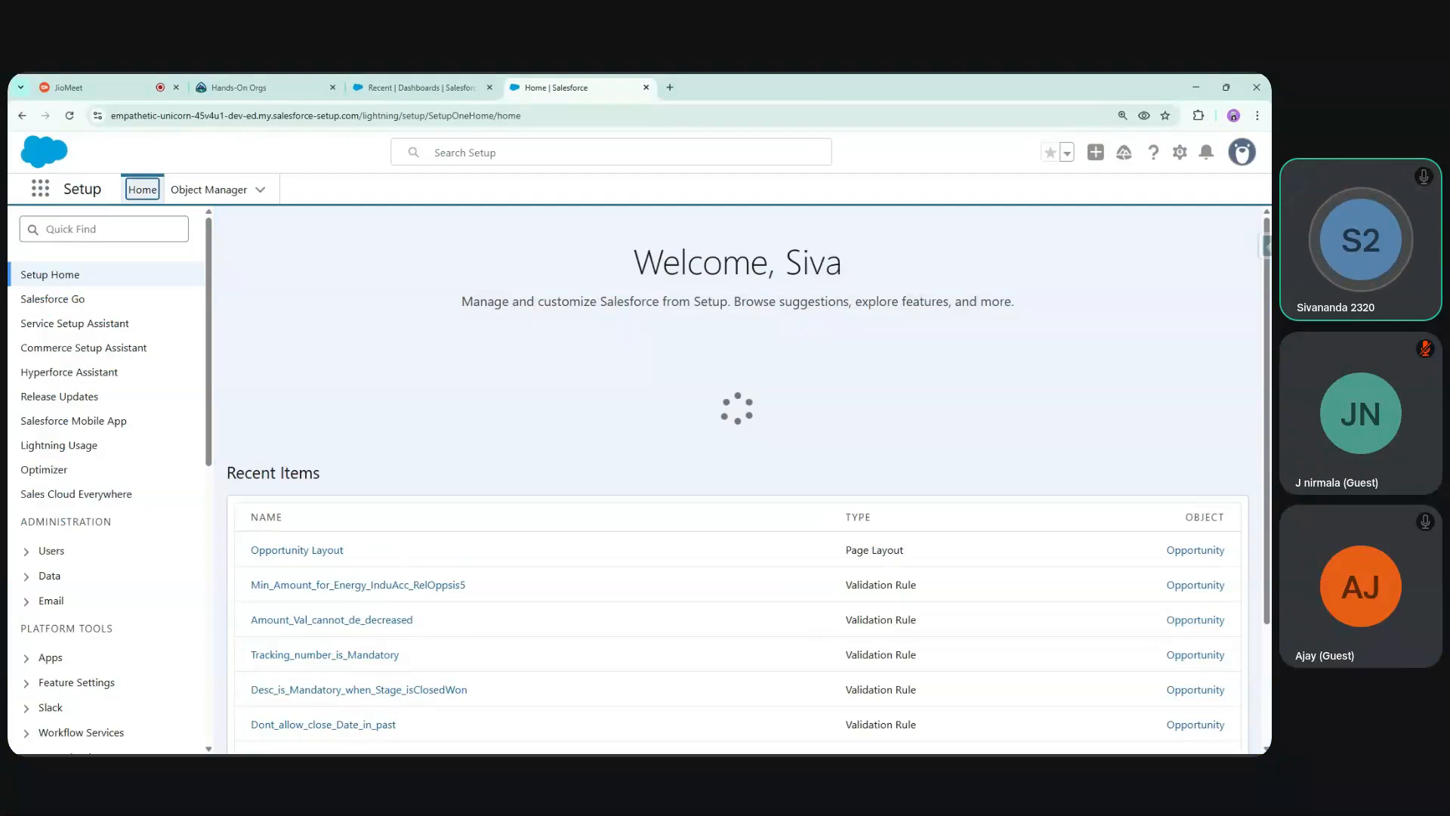
Browse all available report types for a new report in the Sales app, and close the report creation dialog
{"action": "left_click", "coordinate": [440, 82]}
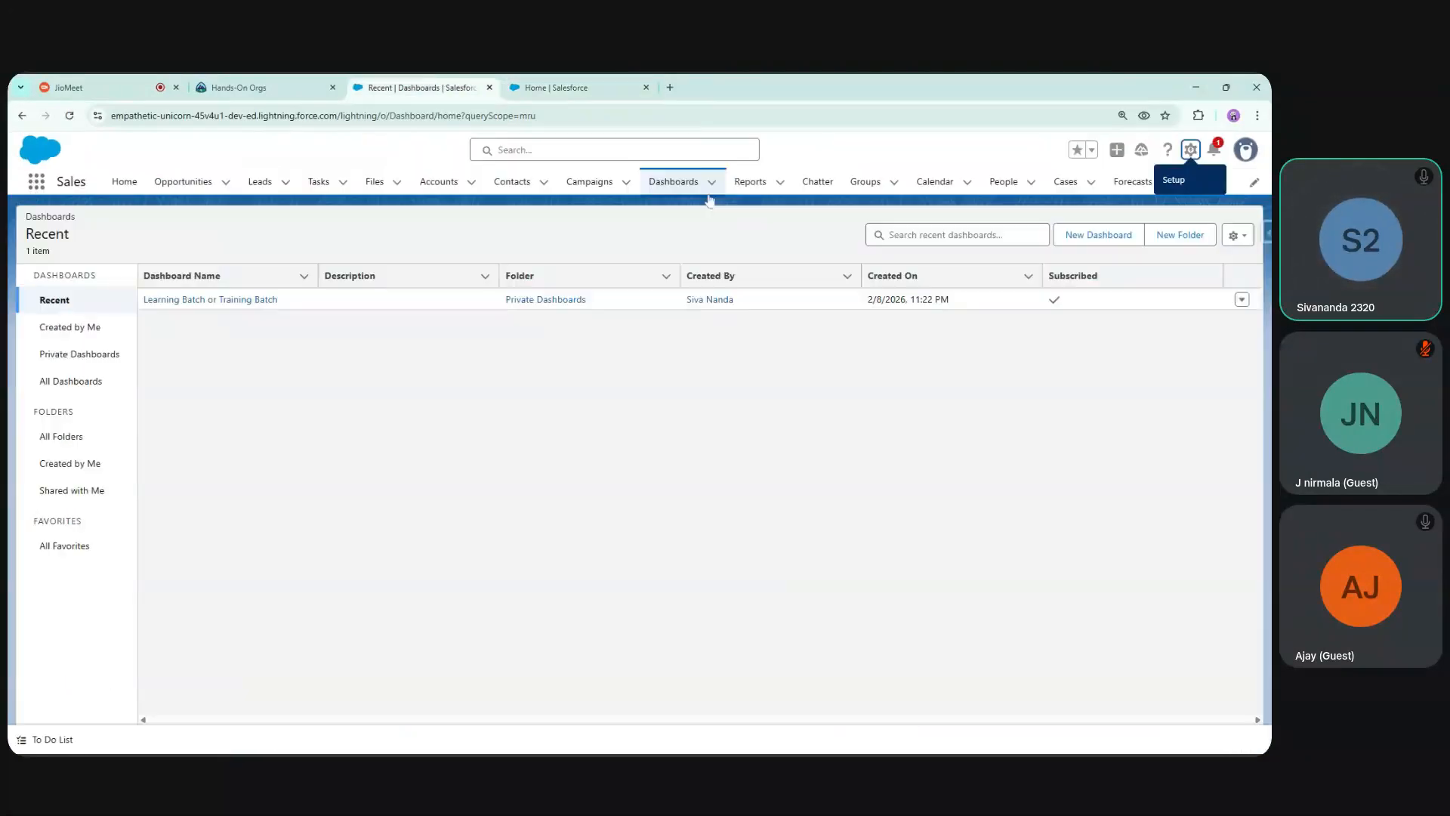
{"action": "left_click", "coordinate": [754, 186]}
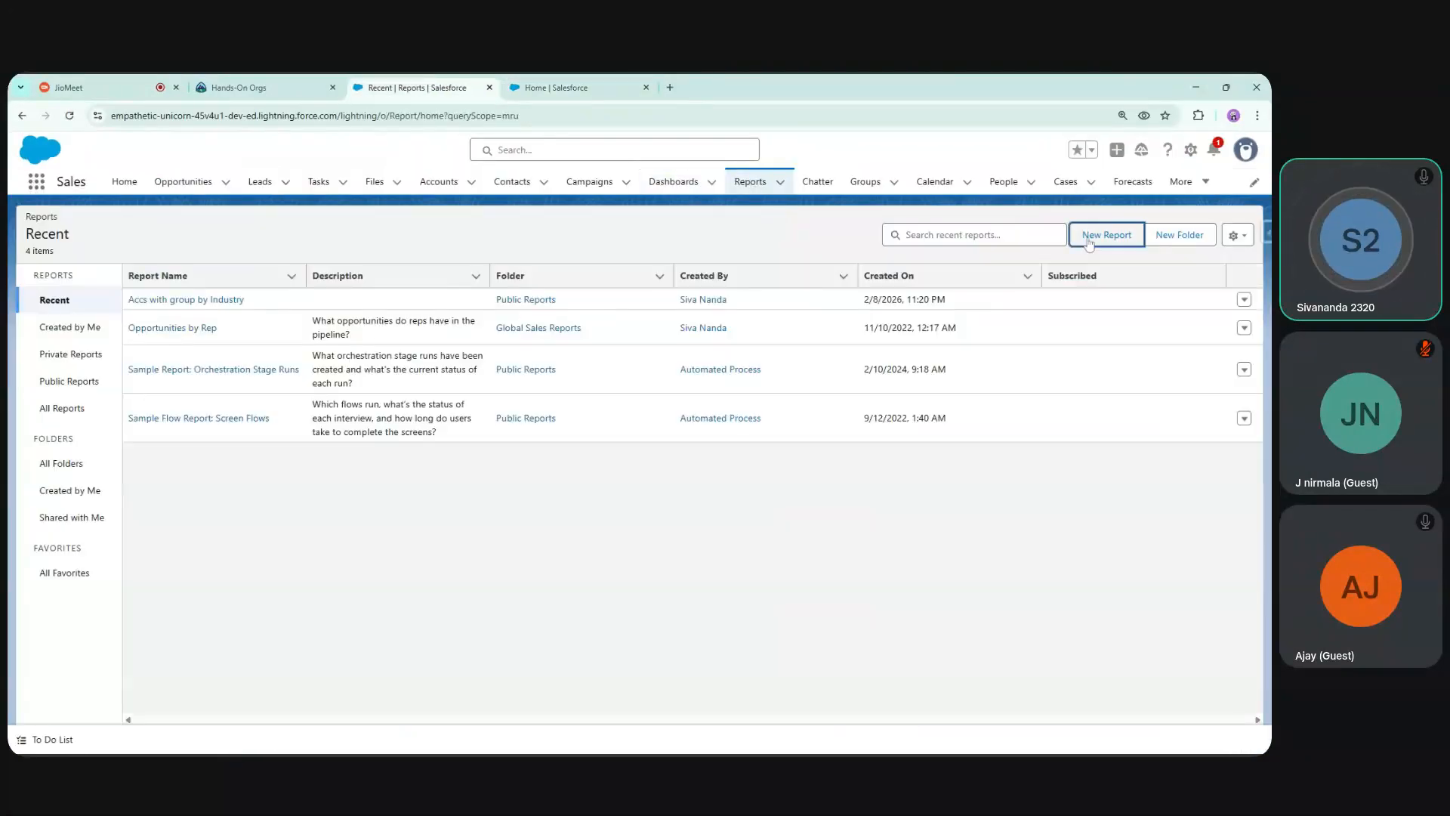
{"action": "left_click", "coordinate": [1106, 236]}
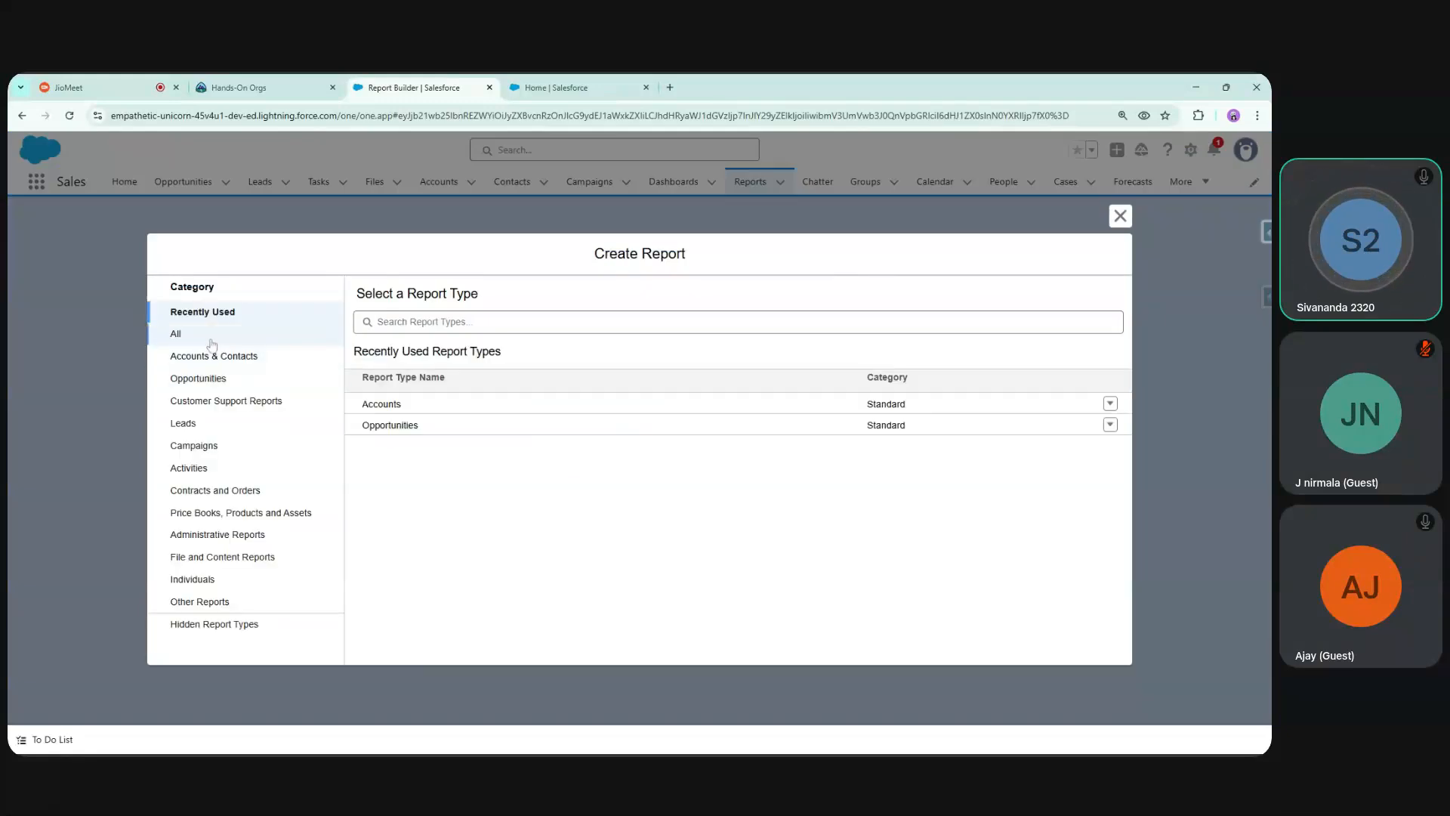
{"action": "left_click", "coordinate": [211, 339]}
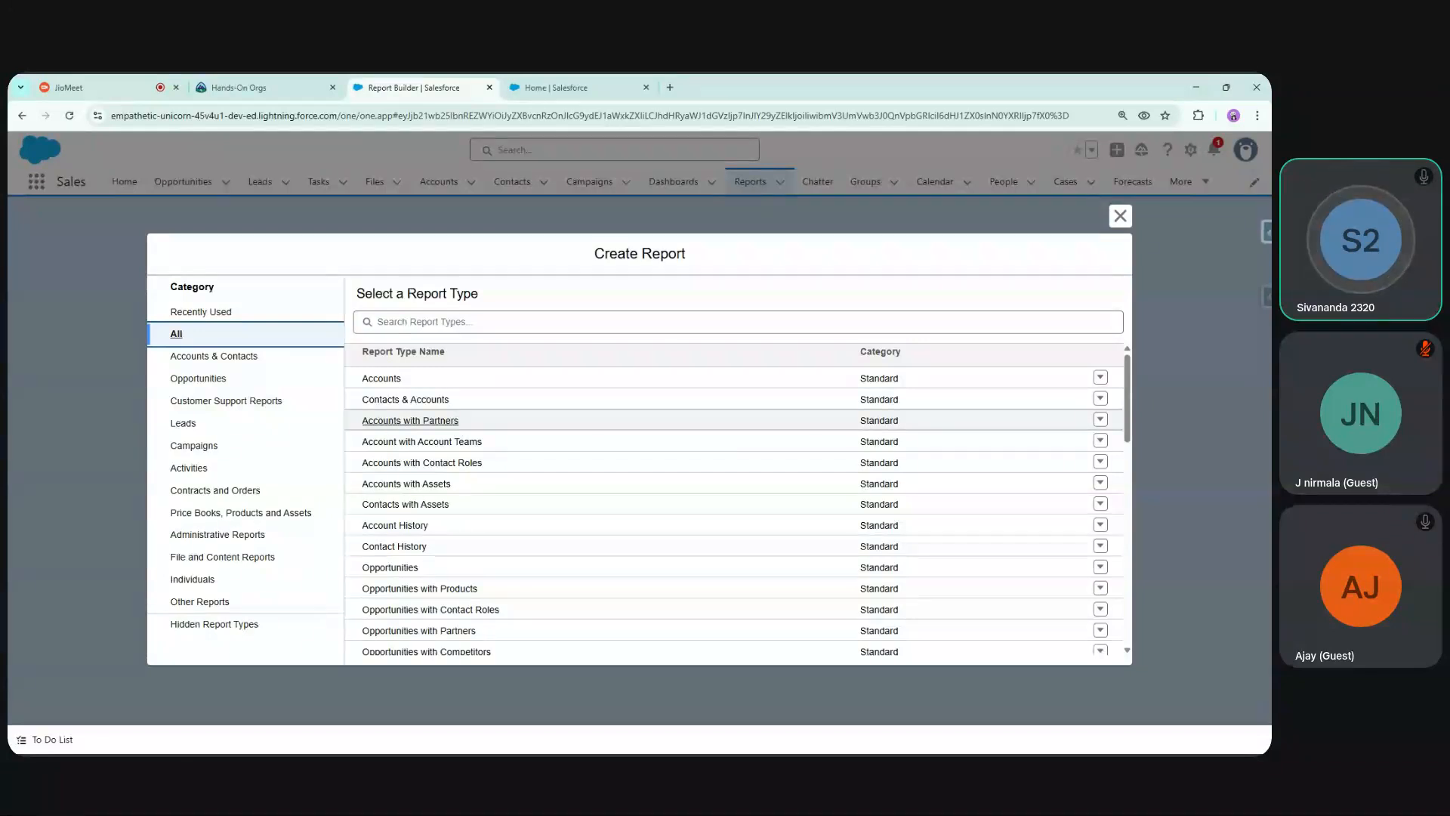
{"action": "left_click_drag", "start_coordinate": [1128, 425], "coordinate": [1131, 493]}
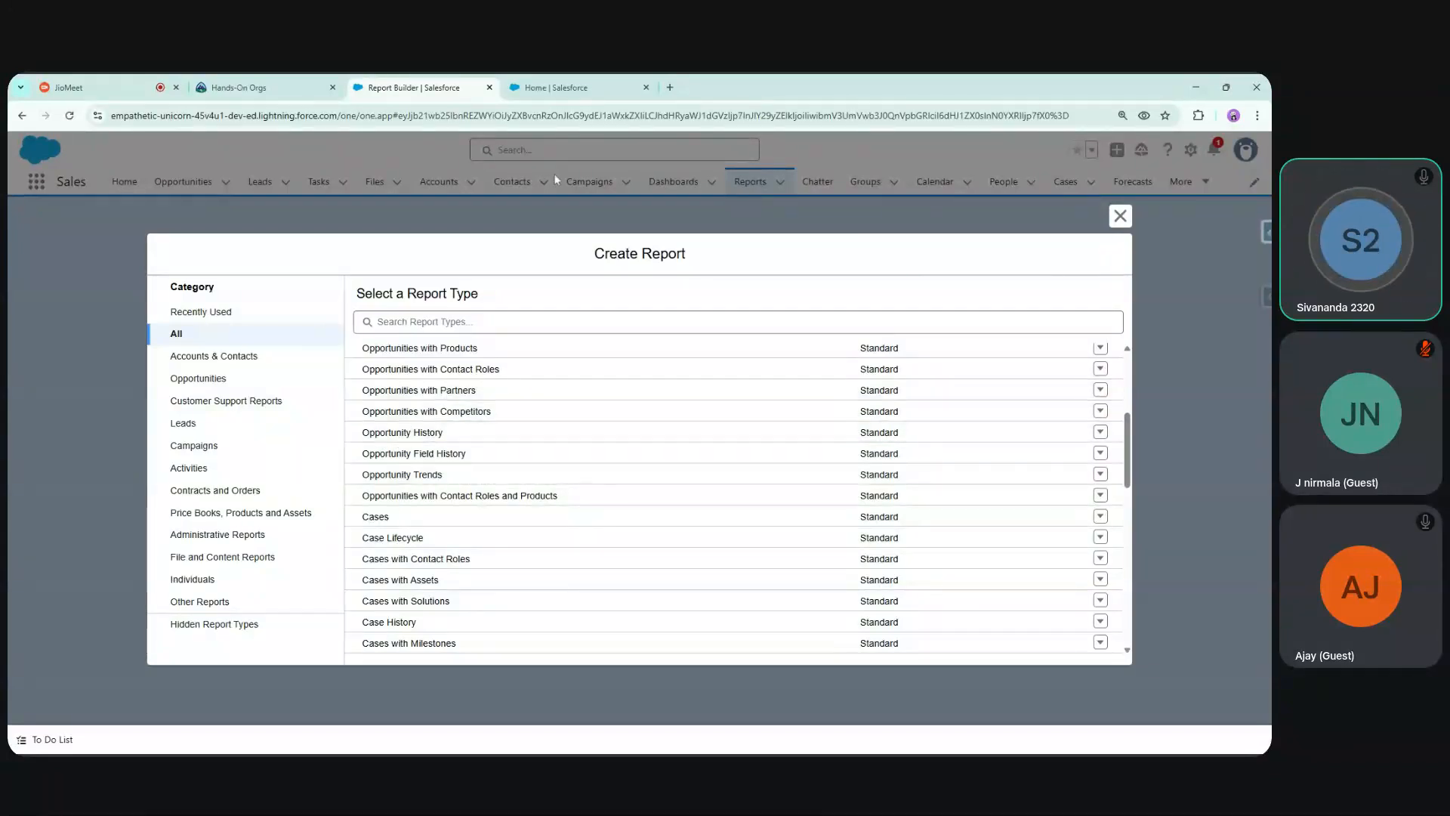
{"action": "left_click", "coordinate": [1120, 216]}
Show the Value Proposition Opps Only list as a table and examine the related lists of the Testing Flow opportunity, down to Stage History
{"action": "left_click", "coordinate": [185, 182]}
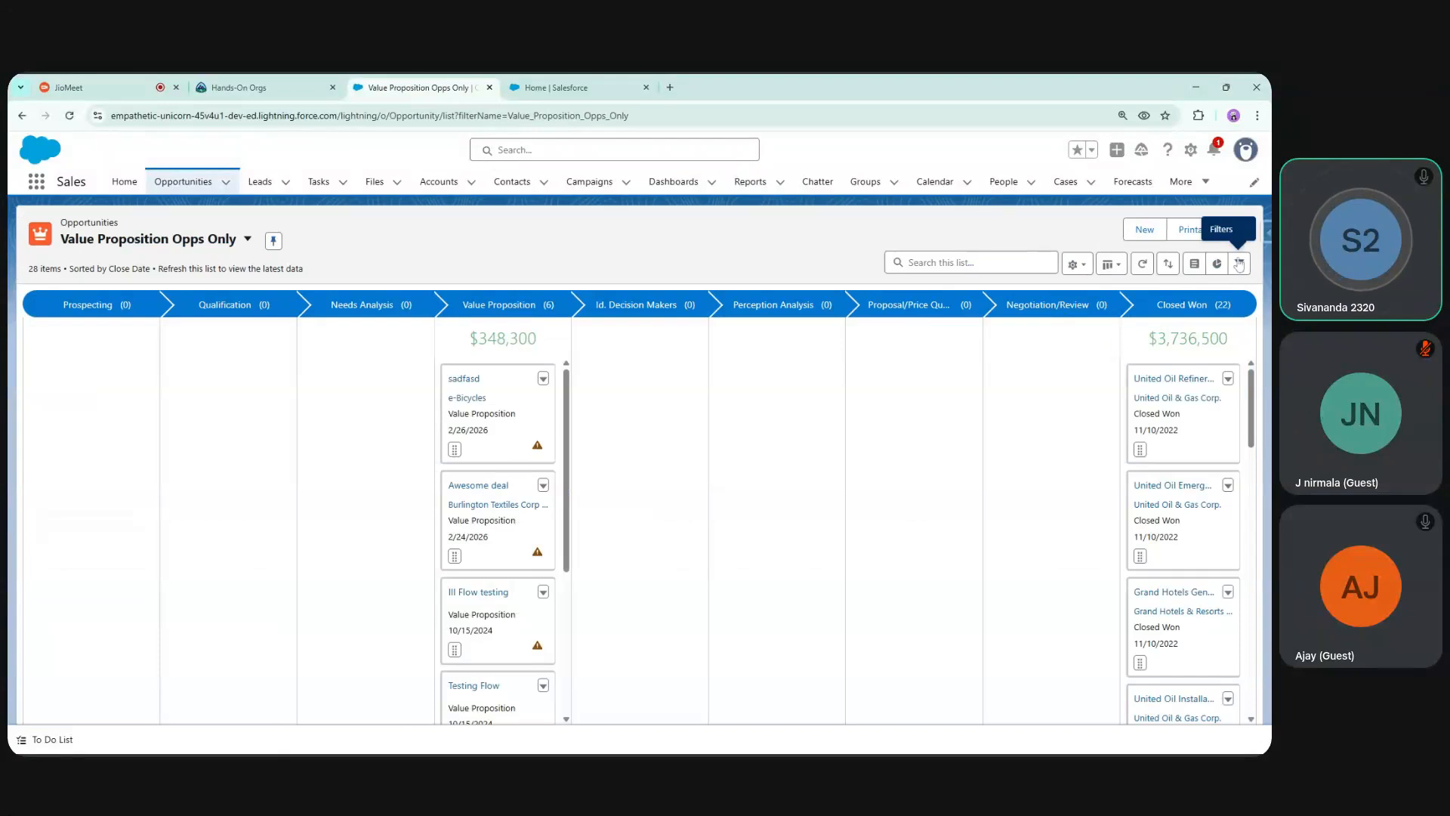
{"action": "left_click", "coordinate": [1111, 263]}
{"action": "left_click", "coordinate": [1125, 293]}
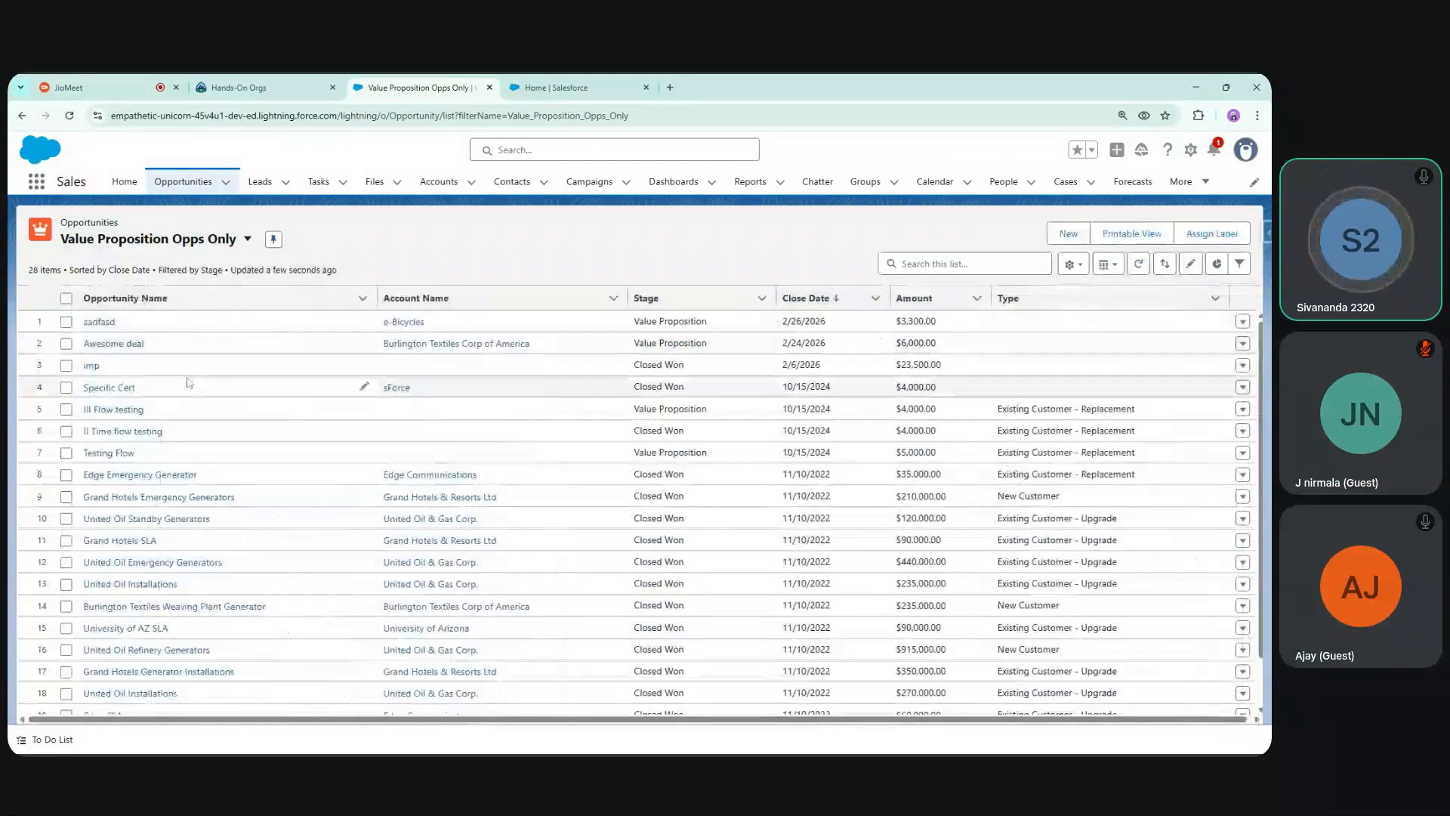
{"action": "left_click", "coordinate": [109, 453]}
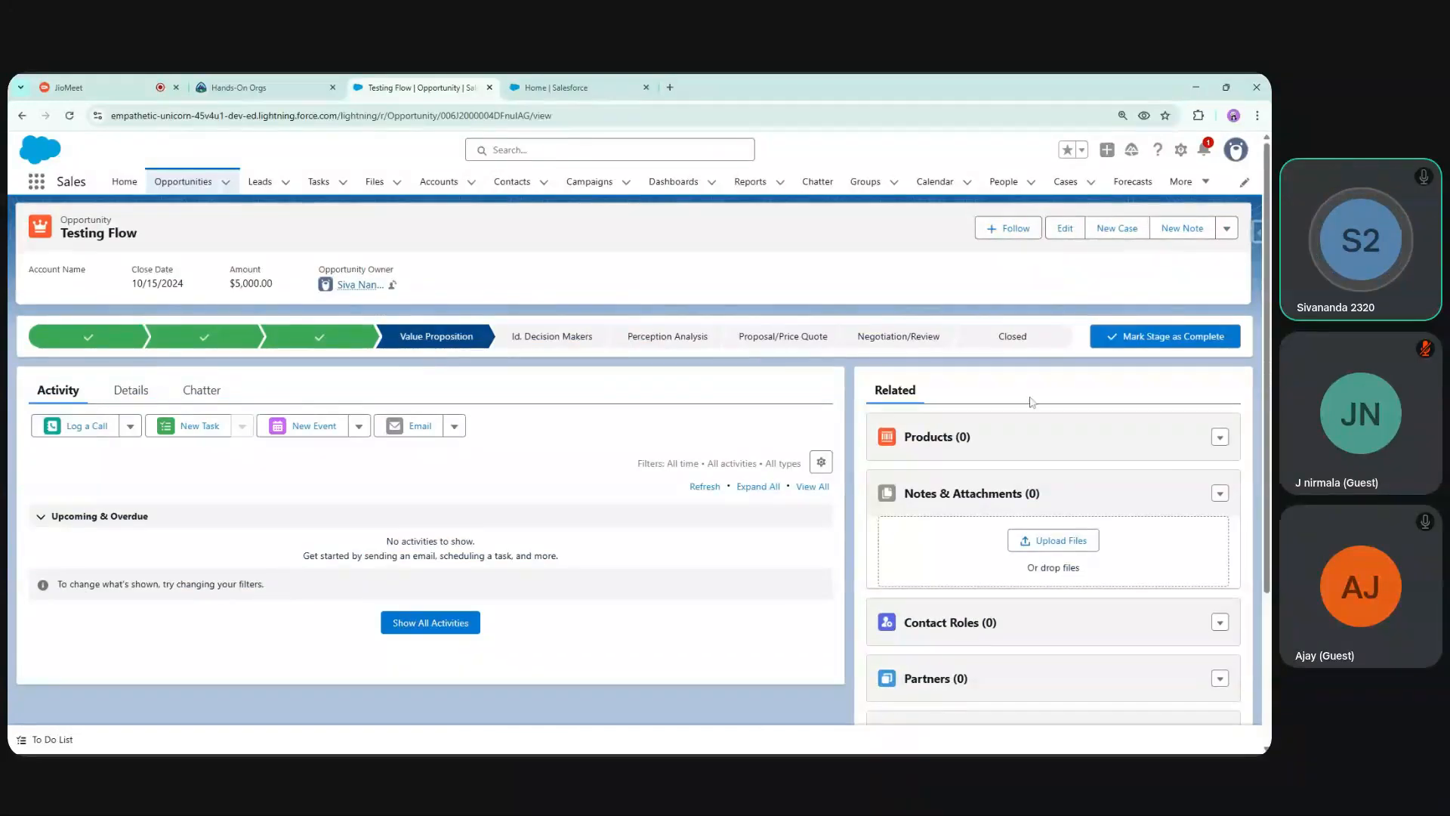
{"action": "scroll", "coordinate": [1033, 403], "scroll_direction": "down", "scroll_amount": 3}
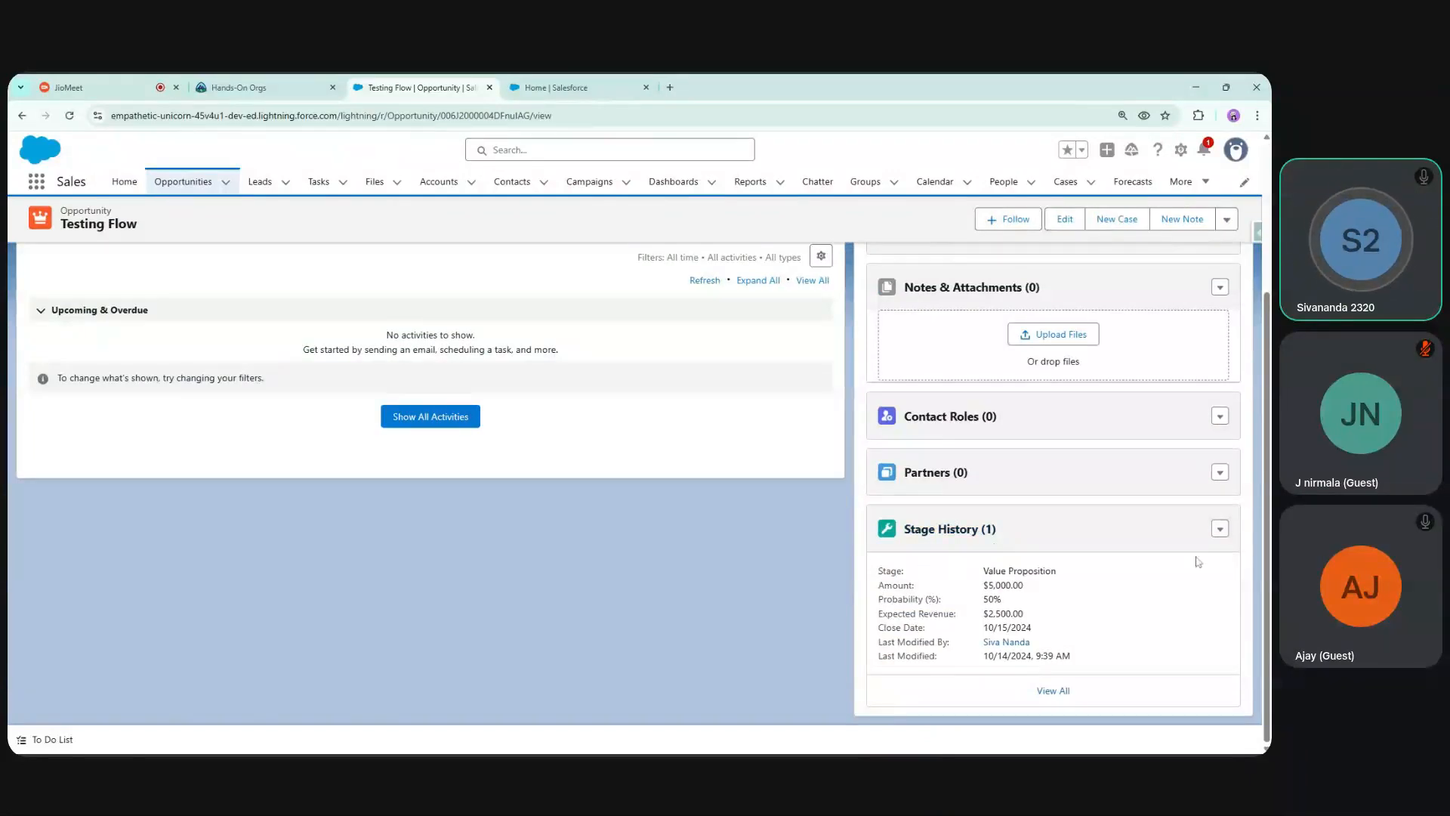
{"action": "left_click_drag", "start_coordinate": [1267, 555], "coordinate": [1267, 544]}
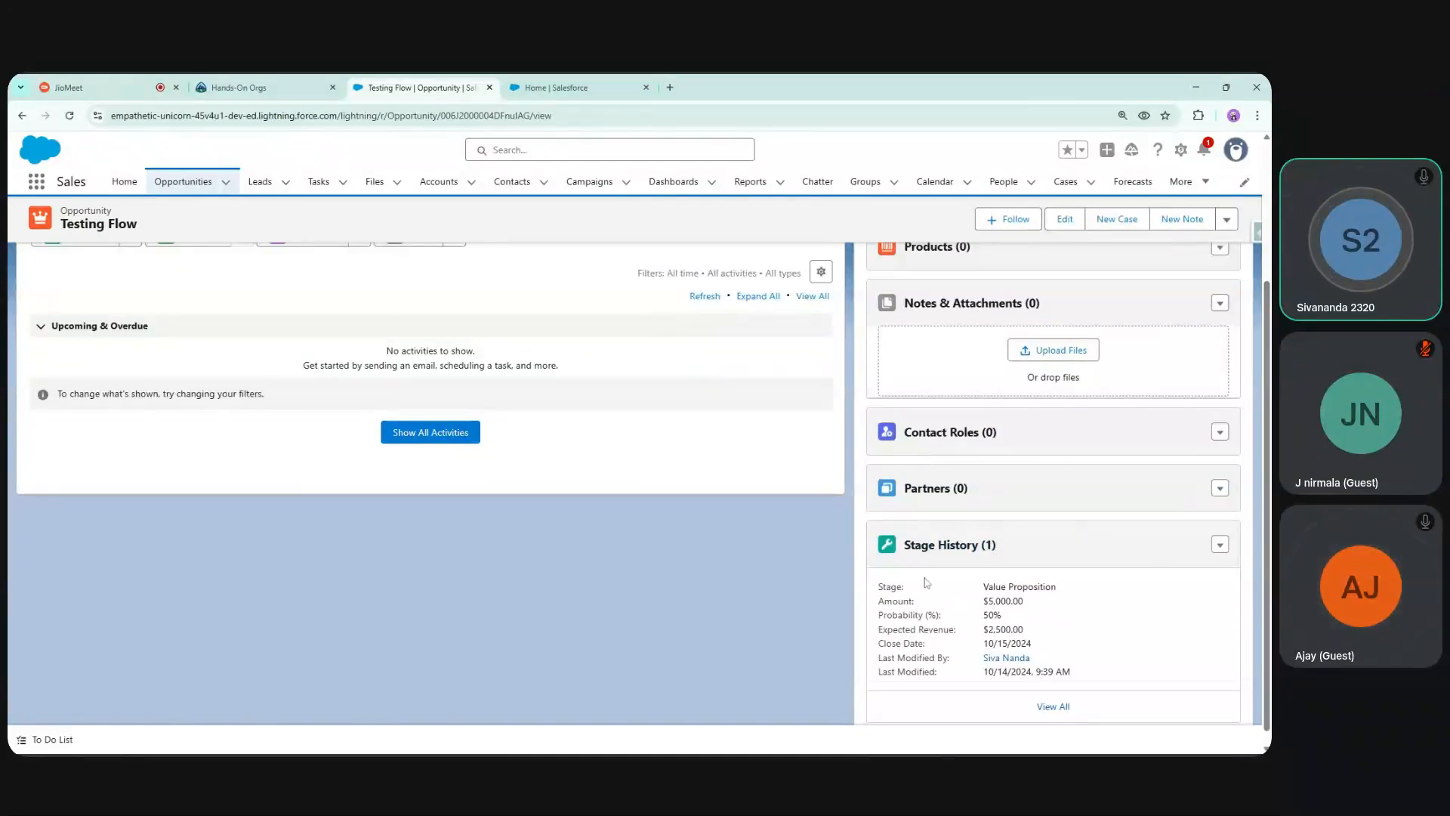
Open the Reports page in a separate browser tab, keeping the Testing Flow opportunity open
{"action": "left_click", "coordinate": [561, 84]}
{"action": "left_click", "coordinate": [436, 85]}
{"action": "middle_click", "coordinate": [749, 181]}
{"action": "left_click", "coordinate": [574, 87]}
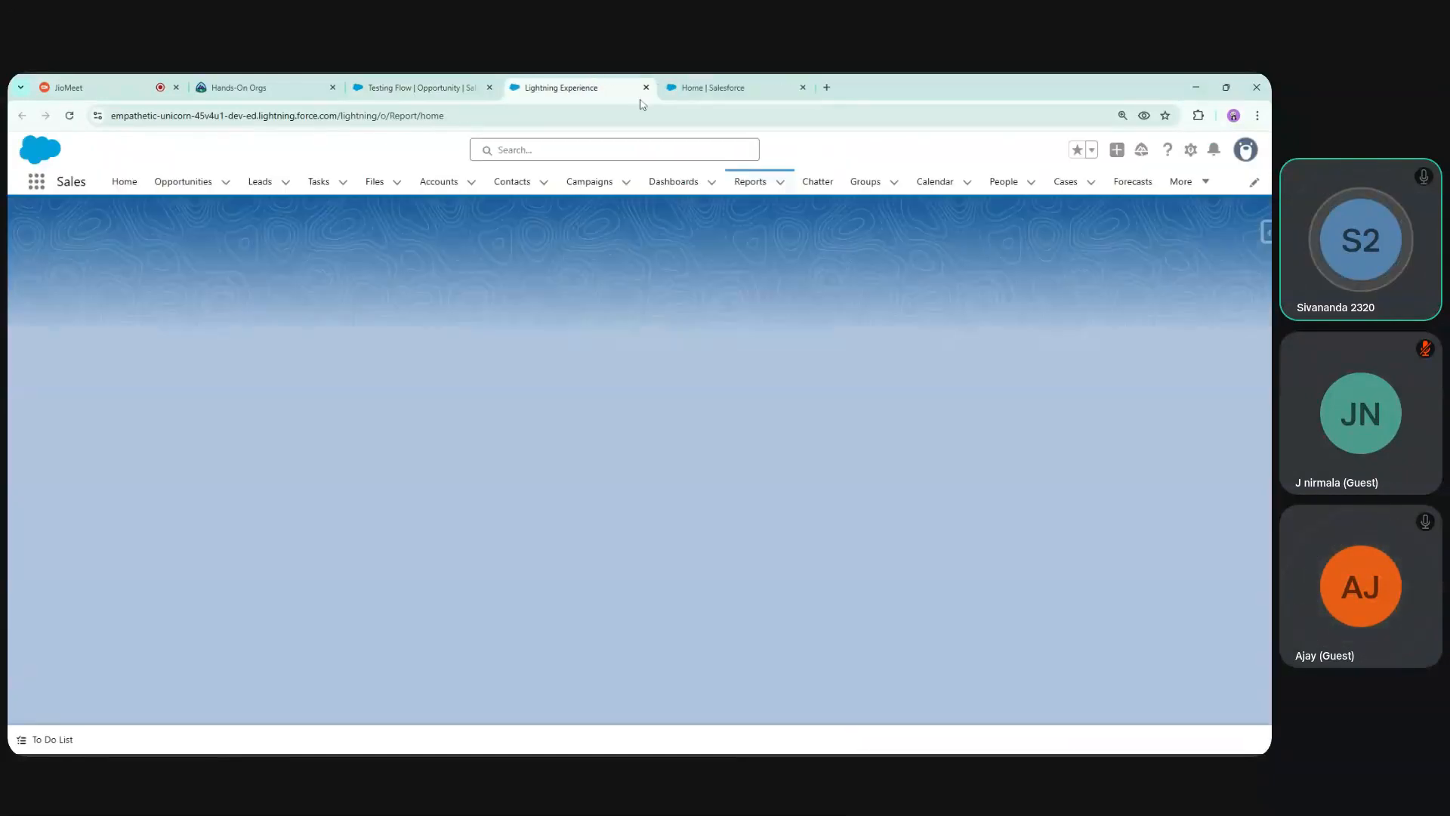
Search Setup for "report" and open the Report Types page
{"action": "left_click", "coordinate": [708, 87]}
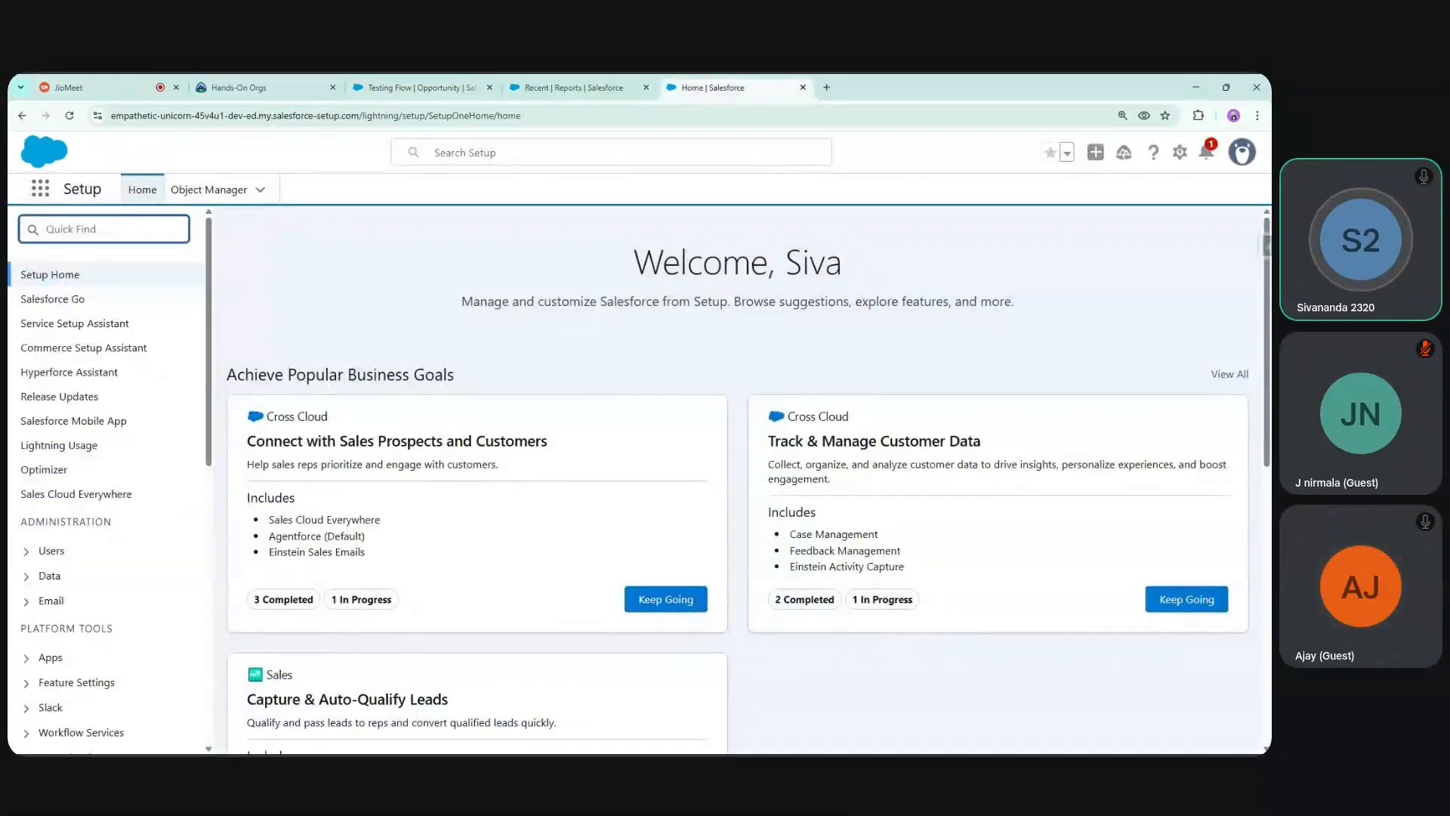
{"action": "type", "text": "report"}
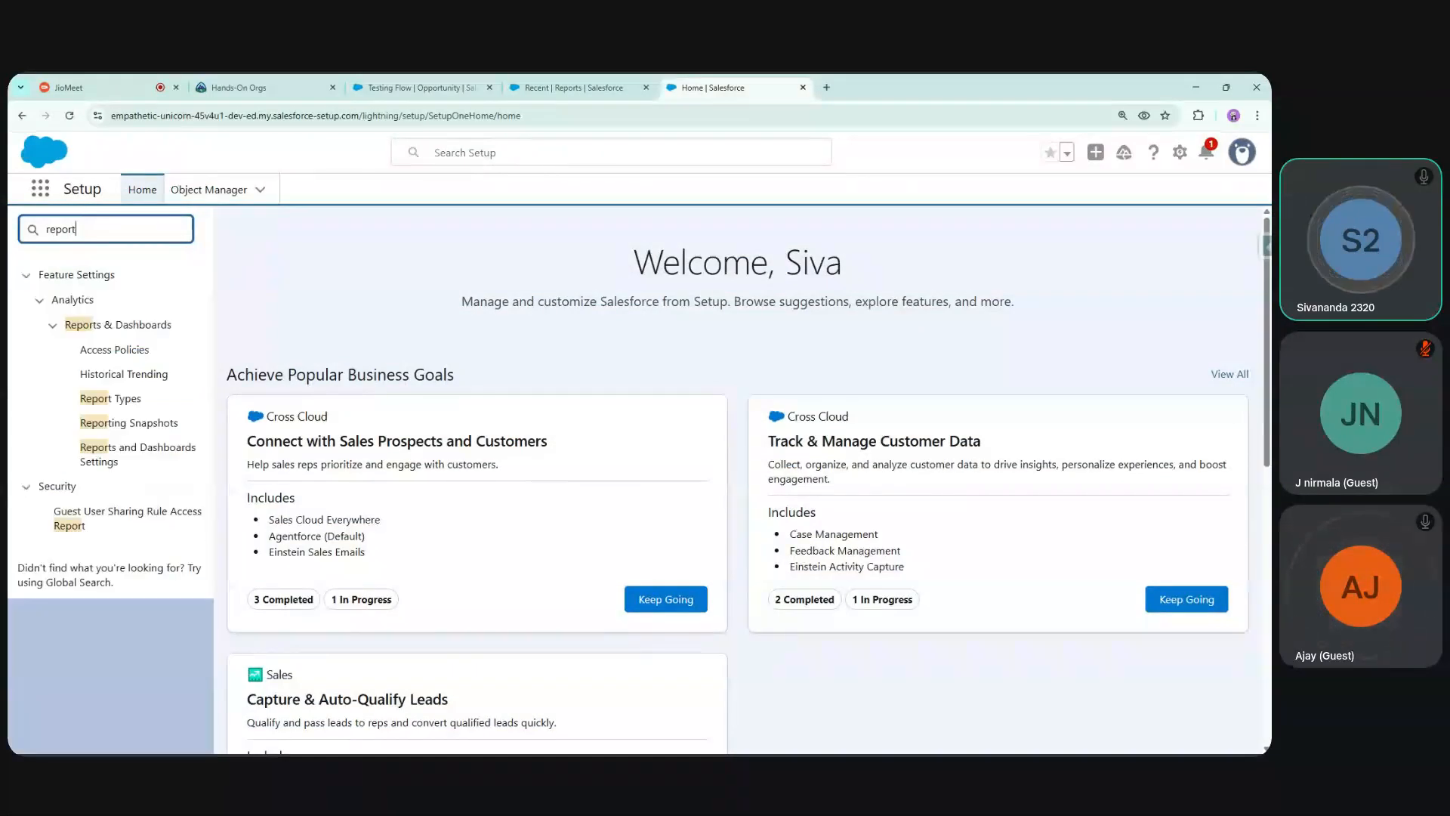
{"action": "left_click", "coordinate": [120, 401]}
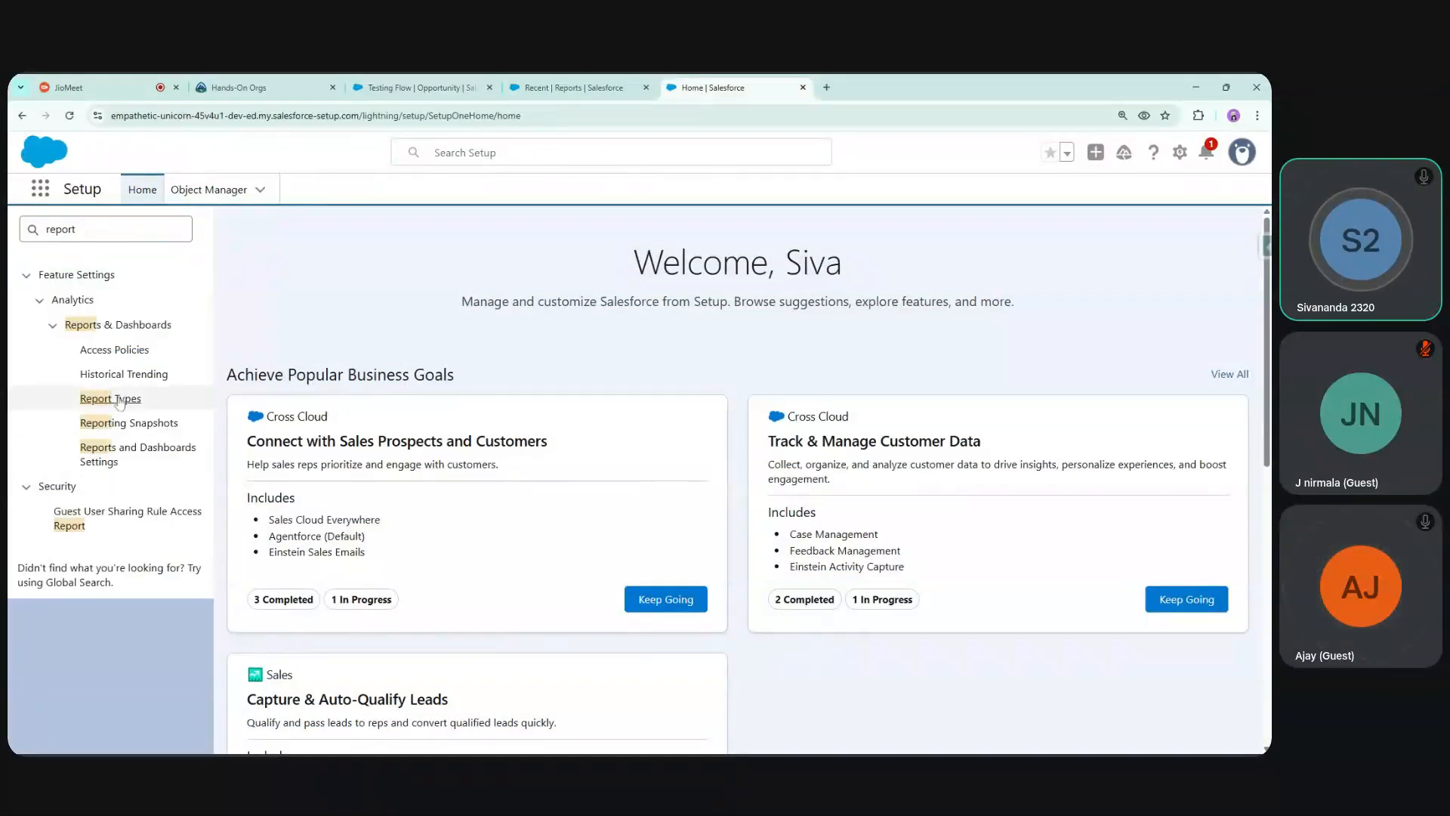
Start a new report on the Reports page and read the Build Custom Report Types introduction in Setup
{"action": "left_click", "coordinate": [543, 90]}
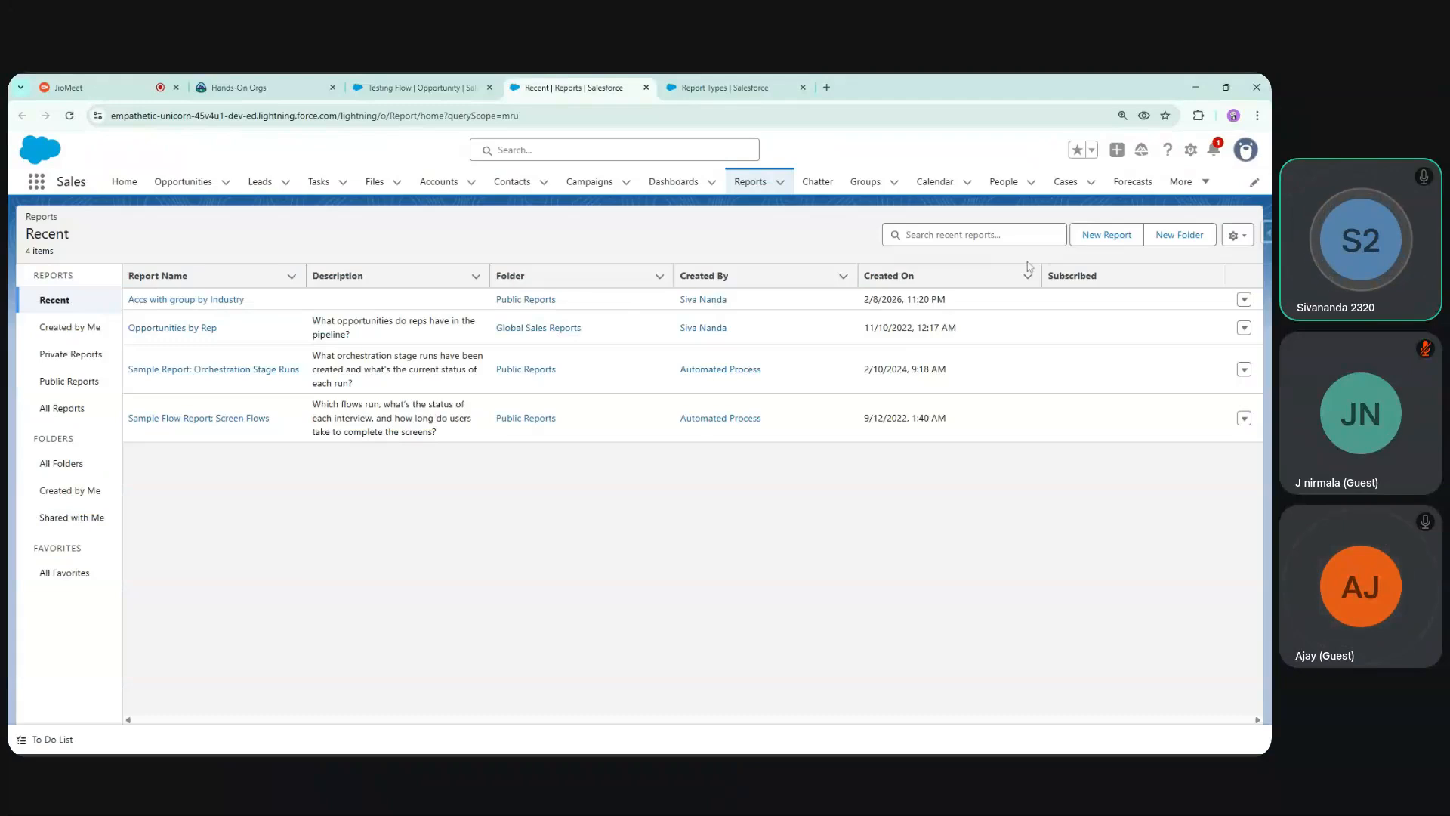
{"action": "left_click", "coordinate": [1105, 235]}
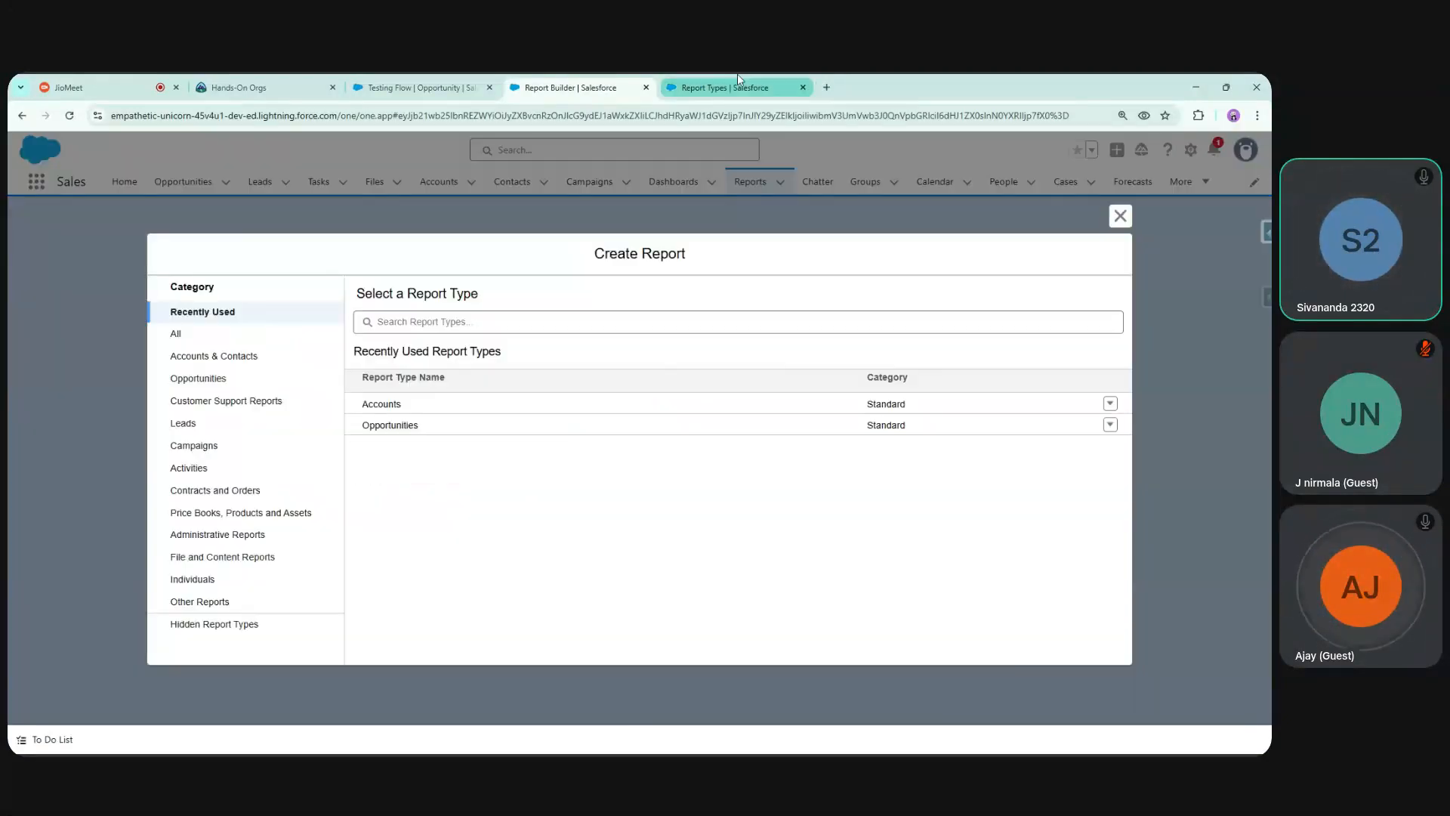
{"action": "left_click", "coordinate": [737, 82]}
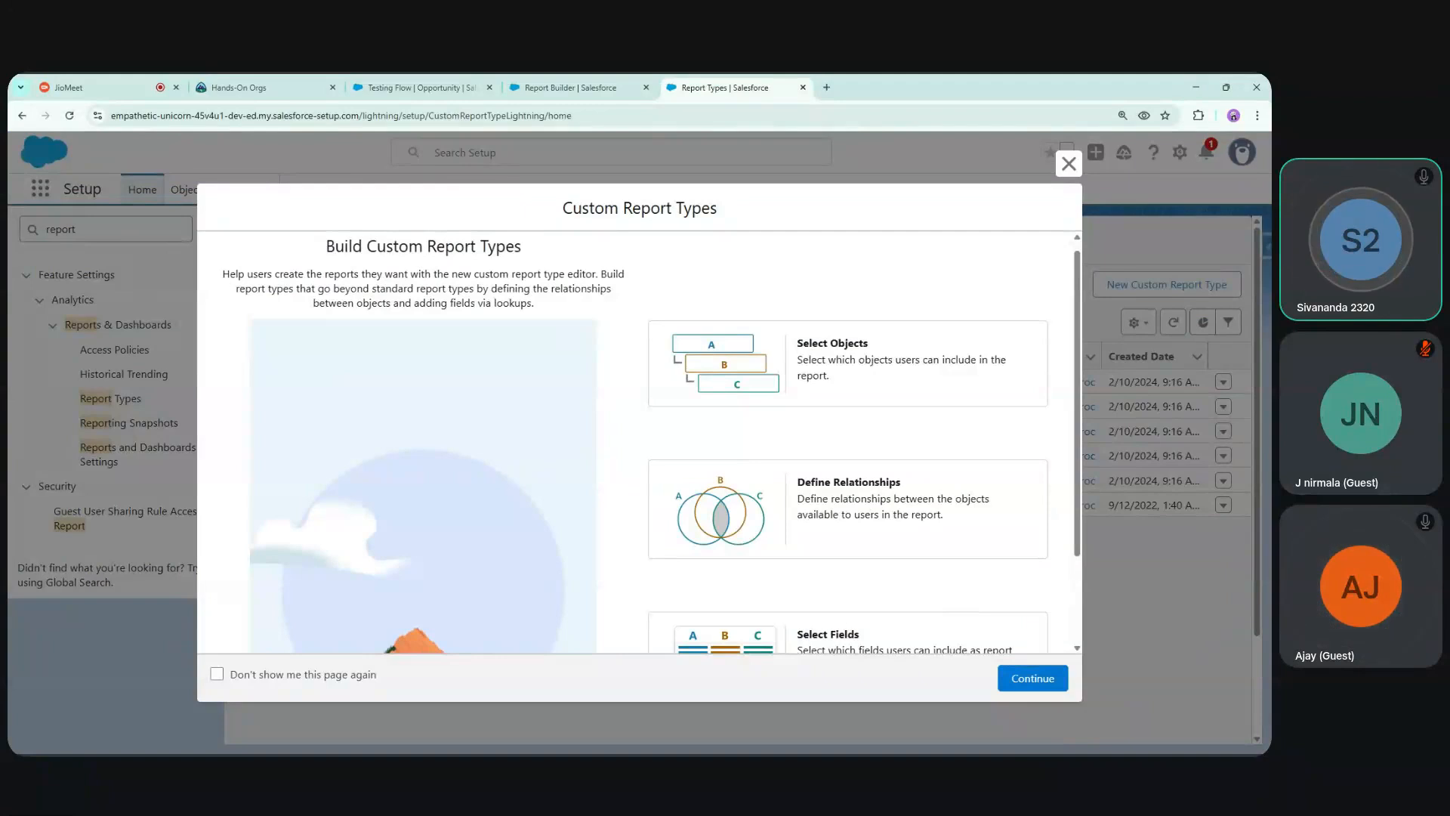
{"action": "left_click_drag", "start_coordinate": [225, 274], "coordinate": [359, 275]}
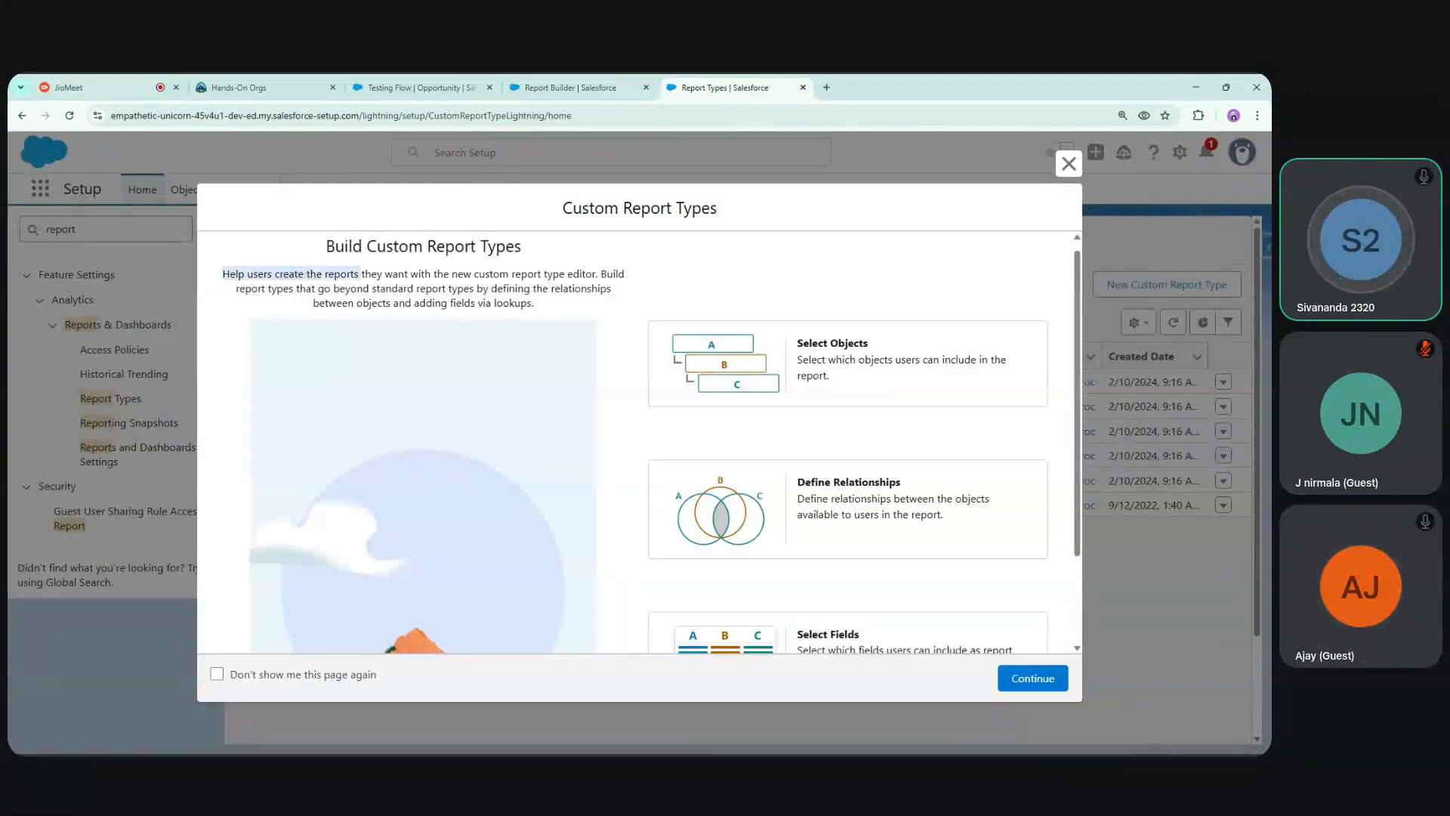
Search all report types for "studen" in the report creation dialog, and close the dialog
{"action": "left_click", "coordinate": [614, 96]}
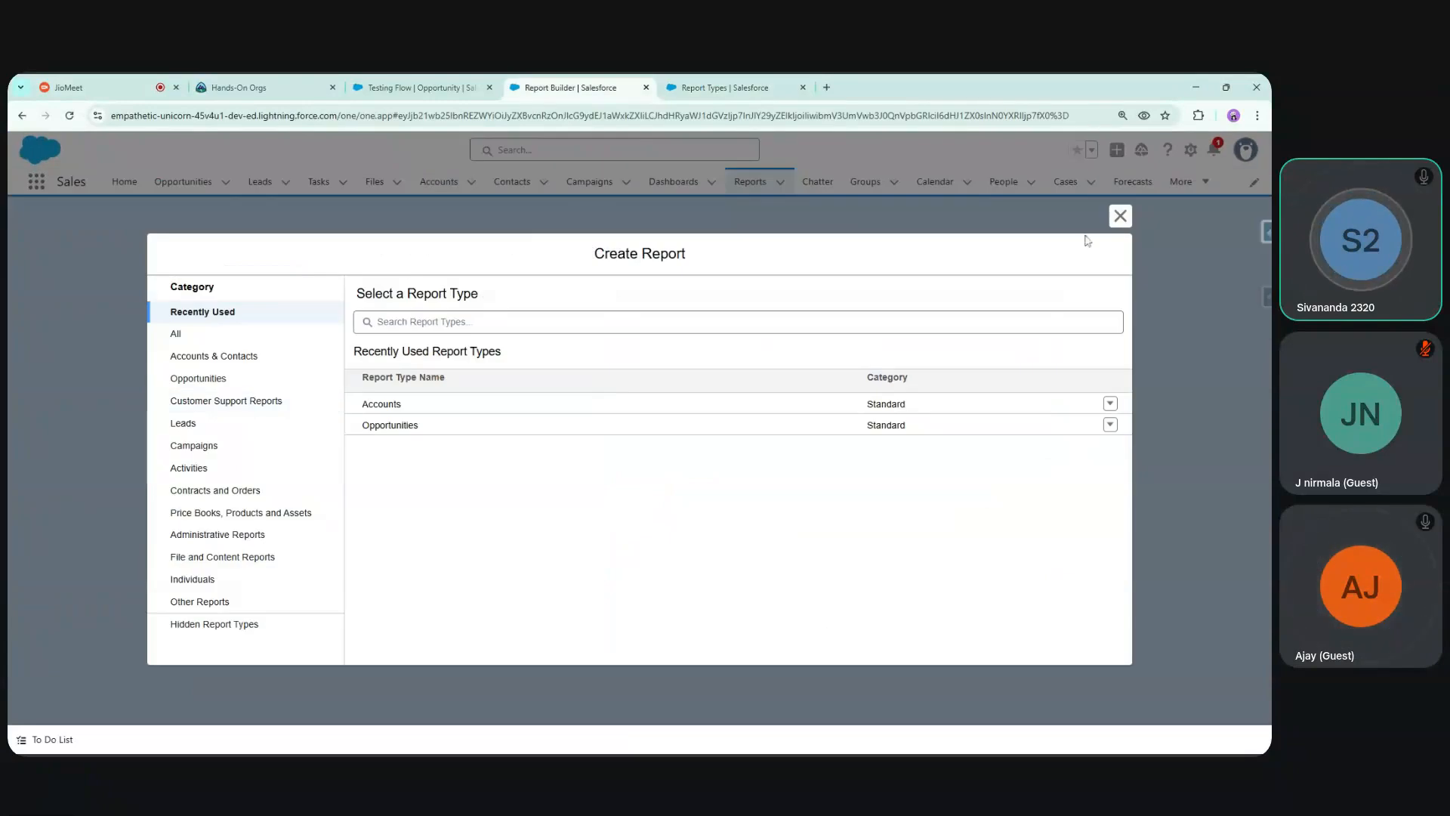
{"action": "left_click", "coordinate": [210, 344]}
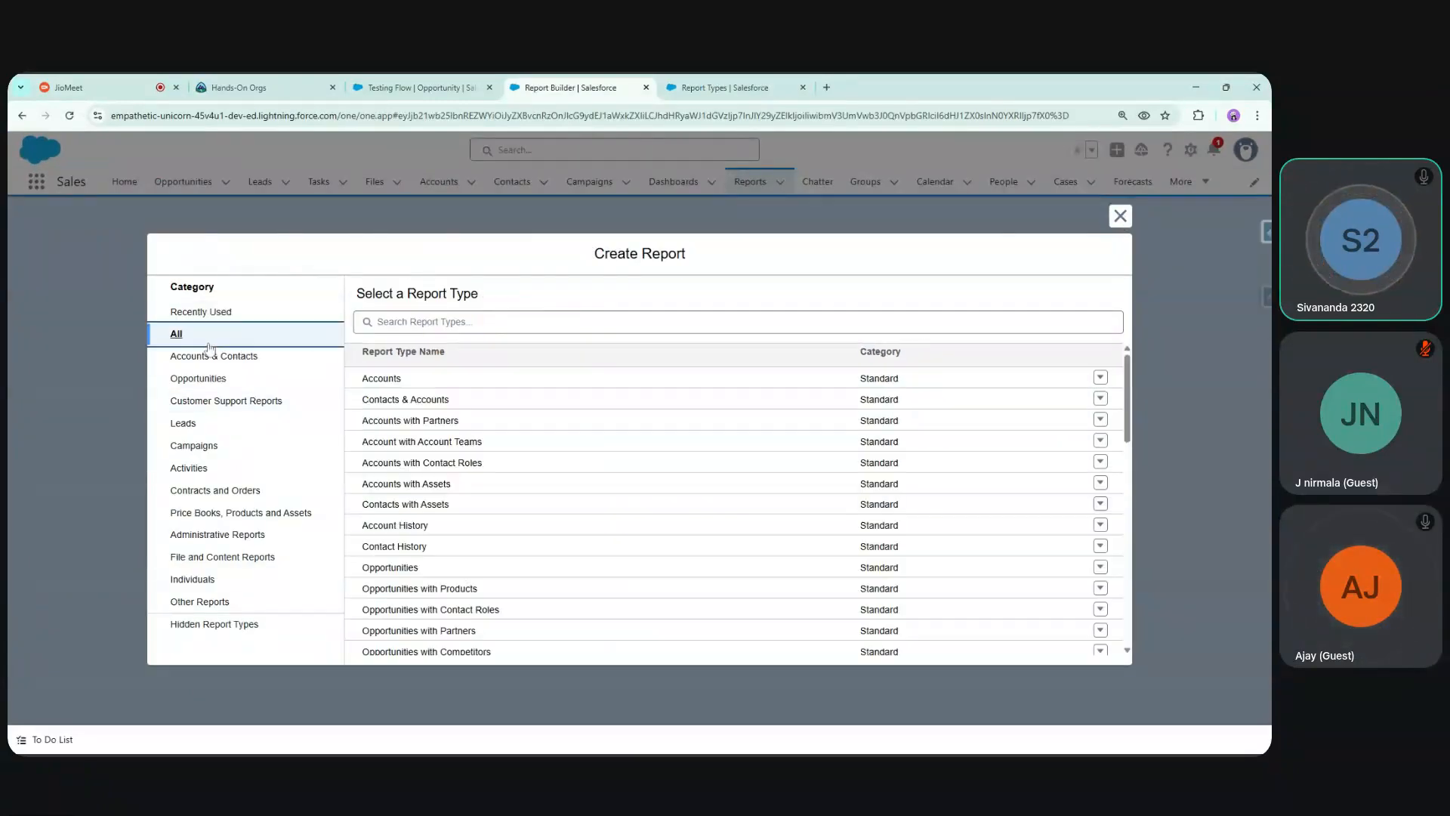
{"action": "left_click", "coordinate": [468, 322]}
{"action": "type", "text": "studen"}
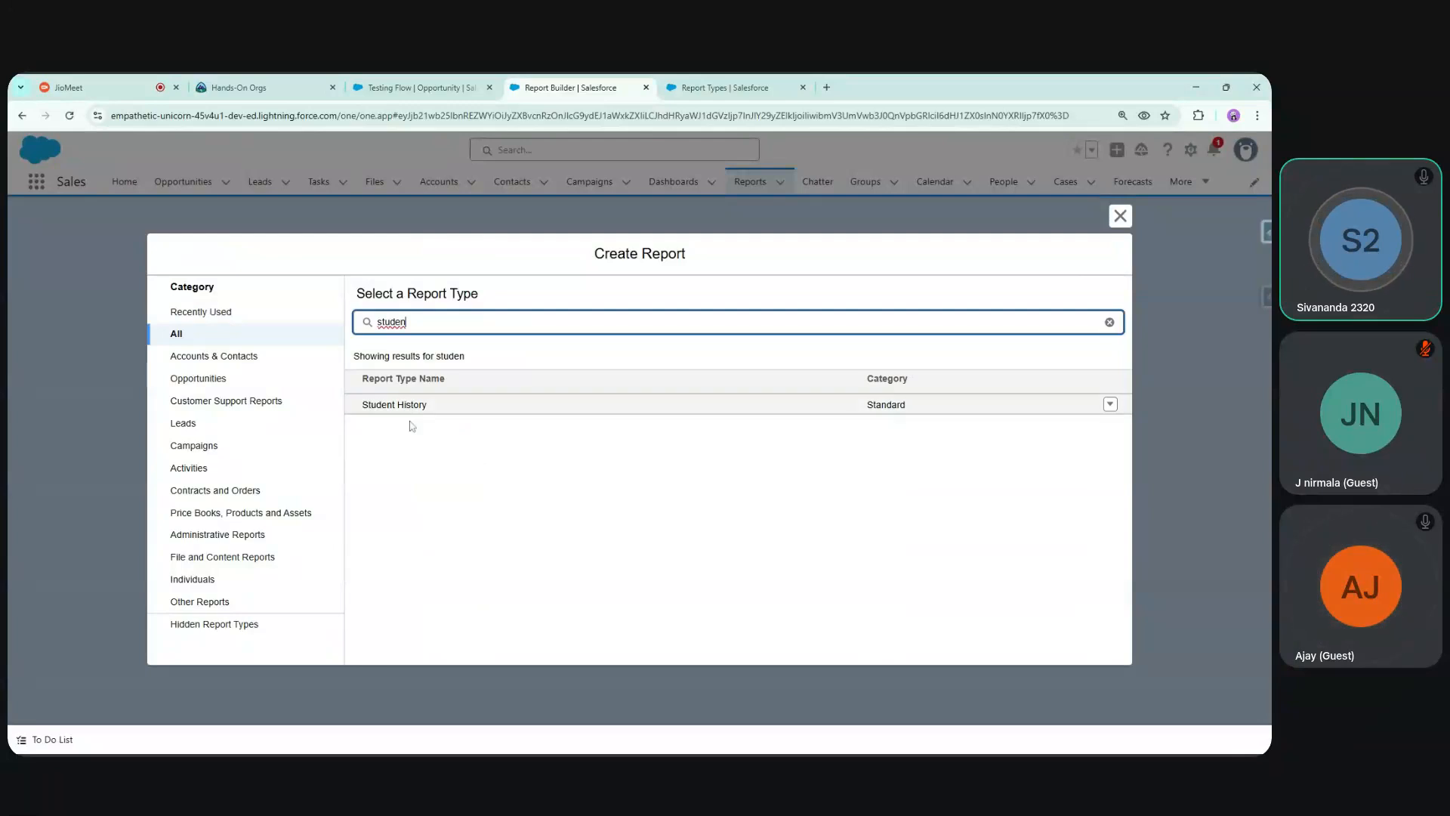
{"action": "left_click", "coordinate": [1121, 217]}
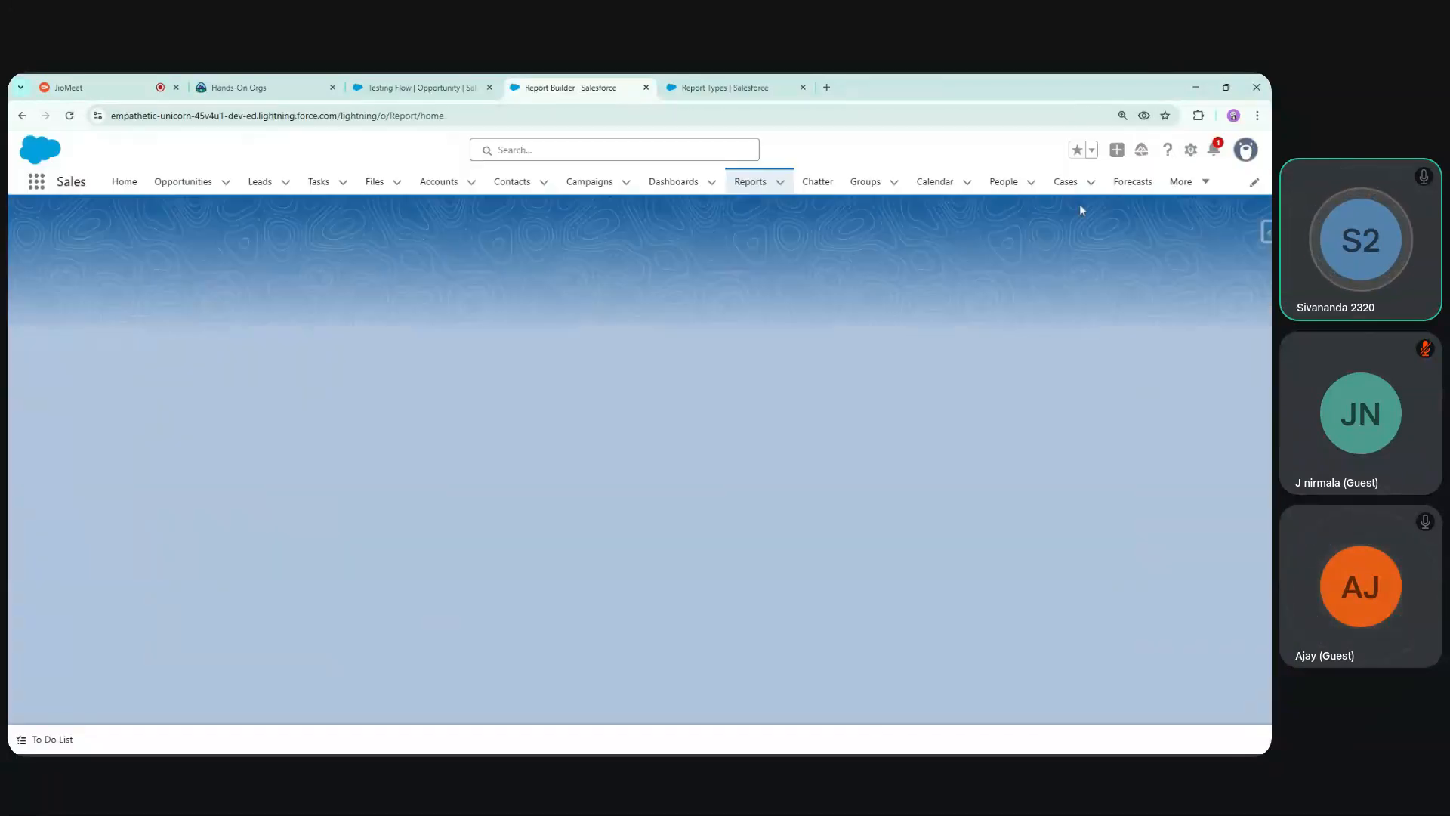
Open another Setup tab, find the custom object with "stud" in Object Manager, and view the Student object's details
{"action": "left_click", "coordinate": [1191, 149]}
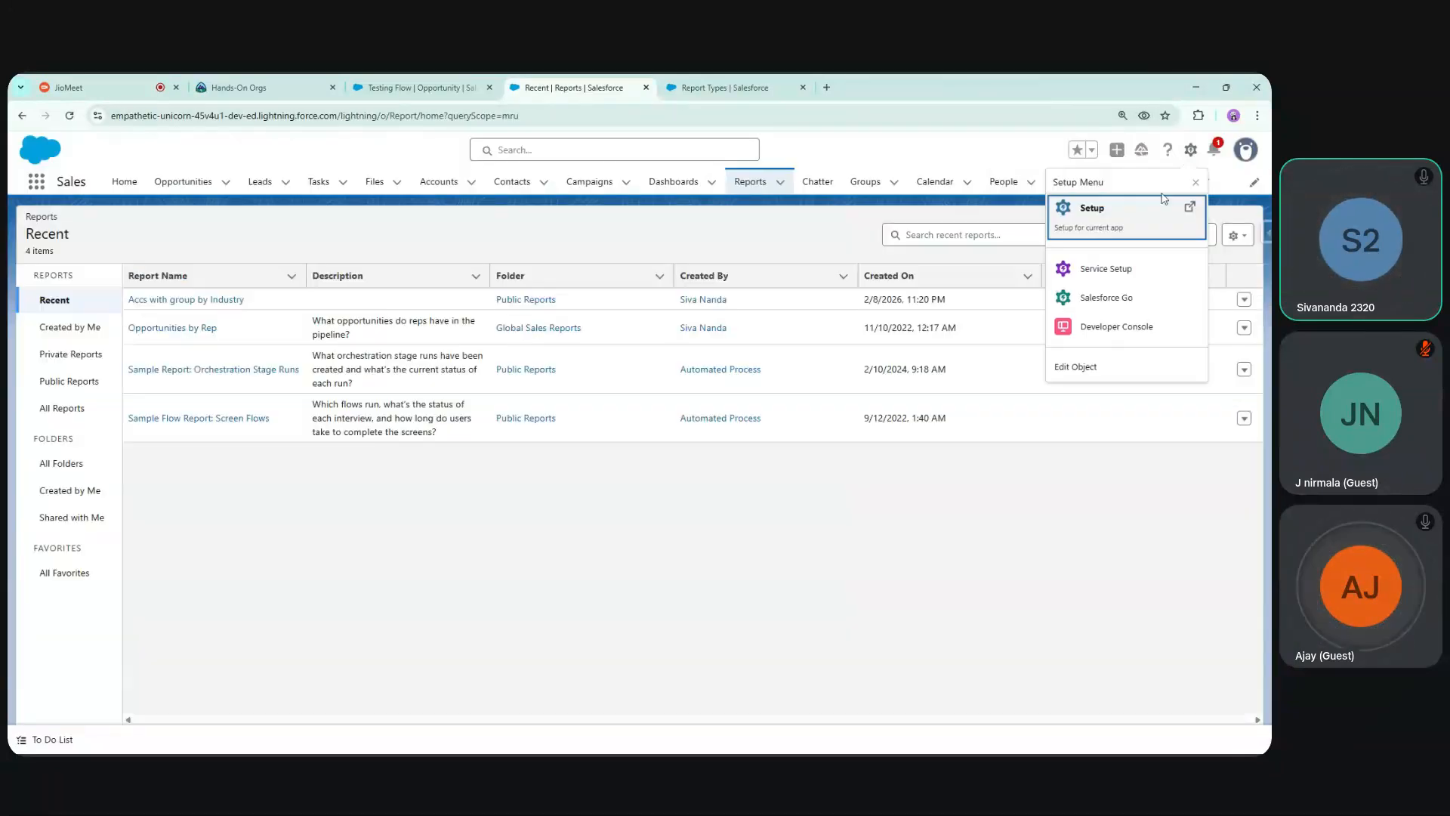
{"action": "left_click", "coordinate": [1126, 220]}
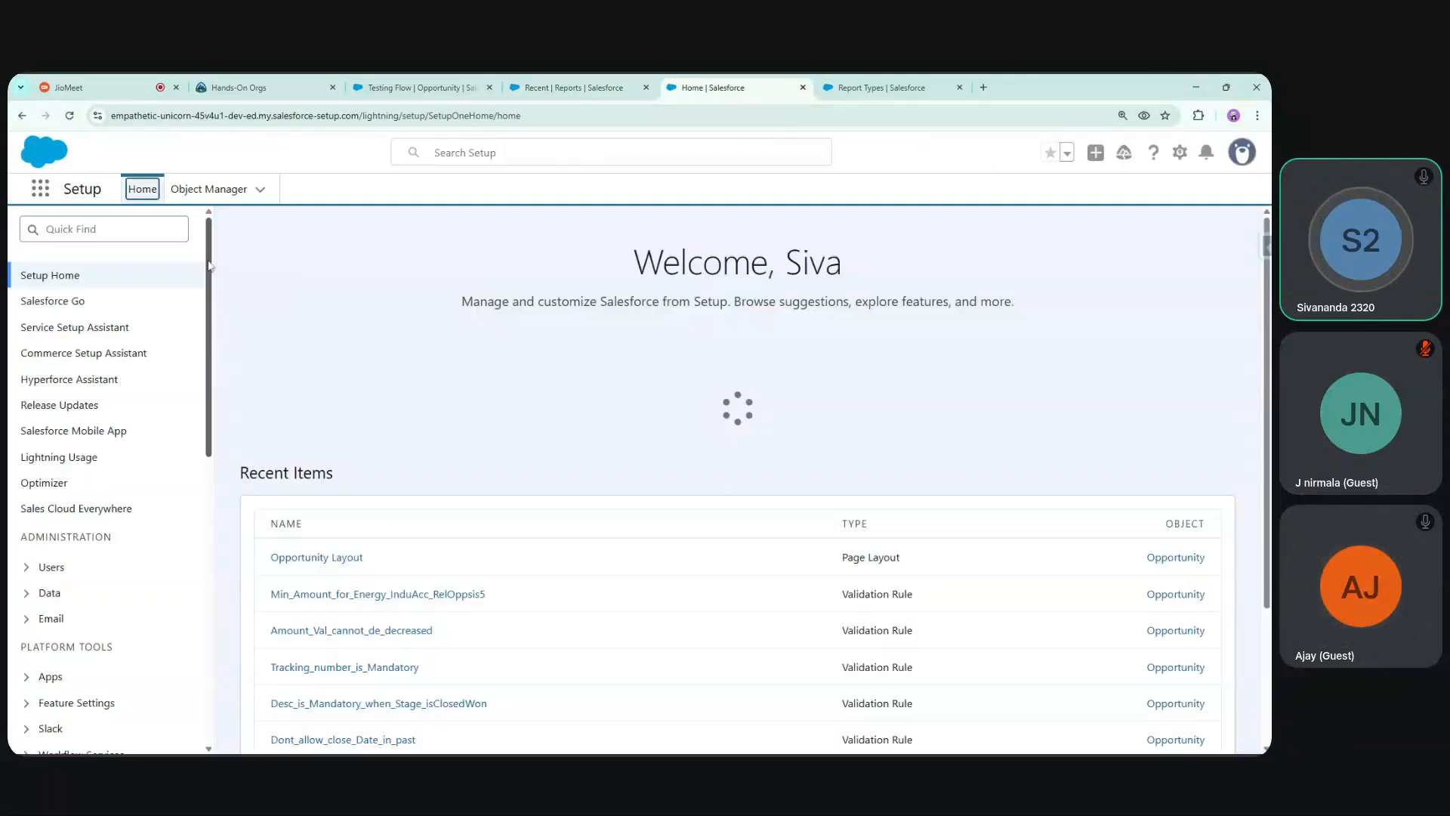
{"action": "left_click", "coordinate": [209, 189]}
{"action": "type", "text": "stud"}
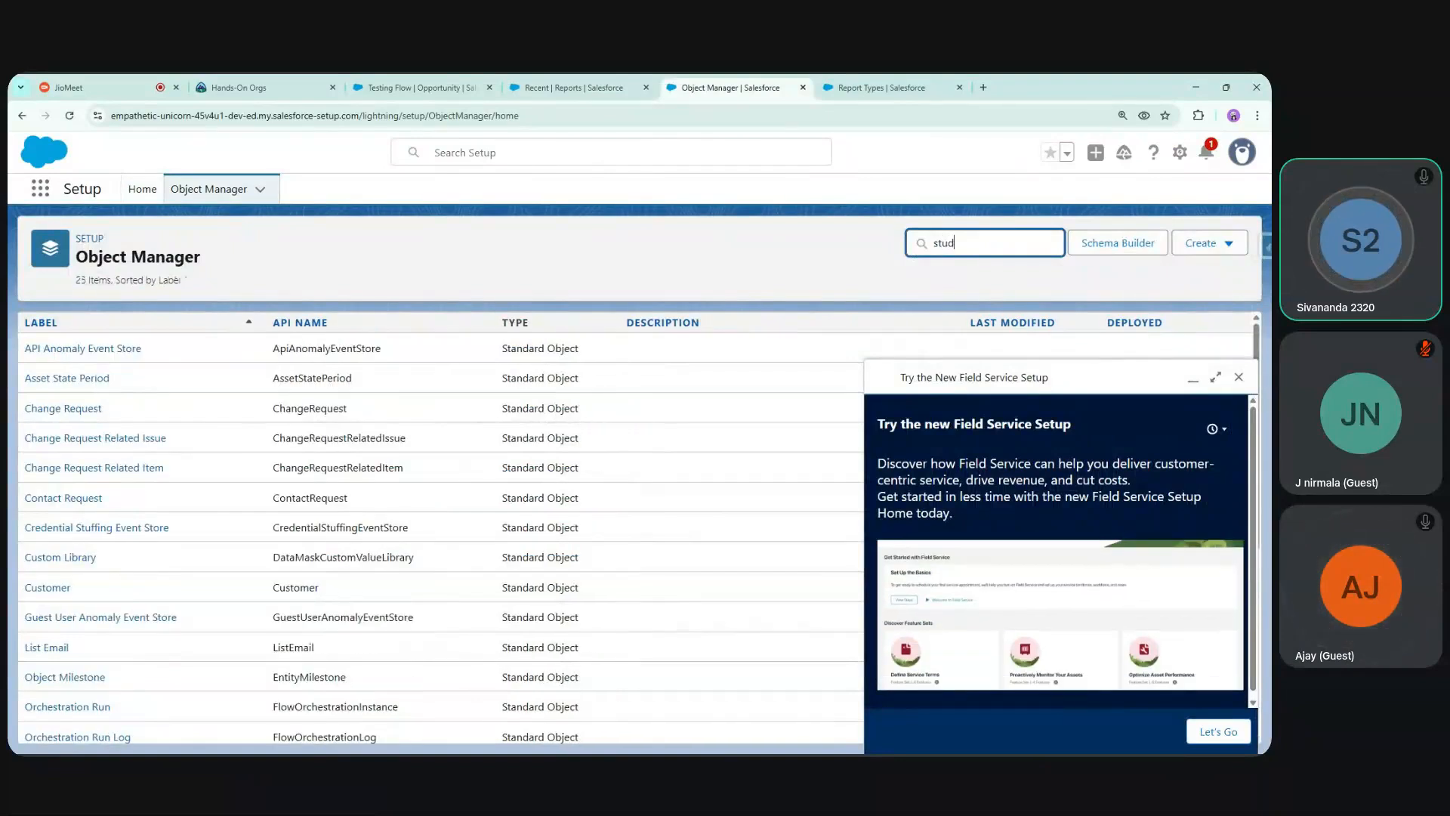
{"action": "left_click", "coordinate": [1239, 377]}
{"action": "left_click", "coordinate": [59, 355]}
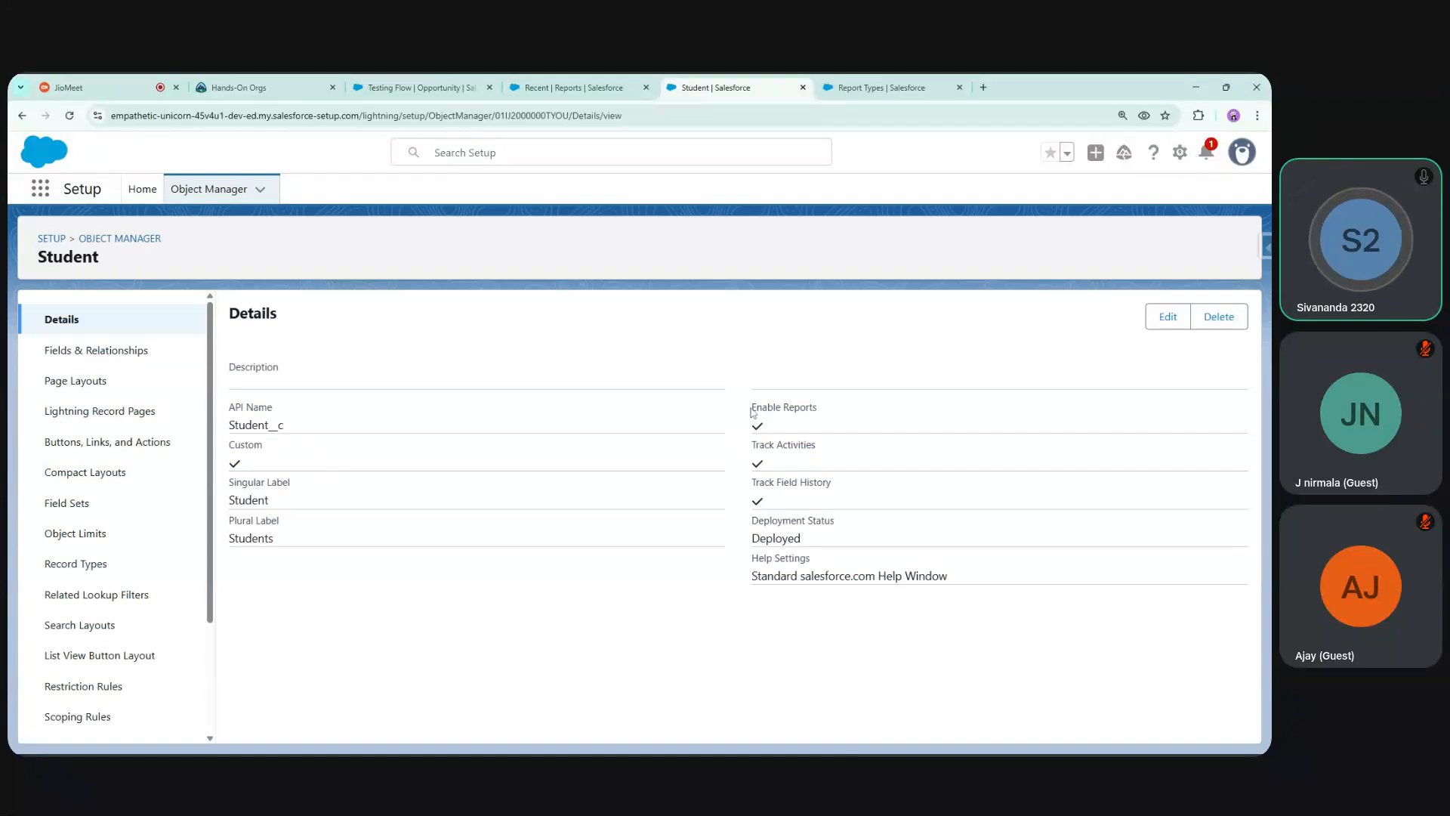
Start a new report, search all report types for "stude", and view the details of the Student History type
{"action": "left_click", "coordinate": [574, 87]}
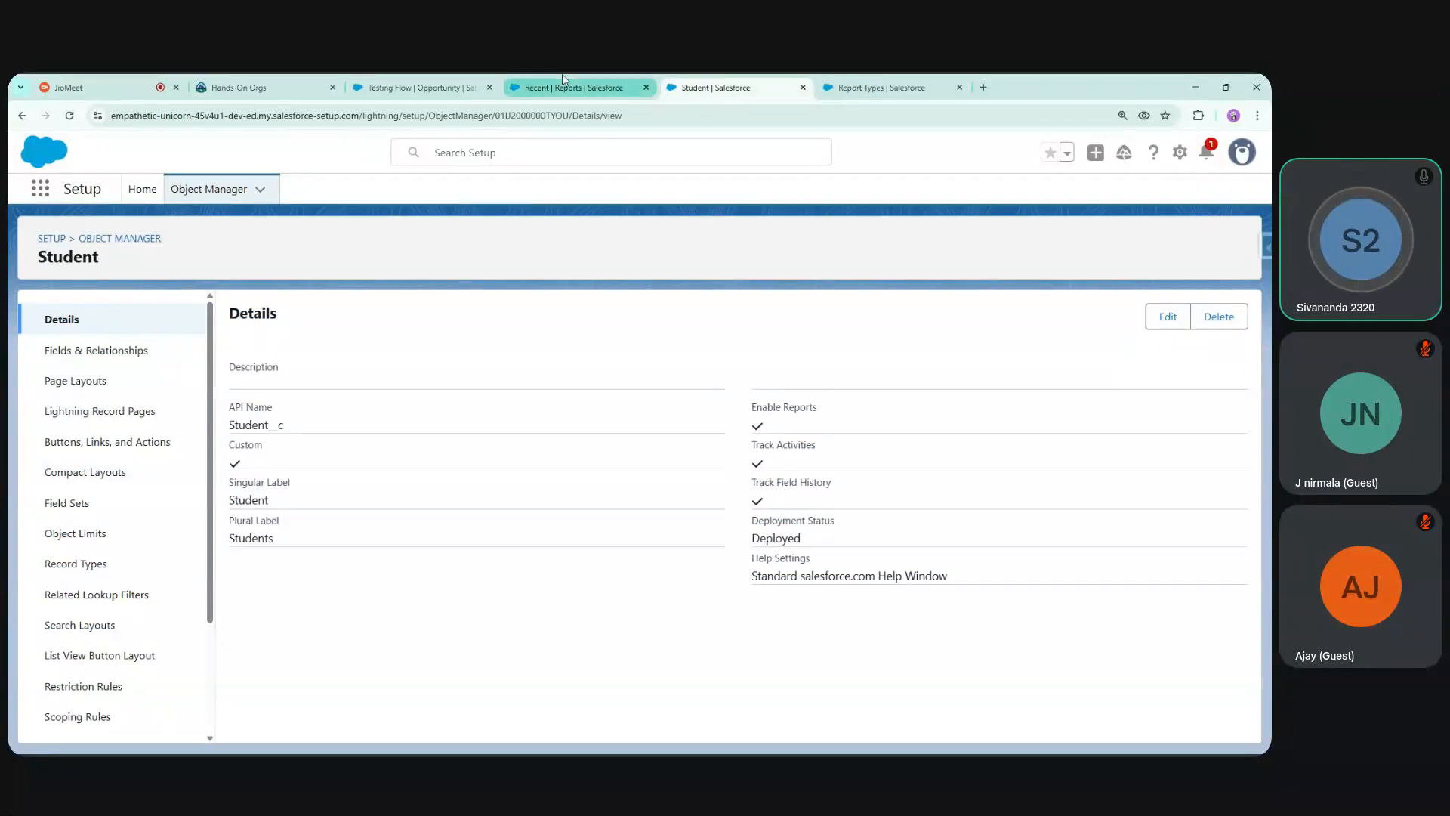
{"action": "left_click", "coordinate": [1106, 235]}
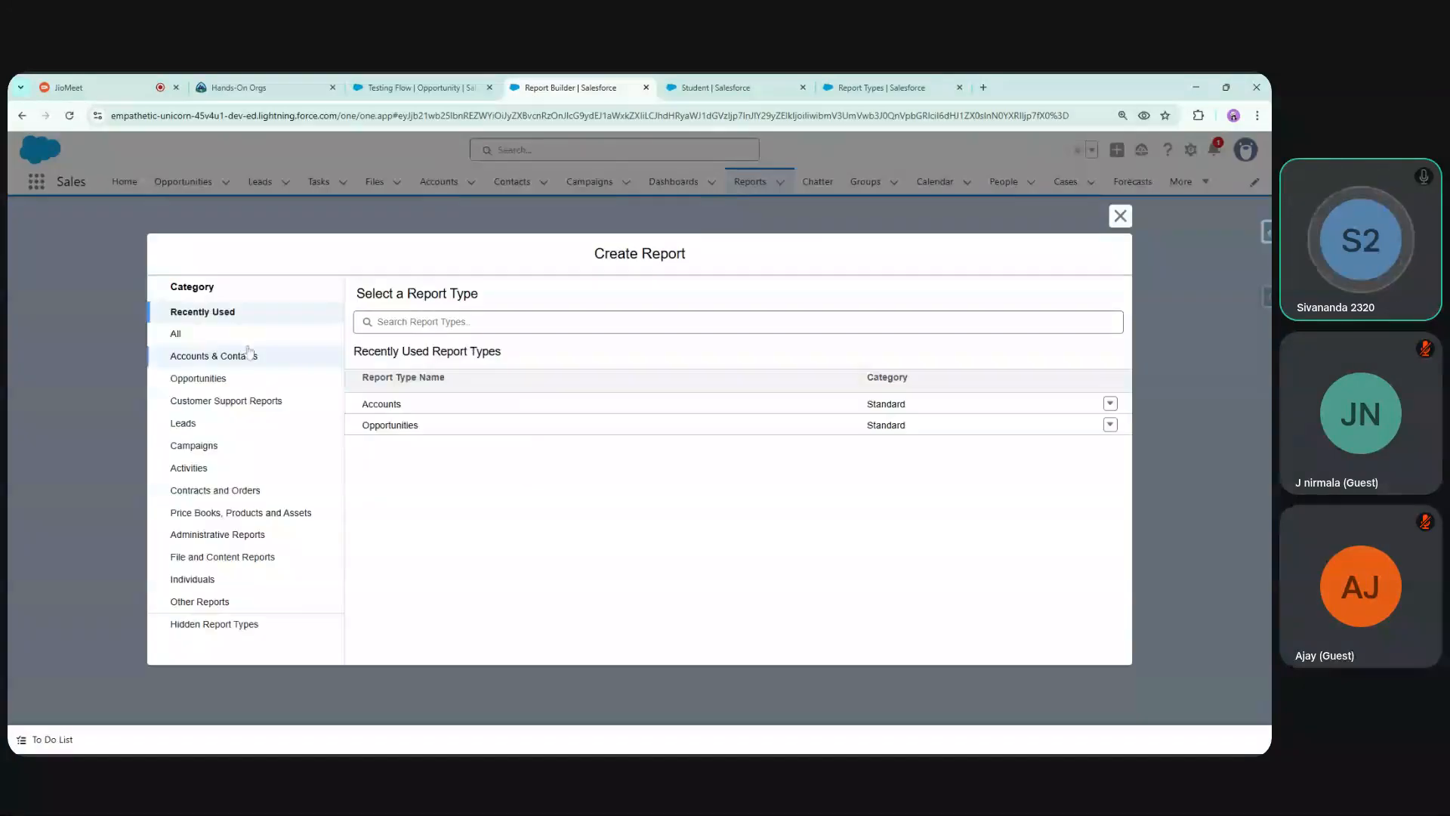
{"action": "left_click", "coordinate": [188, 340]}
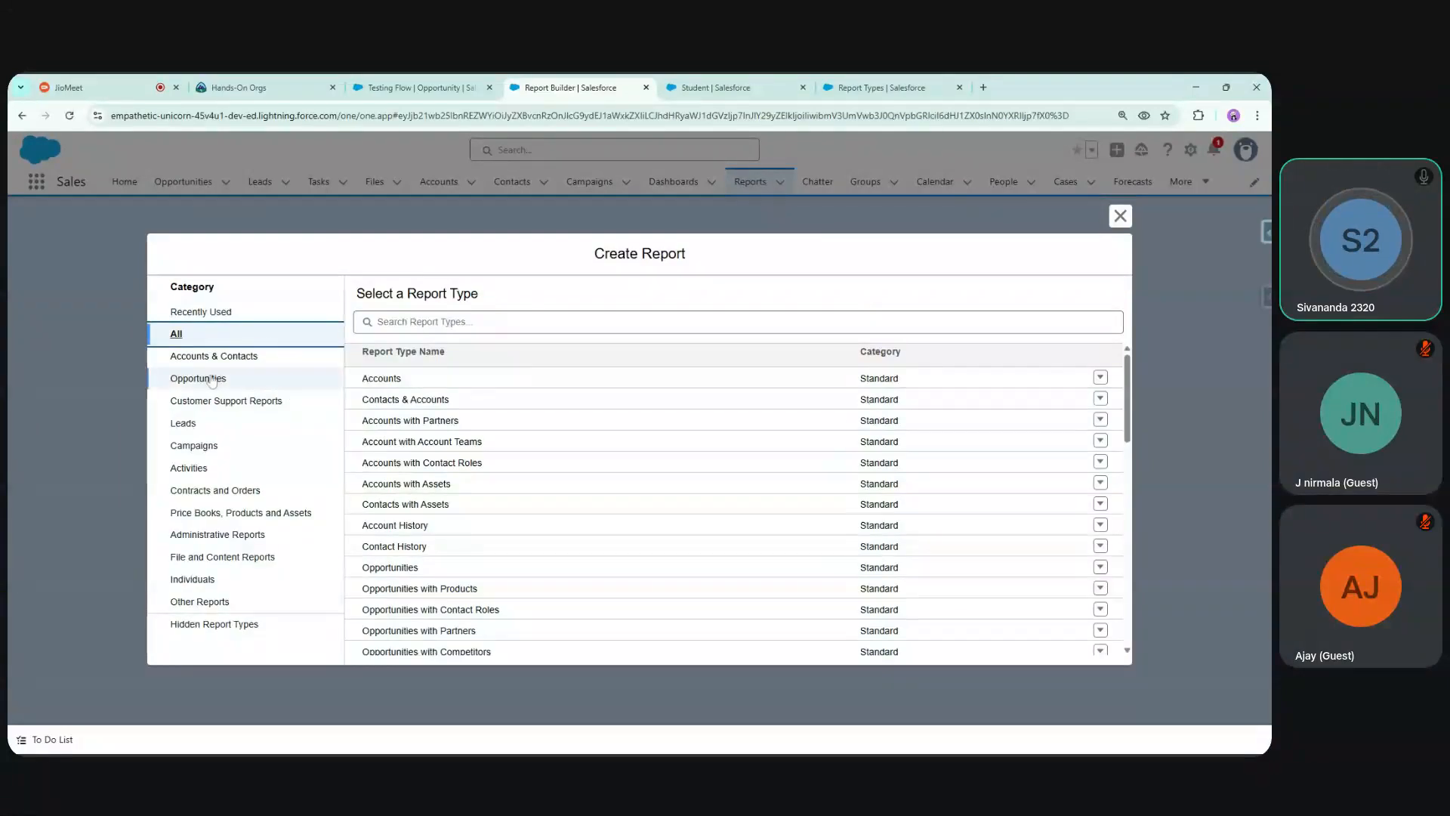
{"action": "key", "text": "Tab"}
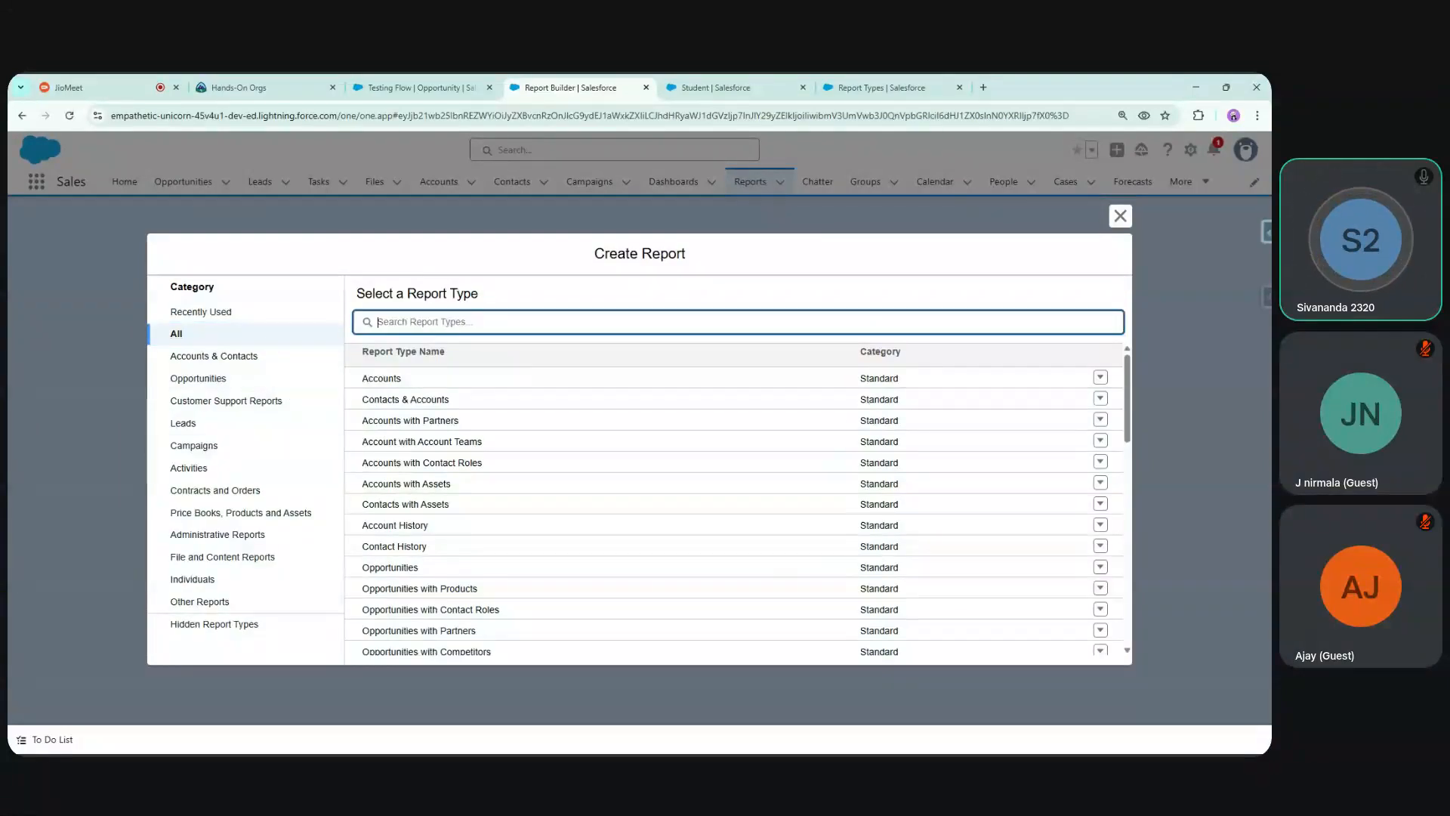
{"action": "type", "text": "stude"}
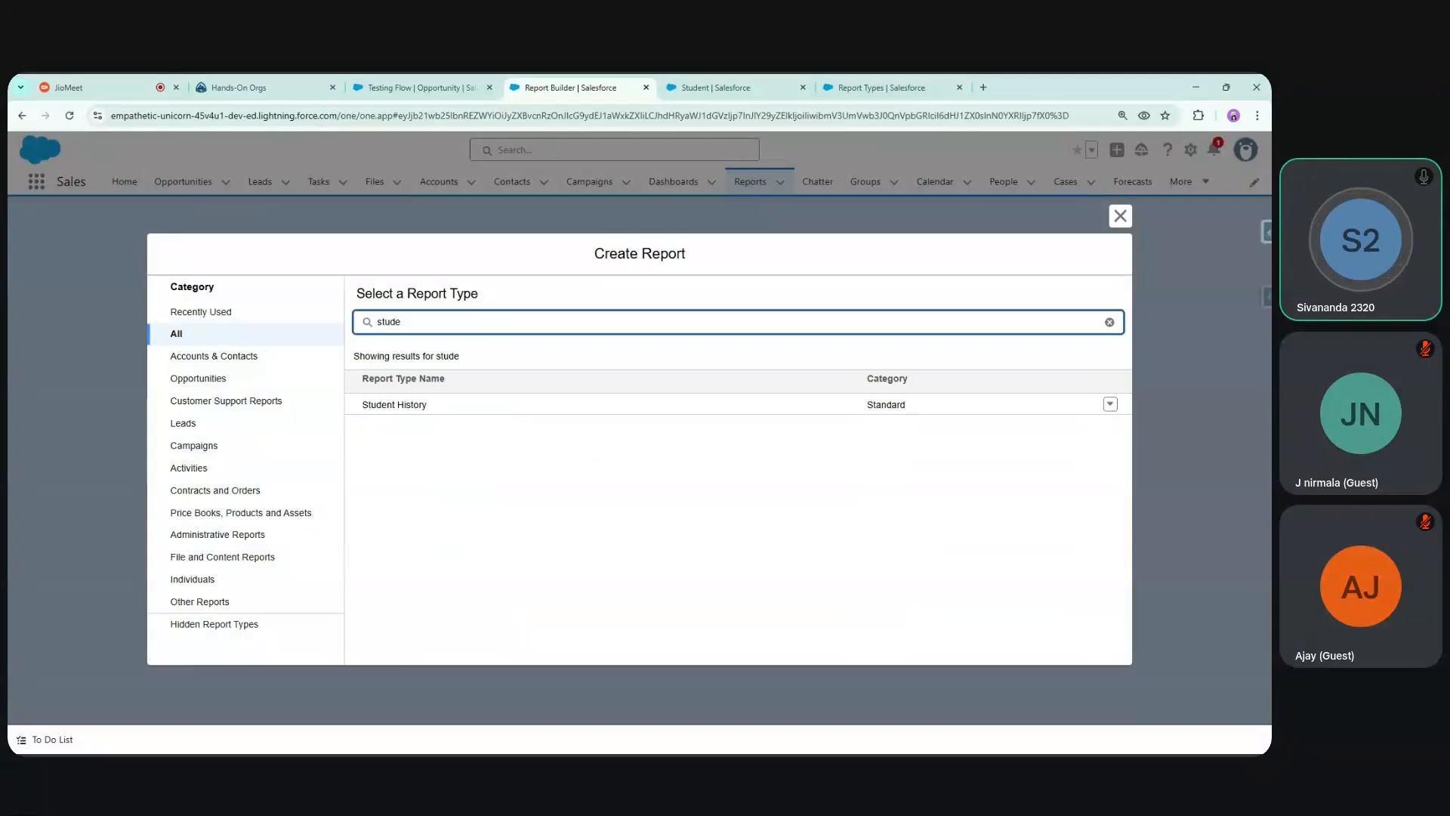
{"action": "left_click", "coordinate": [405, 408]}
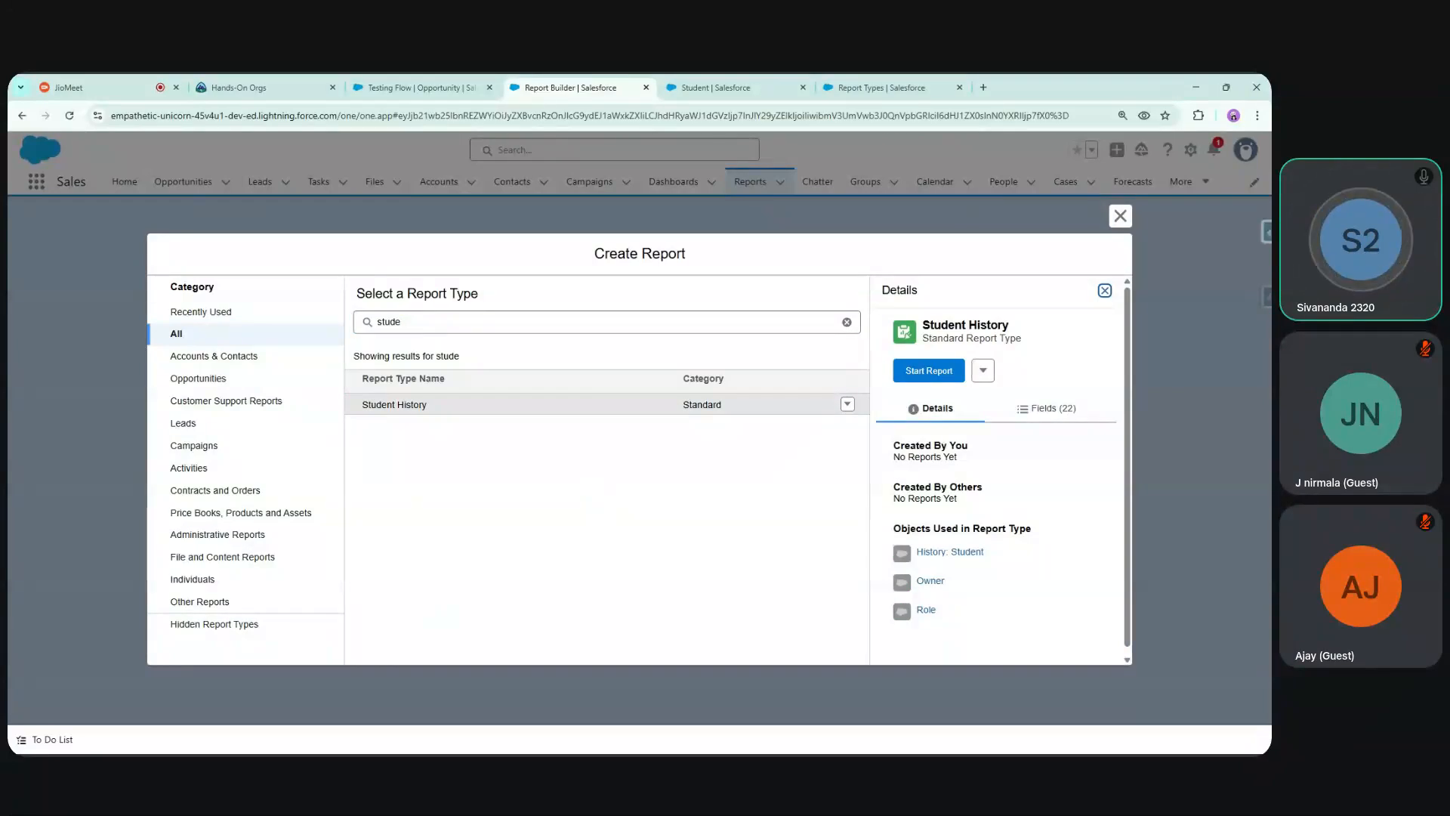
Go to the Students list from the Testing Flow opportunity's tab and open the recently viewed student record
{"action": "left_click", "coordinate": [433, 83]}
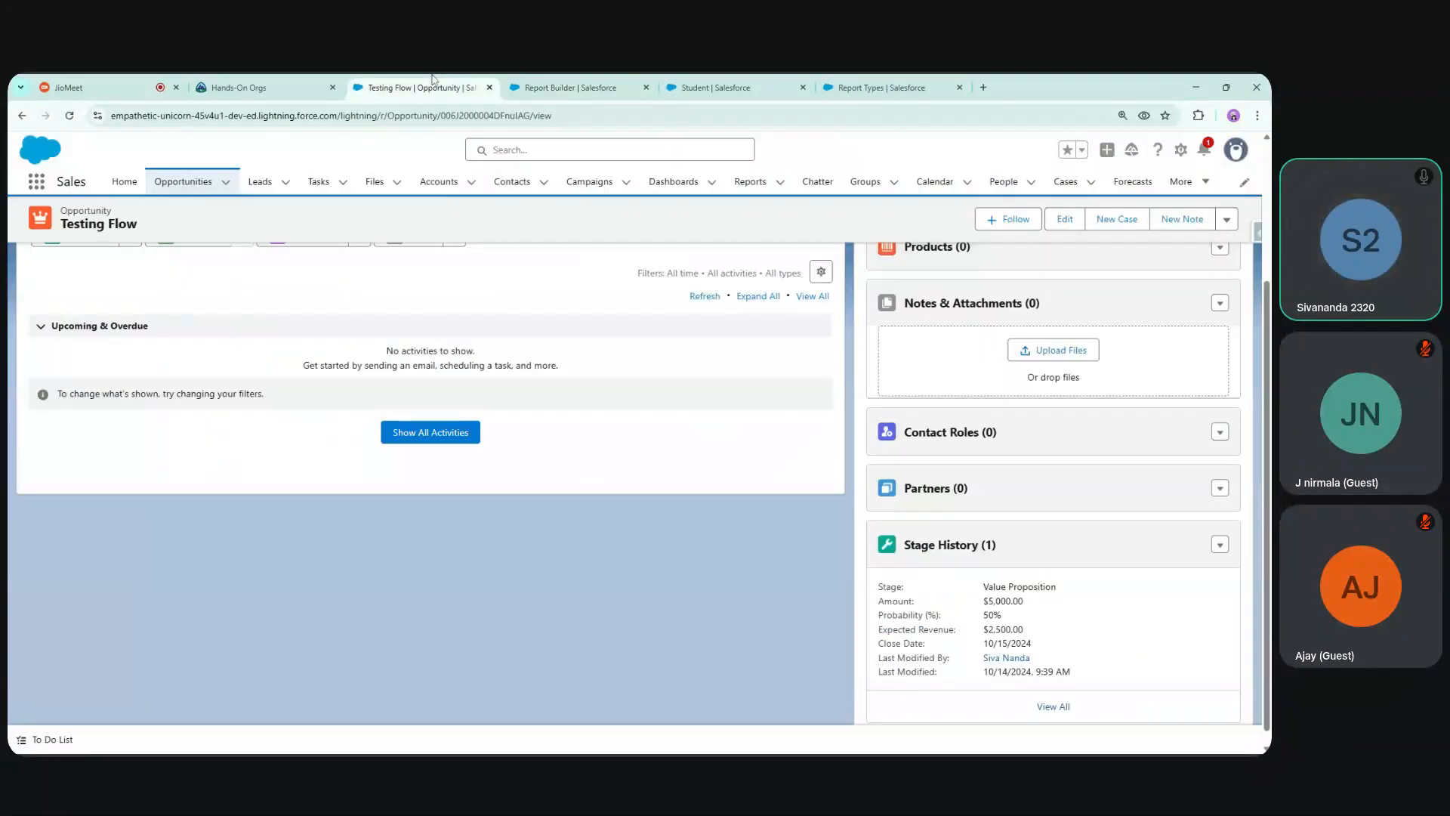
{"action": "left_click", "coordinate": [1188, 182]}
{"action": "left_click", "coordinate": [1172, 264]}
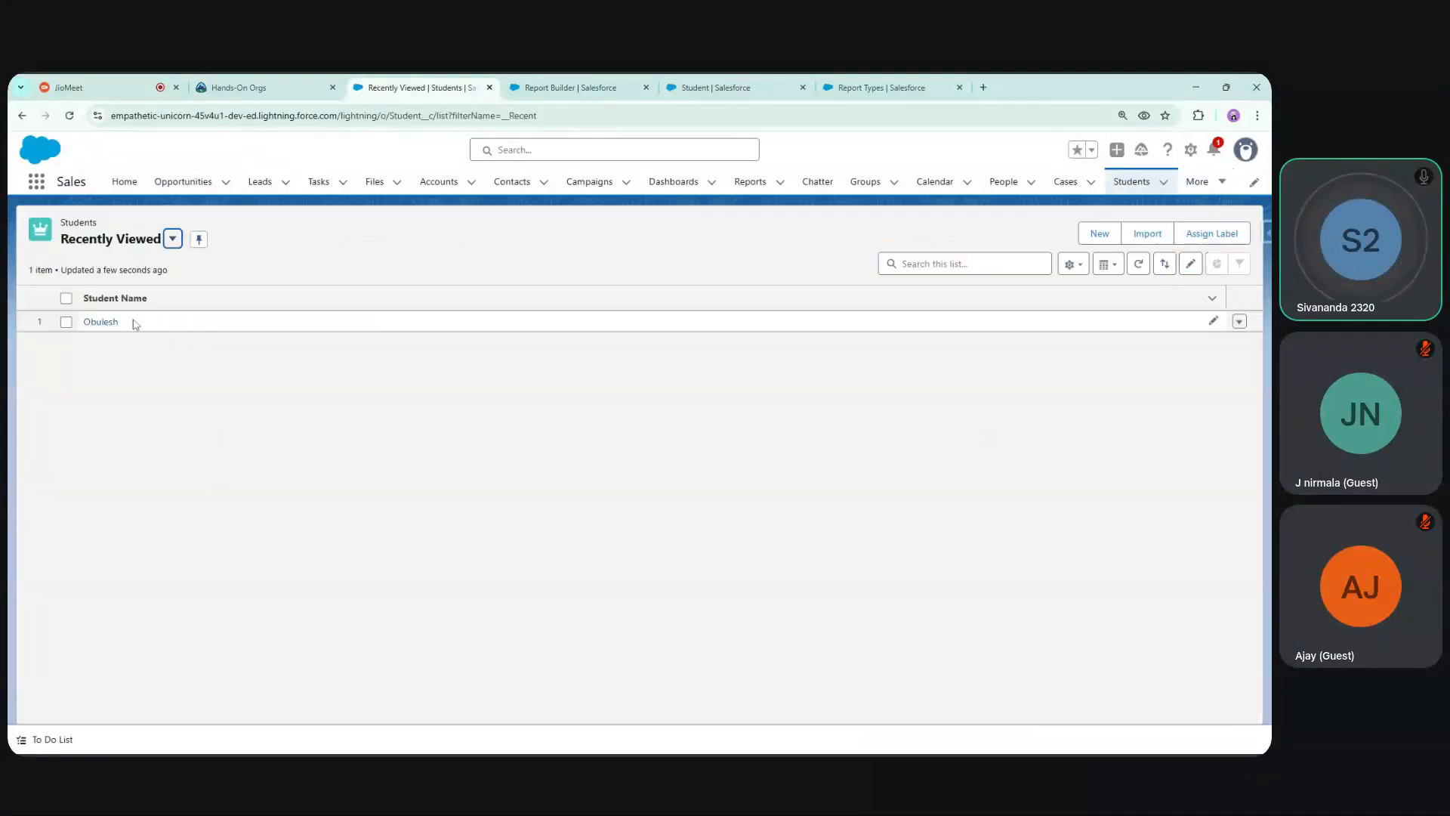
{"action": "left_click", "coordinate": [102, 322]}
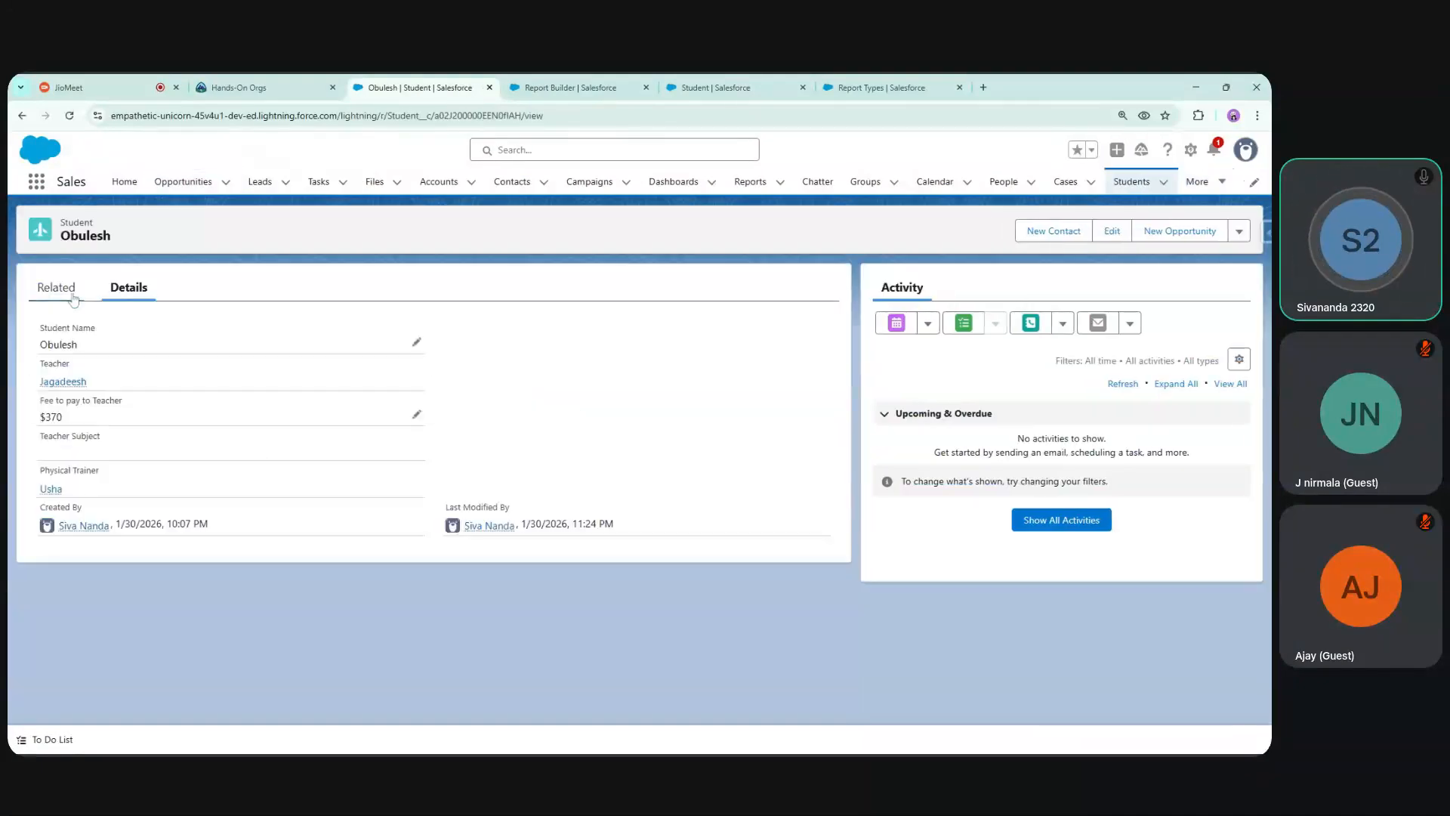
Review the student record's details and related lists, and compare them with the Student History type in the report creation dialog
{"action": "left_click", "coordinate": [130, 287]}
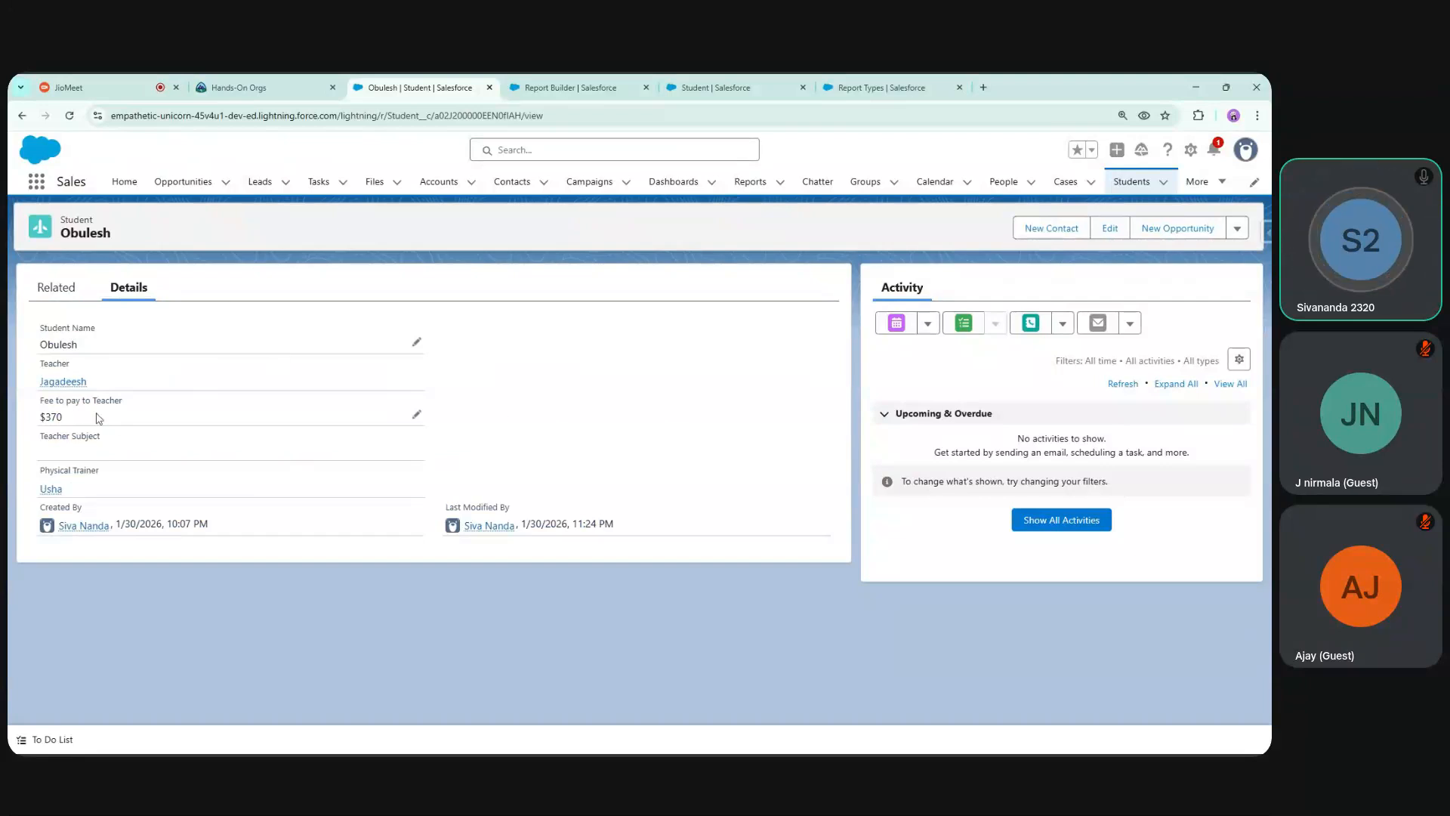
{"action": "left_click", "coordinate": [56, 288]}
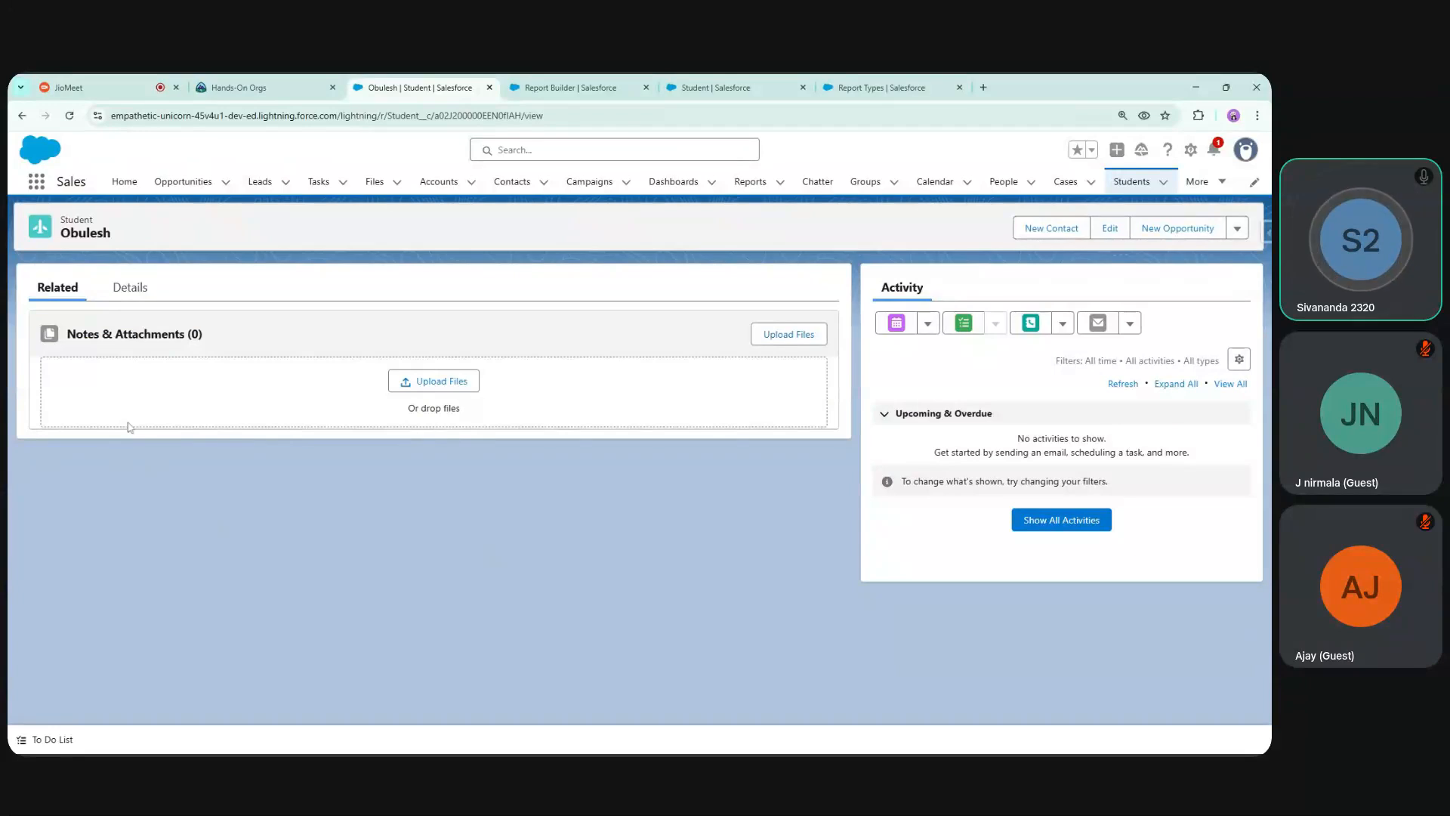
{"action": "left_click", "coordinate": [570, 87]}
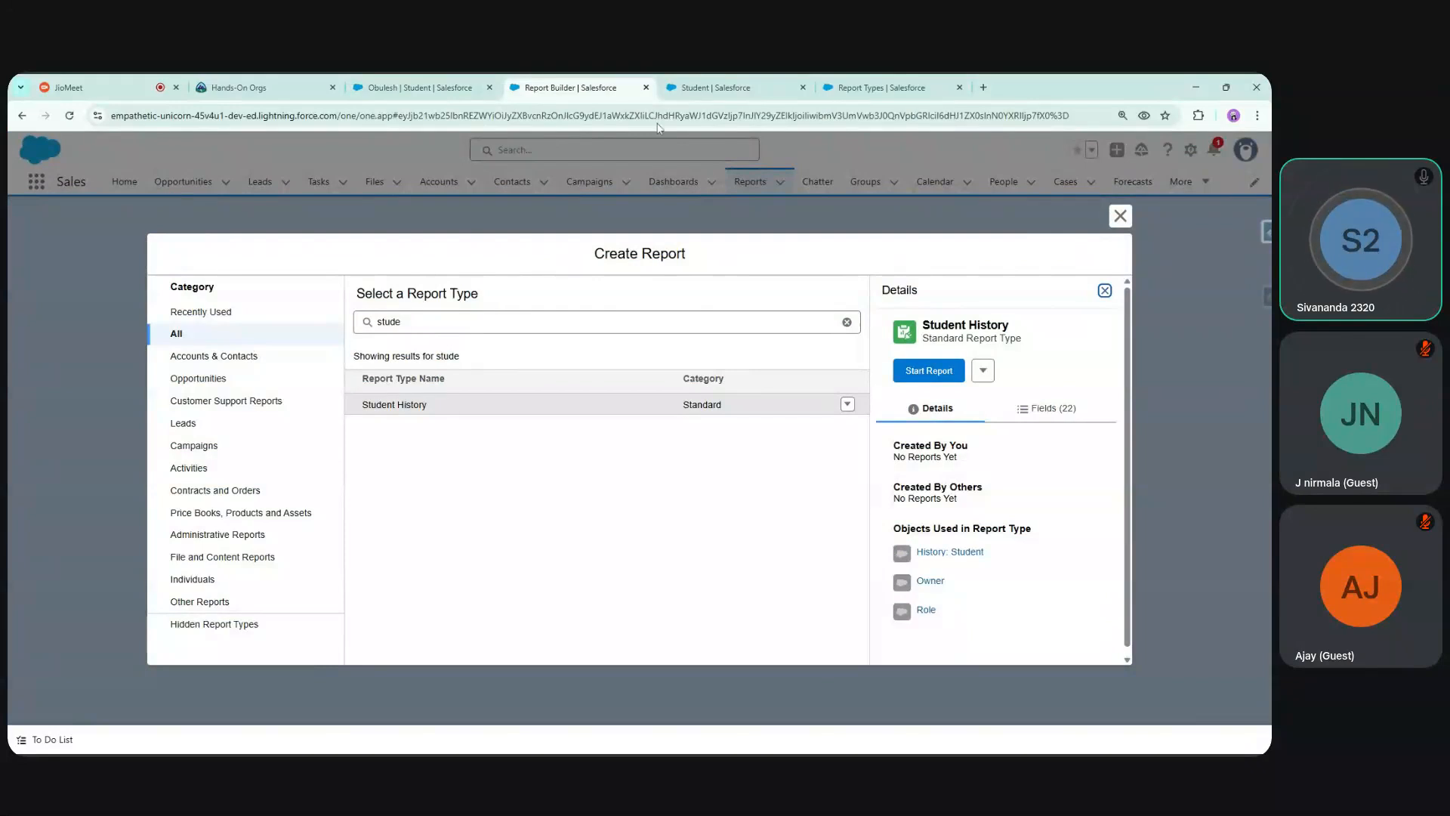
{"action": "left_click", "coordinate": [677, 90]}
{"action": "left_click", "coordinate": [574, 87]}
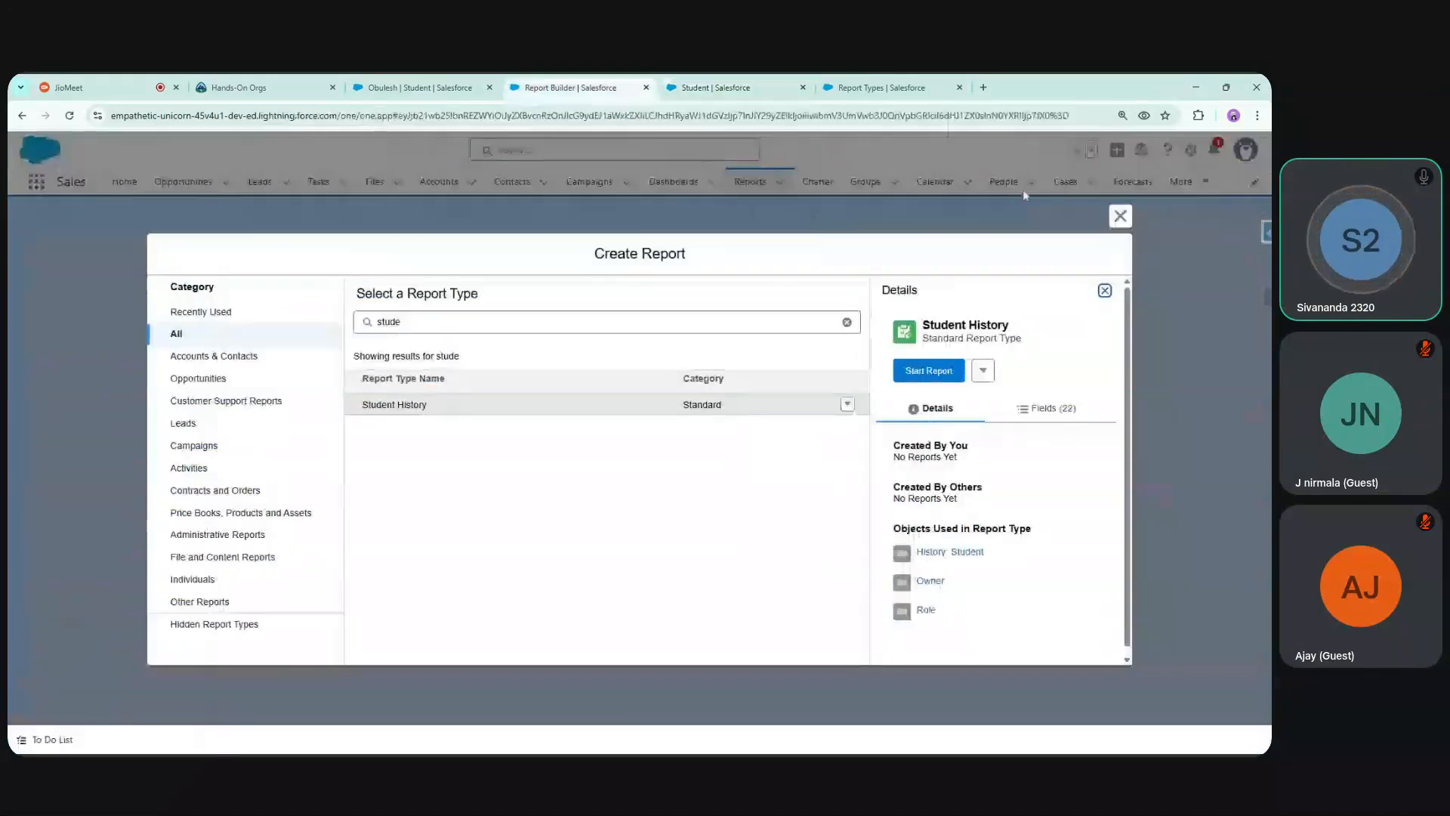
Go back to the Students list and switch it to the All list view
{"action": "left_click", "coordinate": [429, 81]}
{"action": "left_click", "coordinate": [1131, 182]}
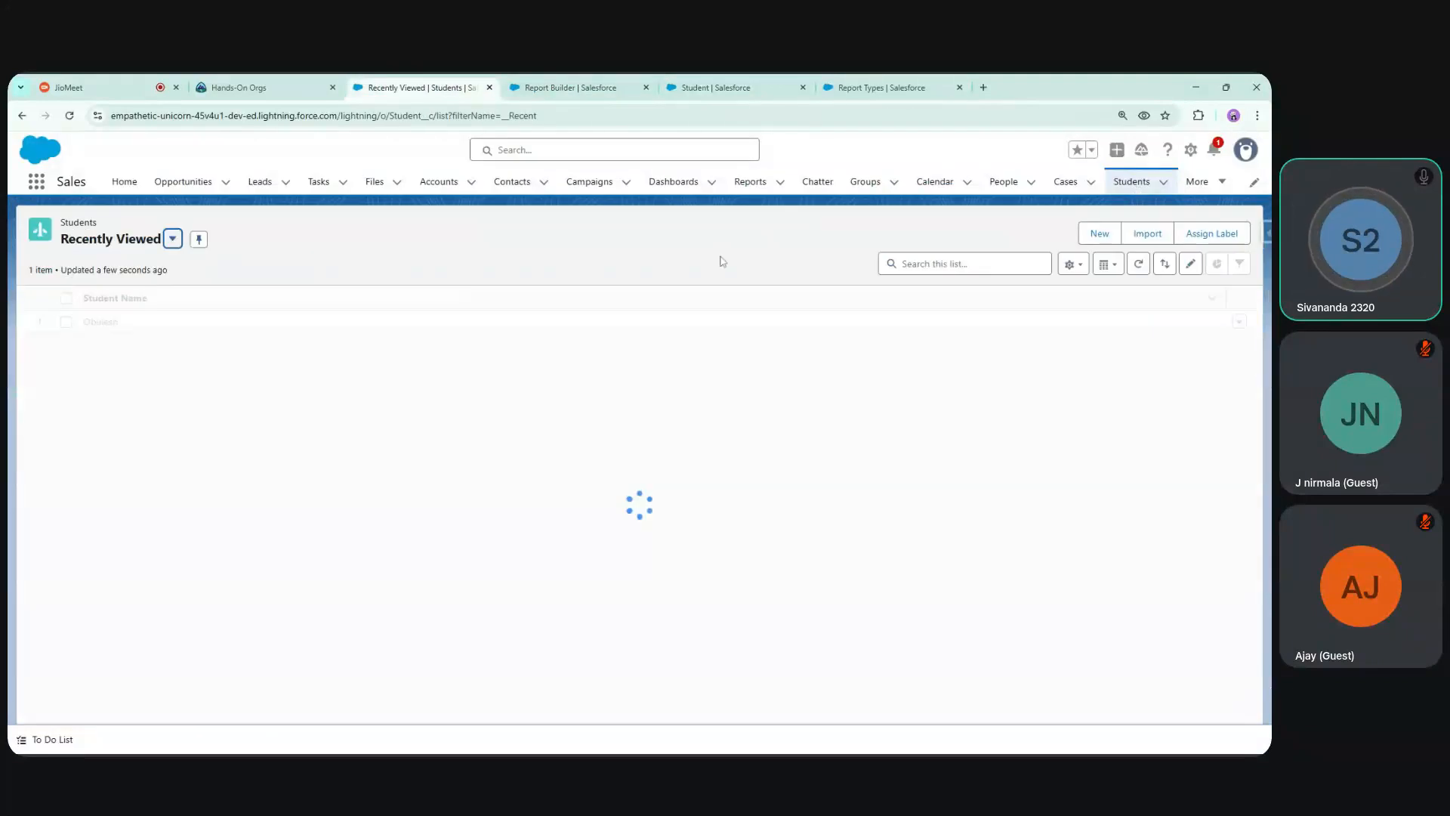
{"action": "left_click", "coordinate": [156, 248]}
{"action": "left_click", "coordinate": [149, 323]}
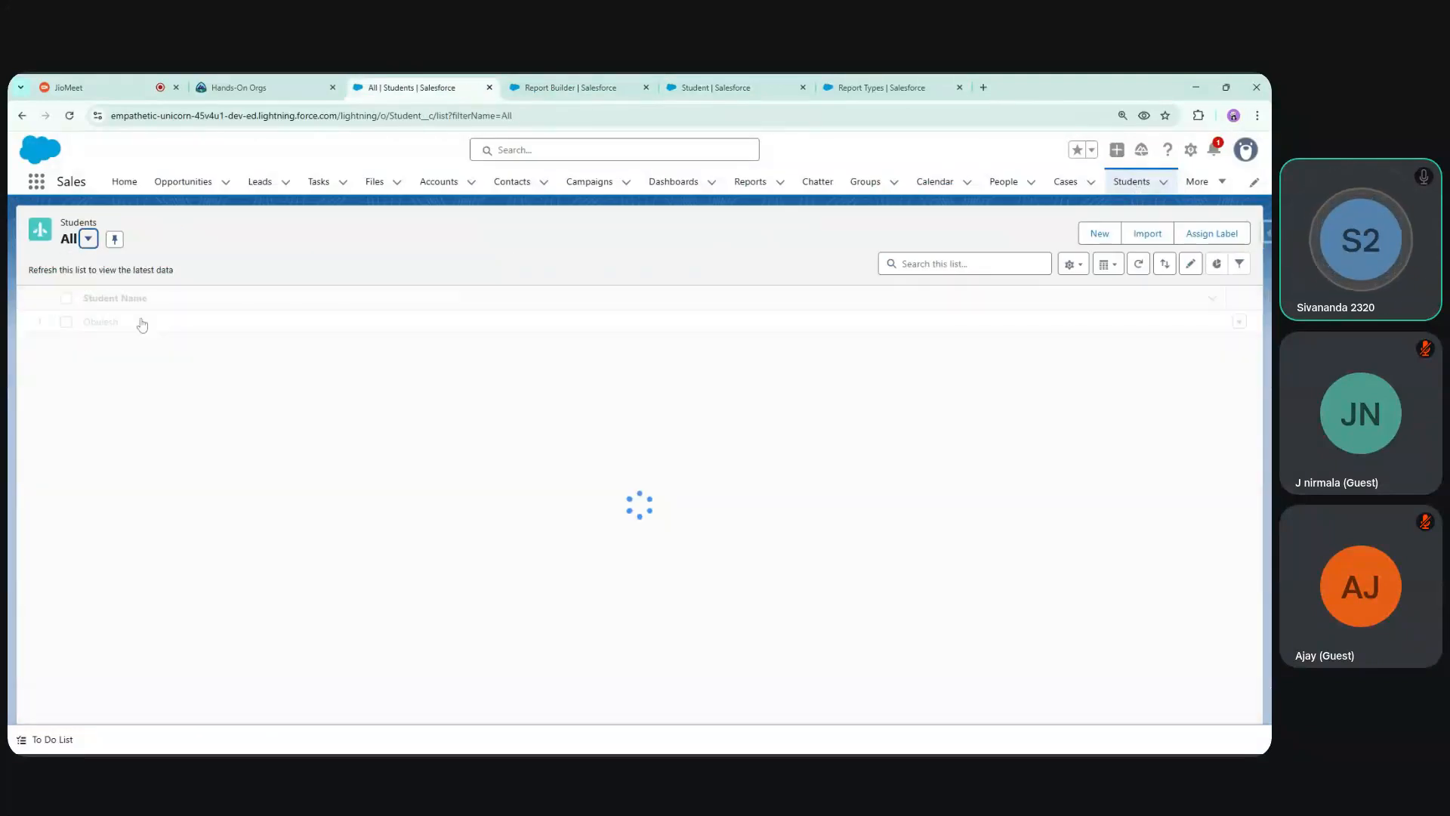
Return to the Custom Report Types introduction and read how custom types go beyond standard report types
{"action": "left_click", "coordinate": [710, 88]}
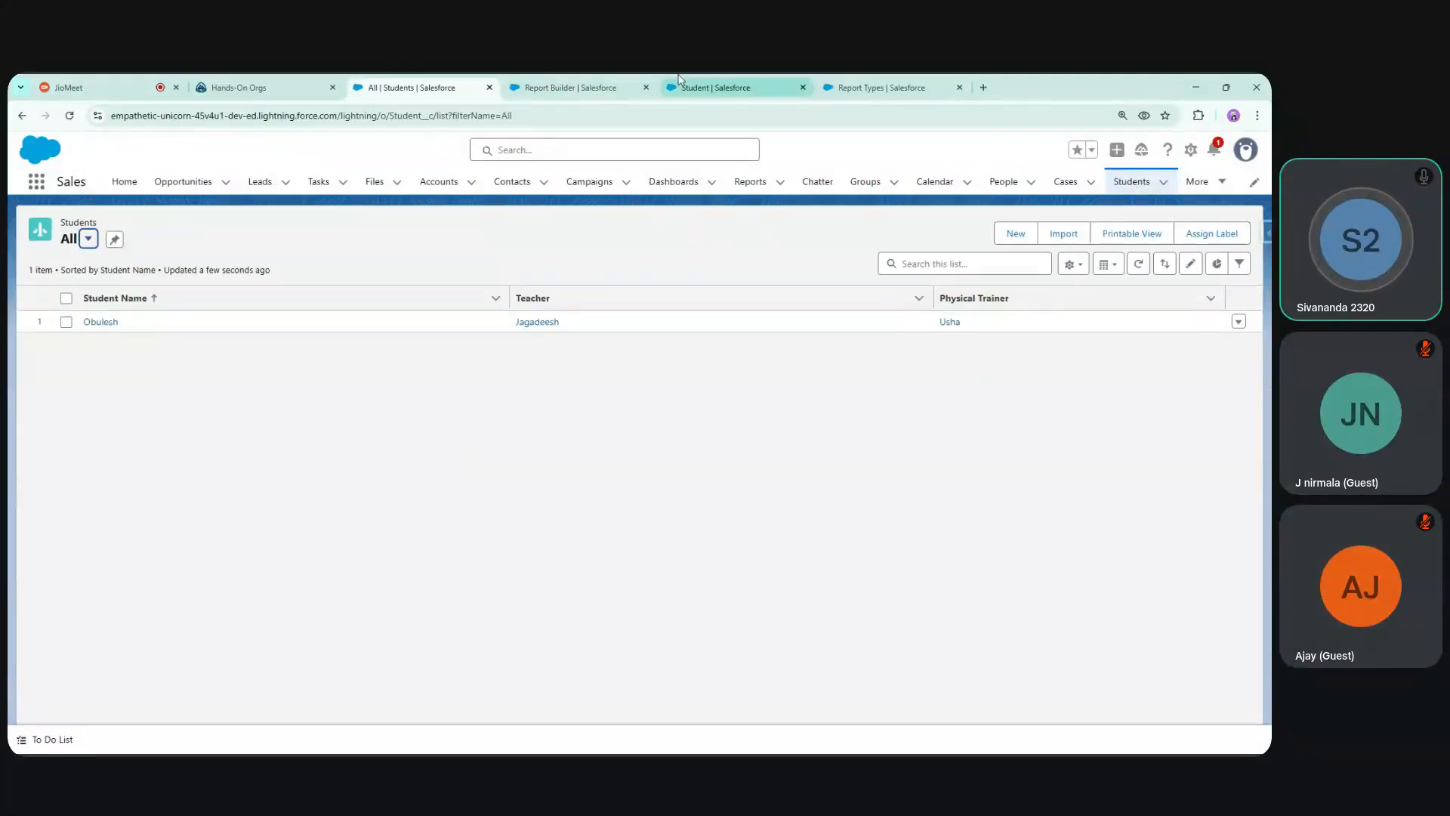
{"action": "left_click", "coordinate": [574, 88]}
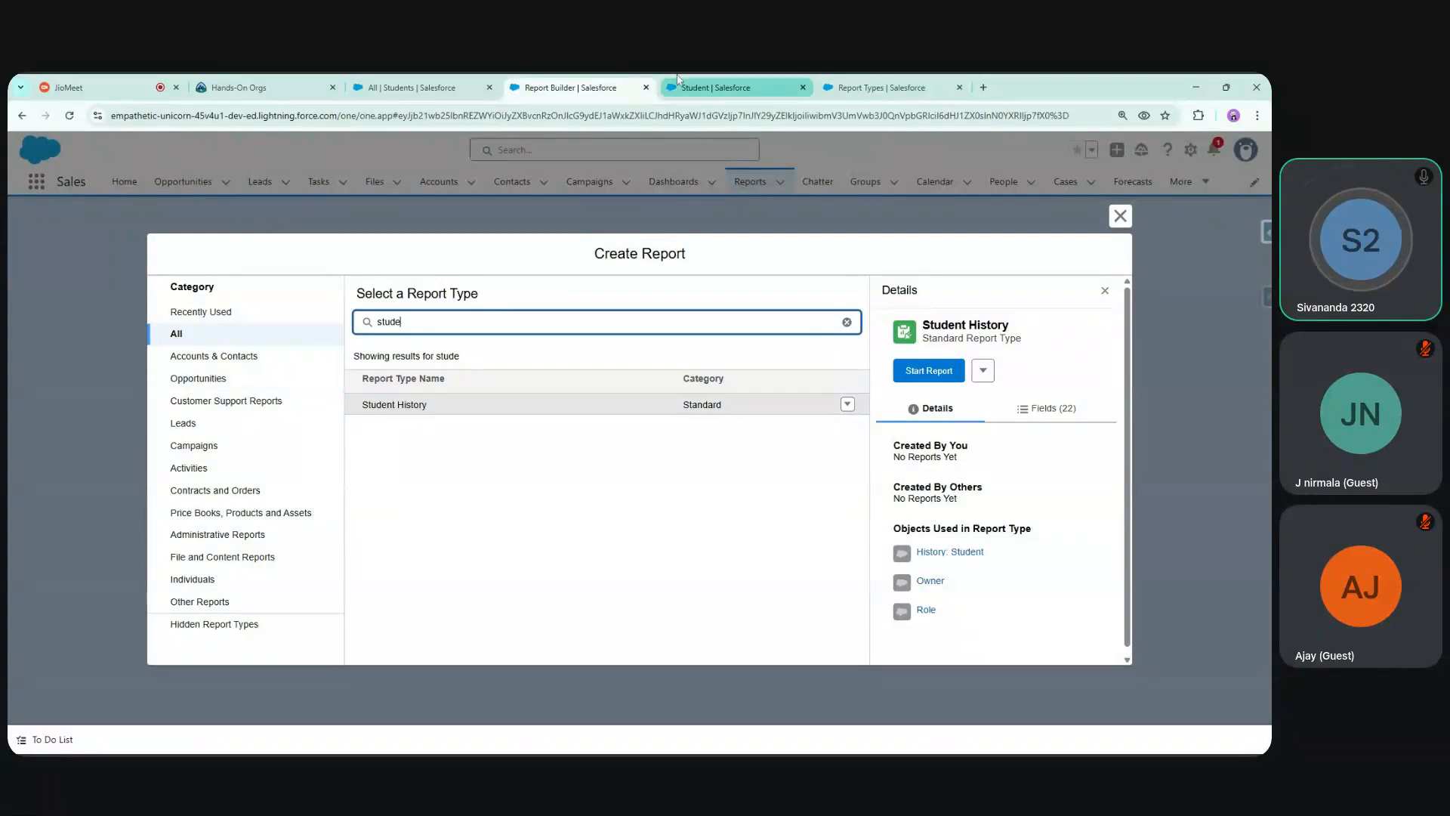
{"action": "left_click", "coordinate": [678, 83]}
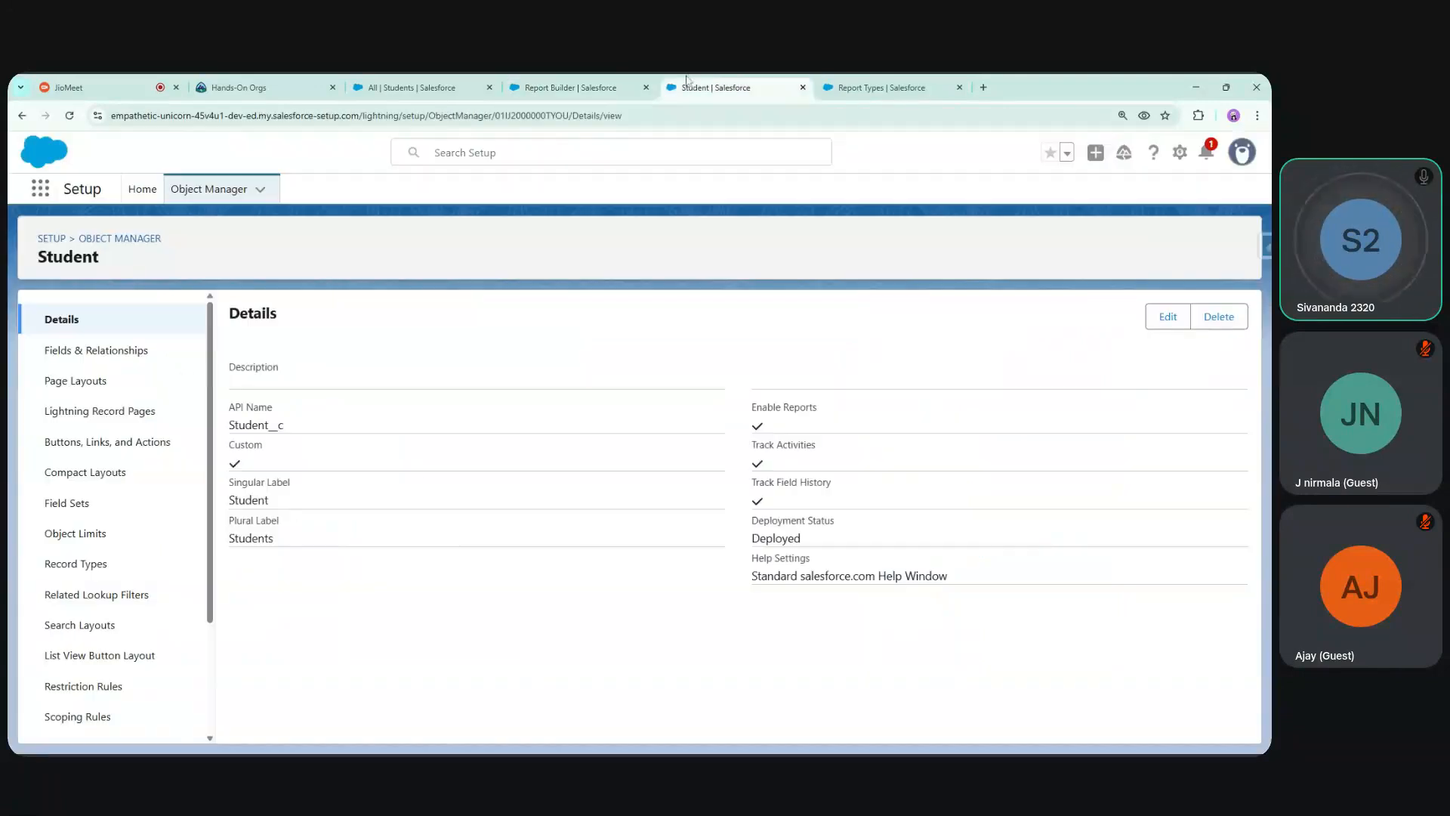
{"action": "left_click", "coordinate": [844, 80]}
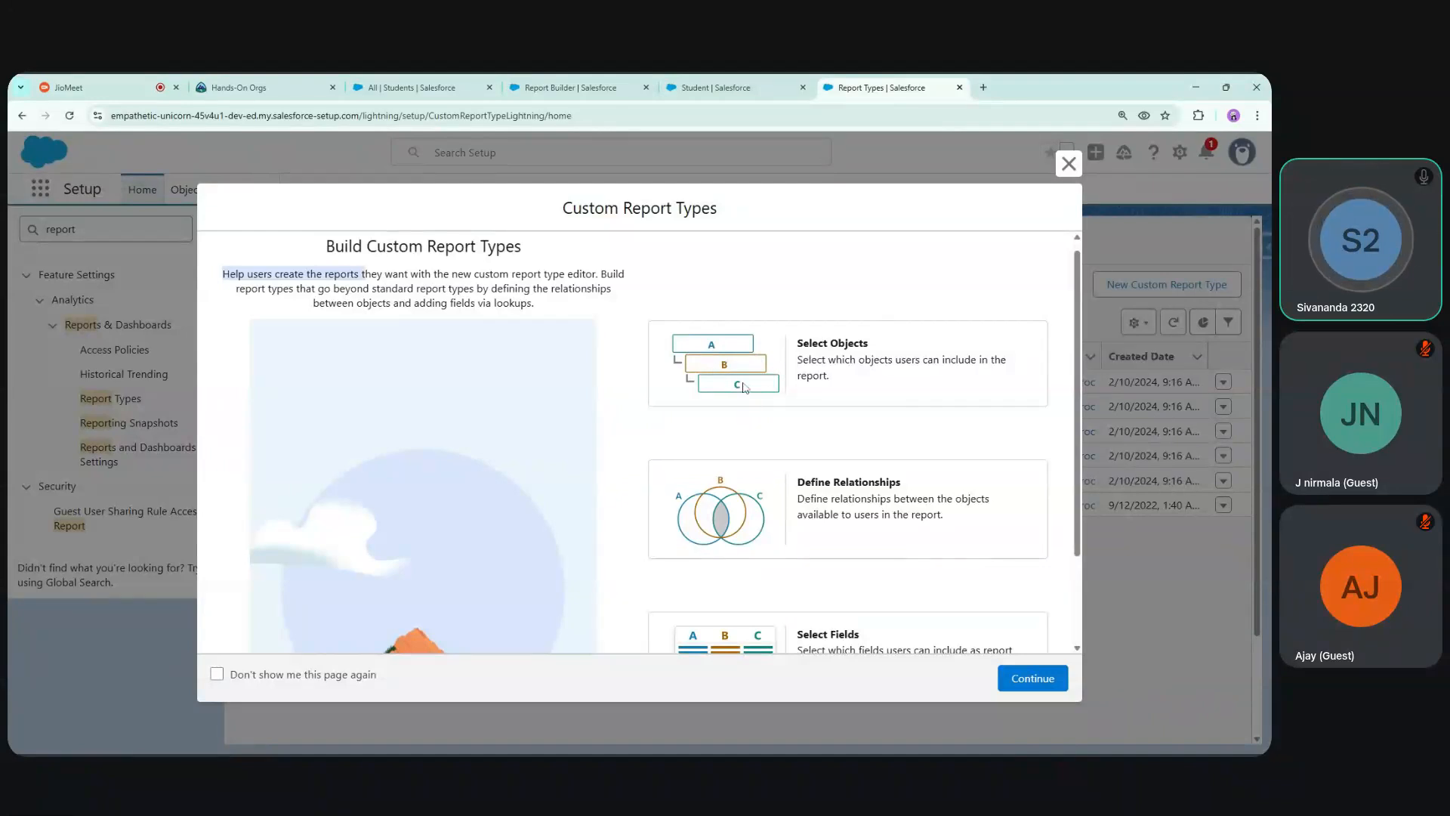
{"action": "left_click", "coordinate": [521, 393]}
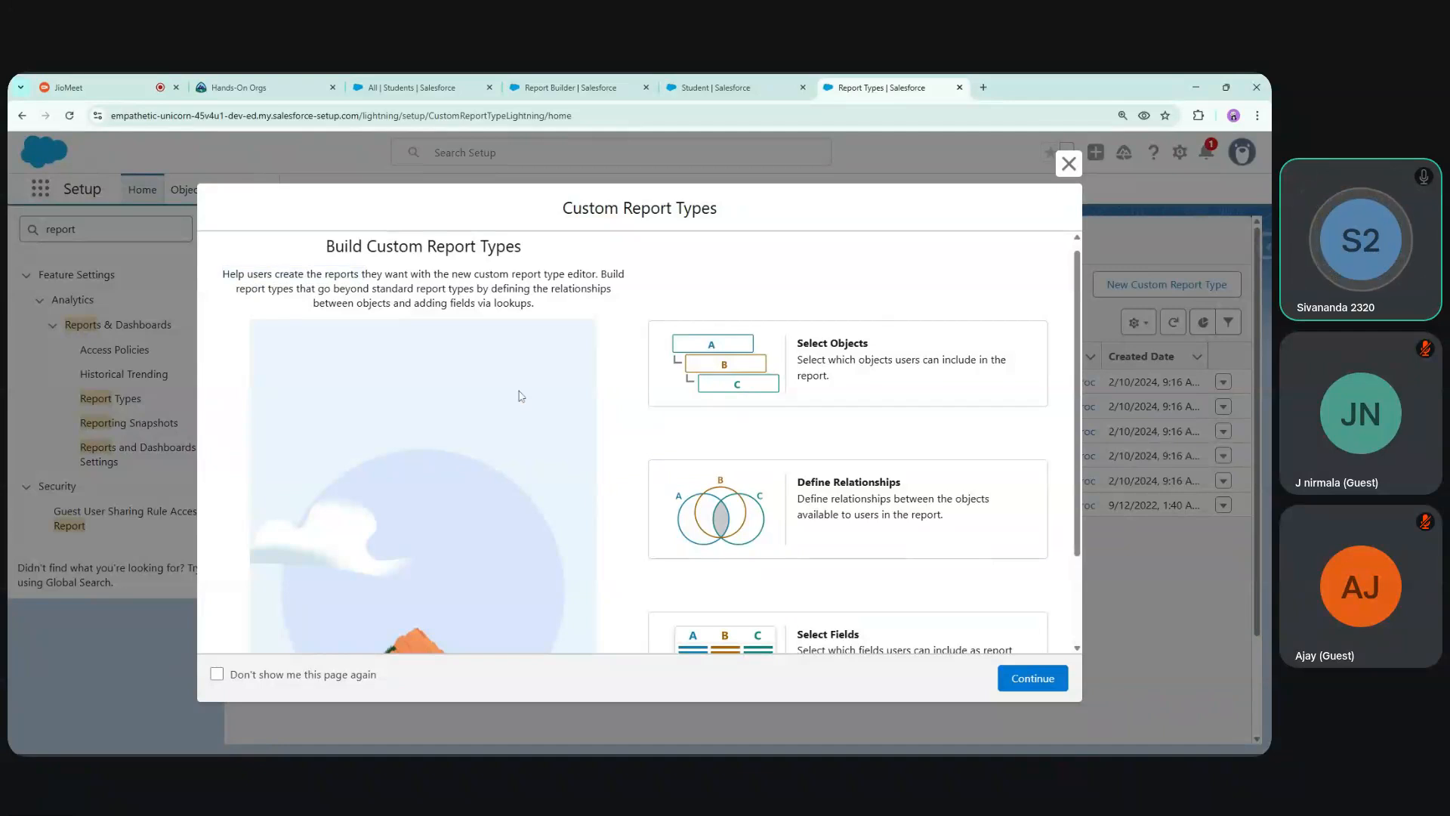
{"action": "left_click_drag", "start_coordinate": [236, 289], "coordinate": [472, 289]}
Check the Student report type search again, and read the introduction's passage on defining relationships between objects
{"action": "left_click", "coordinate": [715, 87]}
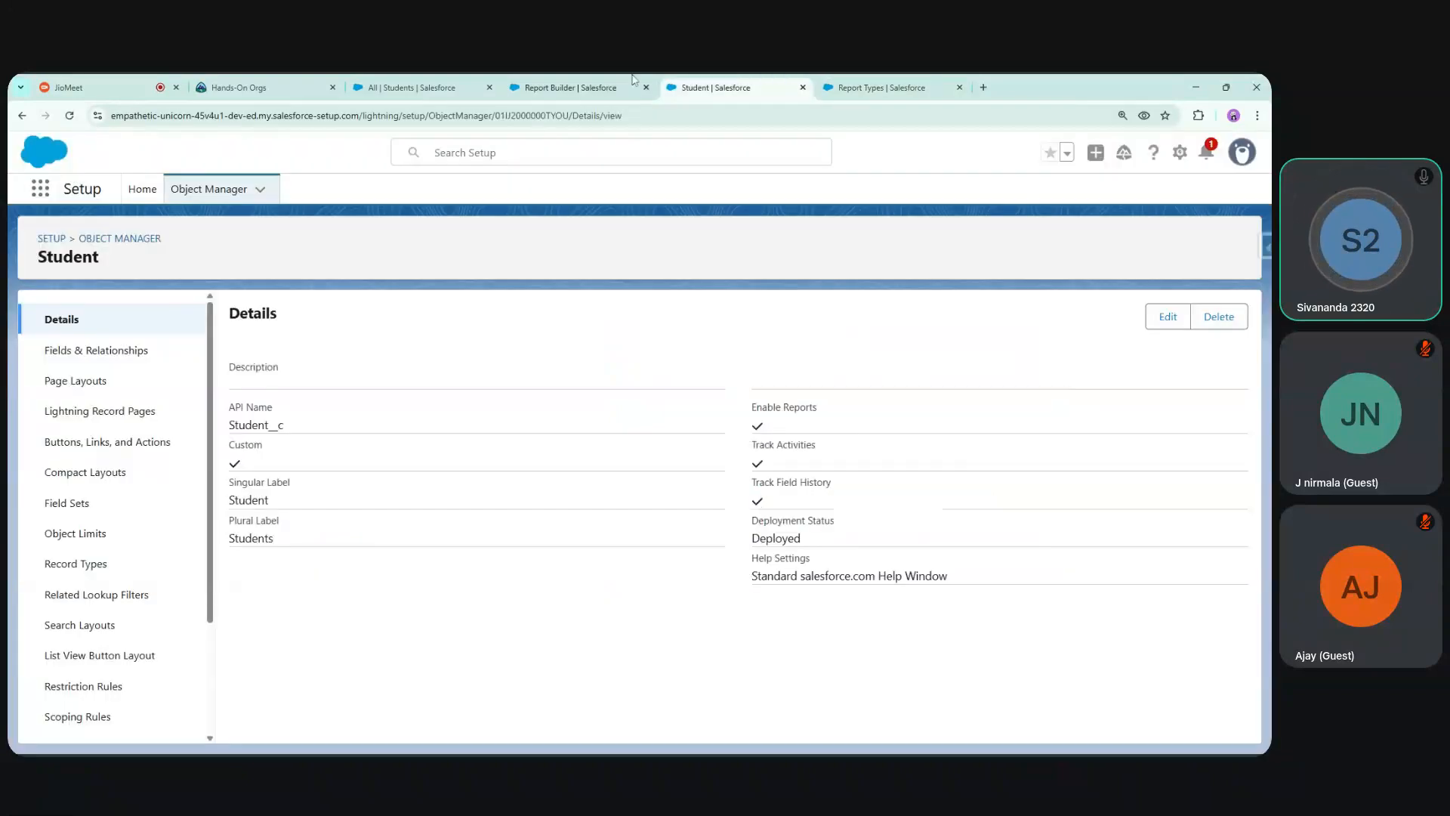
{"action": "left_click", "coordinate": [572, 87]}
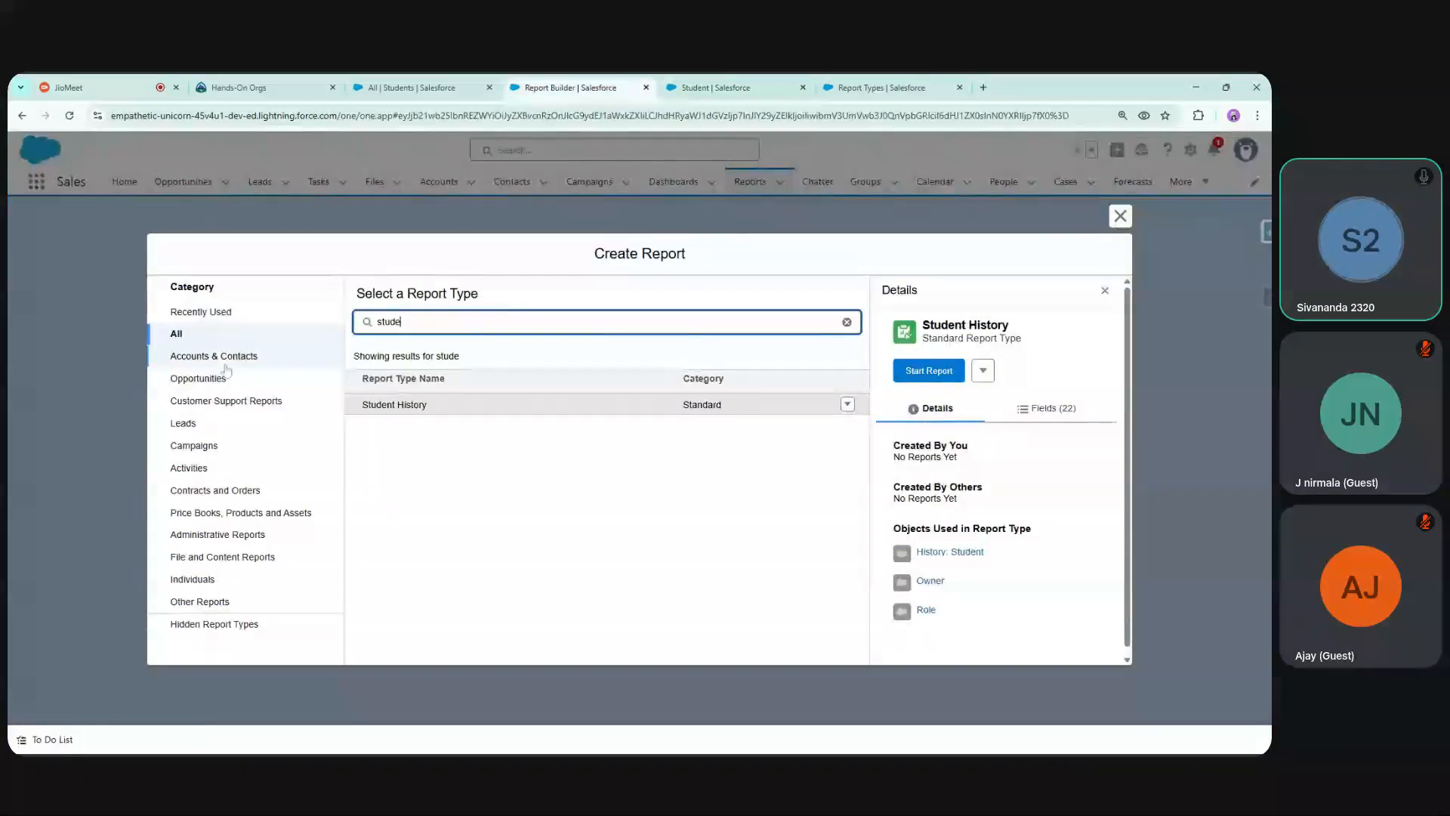
{"action": "left_click", "coordinate": [882, 88]}
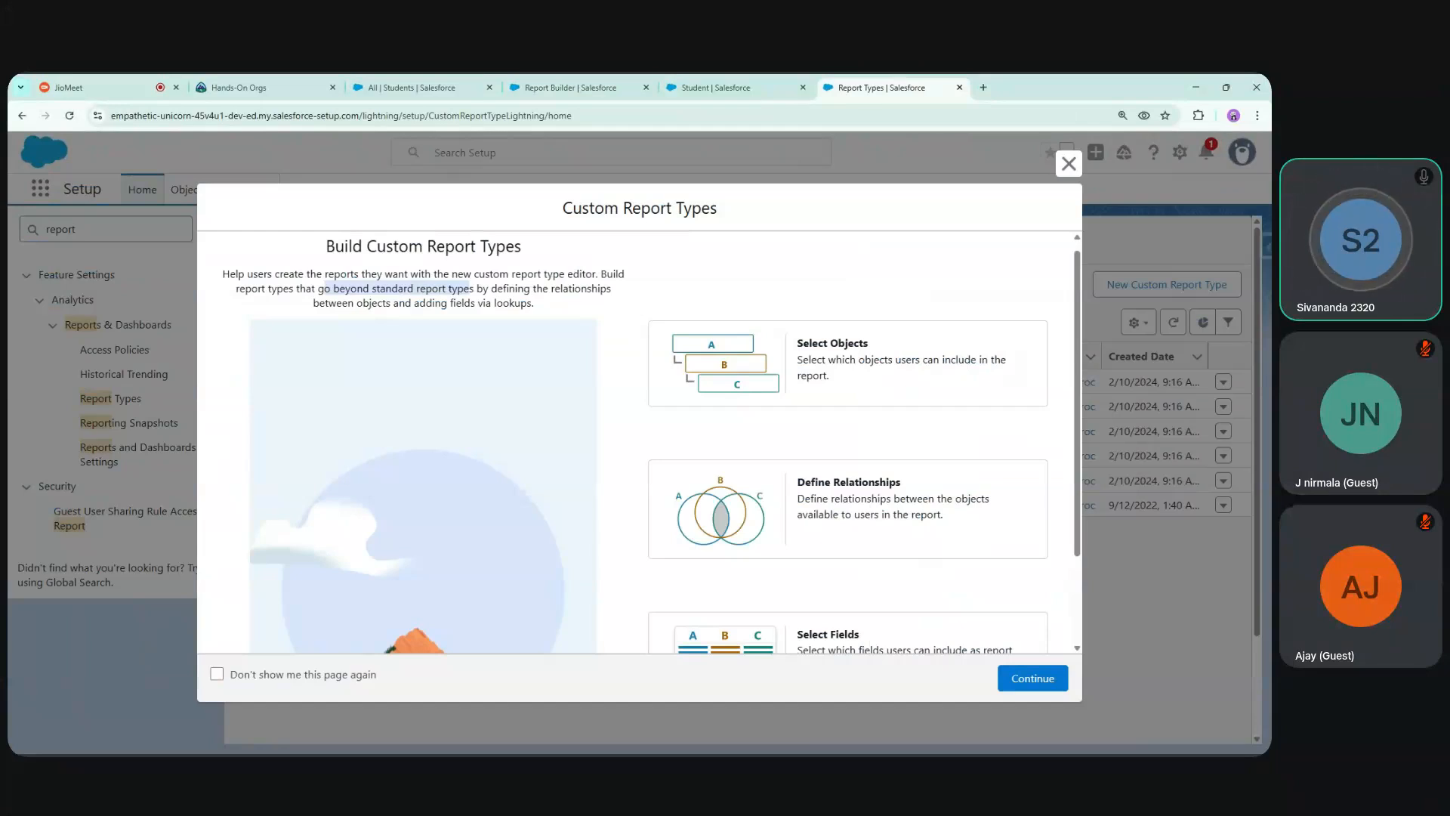
{"action": "left_click", "coordinate": [303, 302]}
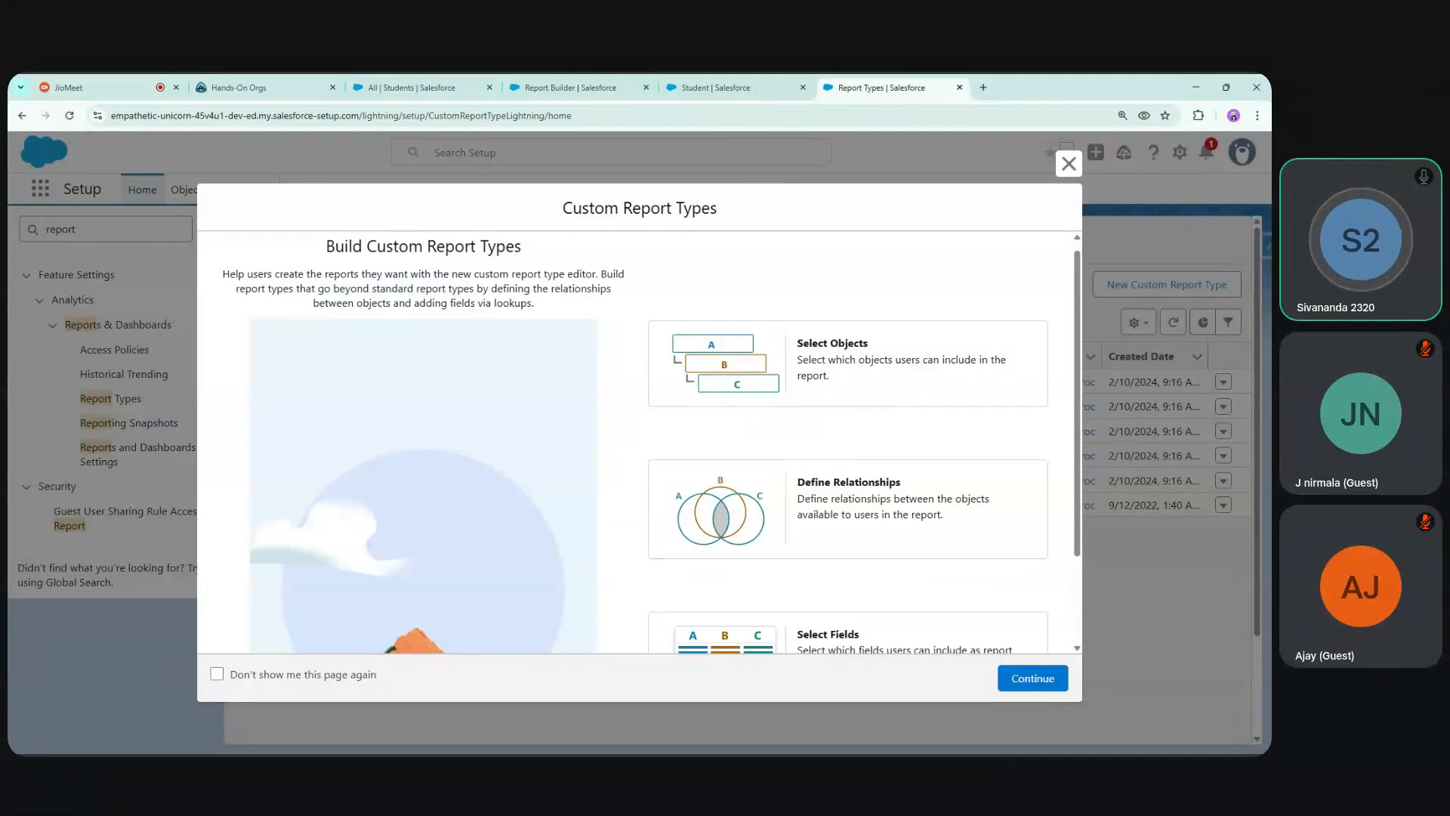
{"action": "left_click_drag", "start_coordinate": [362, 288], "coordinate": [432, 288]}
{"action": "left_click", "coordinate": [560, 306]}
{"action": "left_click_drag", "start_coordinate": [494, 288], "coordinate": [391, 303]}
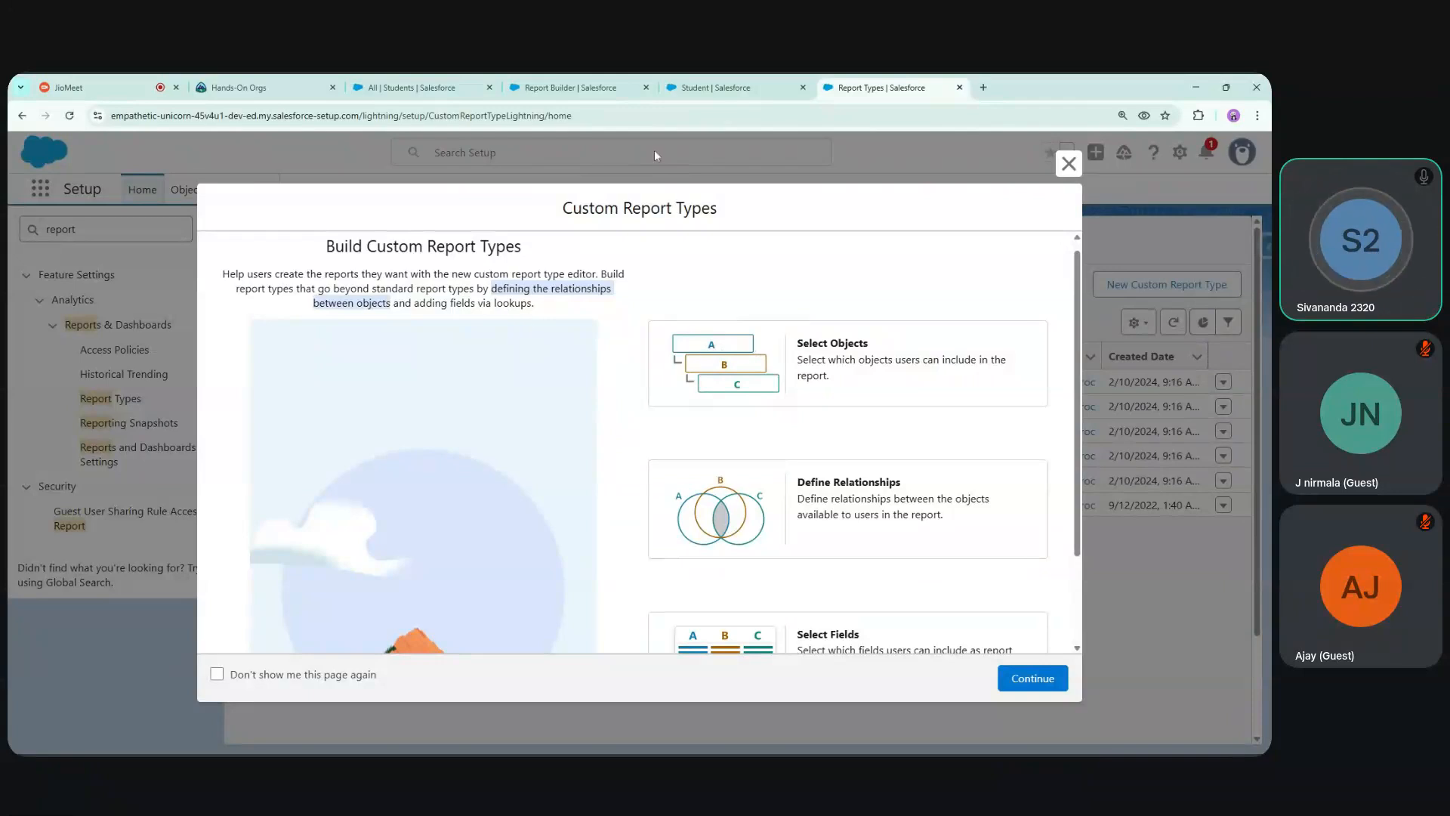
Clear the "stude" search from all report types in the report creation dialog and start a report with the Accounts type
{"action": "left_click", "coordinate": [688, 89]}
{"action": "left_click", "coordinate": [570, 88]}
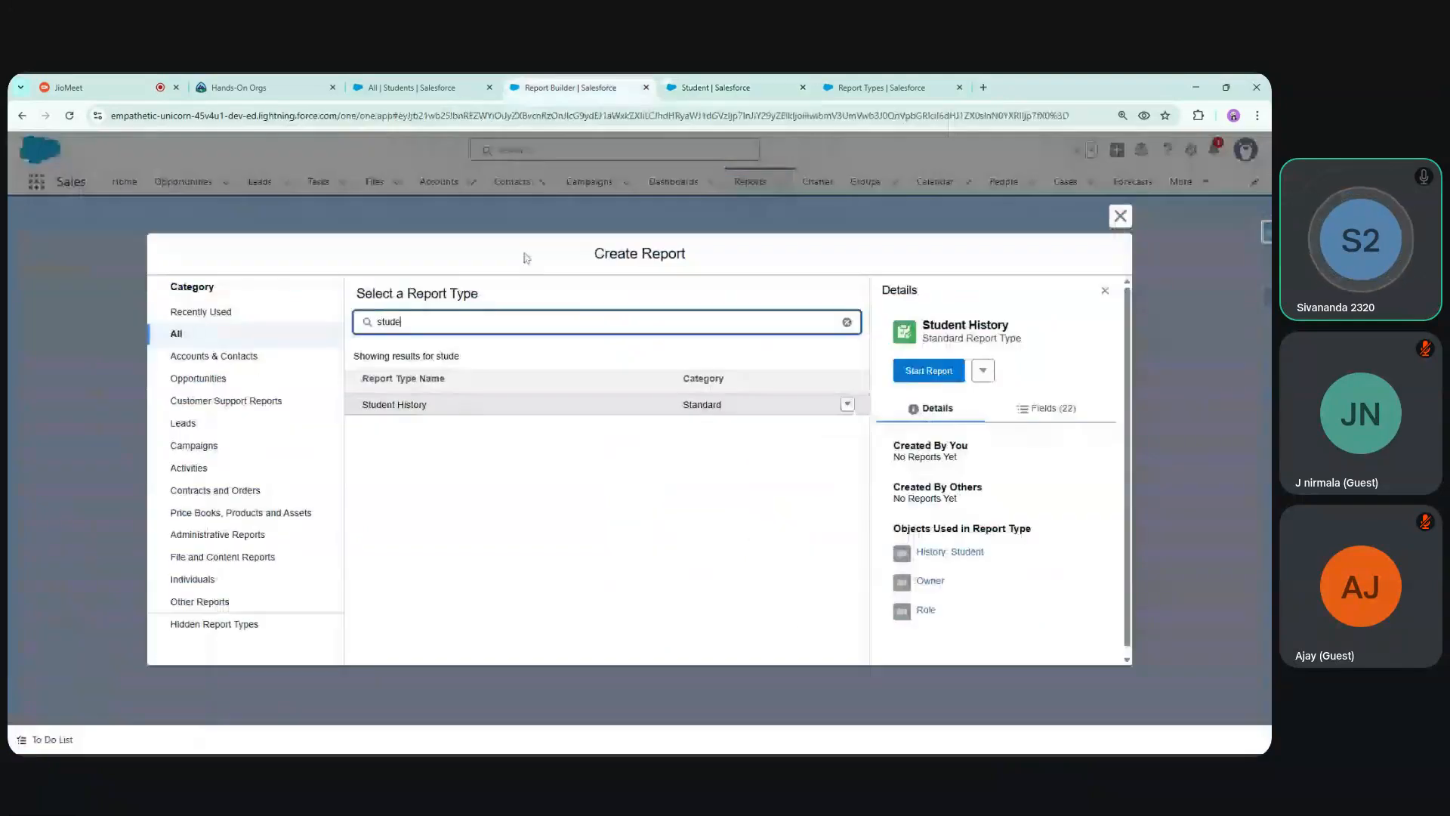
{"action": "left_click", "coordinate": [252, 362]}
{"action": "left_click", "coordinate": [195, 338]}
{"action": "double_click", "coordinate": [390, 323]}
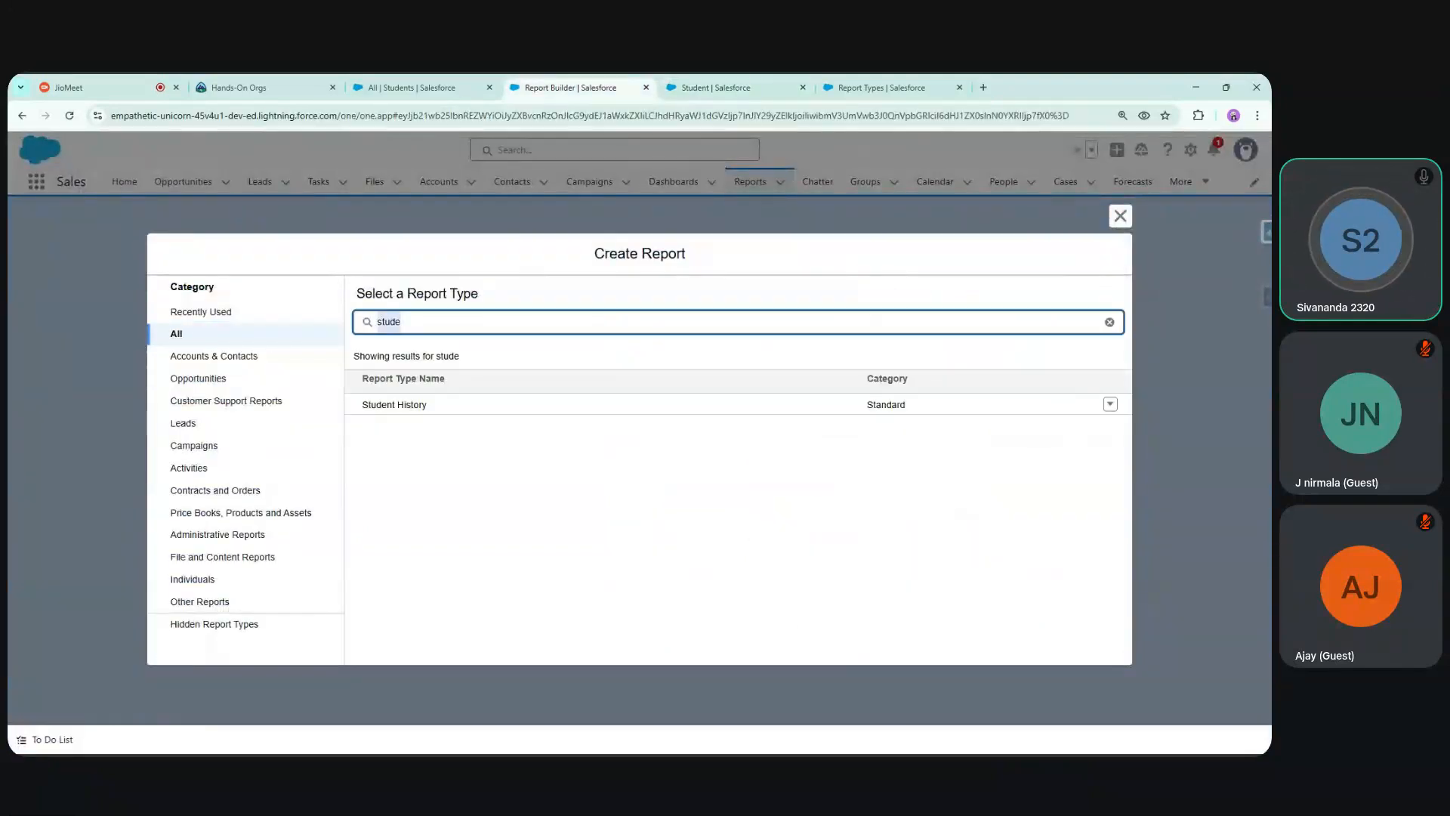
{"action": "key", "text": "BackSpace"}
{"action": "left_click", "coordinate": [381, 387]}
{"action": "left_click", "coordinate": [924, 378]}
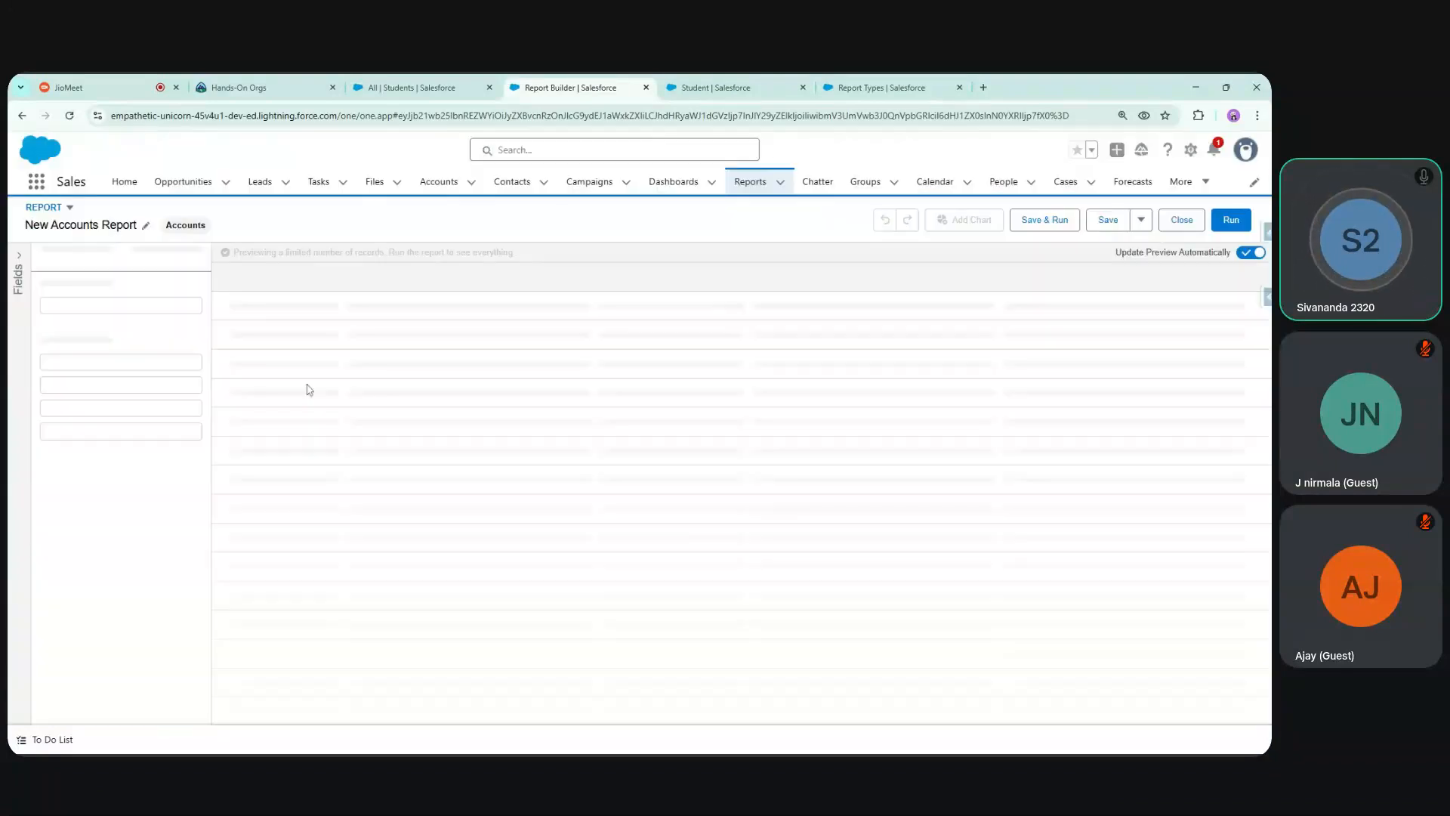
Expand the new Accounts report's field list and look through it down to the account custom fields
{"action": "left_click", "coordinate": [15, 291]}
{"action": "left_click_drag", "start_coordinate": [219, 424], "coordinate": [221, 700]}
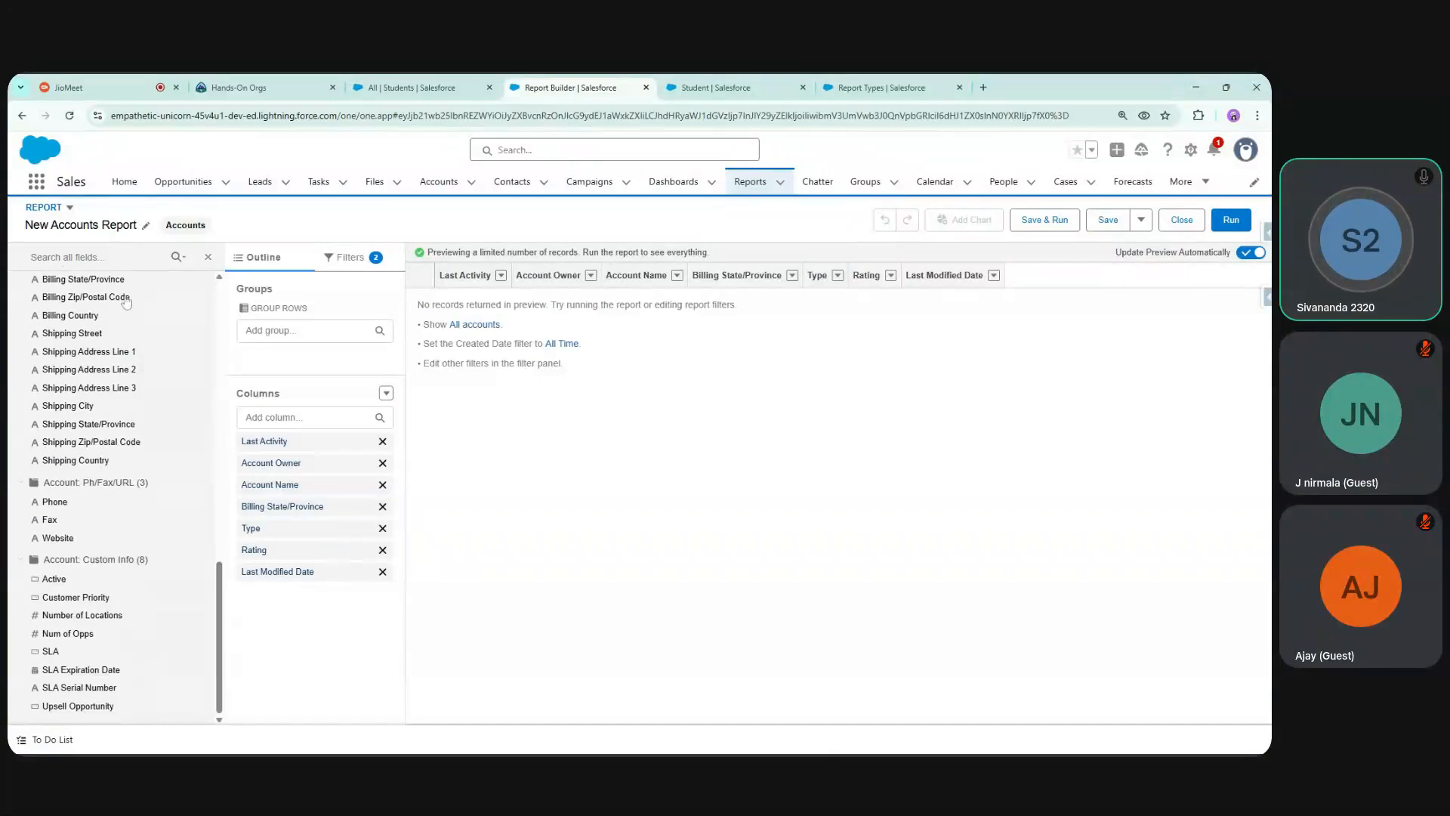
{"action": "left_click", "coordinate": [880, 87]}
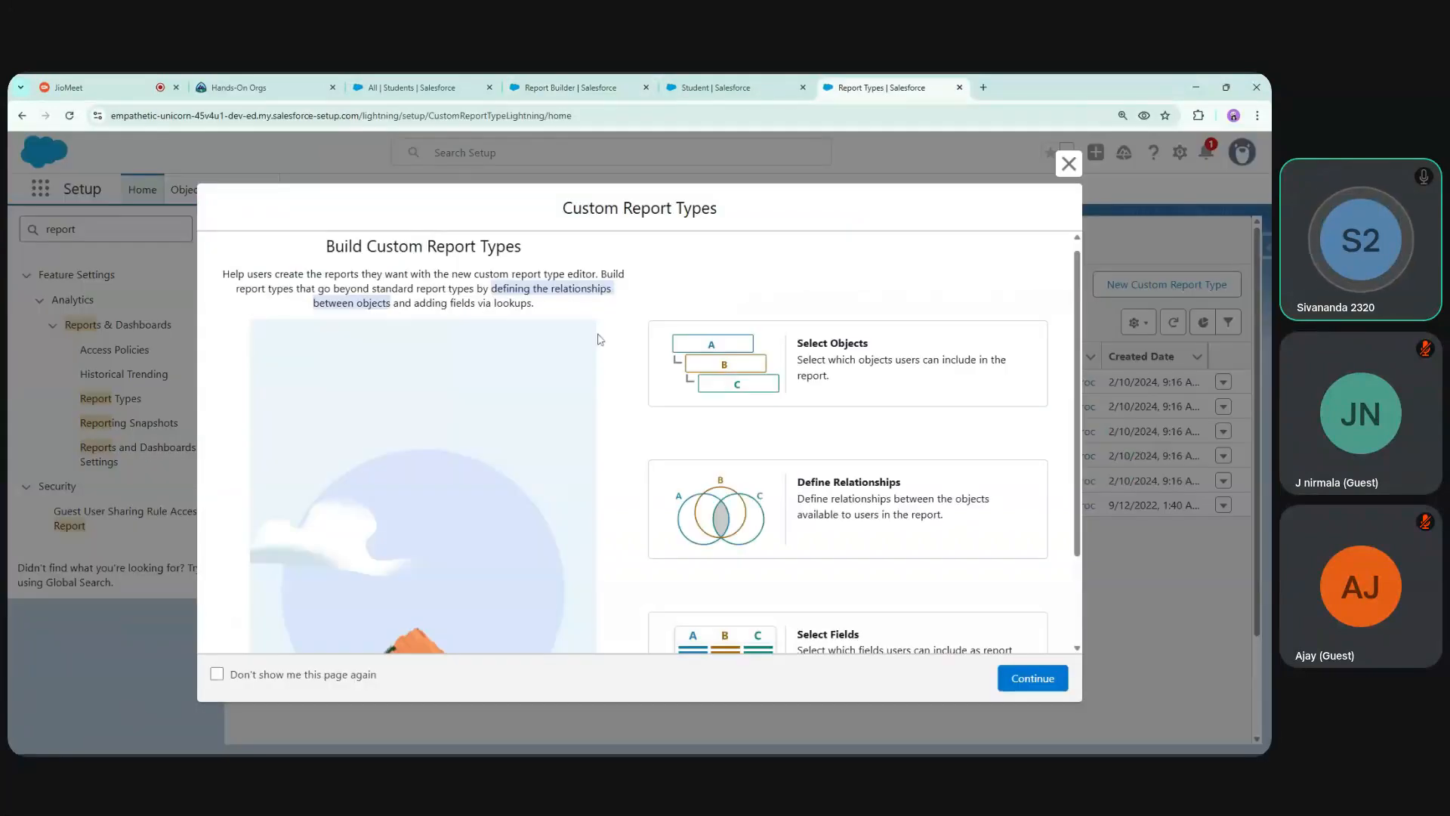
{"action": "left_click", "coordinate": [714, 87]}
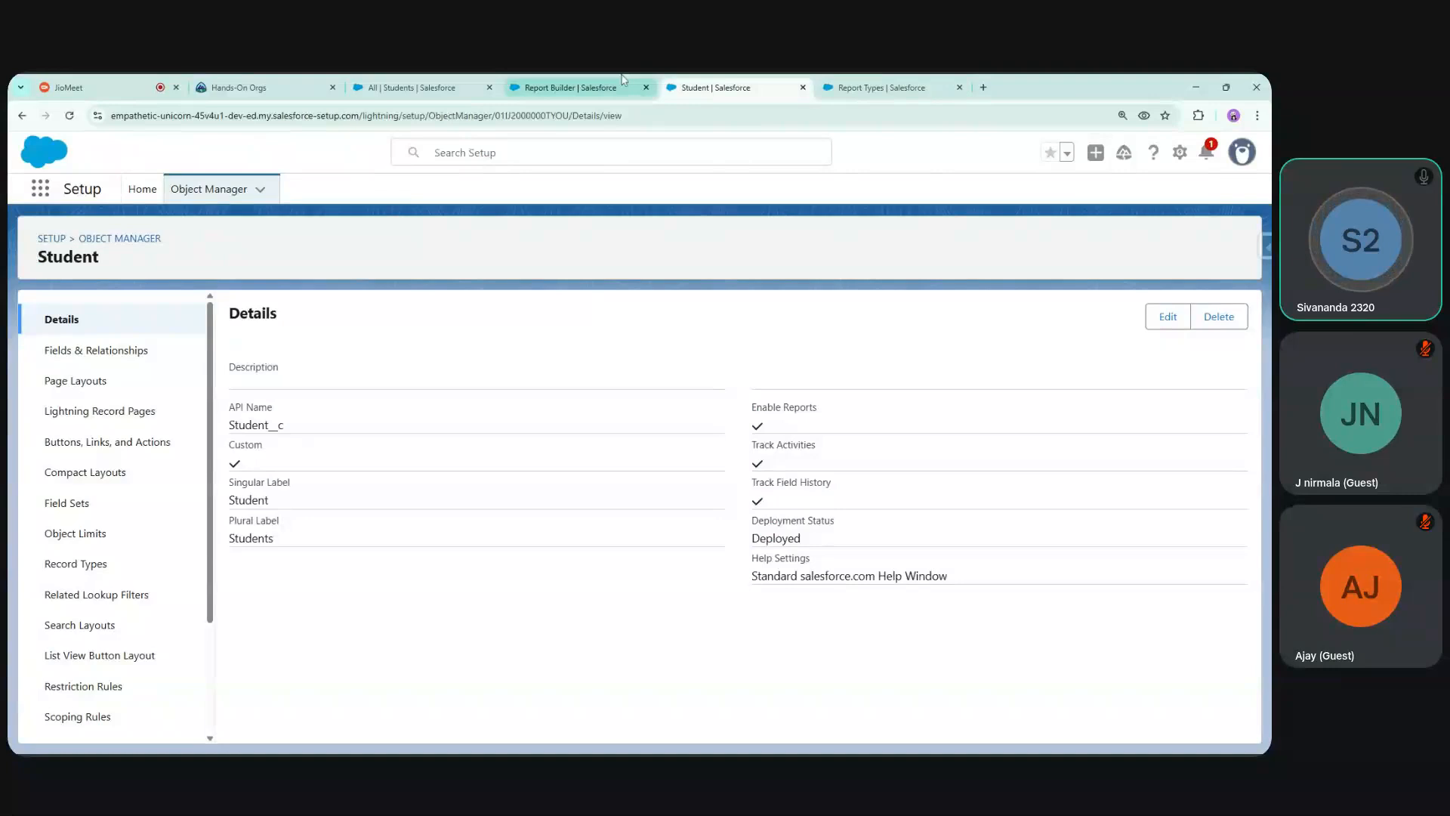
{"action": "left_click", "coordinate": [565, 83]}
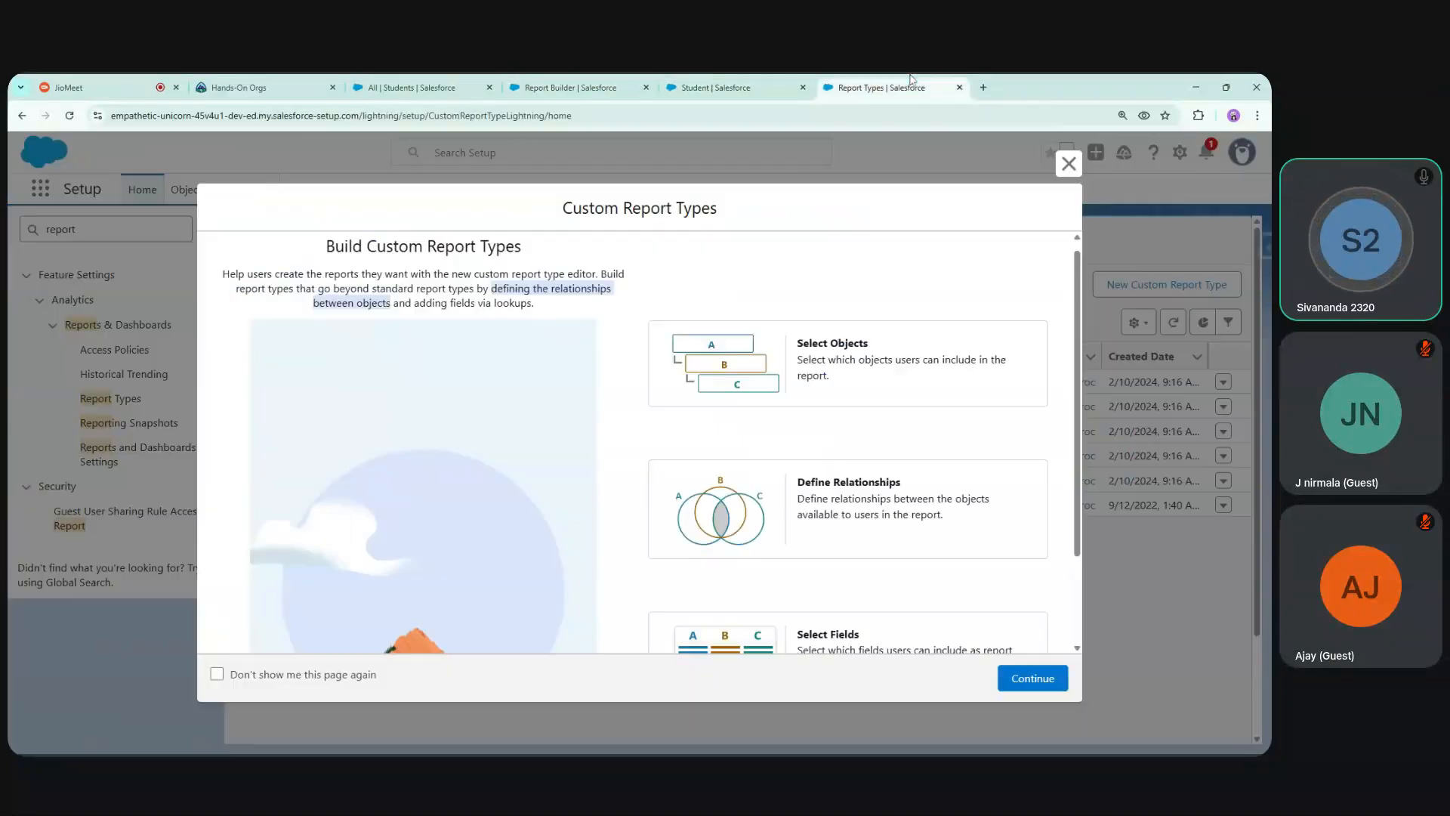
Review the Accounts report's general fields against the Build Custom Report Types introduction, and place the report's browser tab beside the Report Types tab
{"action": "left_click", "coordinate": [911, 85]}
{"action": "left_click_drag", "start_coordinate": [325, 247], "coordinate": [538, 255]}
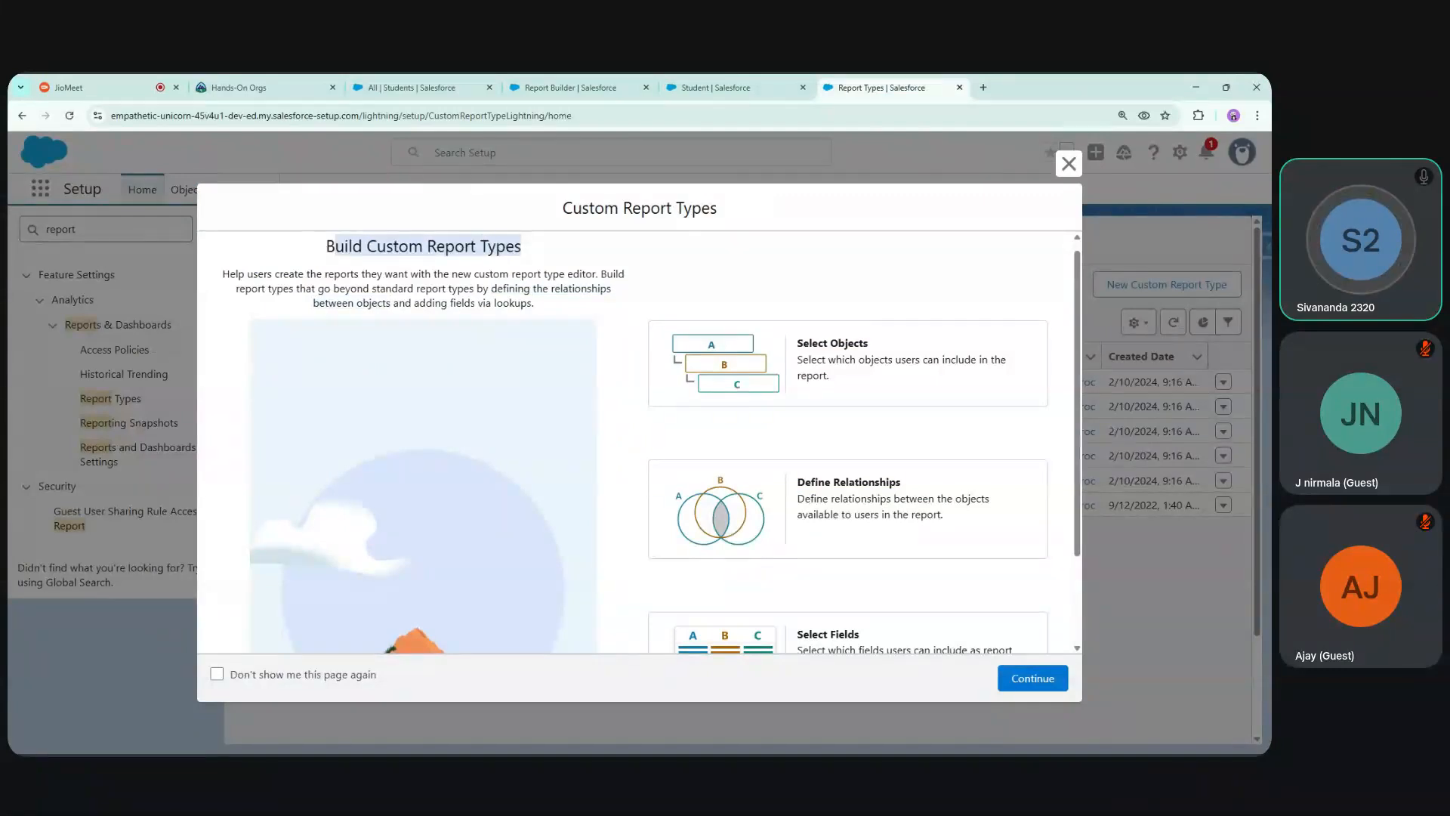
{"action": "left_click", "coordinate": [541, 80]}
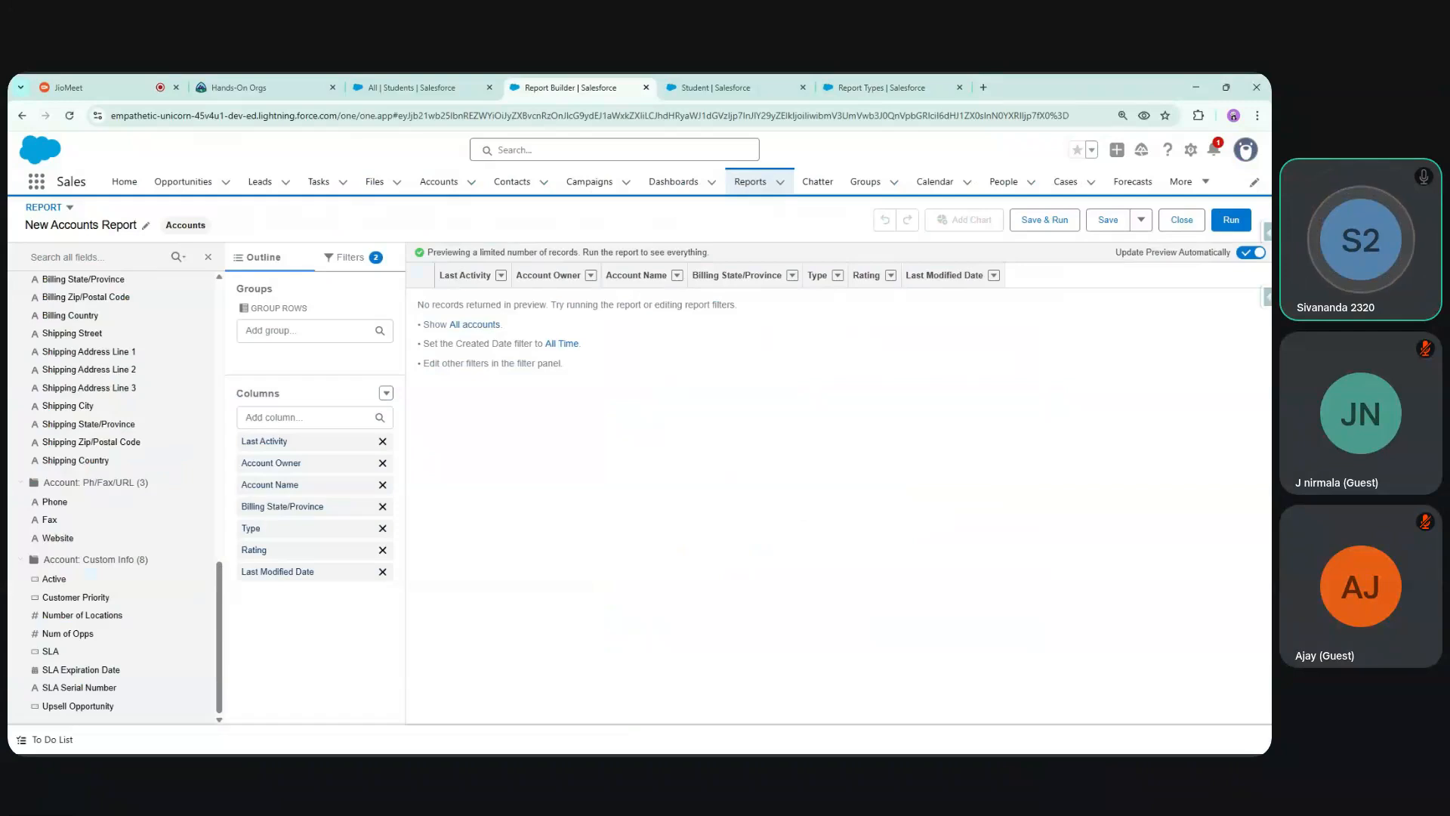
{"action": "left_click_drag", "start_coordinate": [215, 492], "coordinate": [217, 318]}
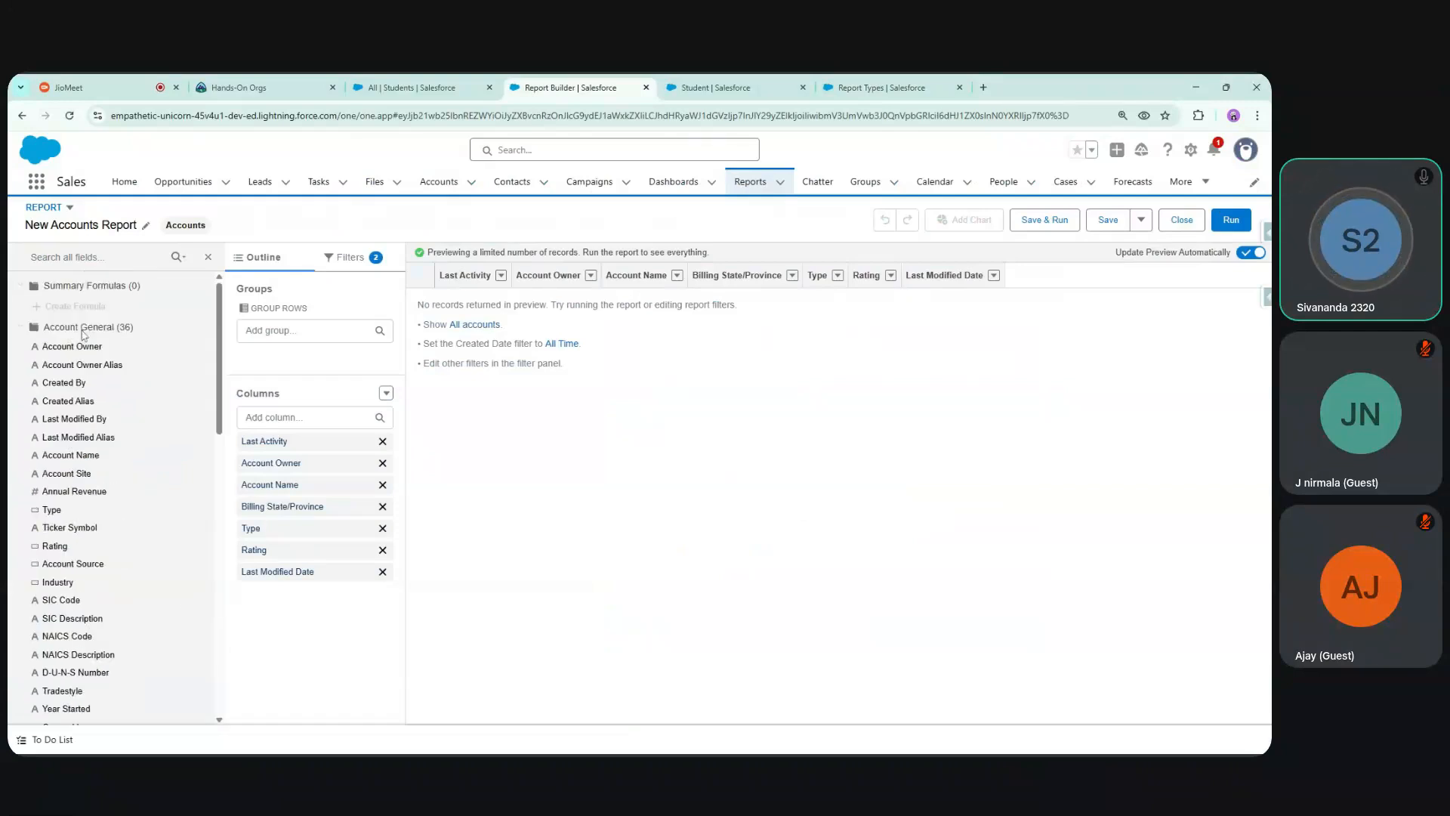
{"action": "left_click_drag", "start_coordinate": [583, 80], "coordinate": [679, 80]}
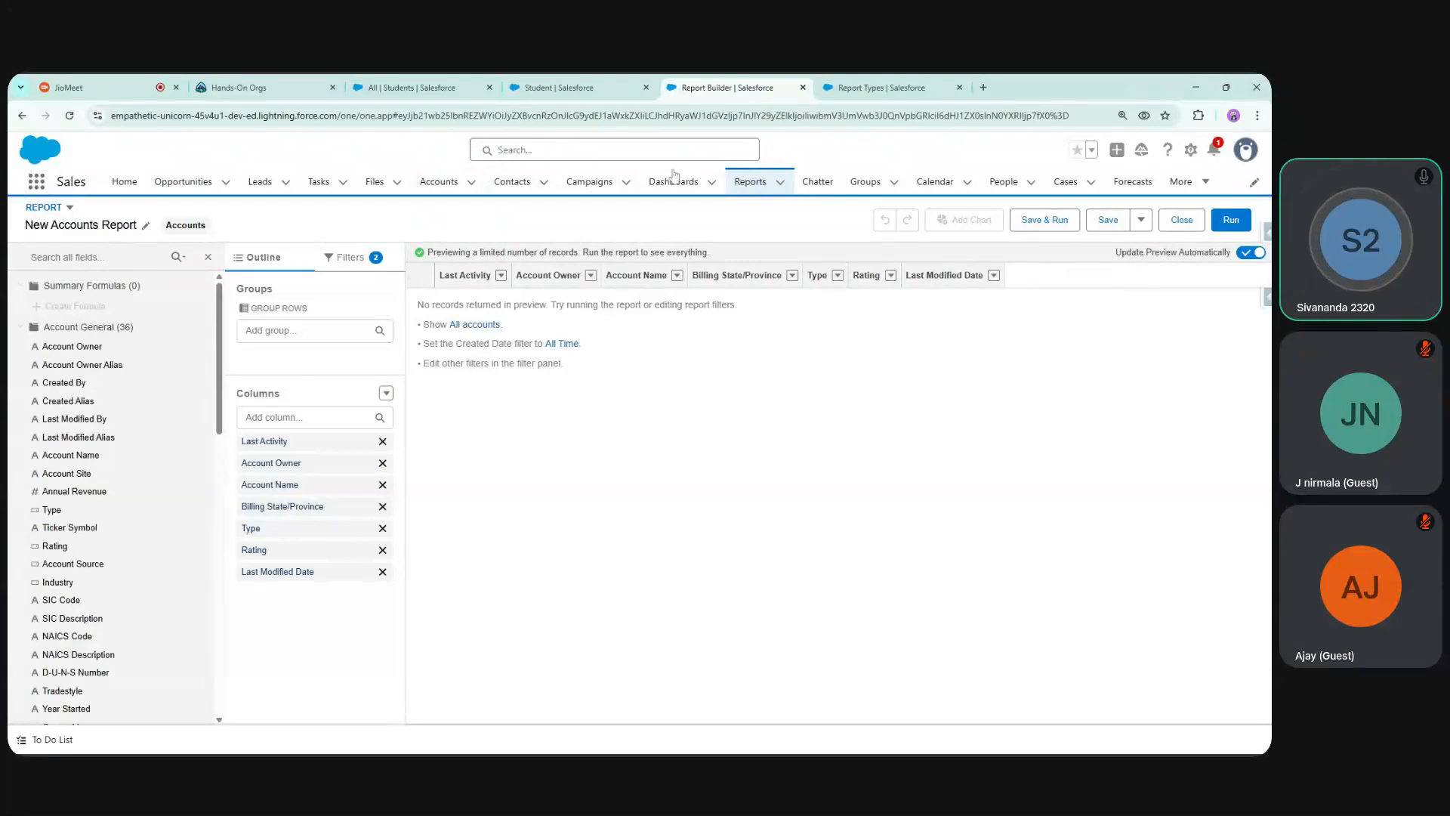
Read the introduction's Select Objects, Define Relationships and Select Fields stages, and continue to the list of custom report types
{"action": "left_click", "coordinate": [873, 81]}
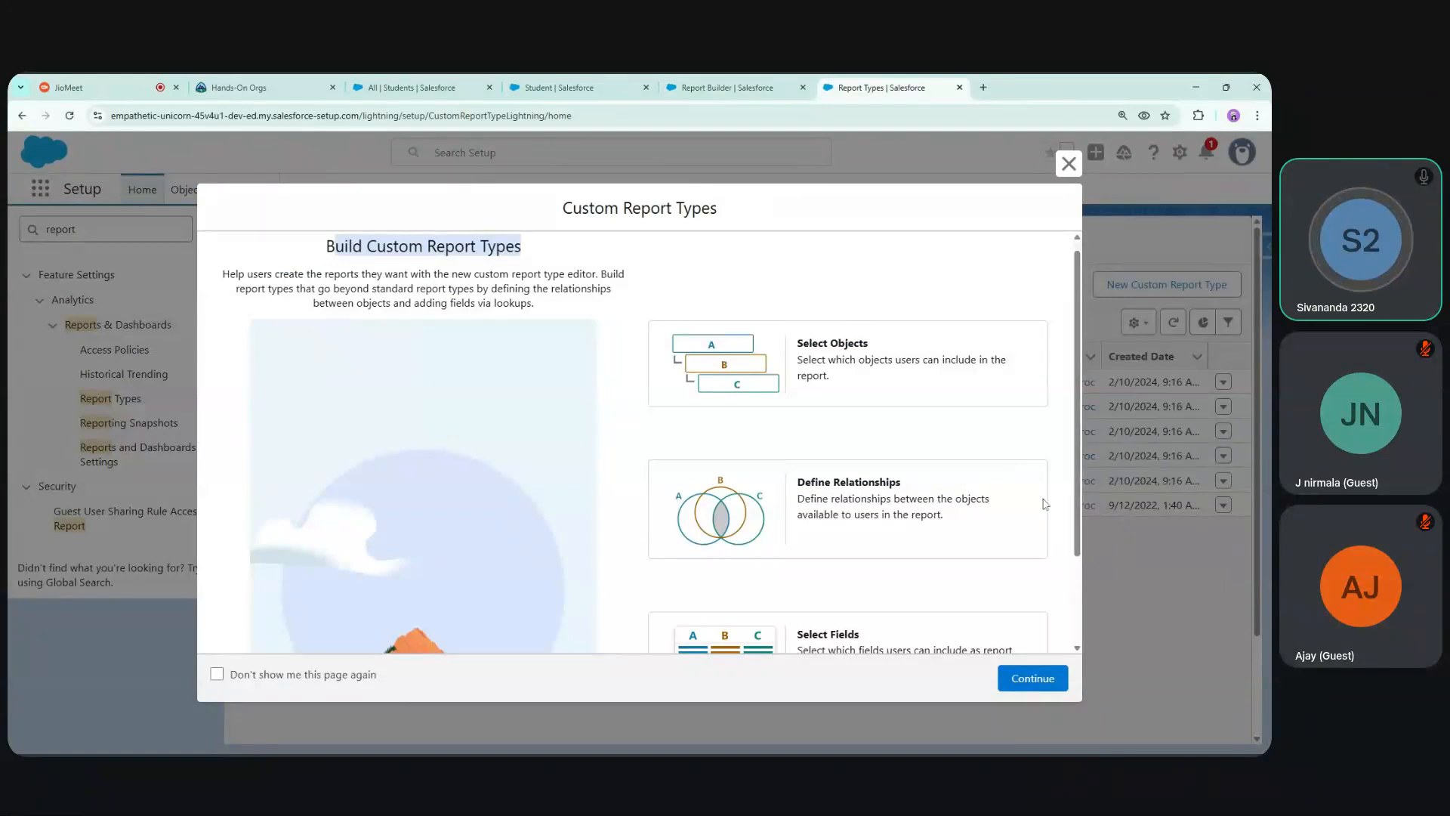
{"action": "left_click_drag", "start_coordinate": [1080, 532], "coordinate": [1080, 600]}
{"action": "scroll", "coordinate": [1080, 601], "scroll_direction": "up", "scroll_amount": 2}
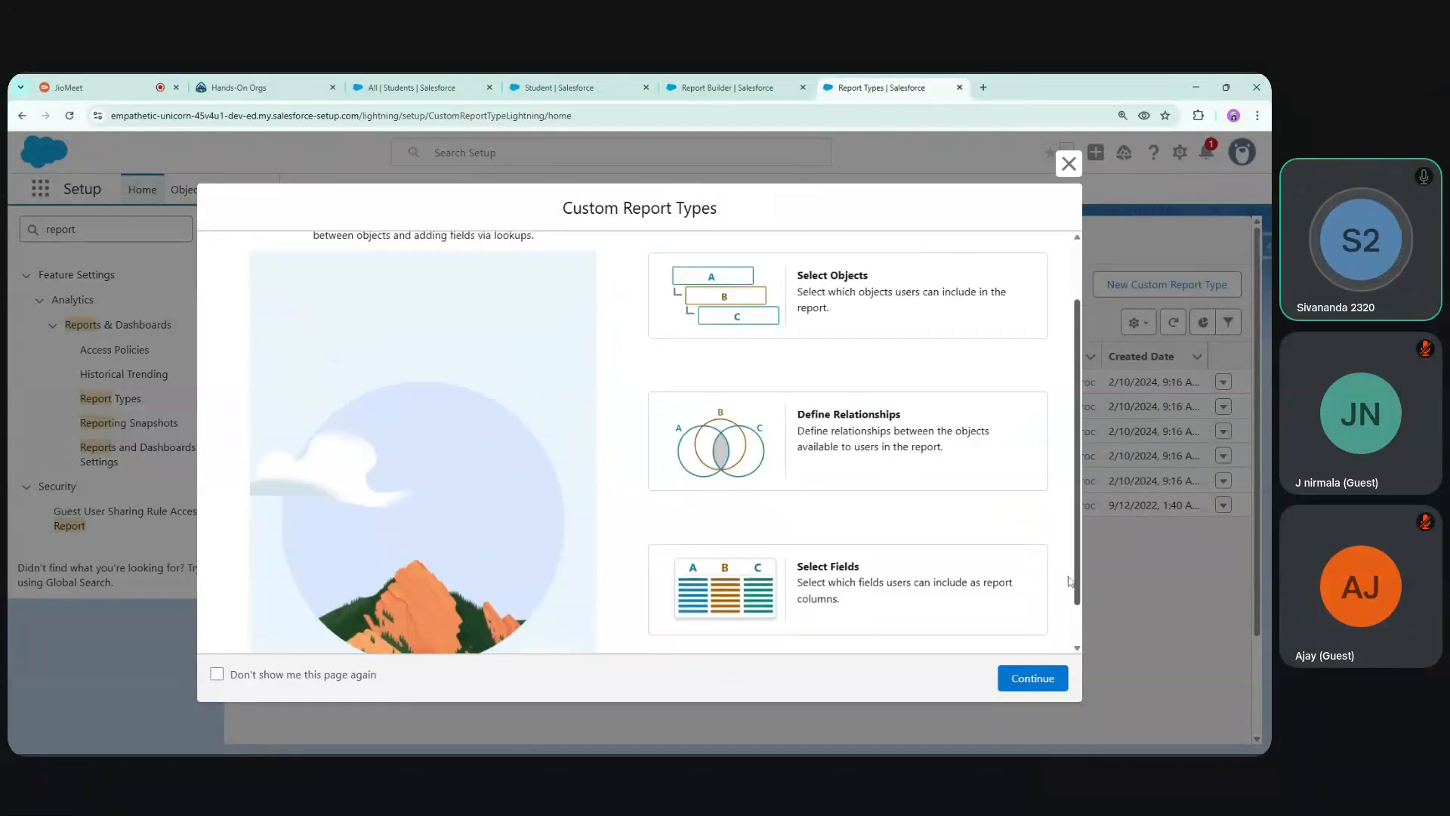
{"action": "left_click_drag", "start_coordinate": [334, 296], "coordinate": [569, 296]}
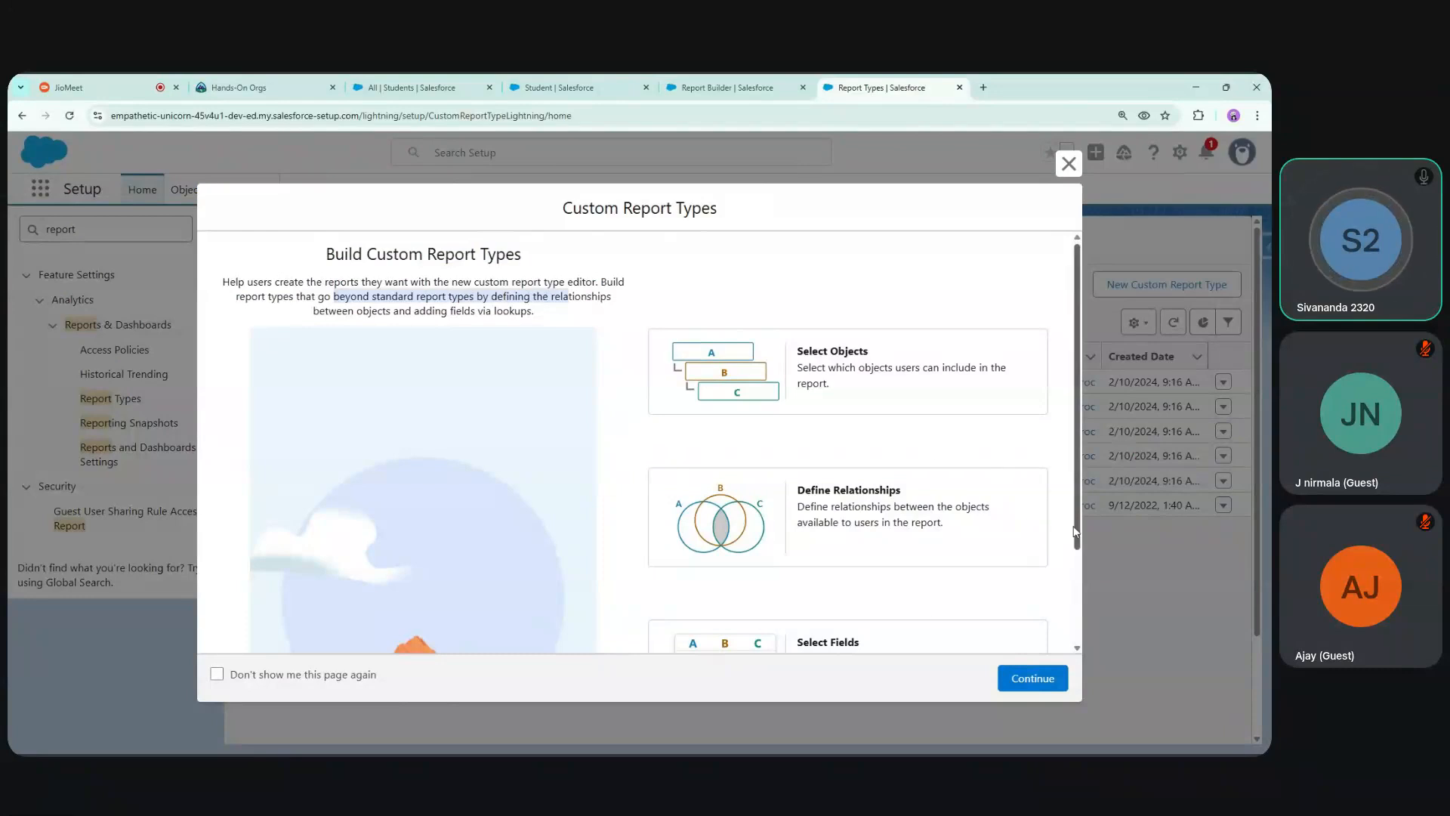
{"action": "scroll", "coordinate": [1047, 521], "scroll_direction": "down", "scroll_amount": 2}
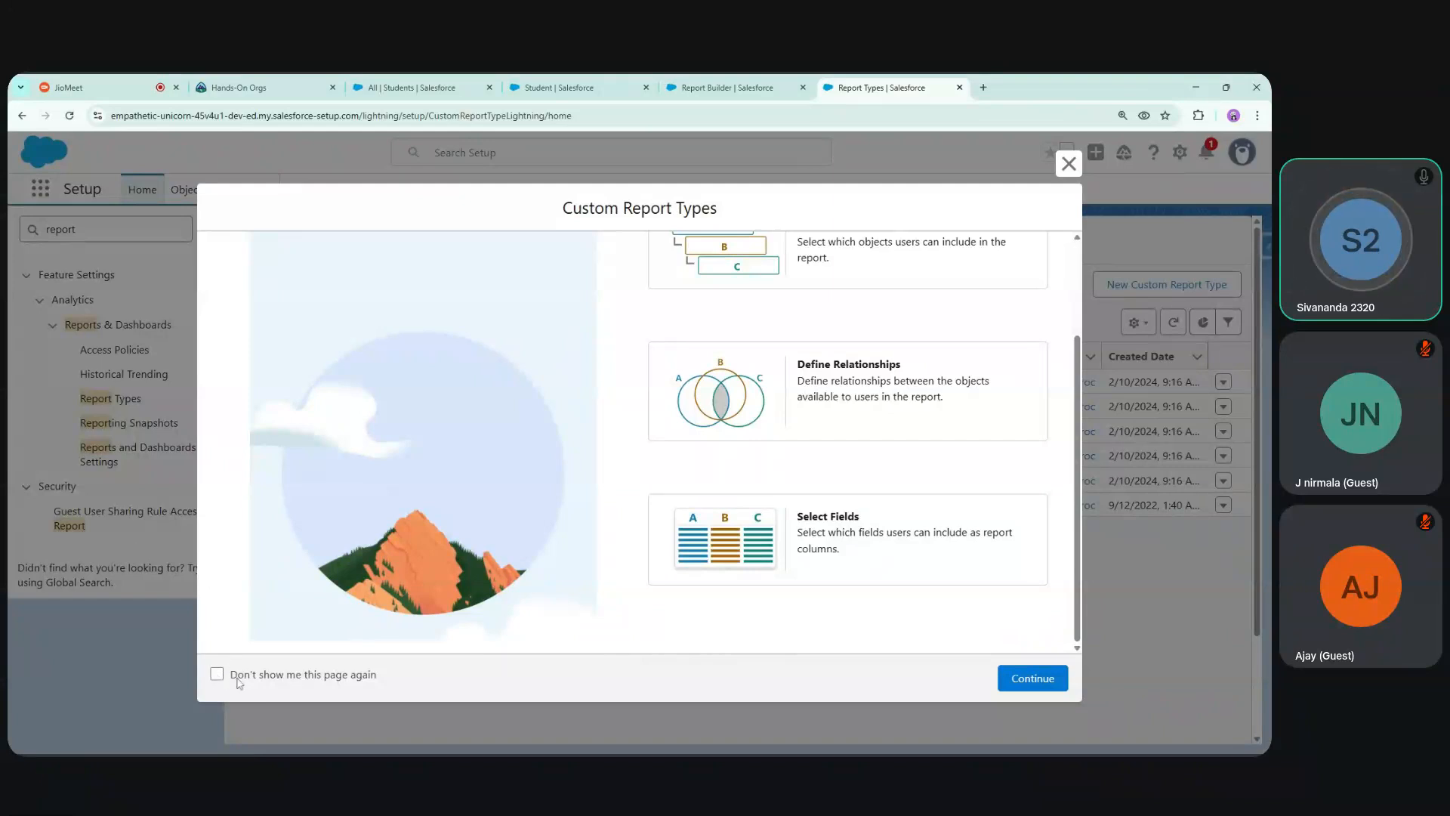
{"action": "left_click_drag", "start_coordinate": [248, 682], "coordinate": [1096, 669]}
{"action": "left_click", "coordinate": [1031, 678]}
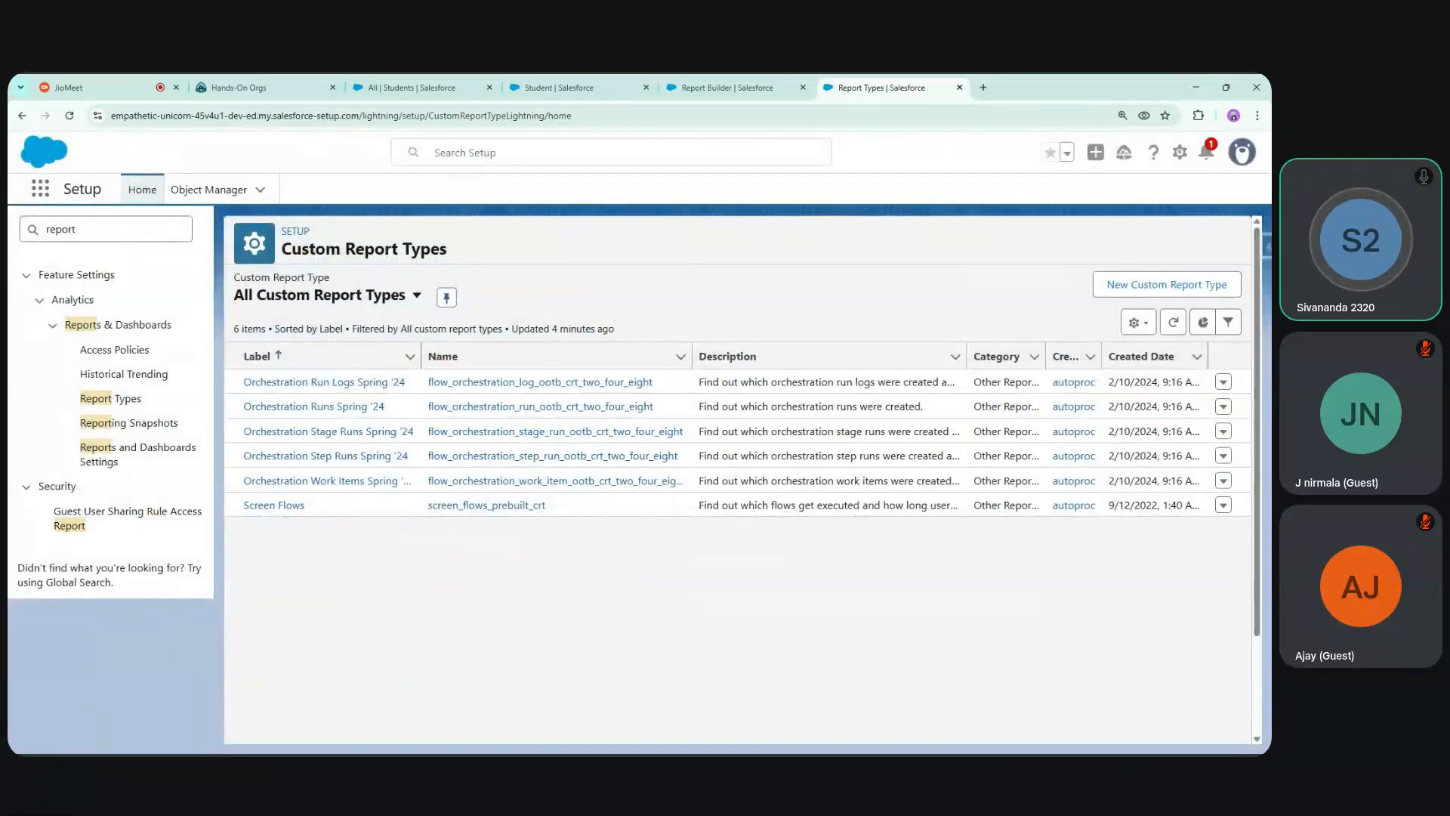
Start a new custom report type from the list of custom report types with Accounts as its primary object
{"action": "scroll", "coordinate": [1266, 416], "scroll_direction": "down", "scroll_amount": 2}
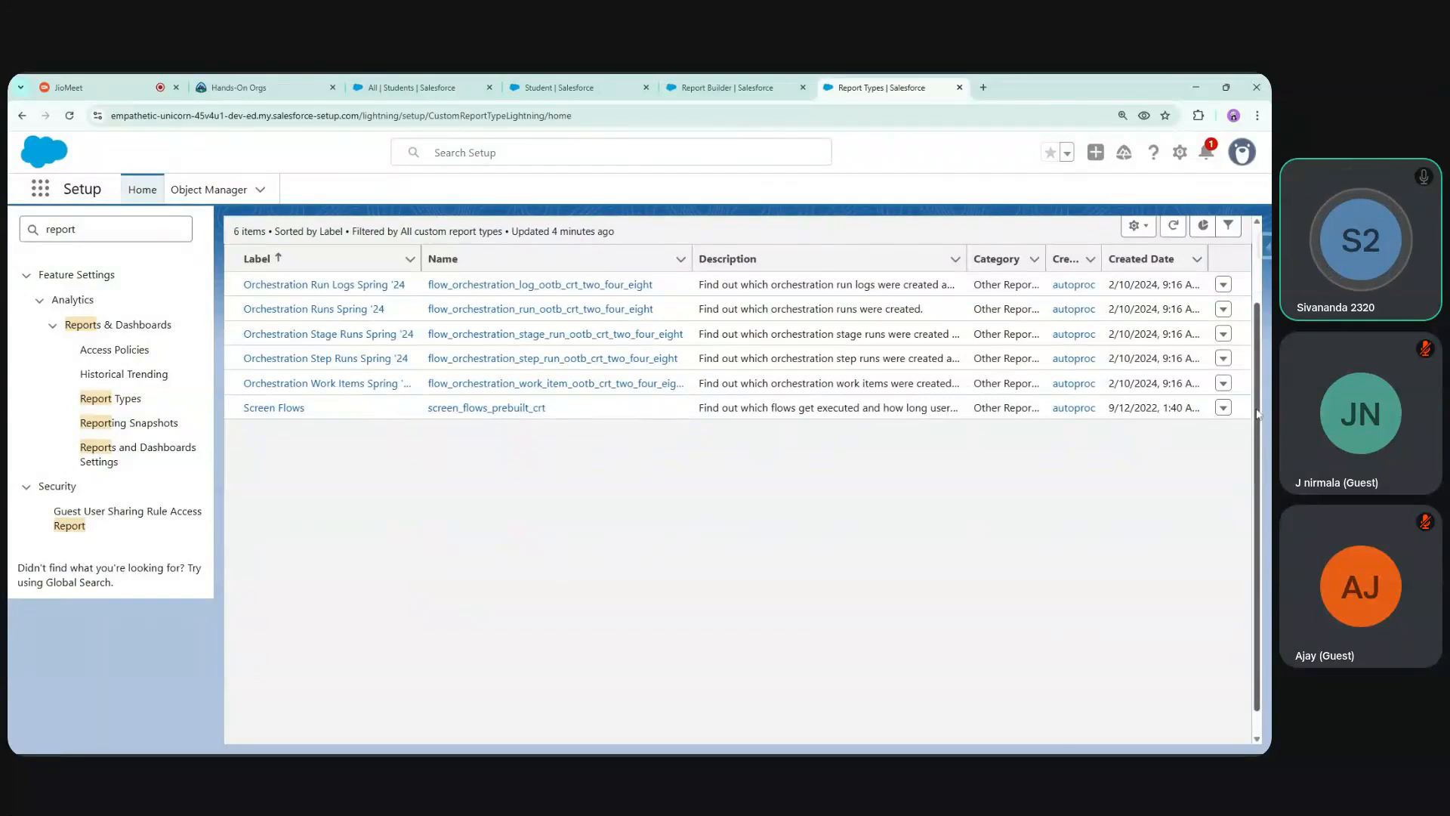
{"action": "scroll", "coordinate": [1266, 417], "scroll_direction": "up", "scroll_amount": 2}
{"action": "left_click", "coordinate": [1163, 287]}
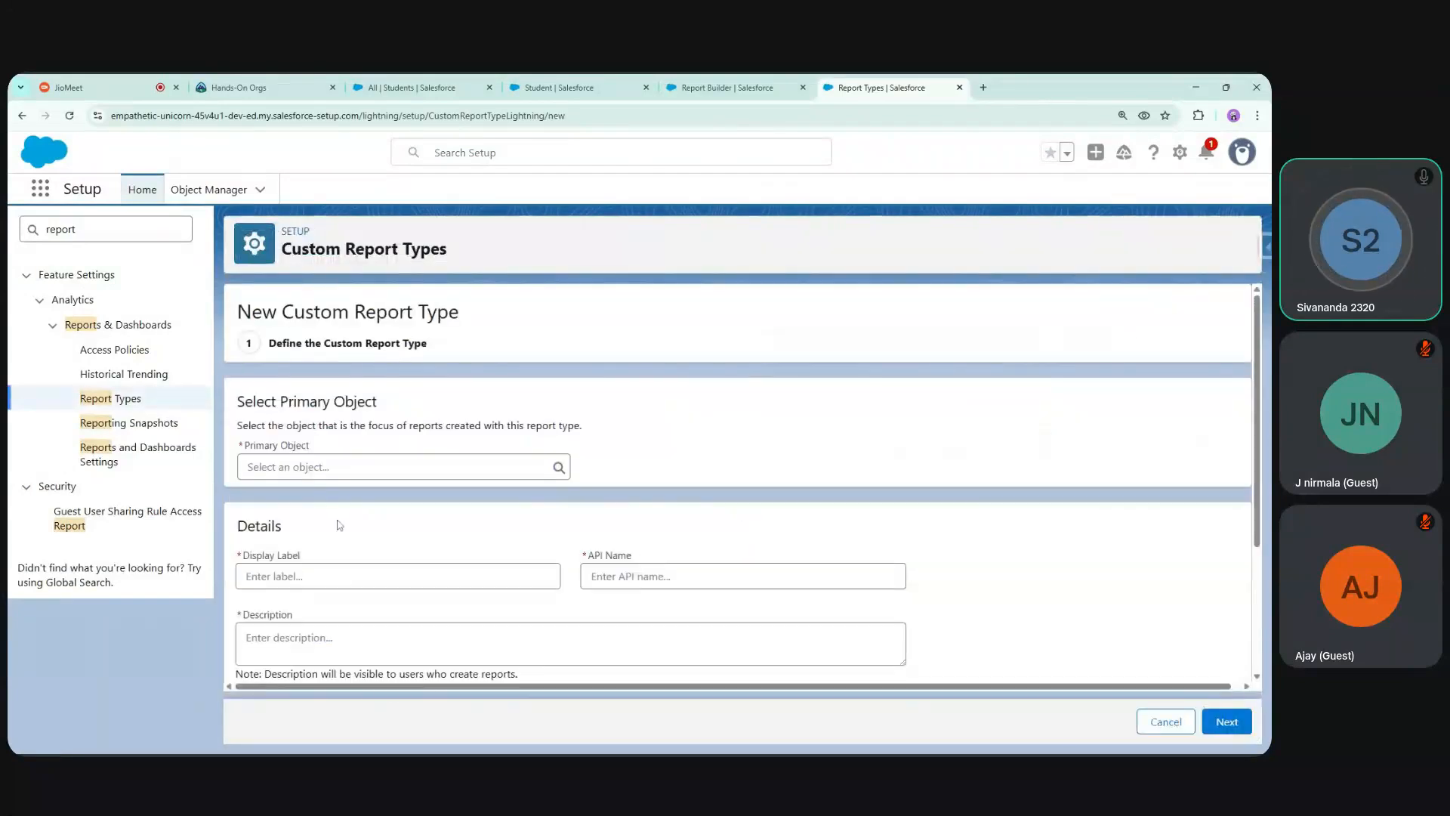
{"action": "left_click", "coordinate": [402, 467]}
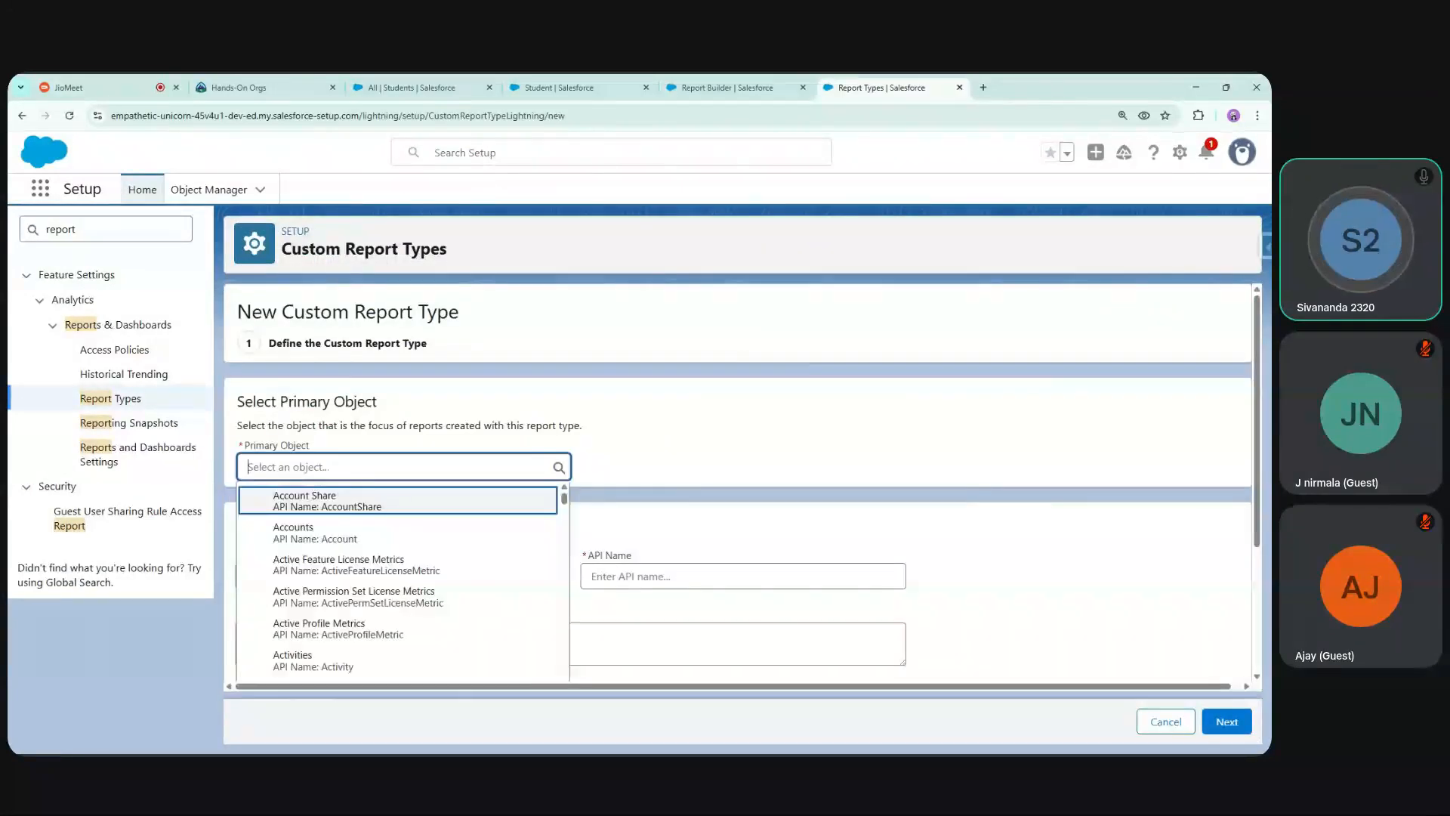
{"action": "left_click", "coordinate": [337, 532]}
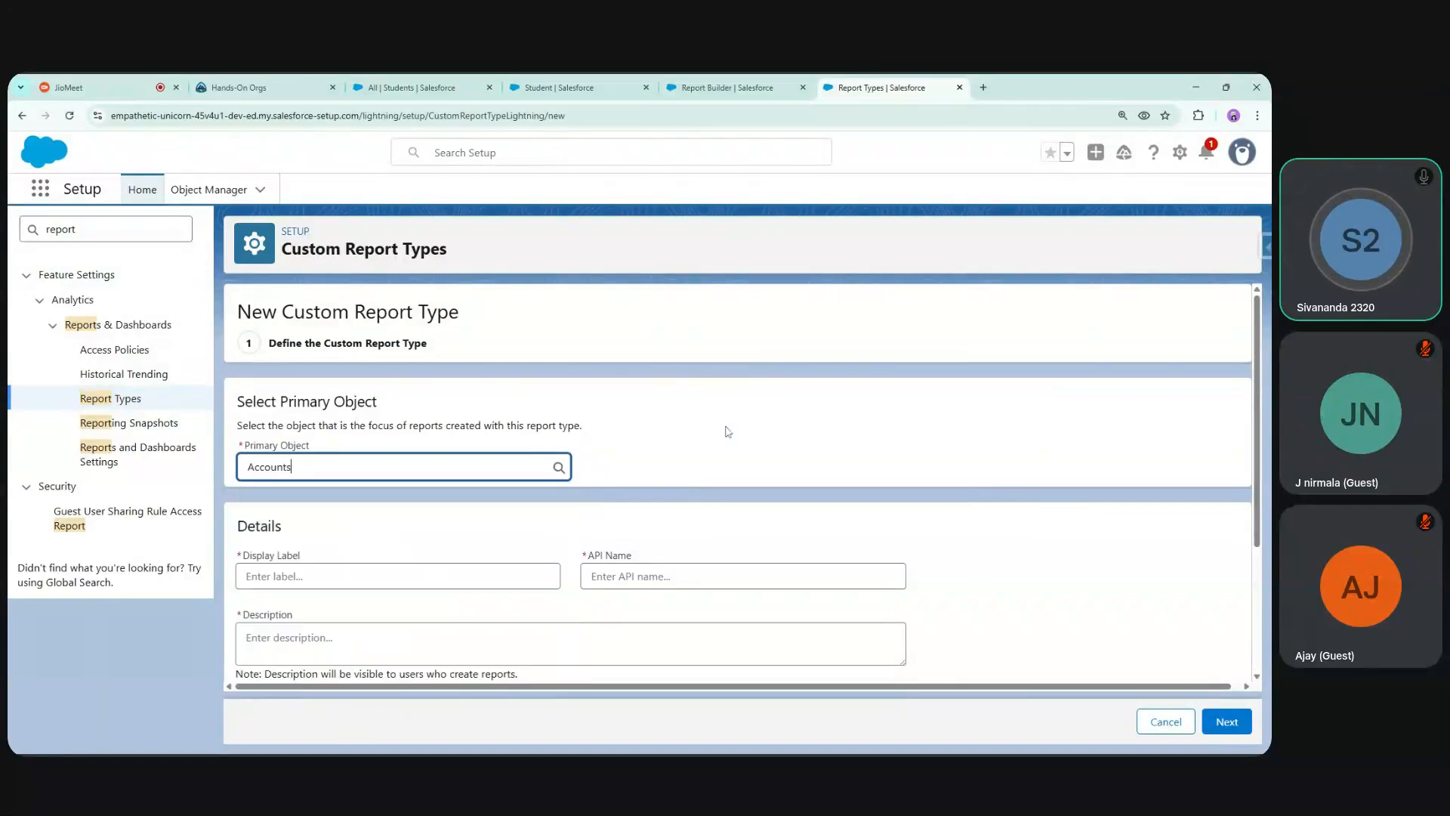
Label the report type "Account with Opps n Opps with Quotes" and let its API name fill in from the label
{"action": "left_click_drag", "start_coordinate": [1260, 512], "coordinate": [1261, 566]}
{"action": "left_click", "coordinate": [397, 494]}
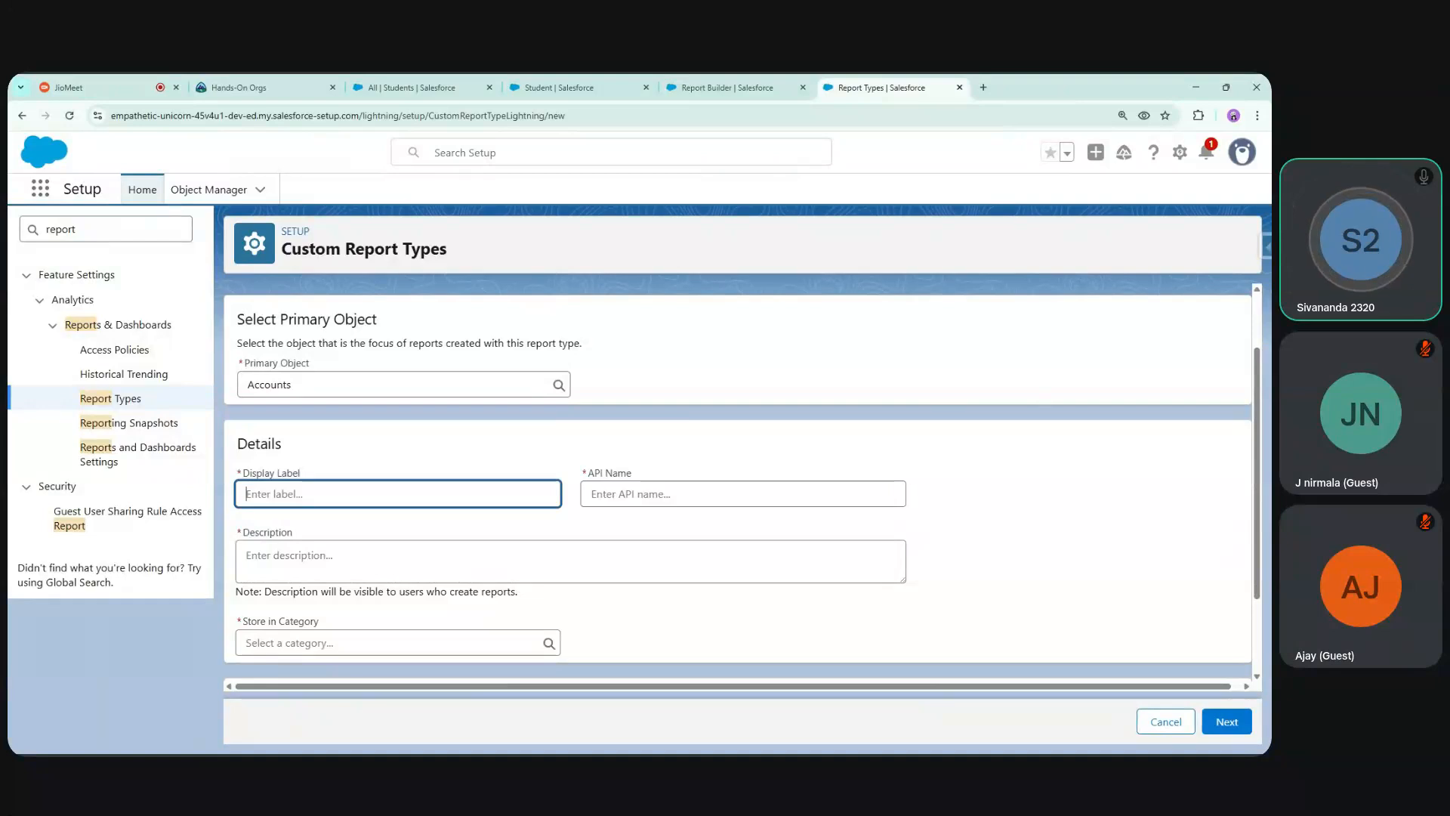
{"action": "left_click", "coordinate": [355, 386]}
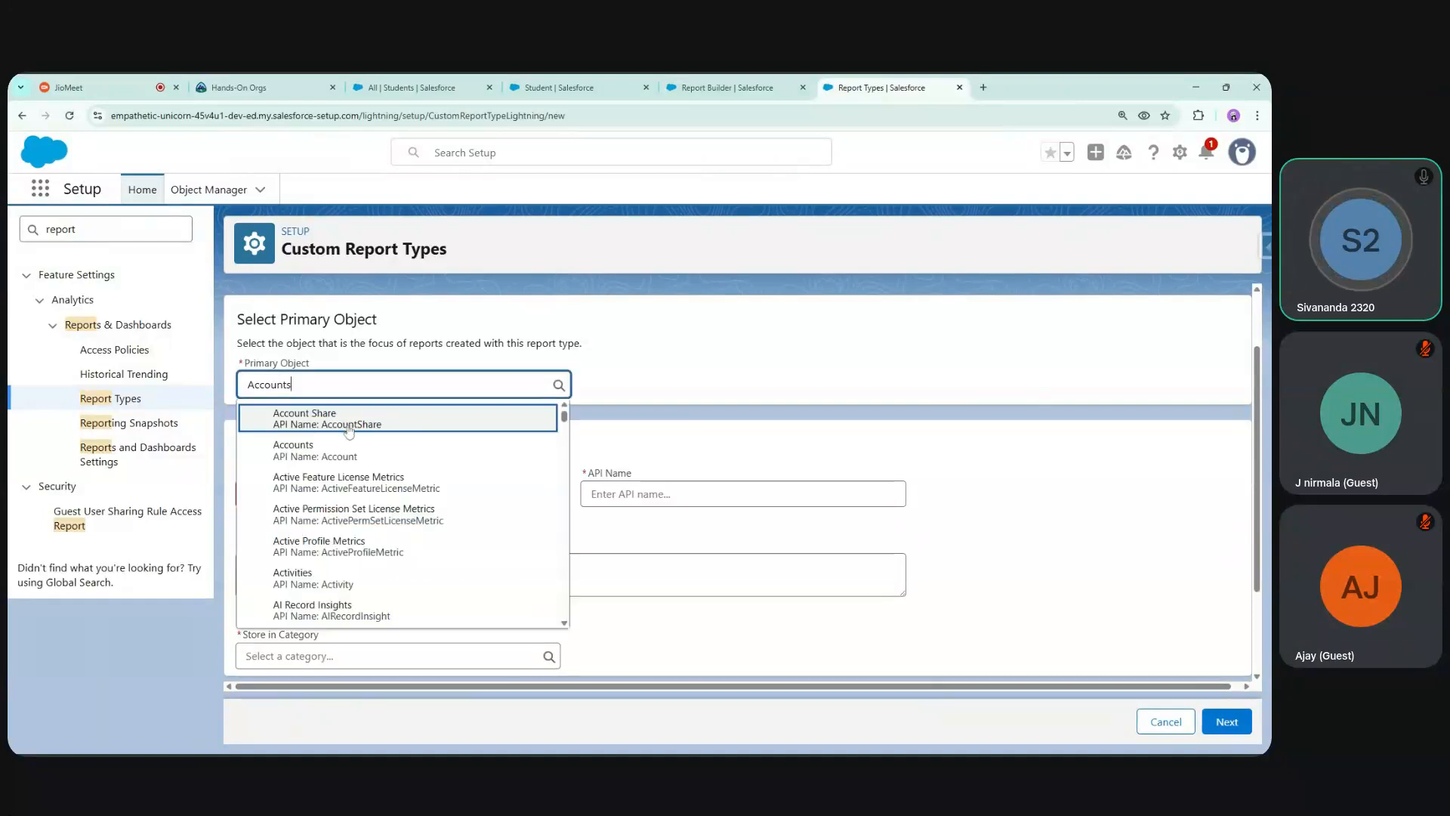
{"action": "left_click", "coordinate": [727, 393]}
{"action": "left_click", "coordinate": [397, 494]}
{"action": "type", "text": "Acco"}
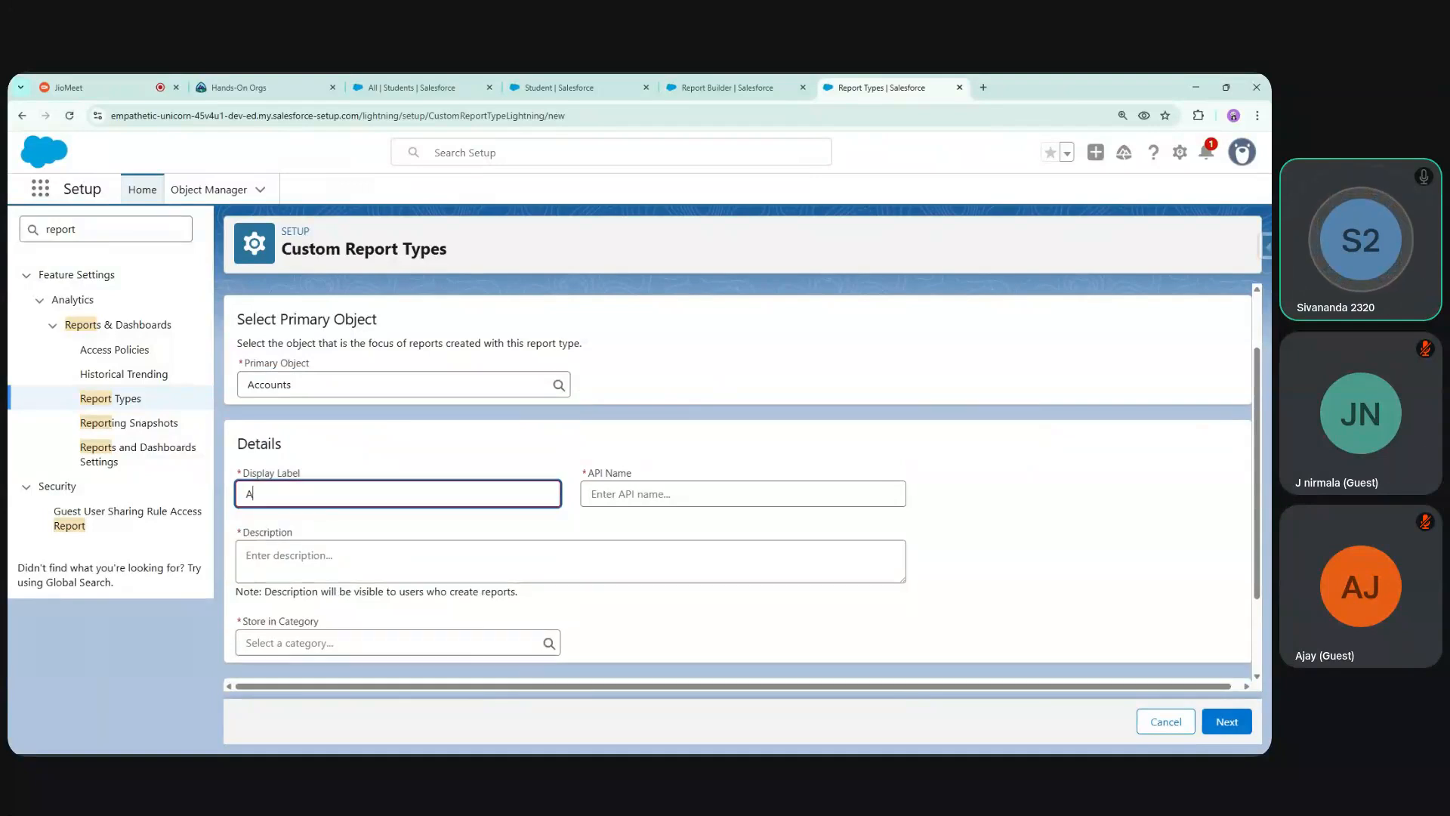
{"action": "type", "text": "nt"}
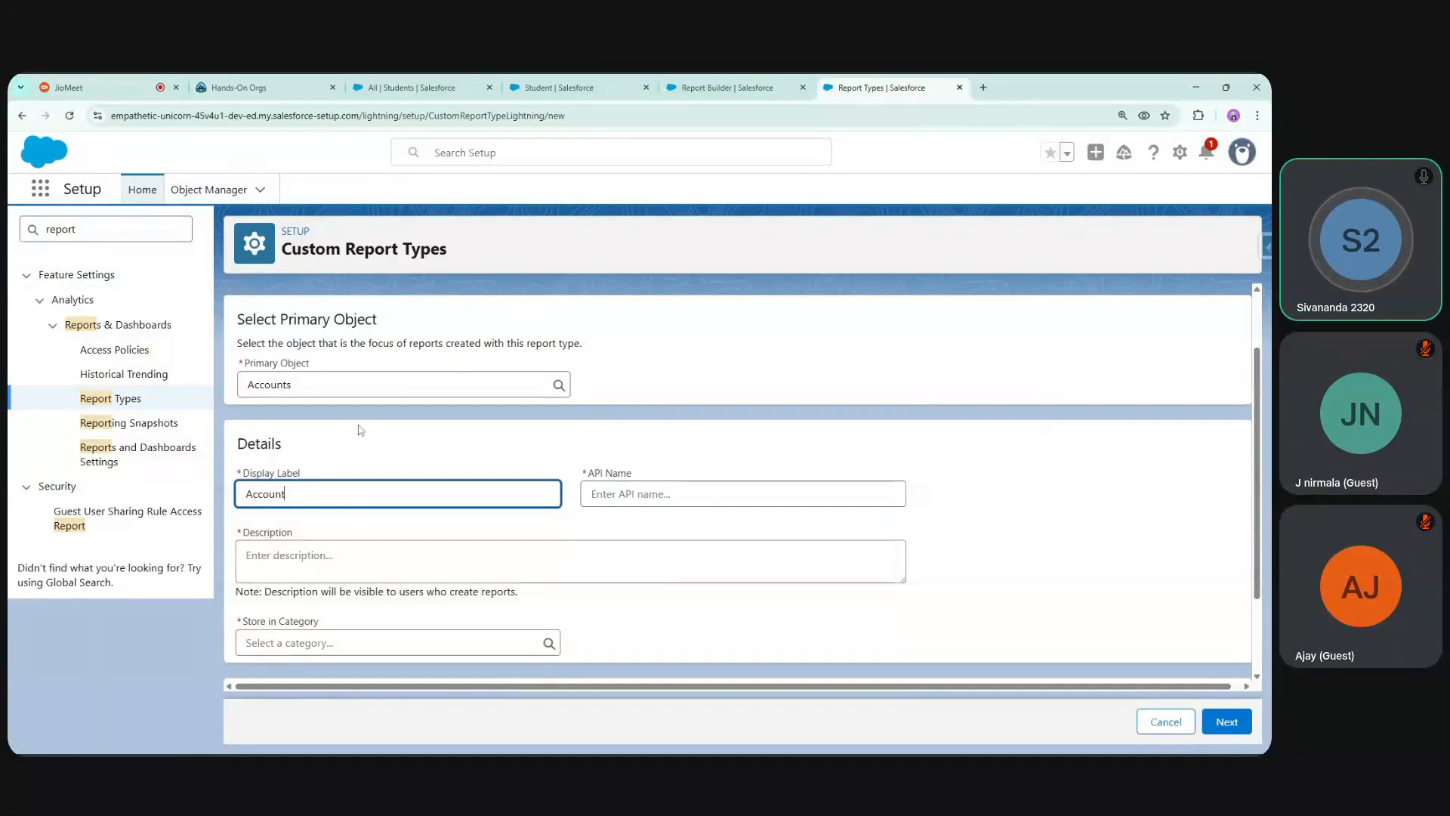
{"action": "type", "text": "with Opps n Opps with Quotes"}
{"action": "key", "text": "Tab"}
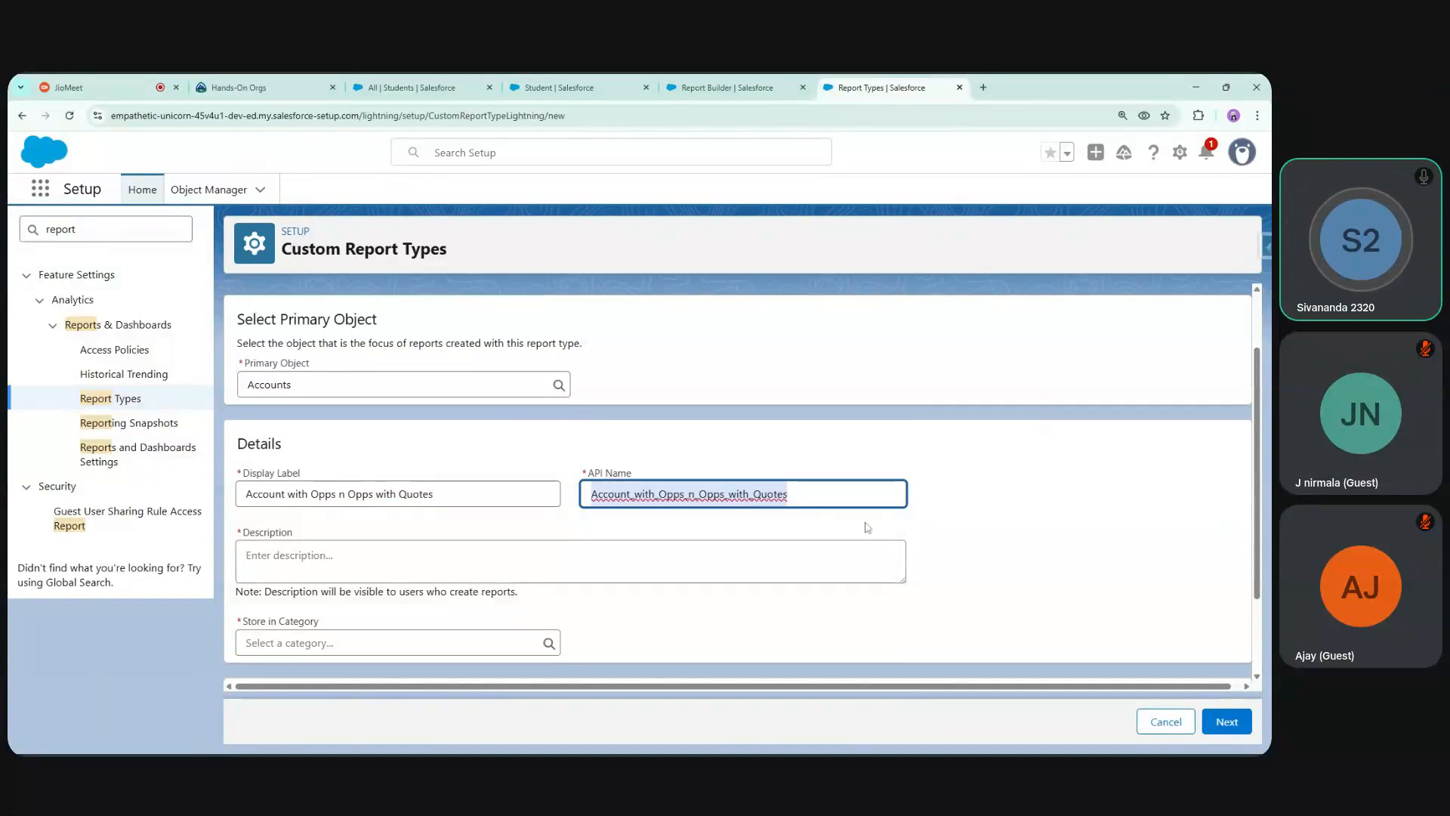
Start another report from the Reports page and browse the Campaigns, All and Individuals report type categories
{"action": "left_click_drag", "start_coordinate": [1257, 538], "coordinate": [1257, 610]}
{"action": "left_click", "coordinate": [326, 532]}
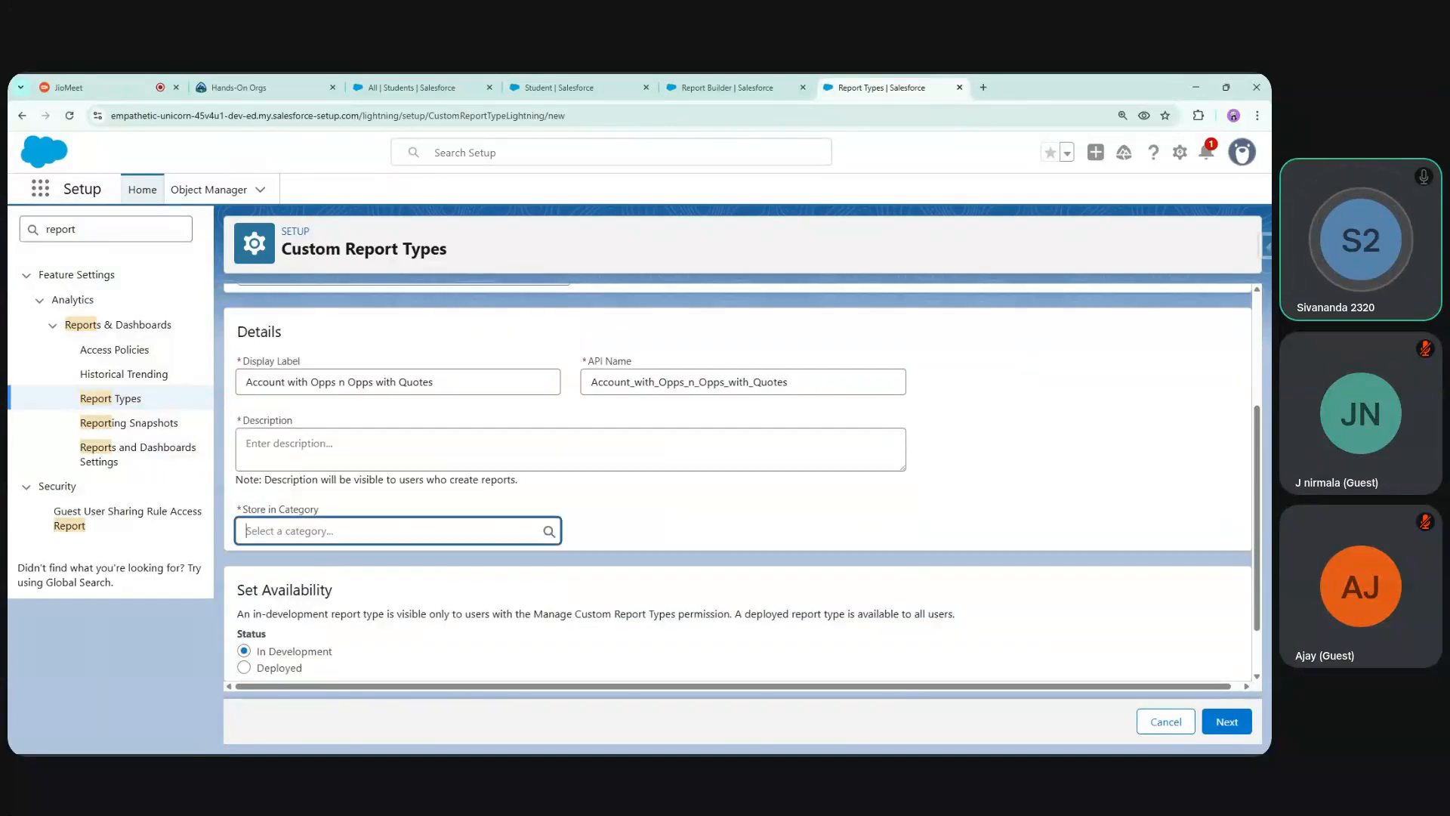
{"action": "left_click", "coordinate": [578, 88]}
{"action": "left_click", "coordinate": [721, 88]}
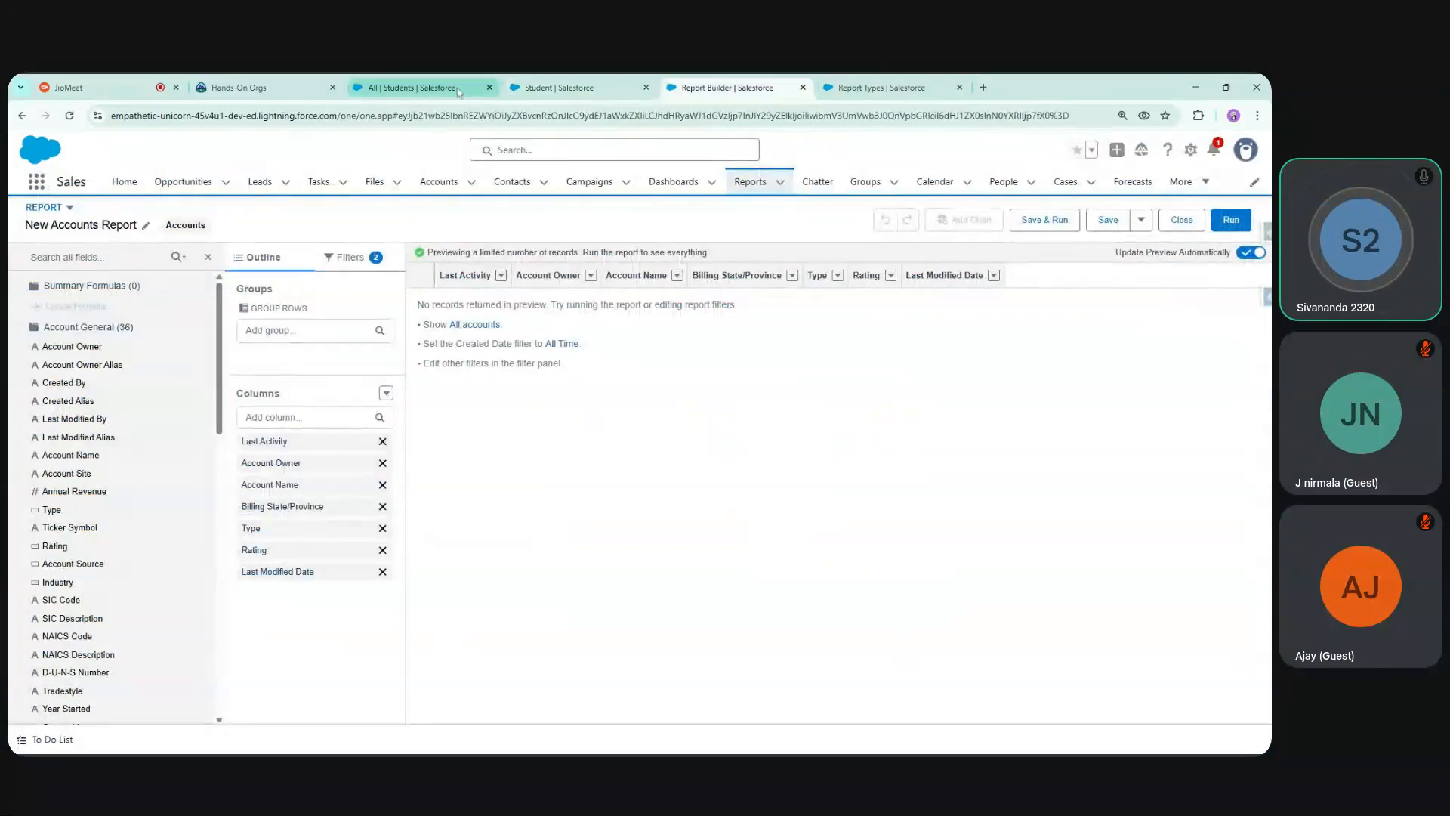
{"action": "left_click", "coordinate": [750, 181]}
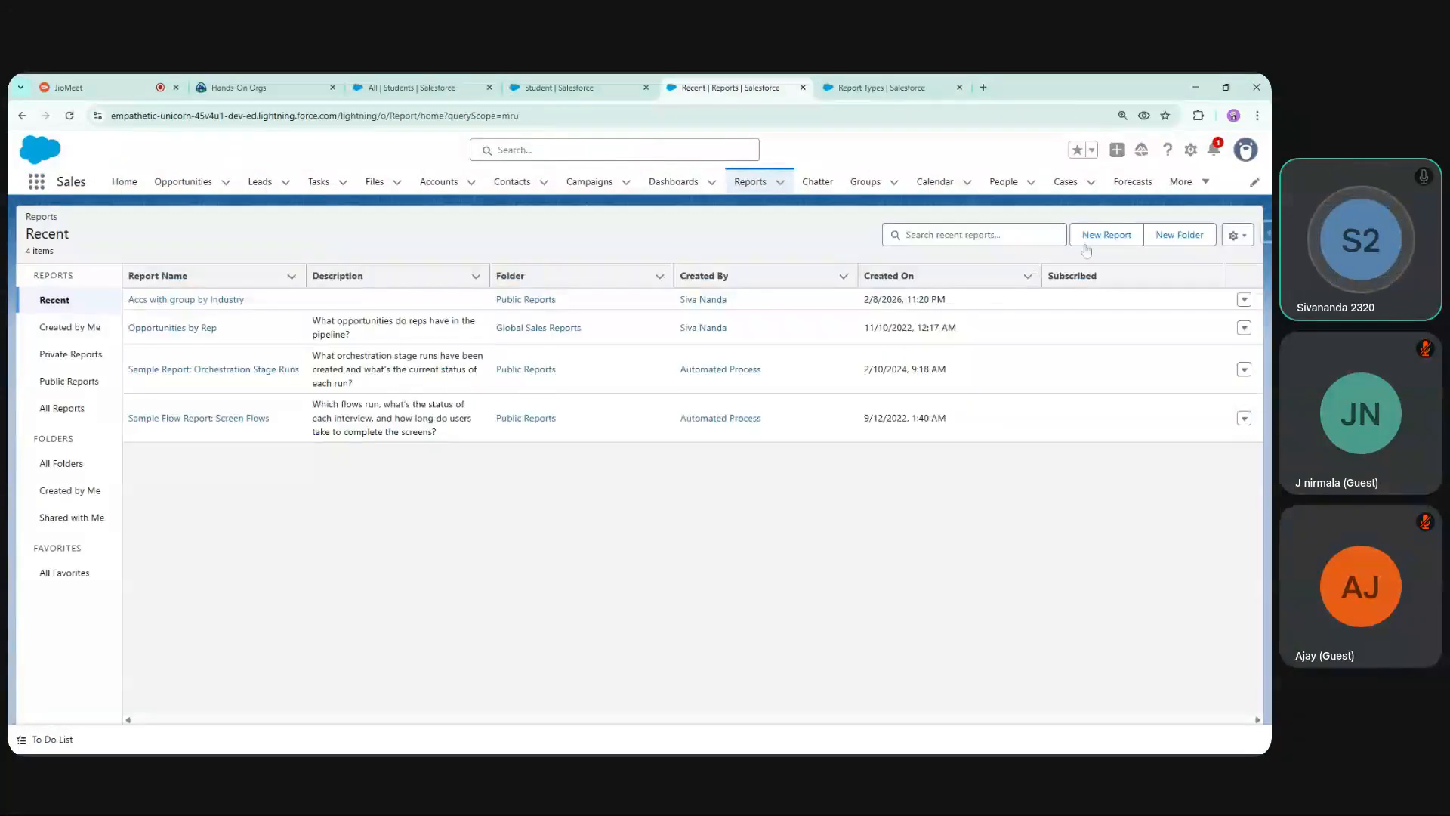
{"action": "left_click", "coordinate": [1085, 245]}
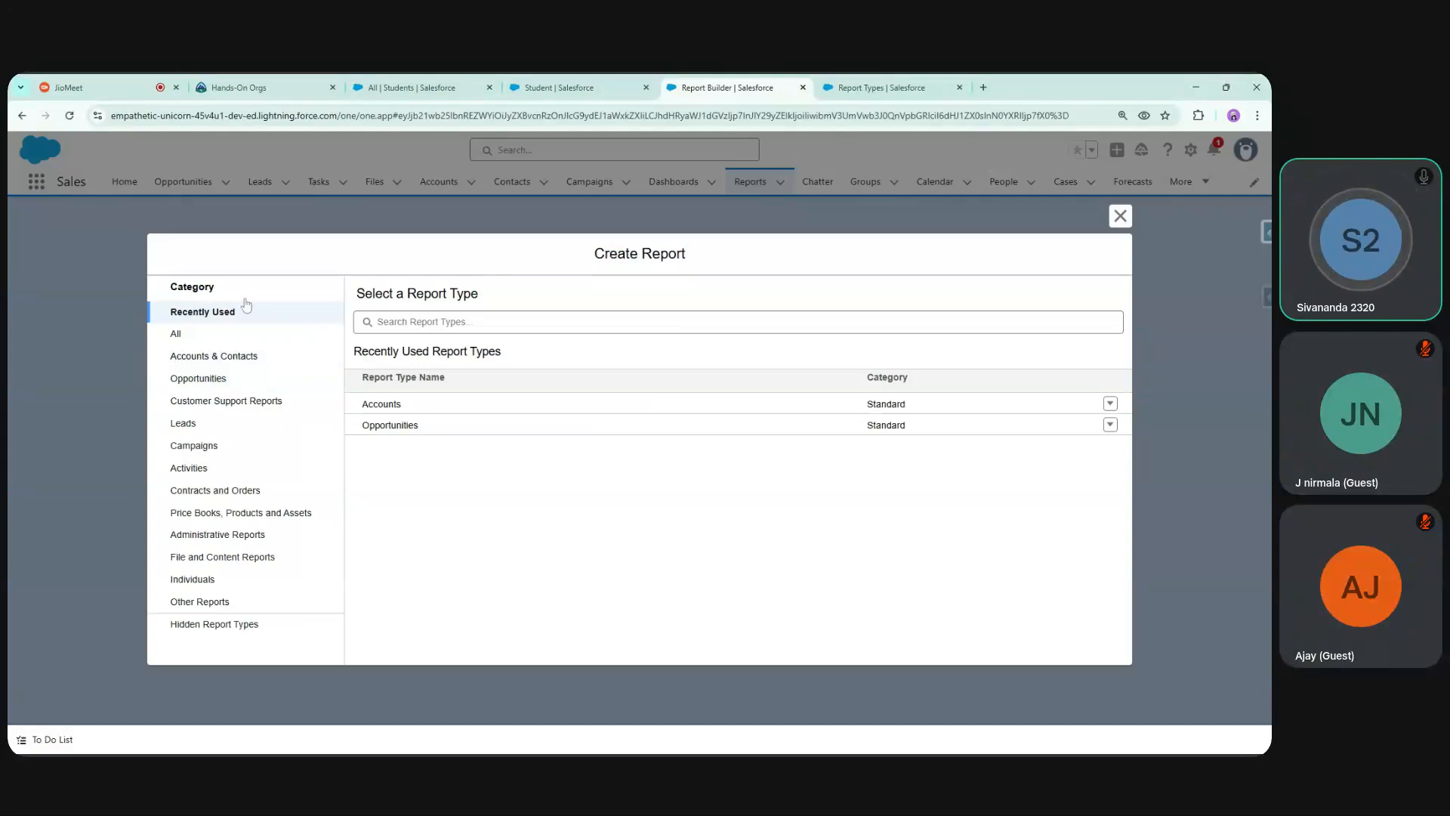
{"action": "left_click", "coordinate": [217, 452]}
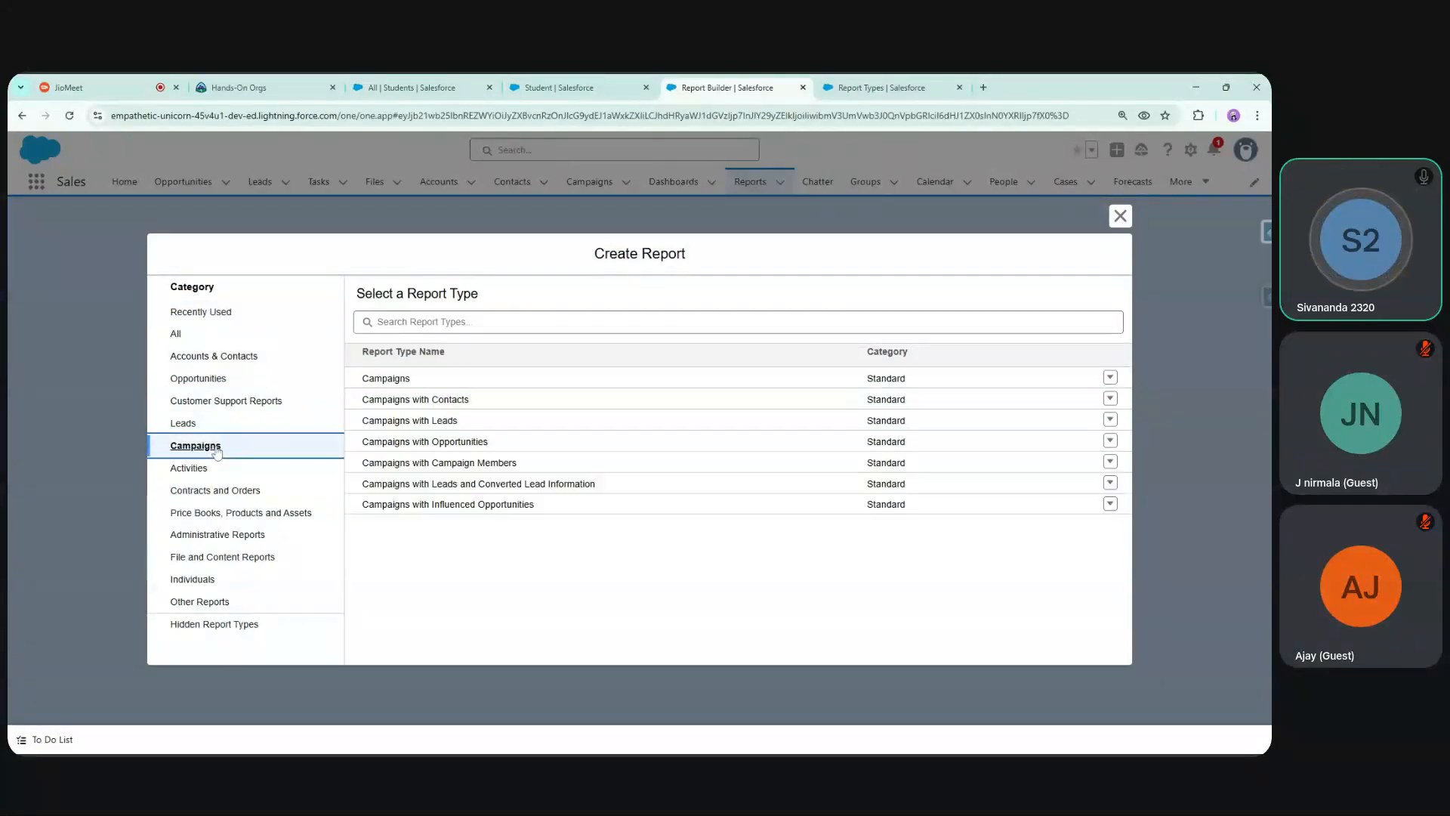
{"action": "left_click", "coordinate": [186, 335]}
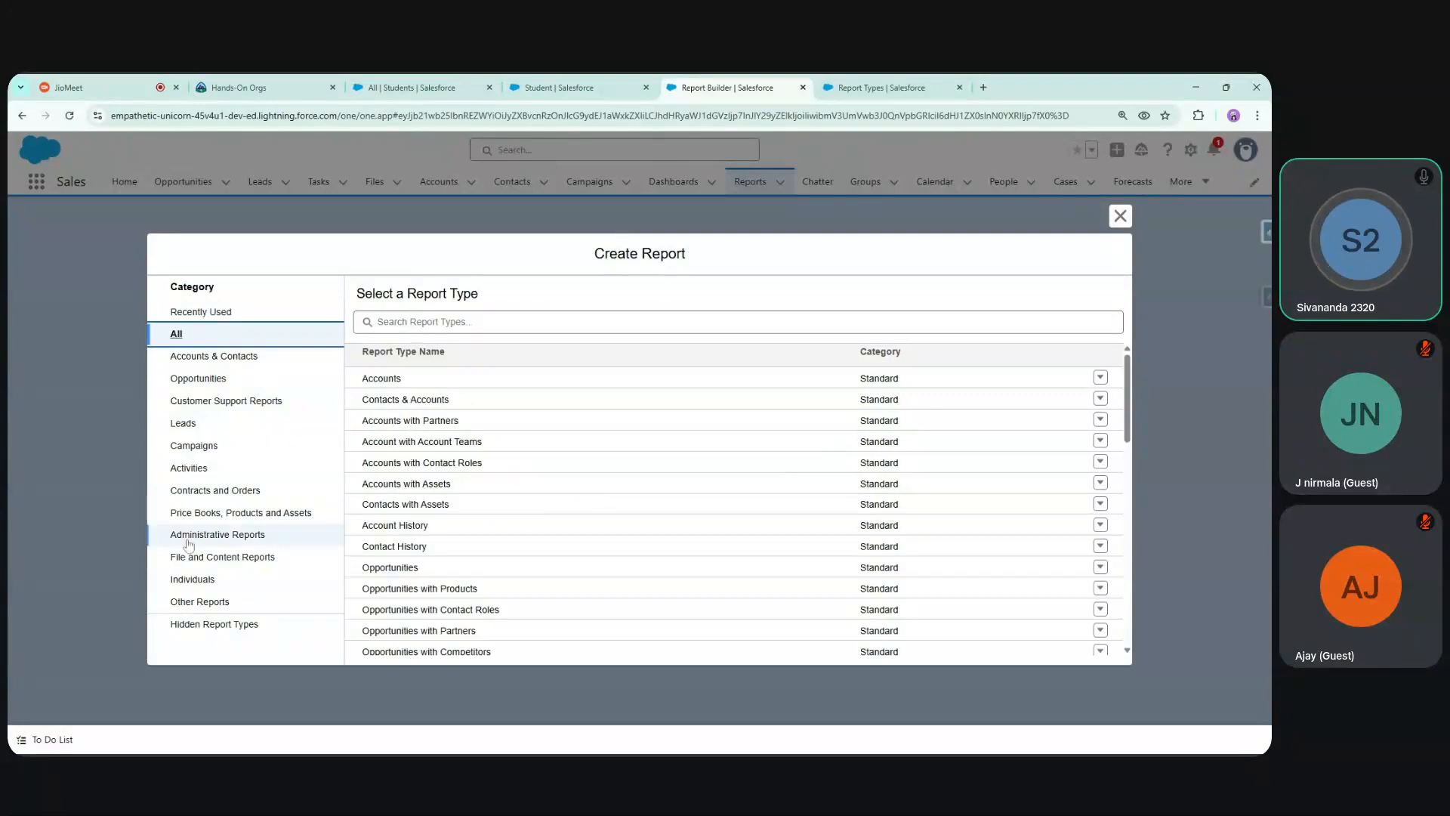
{"action": "left_click", "coordinate": [195, 579]}
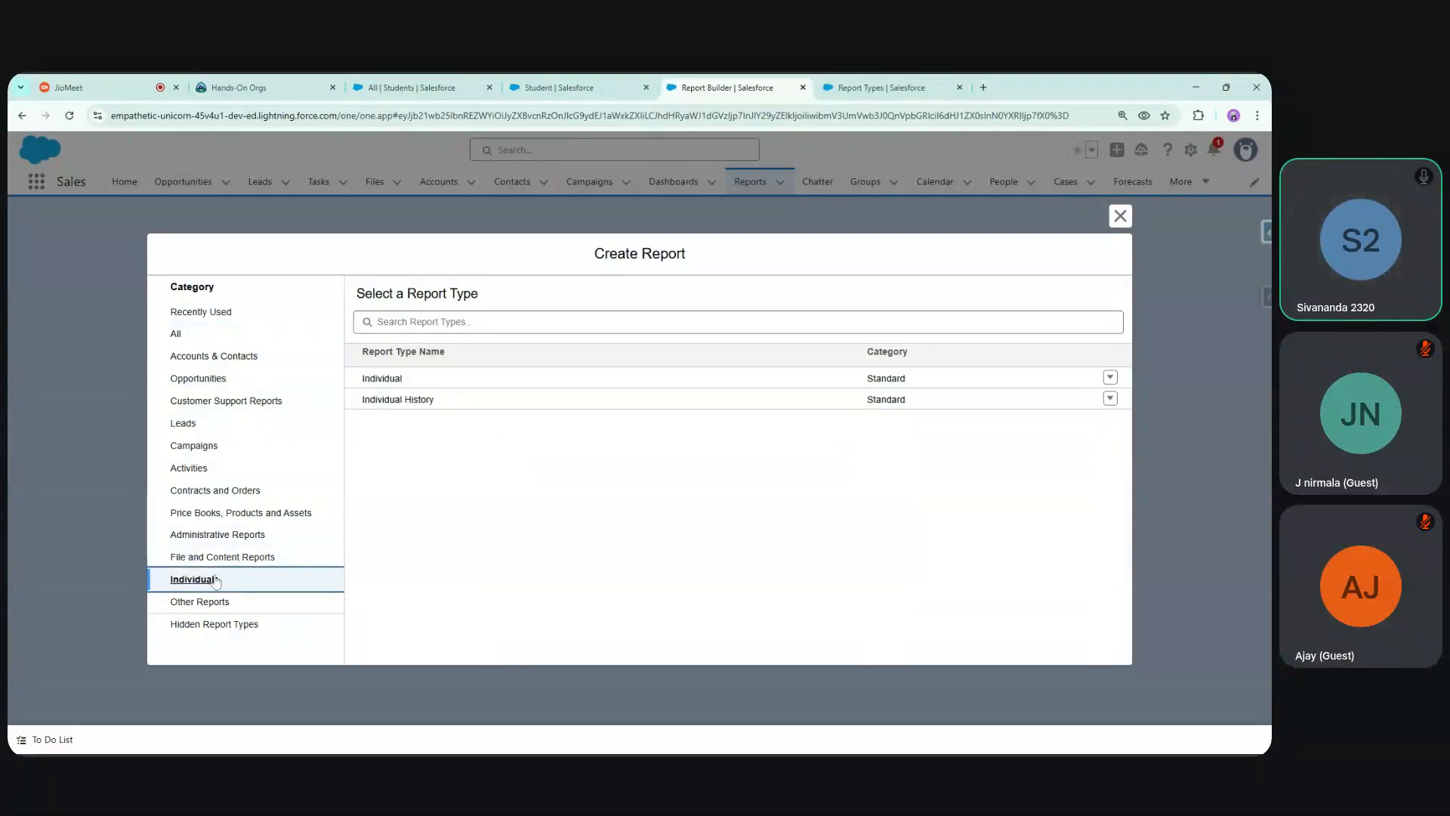
Return to the custom report type definition and store it in the Other Reports category
{"action": "left_click", "coordinate": [855, 81]}
{"action": "left_click", "coordinate": [287, 528]}
{"action": "mouse_move", "coordinate": [557, 393]}
{"action": "left_mouse_down"}
{"action": "mouse_move", "coordinate": [559, 497]}
{"action": "mouse_move", "coordinate": [557, 391]}
{"action": "left_mouse_up"}
{"action": "left_click", "coordinate": [311, 531]}
{"action": "type", "text": "other"}
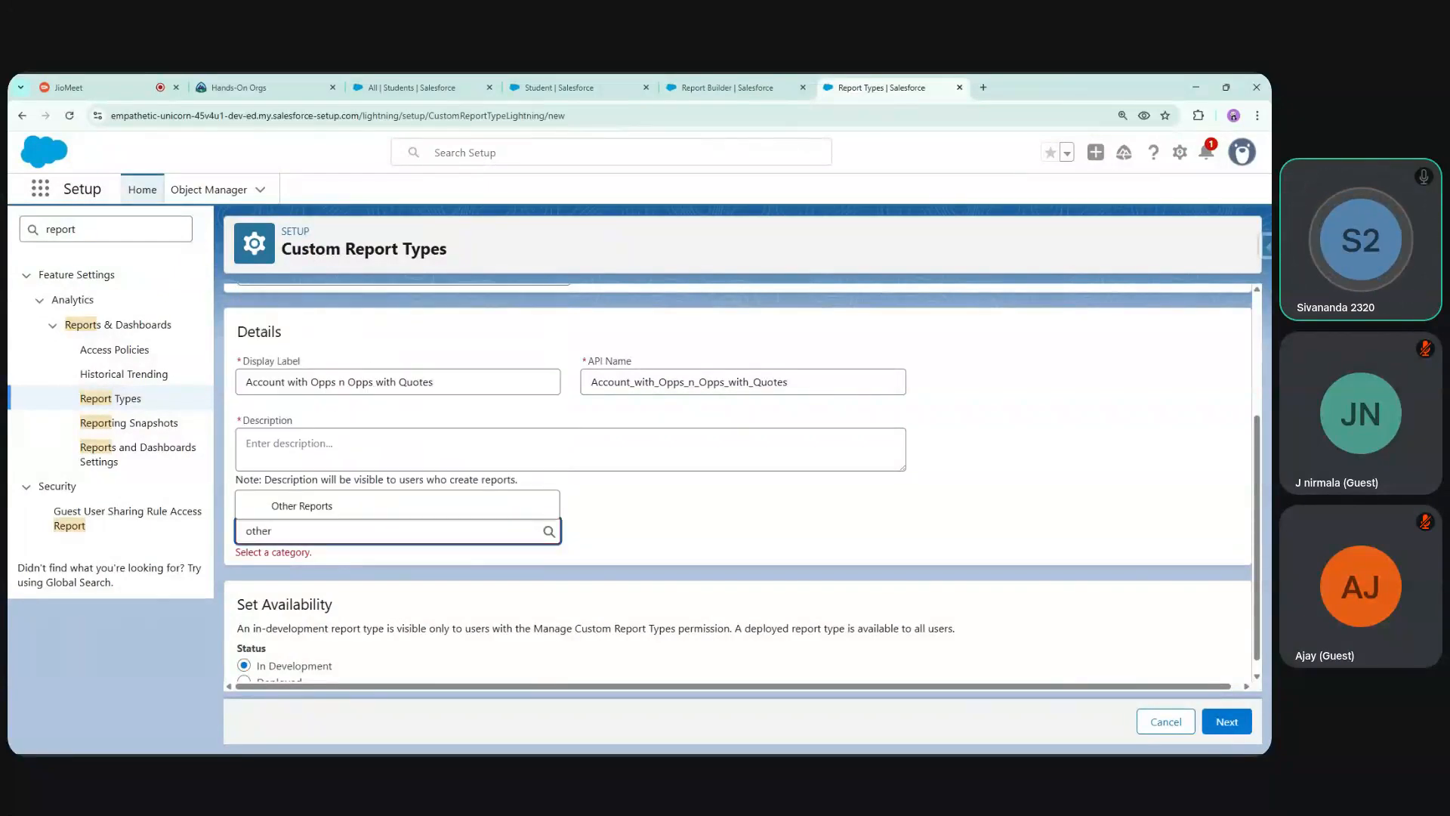
{"action": "left_click", "coordinate": [311, 506]}
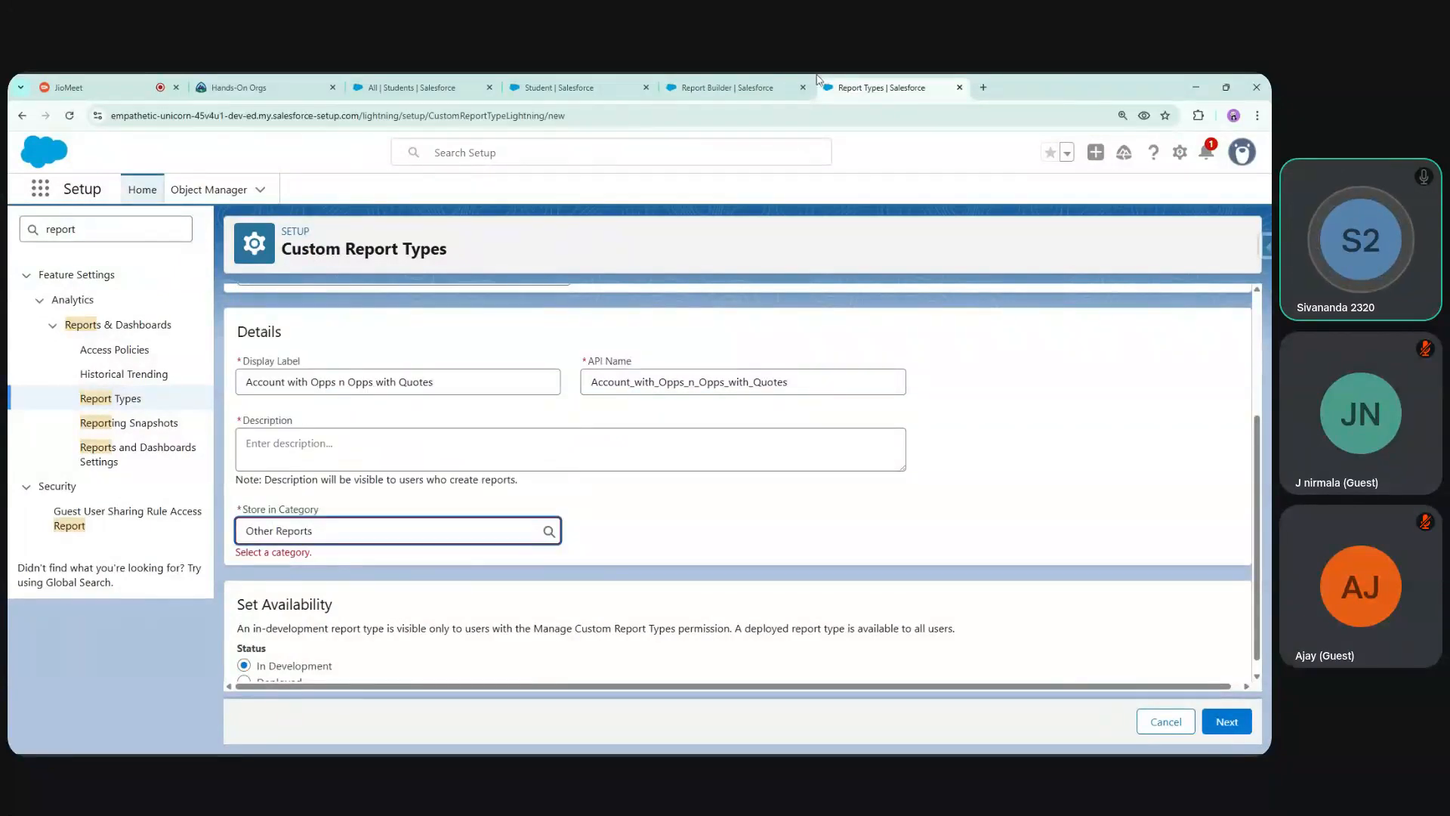
Look at the report types under Other Reports in the report creation dialog, and return to the custom report type definition
{"action": "left_click", "coordinate": [727, 88]}
{"action": "left_click", "coordinate": [228, 597]}
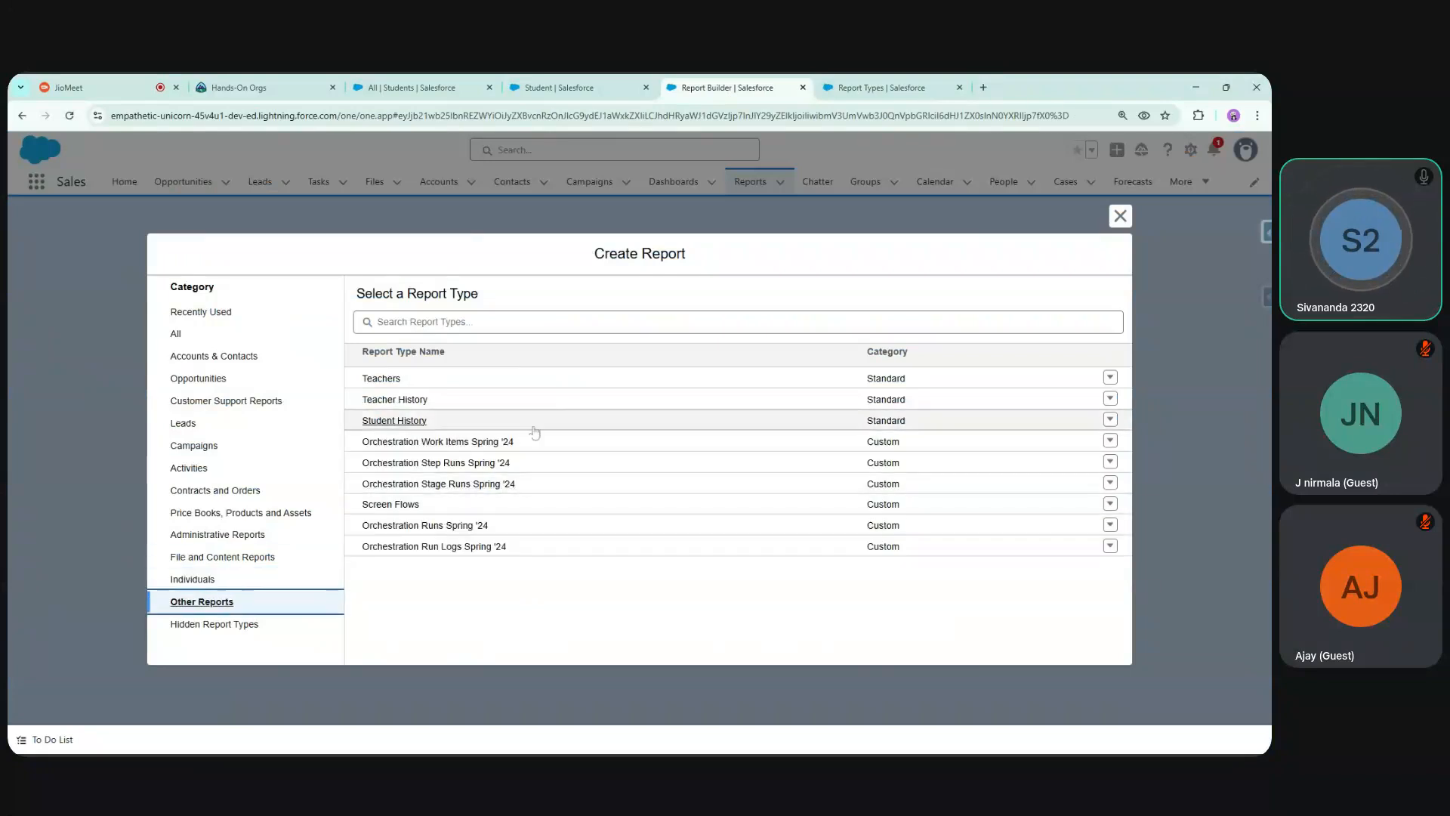
{"action": "left_click", "coordinate": [880, 88]}
Read the availability note on who can see in-development report types and the Manage Custom Report Types permission it requires
{"action": "left_click", "coordinate": [369, 654]}
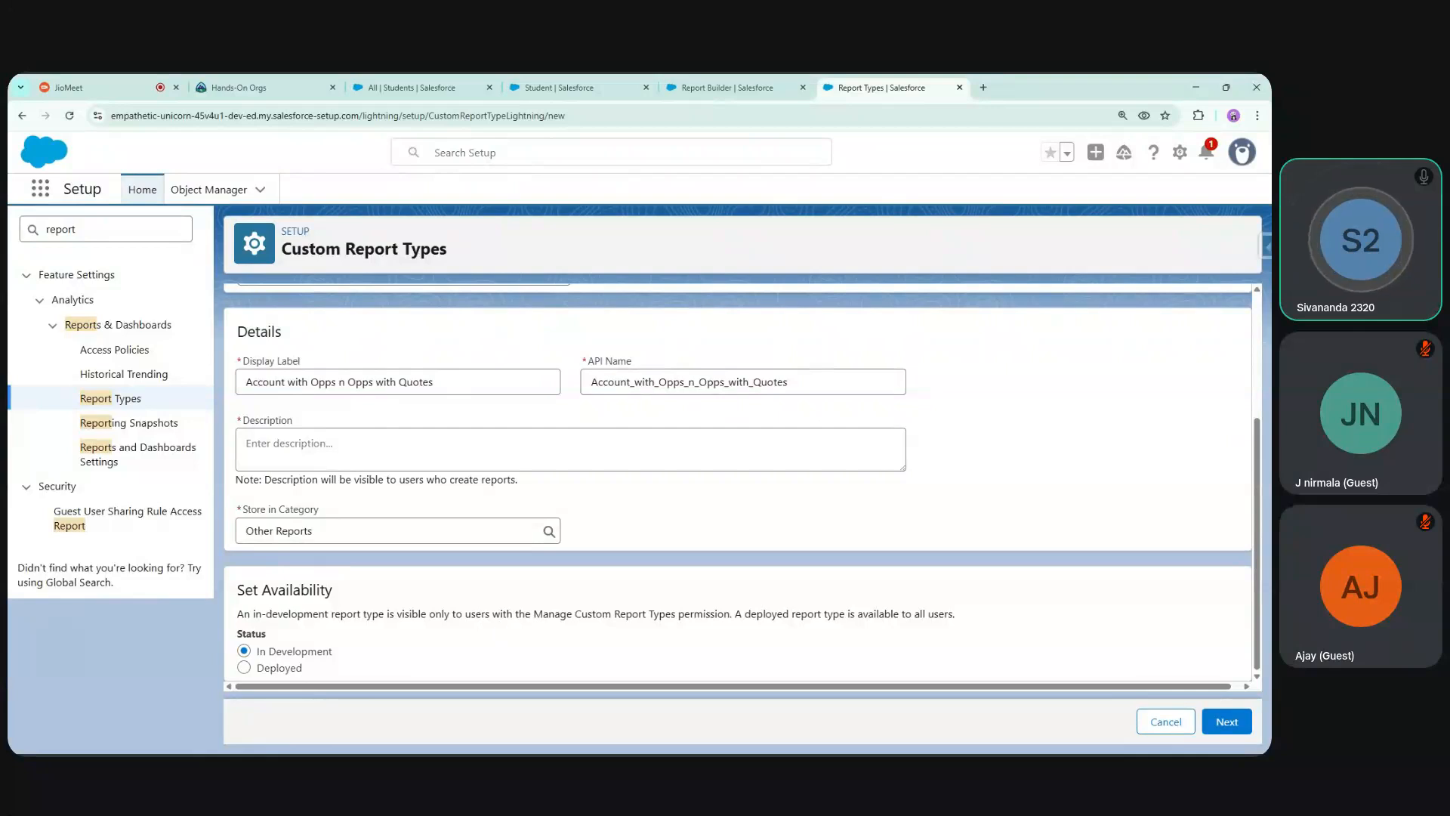
{"action": "left_click_drag", "start_coordinate": [429, 614], "coordinate": [670, 614]}
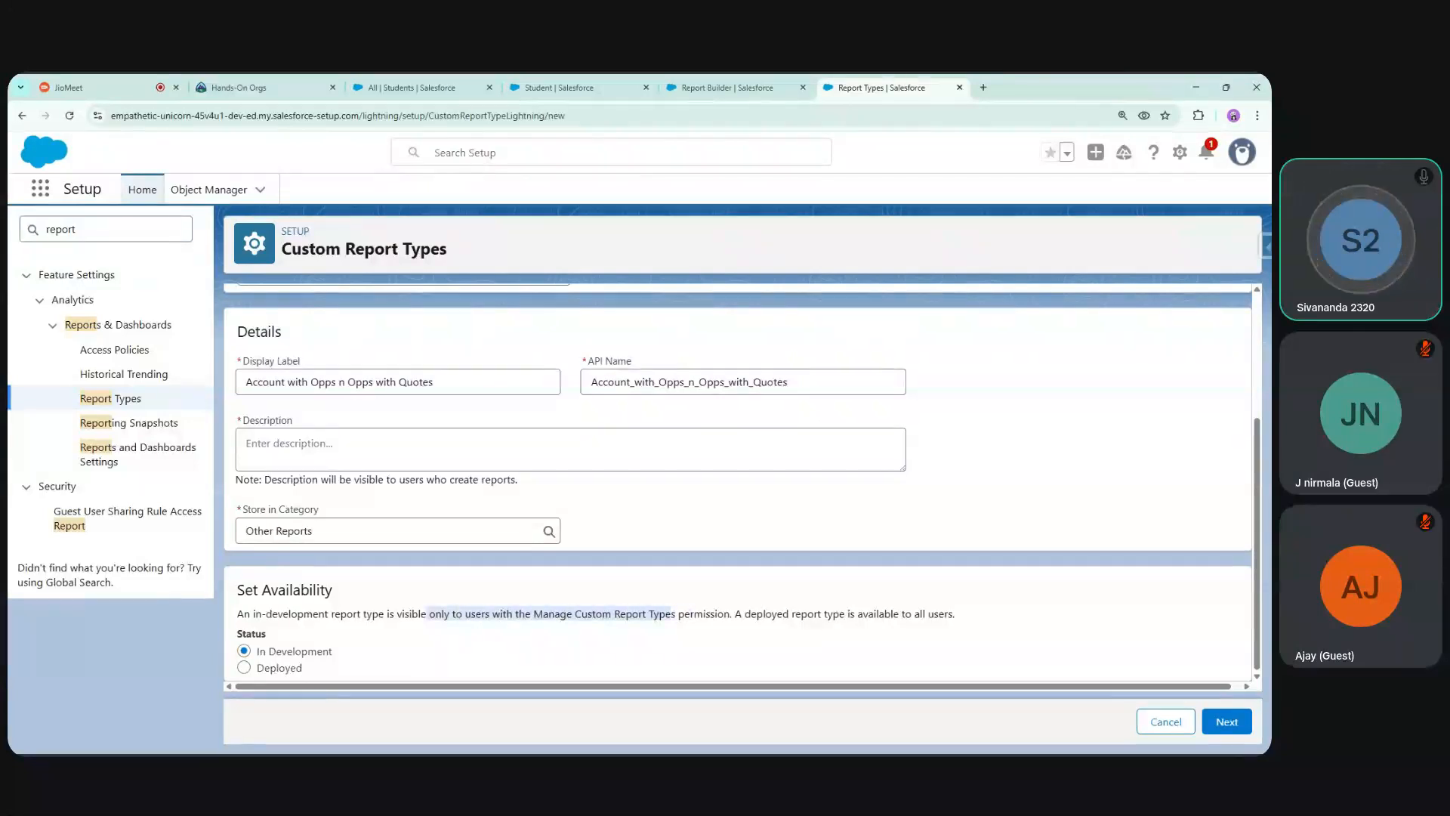
{"action": "left_click", "coordinate": [596, 630]}
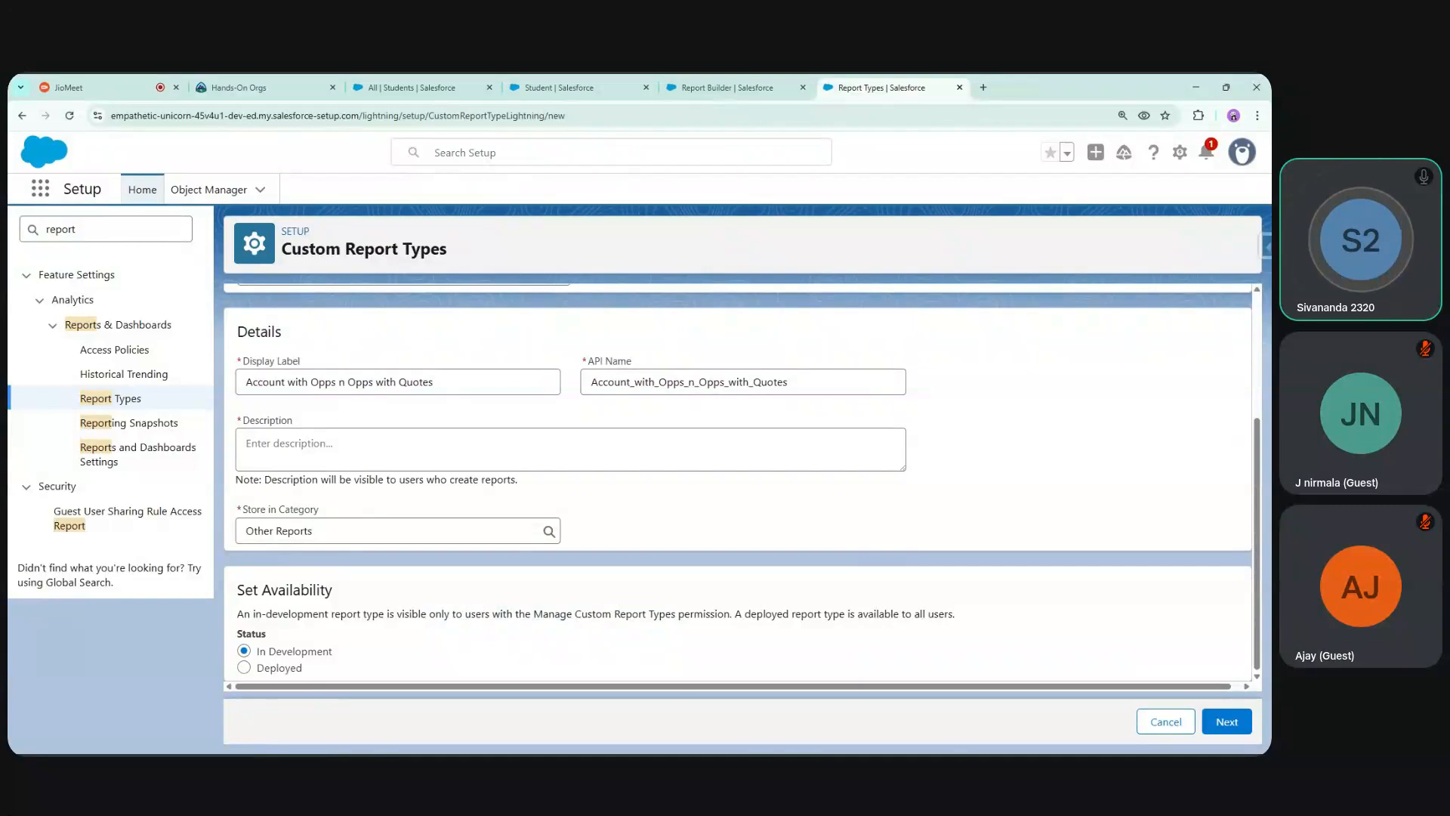
{"action": "left_click_drag", "start_coordinate": [534, 614], "coordinate": [675, 614]}
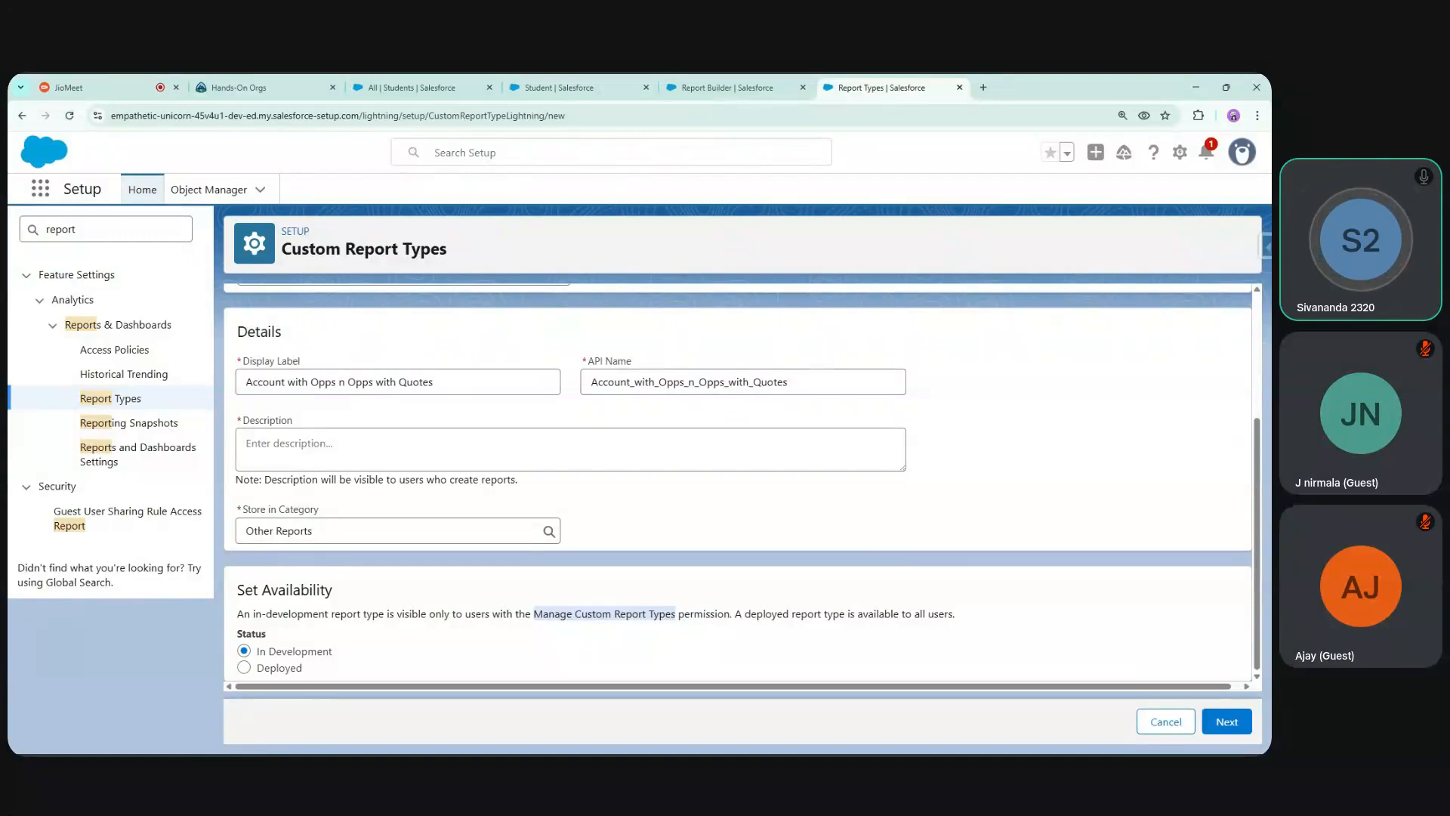
{"action": "left_click", "coordinate": [403, 654]}
{"action": "double_click", "coordinate": [278, 653]}
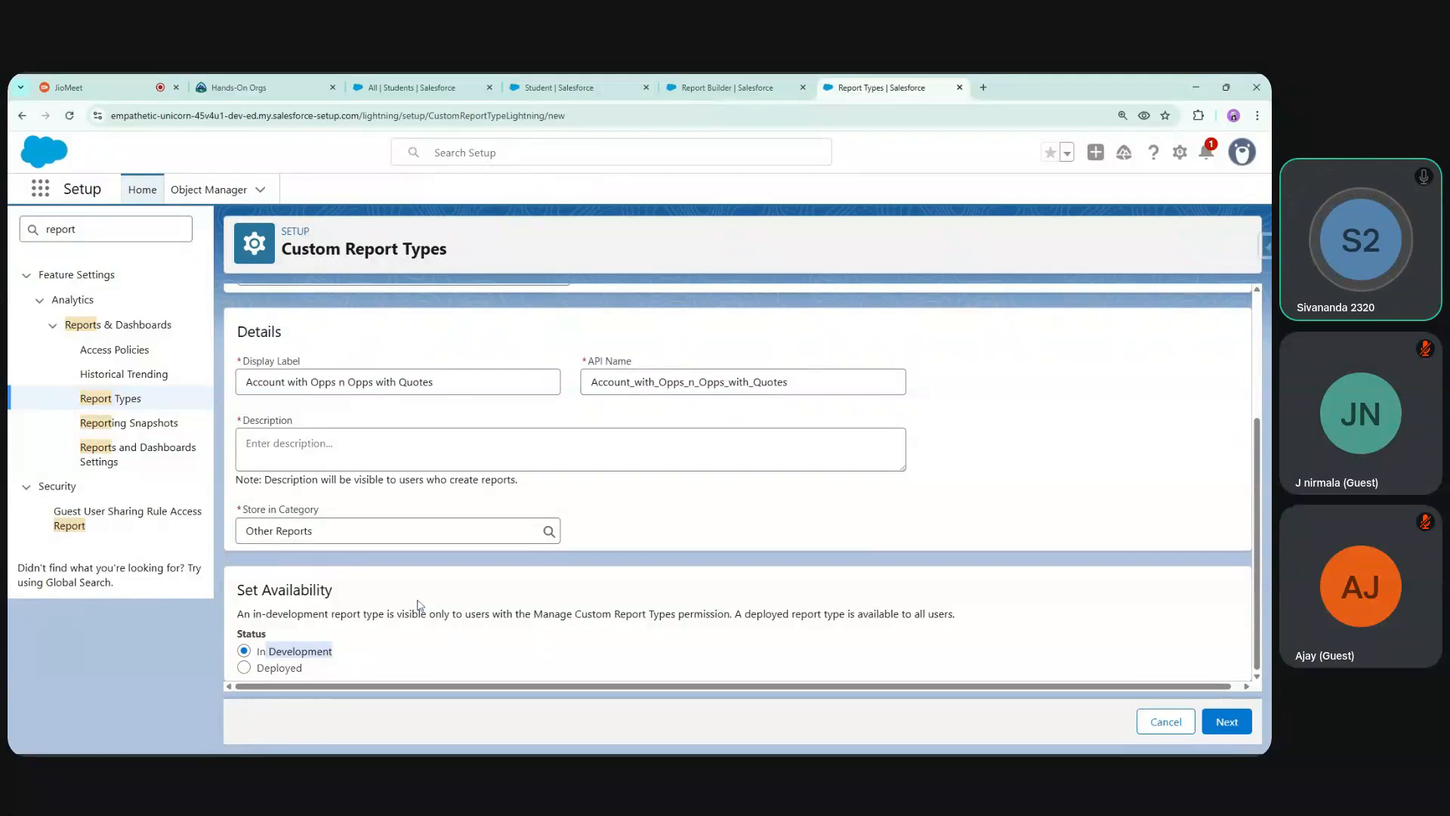
{"action": "left_click_drag", "start_coordinate": [533, 614], "coordinate": [652, 613]}
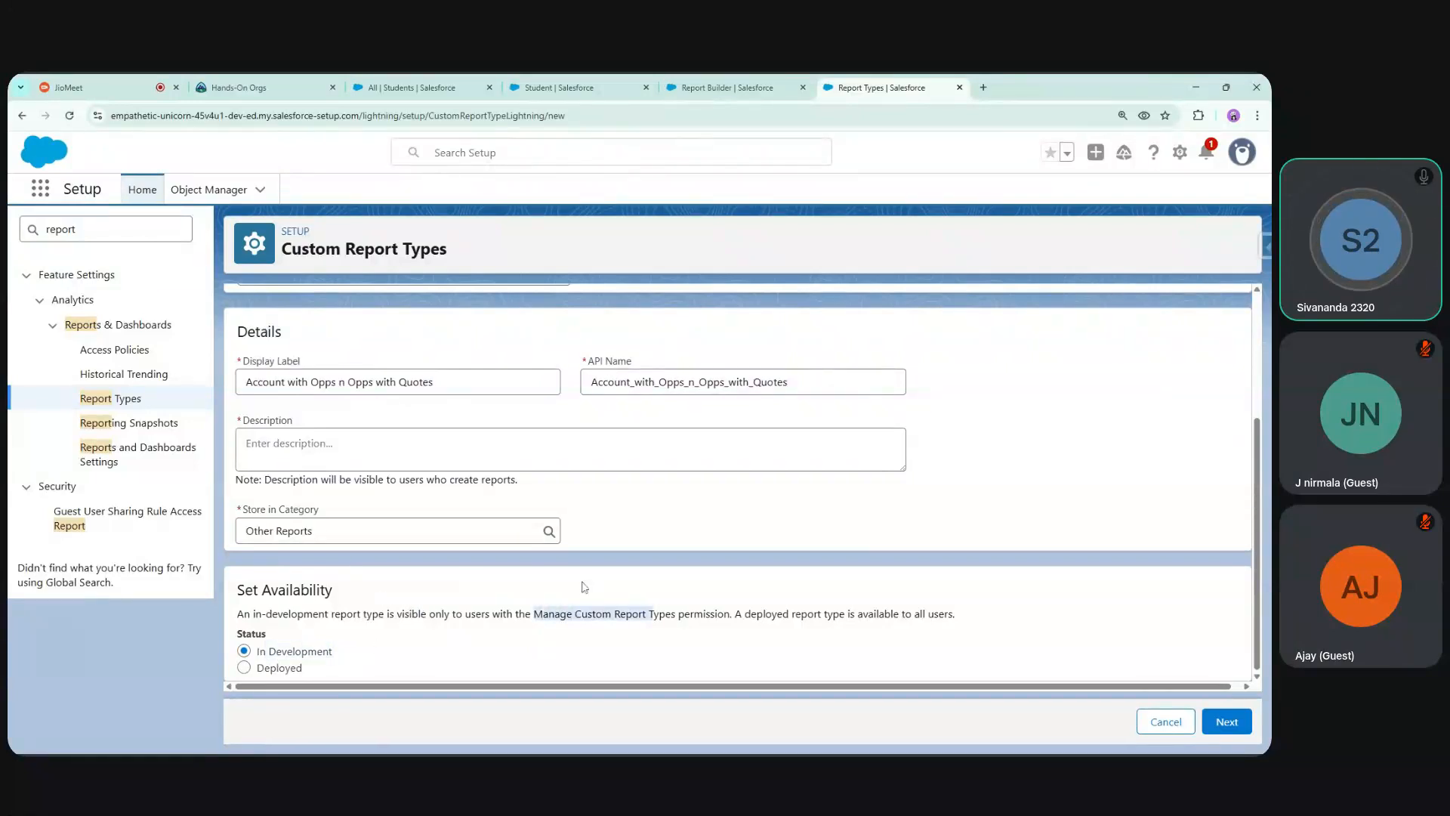
{"action": "left_click", "coordinate": [547, 586]}
Set the report type's status to Deployed, and review its availability against the report creation dialog and the Manage Custom Report Types permission
{"action": "left_click", "coordinate": [281, 669]}
{"action": "left_click", "coordinate": [736, 88]}
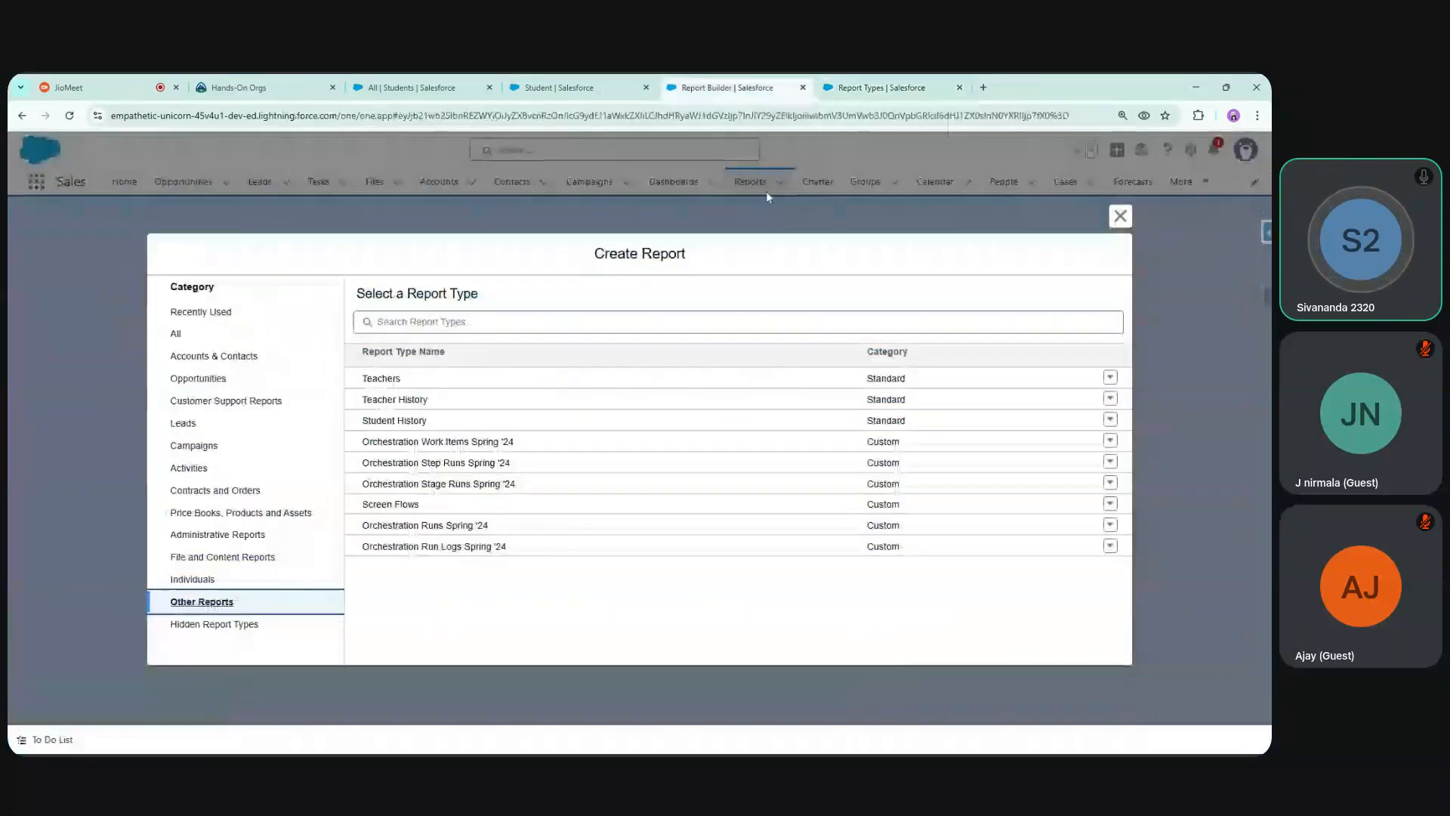
{"action": "left_click", "coordinate": [872, 89]}
{"action": "left_click_drag", "start_coordinate": [534, 613], "coordinate": [690, 614]}
{"action": "left_click", "coordinate": [574, 636]}
{"action": "left_click_drag", "start_coordinate": [534, 614], "coordinate": [645, 613]}
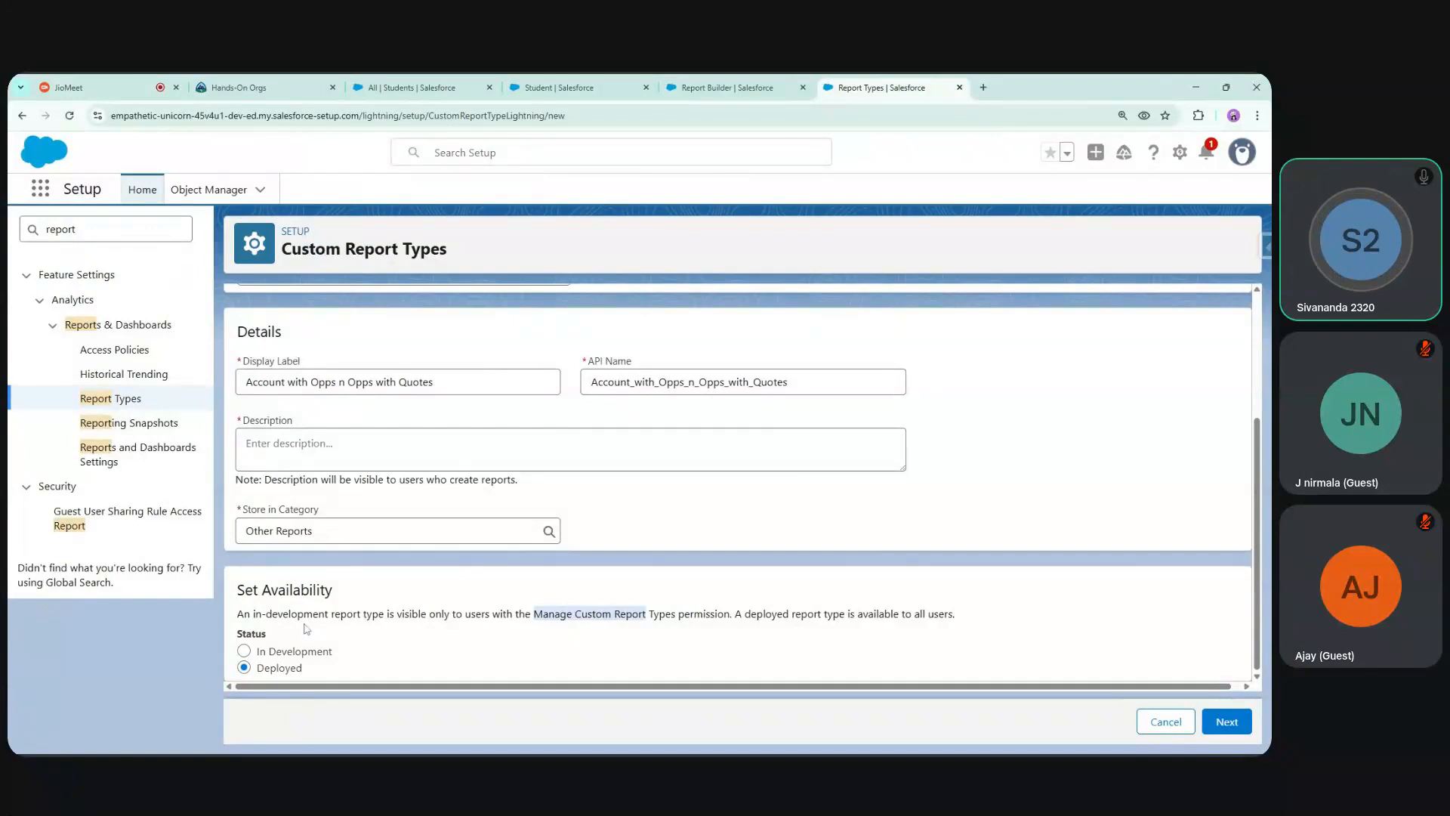
{"action": "left_click", "coordinate": [574, 635]}
{"action": "left_click_drag", "start_coordinate": [534, 613], "coordinate": [645, 613]}
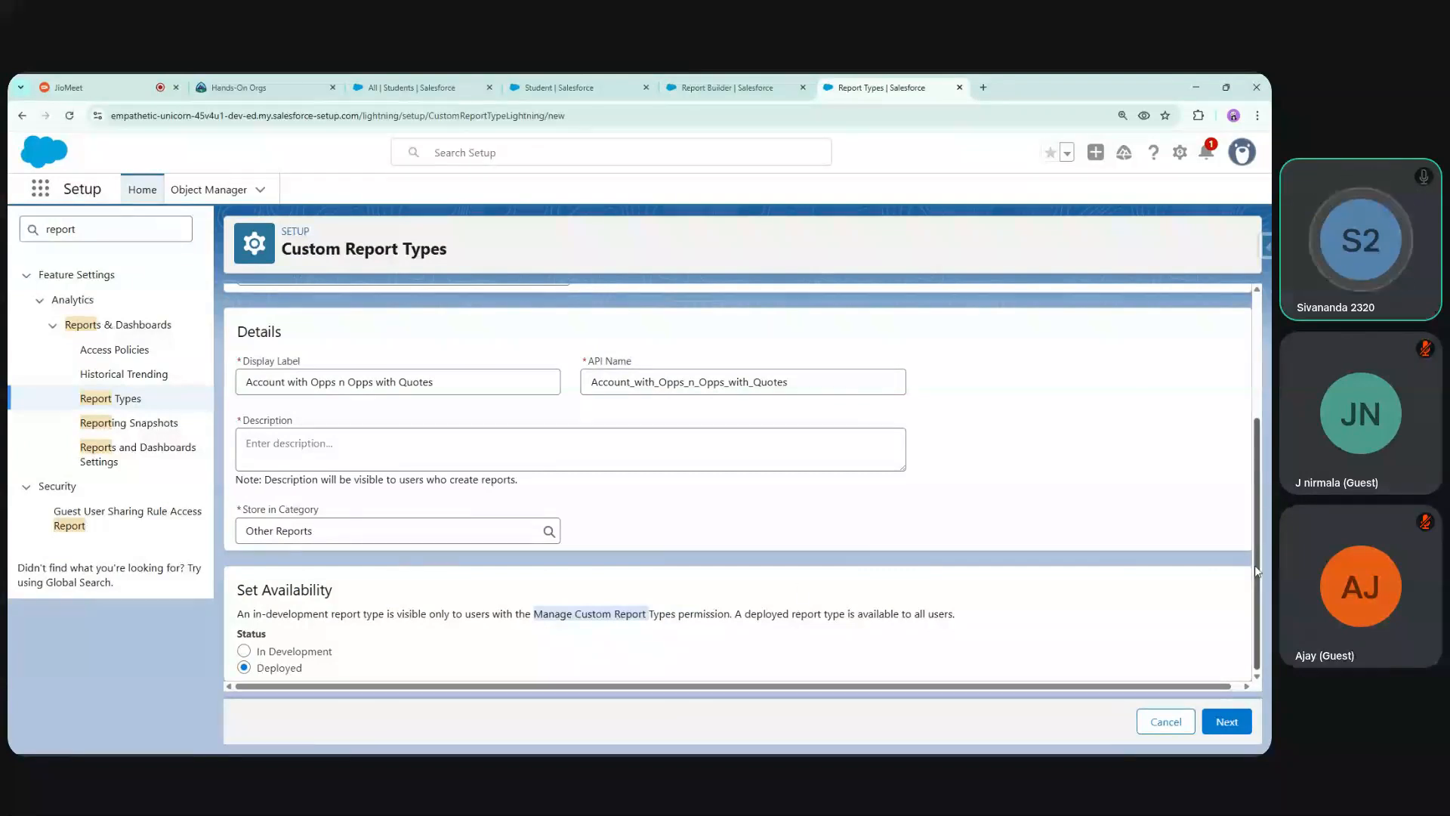
Review the definition from primary object to availability, and check the Other Reports category in the report creation dialog again
{"action": "scroll", "coordinate": [1253, 565], "scroll_direction": "up", "scroll_amount": 3}
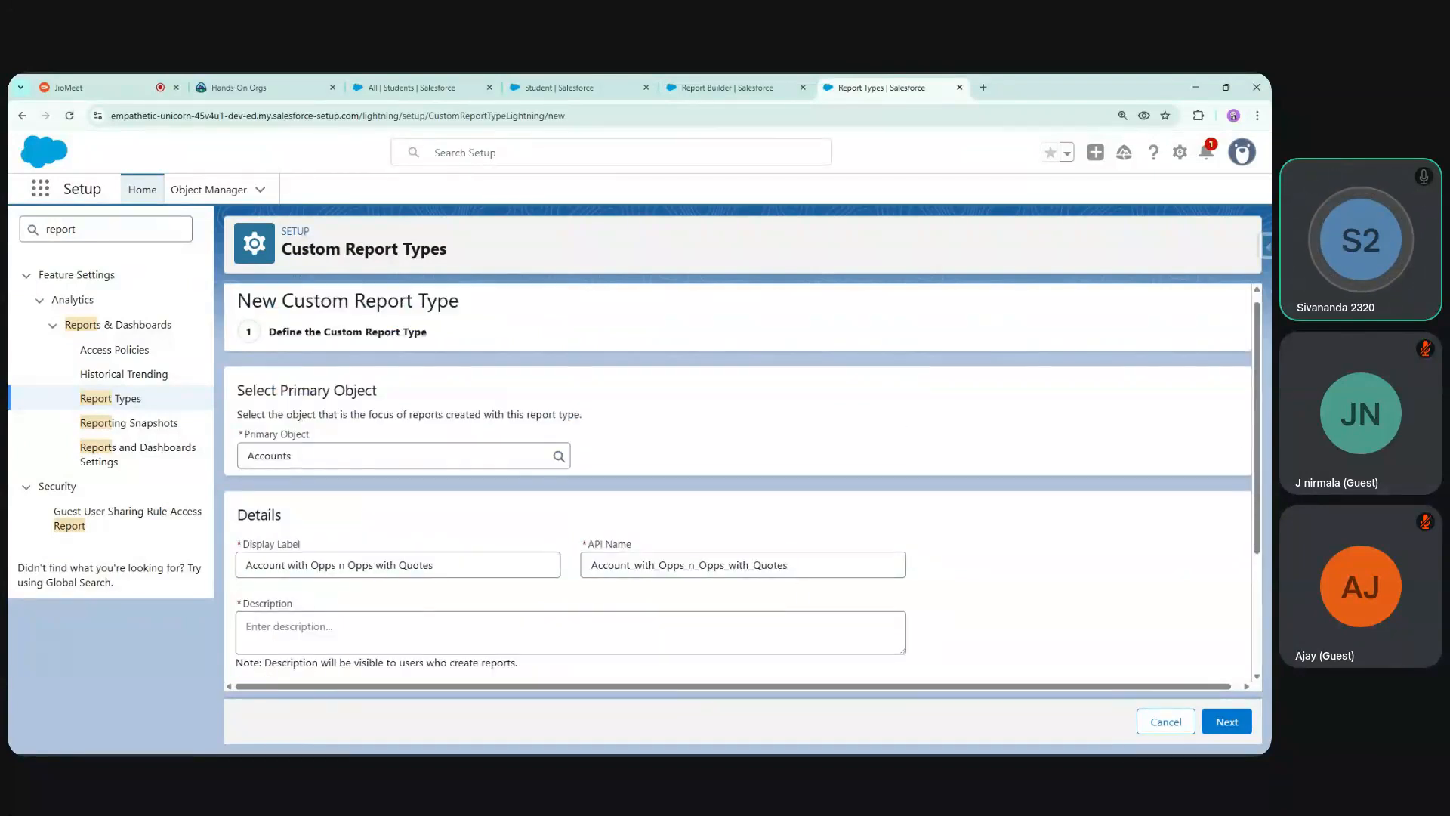
{"action": "left_click_drag", "start_coordinate": [1259, 544], "coordinate": [1262, 646]}
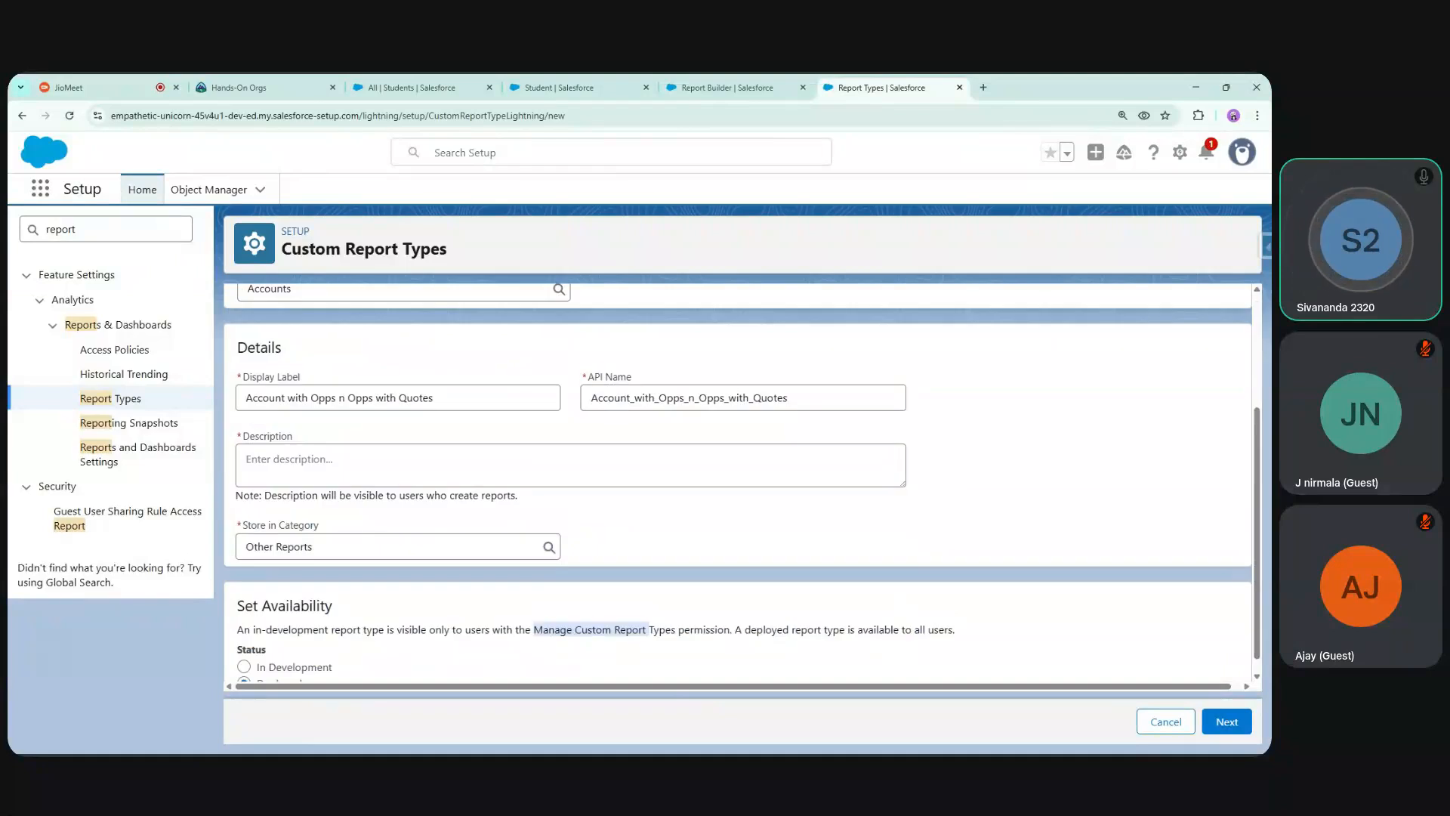
{"action": "left_click", "coordinate": [778, 88]}
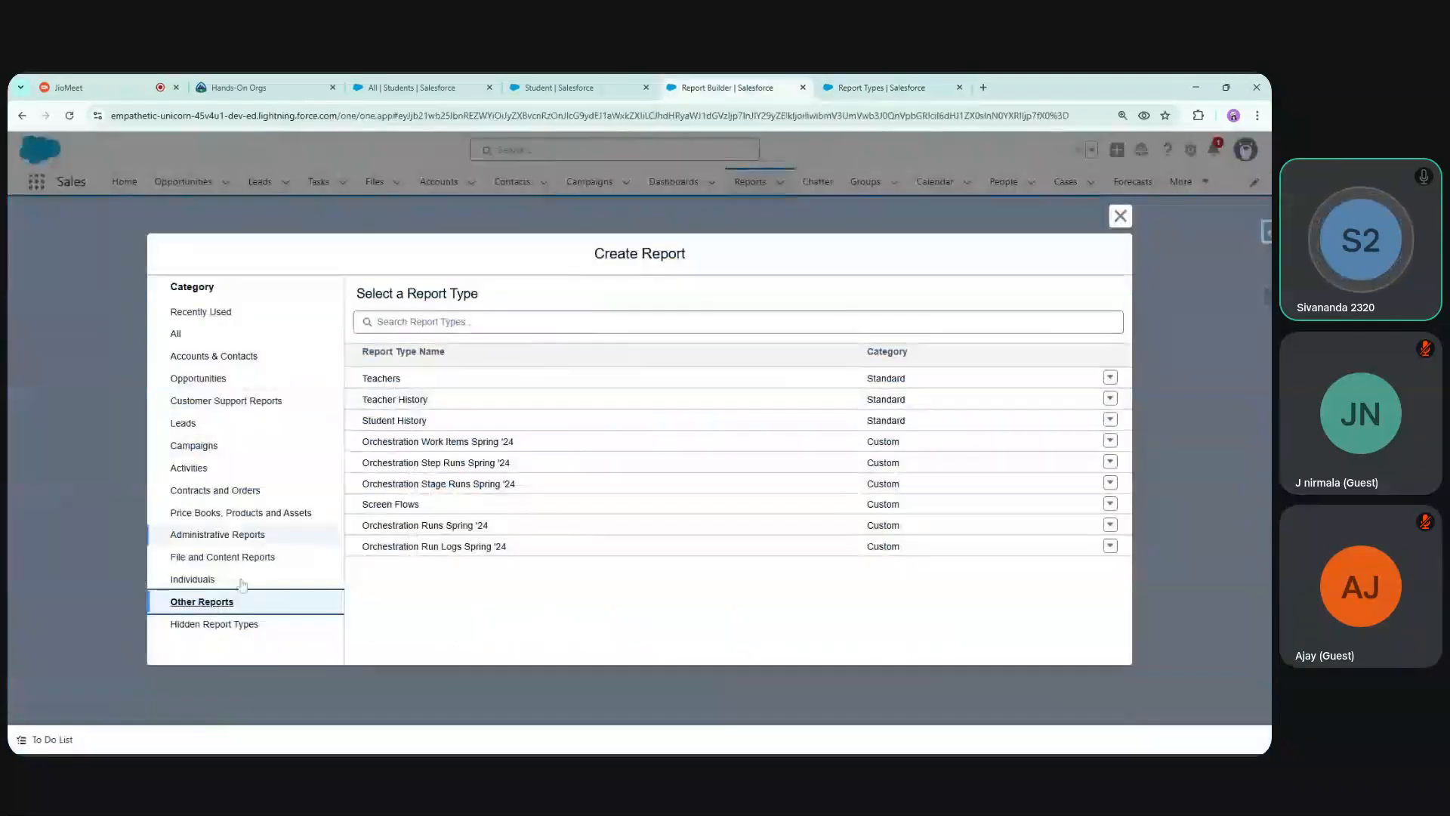
{"action": "left_click", "coordinate": [878, 86]}
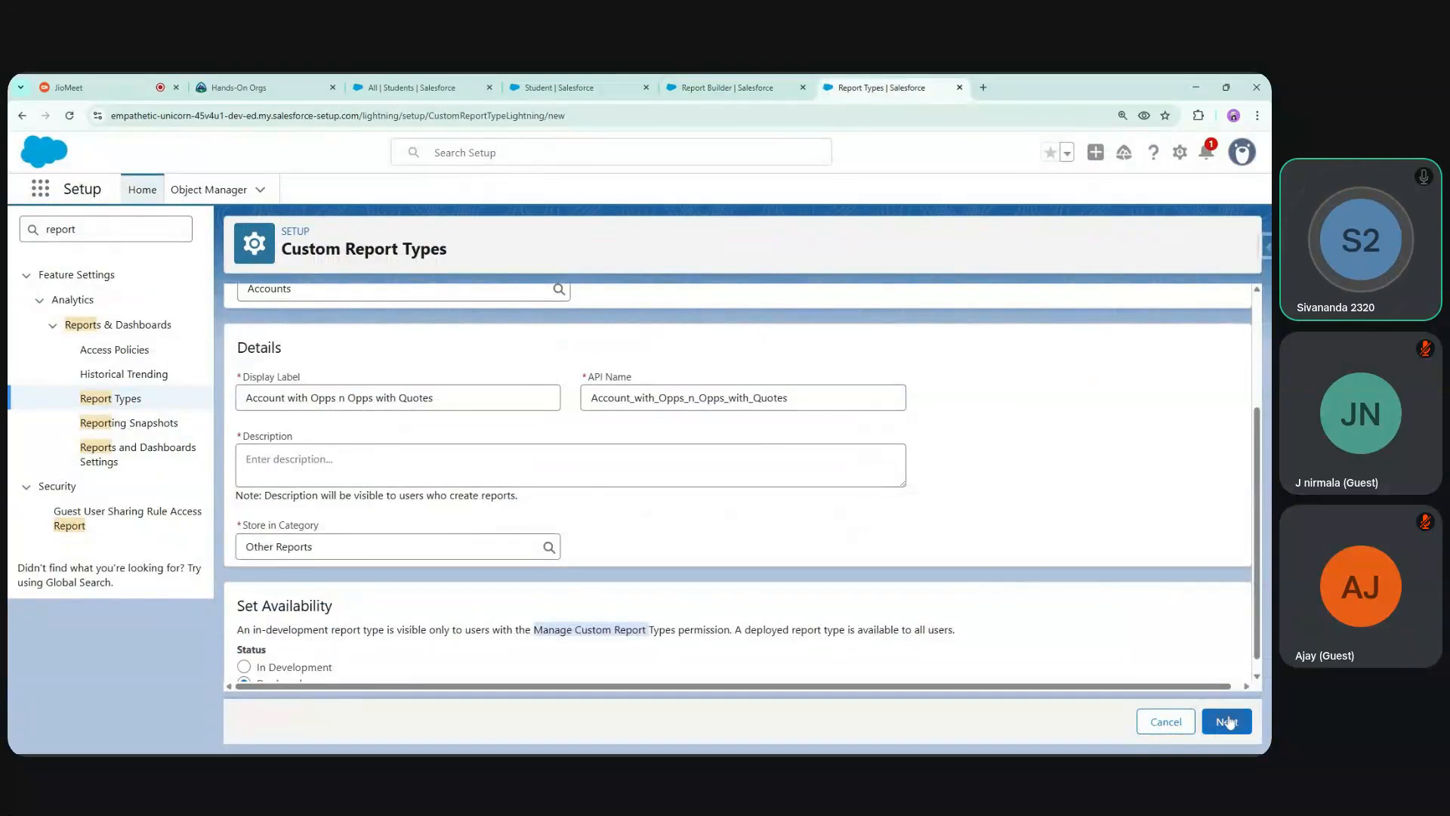
Enter the description "Learning custom report types" for the report type and continue to defining the report records set
{"action": "left_click", "coordinate": [1227, 722]}
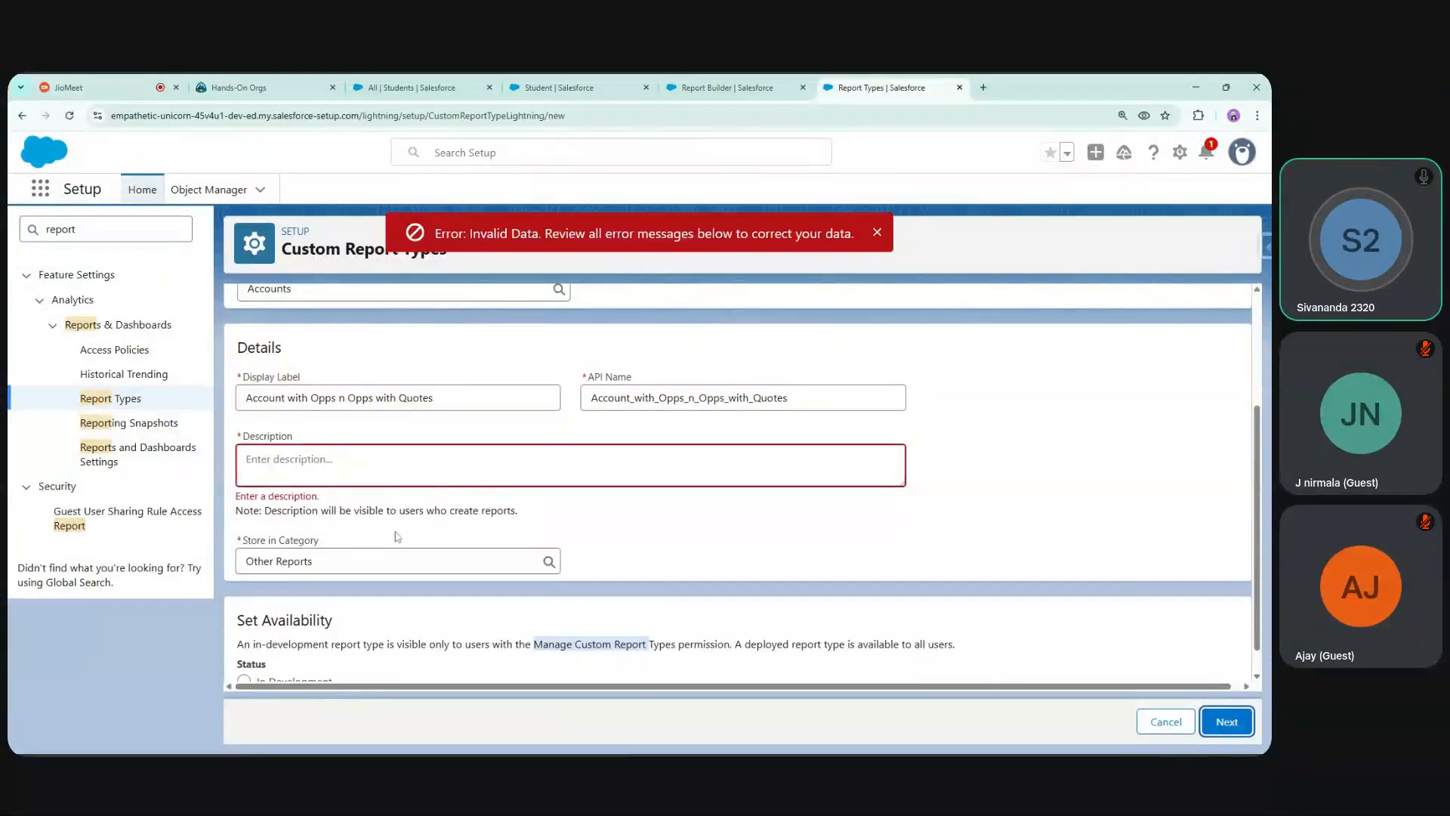
{"action": "left_click", "coordinate": [392, 464]}
{"action": "type", "text": "Le"}
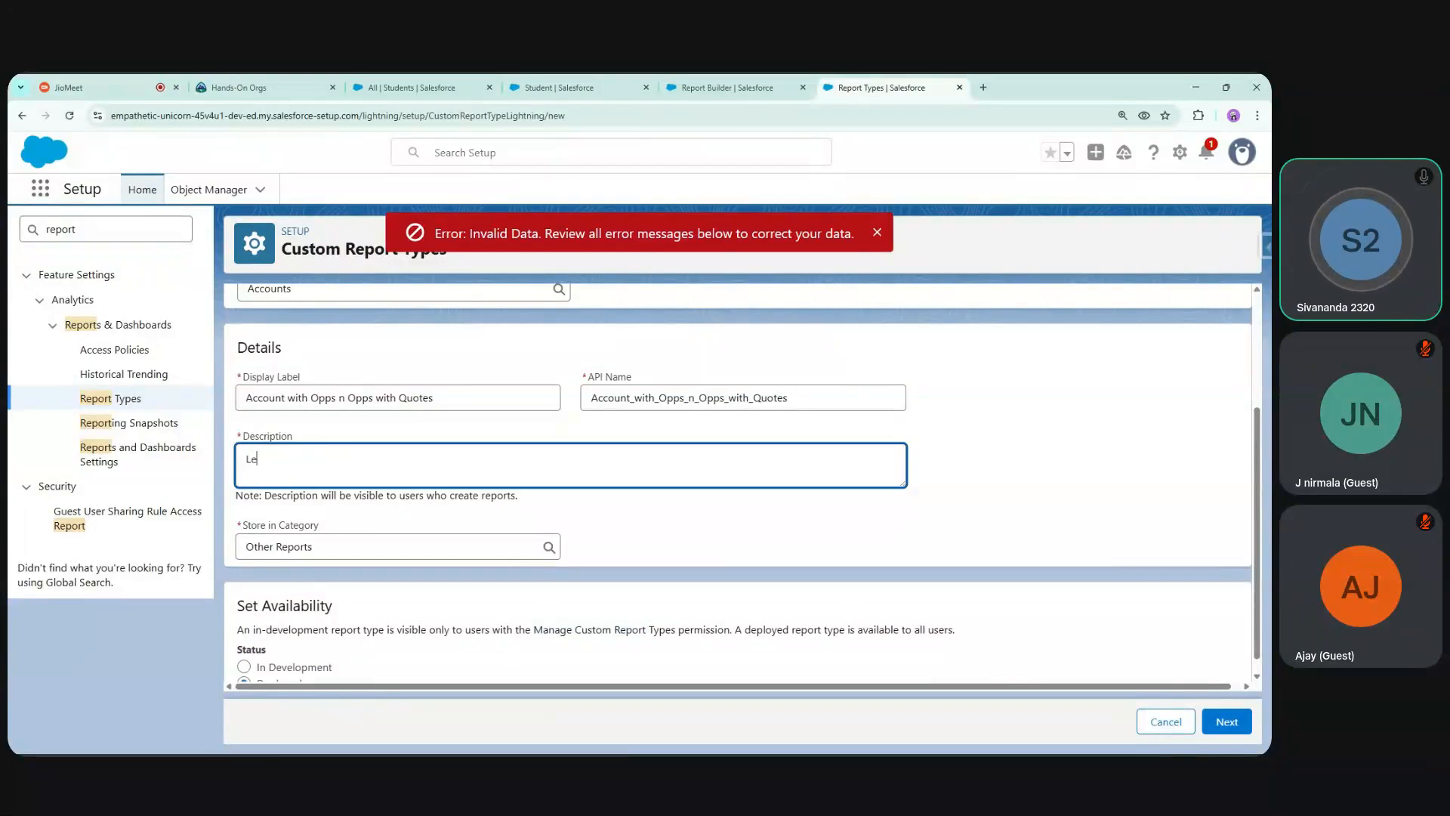
{"action": "type", "text": "arning custom r"}
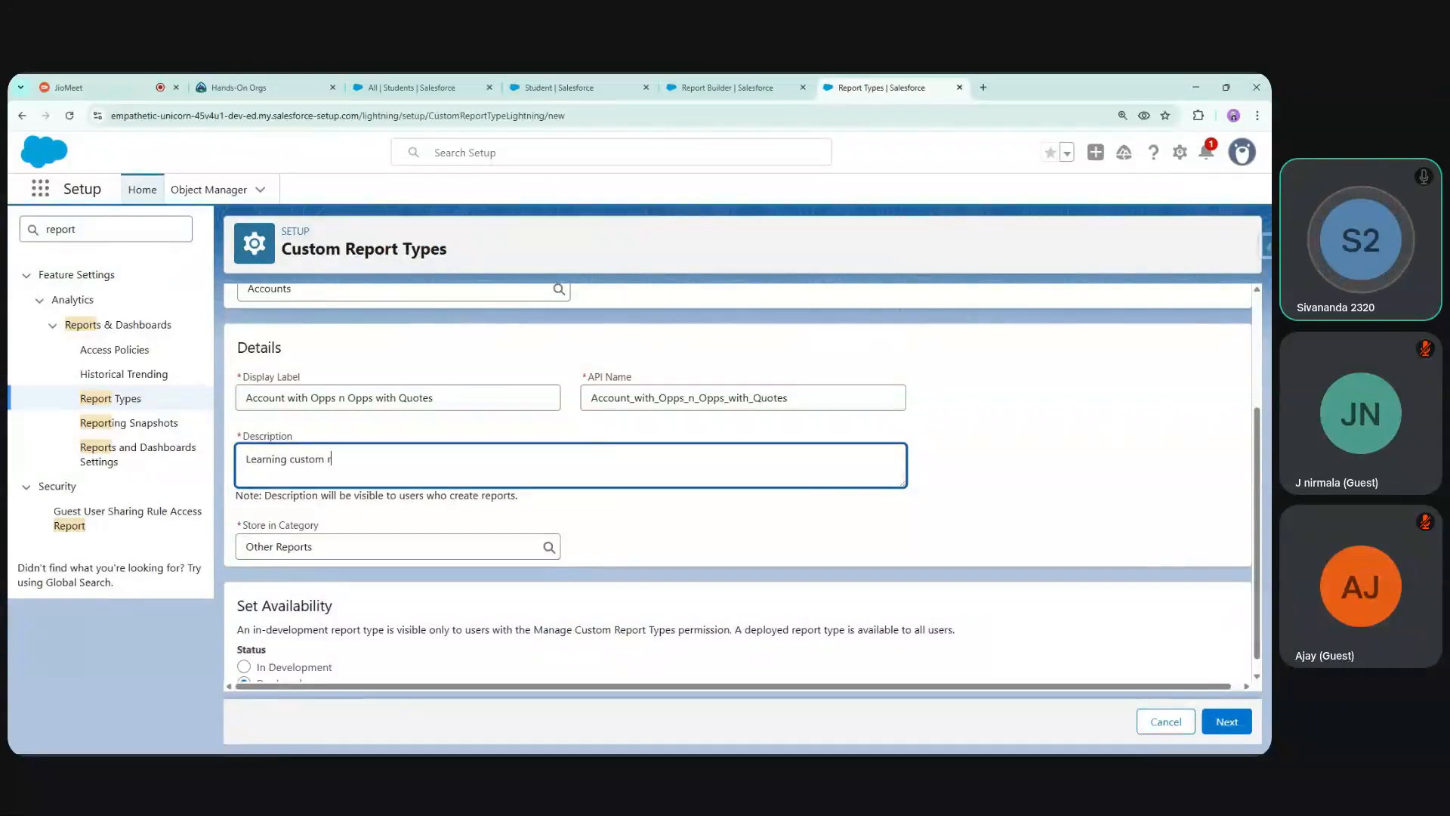
{"action": "type", "text": "eport ty pepes"}
{"action": "left_click", "coordinate": [1227, 722]}
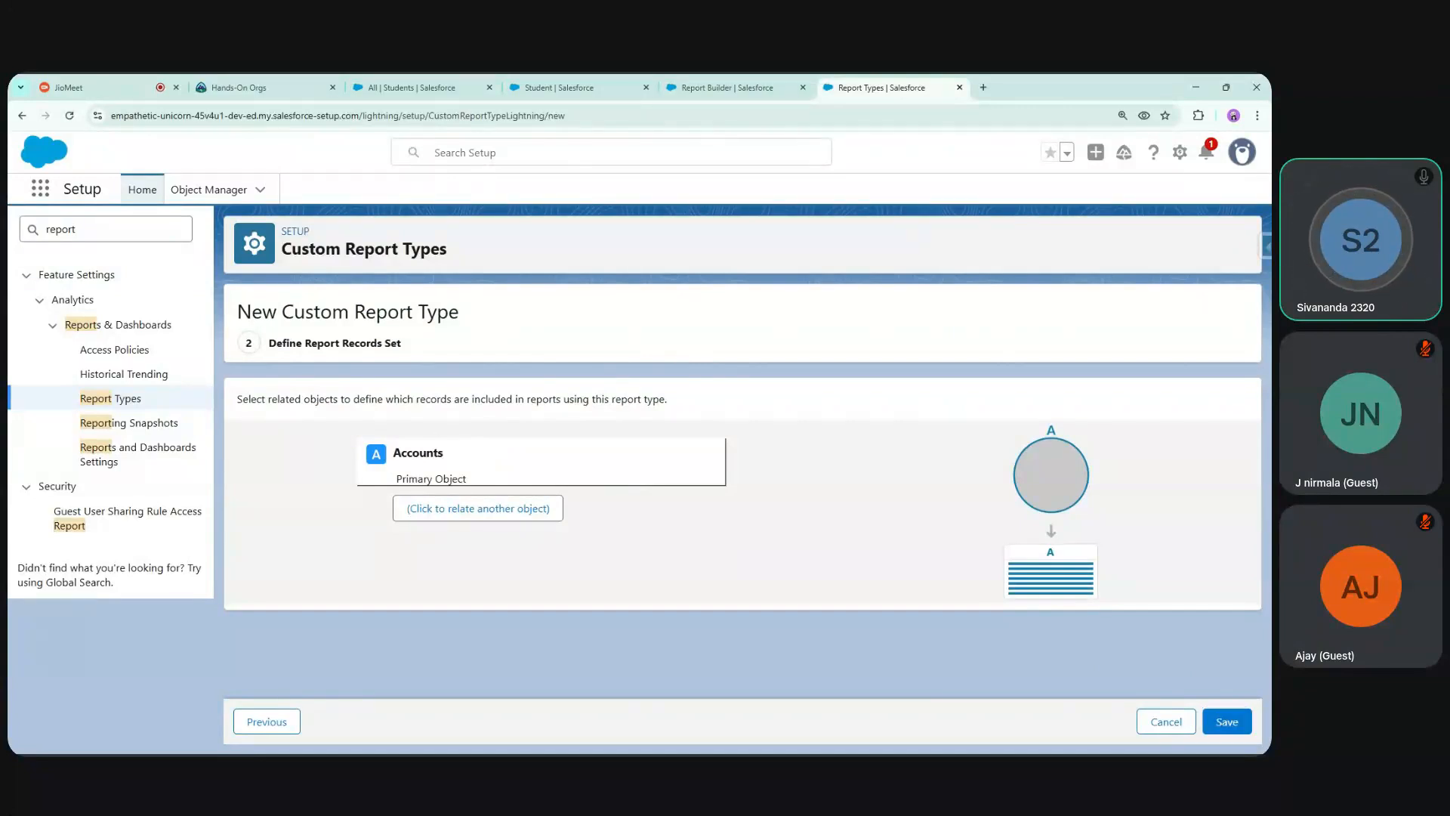
Relate Opportunities to the primary object Accounts as object B
{"action": "left_click_drag", "start_coordinate": [395, 453], "coordinate": [481, 462]}
{"action": "left_click", "coordinate": [478, 507]}
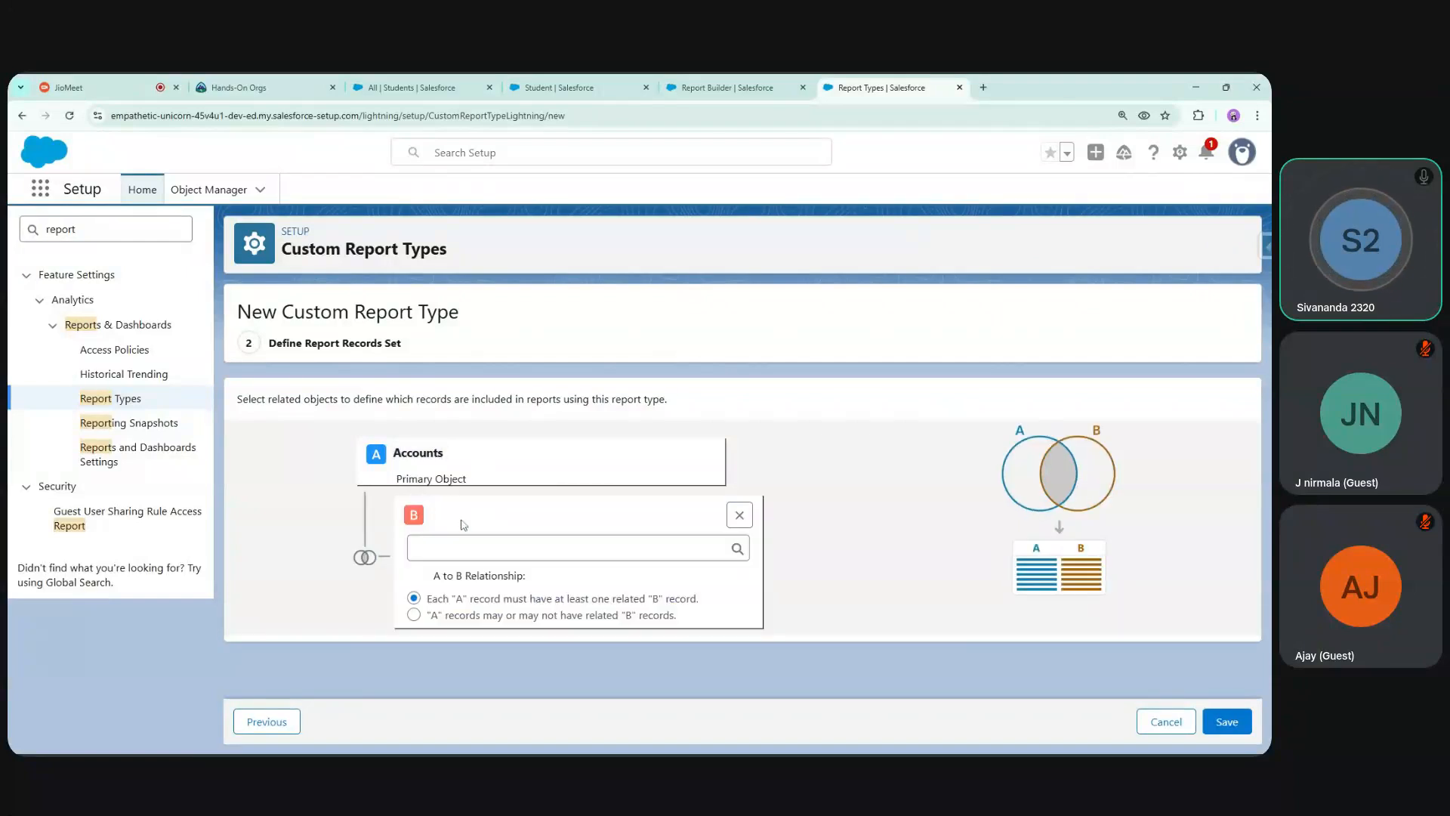
{"action": "left_click", "coordinate": [568, 549]}
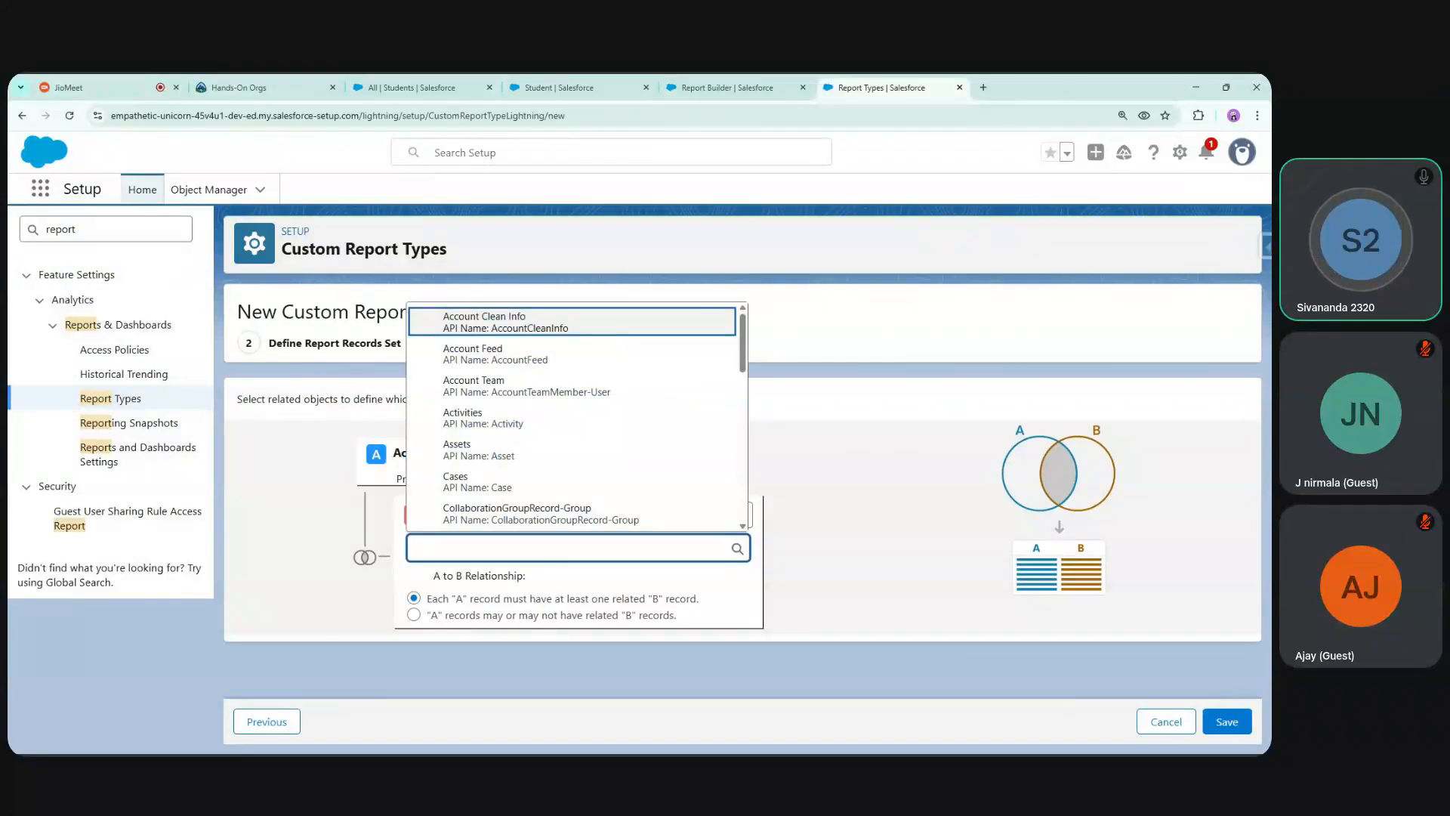
{"action": "type", "text": "oppo"}
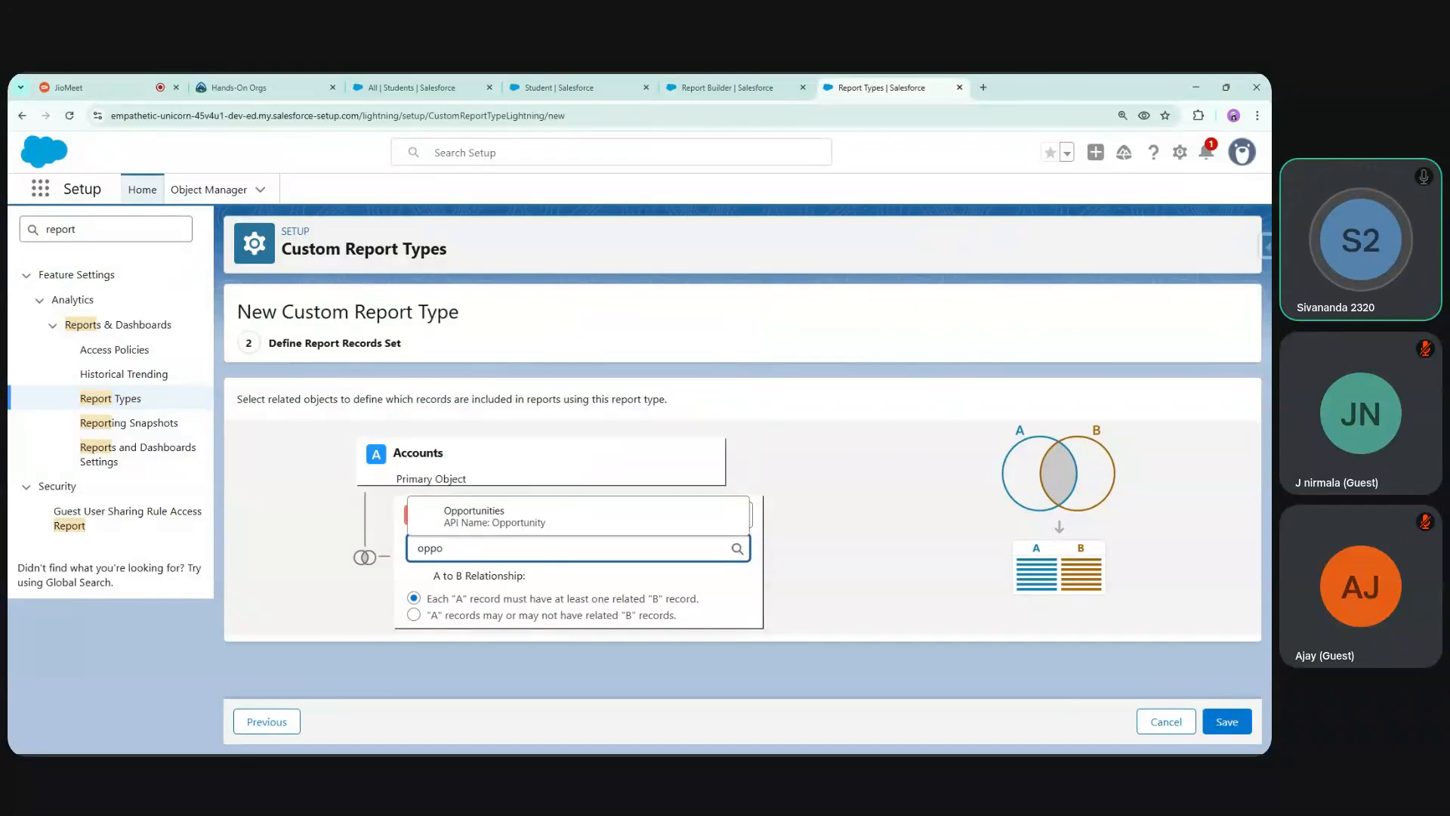
{"action": "left_click", "coordinate": [498, 517]}
{"action": "left_click", "coordinate": [965, 589]}
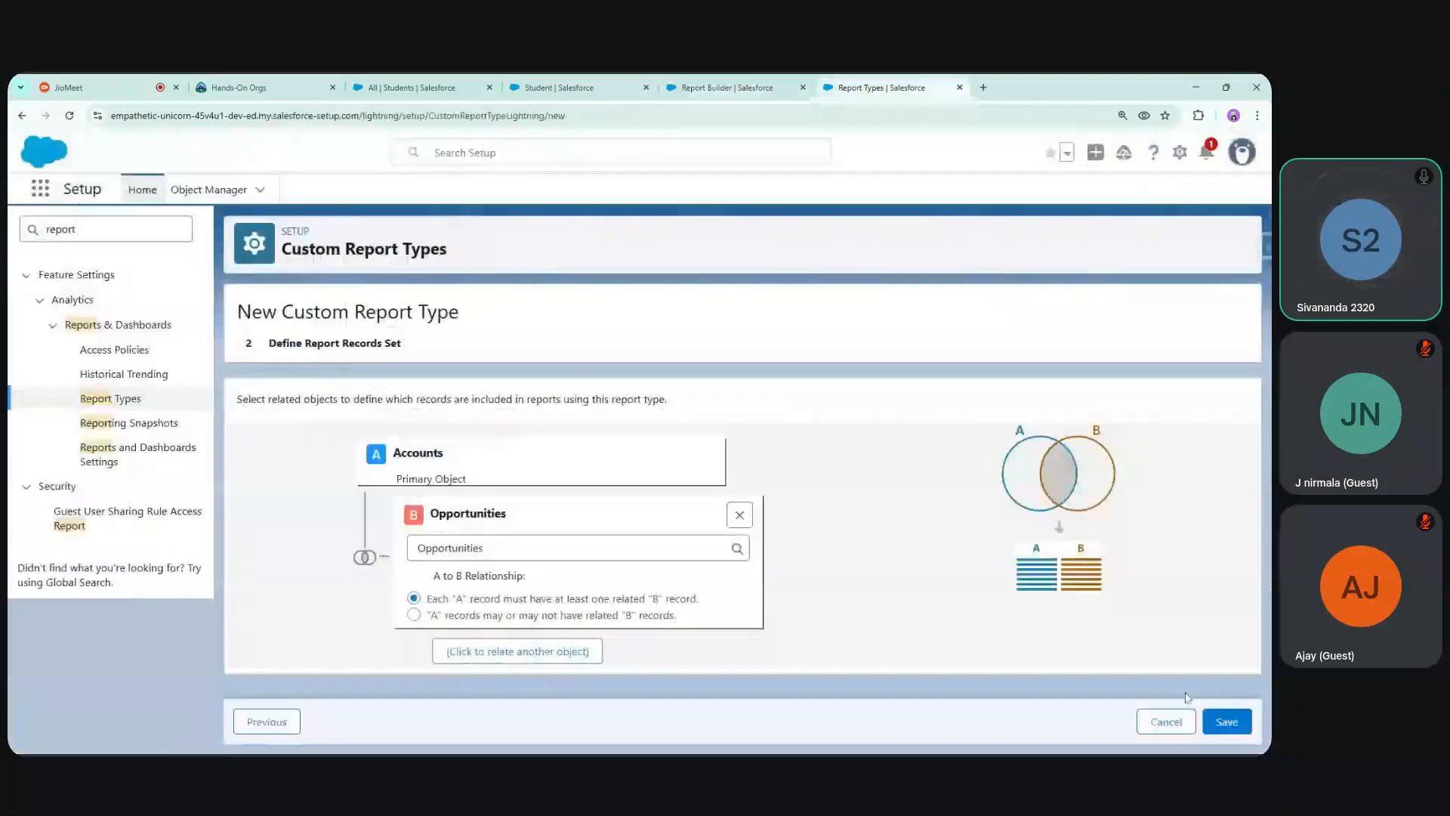
Compare the Other Reports list in the report creation dialog with the A to B relationship option requiring at least one related record
{"action": "left_click", "coordinate": [748, 87]}
{"action": "left_click", "coordinate": [871, 88]}
{"action": "left_click", "coordinate": [725, 87]}
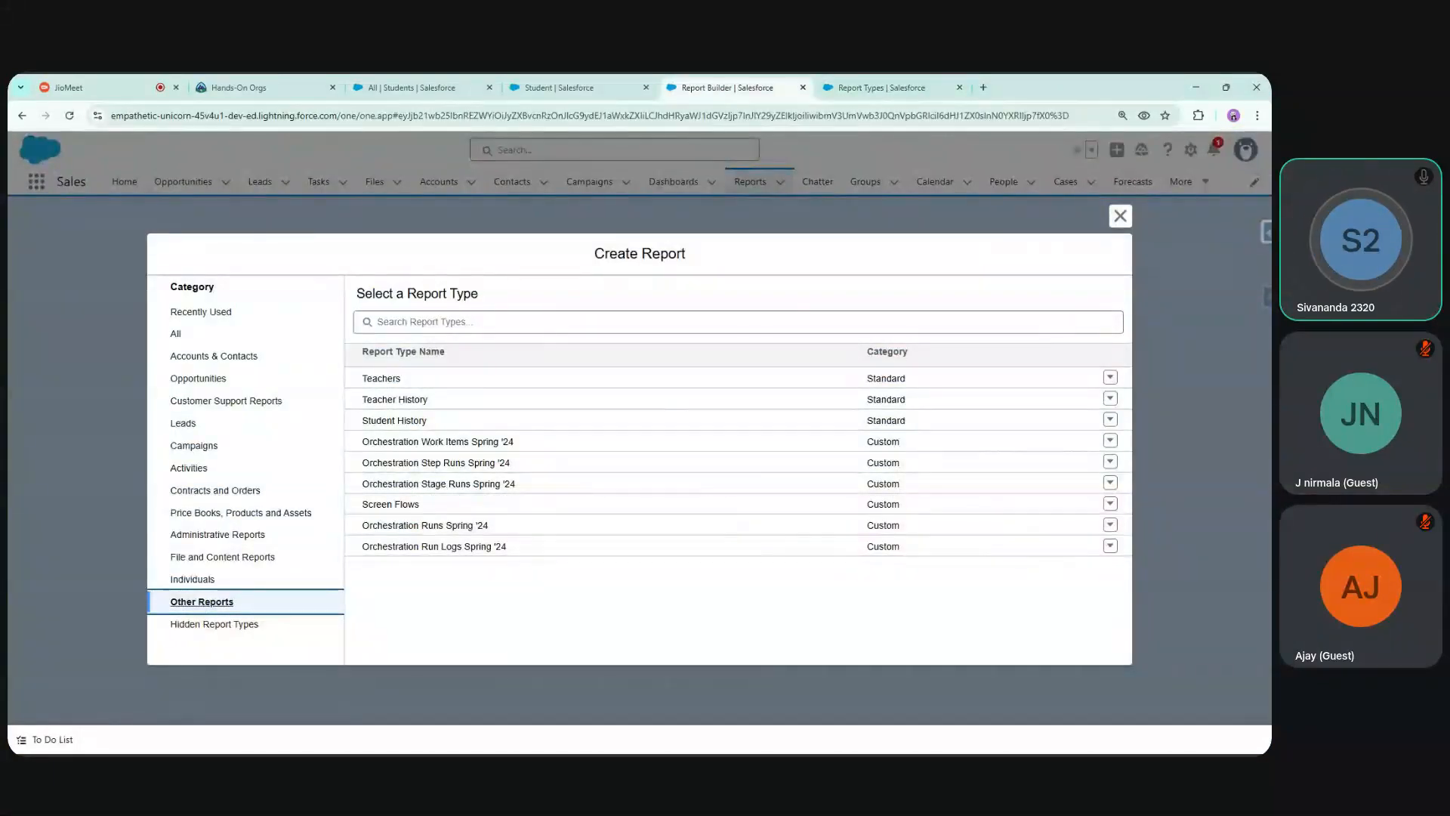
{"action": "key", "text": "ctrl+Tab"}
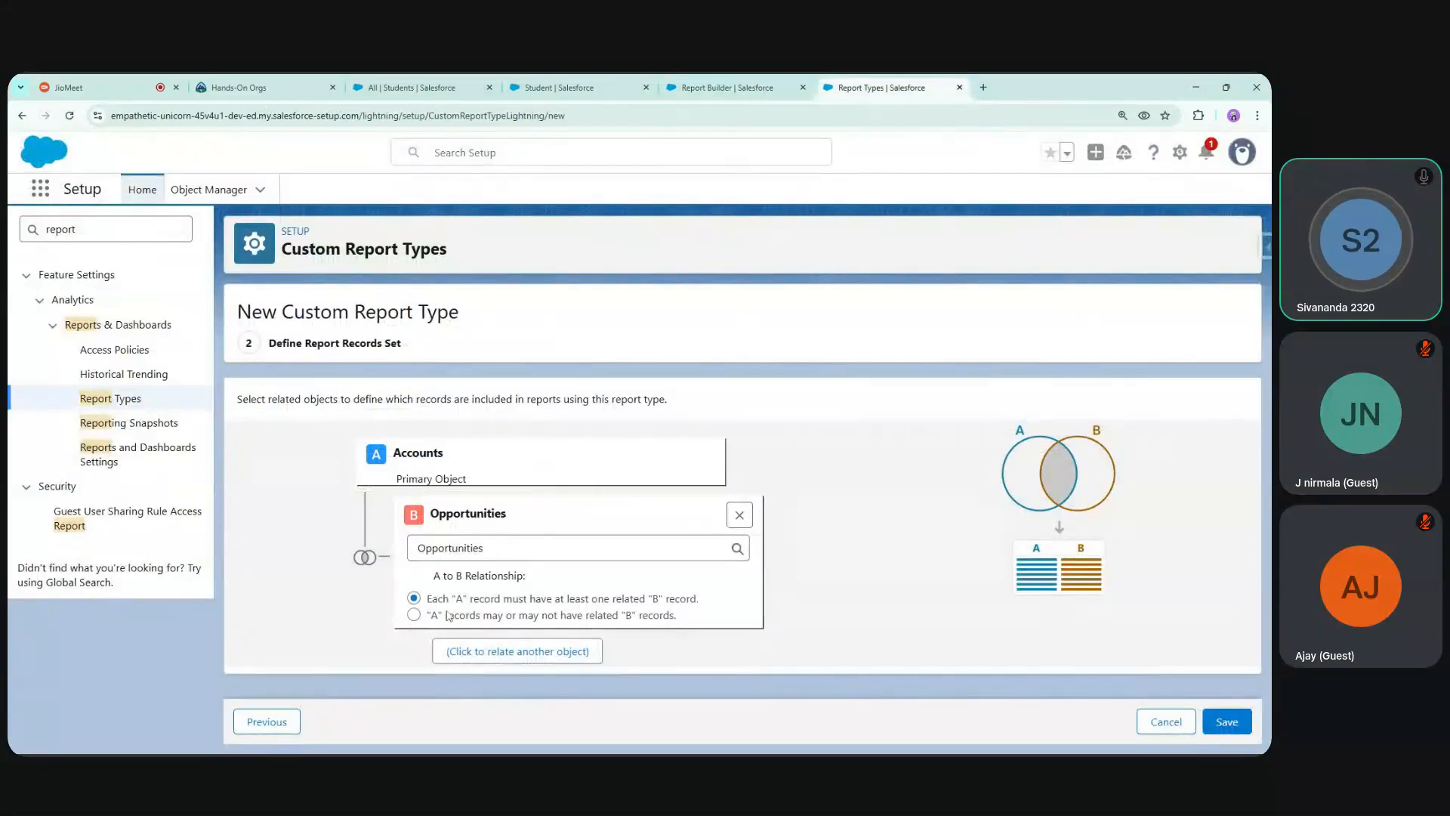
{"action": "left_click_drag", "start_coordinate": [425, 599], "coordinate": [708, 604]}
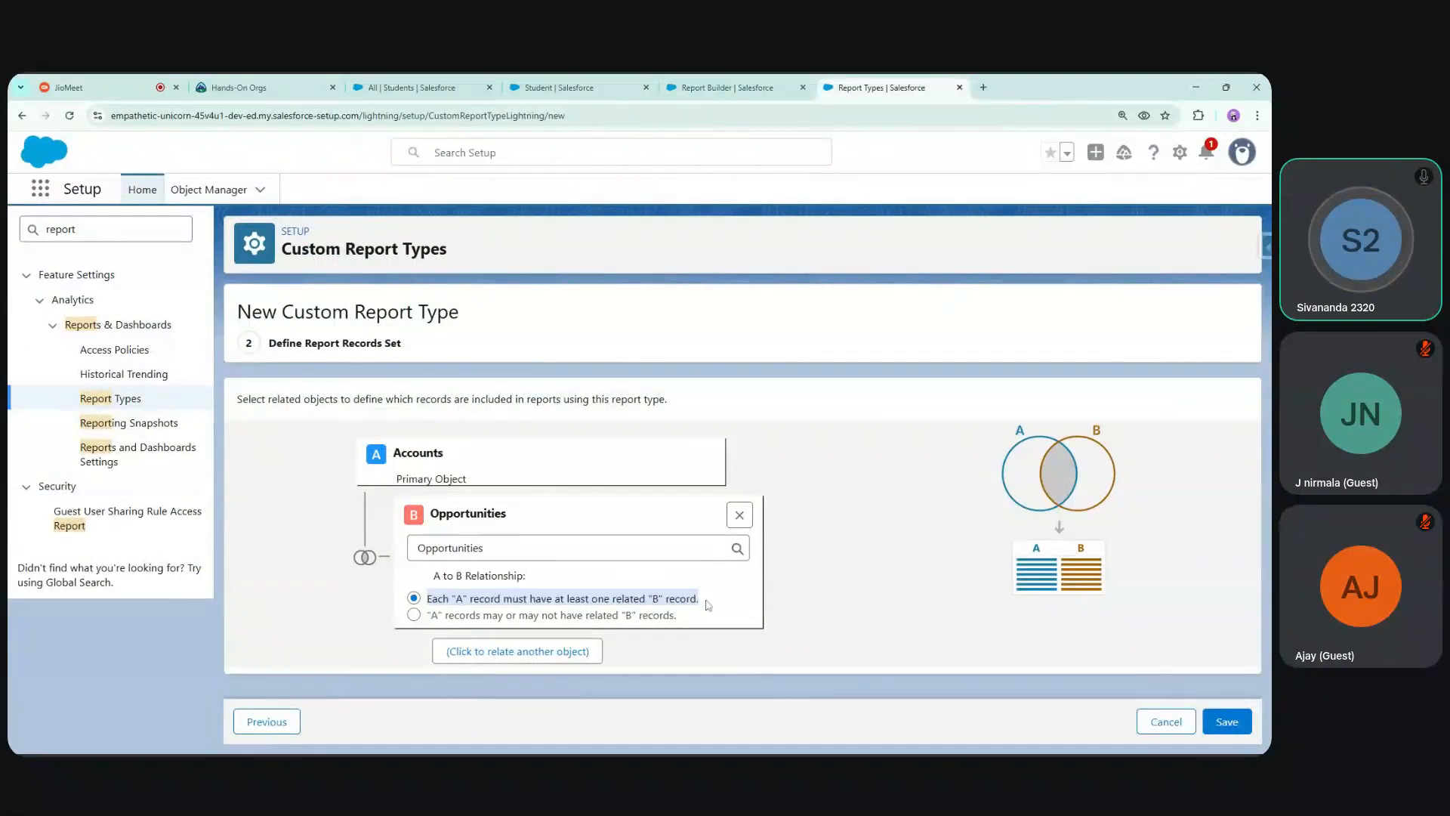
{"action": "left_click", "coordinate": [714, 85]}
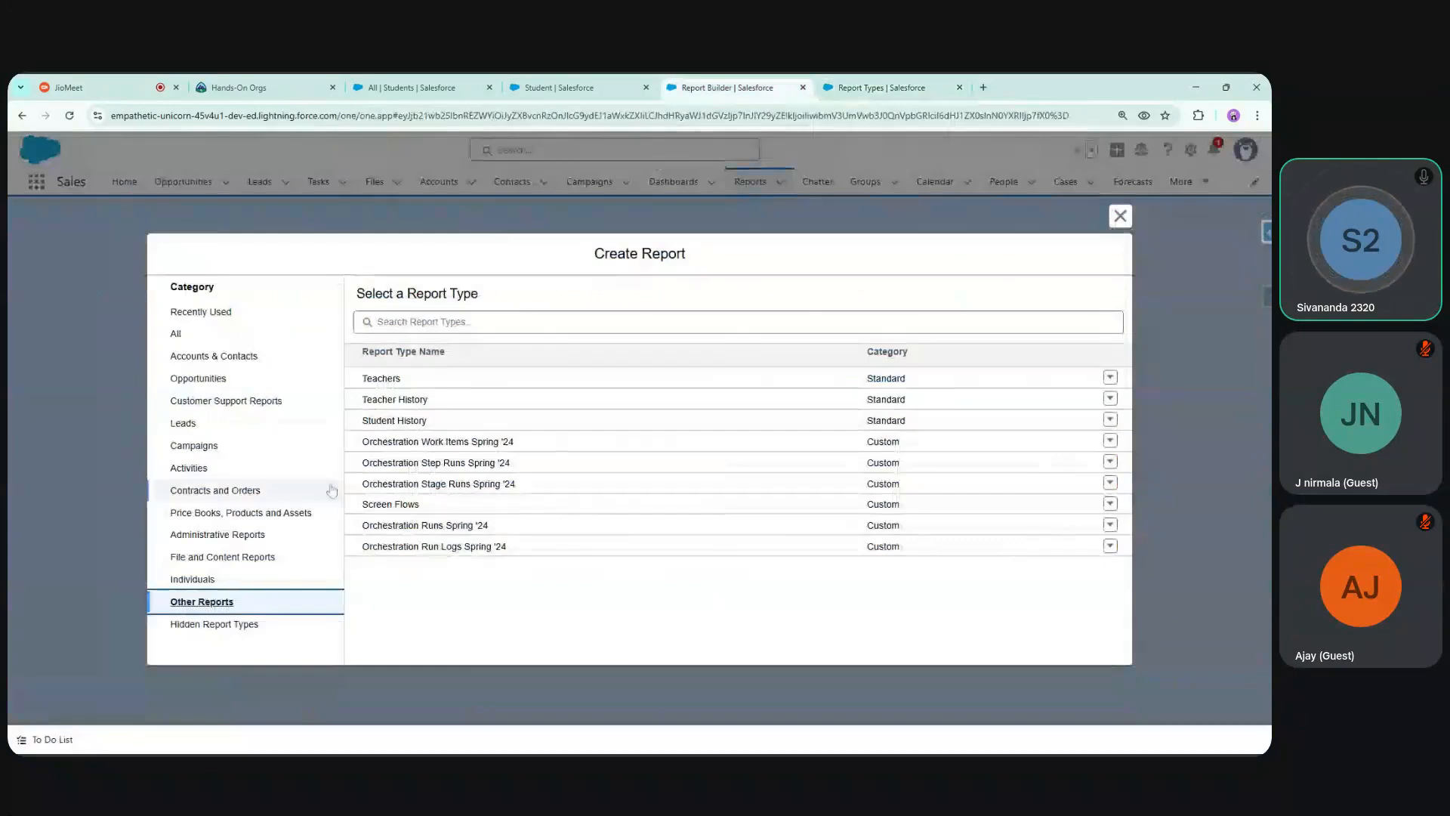
{"action": "left_click", "coordinate": [879, 88]}
{"action": "left_click", "coordinate": [725, 87]}
{"action": "left_click", "coordinate": [904, 89]}
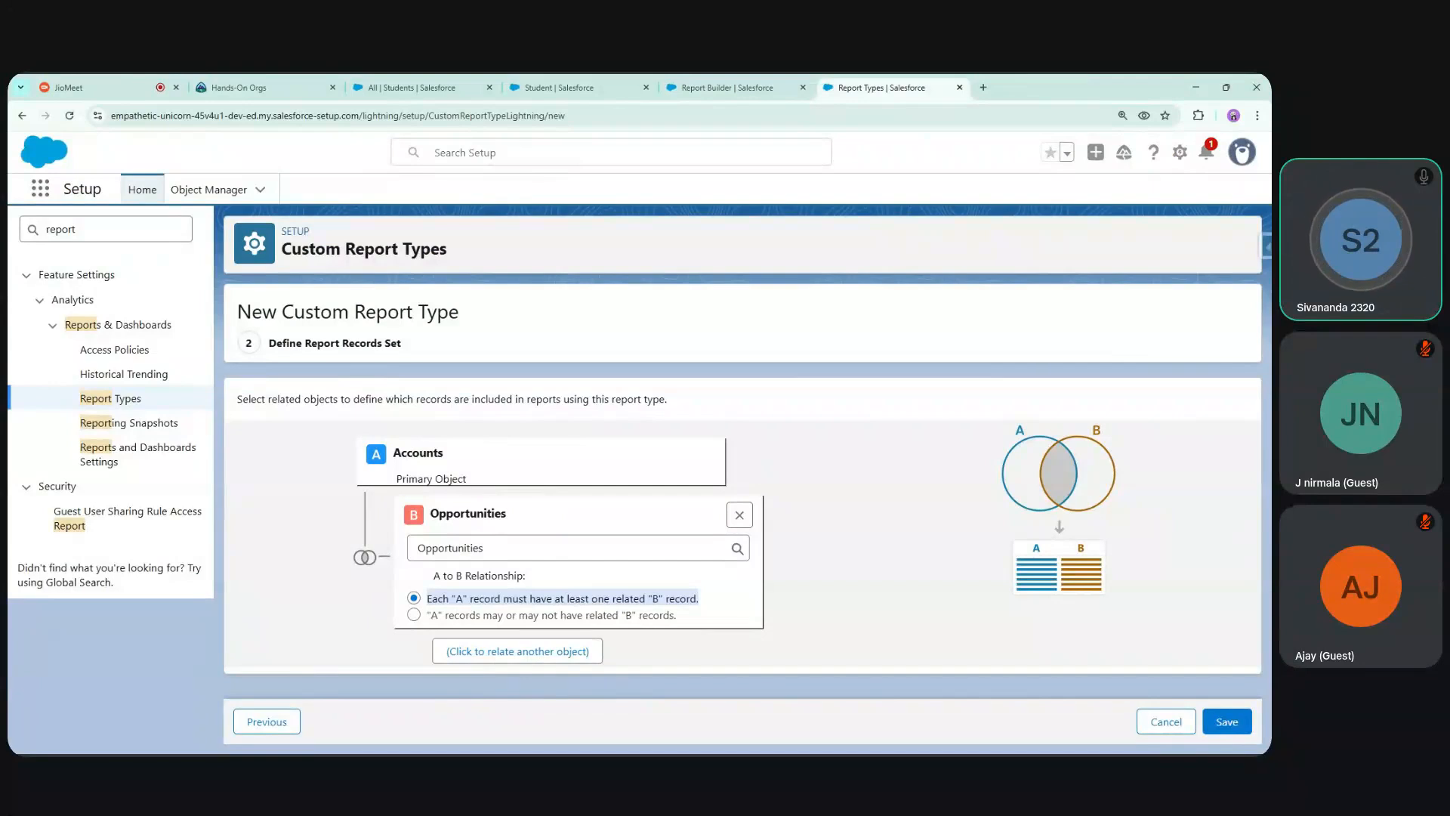
{"action": "left_click", "coordinate": [475, 600]}
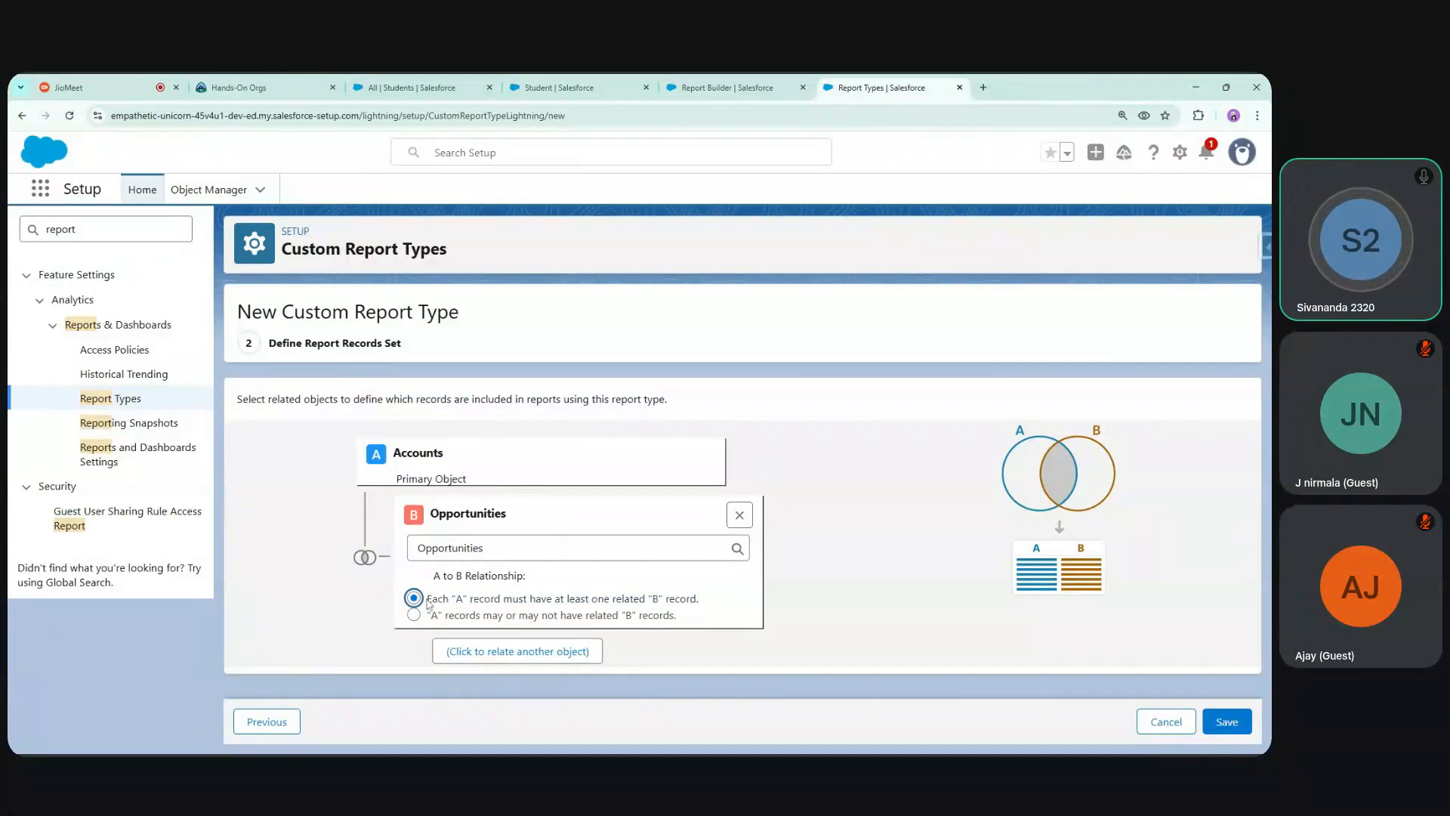
{"action": "left_click_drag", "start_coordinate": [434, 602], "coordinate": [511, 604]}
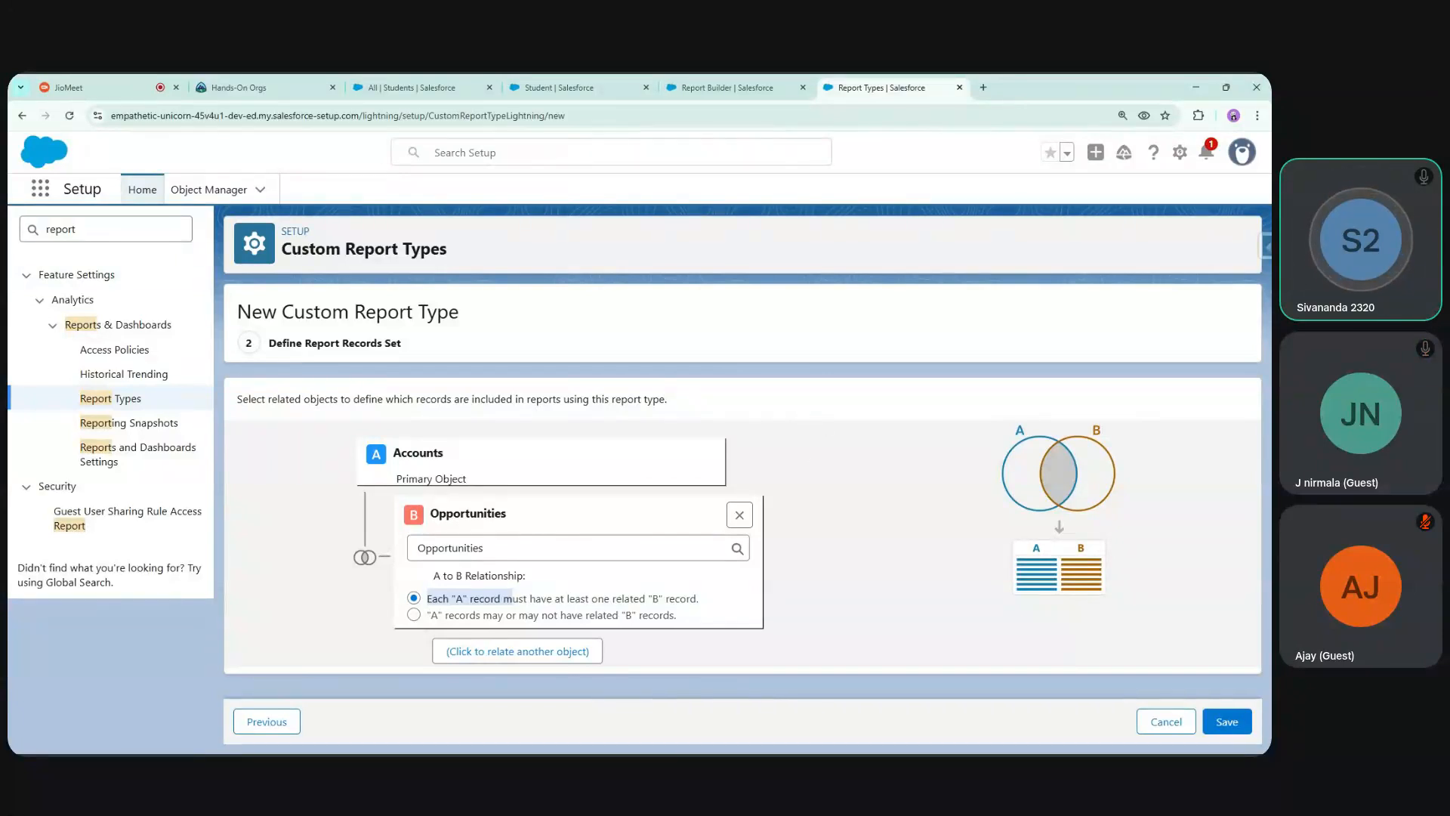
{"action": "left_click", "coordinate": [795, 455]}
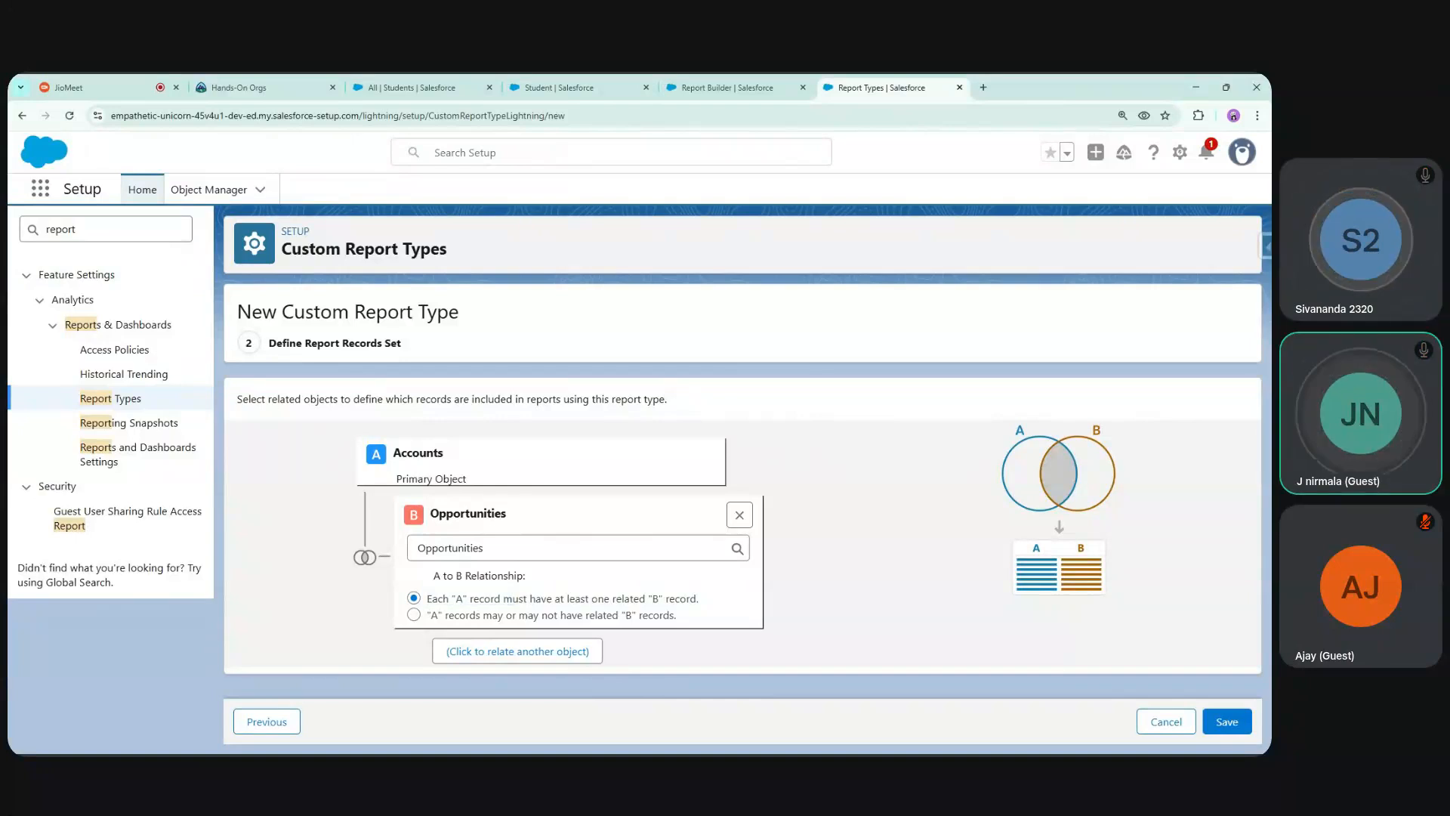
Try the A to B relationship where A records may or may not have related B records, and restore the at-least-one-record option
{"action": "left_click", "coordinate": [415, 615]}
{"action": "left_click_drag", "start_coordinate": [438, 618], "coordinate": [678, 620]}
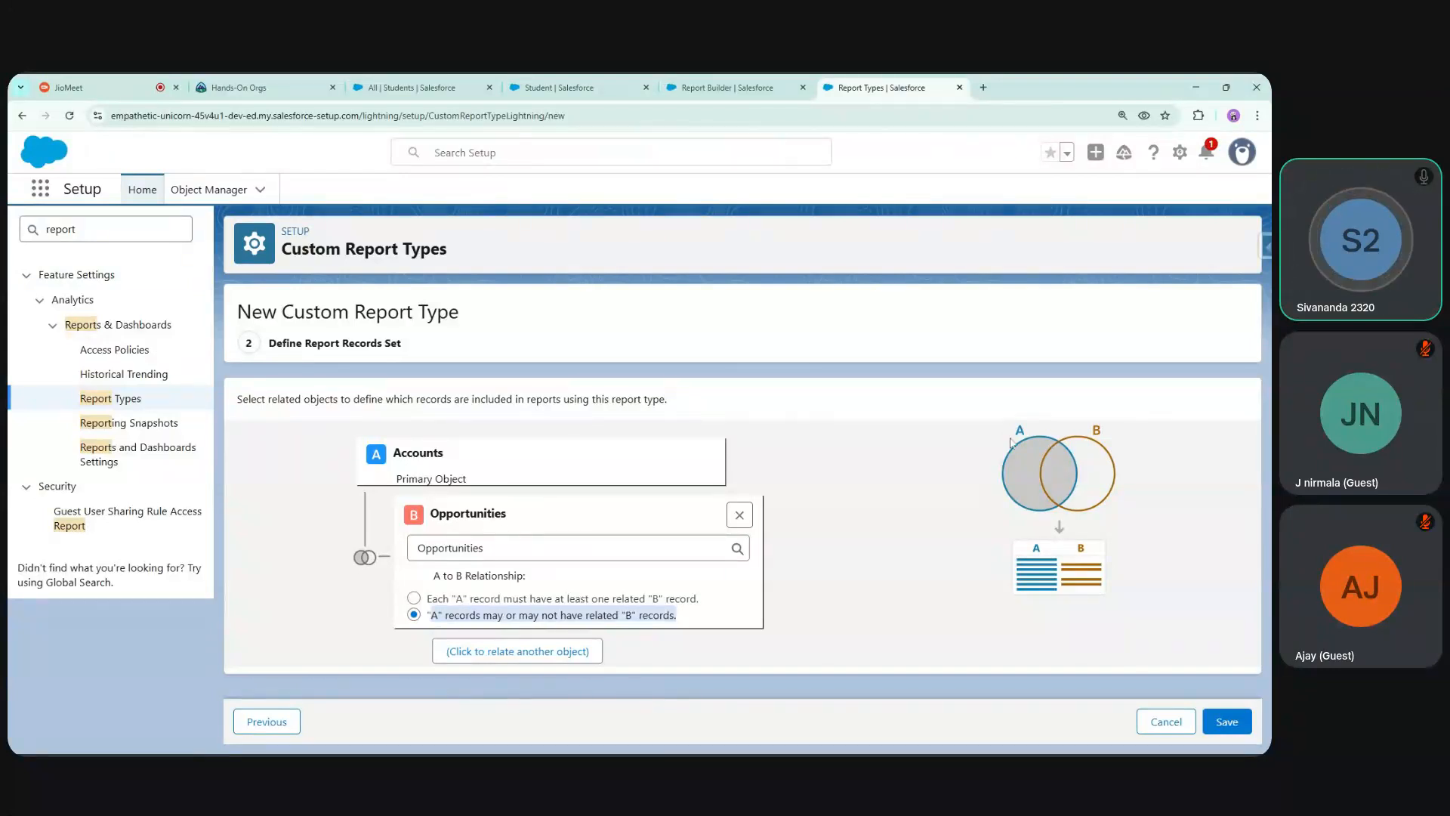
{"action": "left_click", "coordinate": [438, 620]}
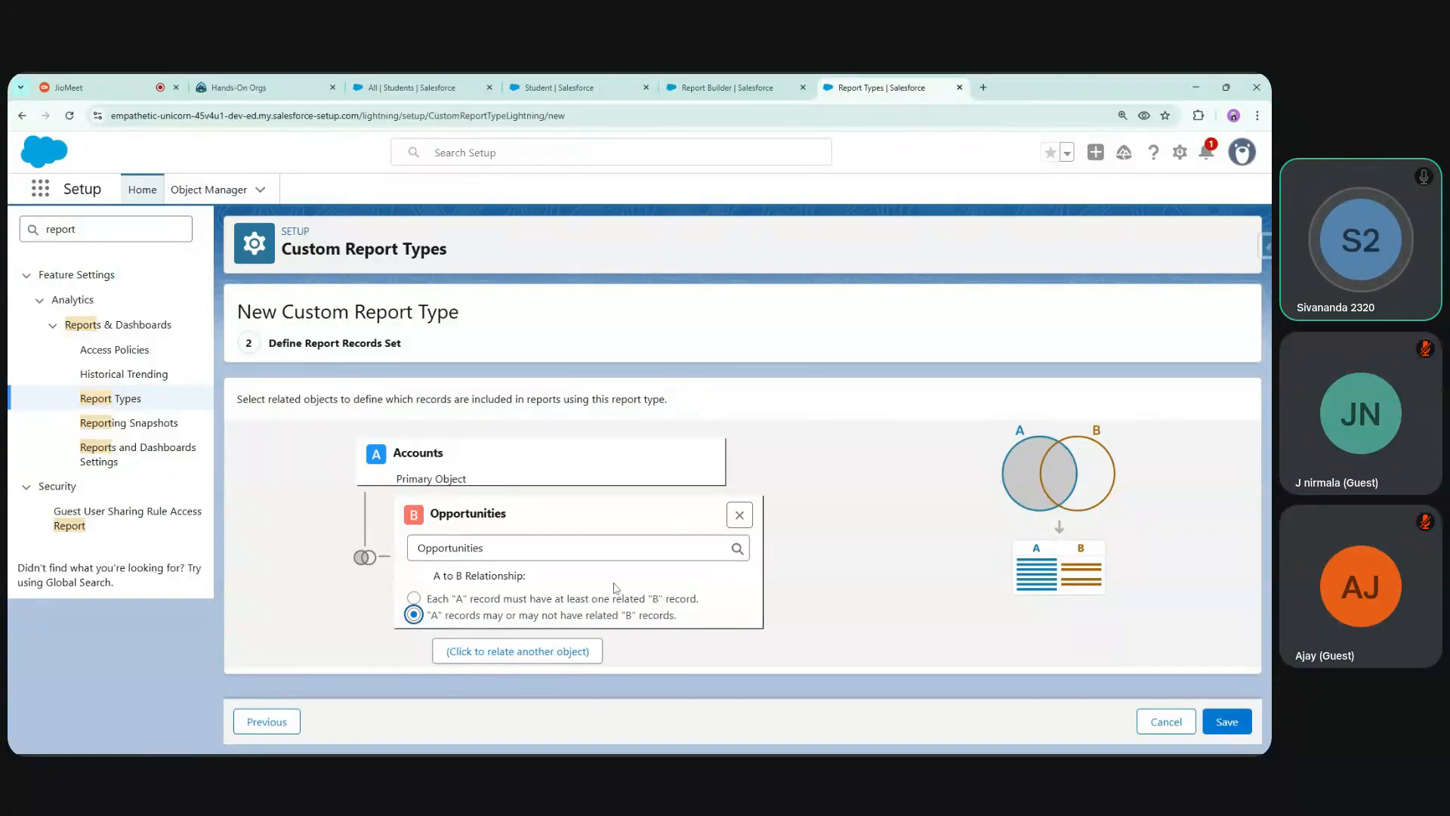
{"action": "left_click", "coordinate": [435, 600]}
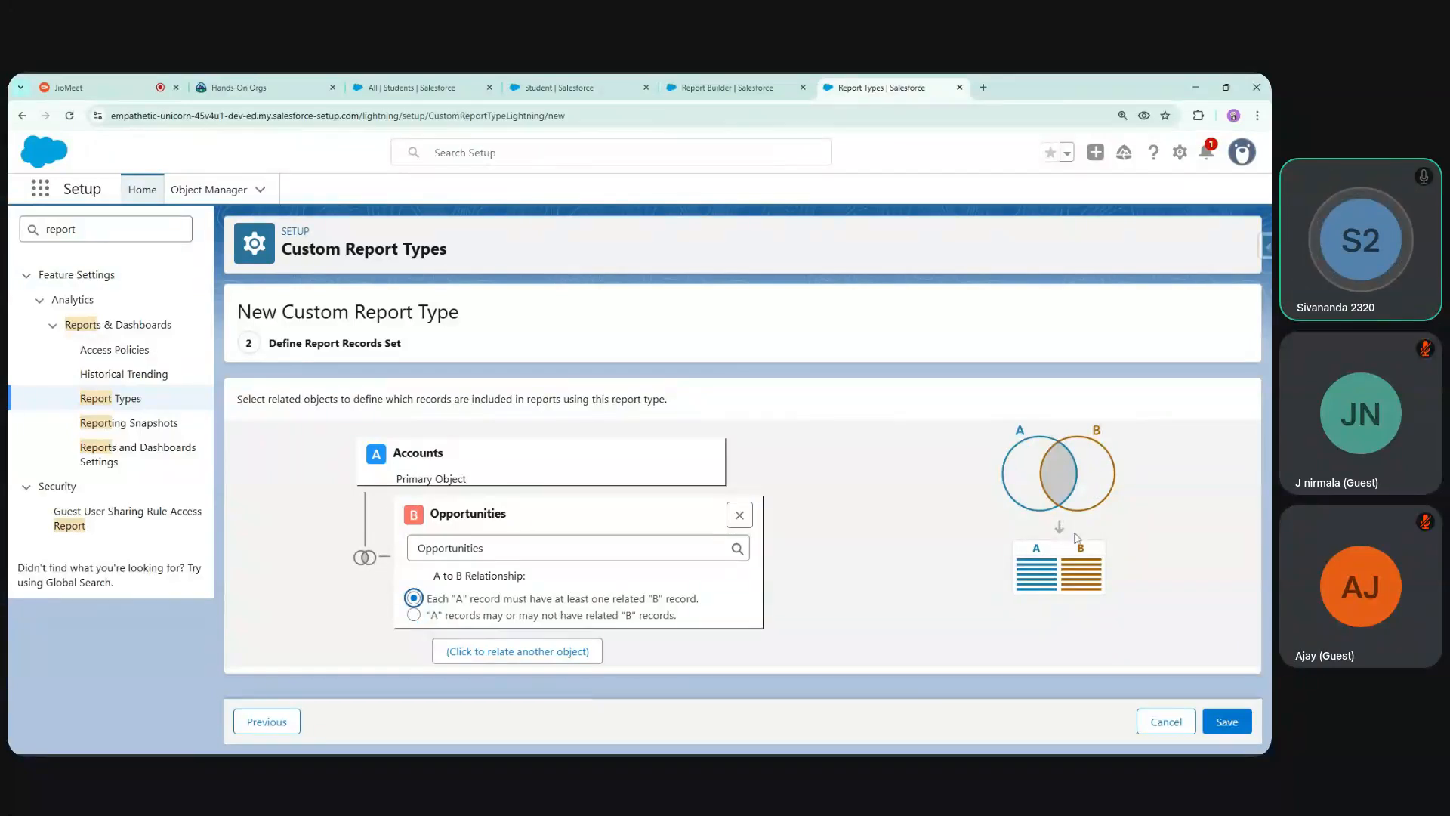
Relate another object beneath Opportunities, looking for quotes among the available objects, and choose Orders as object C
{"action": "left_click", "coordinate": [512, 660]}
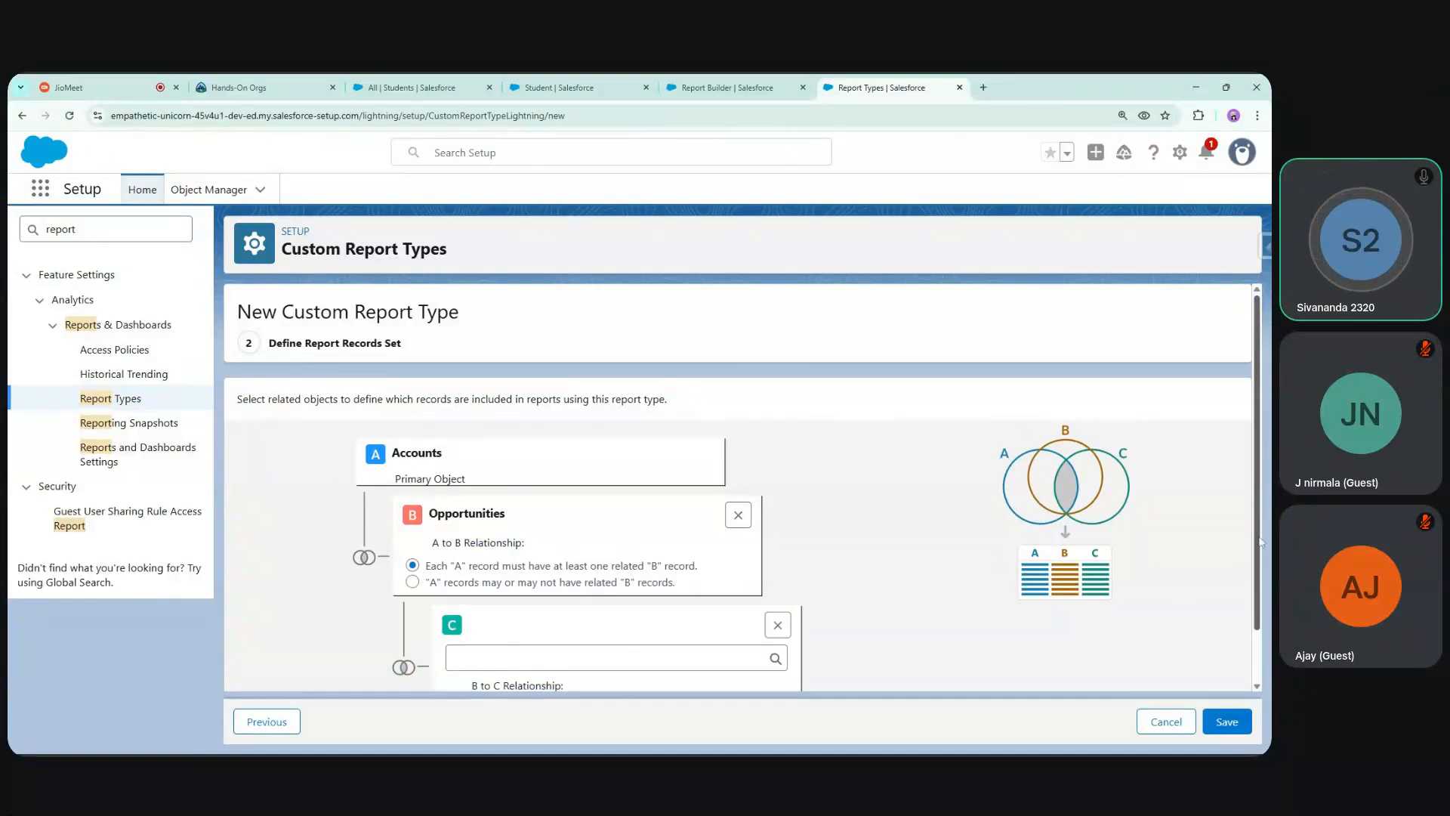
{"action": "scroll", "coordinate": [1266, 622], "scroll_direction": "down", "scroll_amount": 2}
{"action": "left_click", "coordinate": [528, 605]}
{"action": "left_click_drag", "start_coordinate": [782, 478], "coordinate": [790, 534]}
{"action": "left_click", "coordinate": [718, 597]}
{"action": "type", "text": "qu"}
{"action": "key", "text": "BackSpace"}
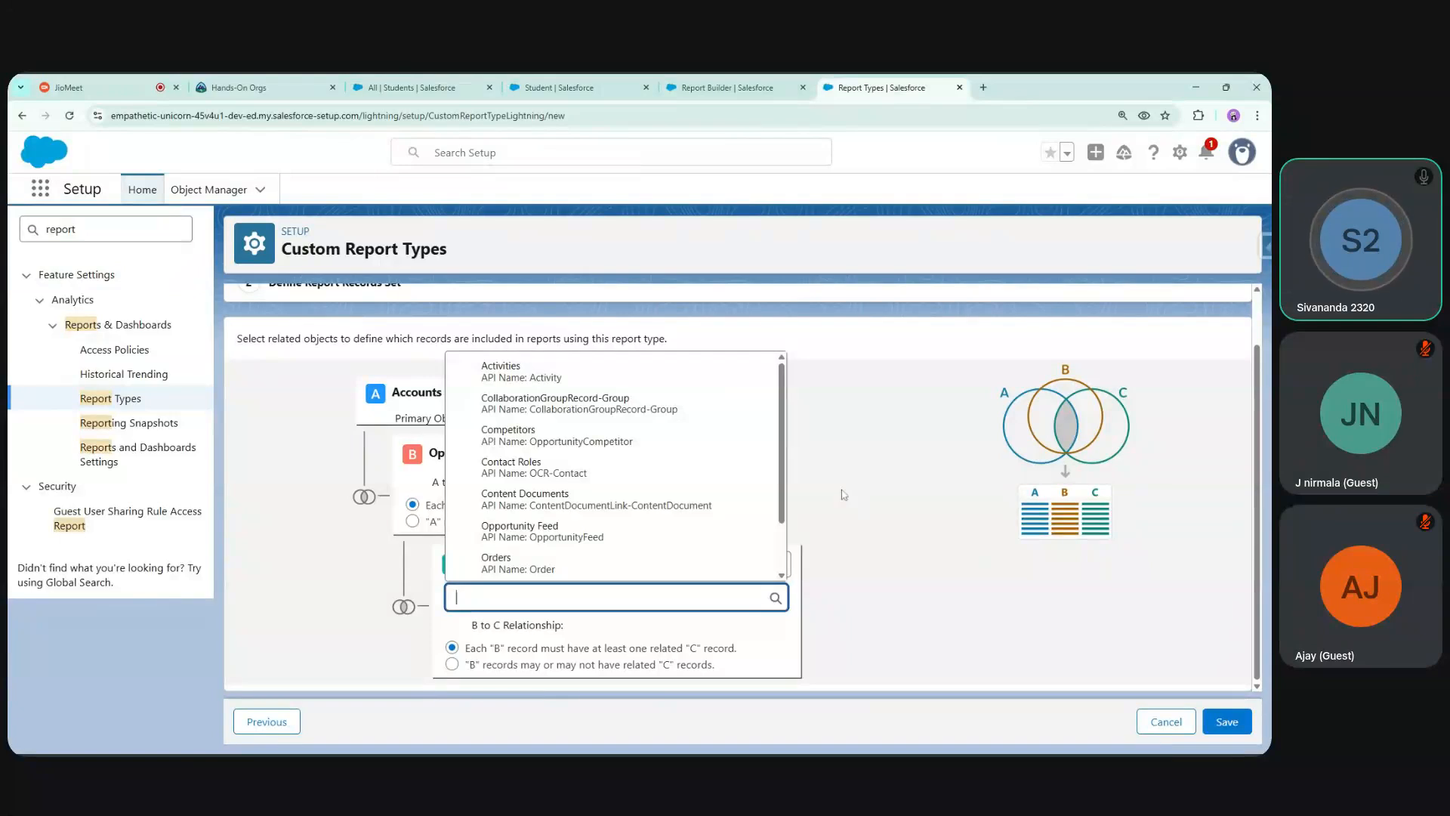
{"action": "left_click_drag", "start_coordinate": [782, 498], "coordinate": [781, 542]}
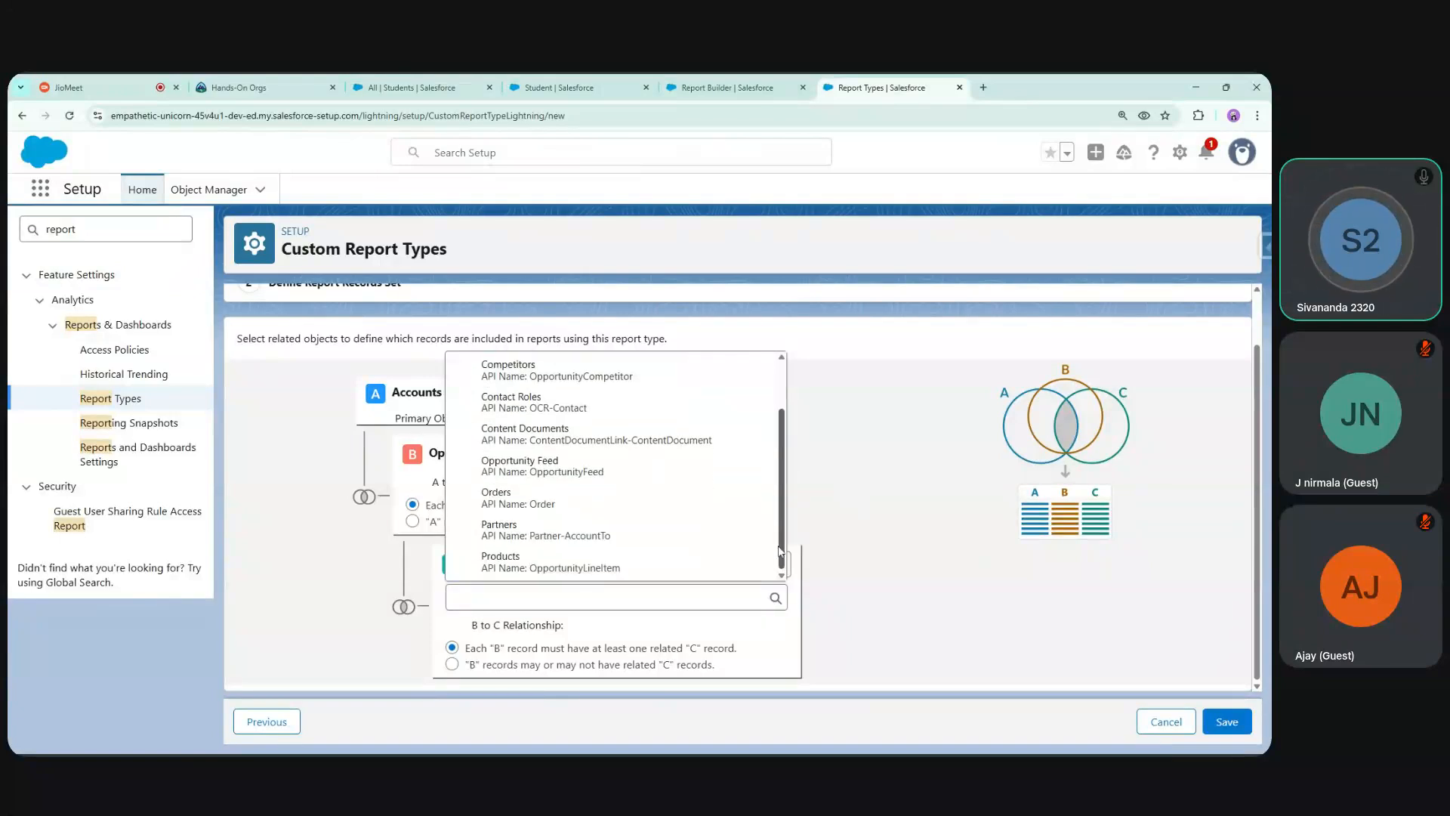
{"action": "left_click", "coordinate": [687, 500]}
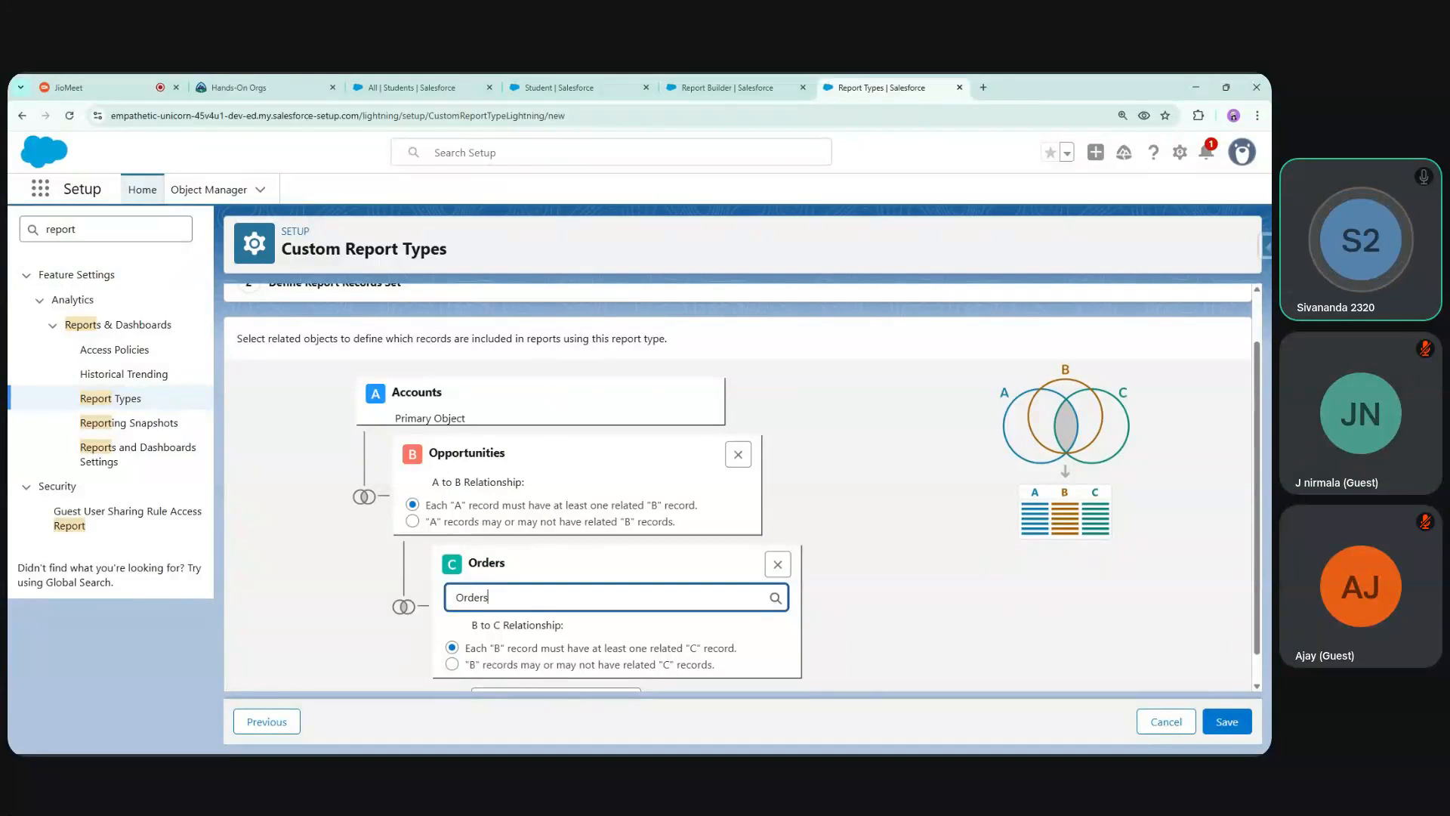
Review the Accounts, Opportunities and Orders relationships, keep at least one related C record required for each B record, and save the report type
{"action": "double_click", "coordinate": [398, 396]}
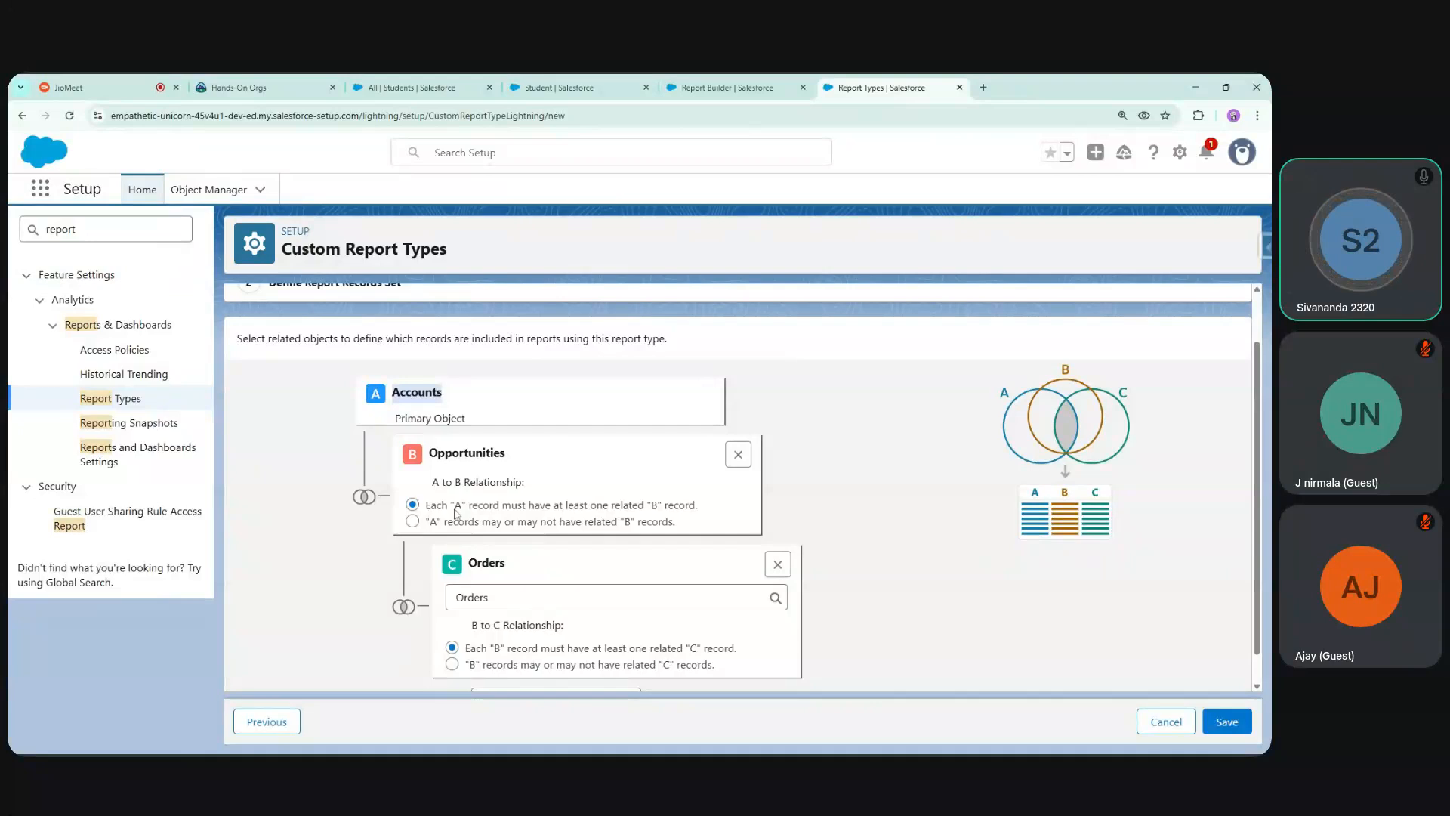
{"action": "left_click_drag", "start_coordinate": [470, 648], "coordinate": [625, 657]}
{"action": "left_click", "coordinate": [745, 651]}
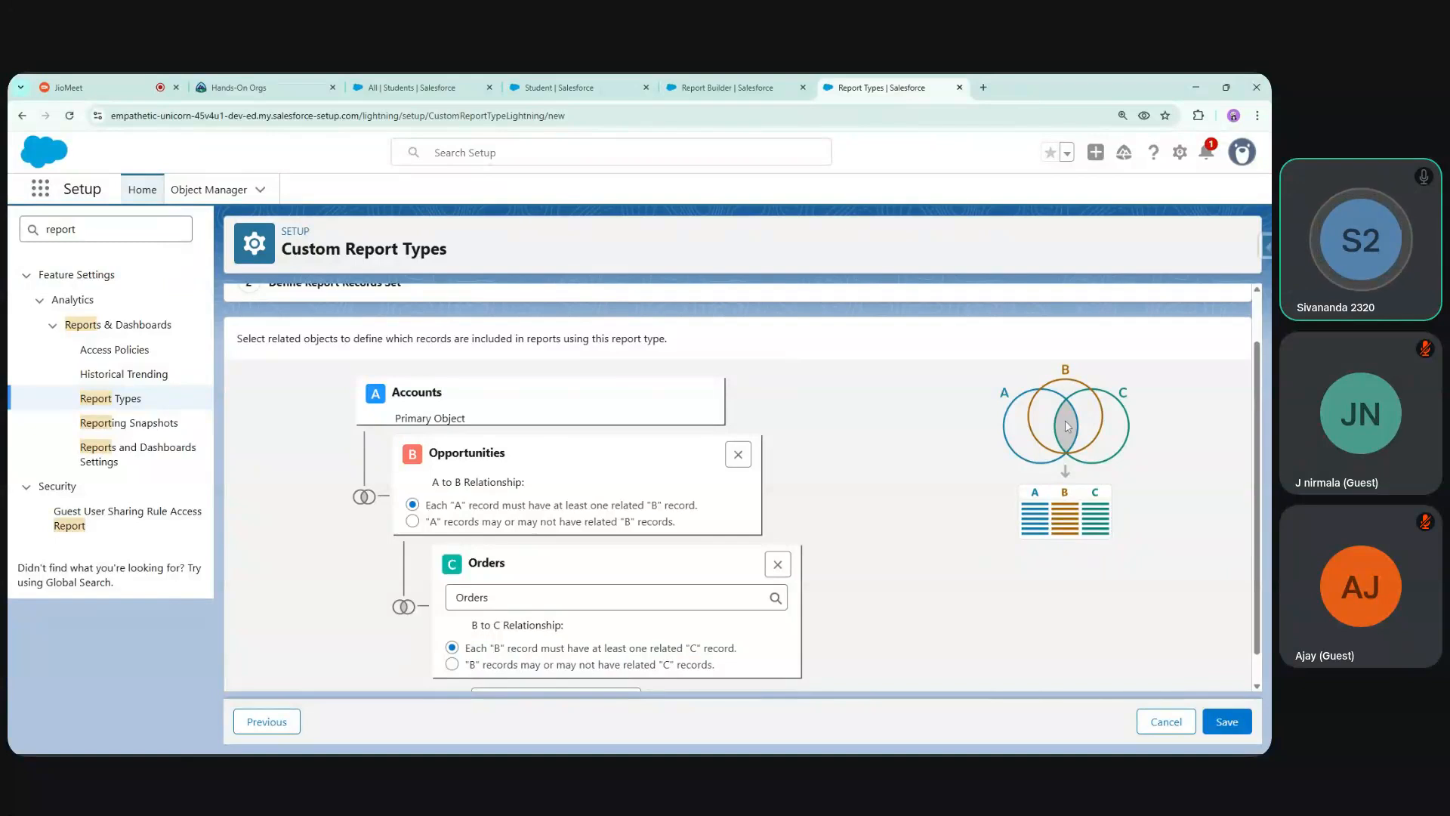
{"action": "scroll", "coordinate": [974, 664], "scroll_direction": "down", "scroll_amount": 1}
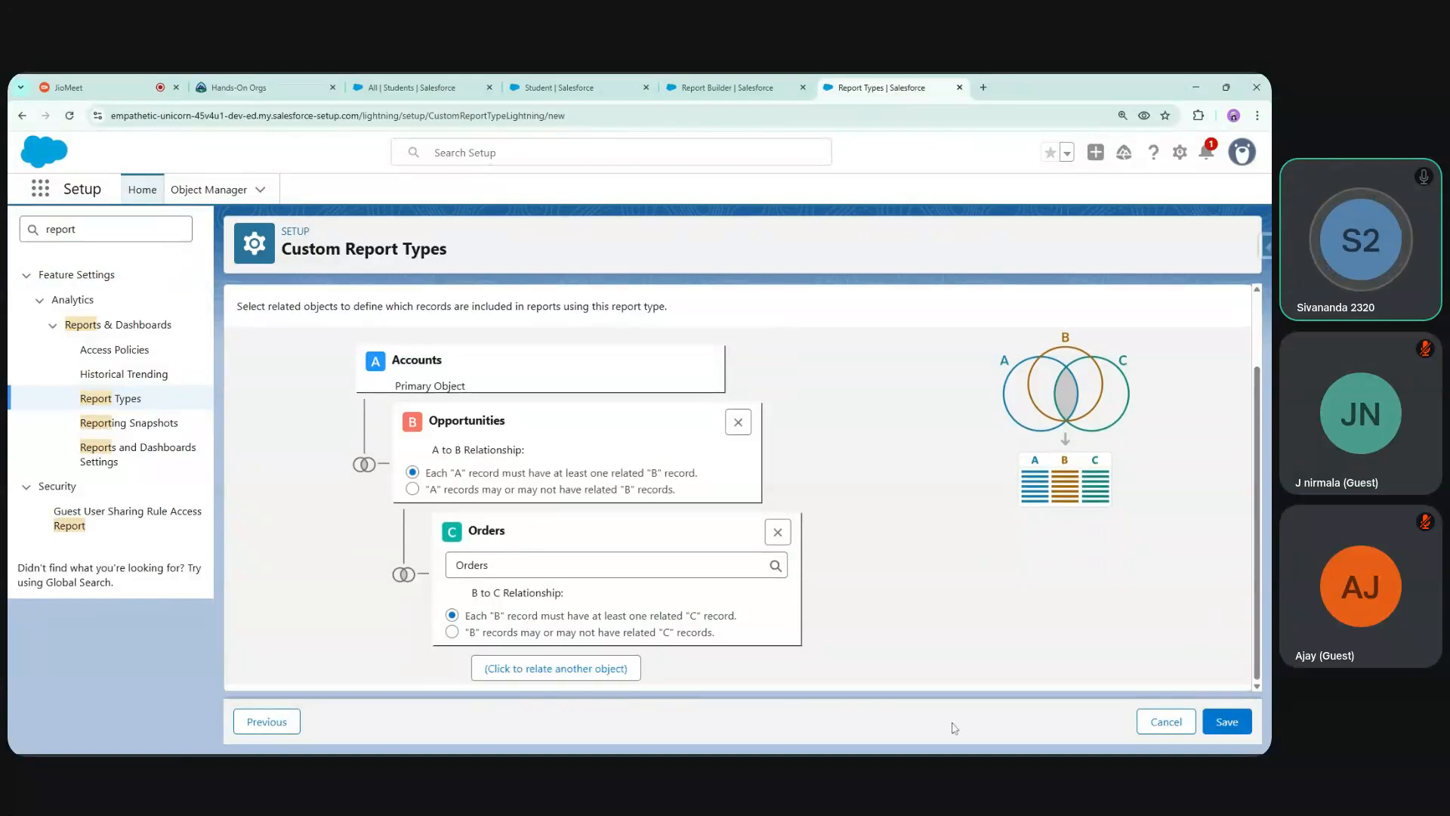
{"action": "left_click", "coordinate": [1212, 722]}
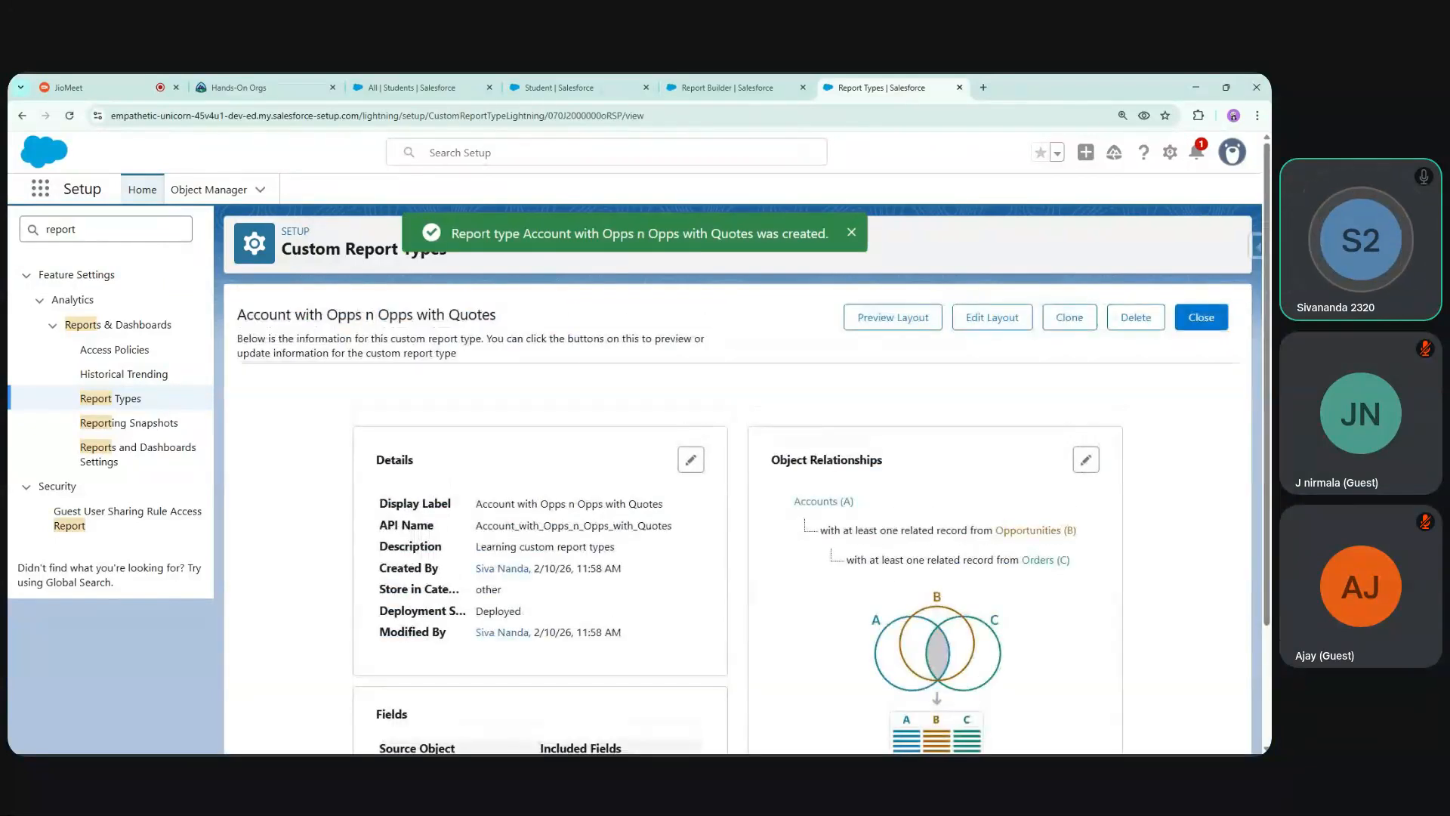
Edit the report type's details and change its display label to "Account with Opps n Opps with Orders"
{"action": "left_click", "coordinate": [691, 460]}
{"action": "left_click", "coordinate": [399, 517]}
{"action": "double_click", "coordinate": [401, 517]}
{"action": "type", "text": "ORd"}
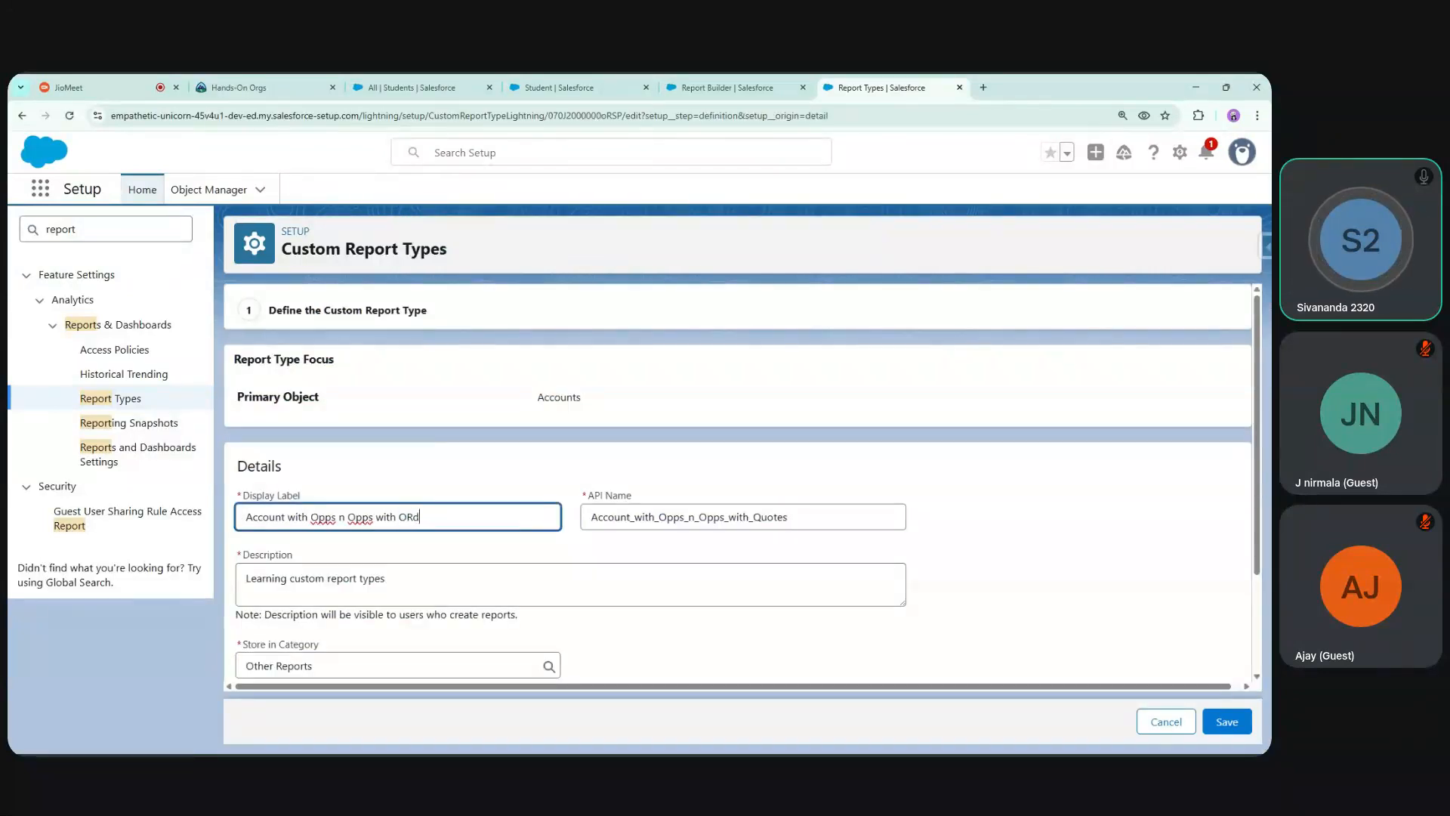
{"action": "type", "text": "rders"}
Change the API name to "Account_with_Opps_n_Opps_with_Orders" using the word copied from the display label, and save the report type
{"action": "double_click", "coordinate": [412, 517]}
{"action": "key", "text": "ctrl+c"}
{"action": "left_click_drag", "start_coordinate": [789, 517], "coordinate": [753, 517]}
{"action": "key", "text": "ctrl+v"}
{"action": "left_click_drag", "start_coordinate": [1258, 568], "coordinate": [1270, 660]}
{"action": "left_click", "coordinate": [1226, 721]}
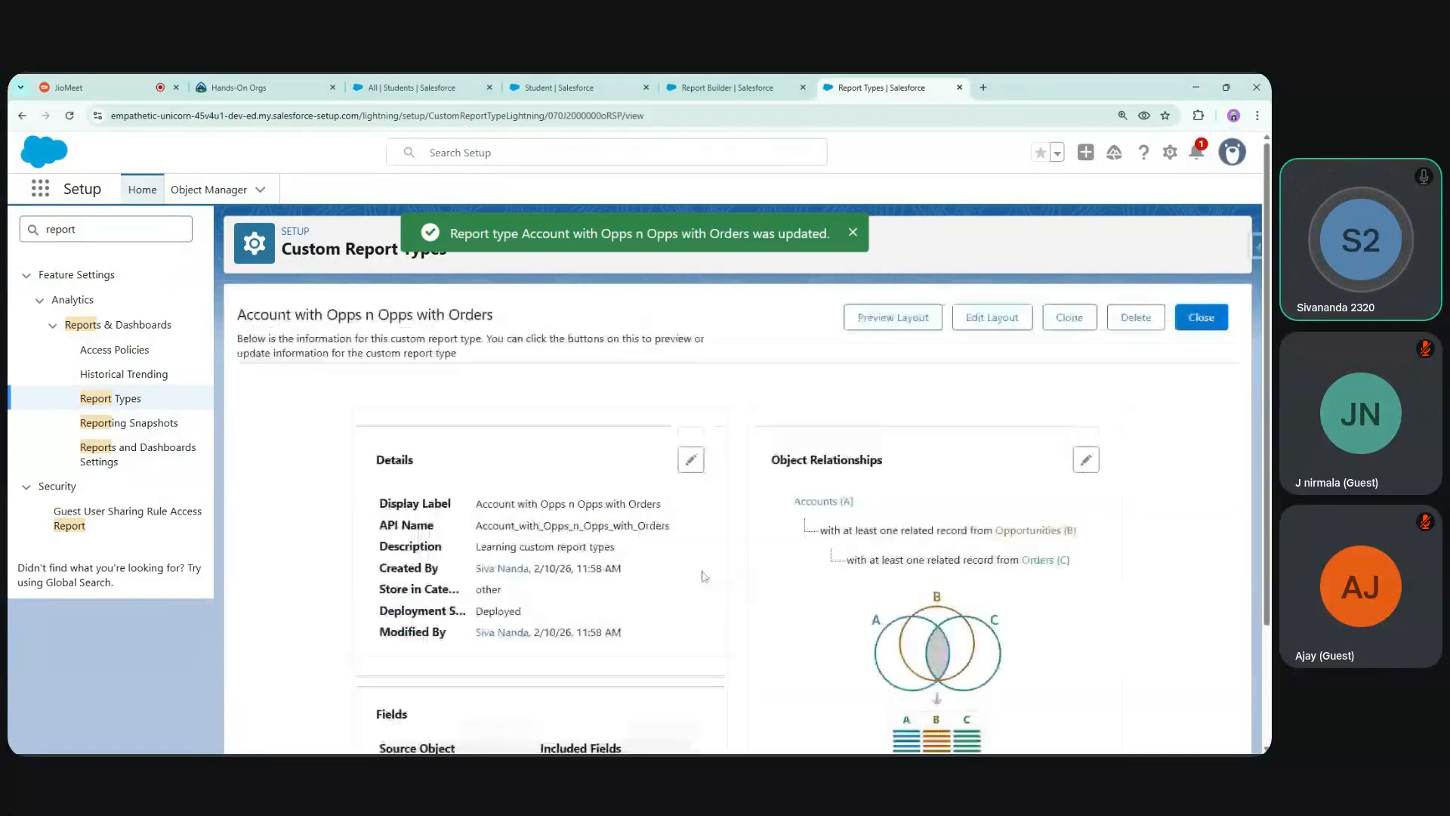
Review the saved report type's object relationships and the included fields for each source object
{"action": "scroll", "coordinate": [1155, 480], "scroll_direction": "down", "scroll_amount": 2}
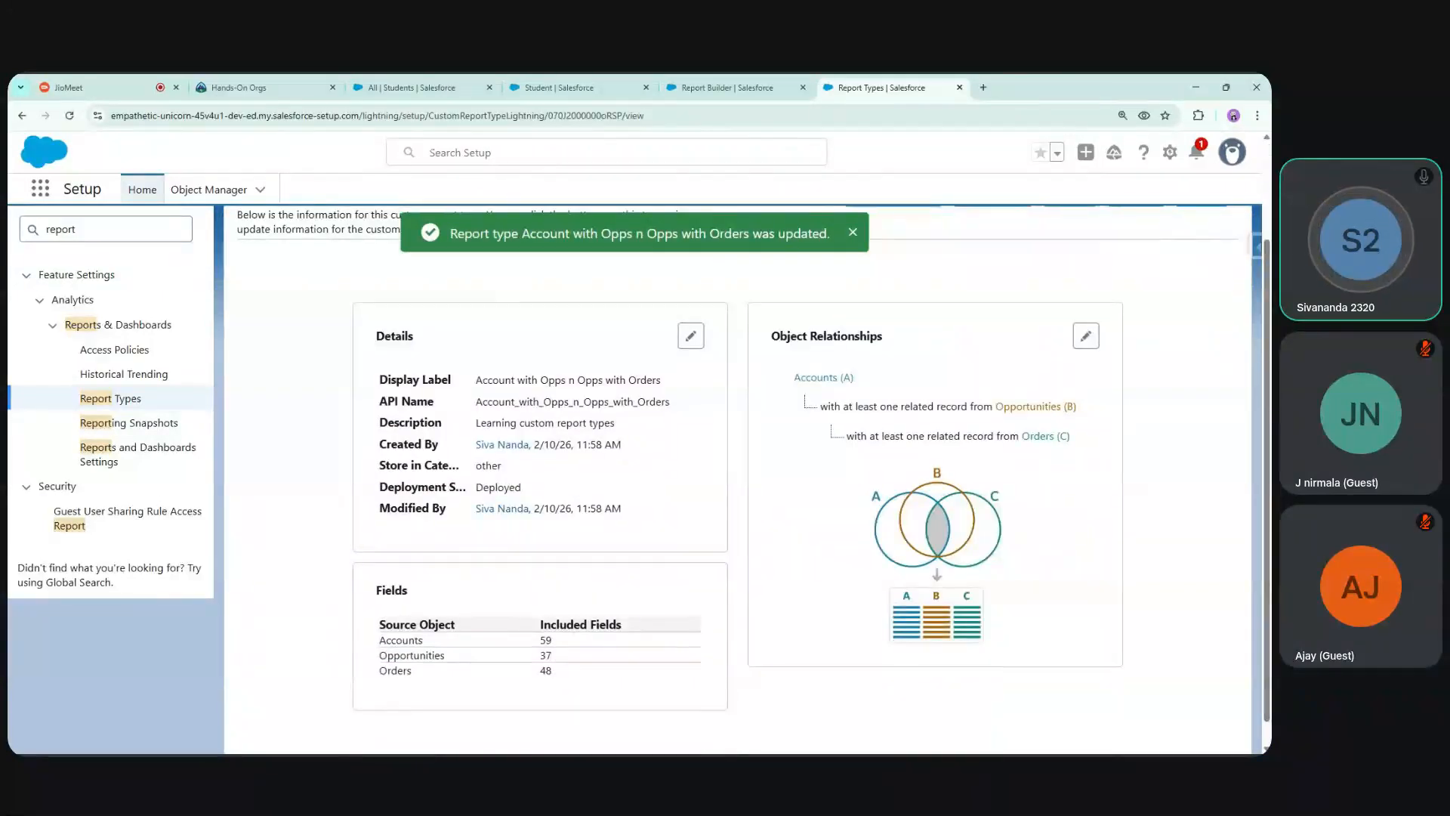
{"action": "left_click_drag", "start_coordinate": [855, 405], "coordinate": [960, 407]}
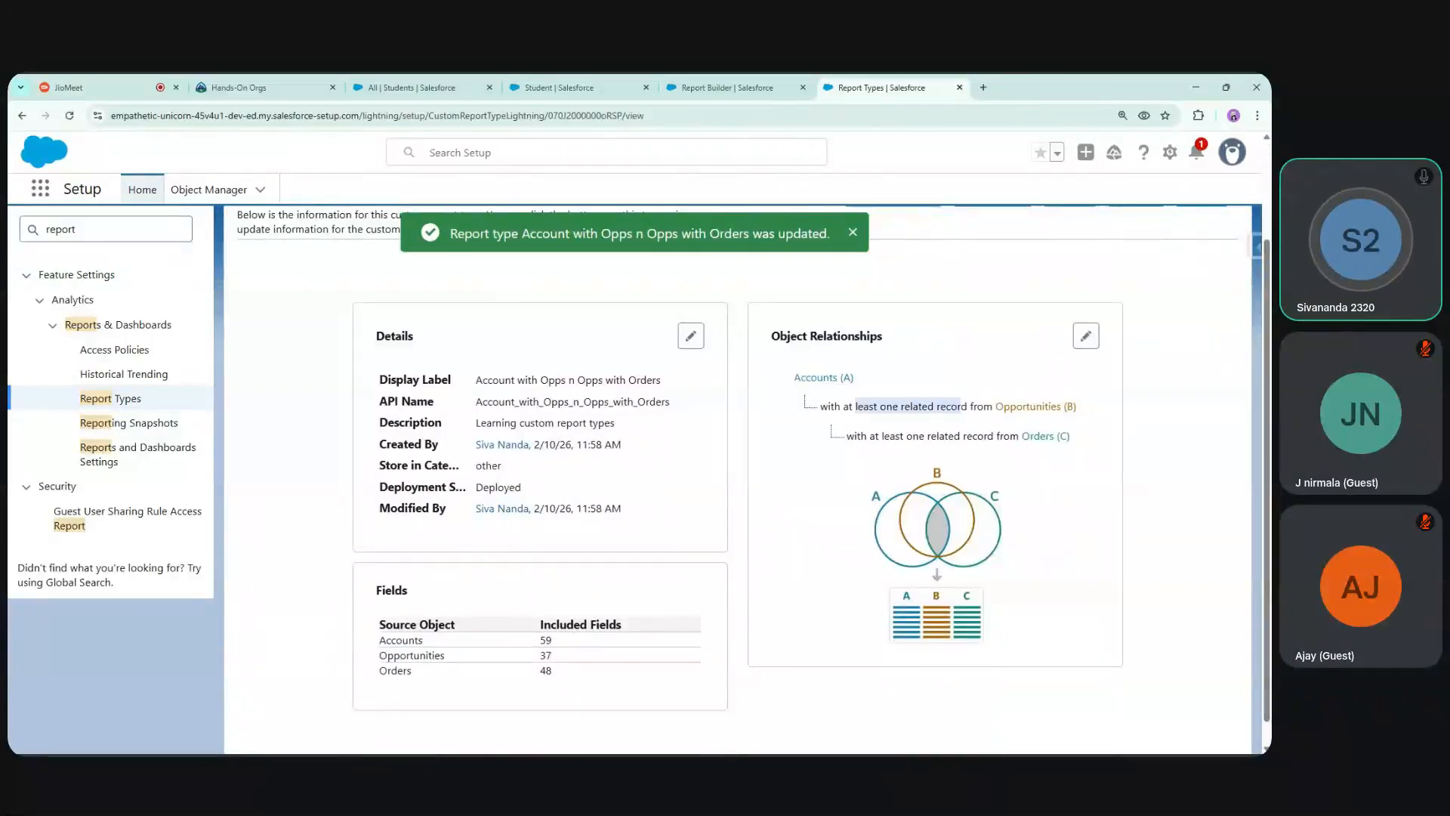
{"action": "left_click_drag", "start_coordinate": [869, 436], "coordinate": [944, 436]}
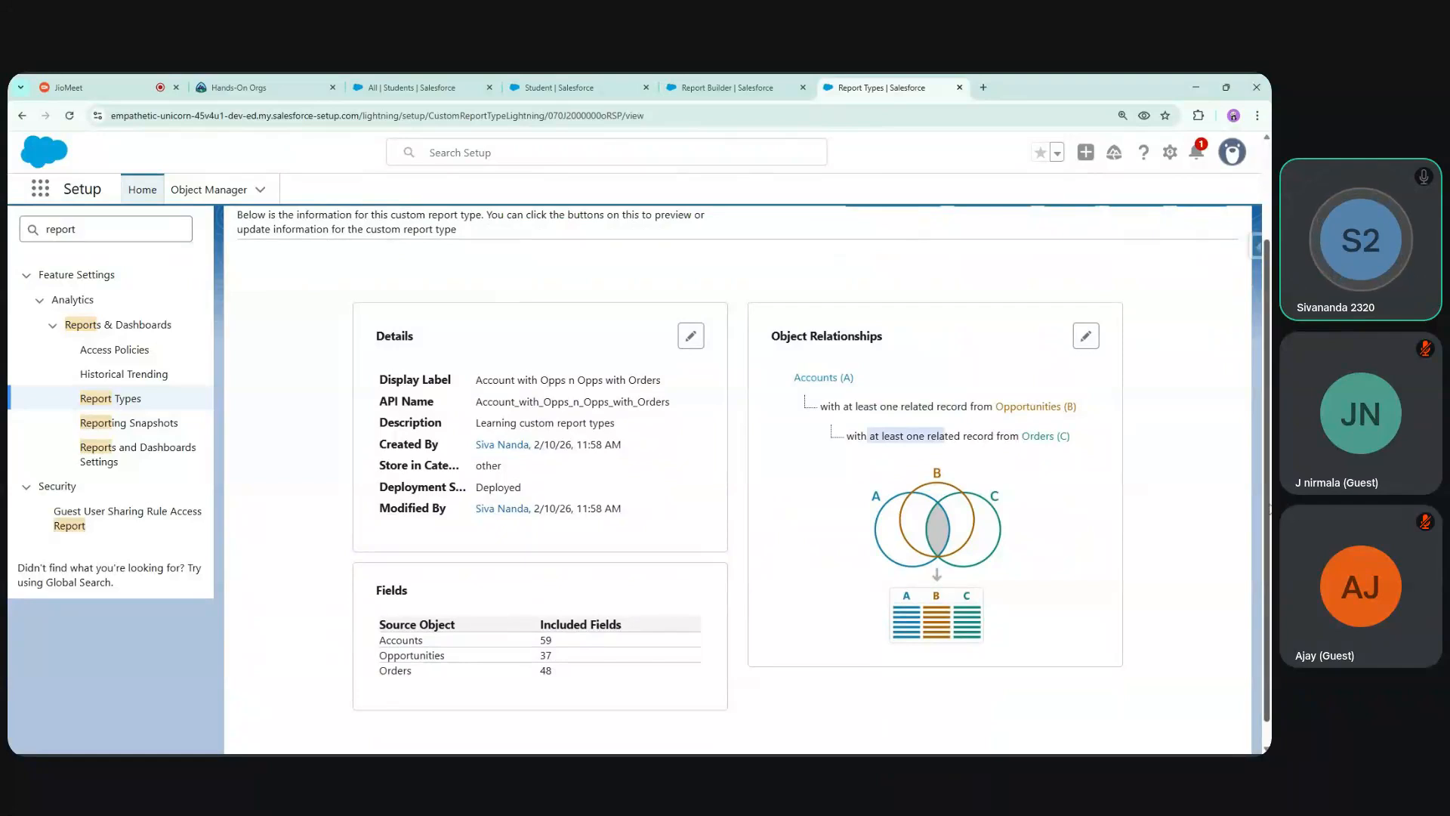
{"action": "scroll", "coordinate": [528, 621], "scroll_direction": "down", "scroll_amount": 1}
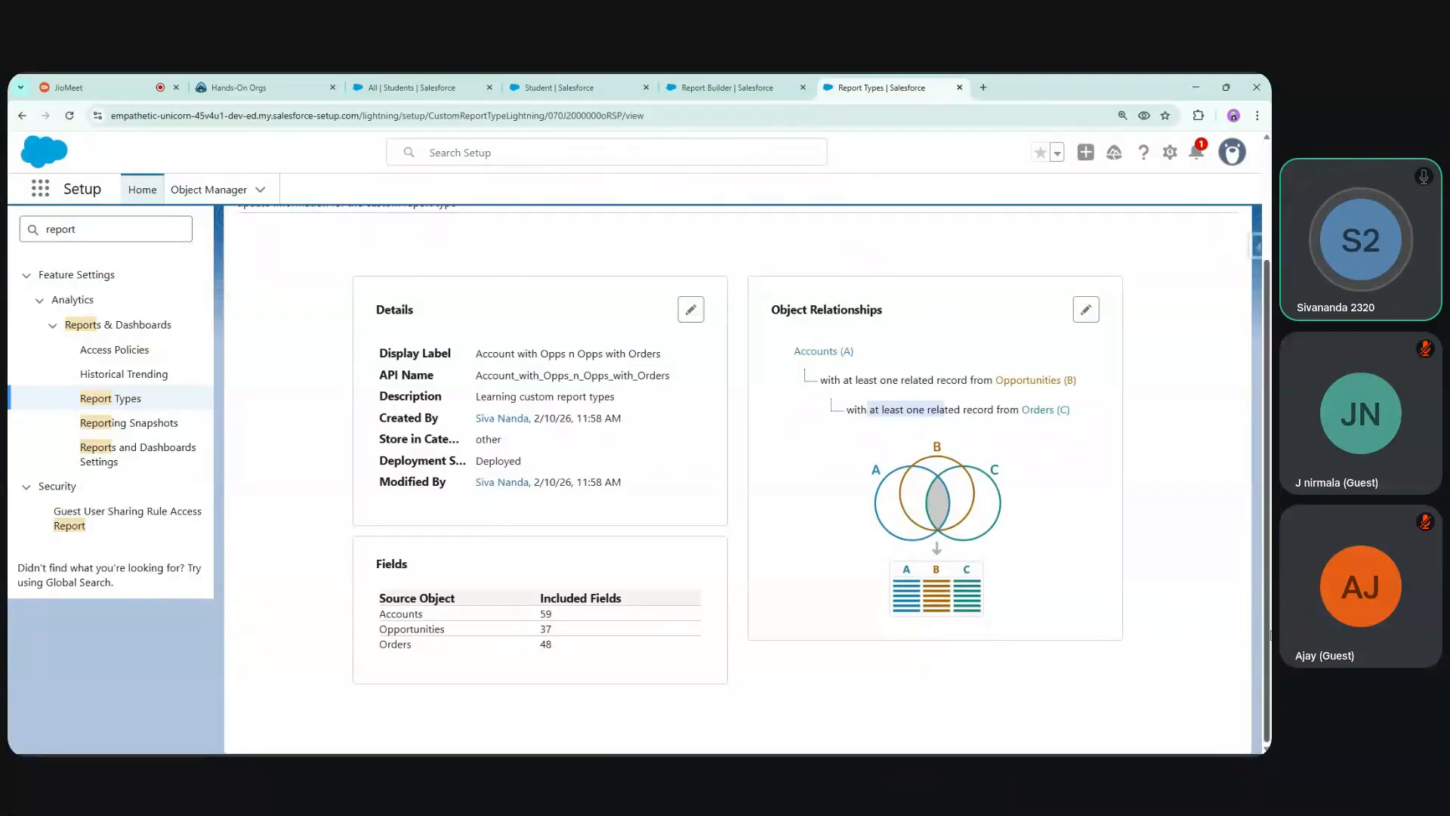
{"action": "scroll", "coordinate": [425, 465], "scroll_direction": "up", "scroll_amount": 2}
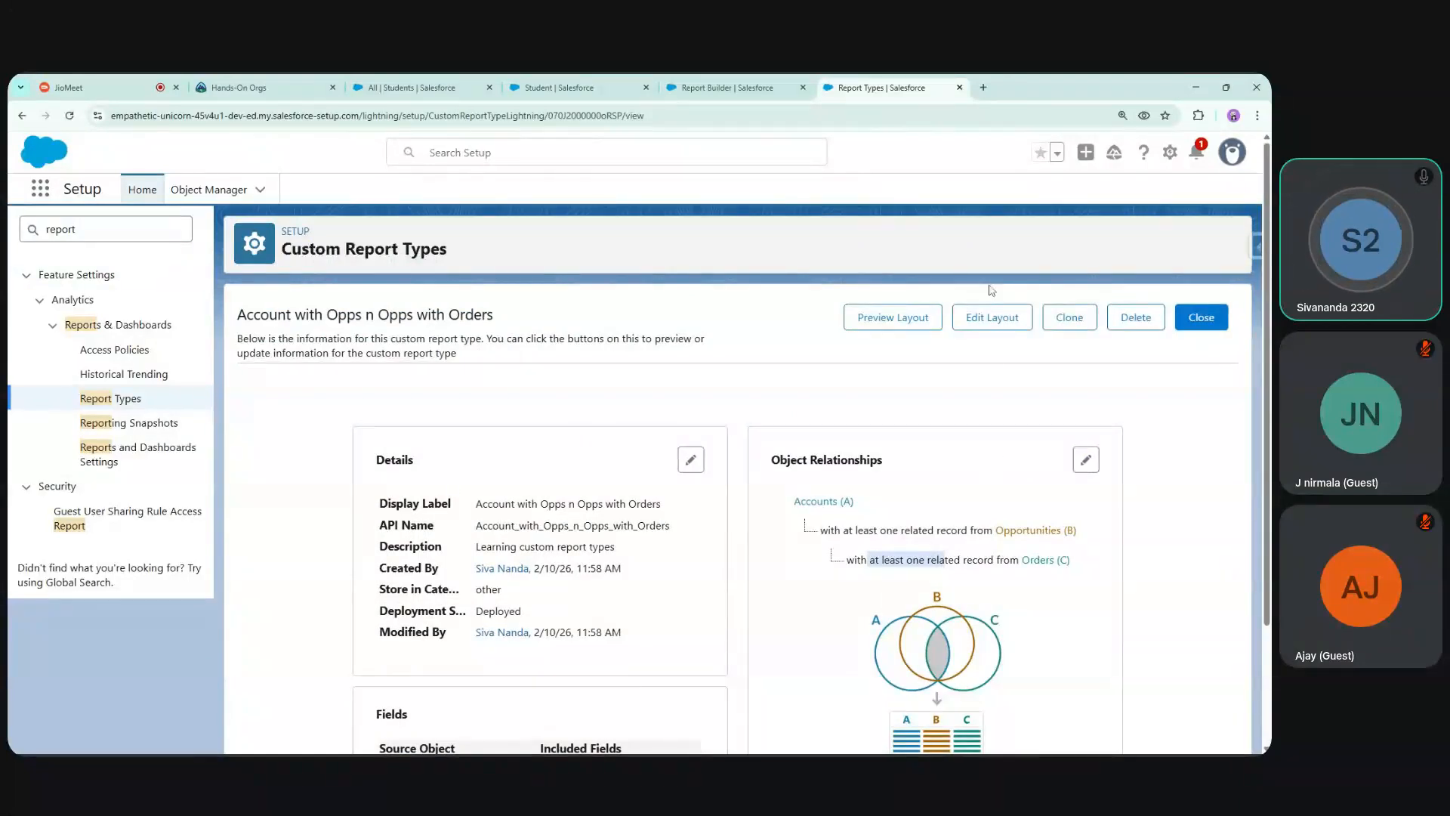
{"action": "left_click", "coordinate": [852, 396]}
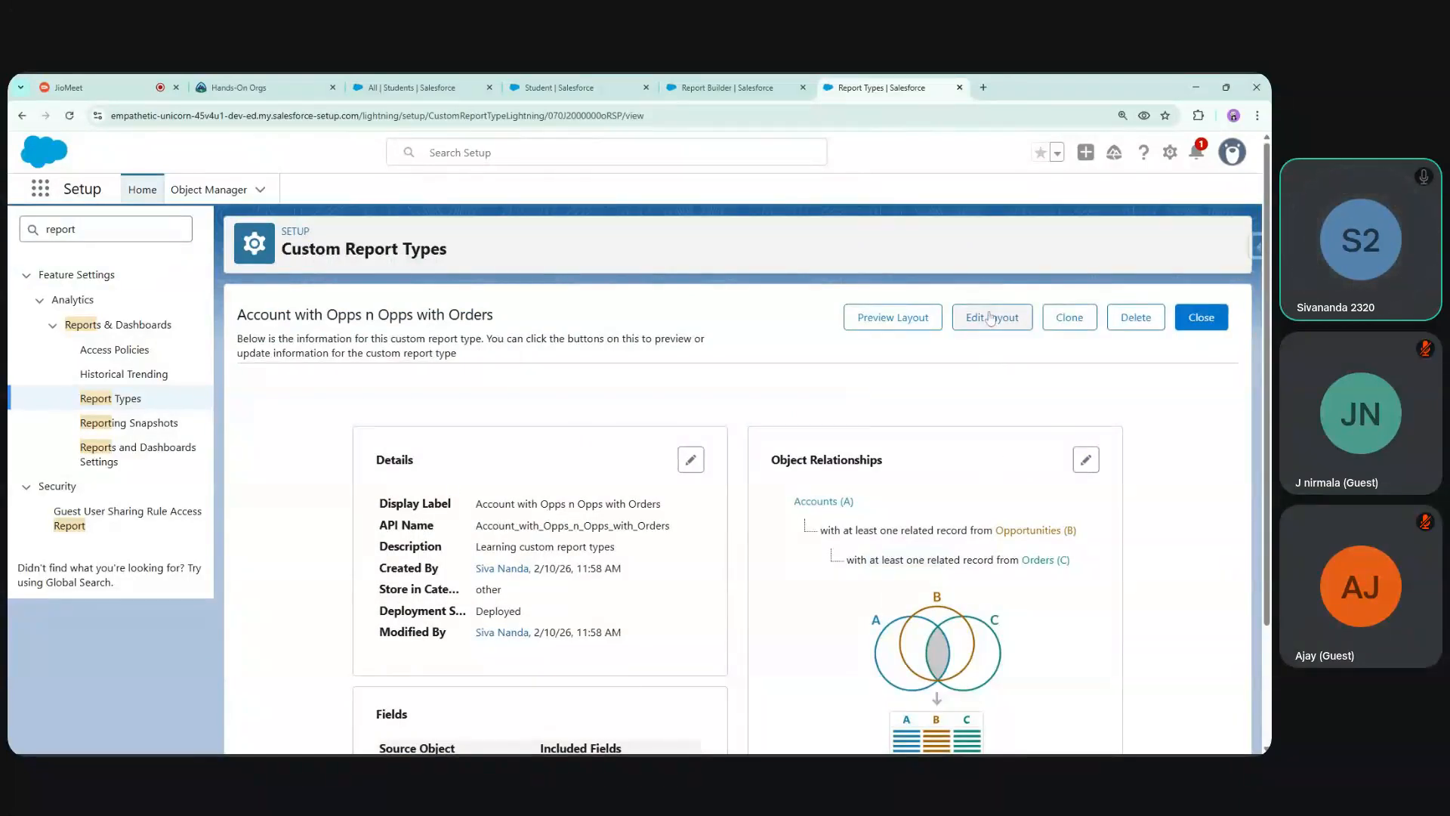
Preview the custom report type's column selection layout, review the fields listed for each object, and close the preview
{"action": "left_click", "coordinate": [901, 318]}
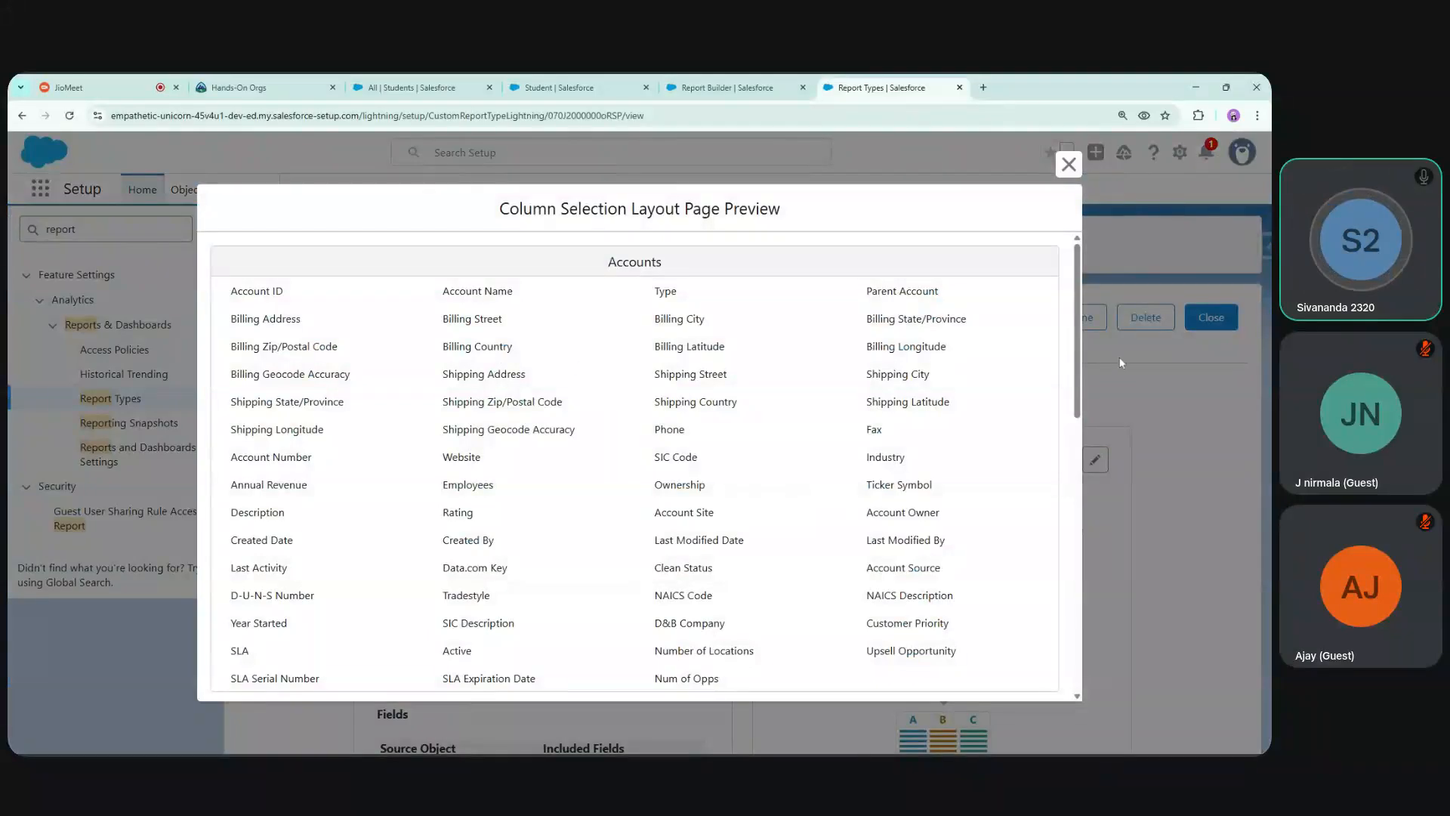
{"action": "left_click_drag", "start_coordinate": [1080, 330], "coordinate": [1047, 295]}
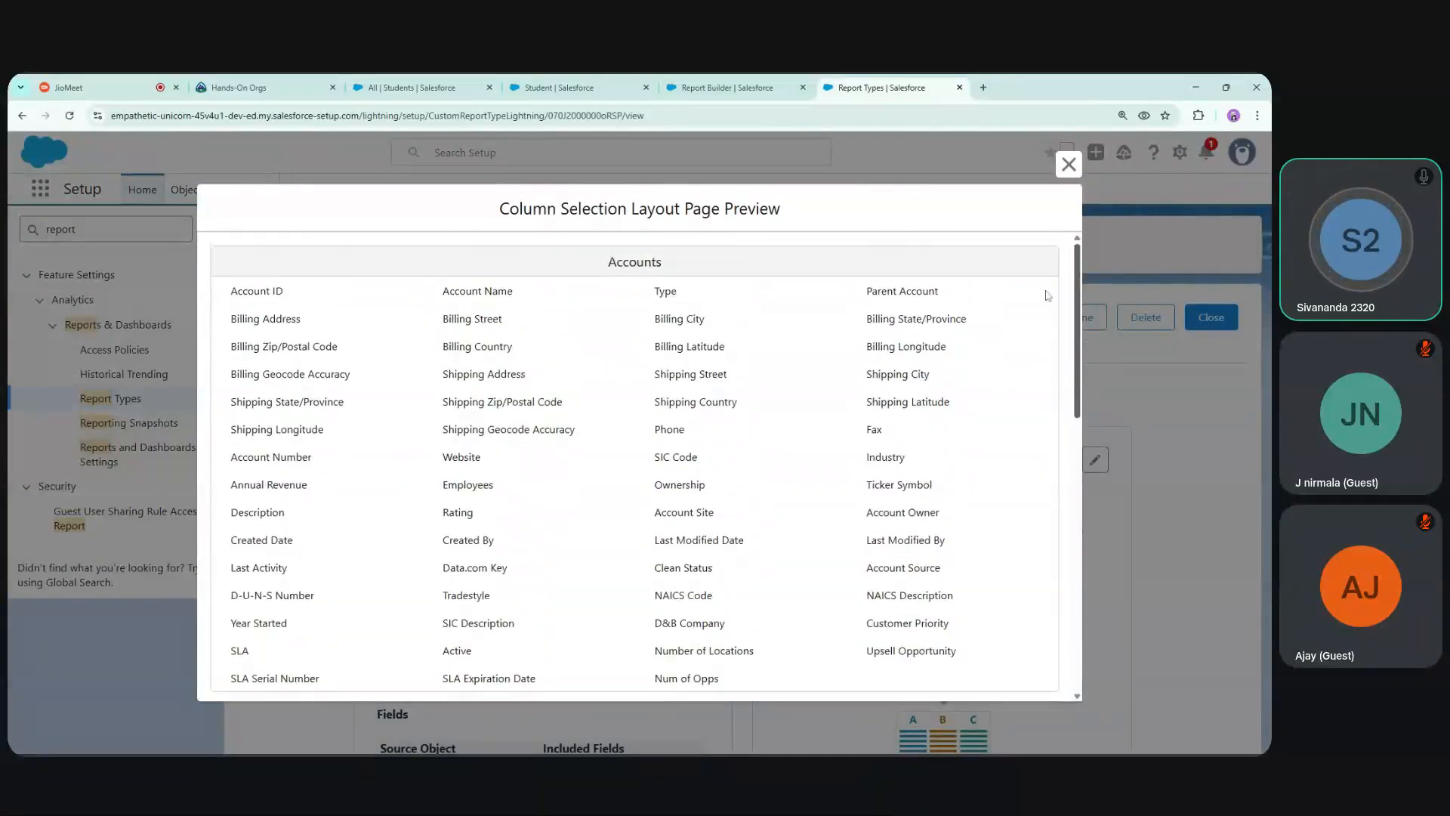
{"action": "scroll", "coordinate": [1048, 295], "scroll_direction": "down", "scroll_amount": 10}
{"action": "left_click", "coordinate": [1068, 164]}
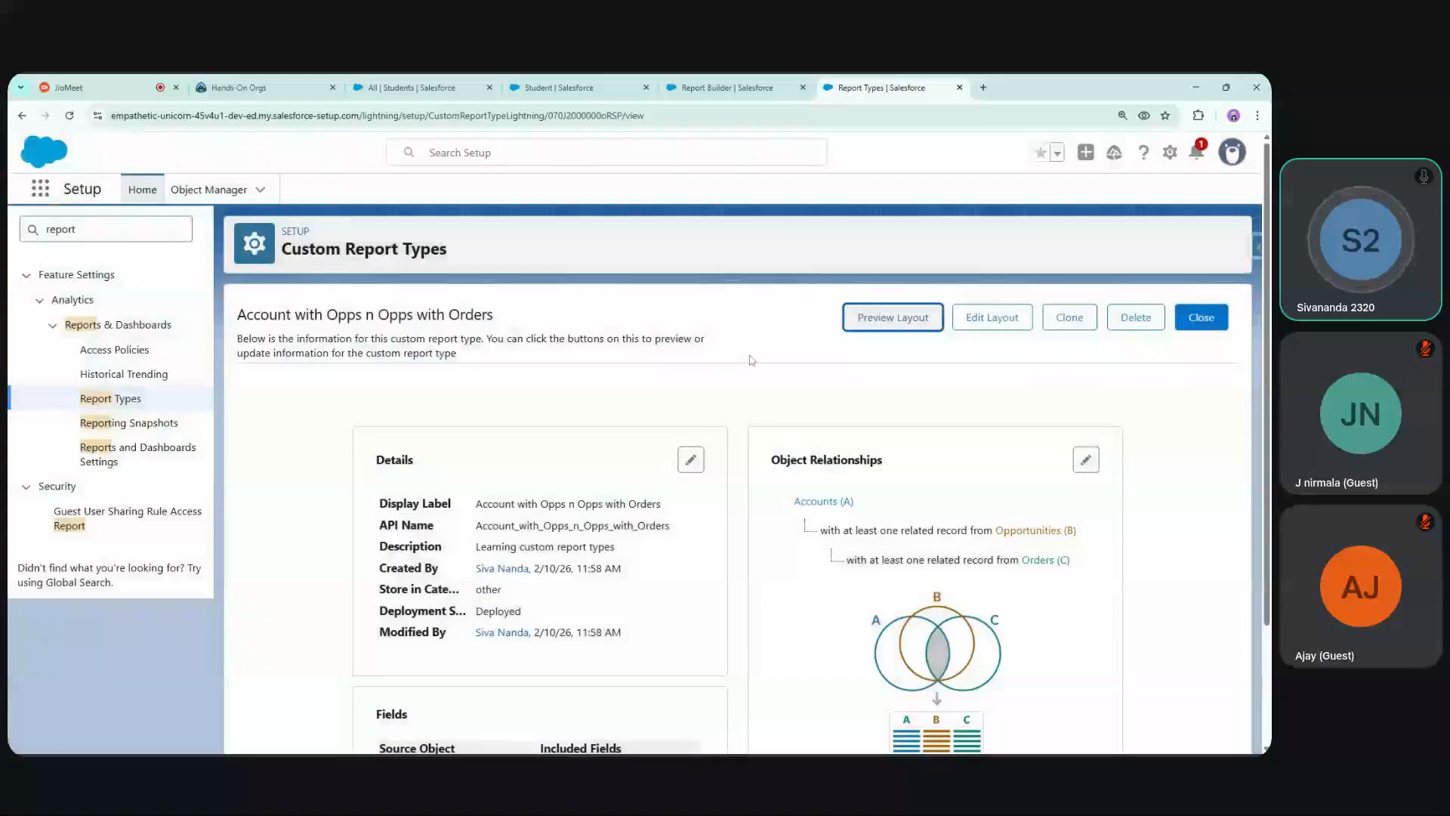
{"action": "left_click", "coordinate": [892, 318]}
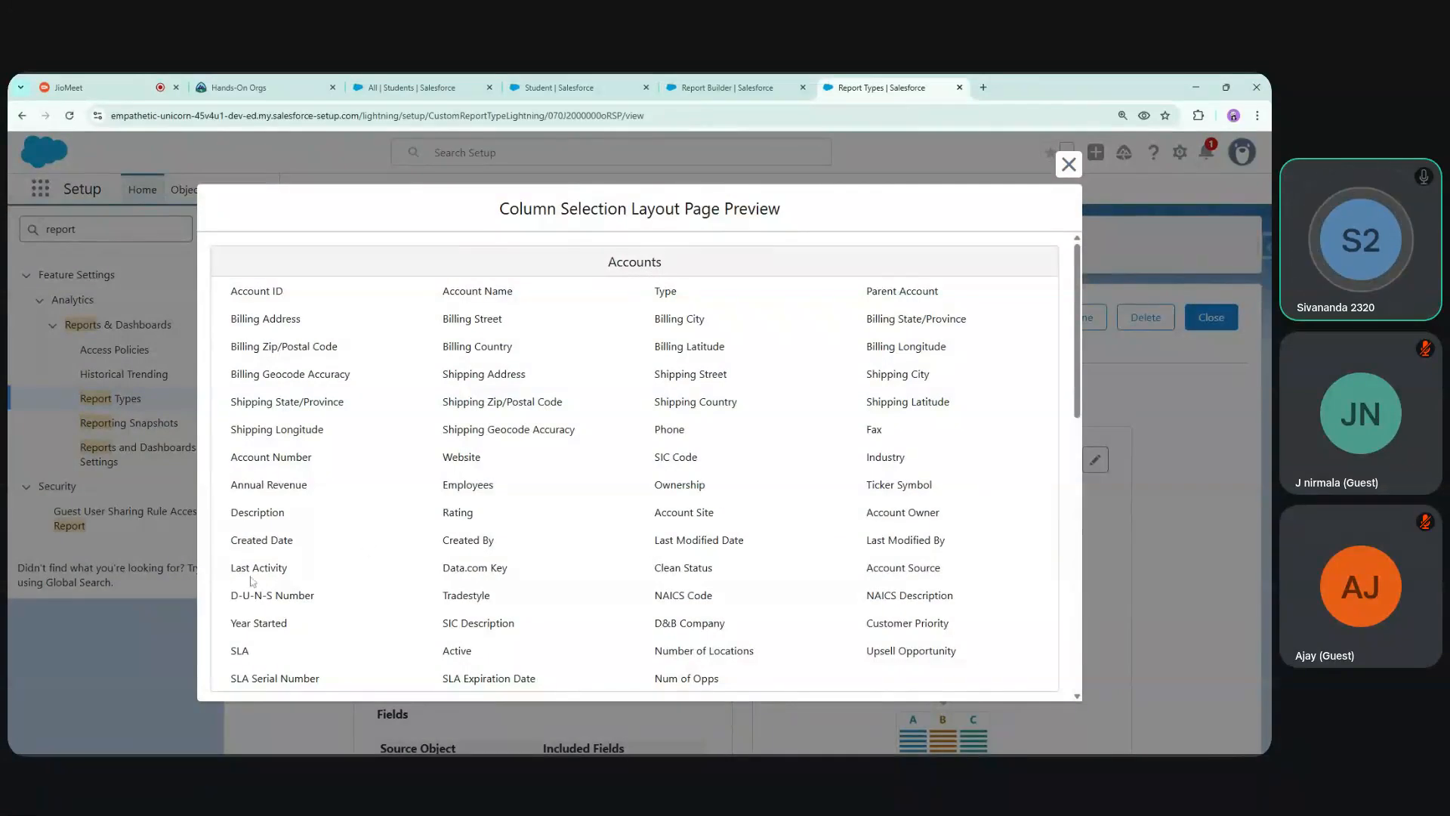
{"action": "left_click", "coordinate": [1068, 166]}
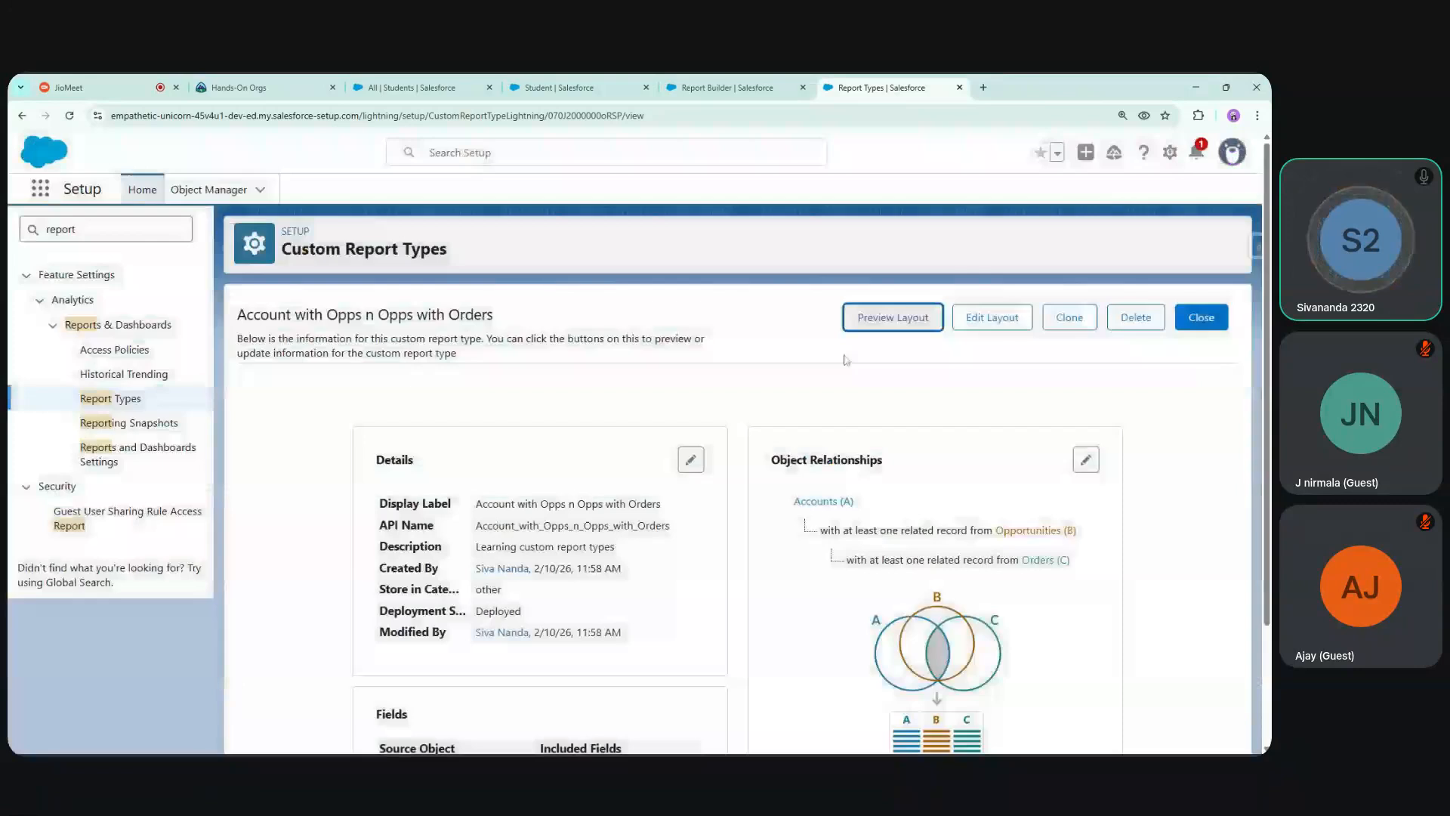
Open the report type's layout for editing, review the Accounts, Opportunities and Orders field sections, and save the layout
{"action": "left_click", "coordinate": [990, 320]}
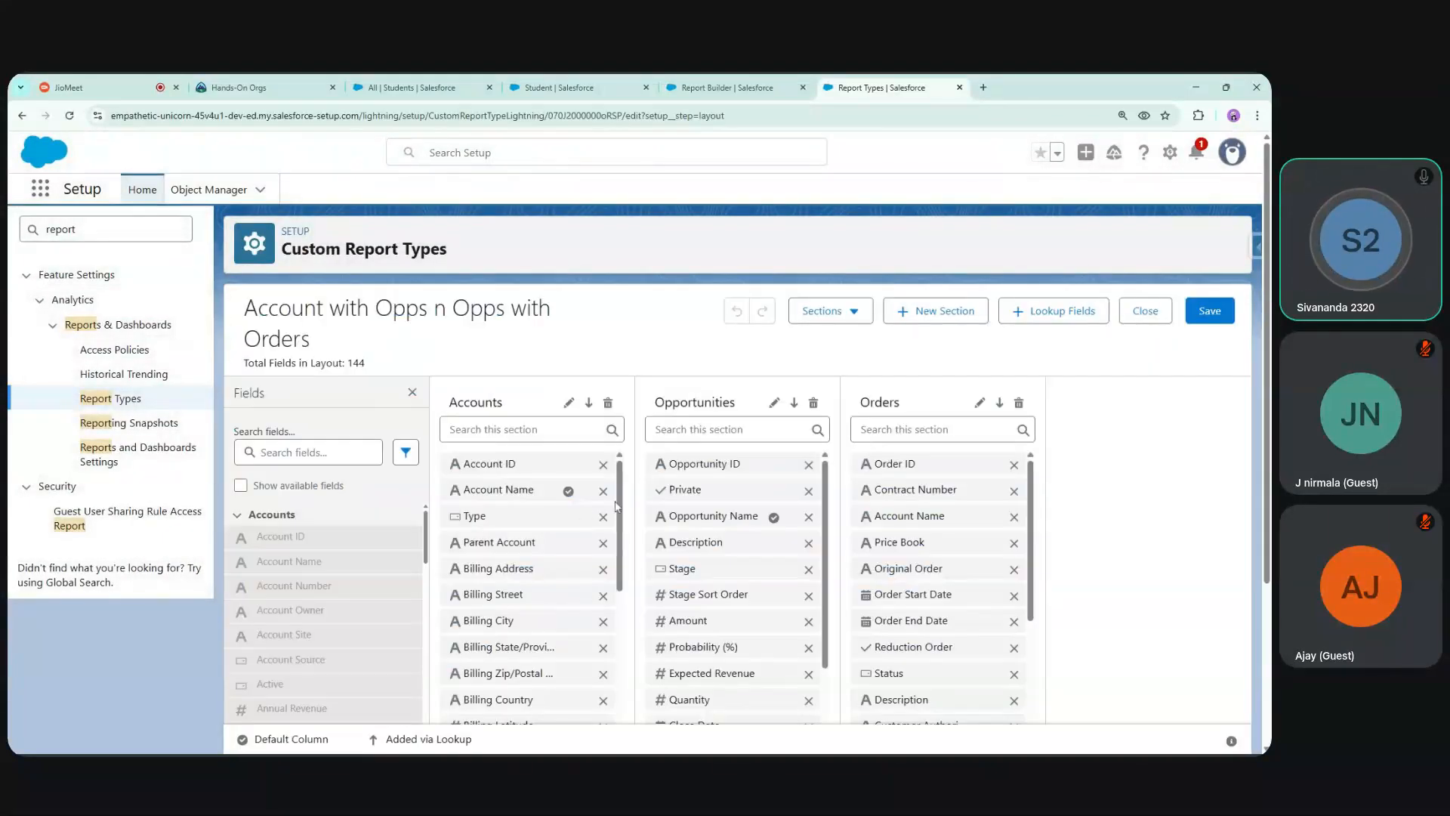
{"action": "scroll", "coordinate": [619, 526], "scroll_direction": "down", "scroll_amount": 3}
{"action": "left_click_drag", "start_coordinate": [620, 526], "coordinate": [620, 529]}
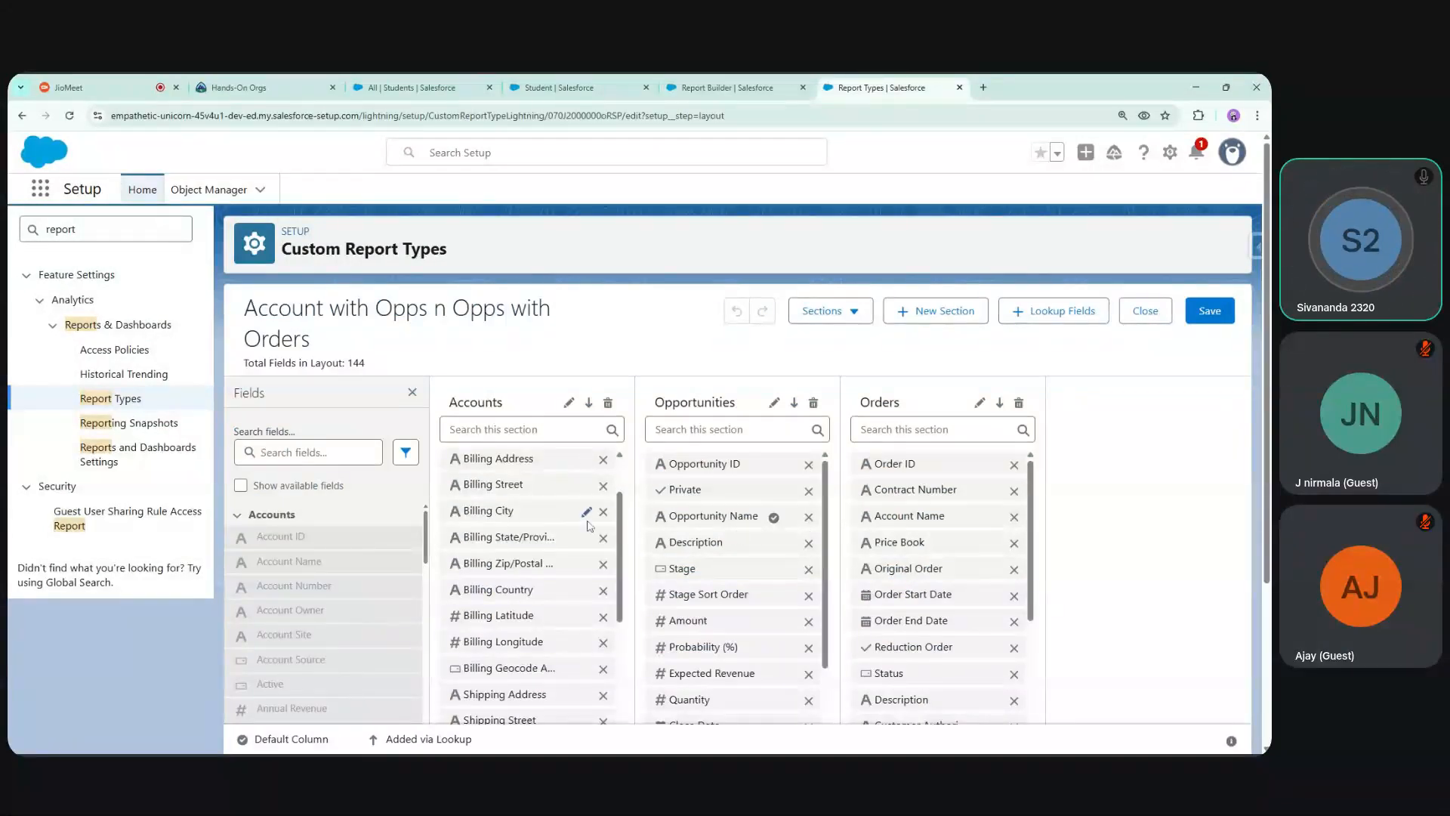
{"action": "scroll", "coordinate": [1031, 539], "scroll_direction": "down", "scroll_amount": 5}
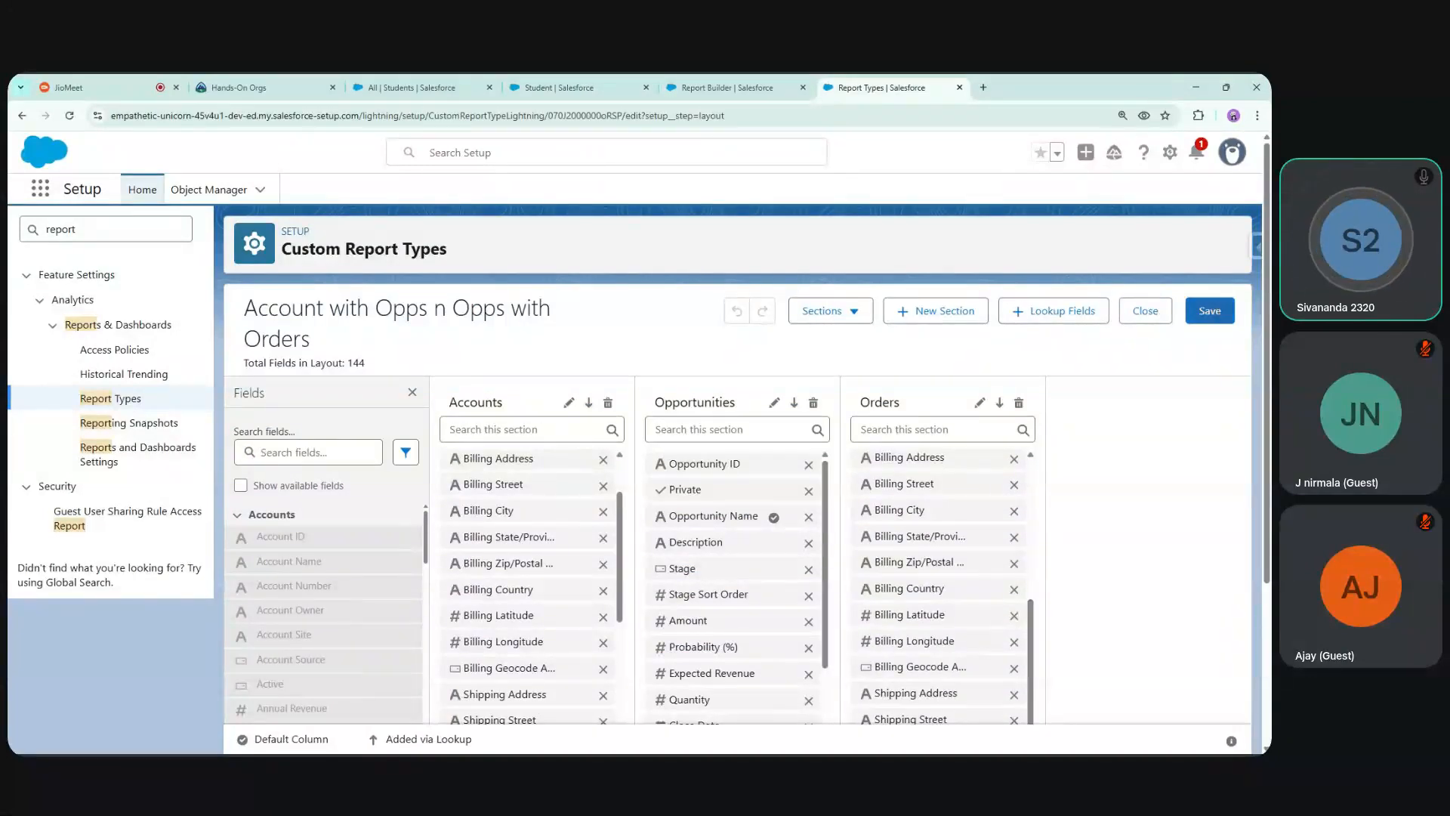
{"action": "left_click_drag", "start_coordinate": [317, 343], "coordinate": [243, 306]}
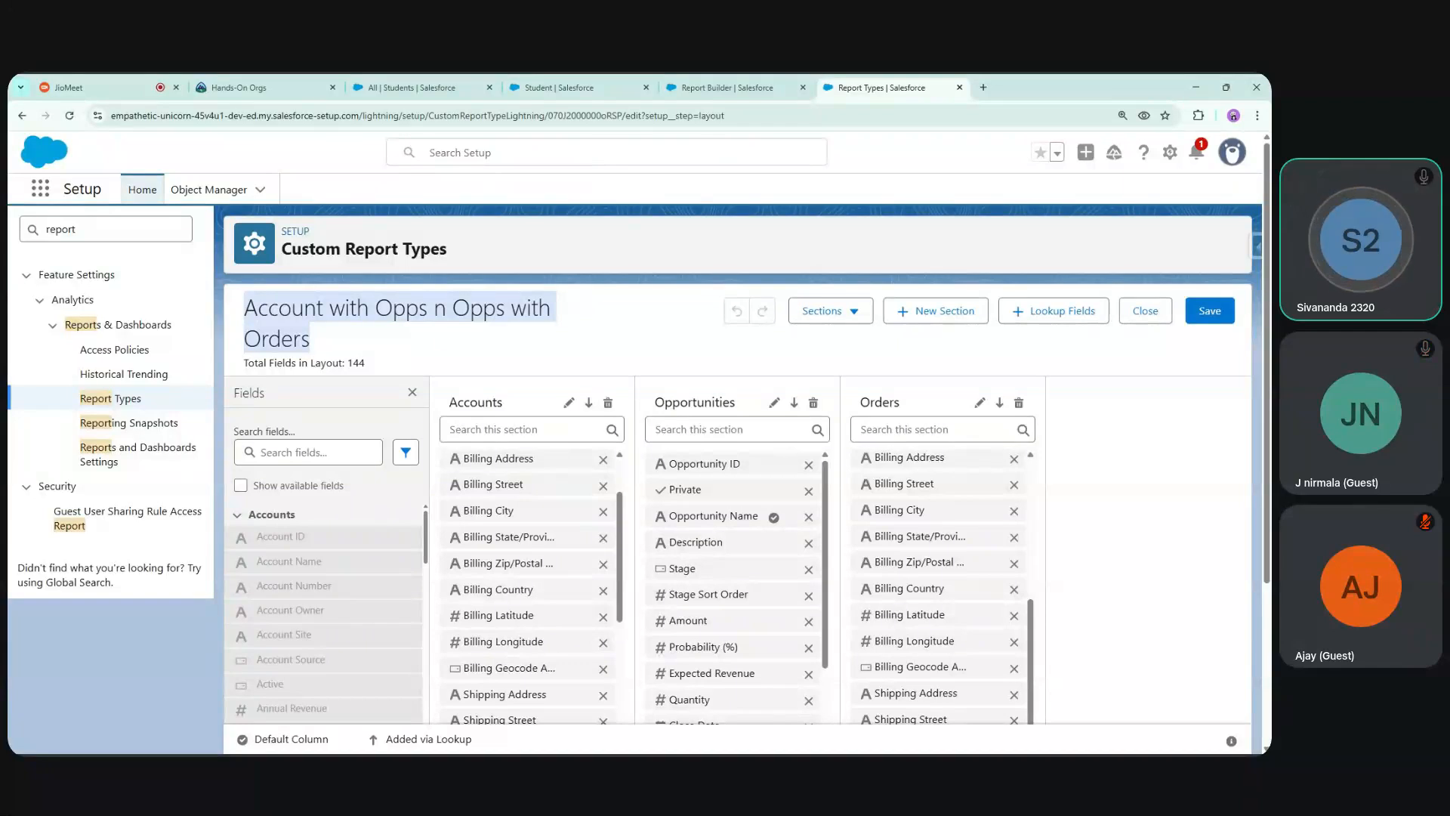
{"action": "left_click", "coordinate": [1210, 323]}
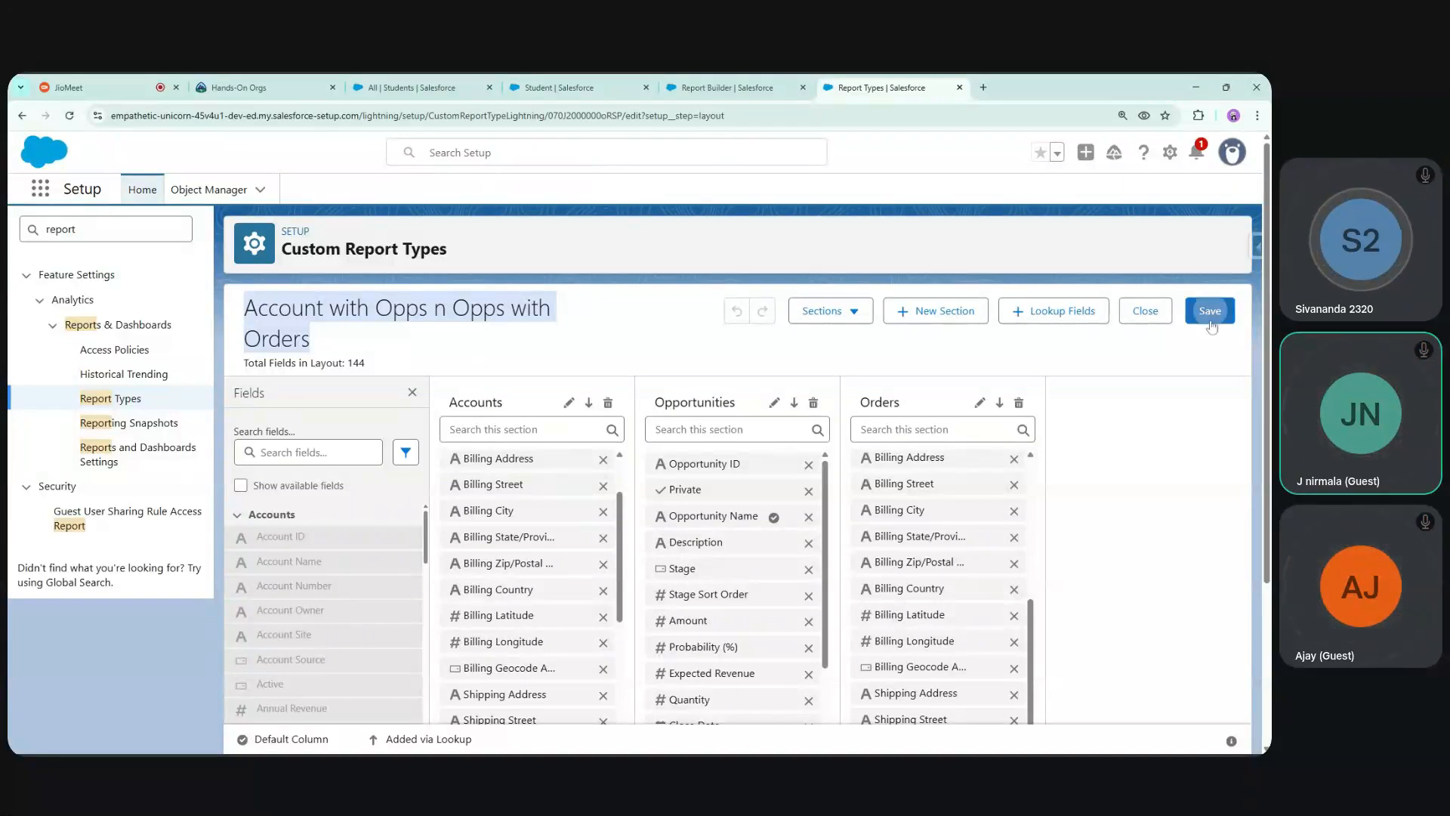
Leave the open report type selection, reload the Reports page, and start a new report in the Other Reports category
{"action": "left_click", "coordinate": [725, 88]}
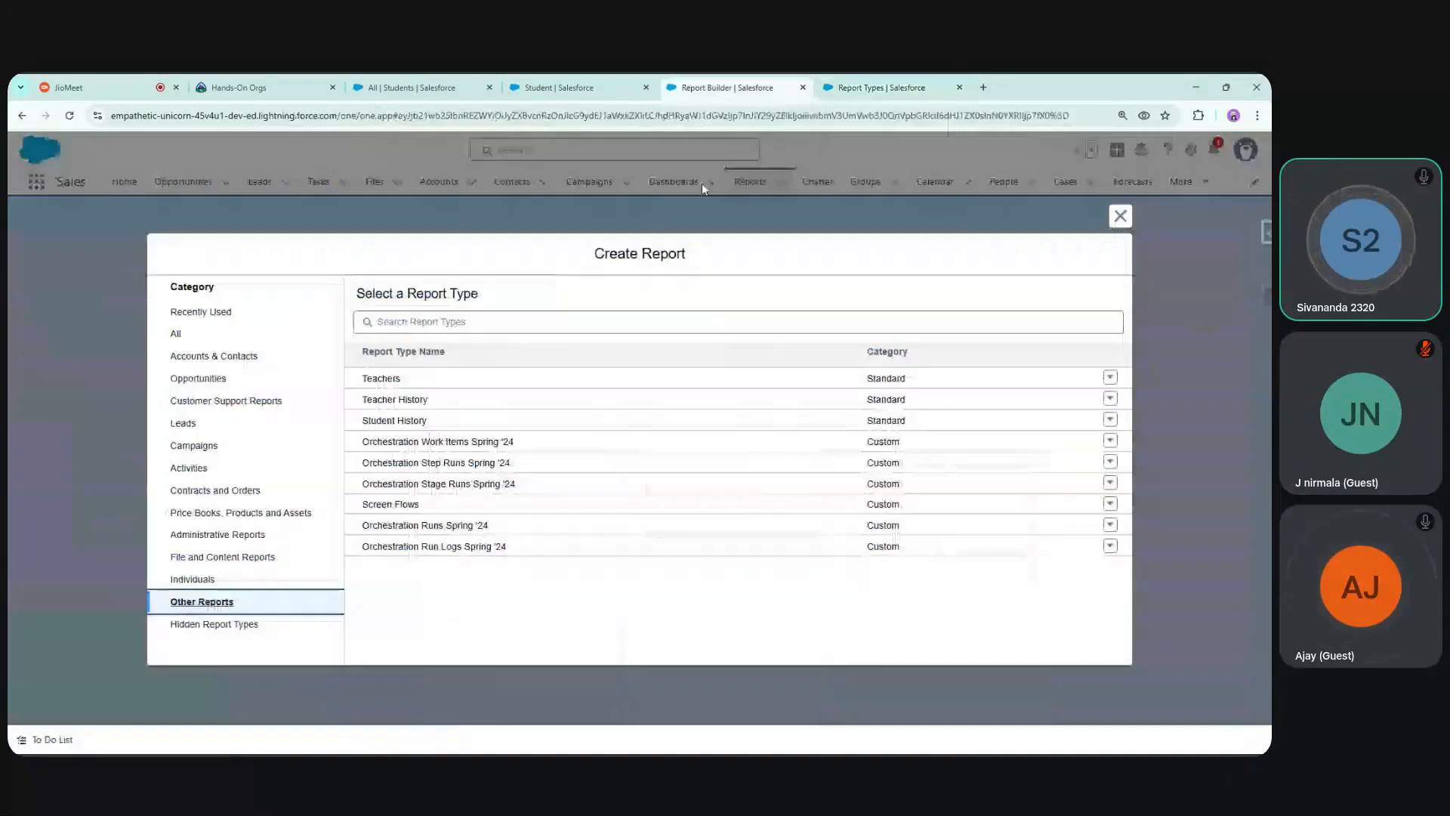
{"action": "left_click", "coordinate": [1120, 216]}
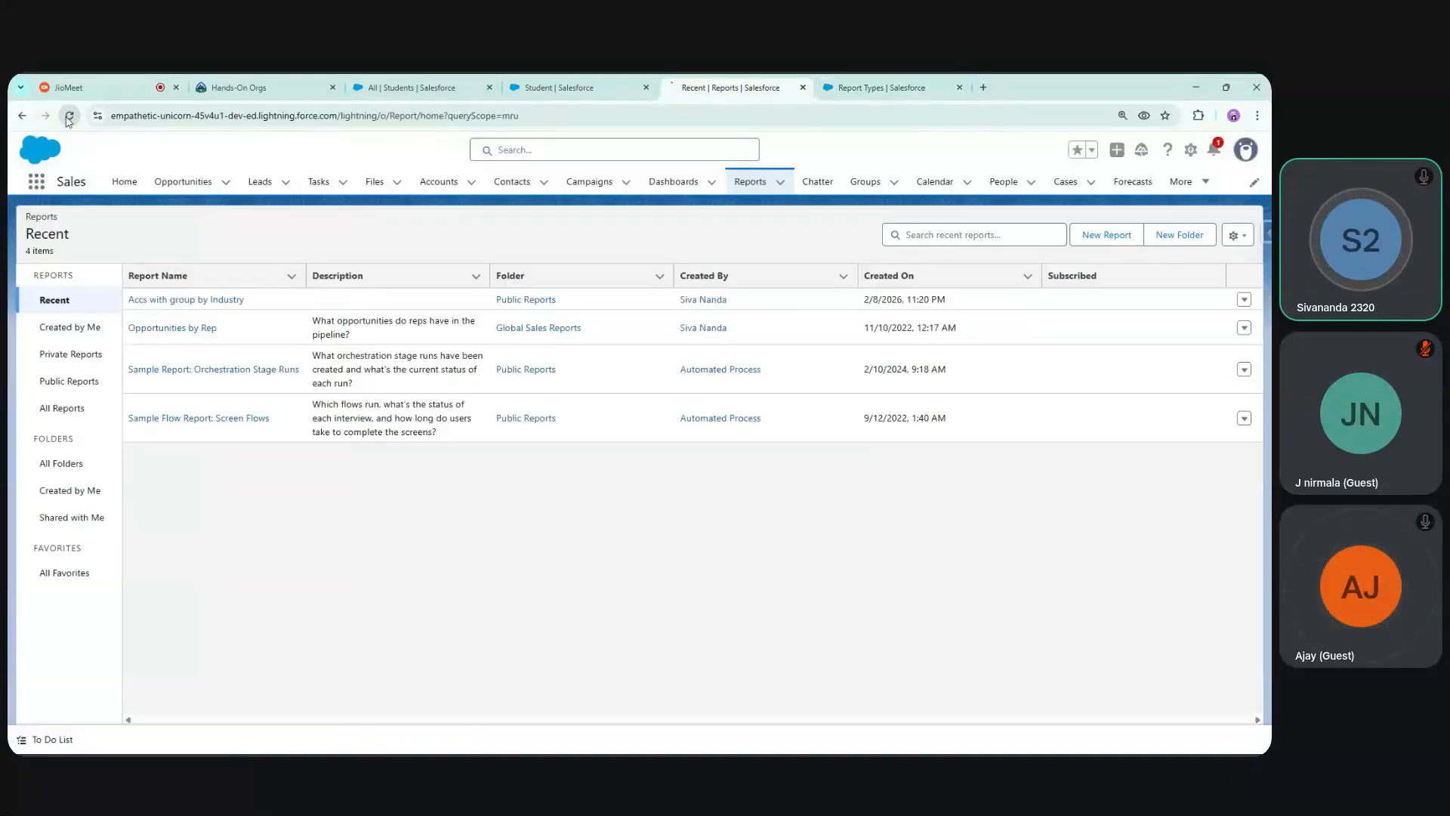
{"action": "left_click", "coordinate": [68, 117]}
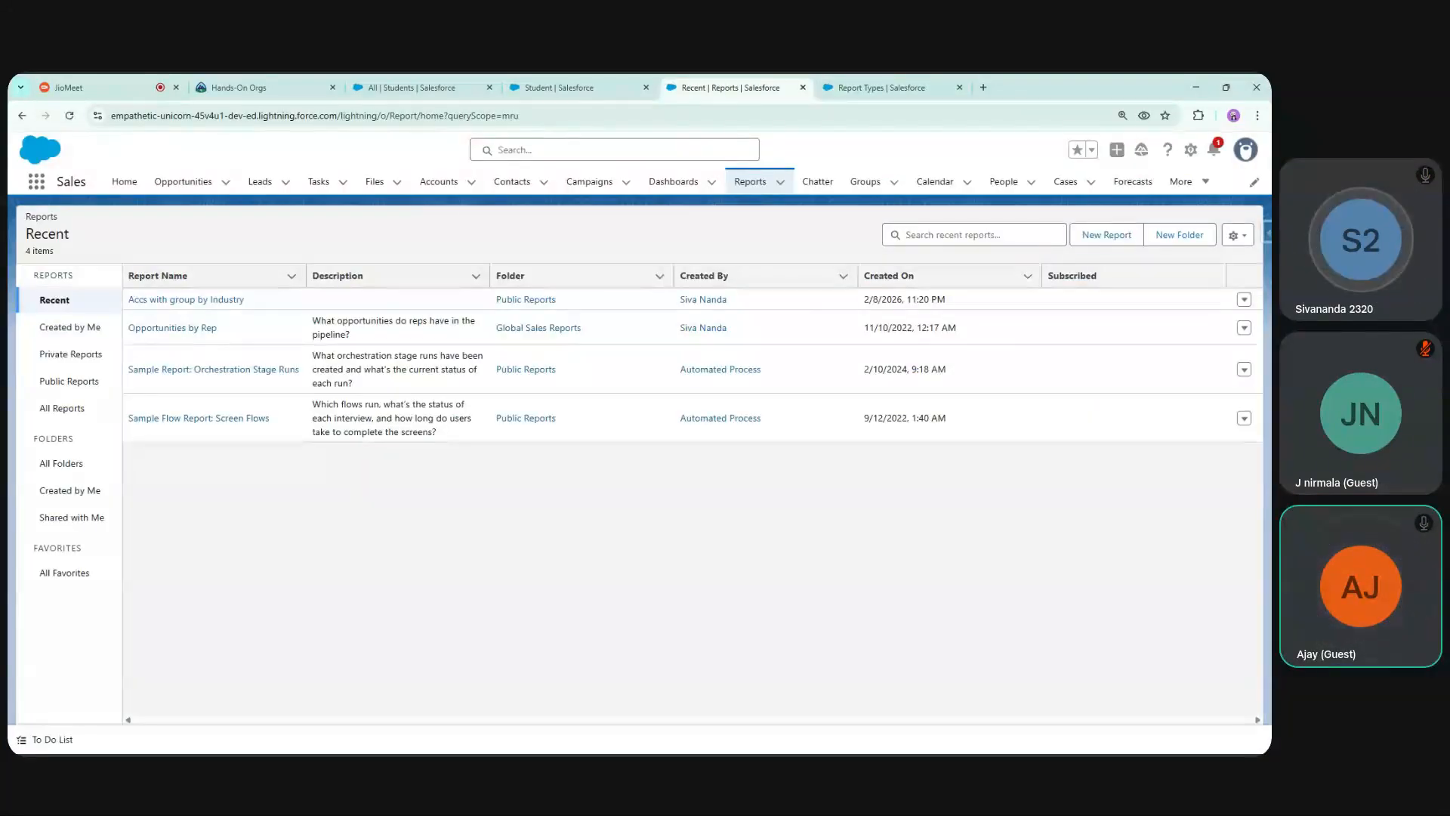
{"action": "left_click", "coordinate": [1104, 235]}
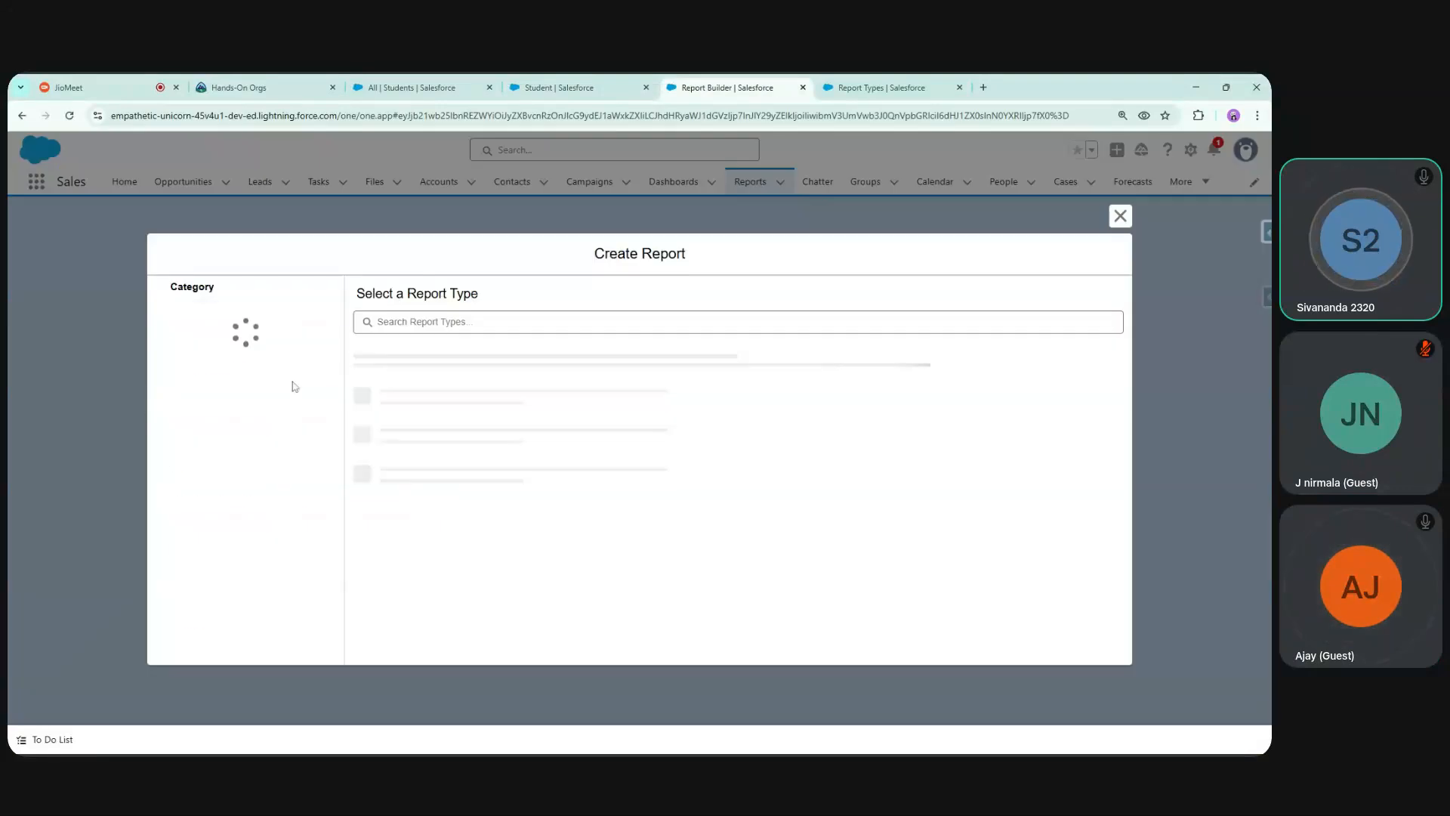
{"action": "left_click", "coordinate": [217, 601]}
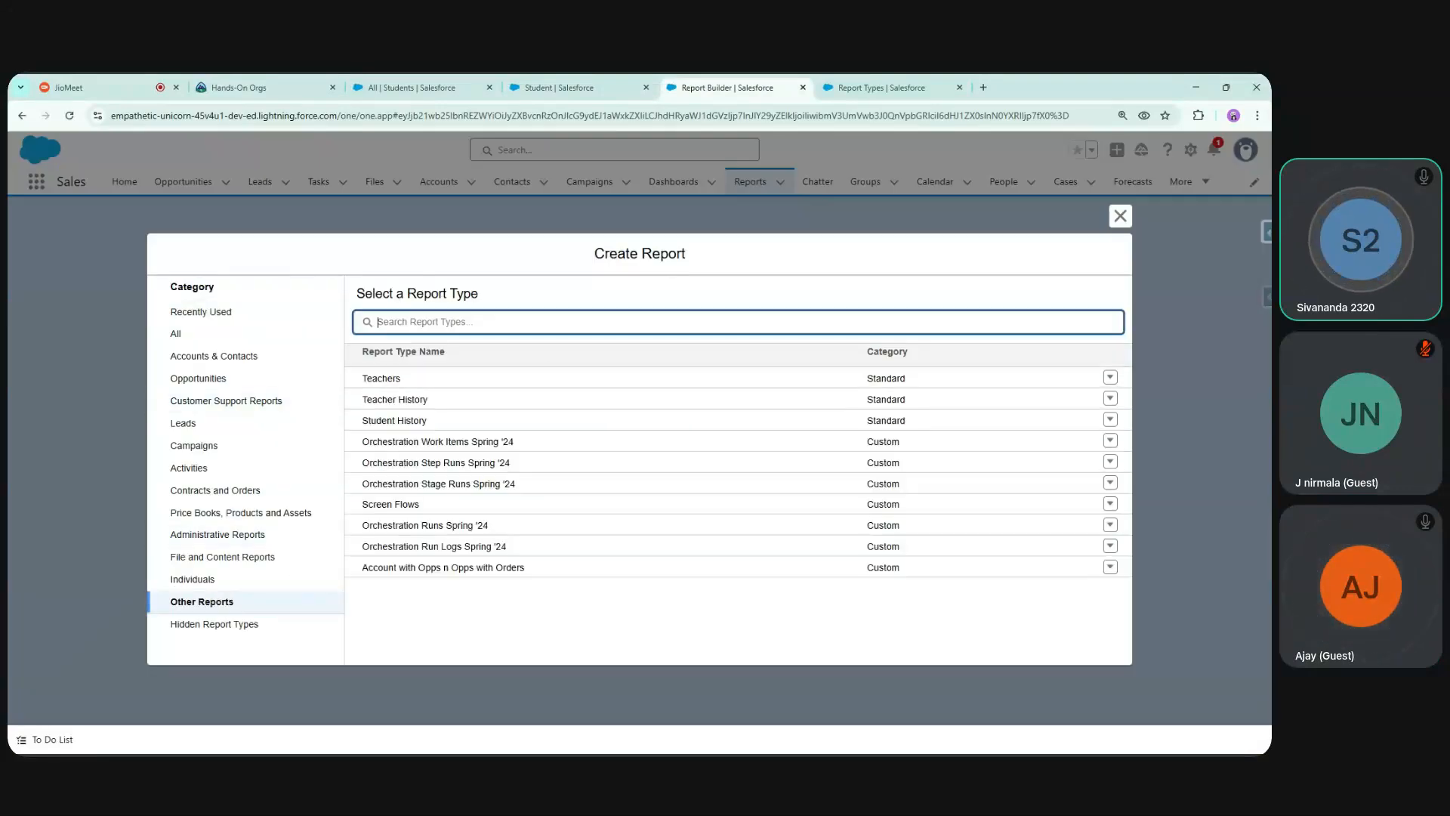
Search the report types for "Account with Opps n Opps with Orders" and start a report with that custom type
{"action": "type", "text": "Account with Opps n Opps with Orders"}
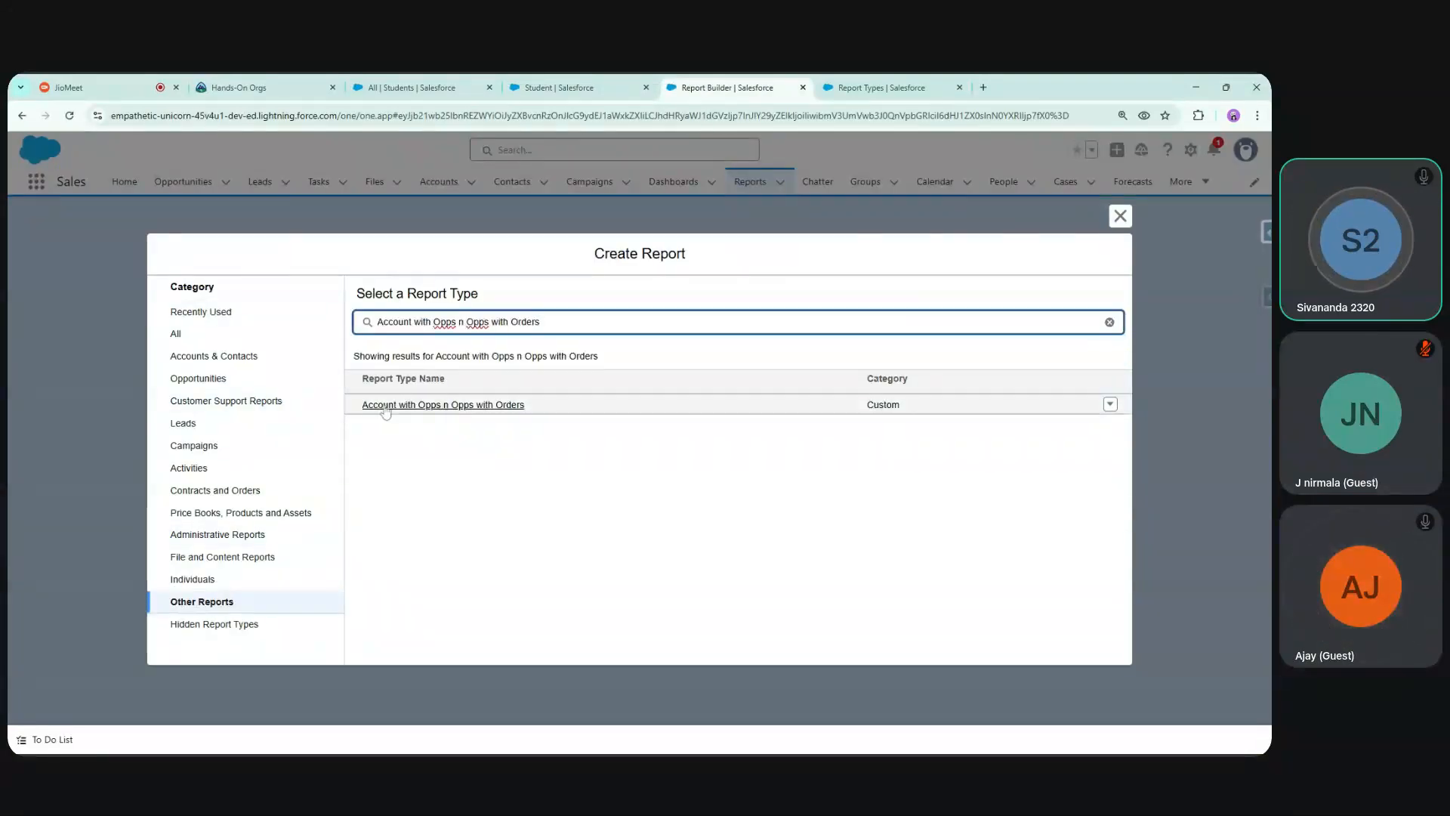
{"action": "left_click_drag", "start_coordinate": [867, 380], "coordinate": [888, 379]}
{"action": "left_click", "coordinate": [443, 405]}
{"action": "left_click", "coordinate": [926, 372]}
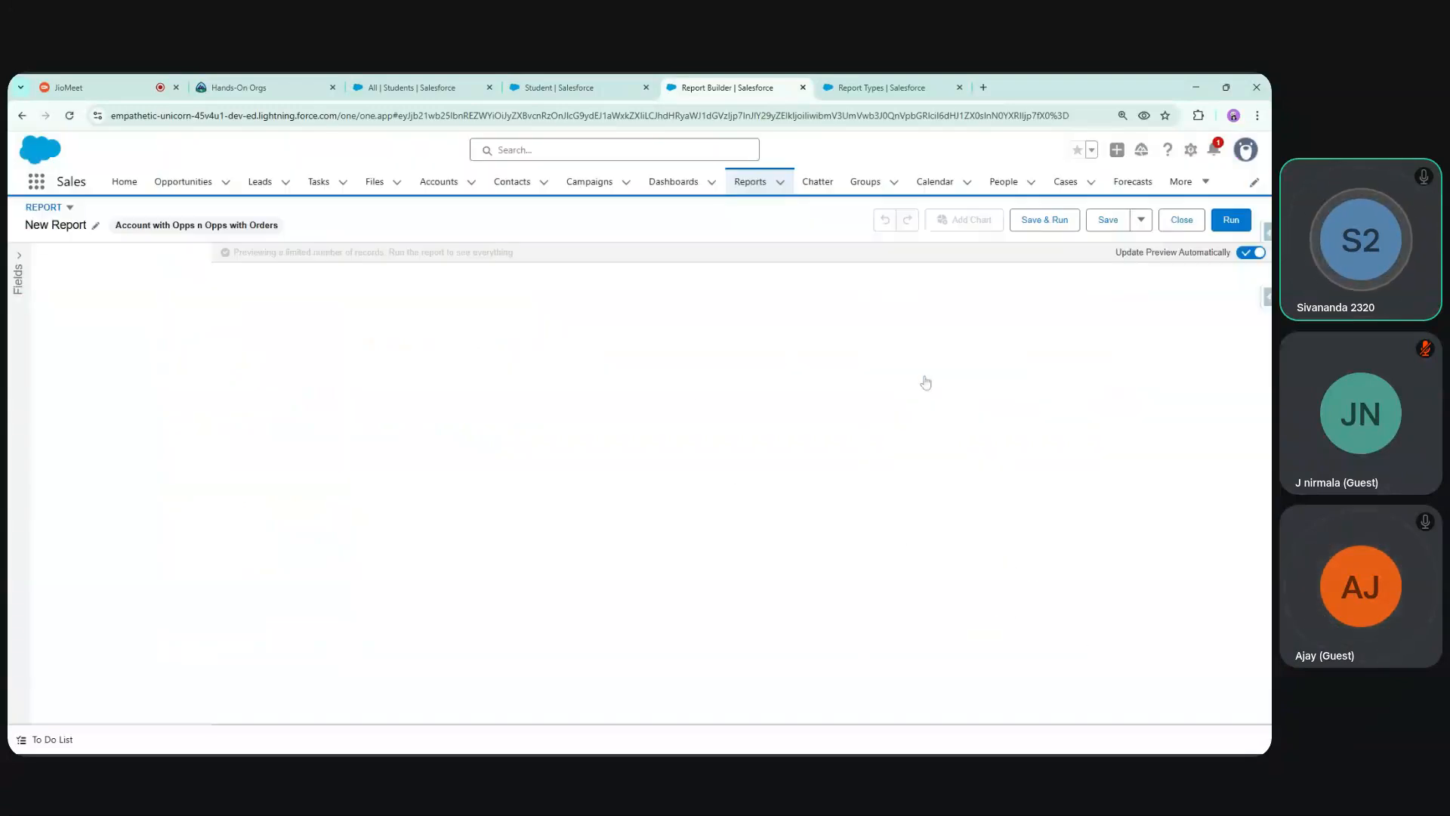
Set the new report's Show Me filter to All accounts
{"action": "left_click", "coordinate": [163, 265]}
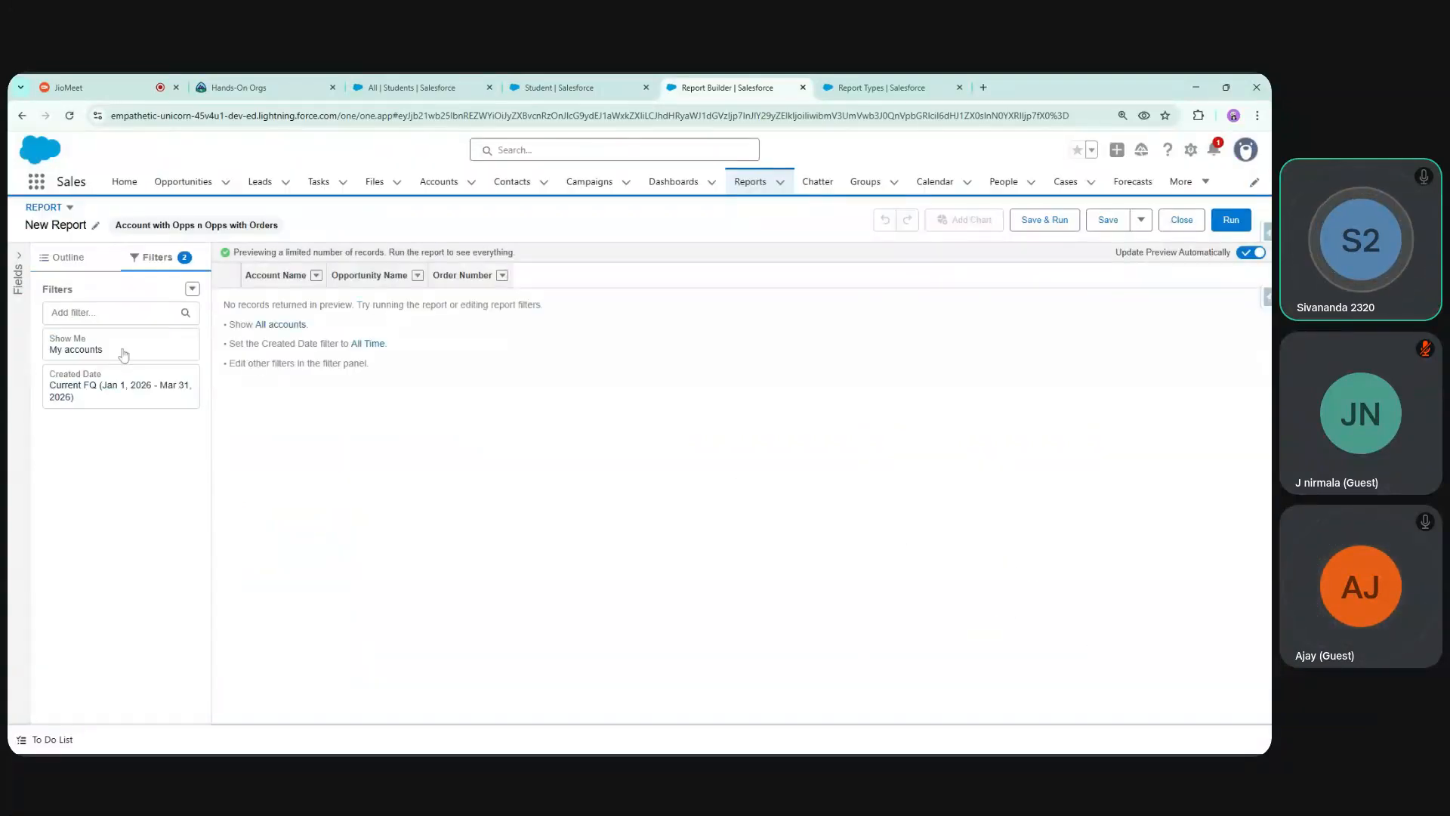
{"action": "left_click", "coordinate": [114, 353]}
{"action": "left_click", "coordinate": [299, 356]}
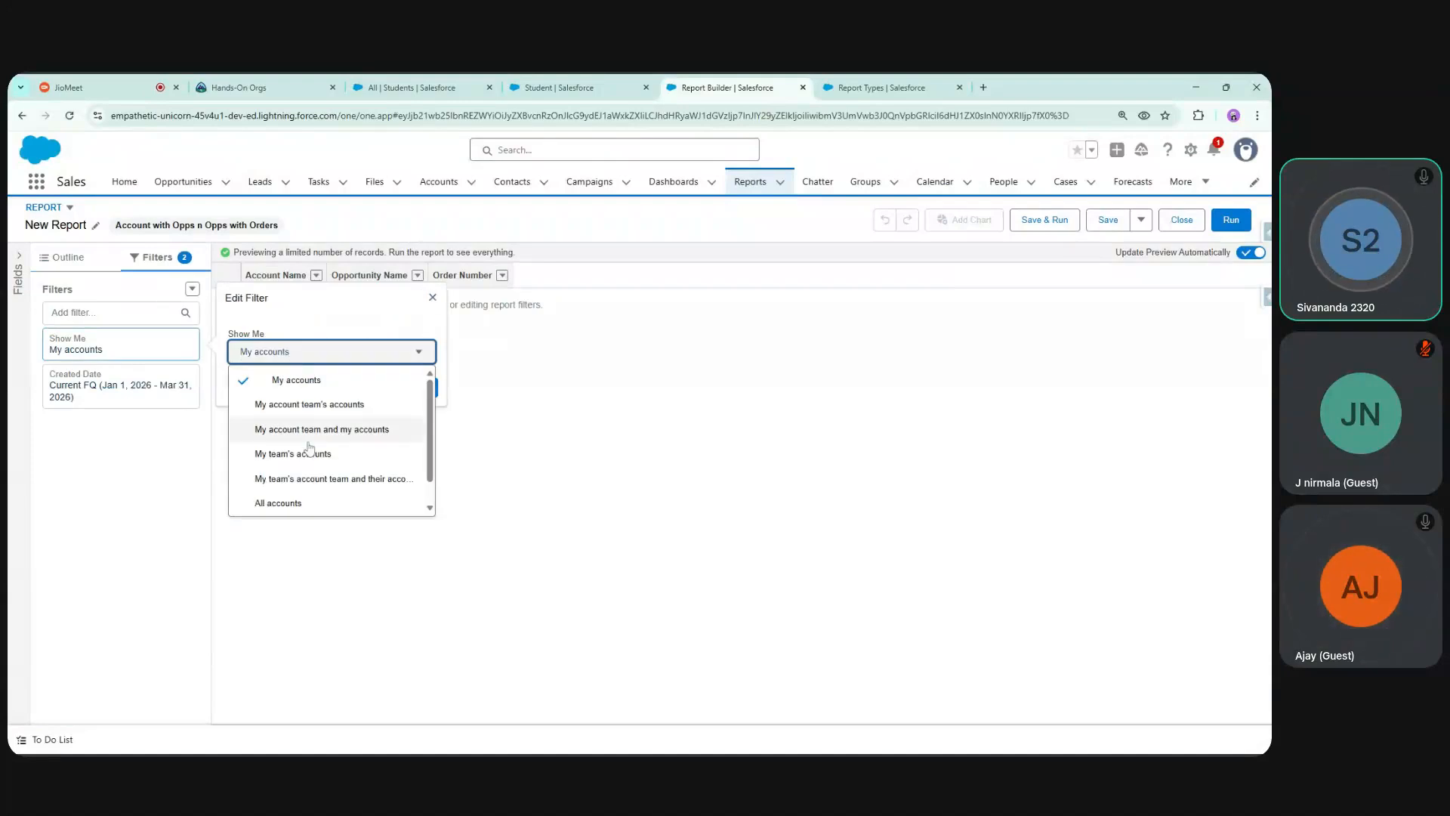
{"action": "left_click", "coordinate": [302, 502]}
{"action": "left_click", "coordinate": [420, 389]}
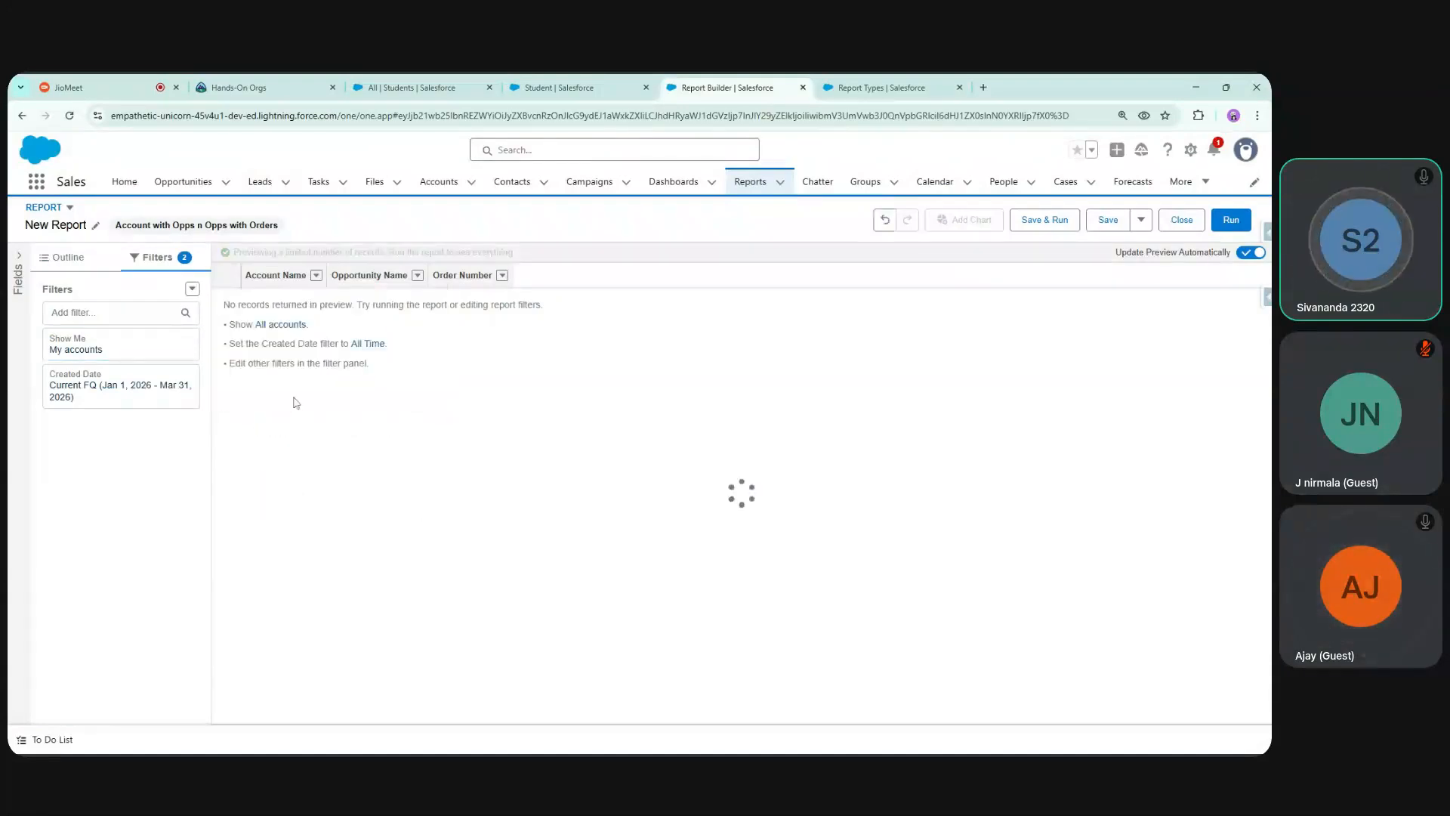
Set the Created Date filter's range to All Time and apply it, then check the report's outline and filters
{"action": "left_click", "coordinate": [136, 387]}
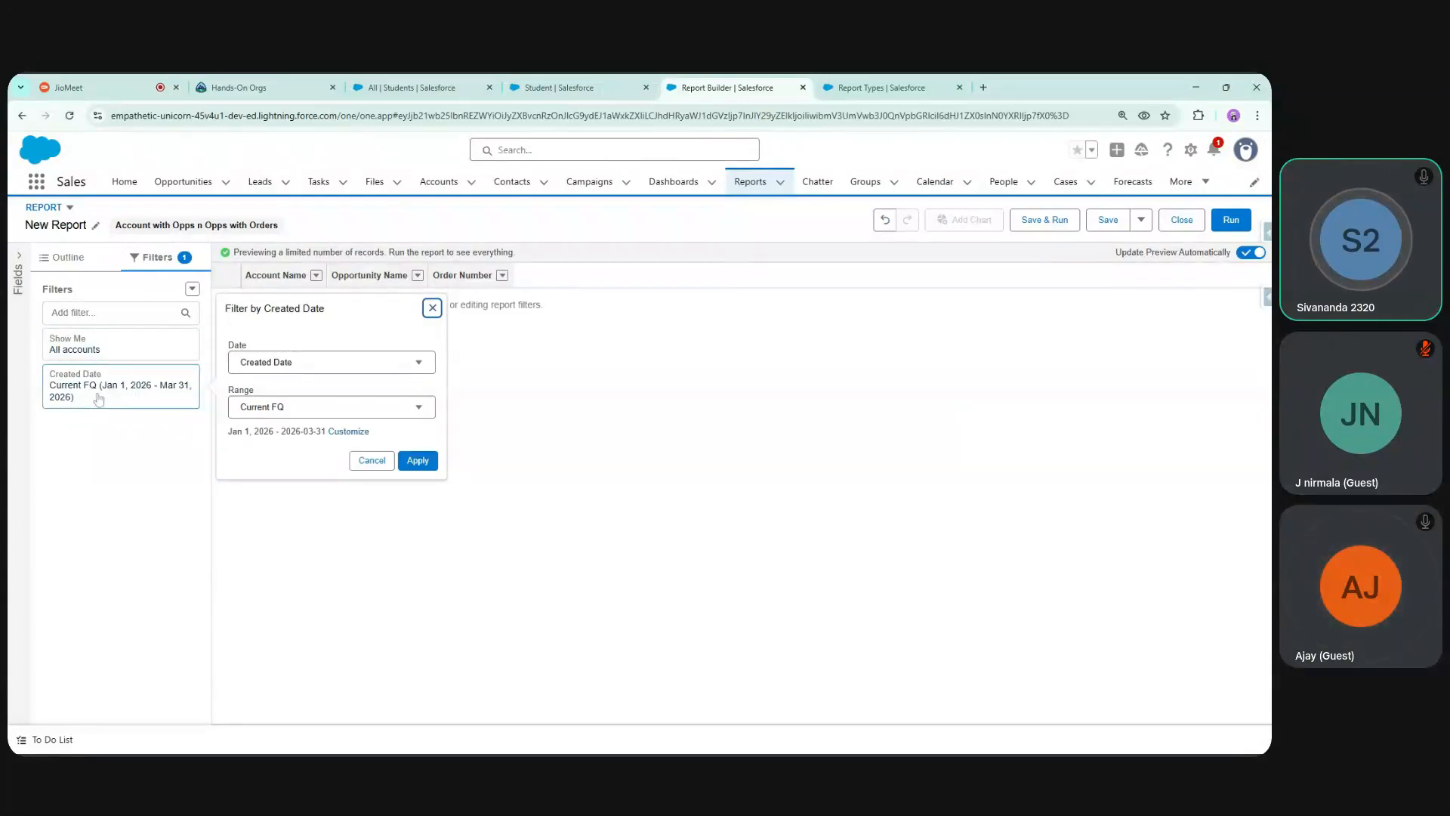
{"action": "left_click", "coordinate": [297, 408]}
{"action": "left_click", "coordinate": [276, 427]}
{"action": "left_click", "coordinate": [417, 460]}
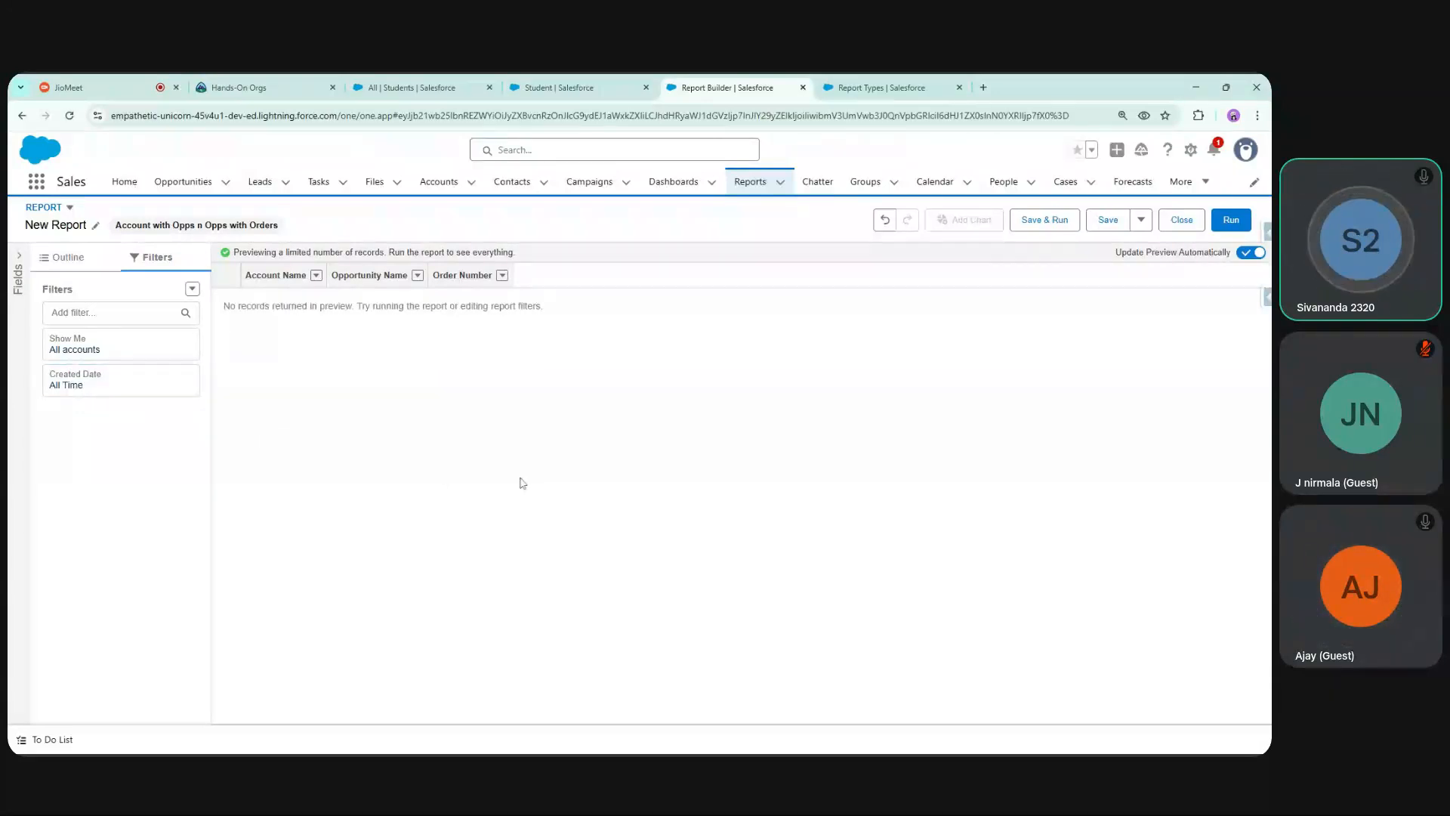
{"action": "left_click", "coordinate": [64, 256]}
{"action": "left_click", "coordinate": [152, 257]}
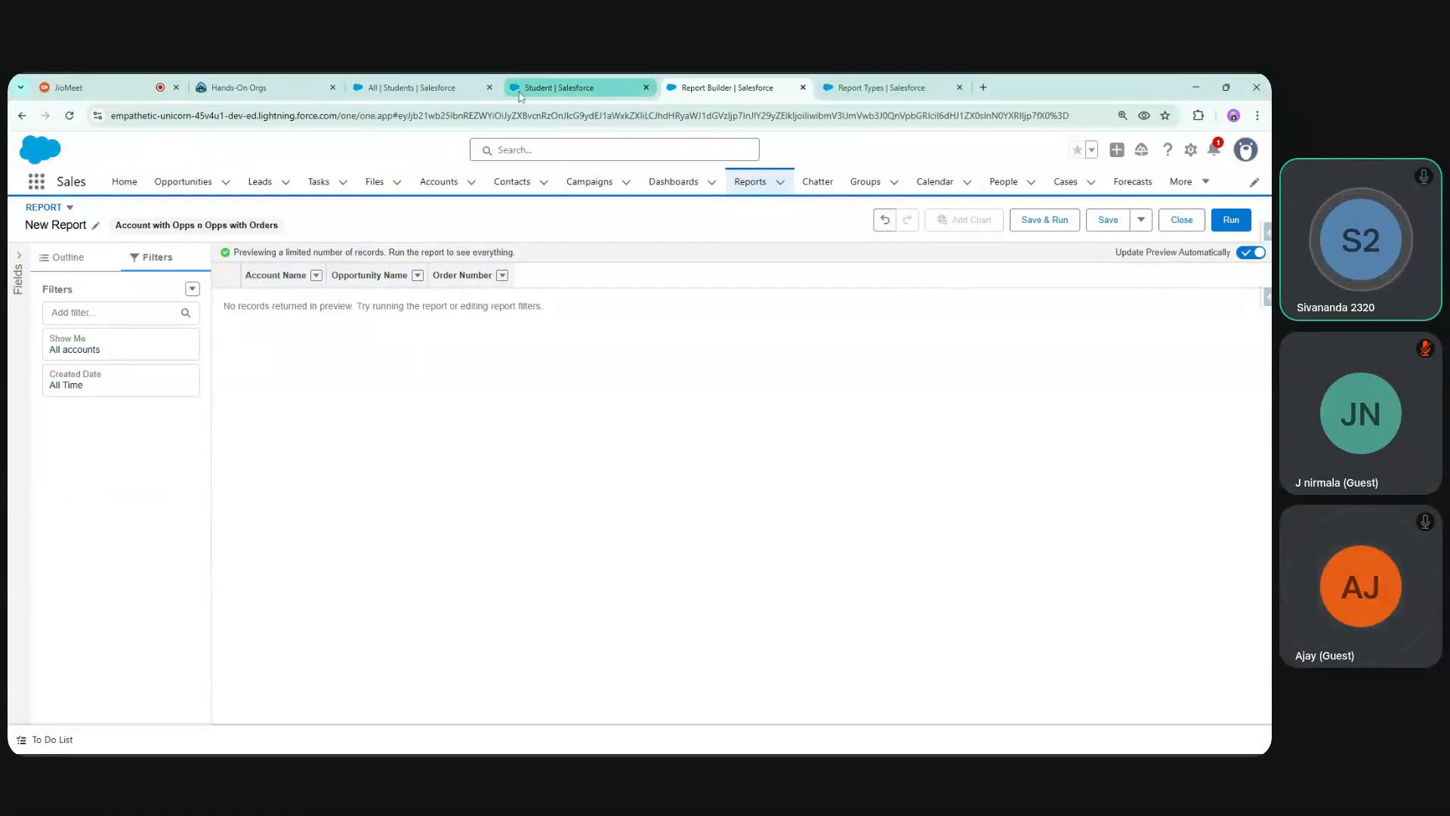
Show the All Accounts list, open the Burlington Textiles Corp of America account, and view its related opportunities
{"action": "left_click", "coordinate": [422, 87]}
{"action": "left_click", "coordinate": [439, 181]}
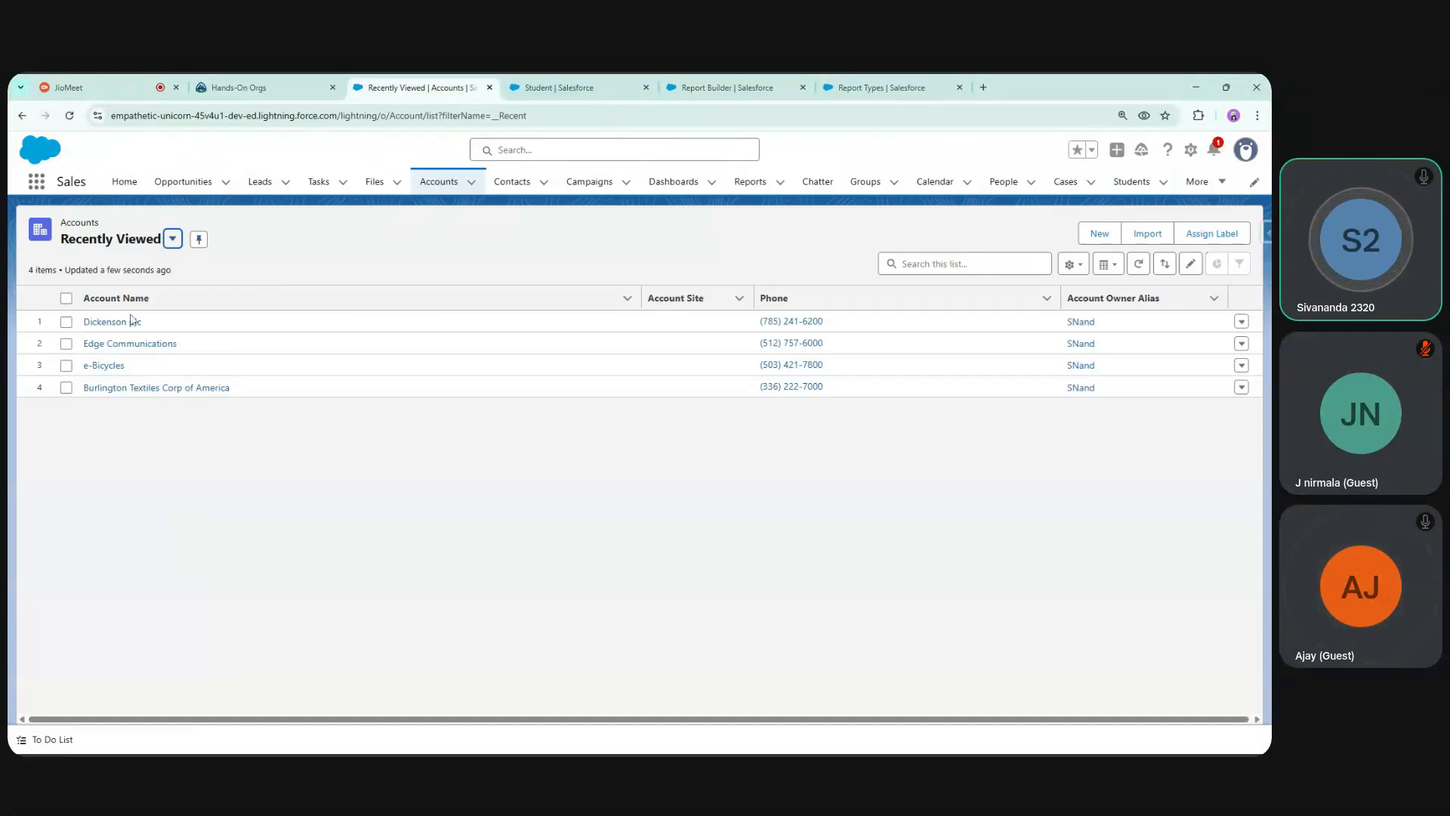
{"action": "left_click", "coordinate": [173, 238]}
{"action": "left_click", "coordinate": [113, 323]}
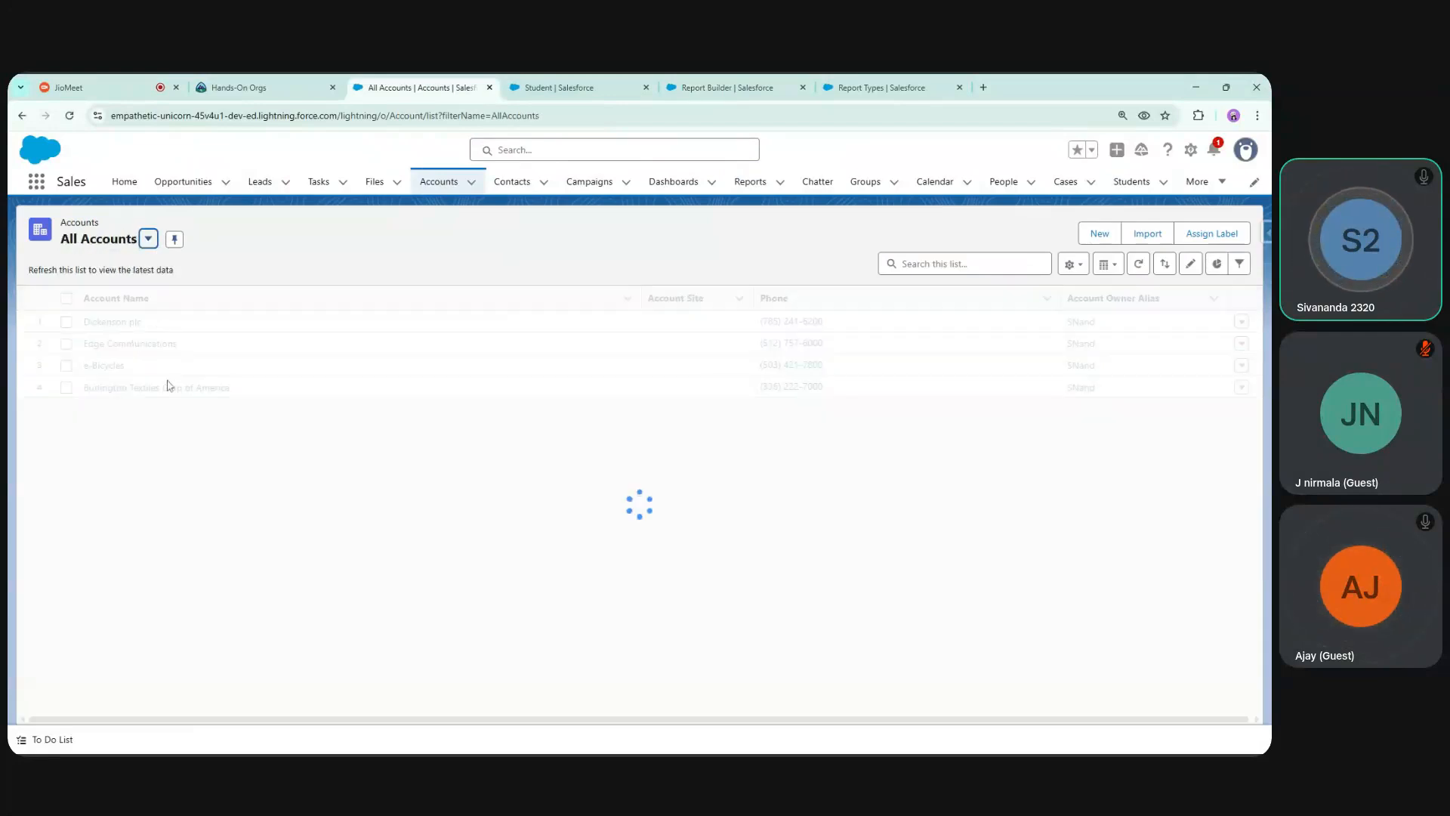
{"action": "left_click", "coordinate": [140, 323]}
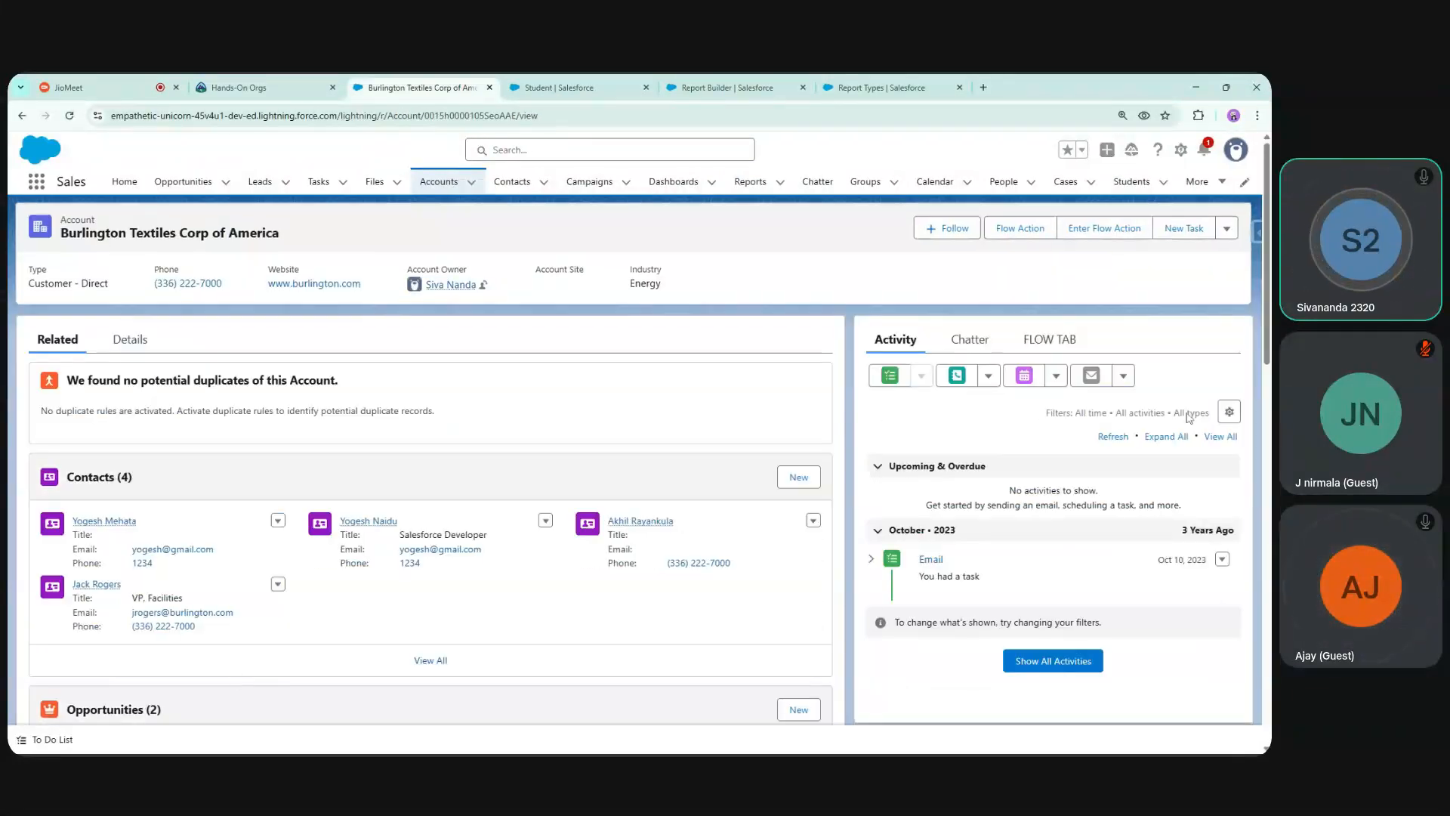
{"action": "scroll", "coordinate": [302, 529], "scroll_direction": "down", "scroll_amount": 2}
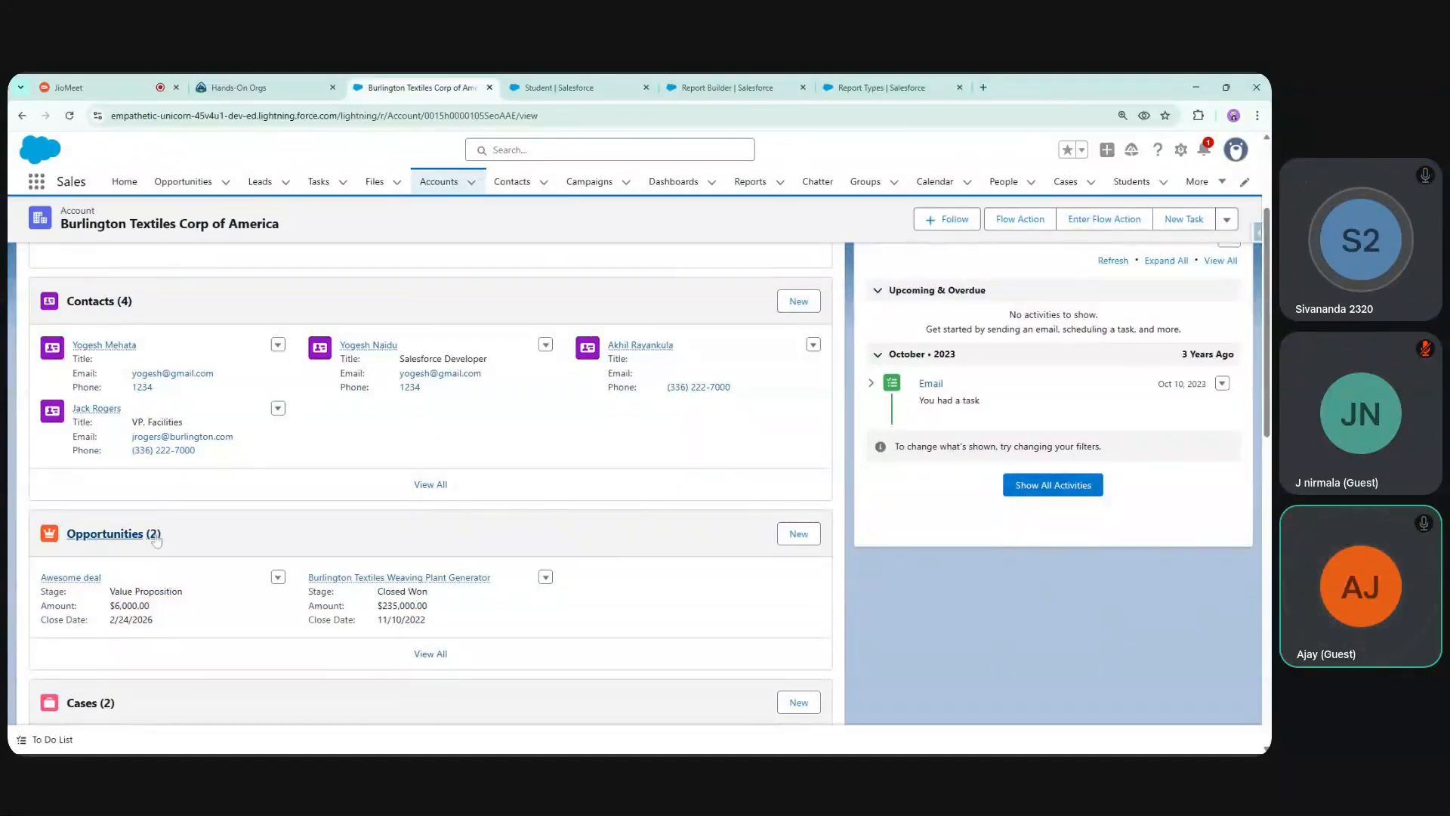
Place the account's browser tab beside the report builder, check the report preview, and return to the Burlington Textiles account
{"action": "left_click_drag", "start_coordinate": [458, 85], "coordinate": [604, 83]}
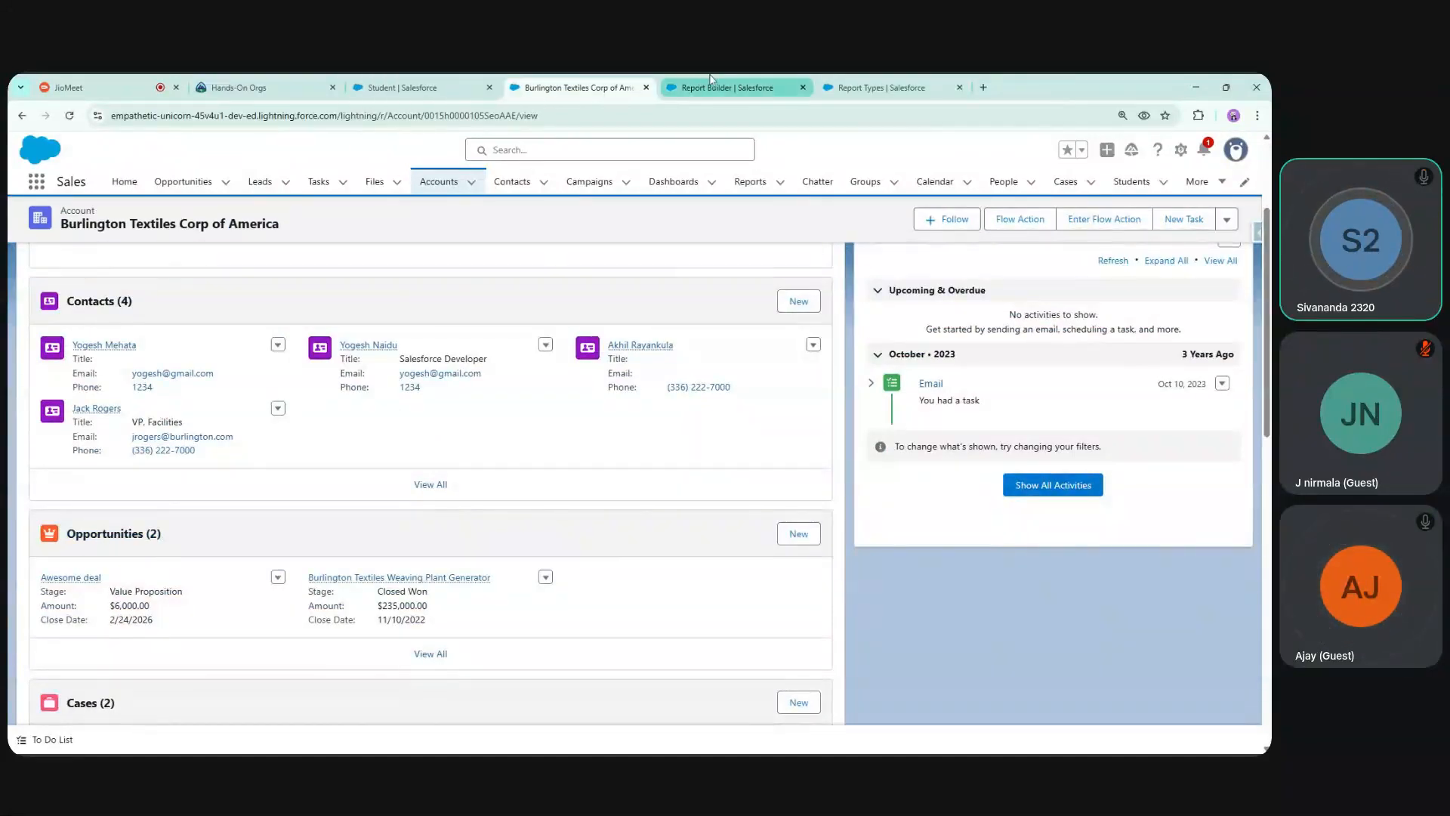
{"action": "left_click", "coordinate": [876, 86]}
{"action": "left_click", "coordinate": [734, 84]}
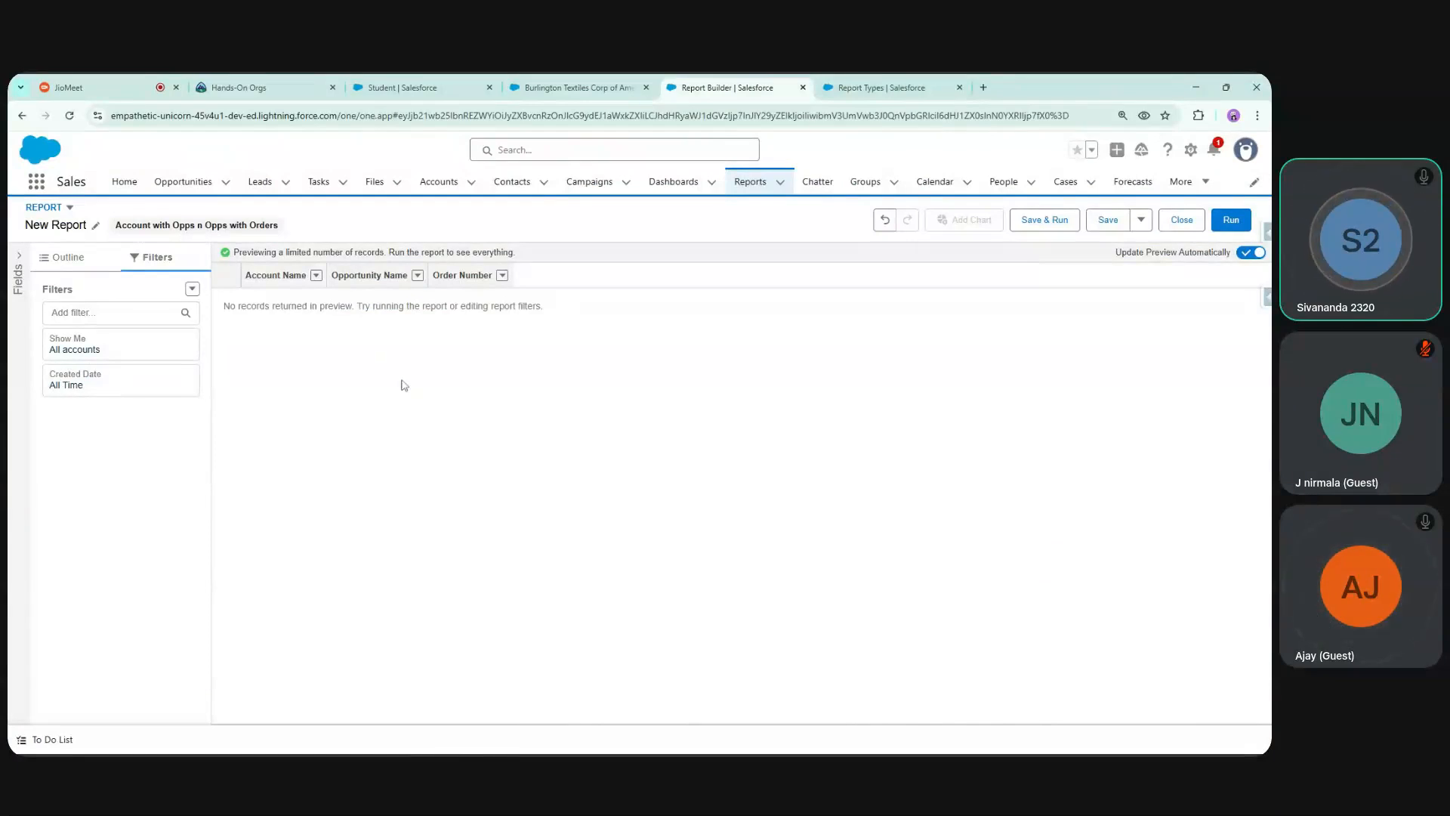
{"action": "left_click_drag", "start_coordinate": [404, 385], "coordinate": [330, 316]}
{"action": "left_click", "coordinate": [565, 383]}
{"action": "left_click", "coordinate": [578, 87]}
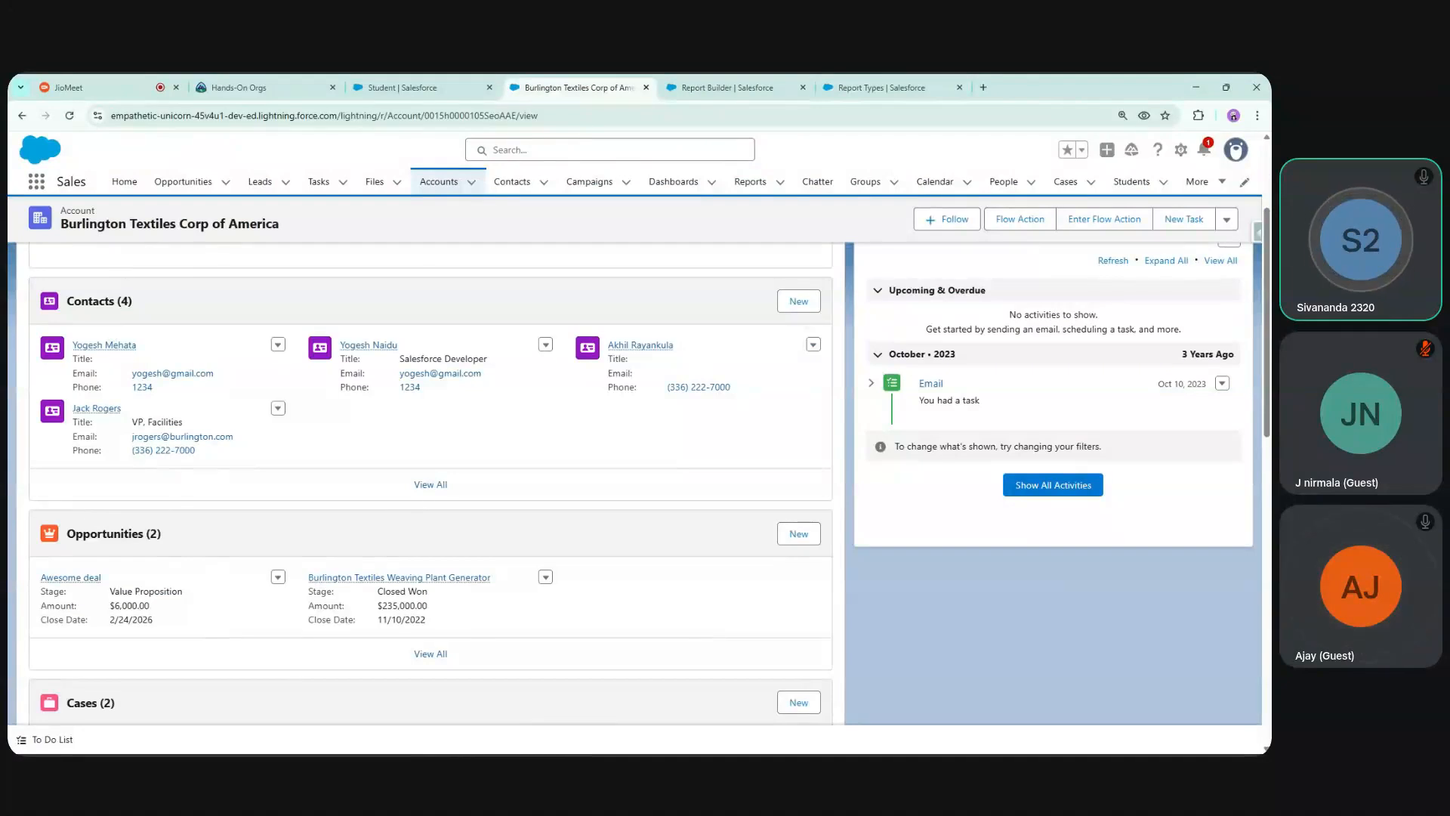
Open the account's opportunities, Awesome deal and Burlington Textiles Weaving Plant Generator, in separate tabs and check their related lists for orders
{"action": "left_click", "coordinate": [77, 578], "text": "ctrl"}
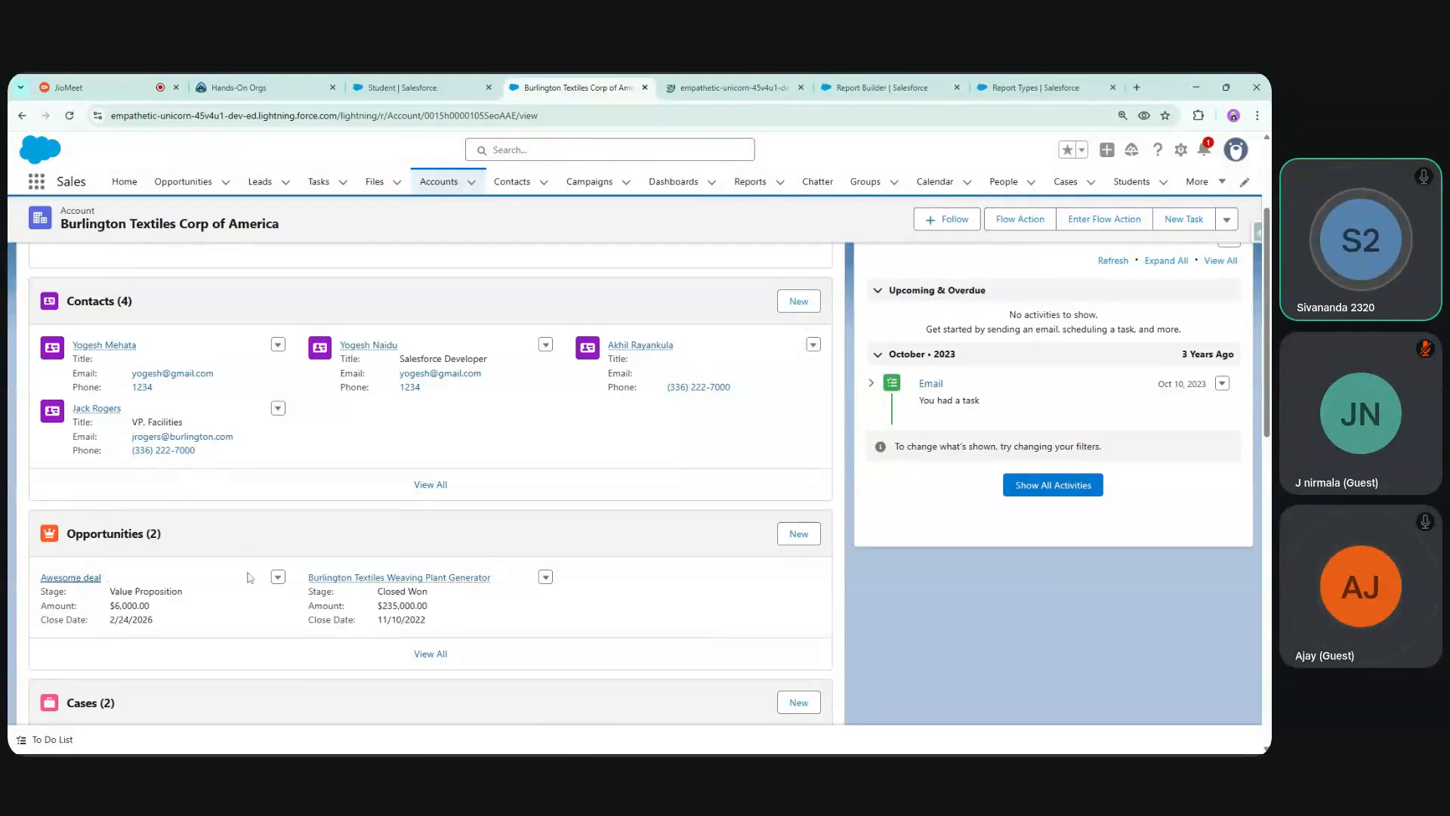
{"action": "left_click", "coordinate": [384, 578], "text": "ctrl"}
{"action": "left_click", "coordinate": [616, 86]}
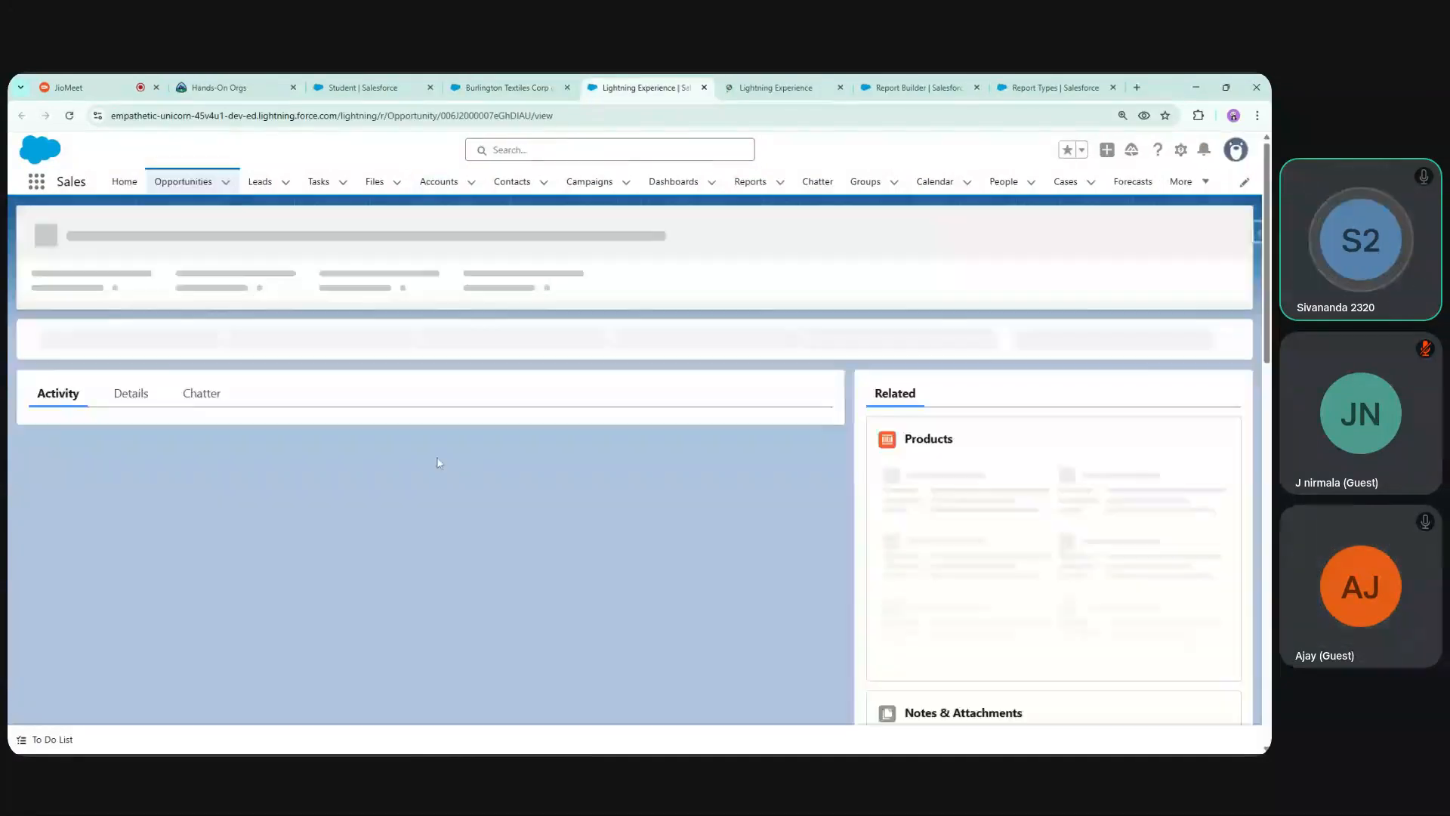
{"action": "scroll", "coordinate": [438, 463], "scroll_direction": "down", "scroll_amount": 5}
{"action": "scroll", "coordinate": [629, 483], "scroll_direction": "down", "scroll_amount": 2}
{"action": "scroll", "coordinate": [630, 483], "scroll_direction": "up", "scroll_amount": 6}
{"action": "scroll", "coordinate": [629, 483], "scroll_direction": "down", "scroll_amount": 3}
{"action": "scroll", "coordinate": [630, 484], "scroll_direction": "down", "scroll_amount": 2}
{"action": "scroll", "coordinate": [629, 484], "scroll_direction": "up", "scroll_amount": 5}
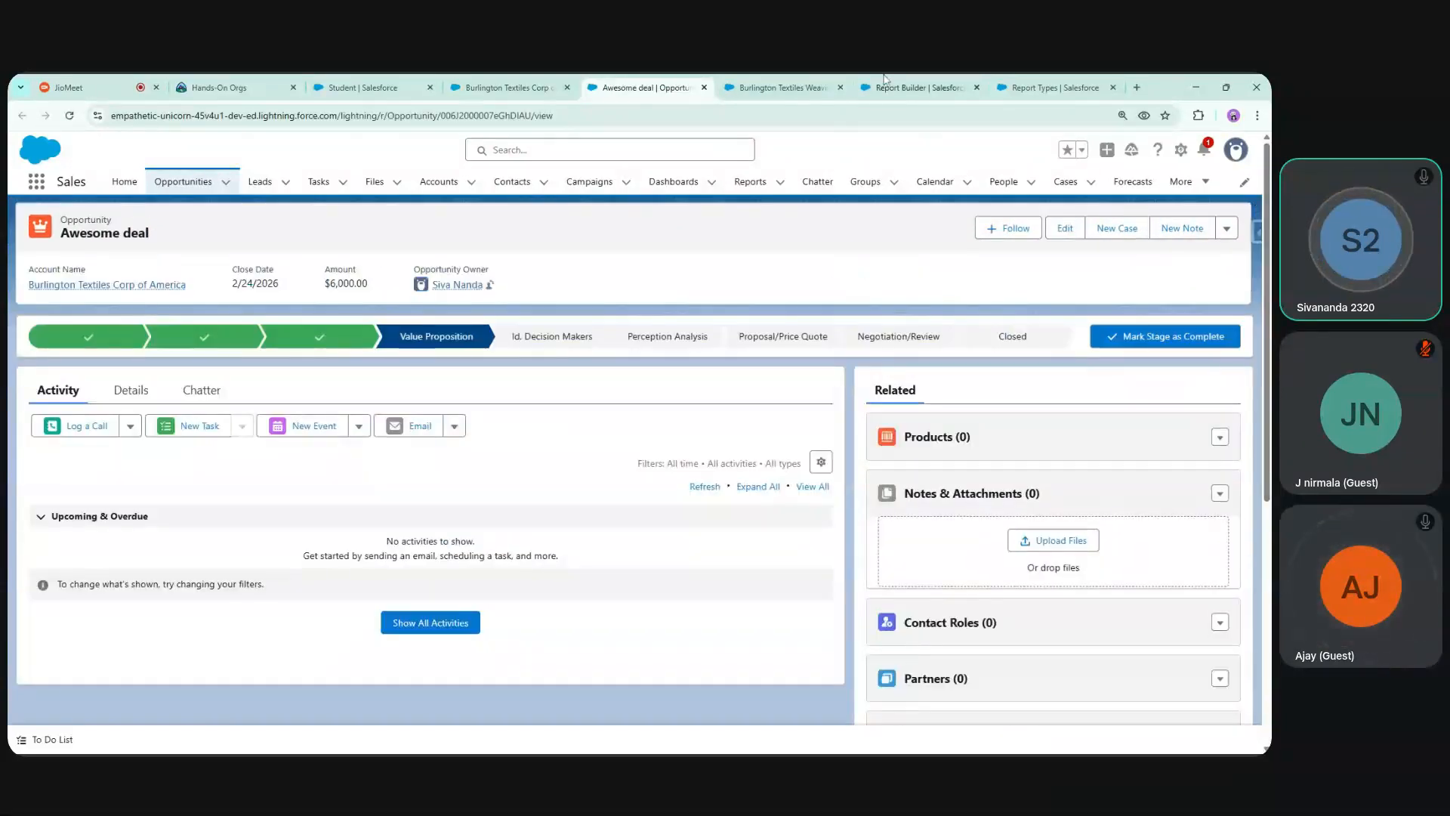
{"action": "left_click", "coordinate": [801, 83]}
{"action": "left_click", "coordinate": [646, 83]}
Find "orders" in the App Launcher and open the Orders object's list
{"action": "left_click", "coordinate": [35, 180]}
{"action": "type", "text": "orders"}
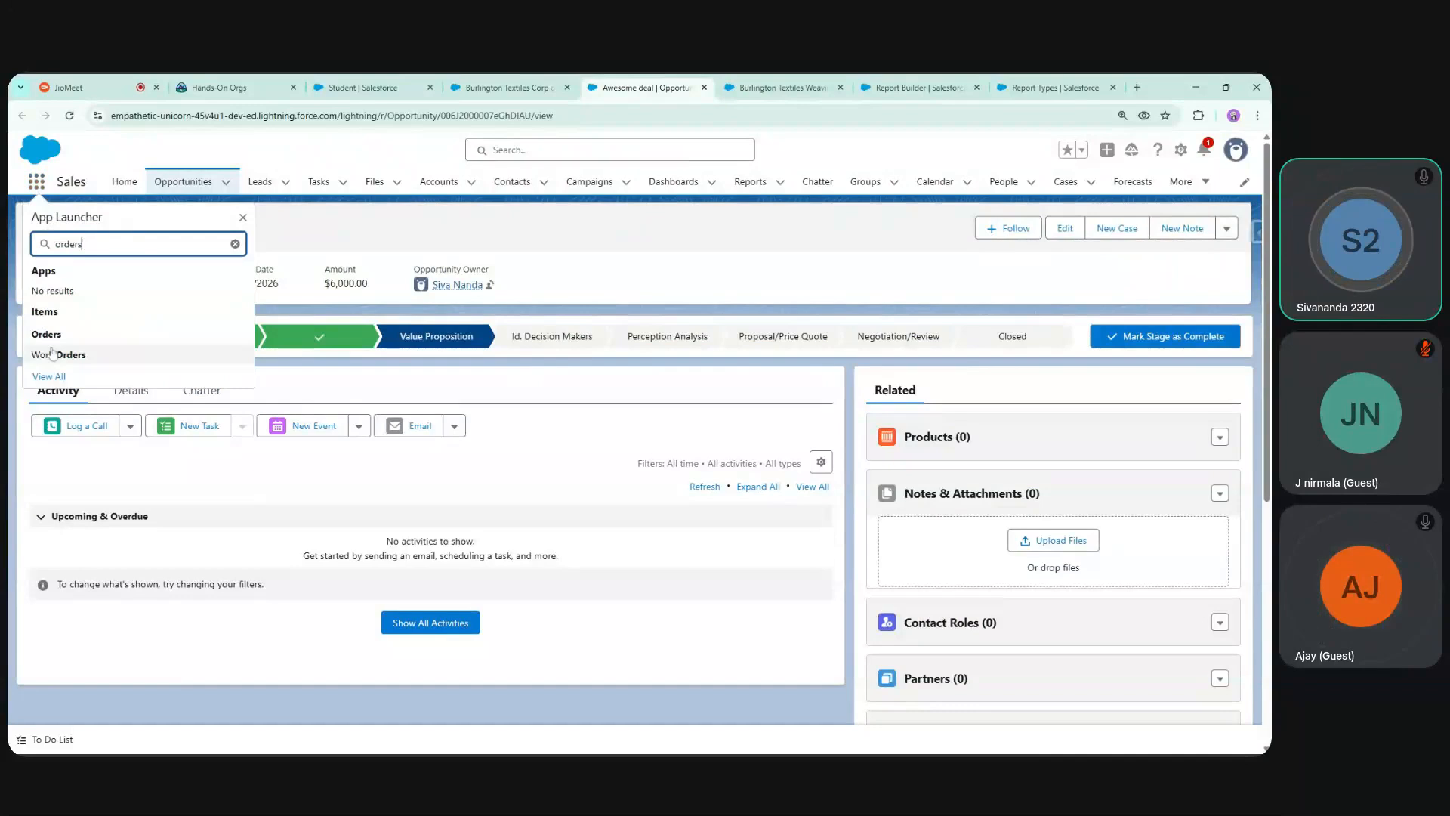
{"action": "left_click", "coordinate": [97, 335]}
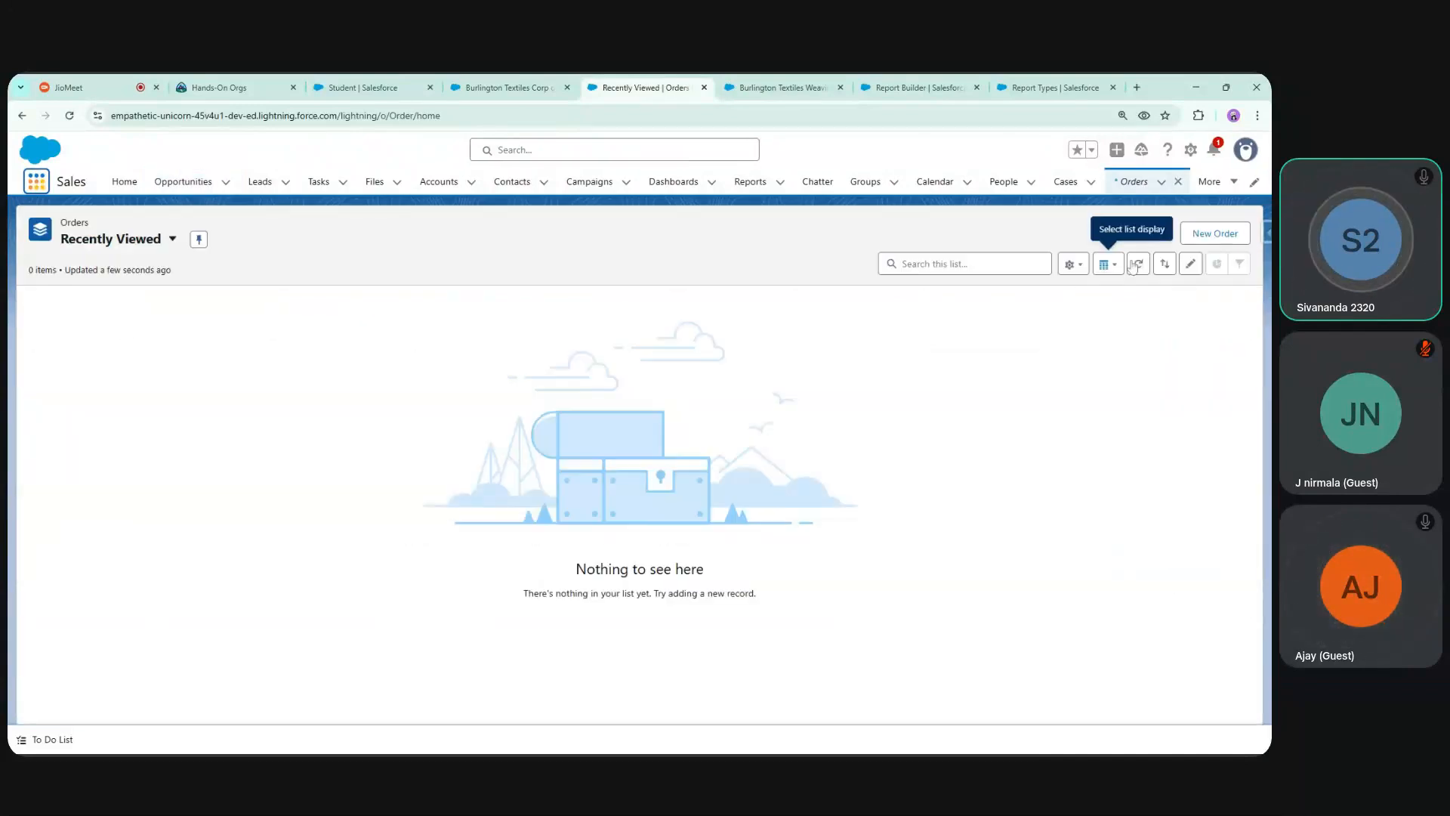
Start a new order with Burlington Textiles Corp of America as its account
{"action": "left_click", "coordinate": [1214, 232]}
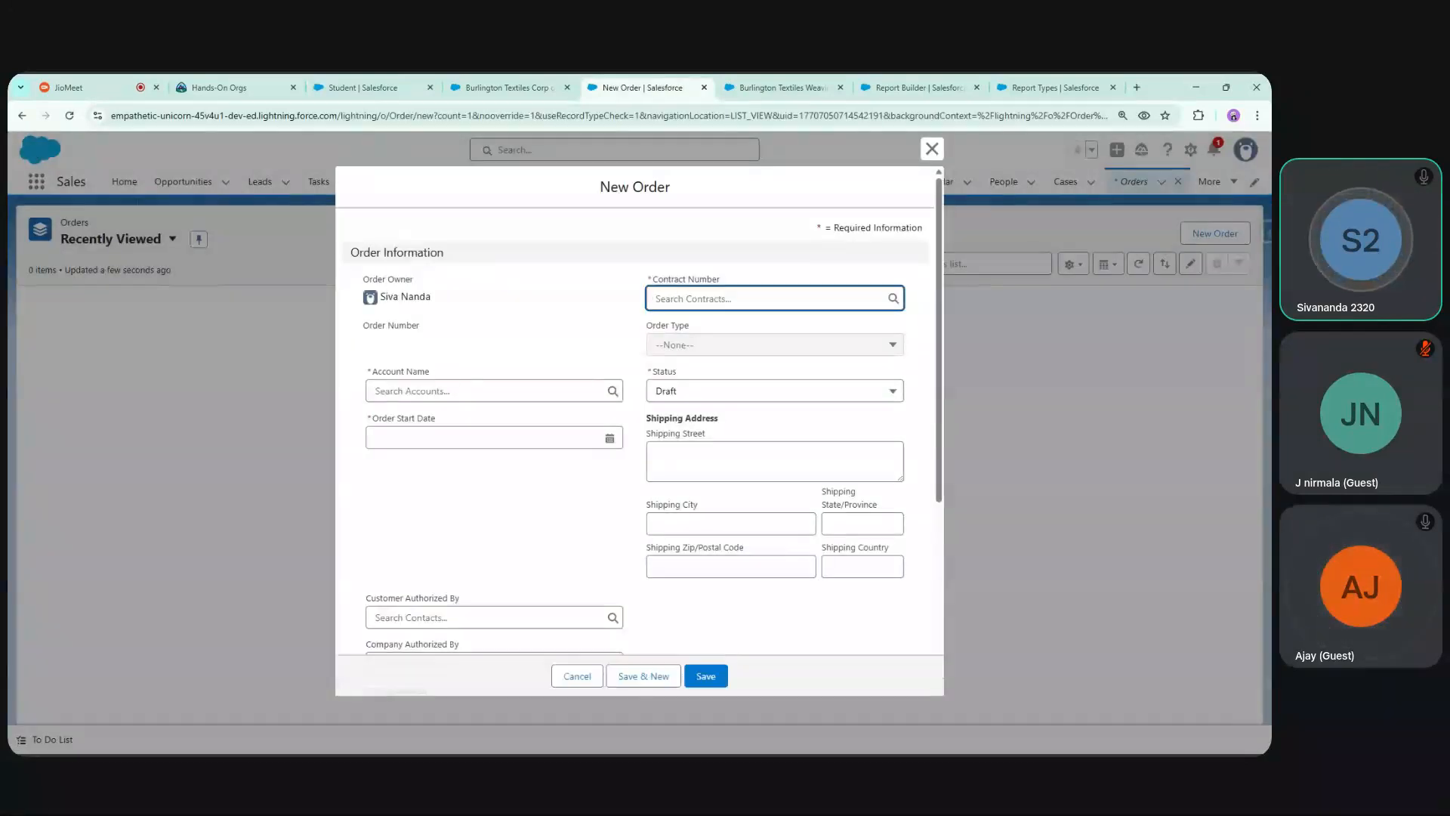
{"action": "left_click", "coordinate": [408, 400]}
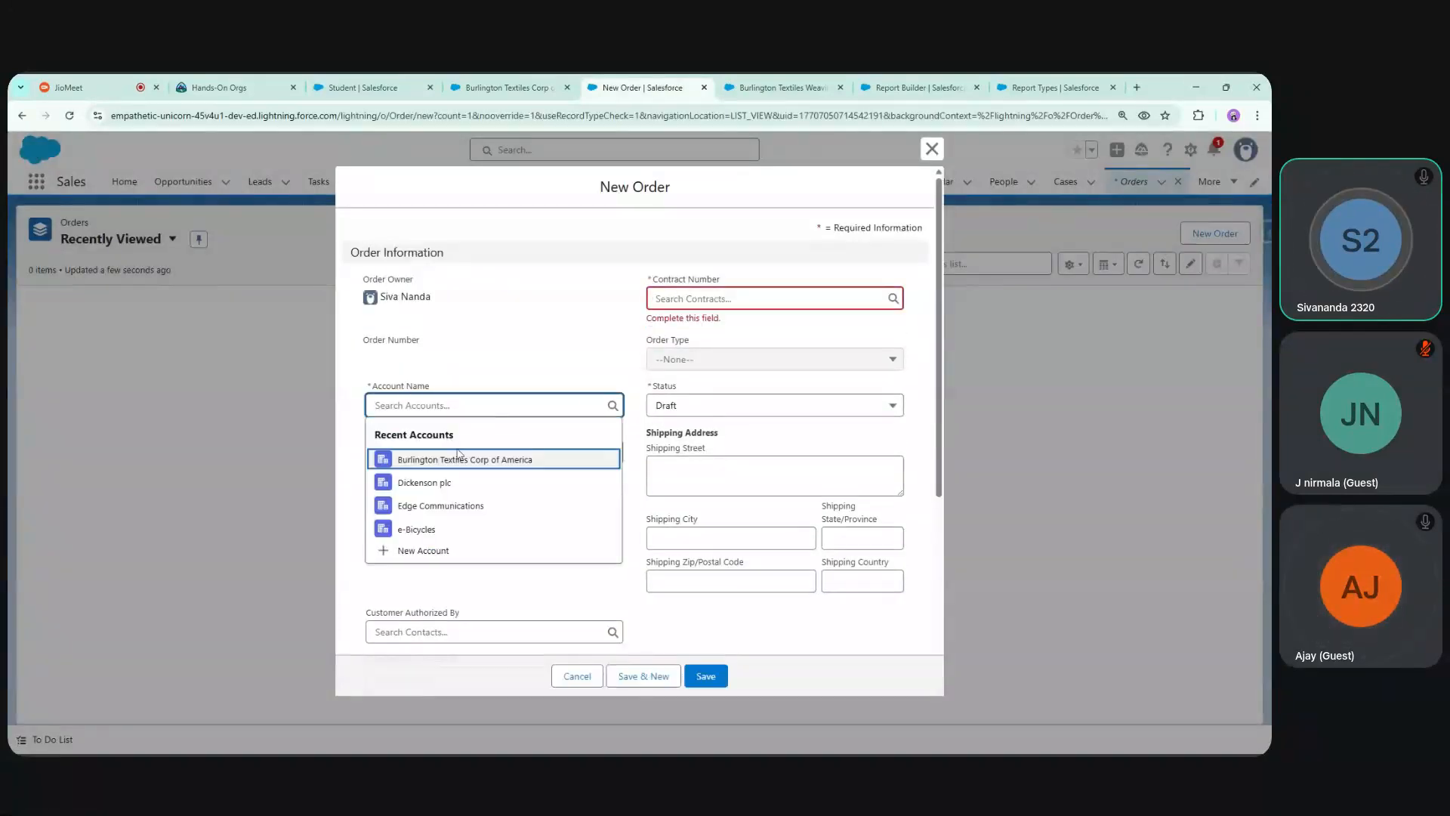
{"action": "left_click", "coordinate": [457, 458]}
{"action": "left_click", "coordinate": [727, 298]}
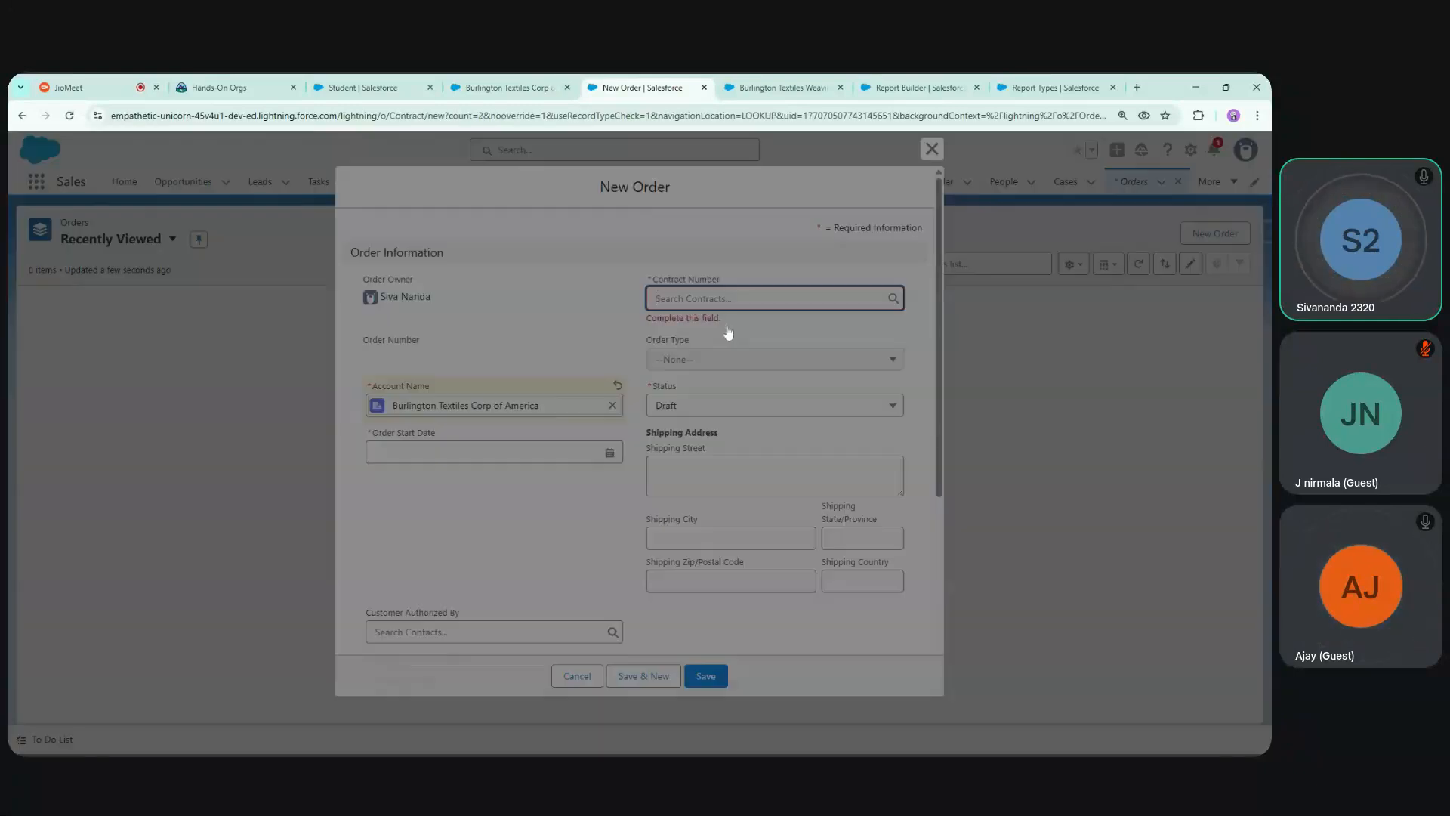
{"action": "left_click", "coordinate": [727, 327]}
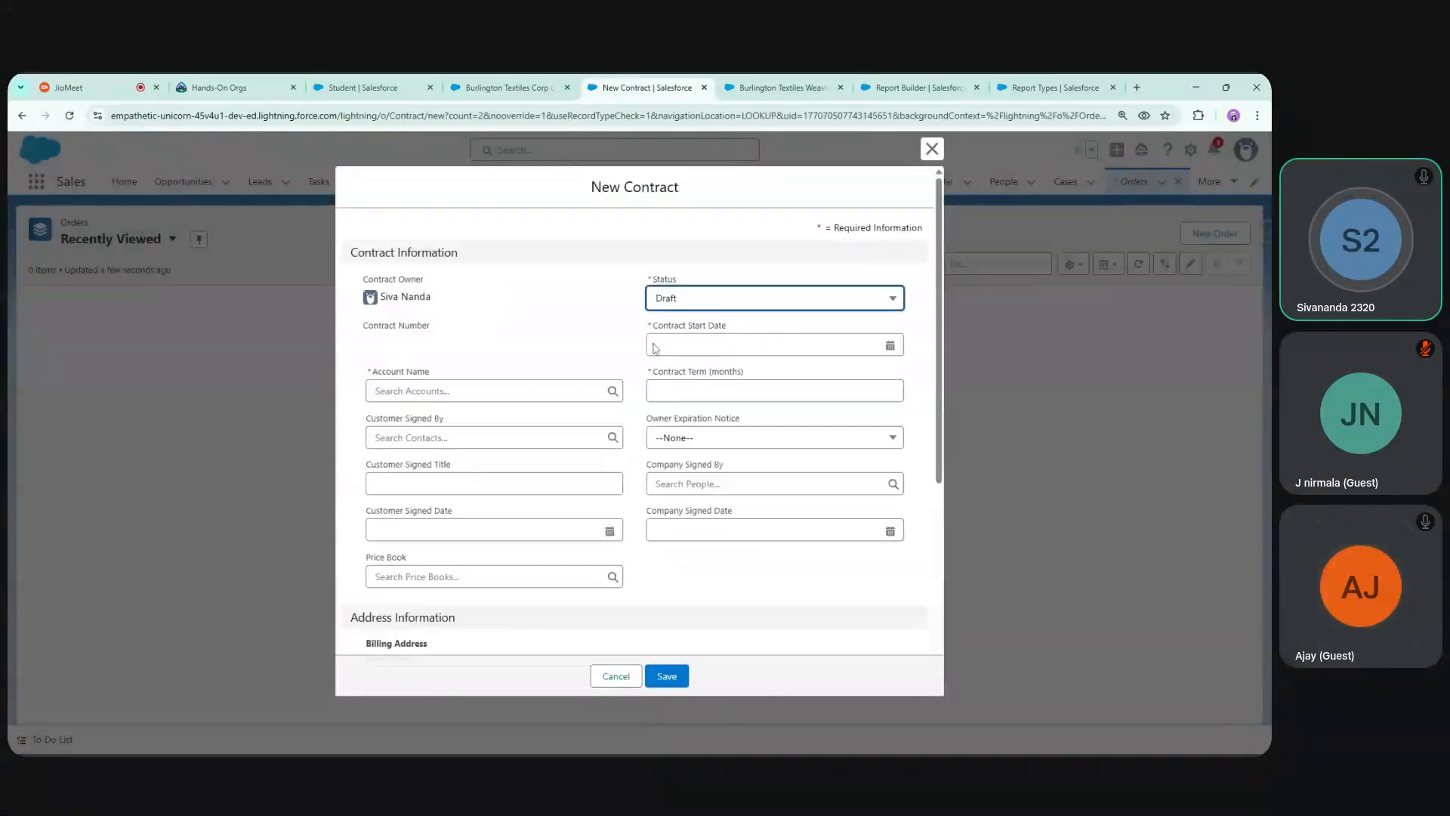
{"action": "left_click", "coordinate": [763, 345]}
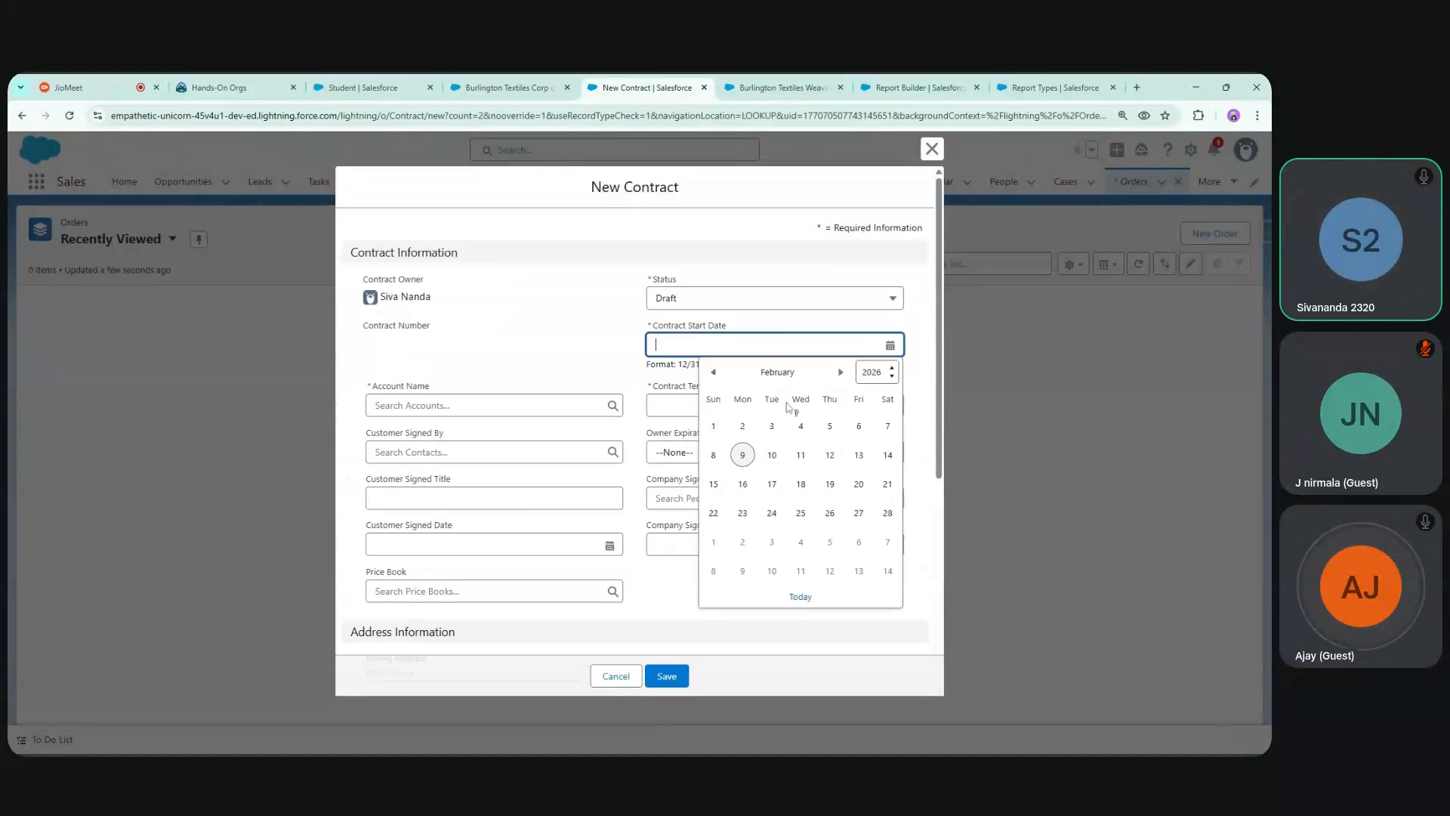
{"action": "left_click", "coordinate": [800, 454]}
{"action": "left_click", "coordinate": [695, 391]}
{"action": "type", "text": "12"}
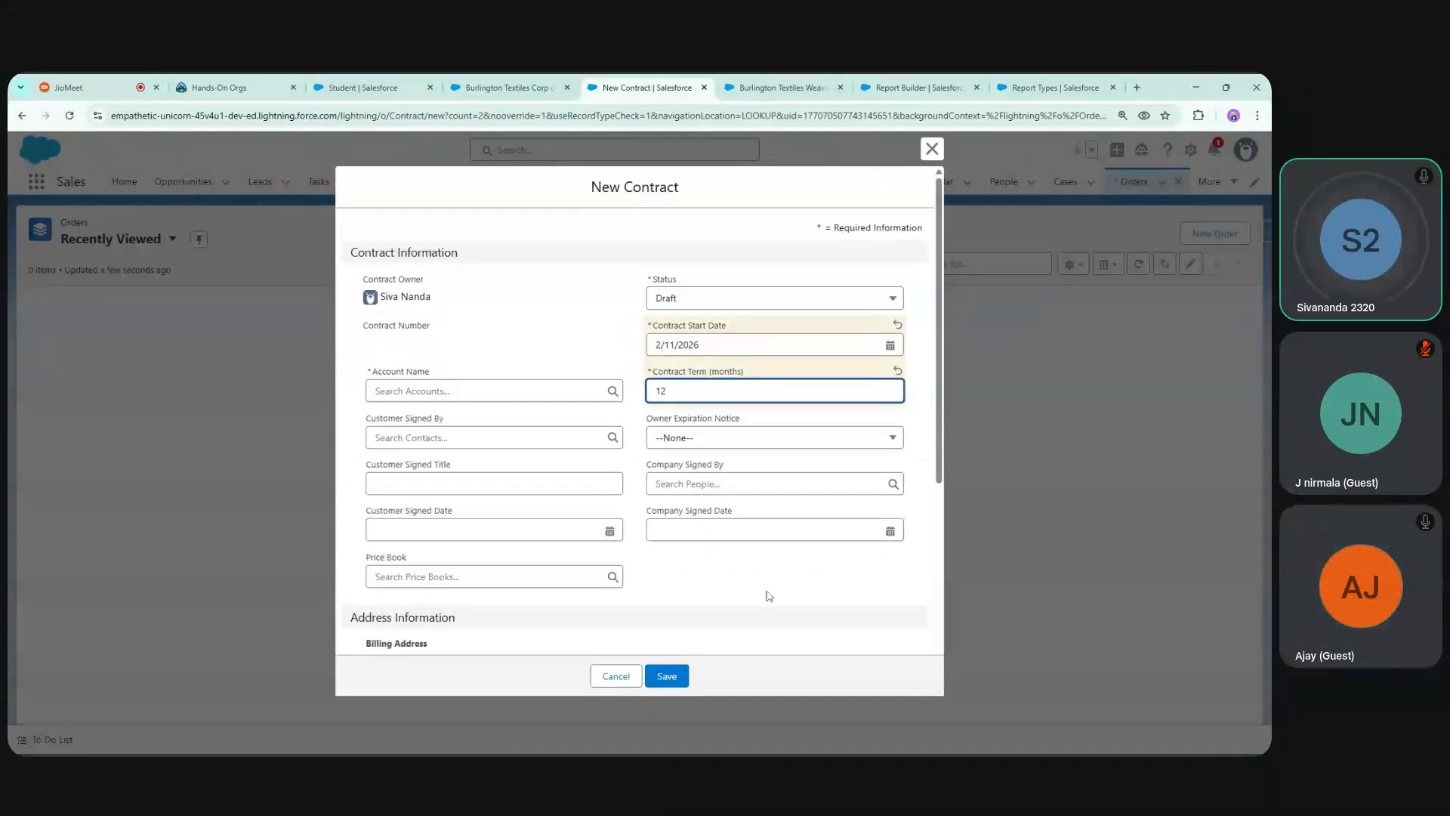
{"action": "left_click", "coordinate": [769, 596]}
{"action": "mouse_move", "coordinate": [936, 467]}
{"action": "left_mouse_down"}
{"action": "mouse_move", "coordinate": [948, 574]}
{"action": "mouse_move", "coordinate": [935, 467]}
{"action": "left_mouse_up"}
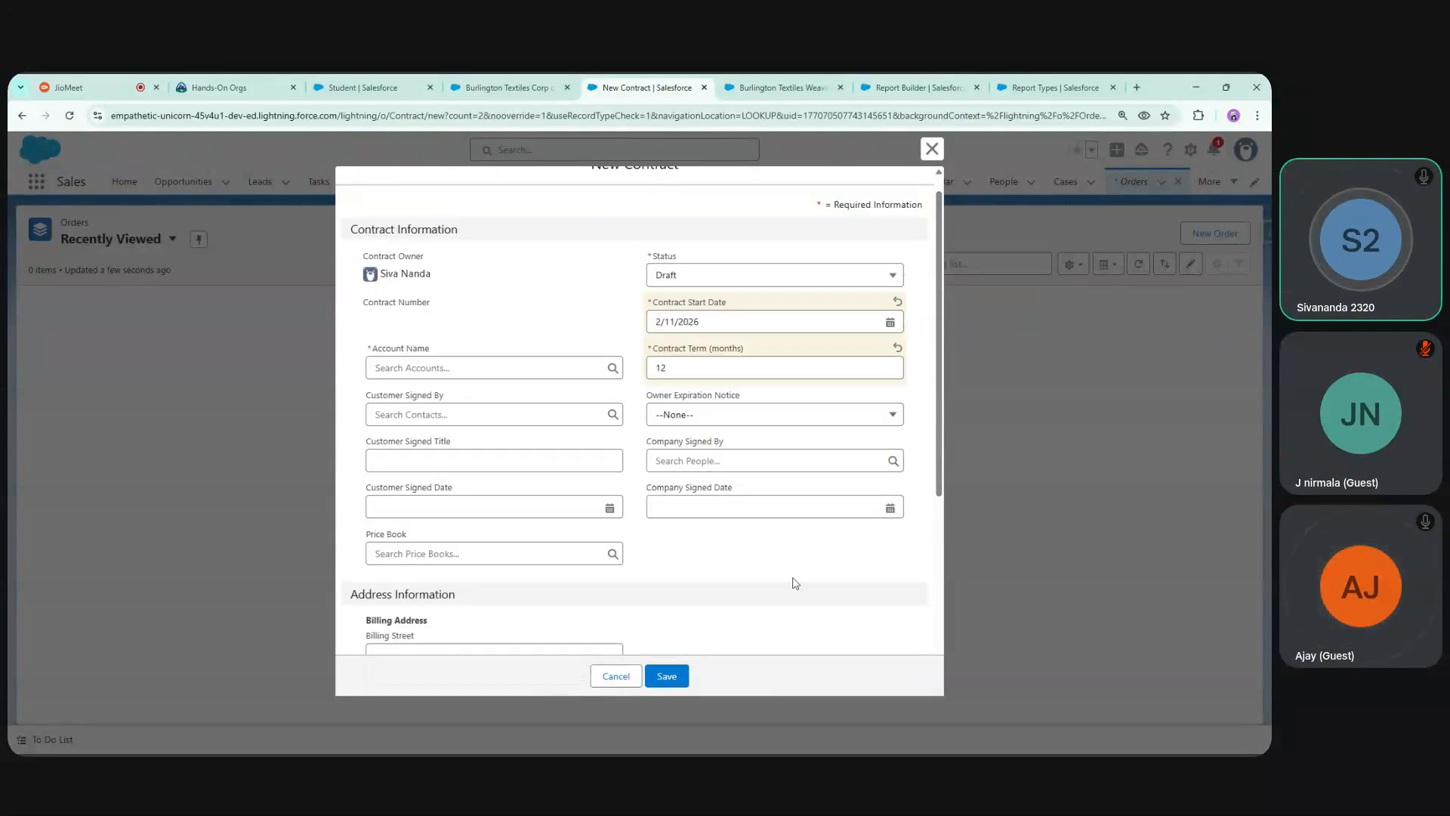
{"action": "key", "text": "ctrl+f"}
{"action": "type", "text": "oppor"}
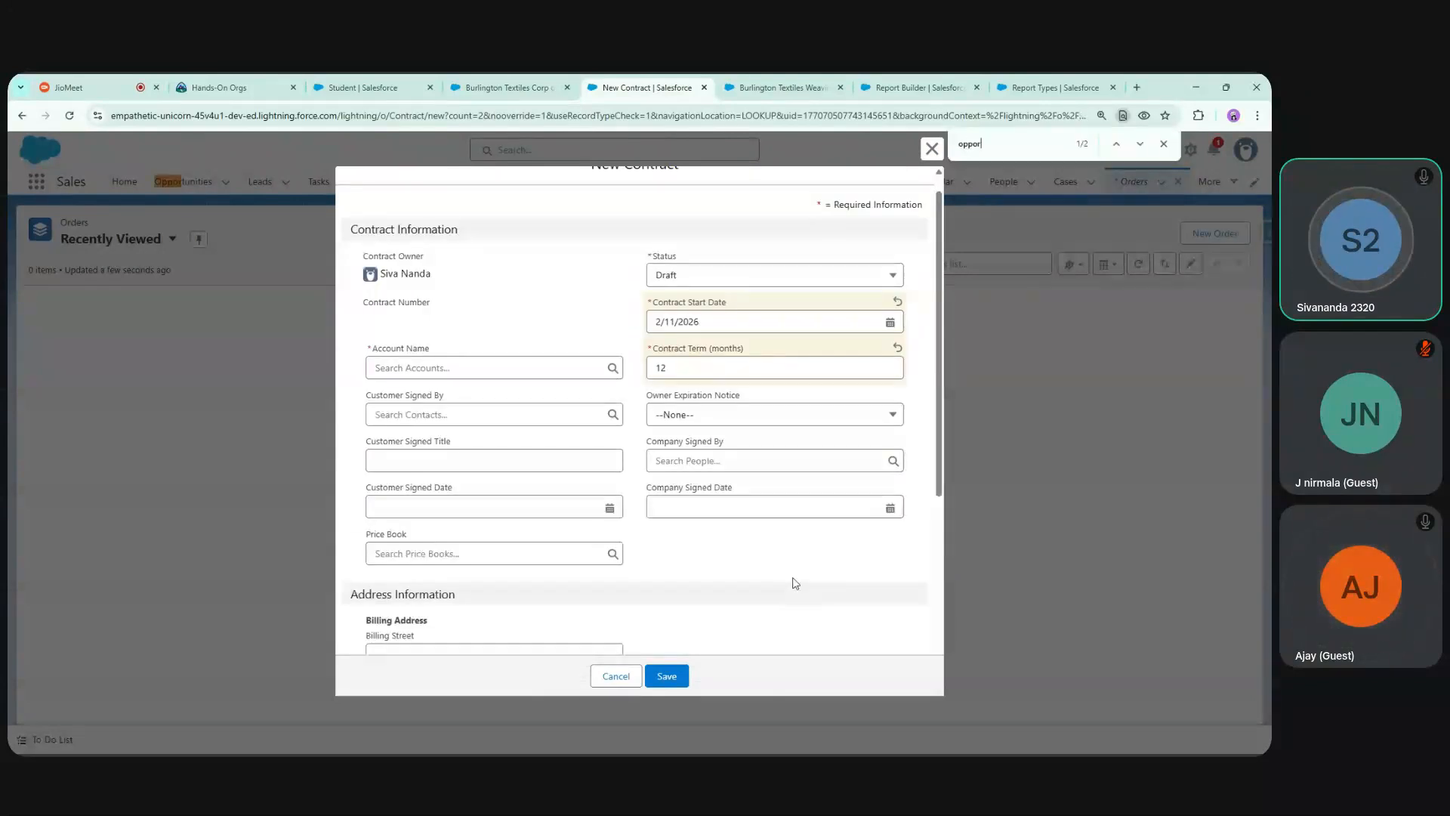
{"action": "type", "text": "t"}
{"action": "key", "text": "Return"}
{"action": "key", "text": "Return"}
{"action": "left_click_drag", "start_coordinate": [941, 485], "coordinate": [947, 209]}
{"action": "left_click", "coordinate": [931, 149]}
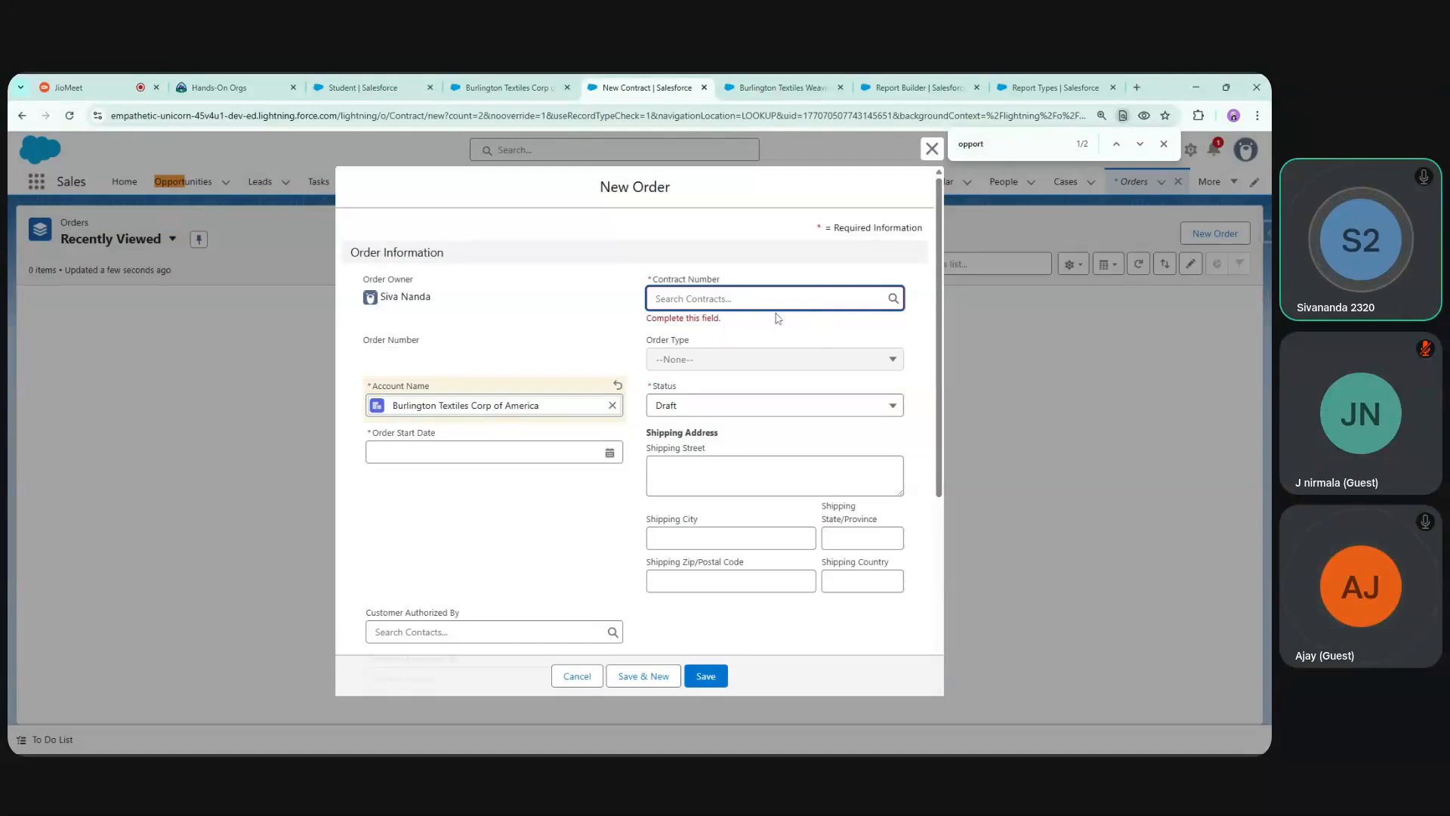
Create the order's contract for Burlington Textiles Corp of America with start date 2/10/2026 and a 32-month term
{"action": "left_click", "coordinate": [671, 325]}
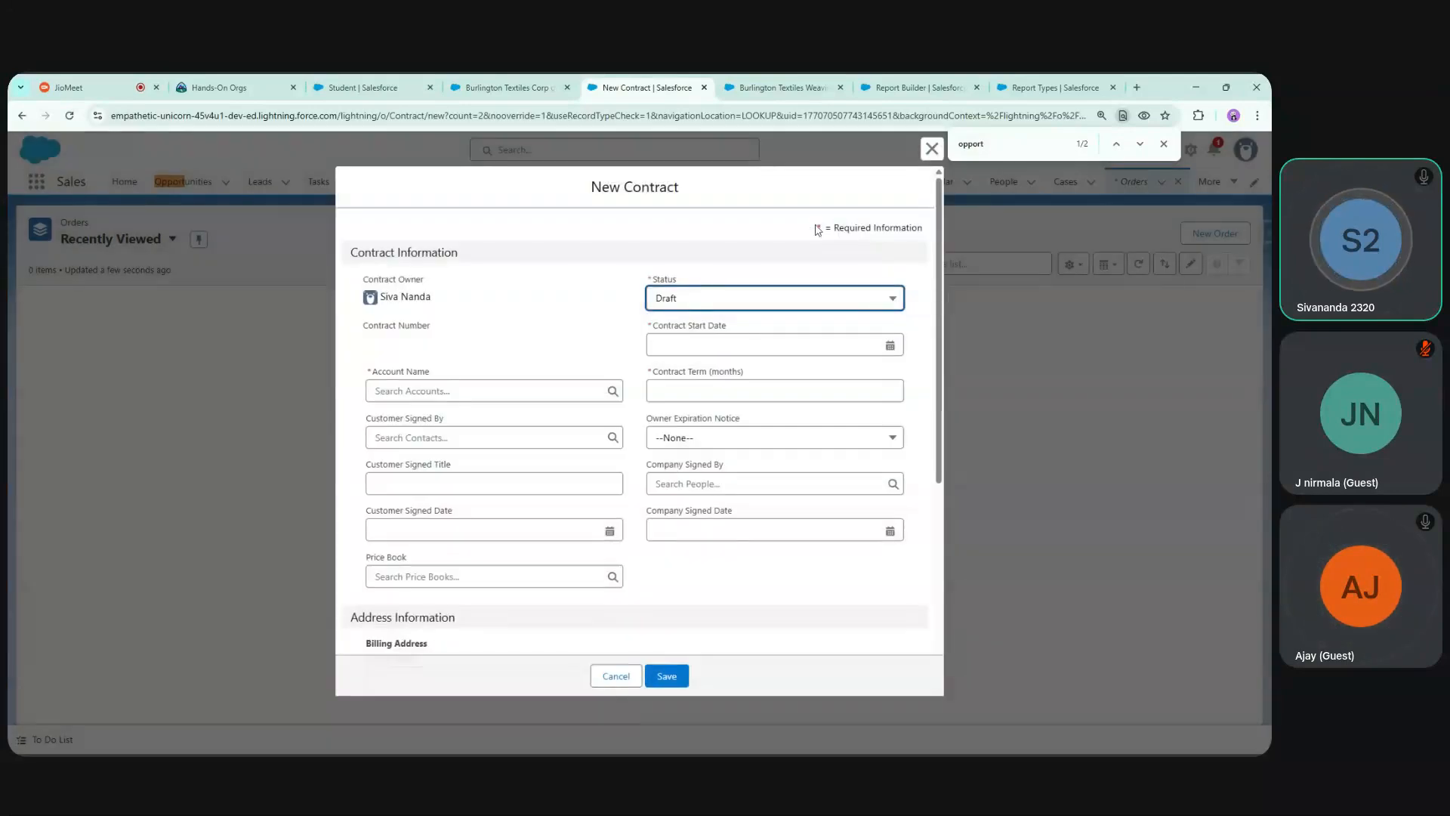
{"action": "left_click", "coordinate": [457, 390]}
{"action": "left_click", "coordinate": [463, 445]}
{"action": "left_click", "coordinate": [695, 346]}
{"action": "type", "text": "12"}
{"action": "left_click", "coordinate": [698, 405]}
{"action": "left_click", "coordinate": [722, 345]}
{"action": "left_click", "coordinate": [775, 459]}
{"action": "left_click", "coordinate": [704, 406]}
{"action": "type", "text": "32"}
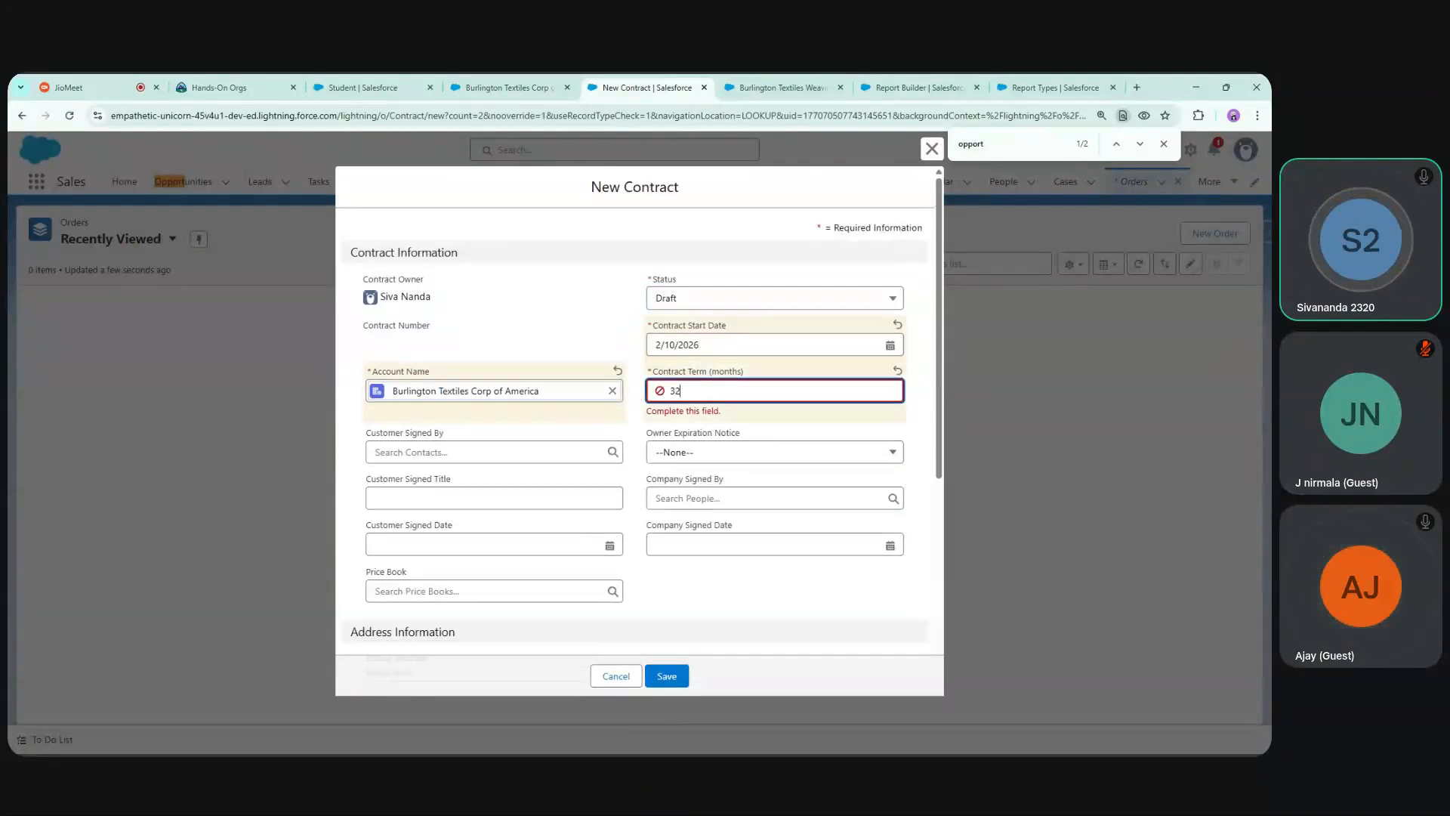
{"action": "left_click", "coordinate": [667, 675]}
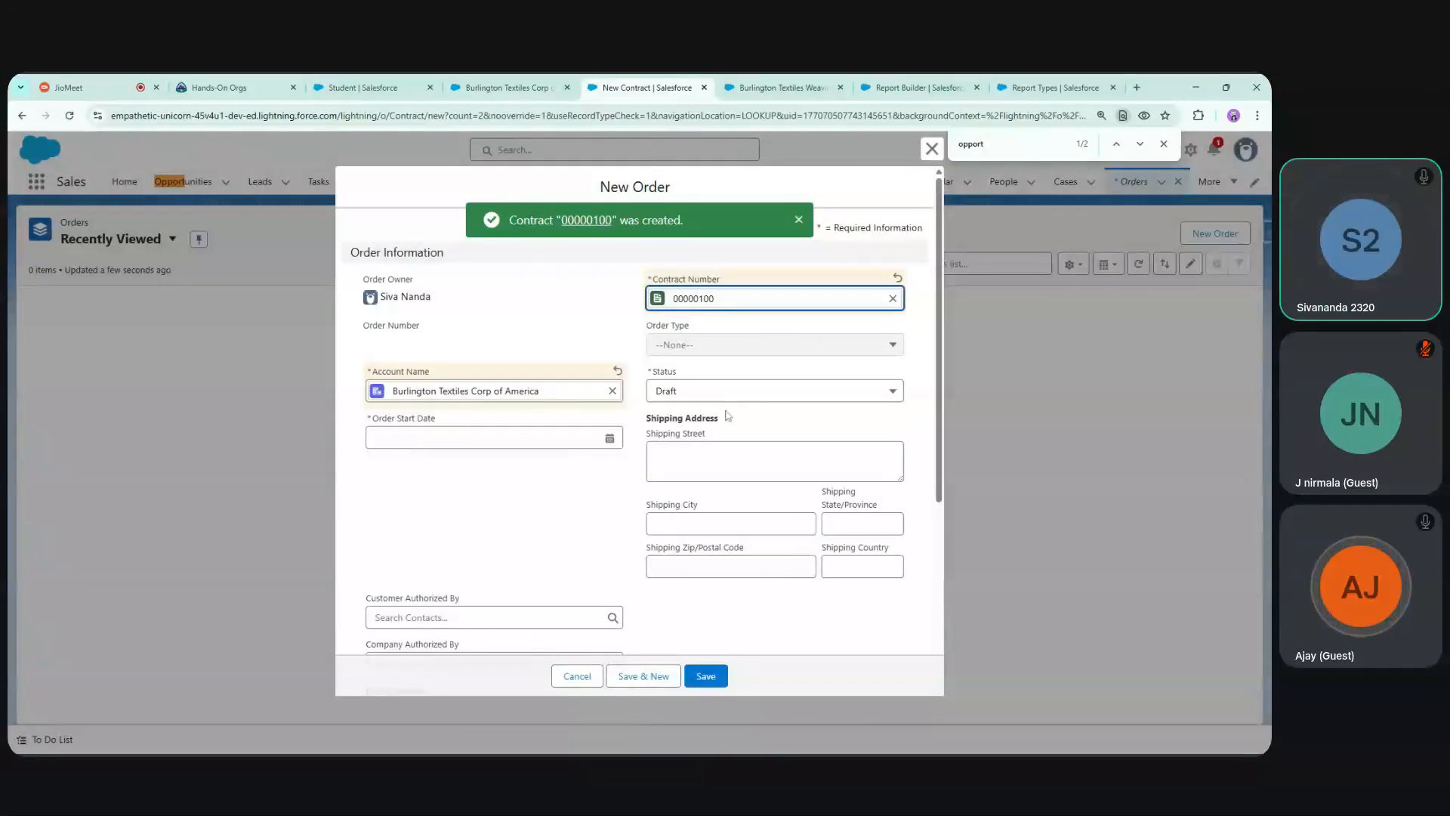
Check the new order form's status choices and search the form for an opportunity field using "oppor"
{"action": "left_click", "coordinate": [751, 395]}
{"action": "left_click", "coordinate": [755, 397]}
{"action": "left_click", "coordinate": [507, 516]}
{"action": "key", "text": "ctrl+f"}
{"action": "type", "text": "oppor"}
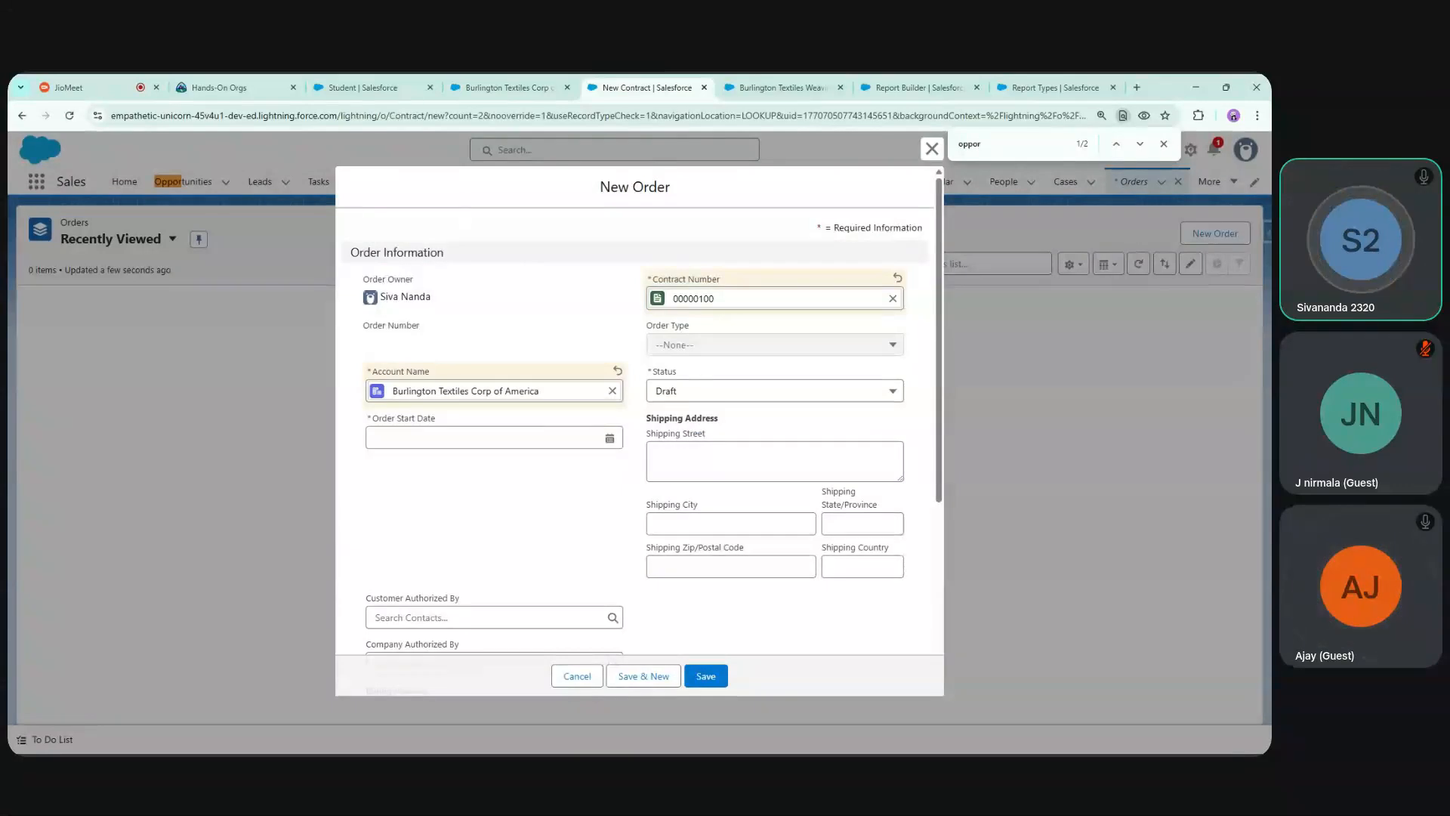
{"action": "key", "text": "Return"}
{"action": "key", "text": "Return"}
Set the order start date to 2/11/2026 and save the order
{"action": "left_click", "coordinate": [505, 445]}
{"action": "left_click", "coordinate": [513, 555]}
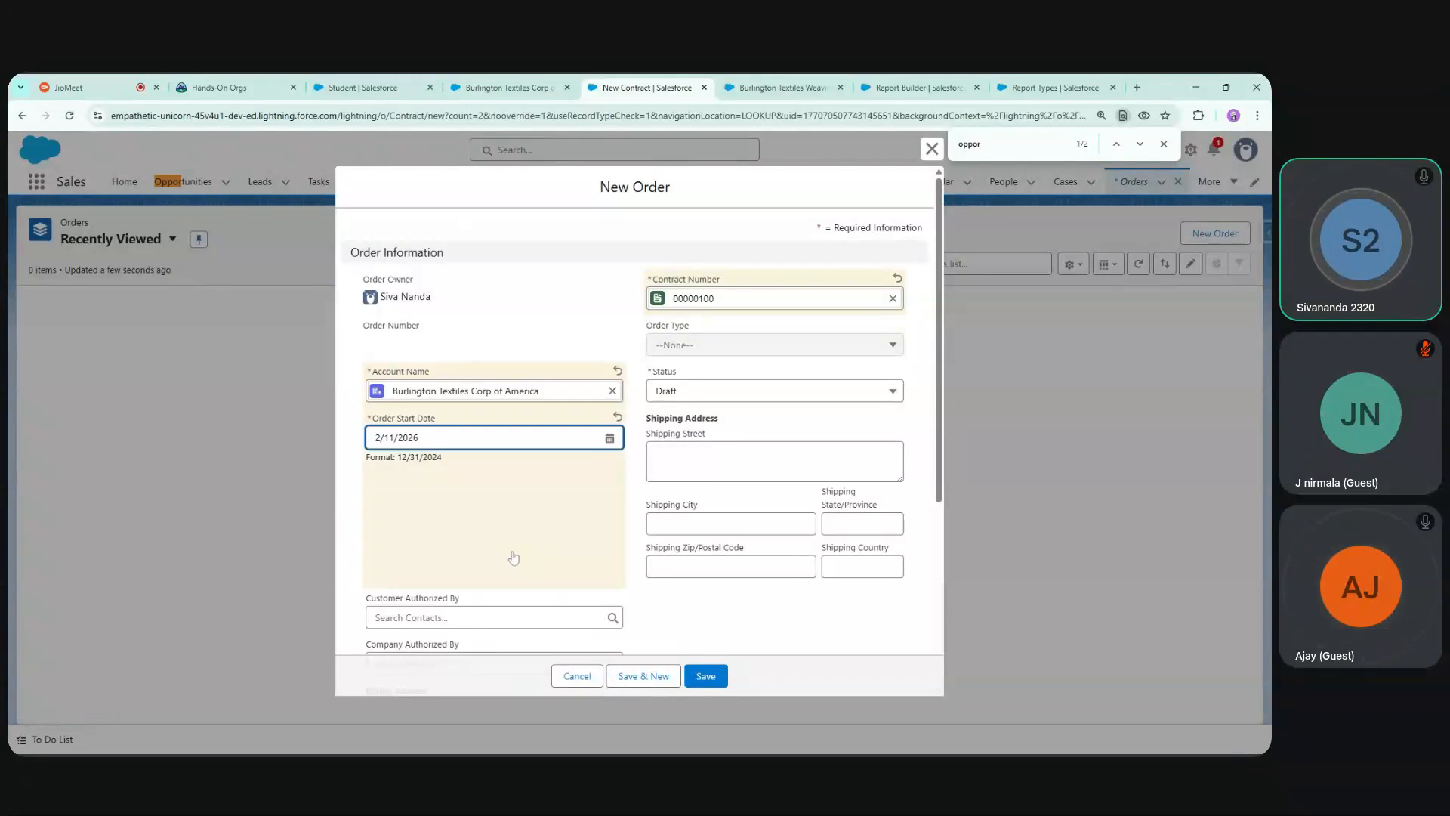
{"action": "scroll", "coordinate": [932, 491], "scroll_direction": "down", "scroll_amount": 4}
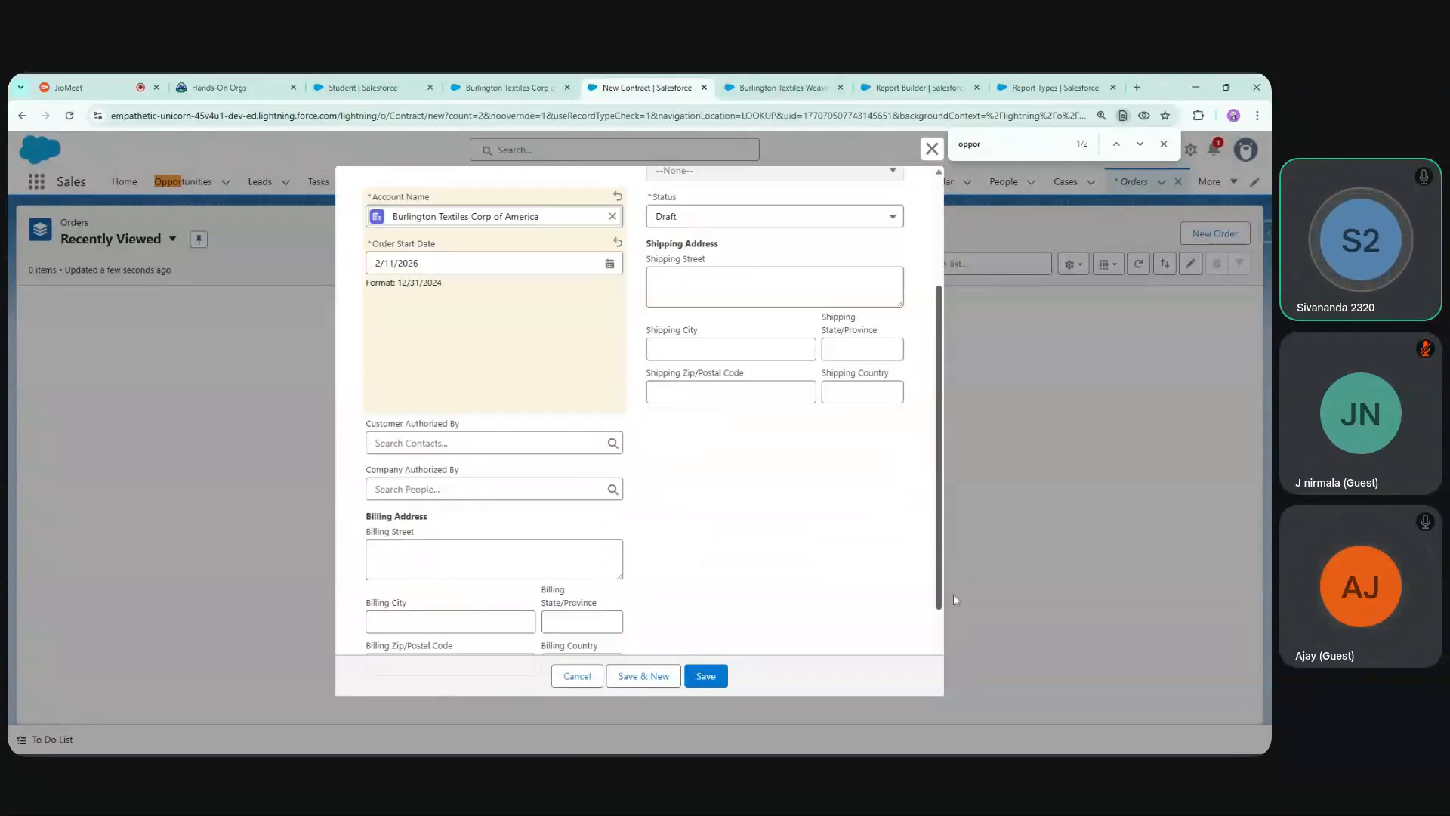
{"action": "left_click", "coordinate": [705, 676]}
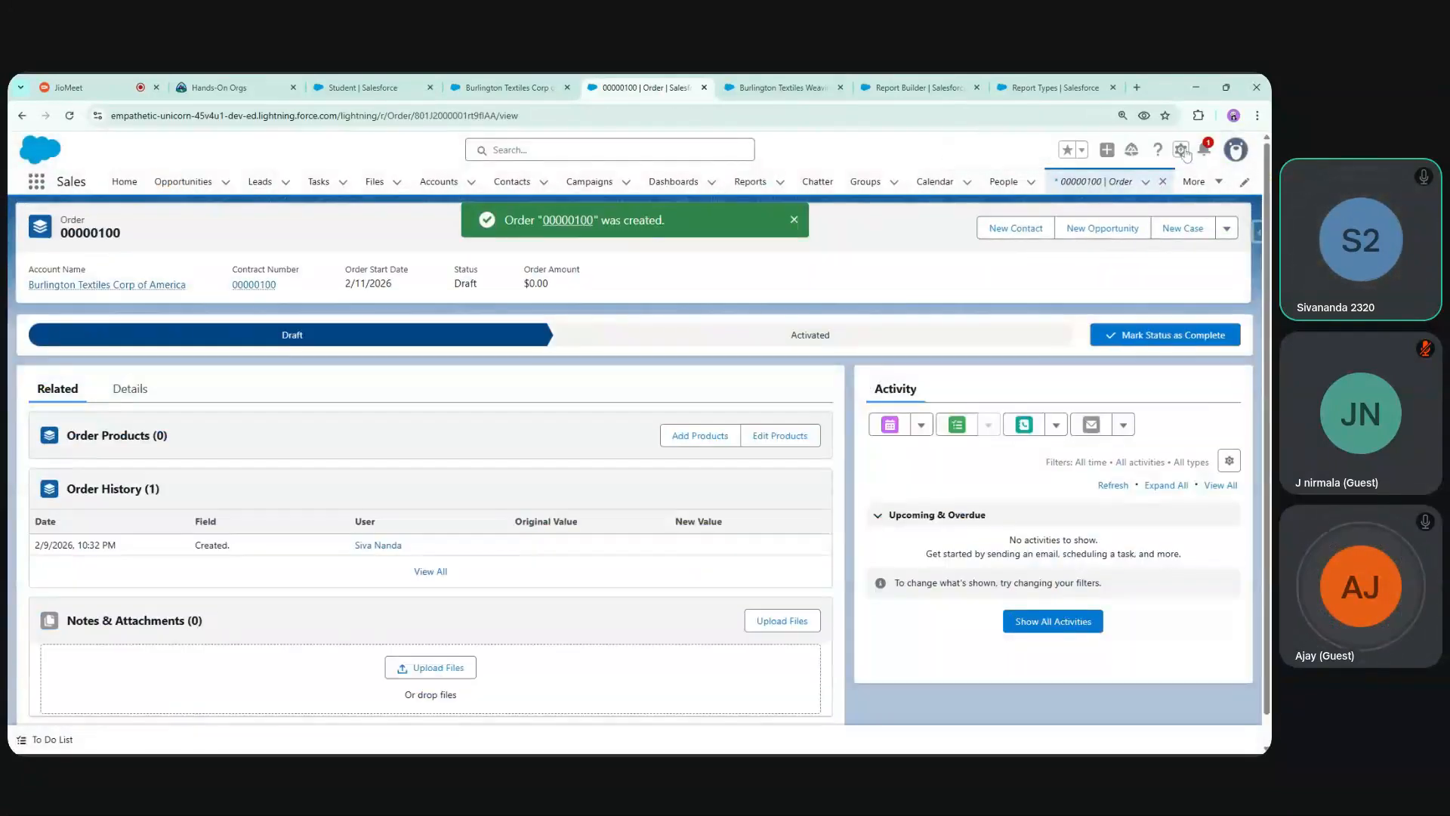
Open the Order object's setup and search its fields and relationships for "oppo"
{"action": "left_click", "coordinate": [1163, 144]}
{"action": "left_click", "coordinate": [1181, 148]}
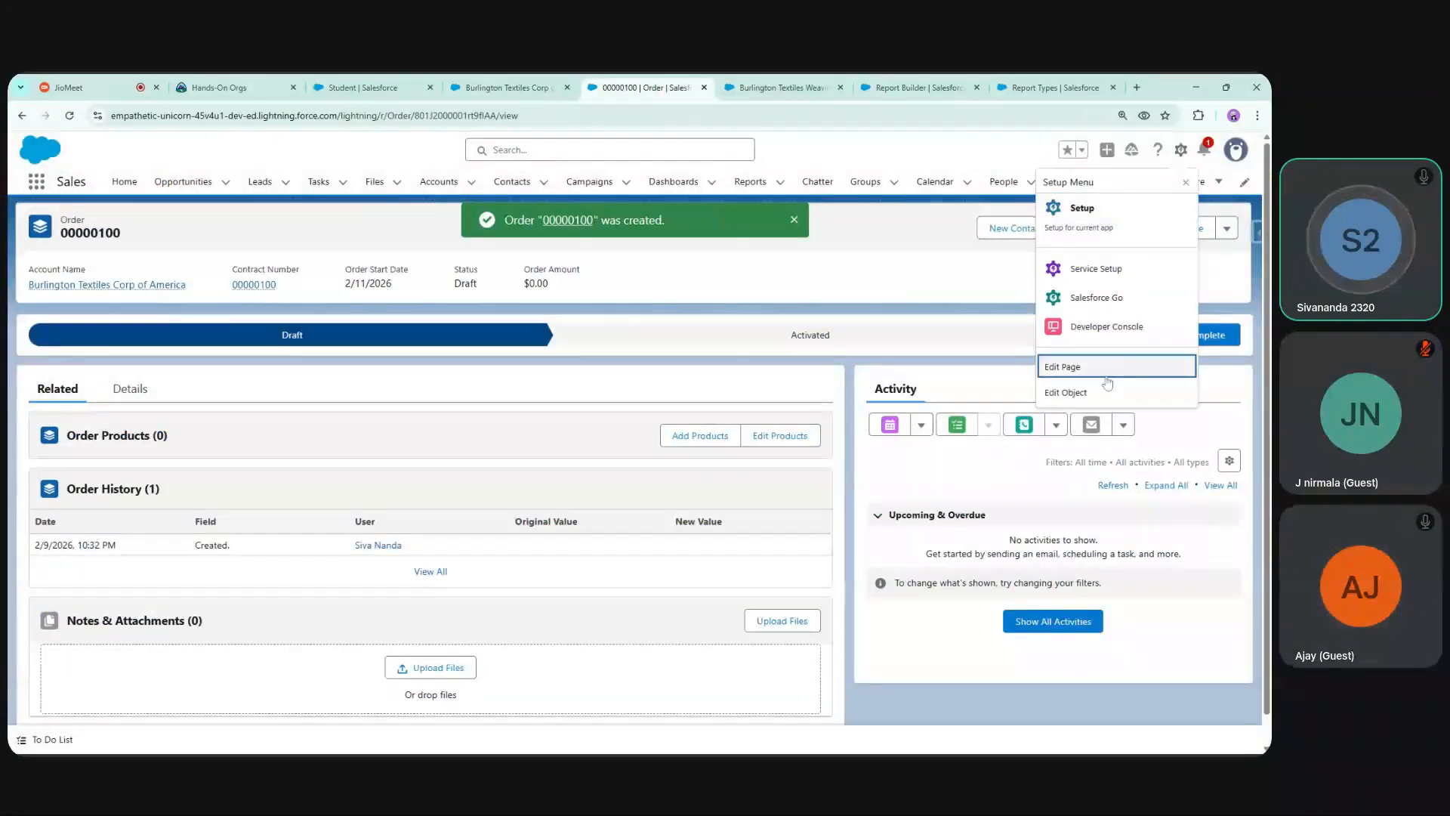
{"action": "left_click", "coordinate": [1104, 392]}
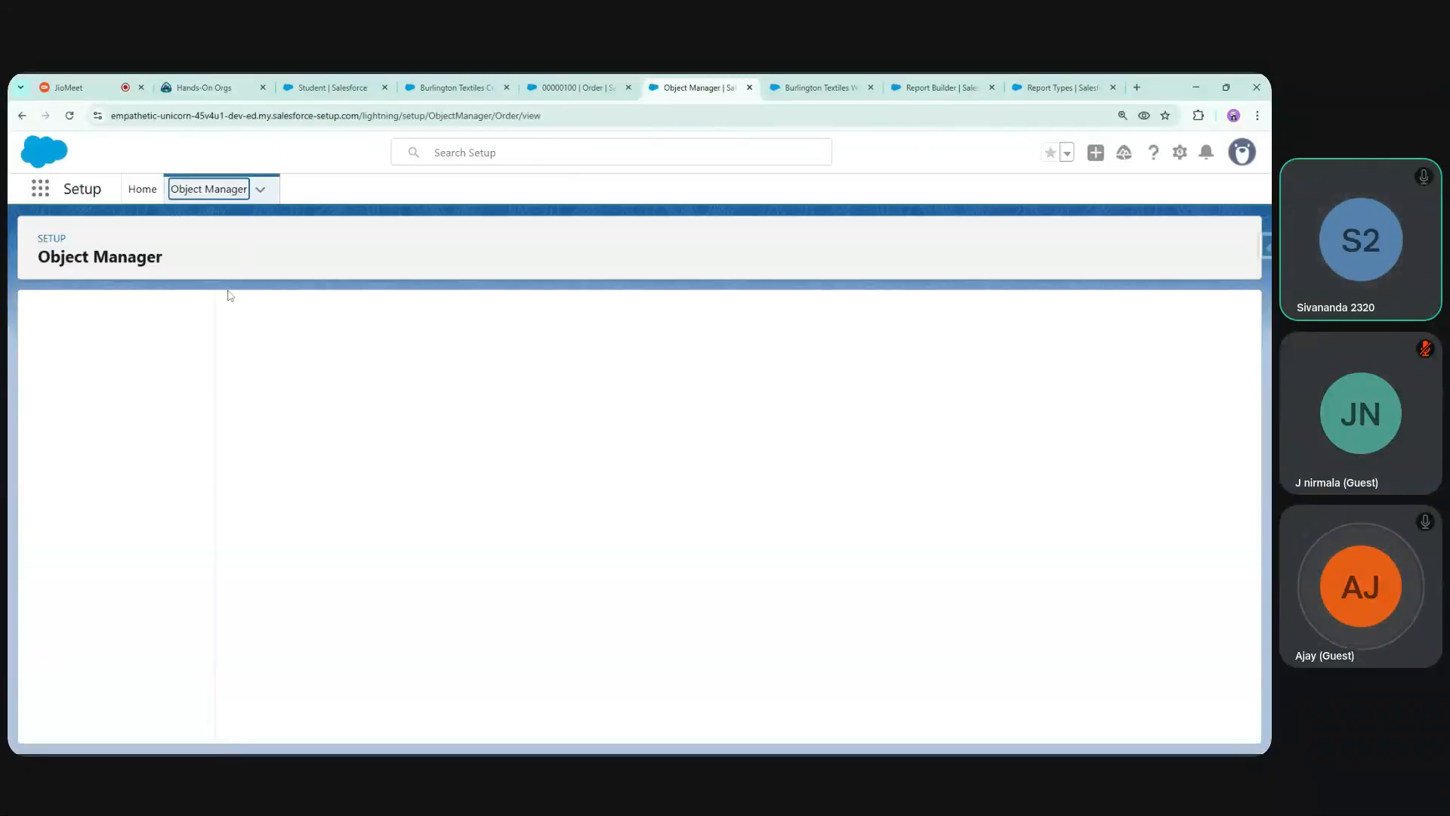
{"action": "left_click", "coordinate": [150, 348]}
{"action": "type", "text": "oppo"}
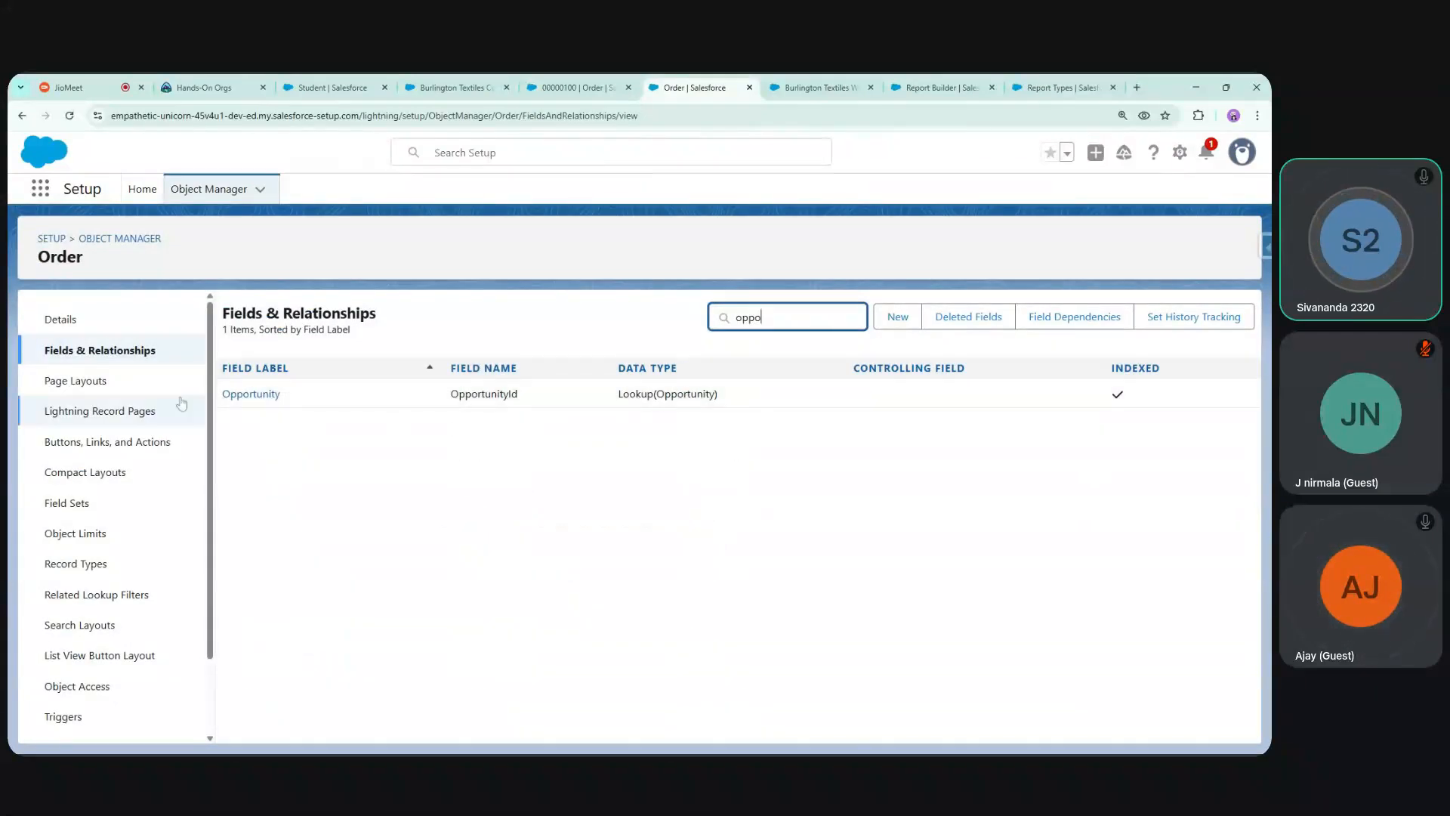
Edit the Order Layout page layout, add the Opportunity field to it, and save the layout
{"action": "left_click", "coordinate": [104, 390]}
{"action": "left_click", "coordinate": [1241, 400]}
{"action": "left_click", "coordinate": [1219, 436]}
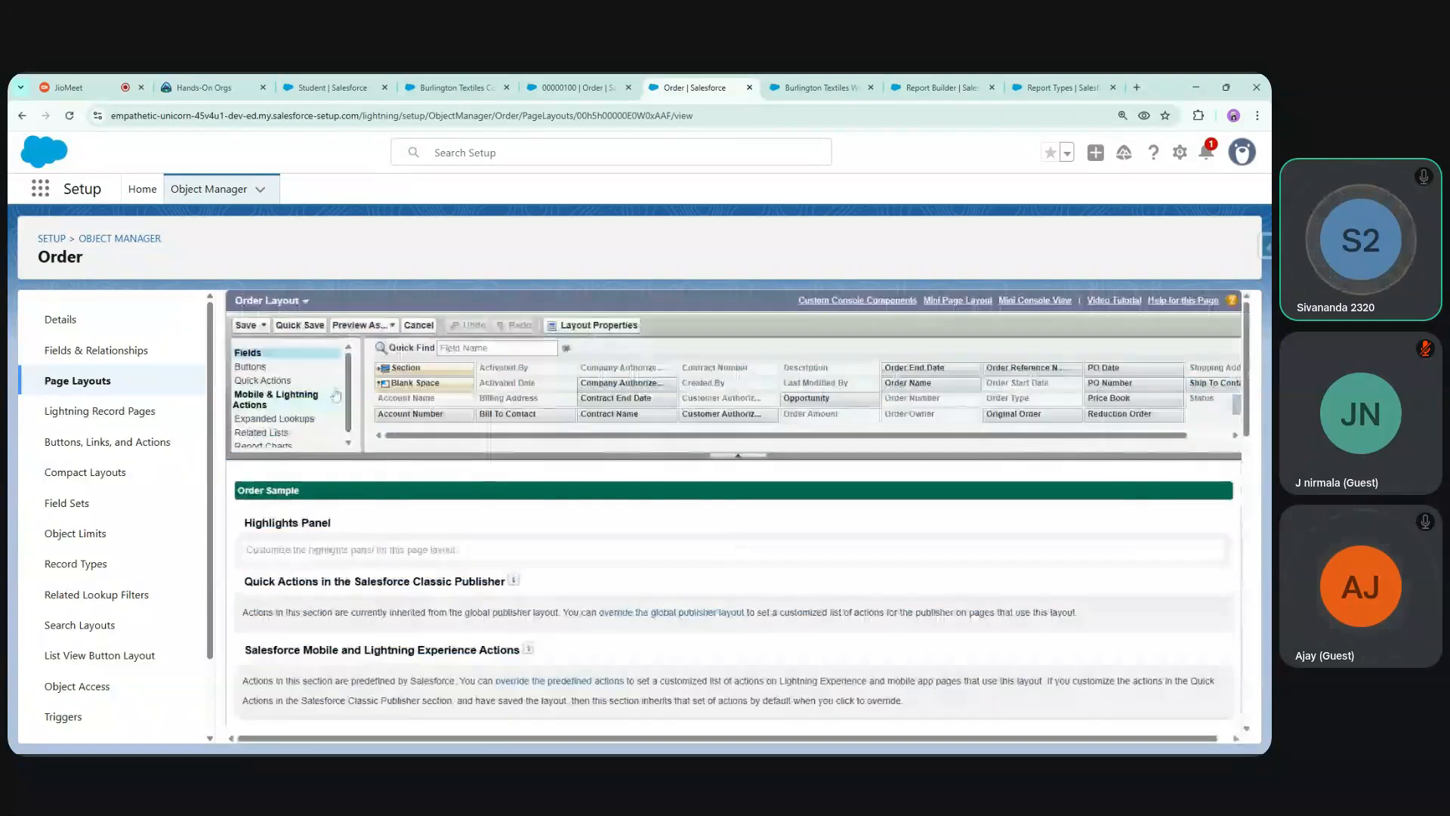
{"action": "left_click", "coordinate": [476, 348]}
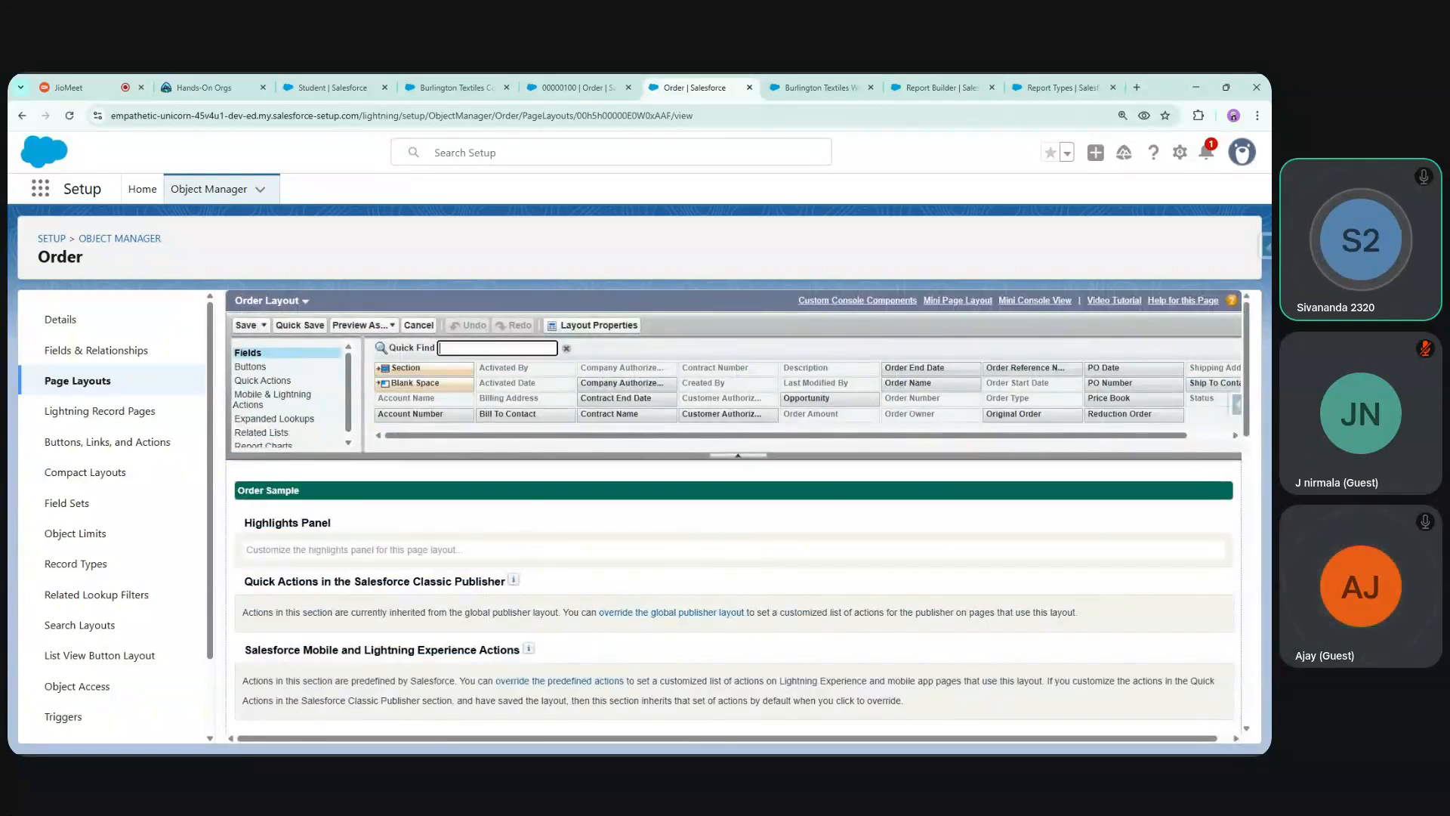
{"action": "type", "text": "opp"}
{"action": "left_click_drag", "start_coordinate": [422, 399], "coordinate": [412, 712]}
{"action": "scroll", "coordinate": [1023, 560], "scroll_direction": "down", "scroll_amount": 1}
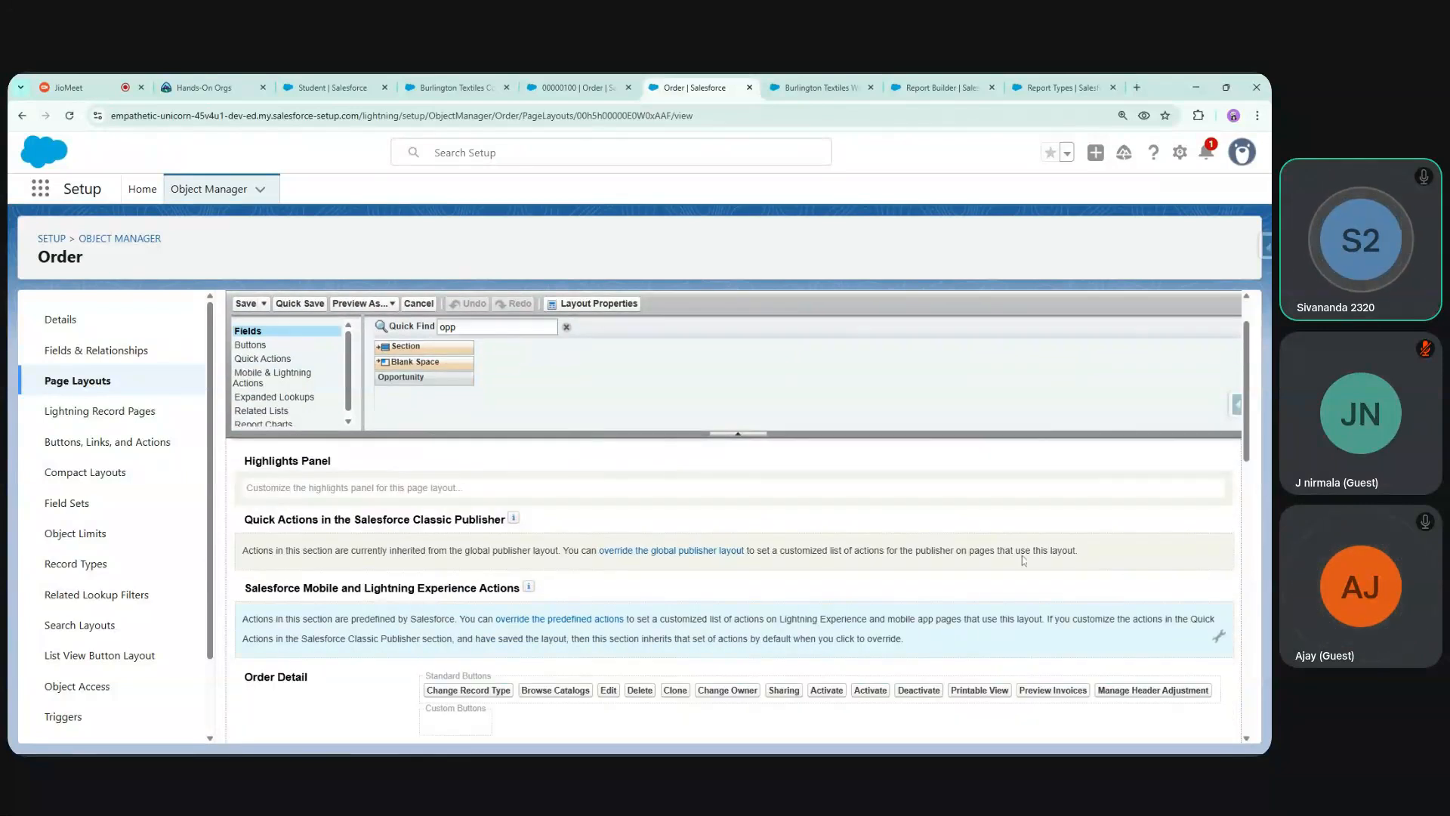
{"action": "scroll", "coordinate": [1246, 488], "scroll_direction": "down", "scroll_amount": 4}
{"action": "left_click_drag", "start_coordinate": [400, 377], "coordinate": [793, 575]}
{"action": "left_click", "coordinate": [246, 303]}
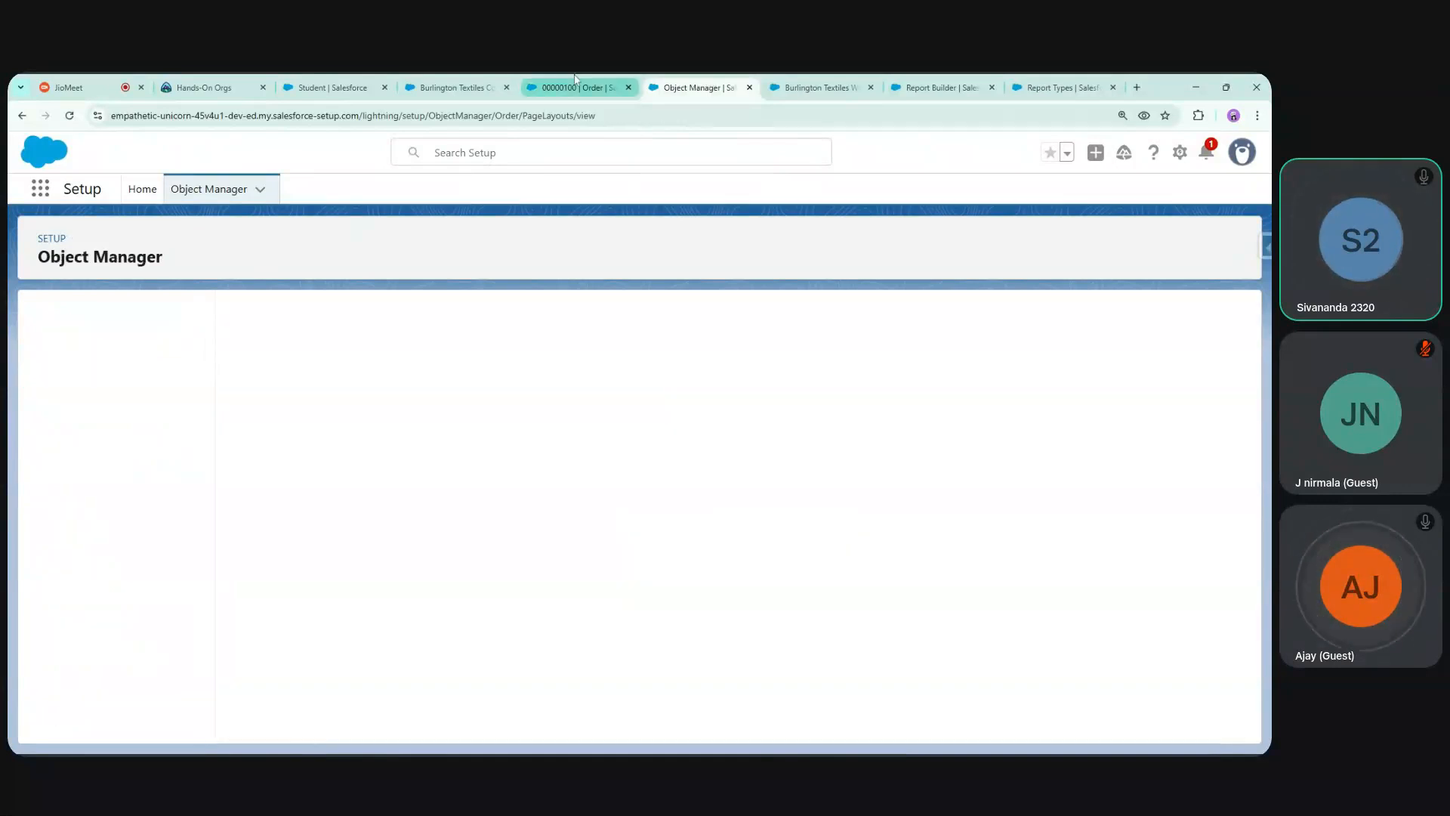
Return to the created order, try the Compact display density on its details, and restore Comfy
{"action": "left_click", "coordinate": [578, 88]}
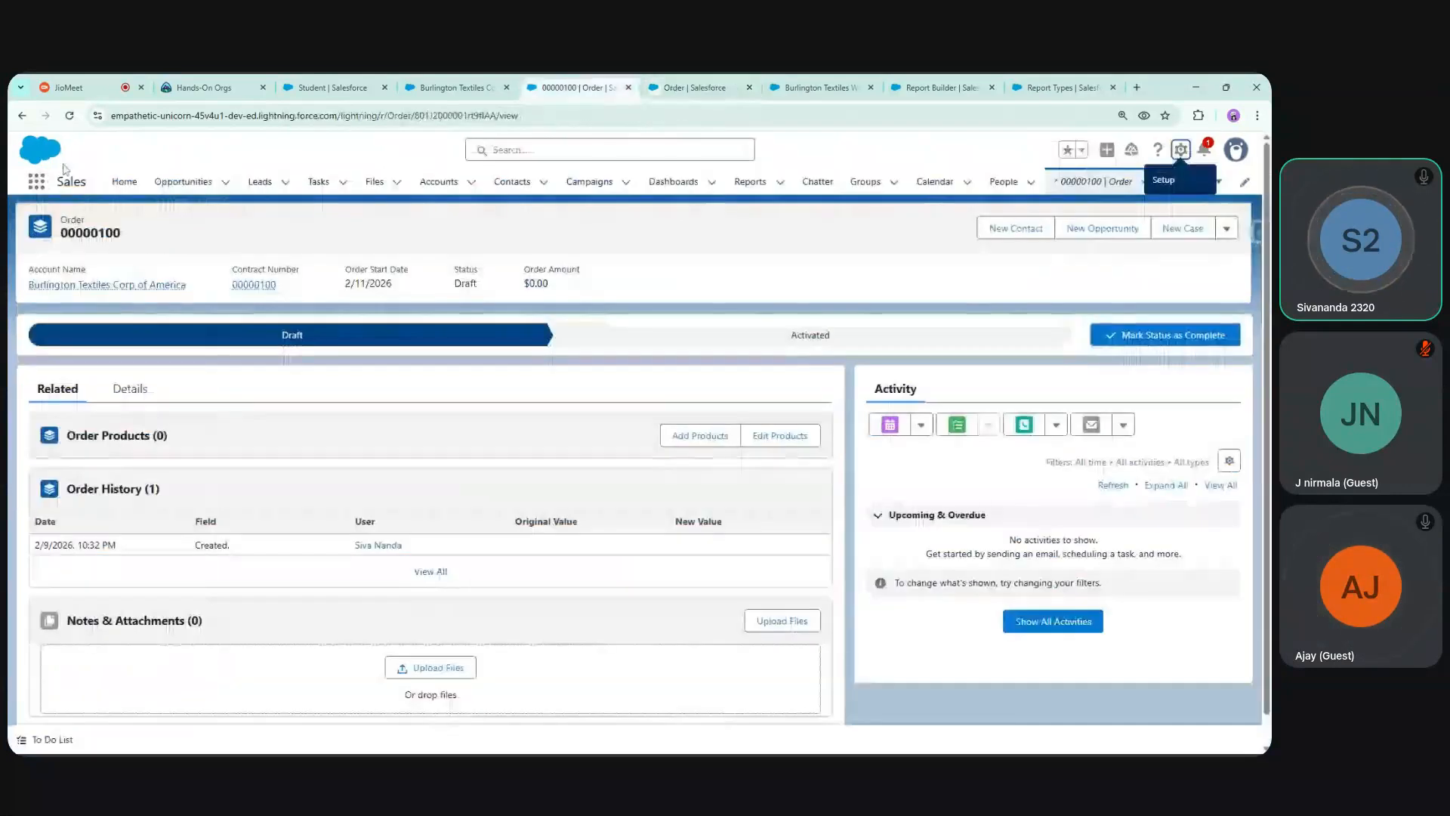
{"action": "left_click", "coordinate": [1236, 151]}
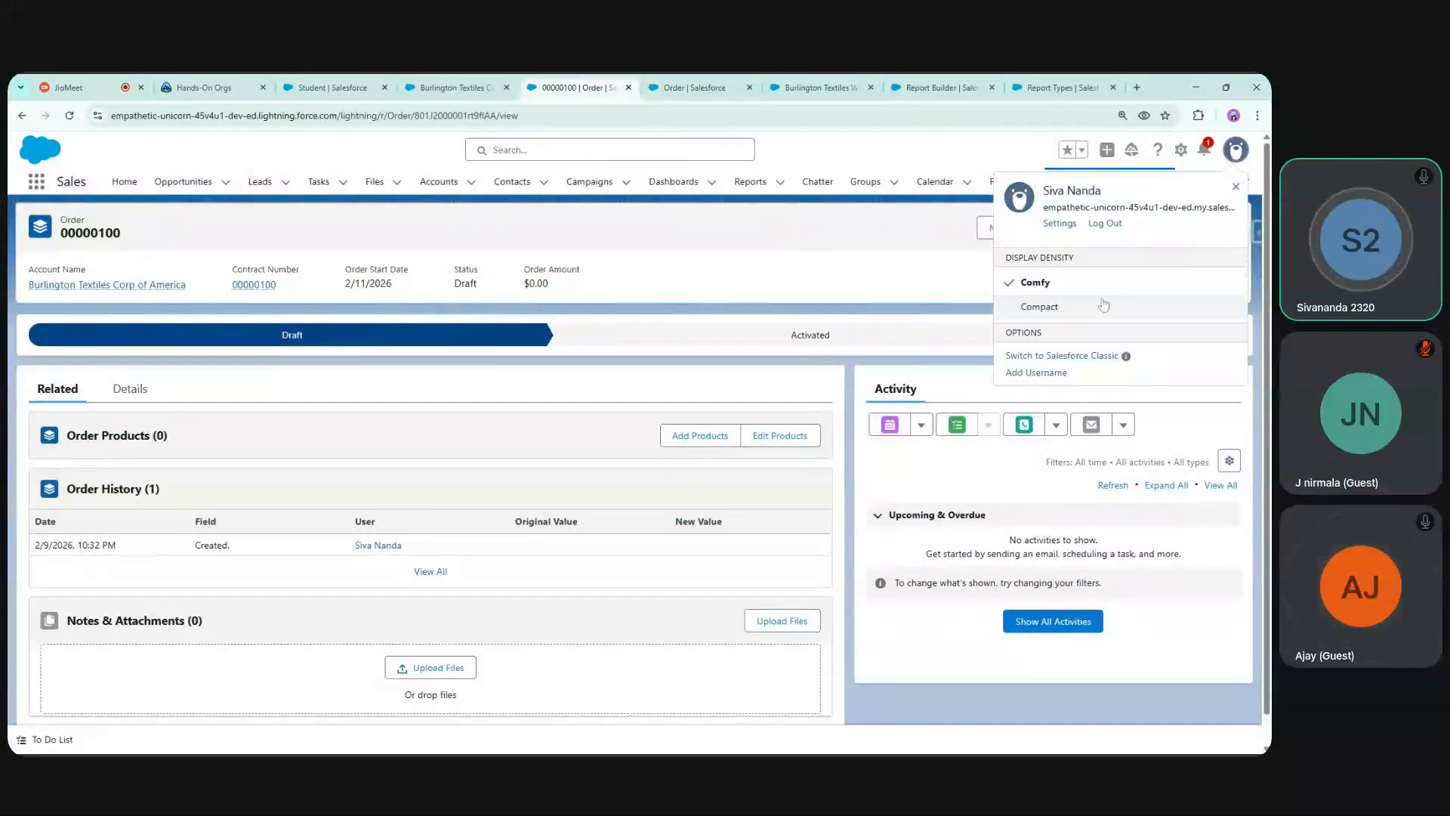
{"action": "left_click", "coordinate": [1068, 317]}
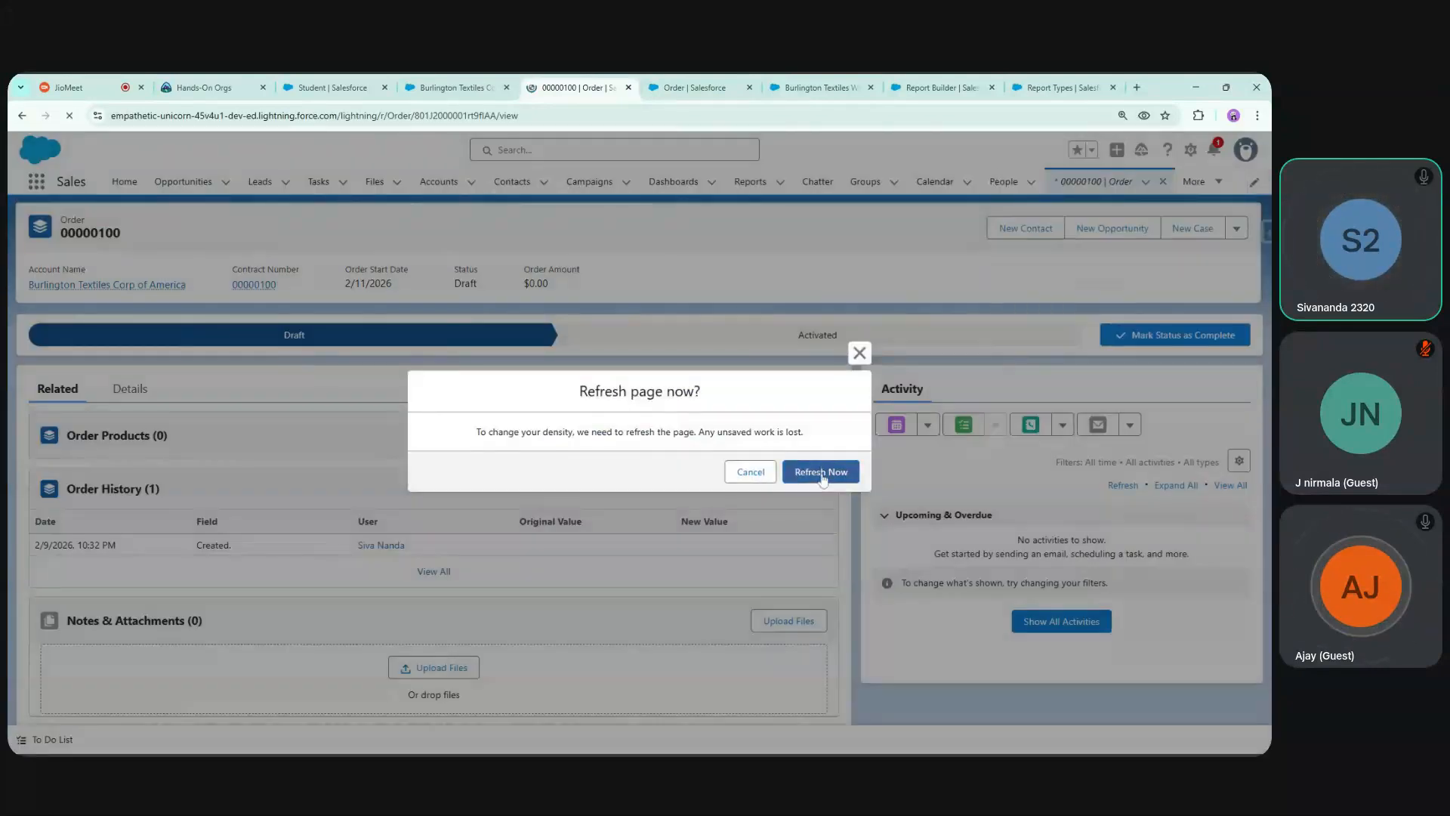
{"action": "left_click", "coordinate": [821, 472]}
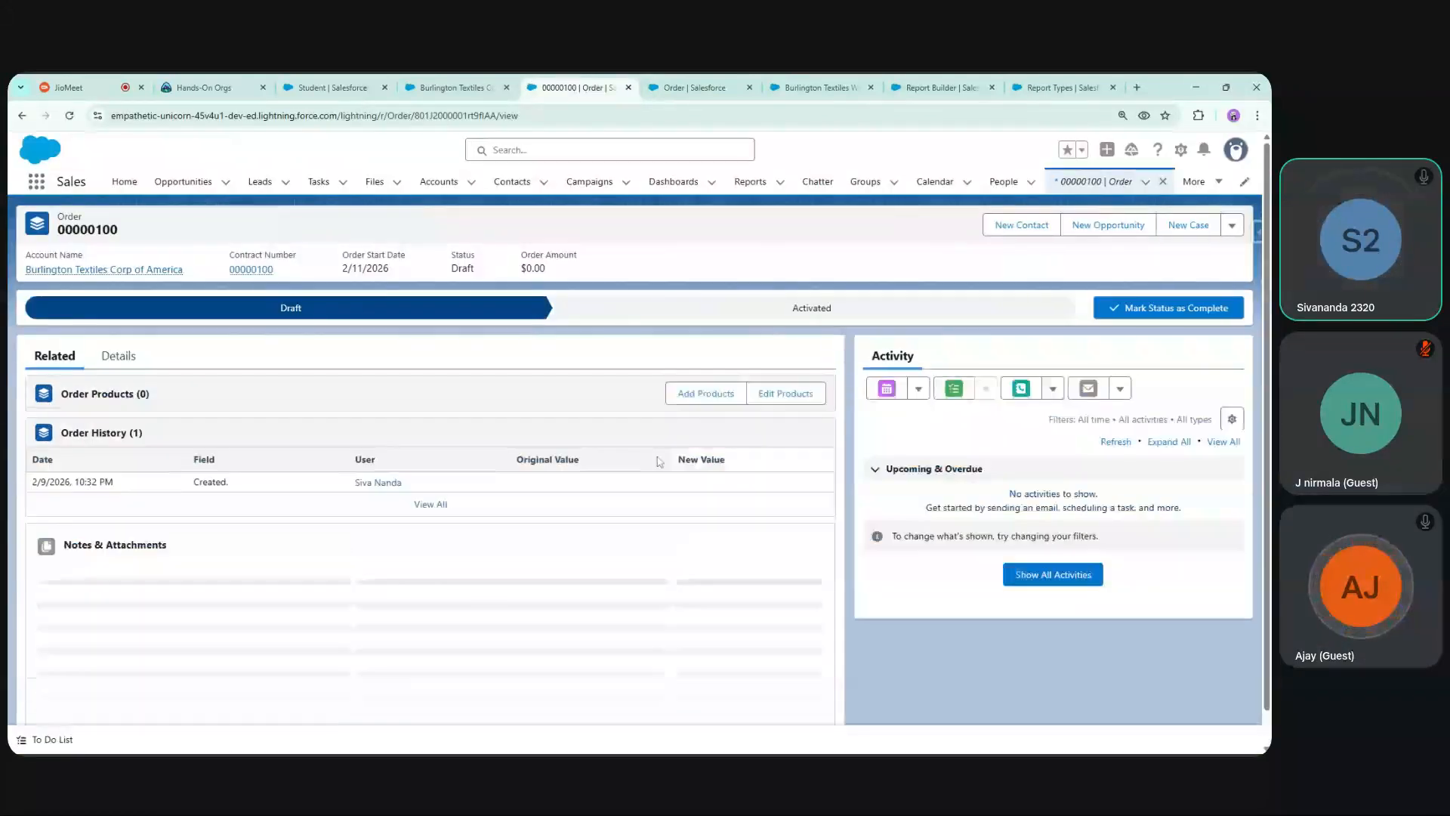
{"action": "left_click", "coordinate": [118, 356]}
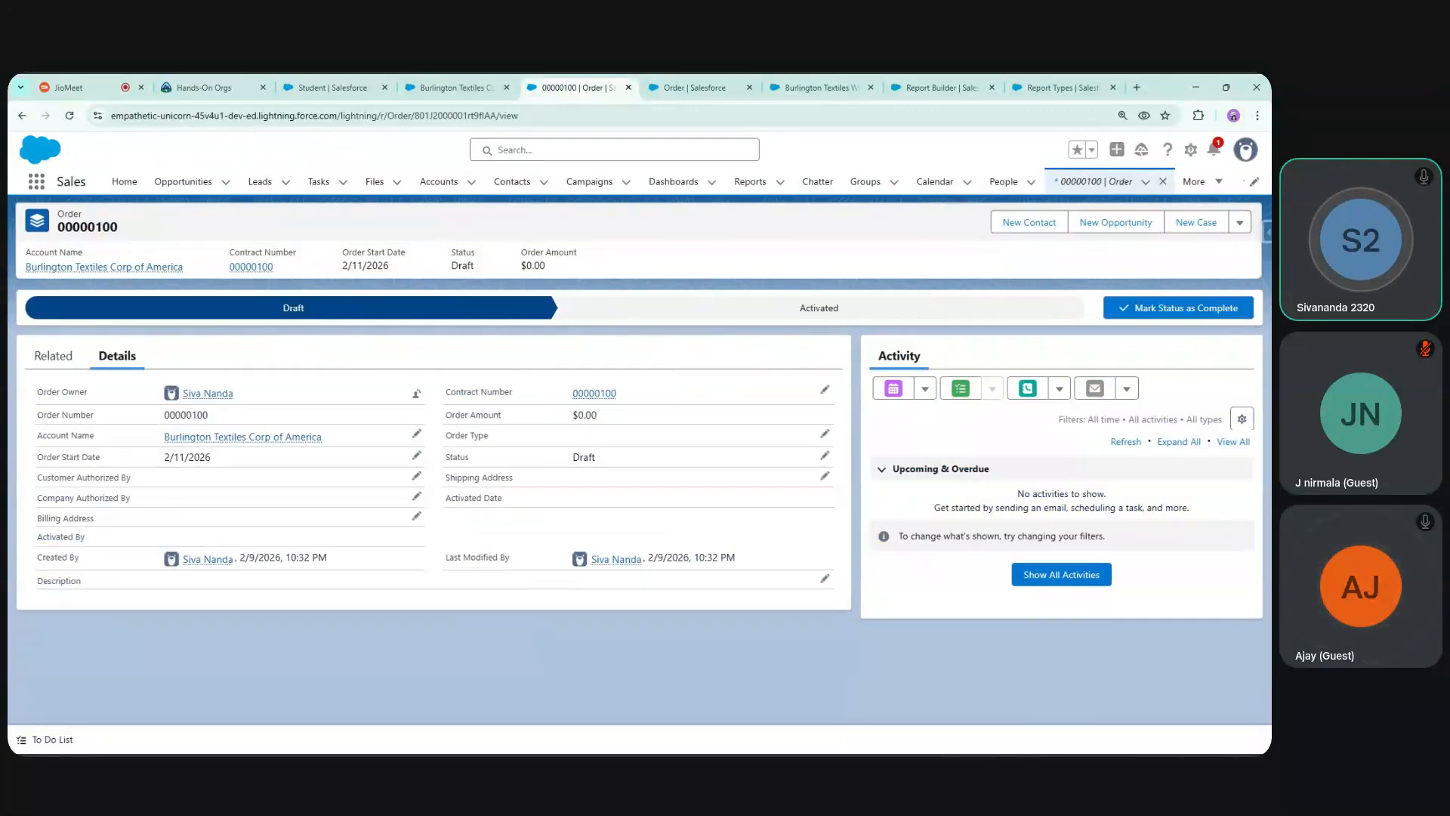
{"action": "left_click", "coordinate": [1245, 150]}
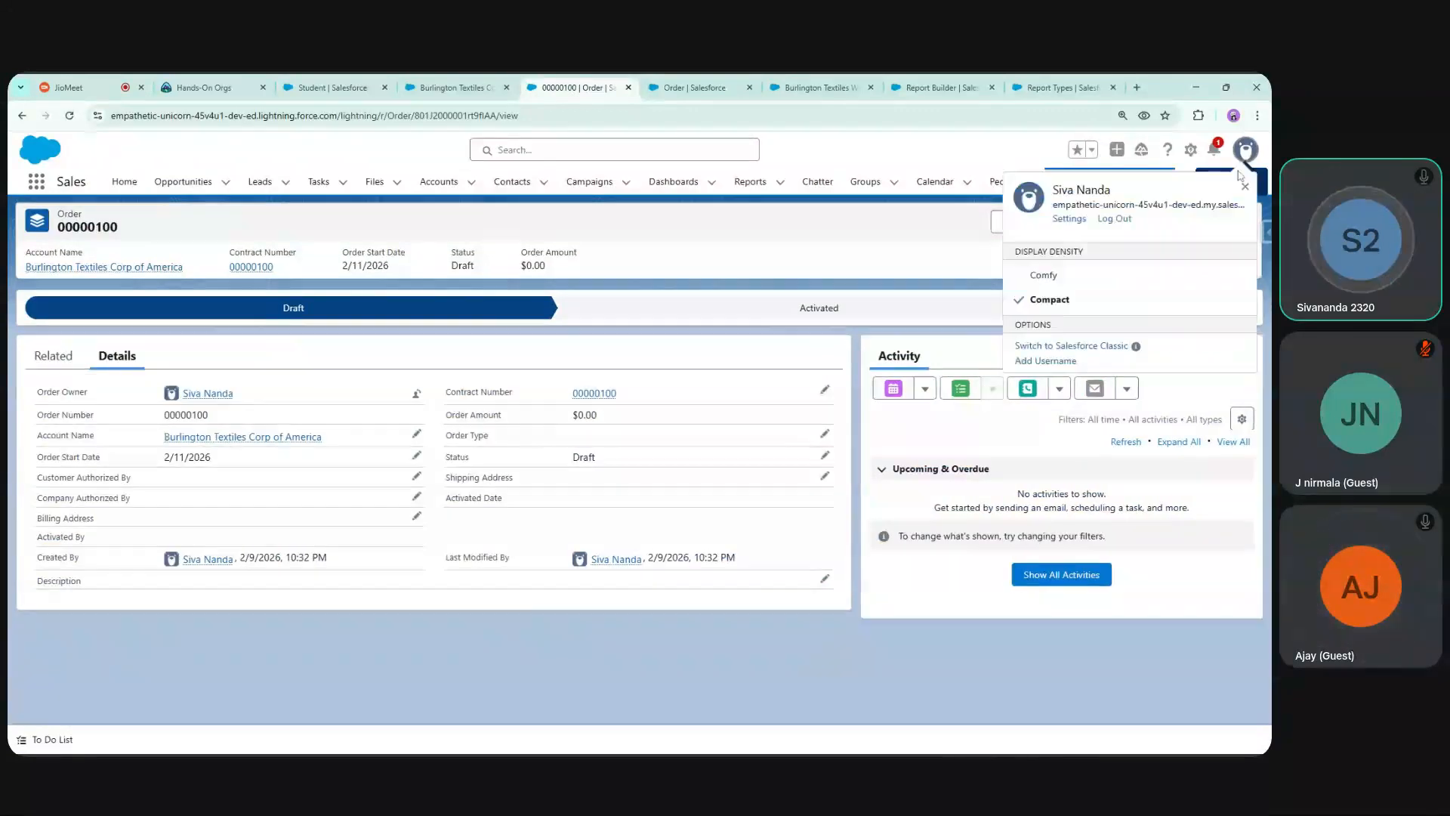
{"action": "left_click", "coordinate": [1090, 290]}
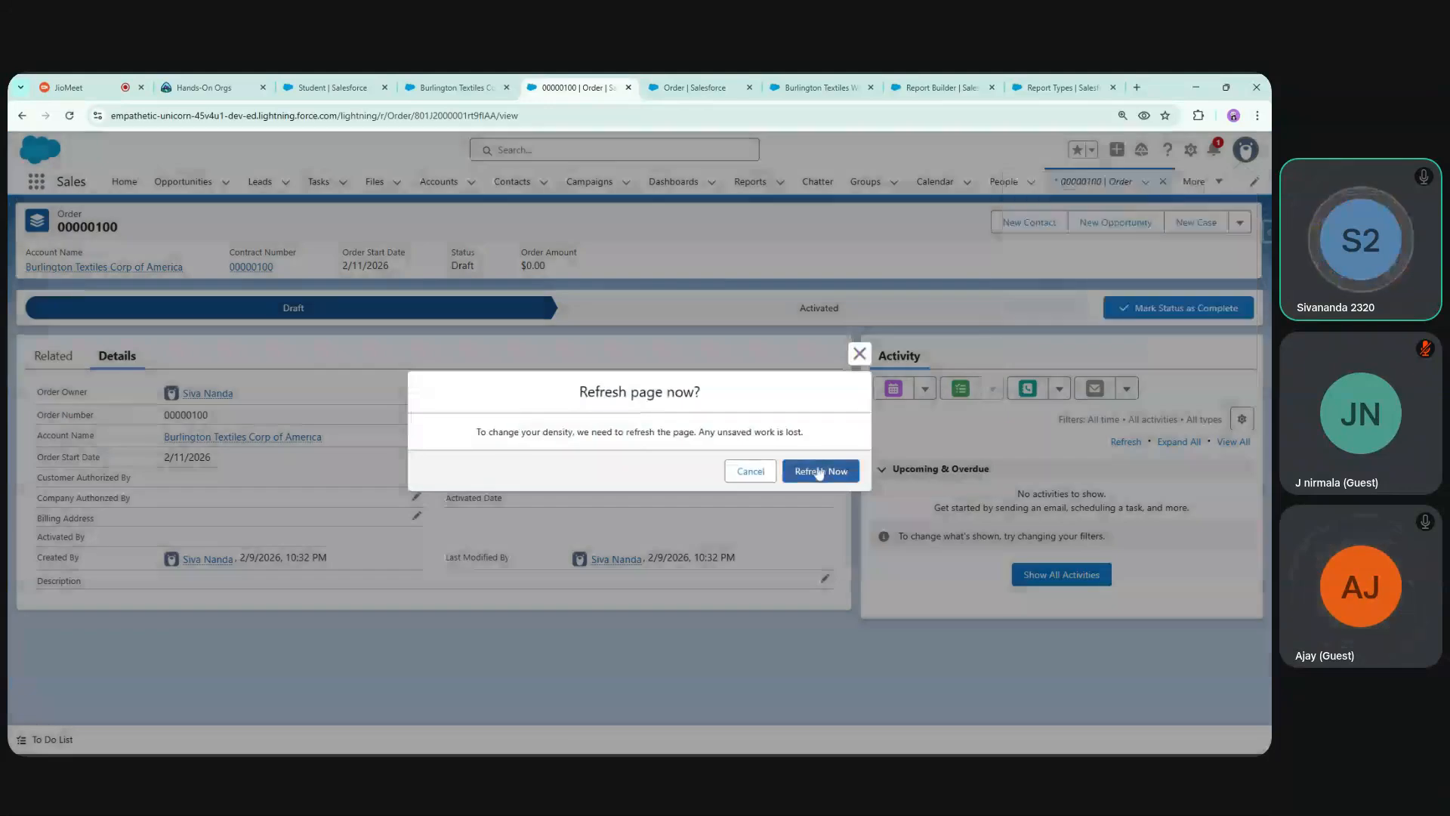
{"action": "left_click", "coordinate": [822, 469]}
Show the order's details and search the page for "oppor" to look for the opportunity field
{"action": "left_click", "coordinate": [695, 86]}
{"action": "left_click", "coordinate": [576, 87]}
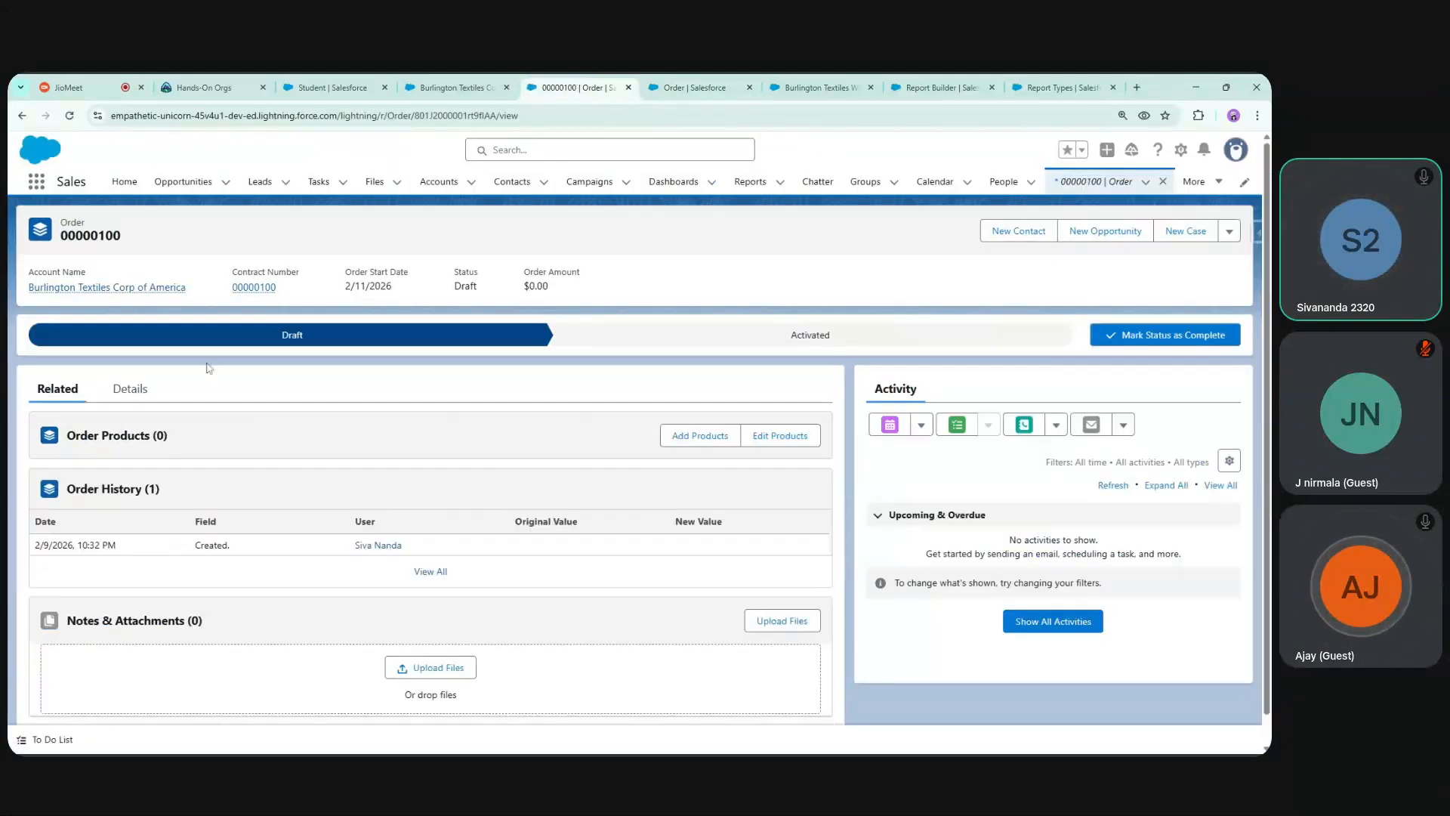
{"action": "left_click", "coordinate": [129, 388]}
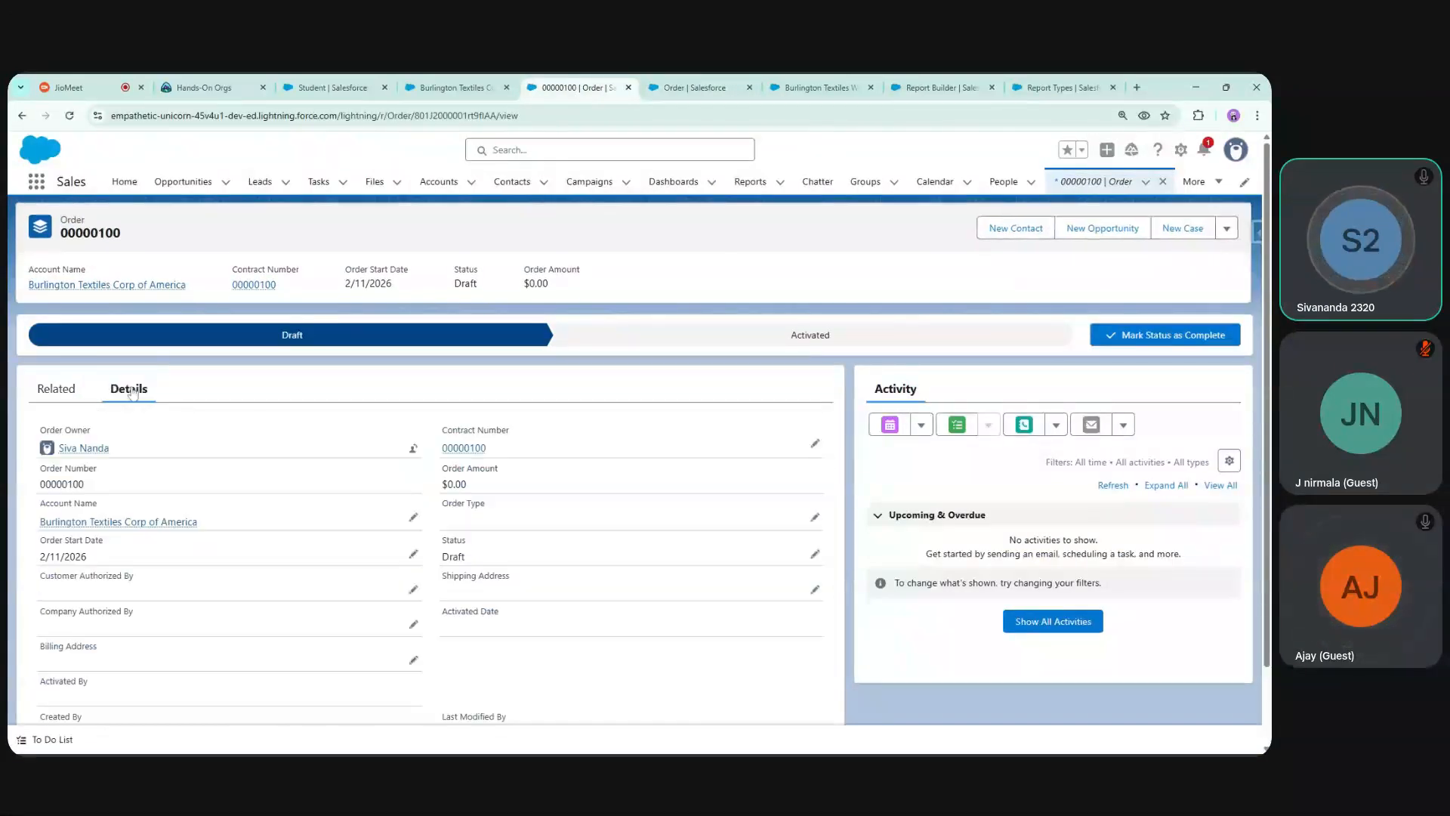
{"action": "key", "text": "ctrl+f"}
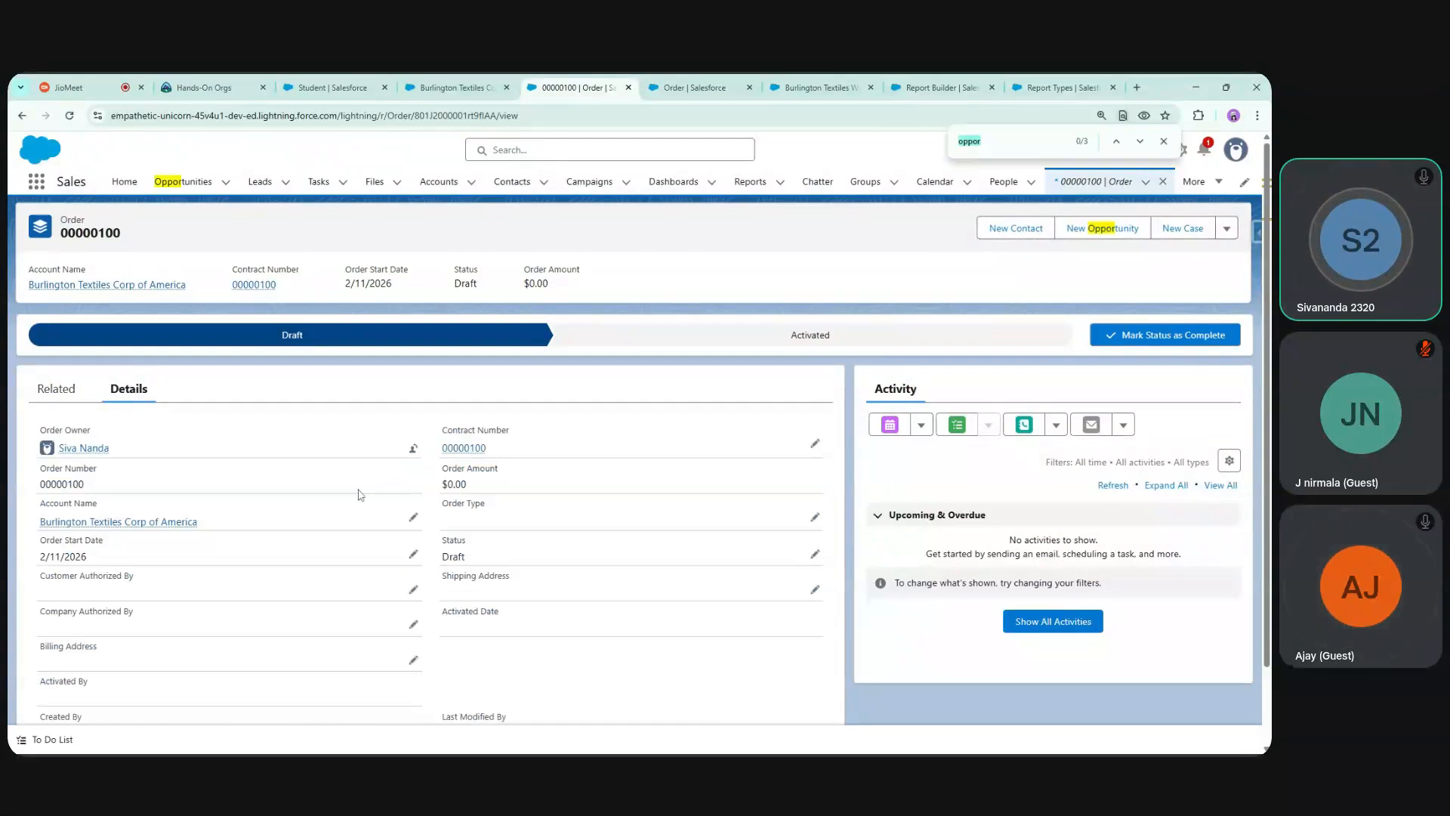
{"action": "type", "text": "oppor"}
{"action": "key", "text": "shift+Return"}
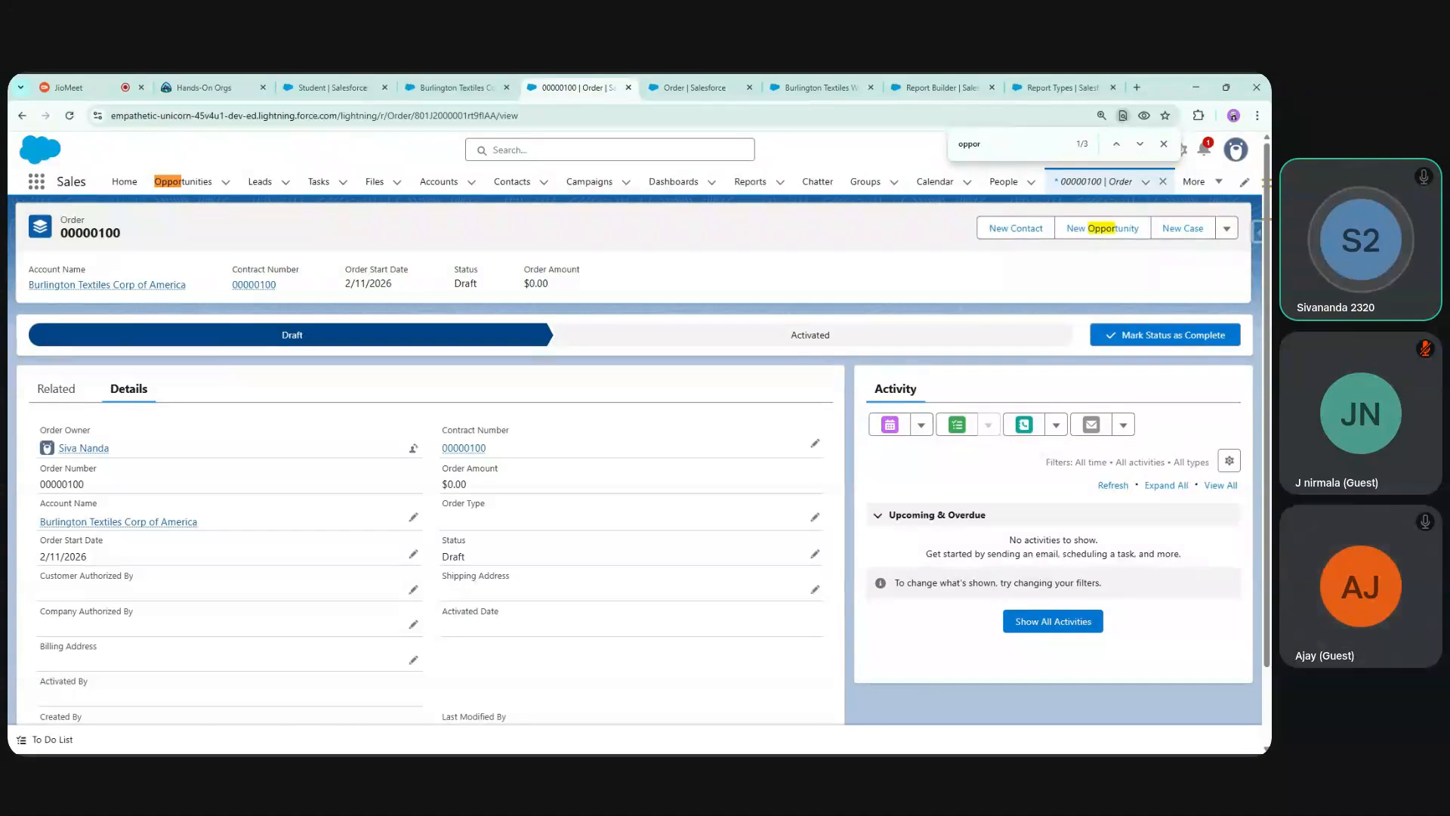
Compare the API name in the Order object's setup details with the object name in the order record's URL
{"action": "left_click", "coordinate": [1088, 230]}
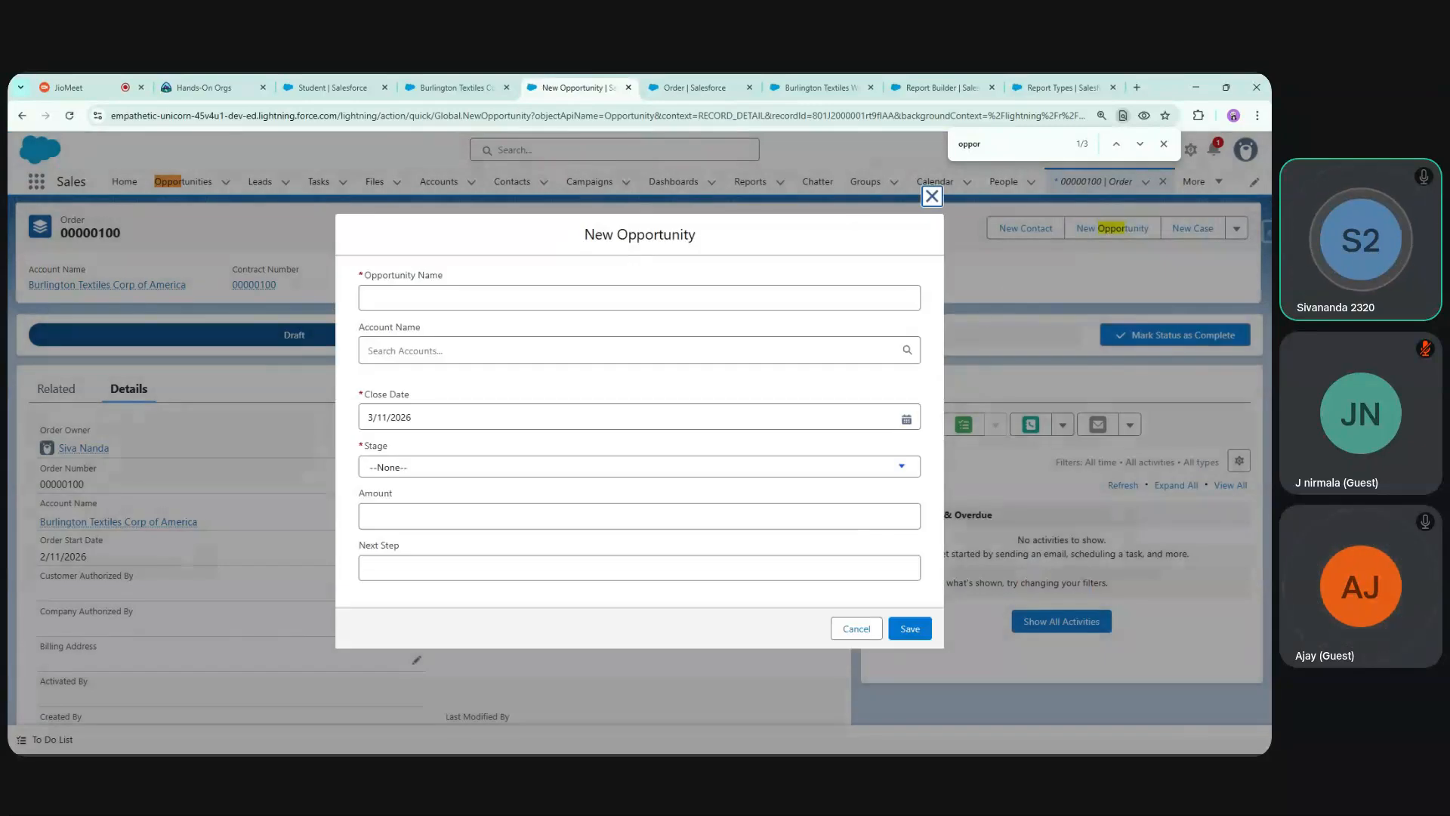
{"action": "left_click", "coordinate": [932, 198]}
{"action": "left_click", "coordinate": [702, 83]}
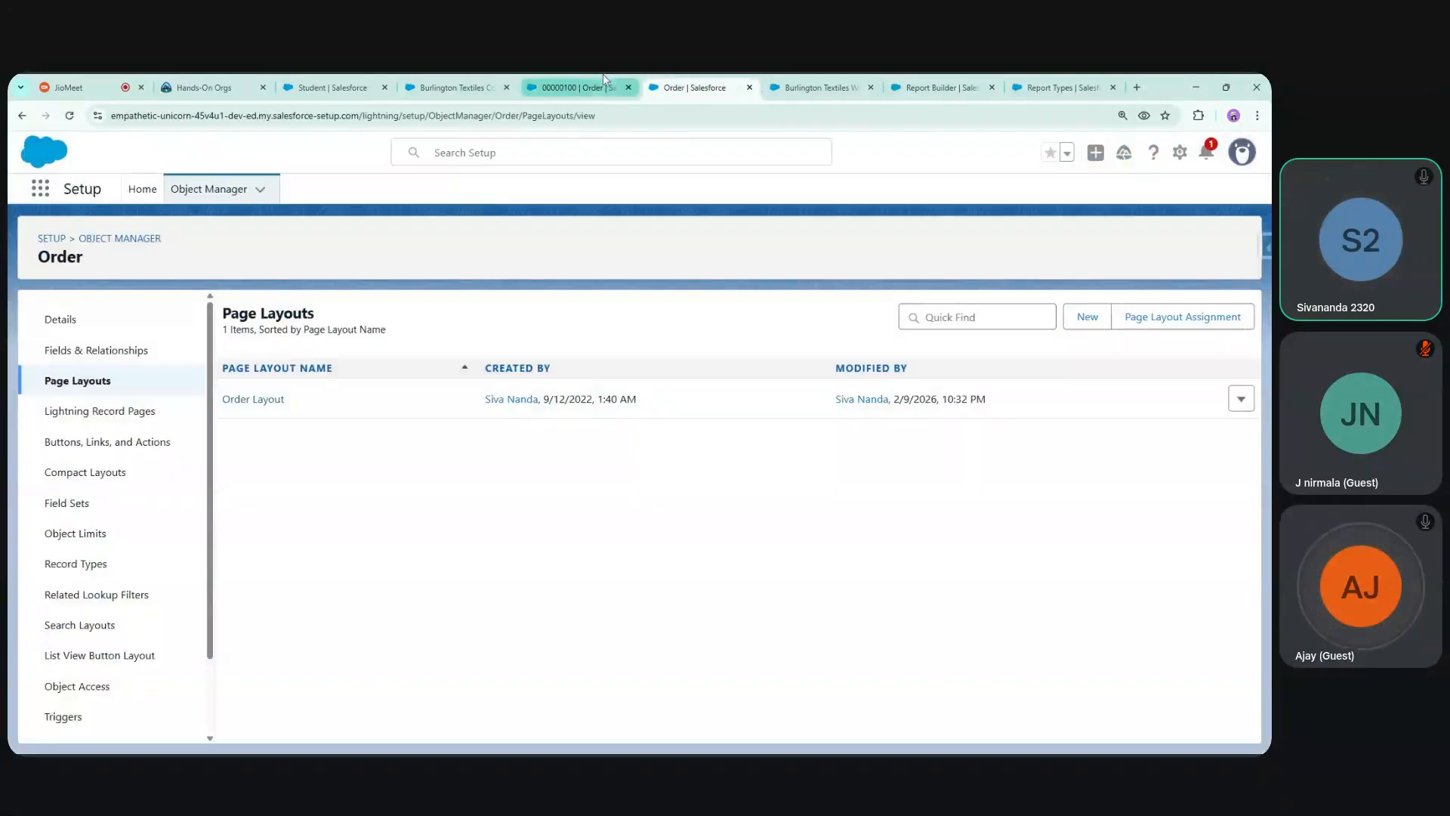
{"action": "left_click", "coordinate": [101, 320]}
{"action": "double_click", "coordinate": [244, 417]}
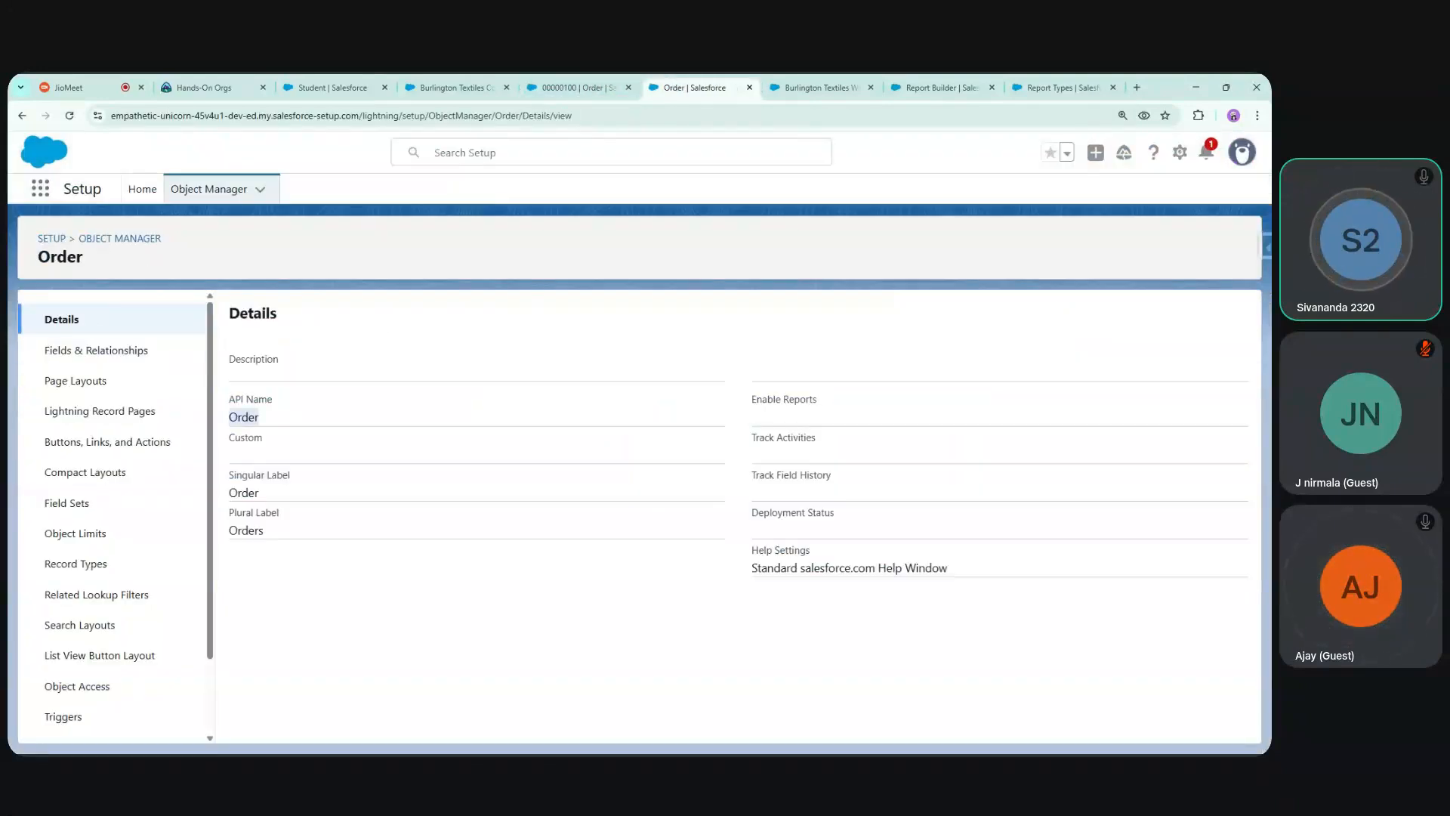
{"action": "left_click", "coordinate": [578, 88]}
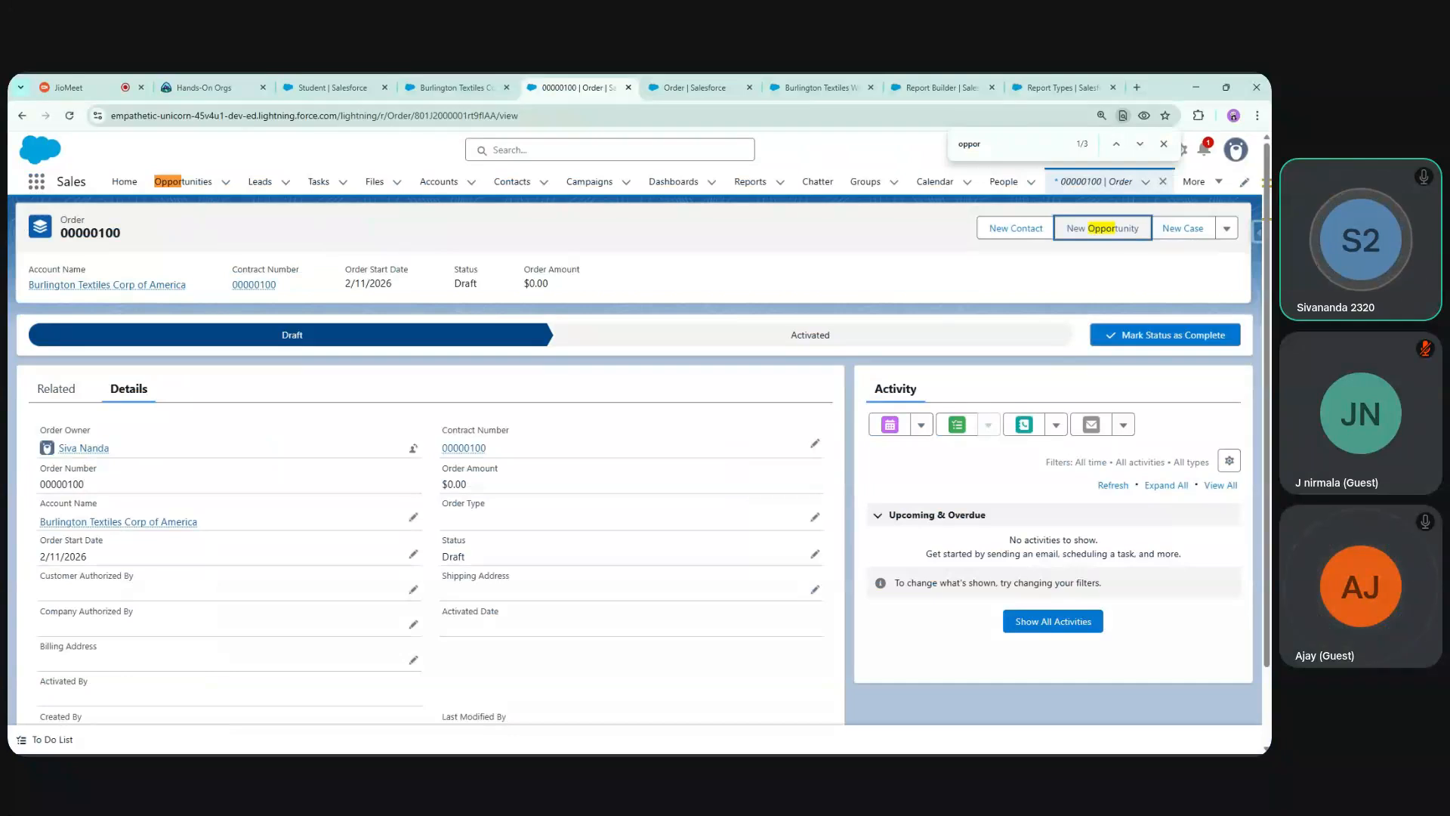
{"action": "double_click", "coordinate": [405, 120]}
{"action": "left_click", "coordinate": [687, 88]}
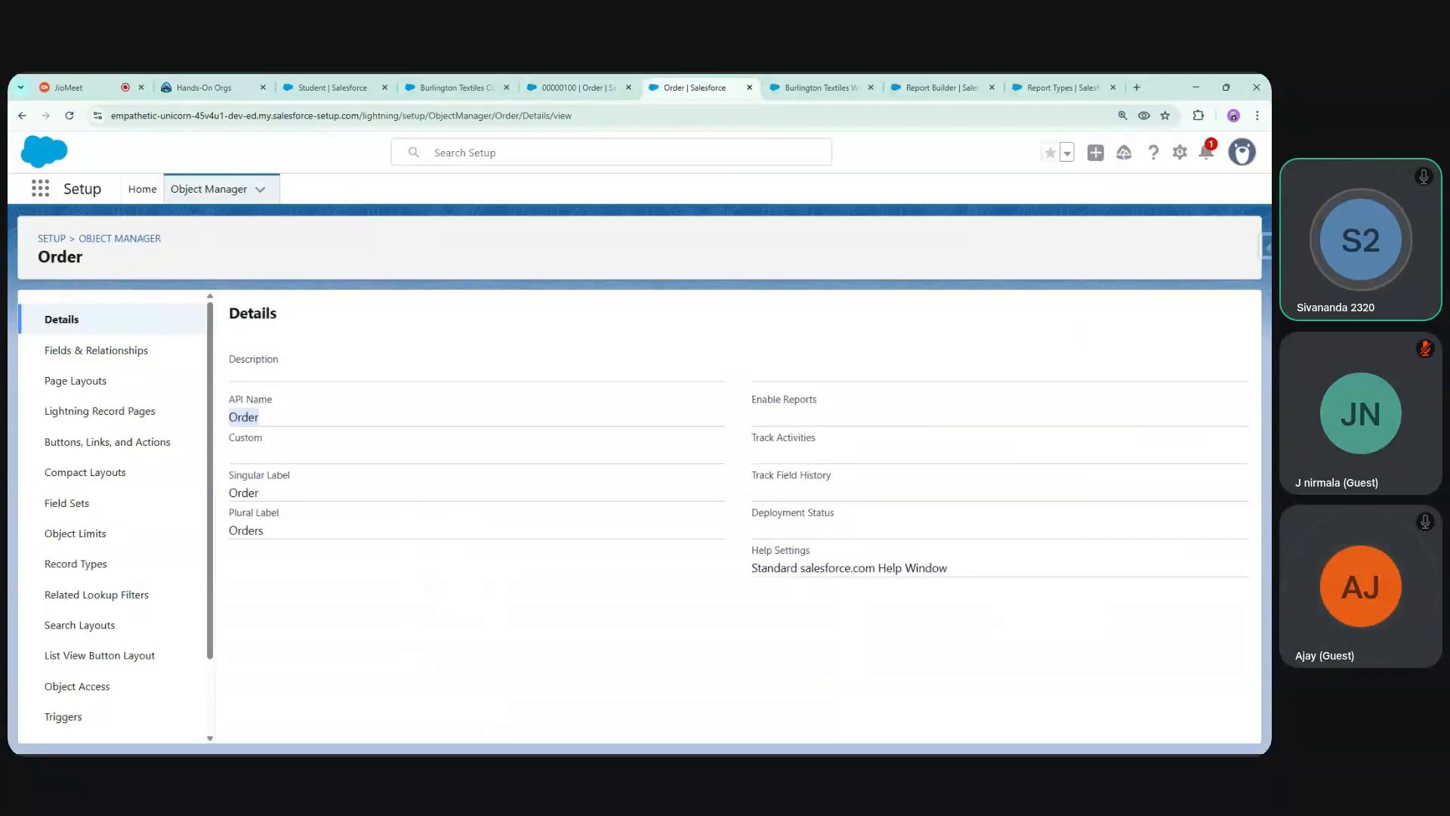
Open the Order Layout page layout for editing, search its fields for "oppo", and check the Order Information section for Opportunity
{"action": "left_click", "coordinate": [96, 350]}
{"action": "left_click", "coordinate": [92, 380]}
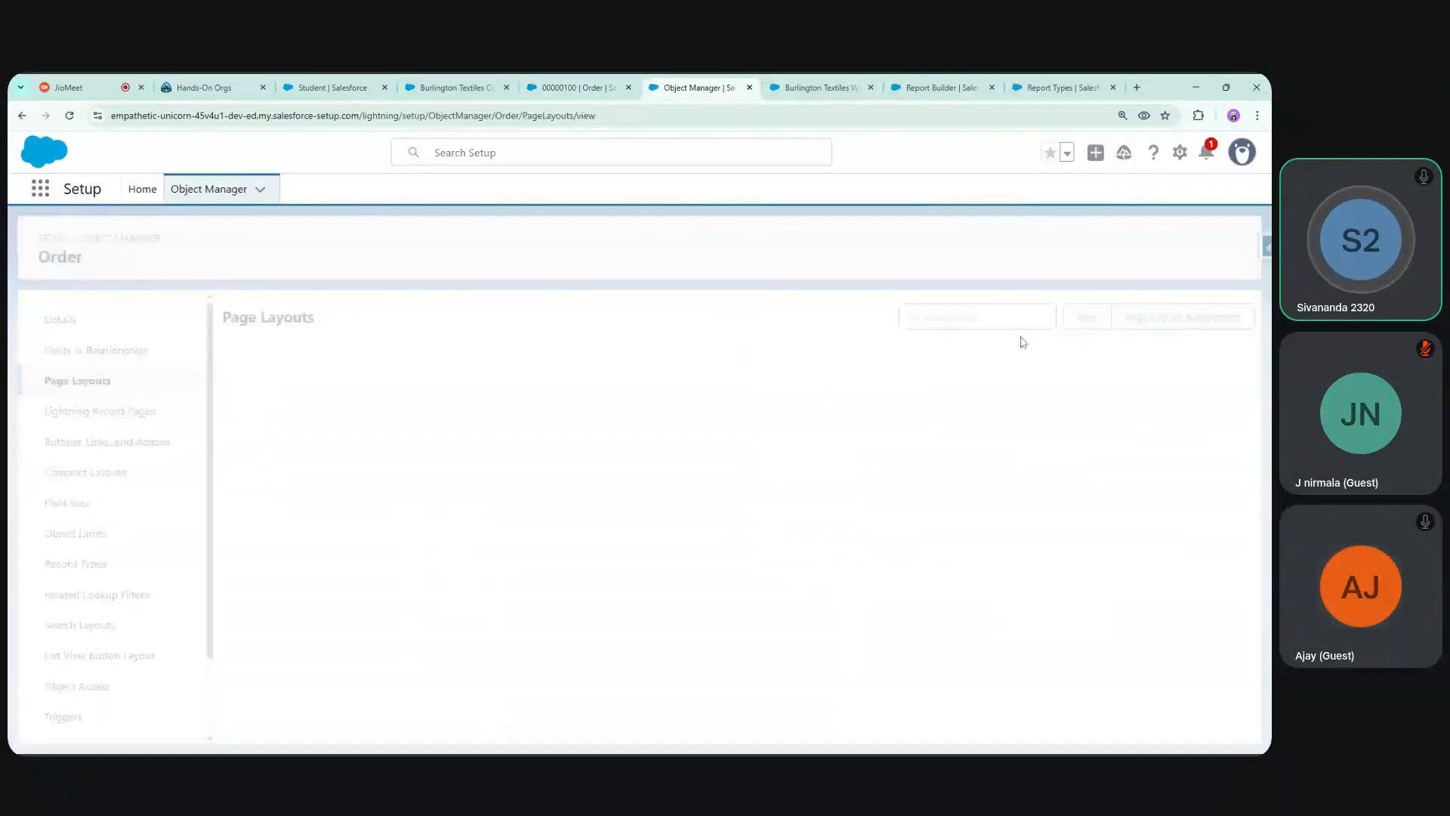
{"action": "left_click", "coordinate": [1241, 398]}
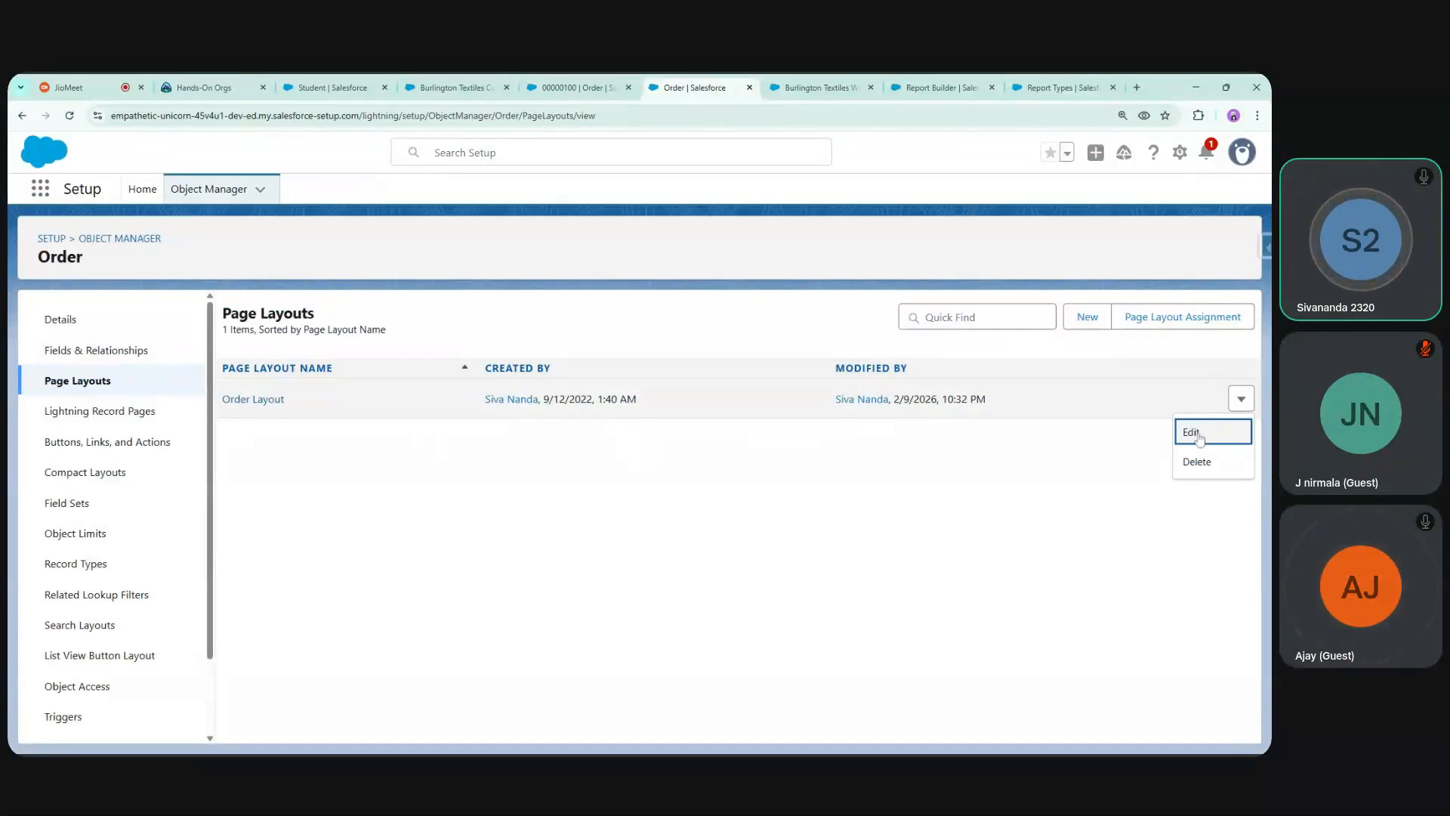
{"action": "left_click", "coordinate": [1198, 435]}
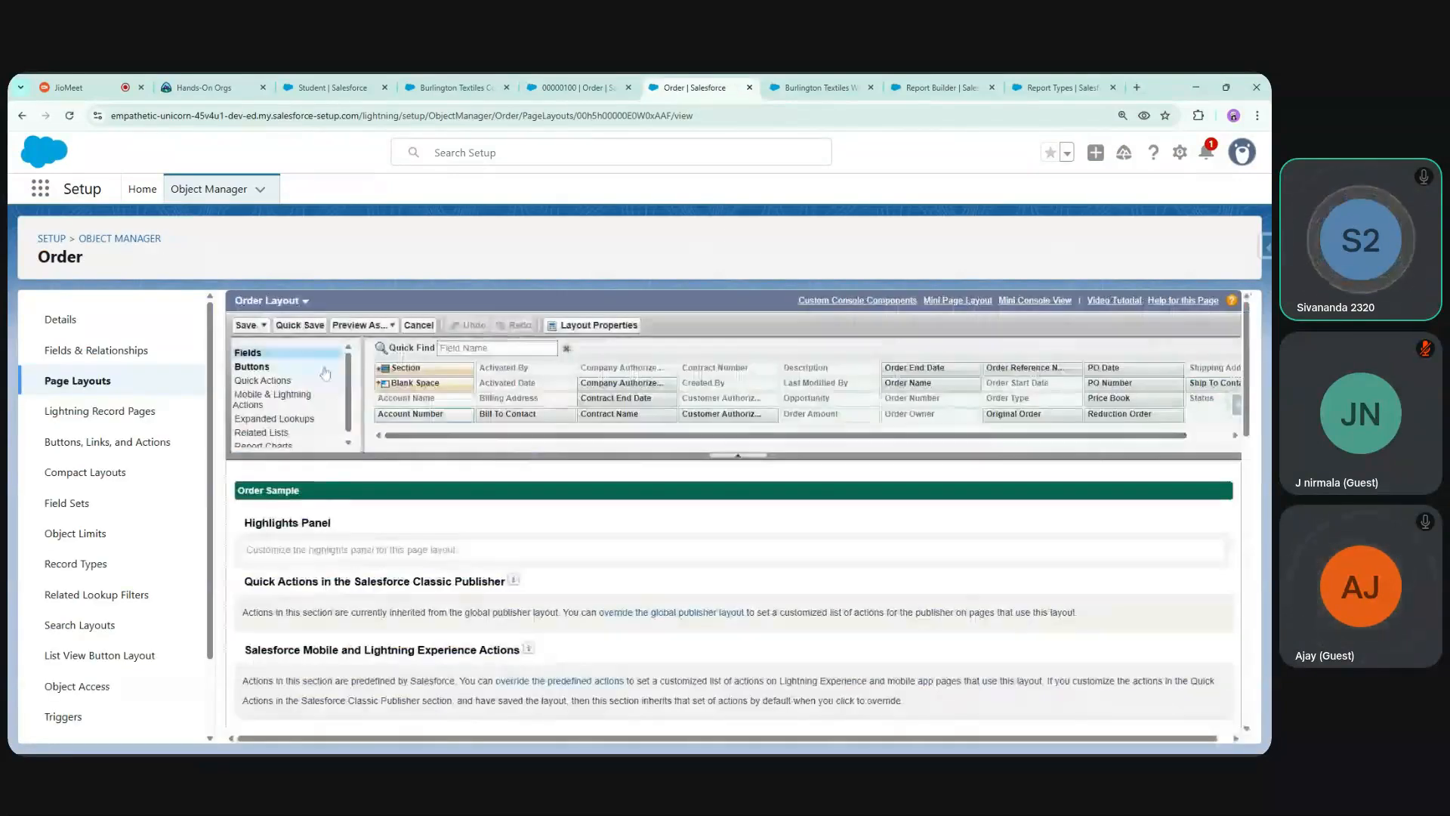
{"action": "left_click", "coordinate": [469, 348]}
{"action": "type", "text": "oppo"}
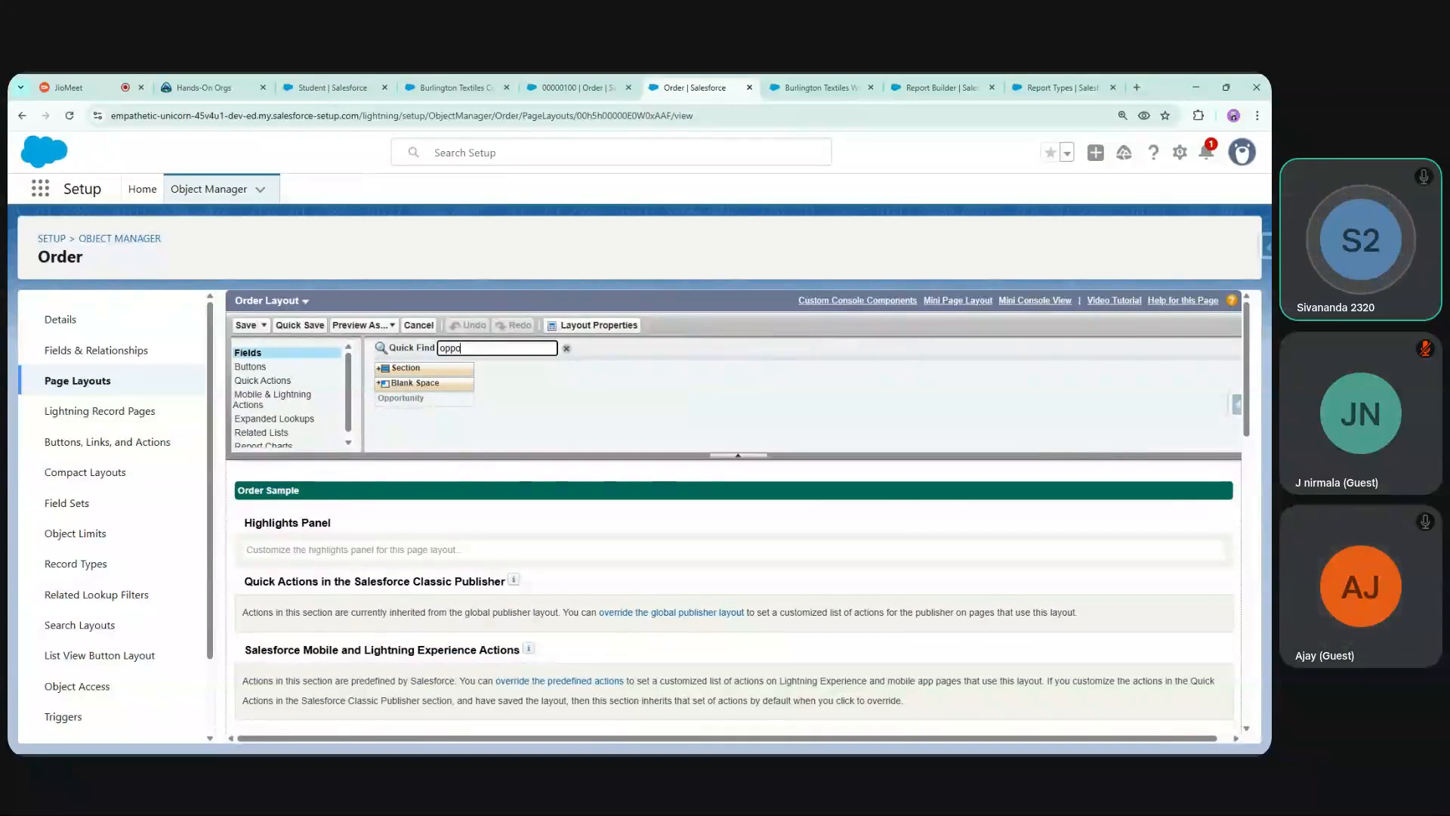
{"action": "left_click_drag", "start_coordinate": [1249, 423], "coordinate": [1262, 512]}
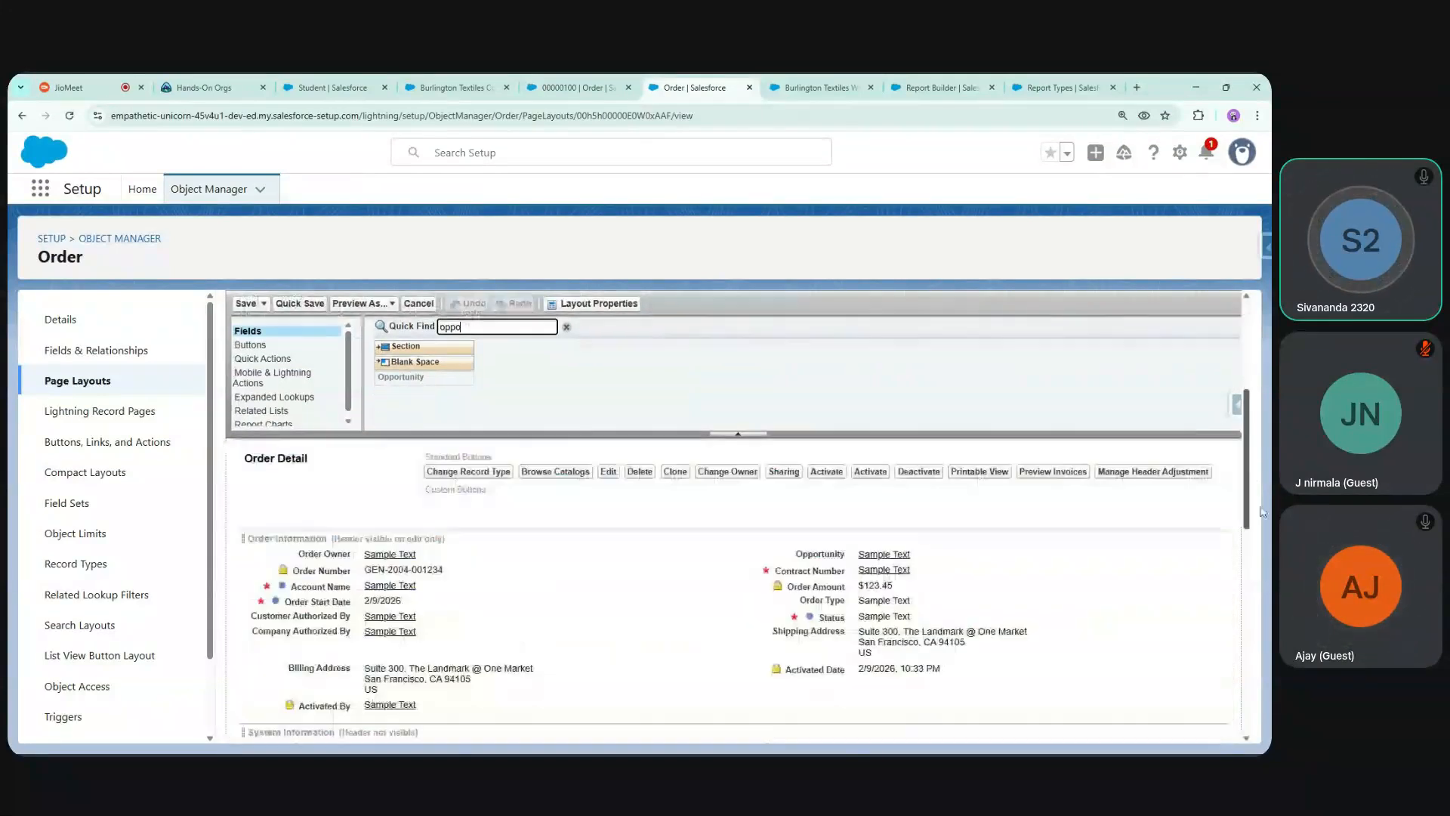
Reload the order record with the browser's developer tools open and inspect its details for the opportunity field
{"action": "left_click", "coordinate": [580, 86]}
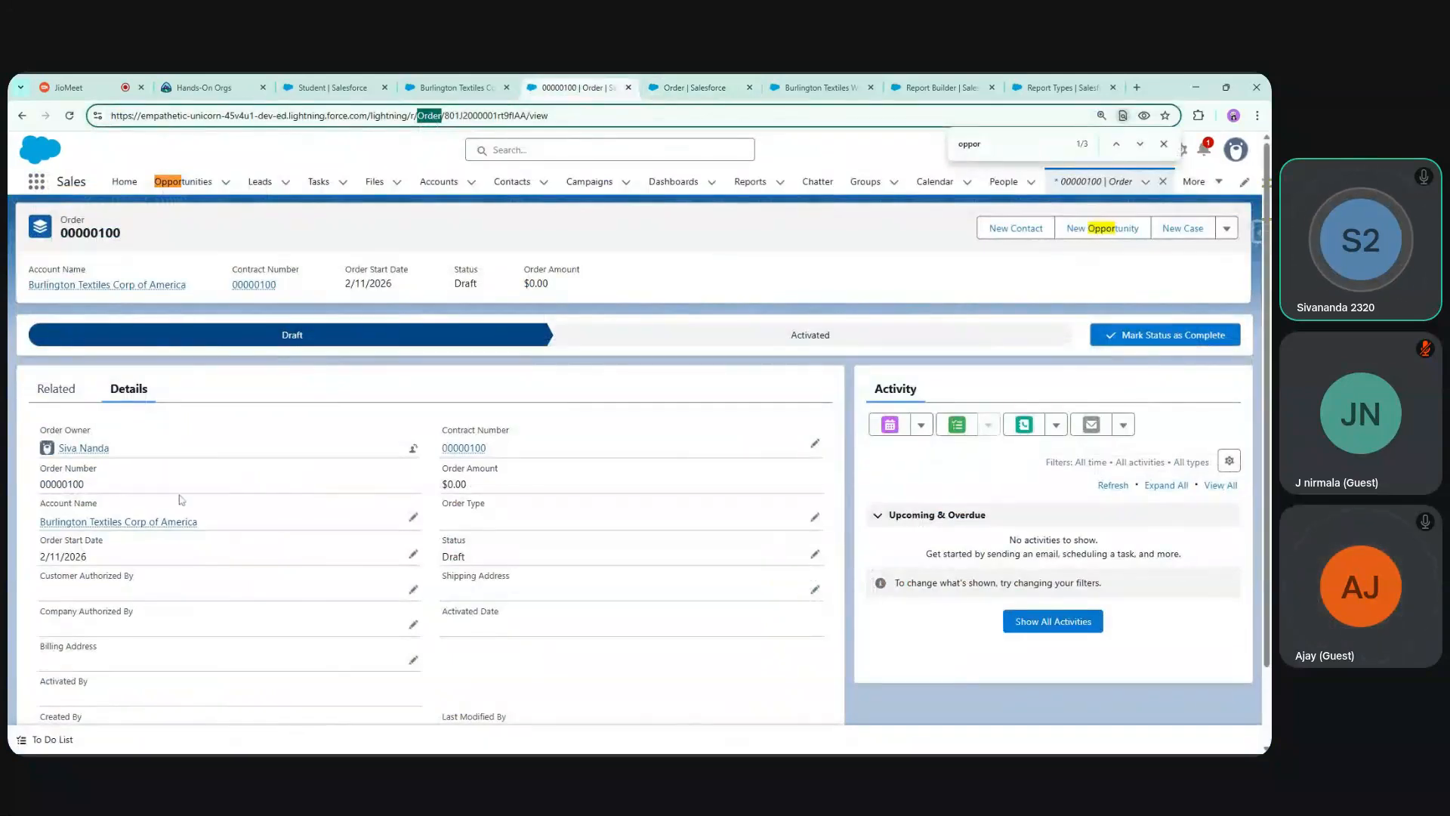
{"action": "key", "text": "ctrl+shift+i"}
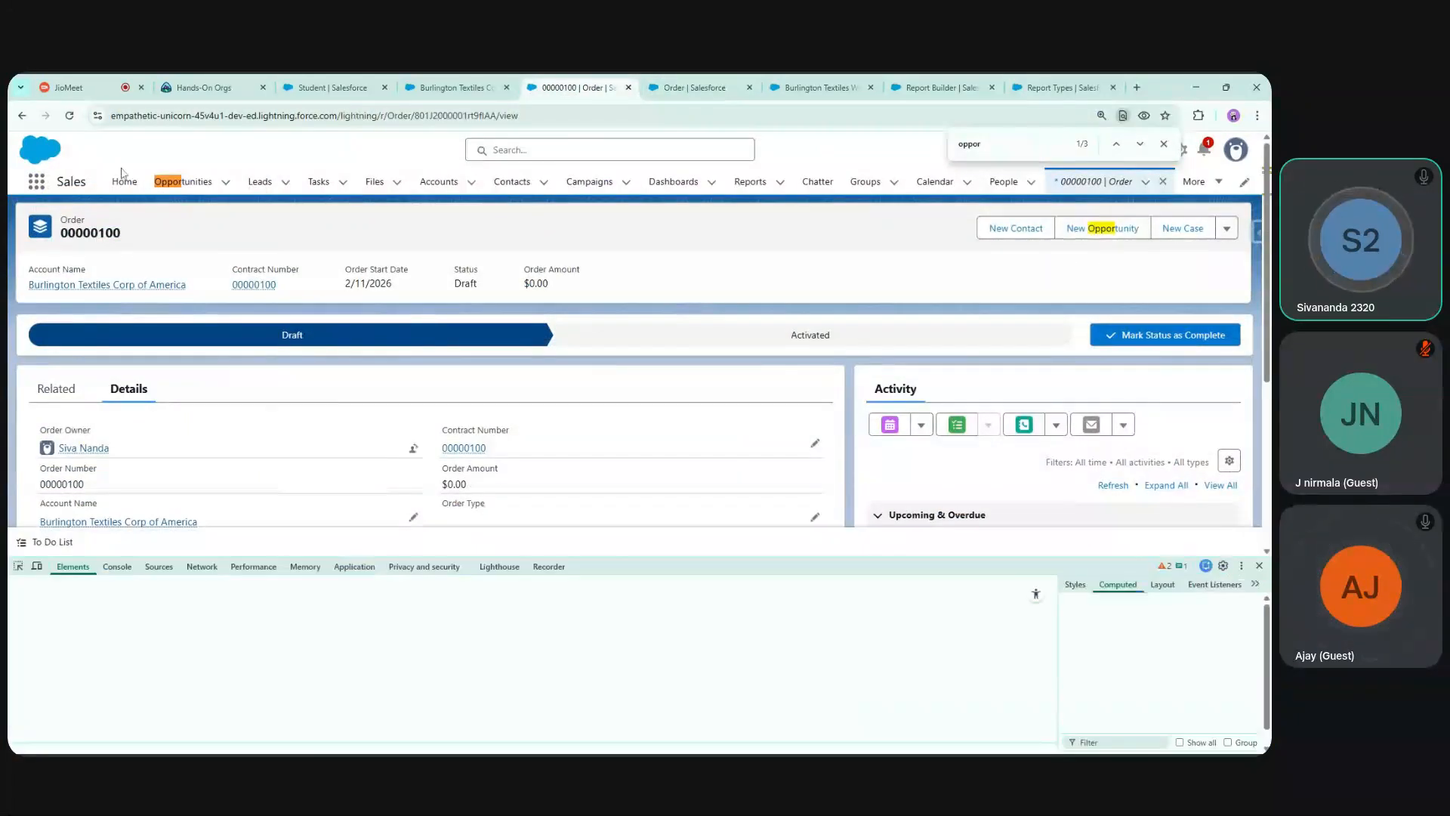
{"action": "left_click", "coordinate": [68, 115]}
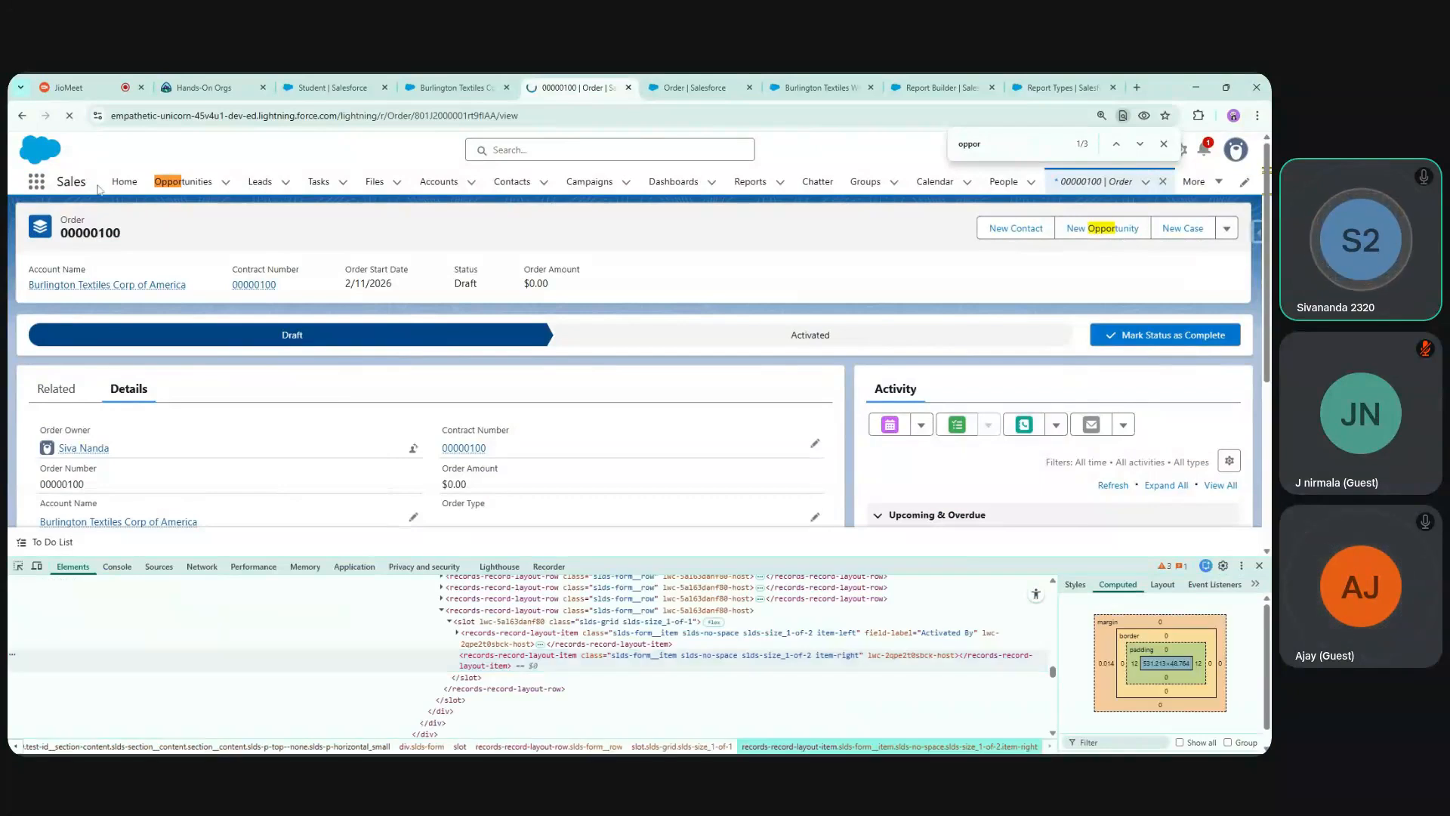
{"action": "left_click", "coordinate": [1166, 148]}
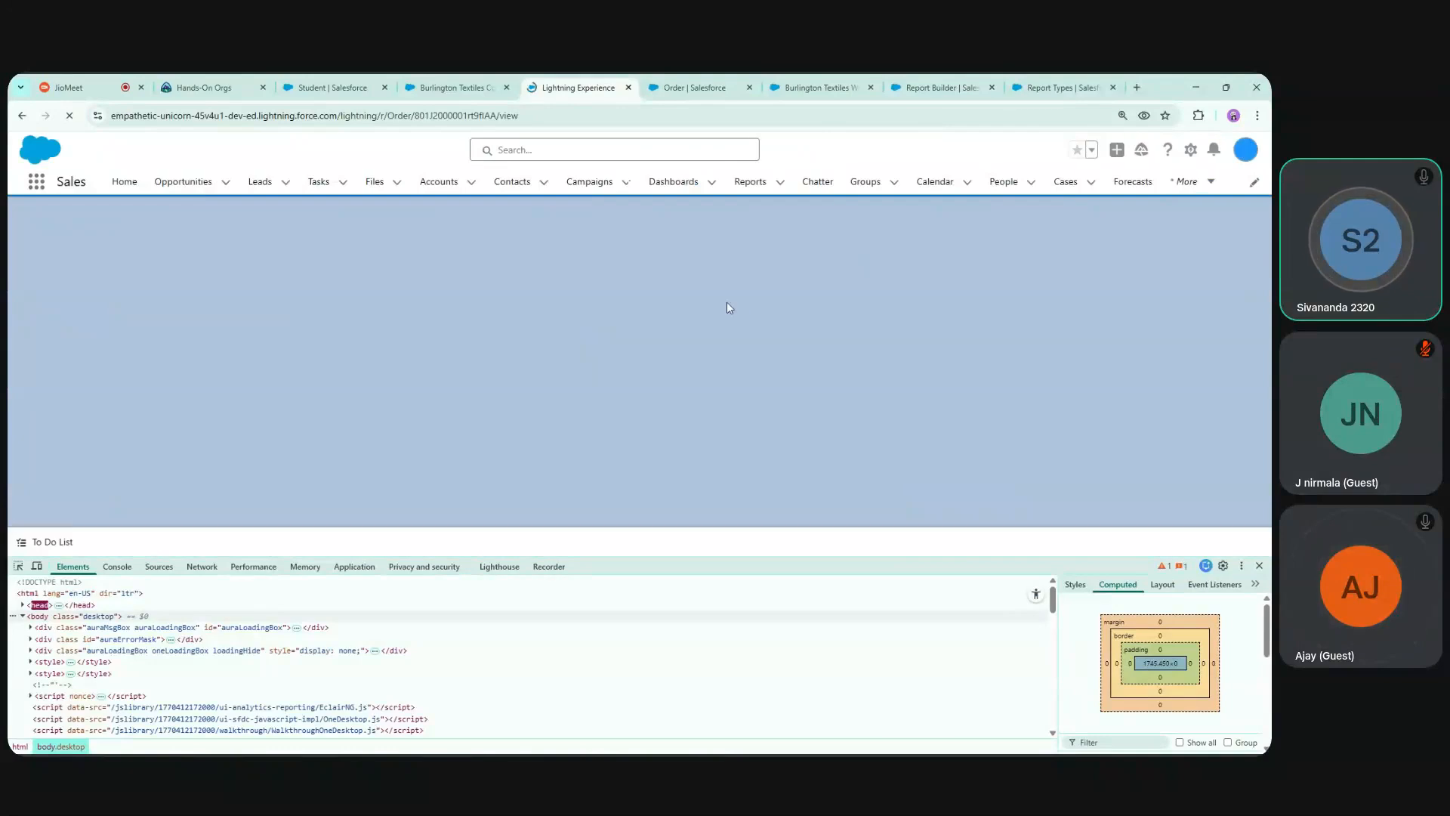
{"action": "left_click", "coordinate": [127, 391]}
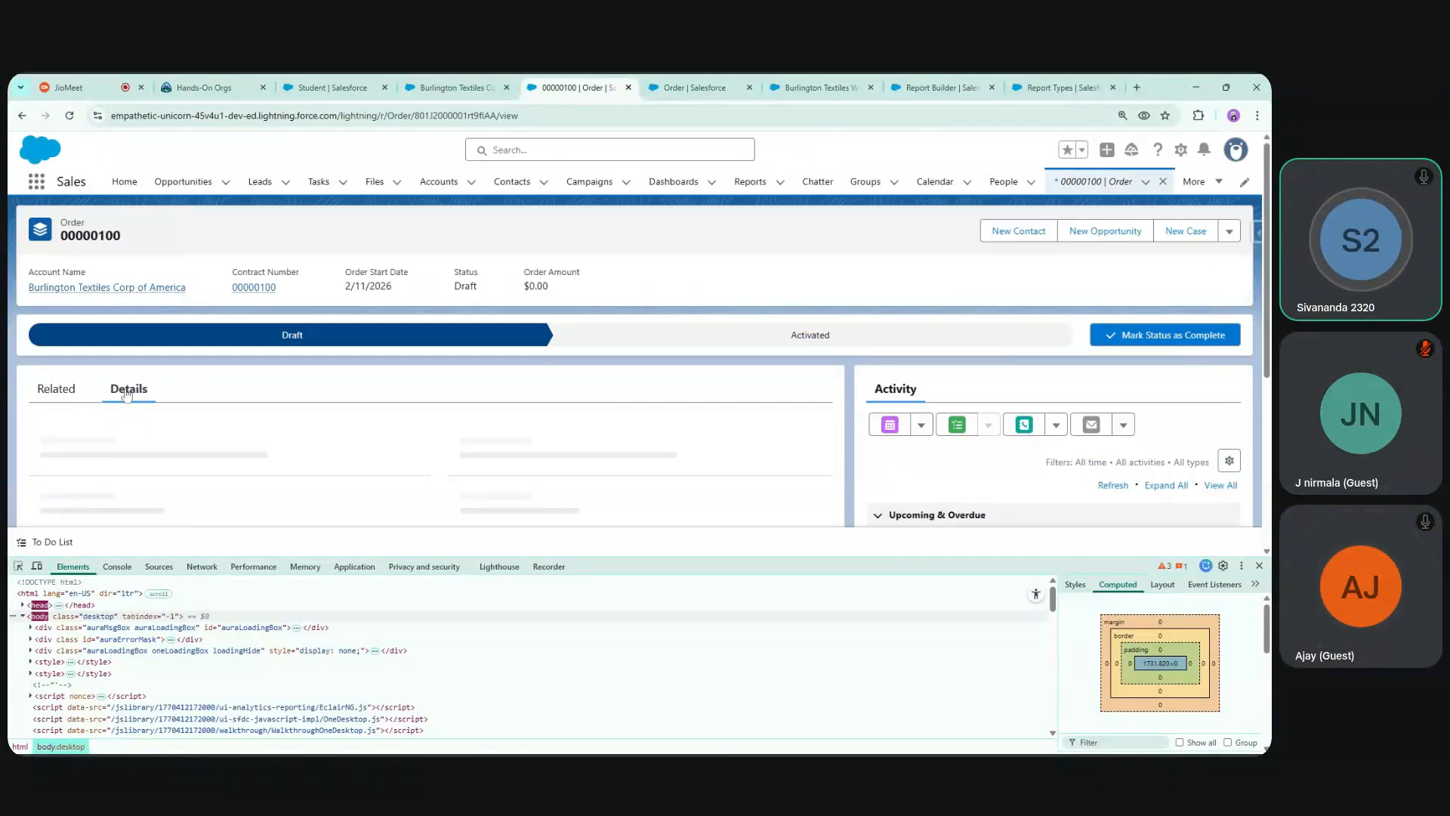
{"action": "scroll", "coordinate": [127, 394], "scroll_direction": "down", "scroll_amount": 2}
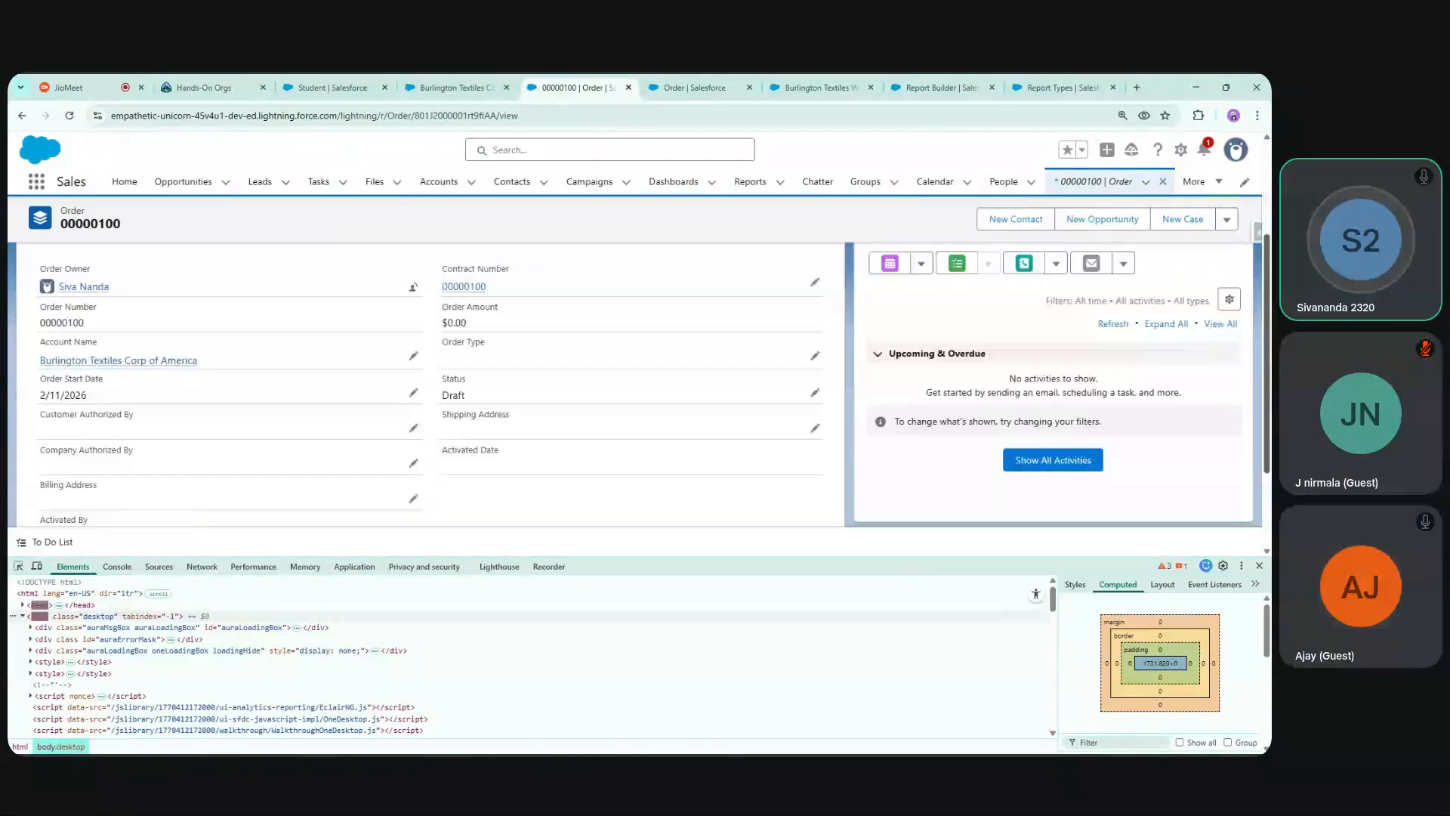
Open the order's record page in Lightning App Builder and close the developer tools
{"action": "left_click", "coordinate": [1181, 151]}
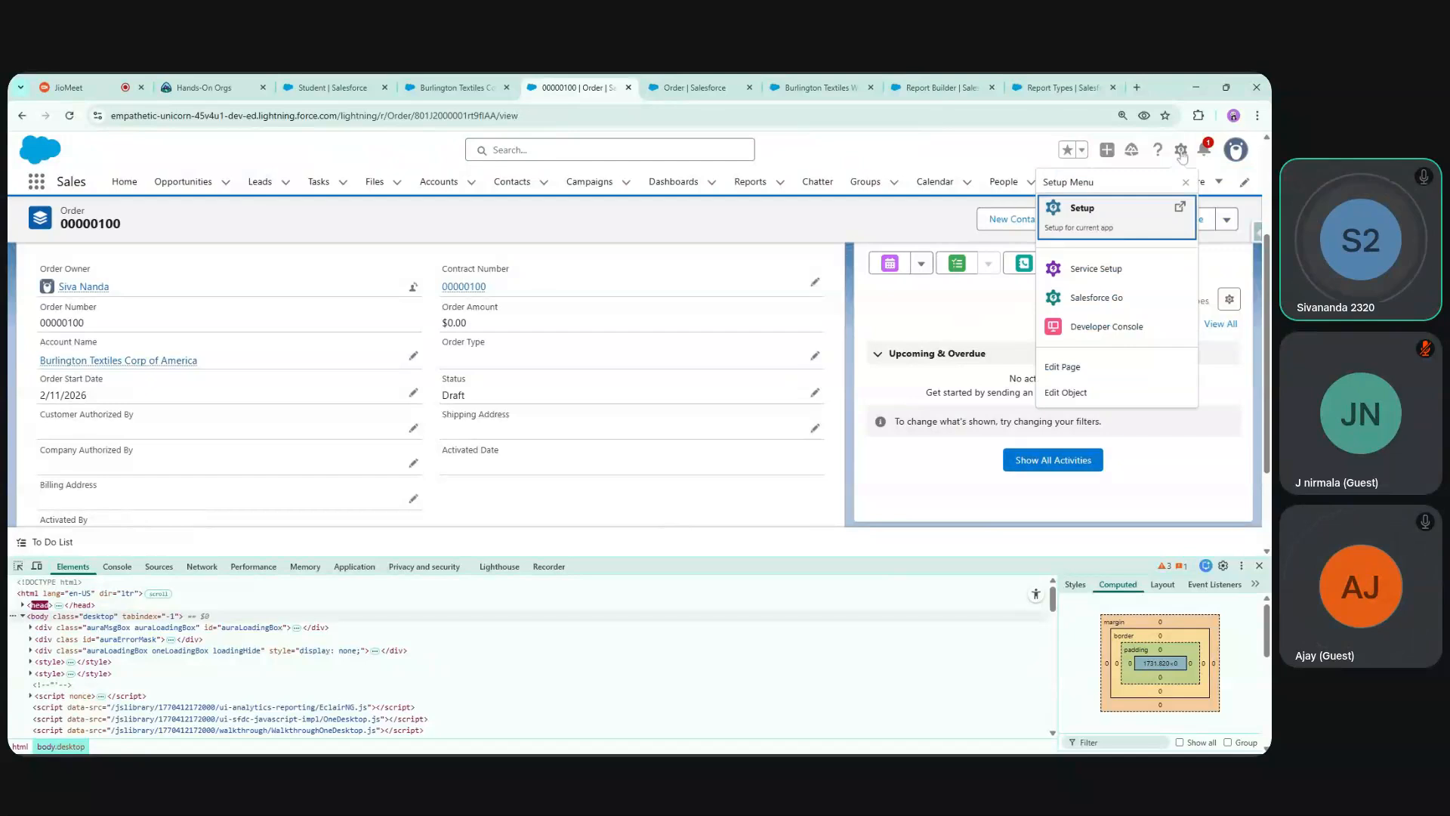
{"action": "left_click", "coordinate": [1087, 393]}
{"action": "left_click", "coordinate": [684, 81]}
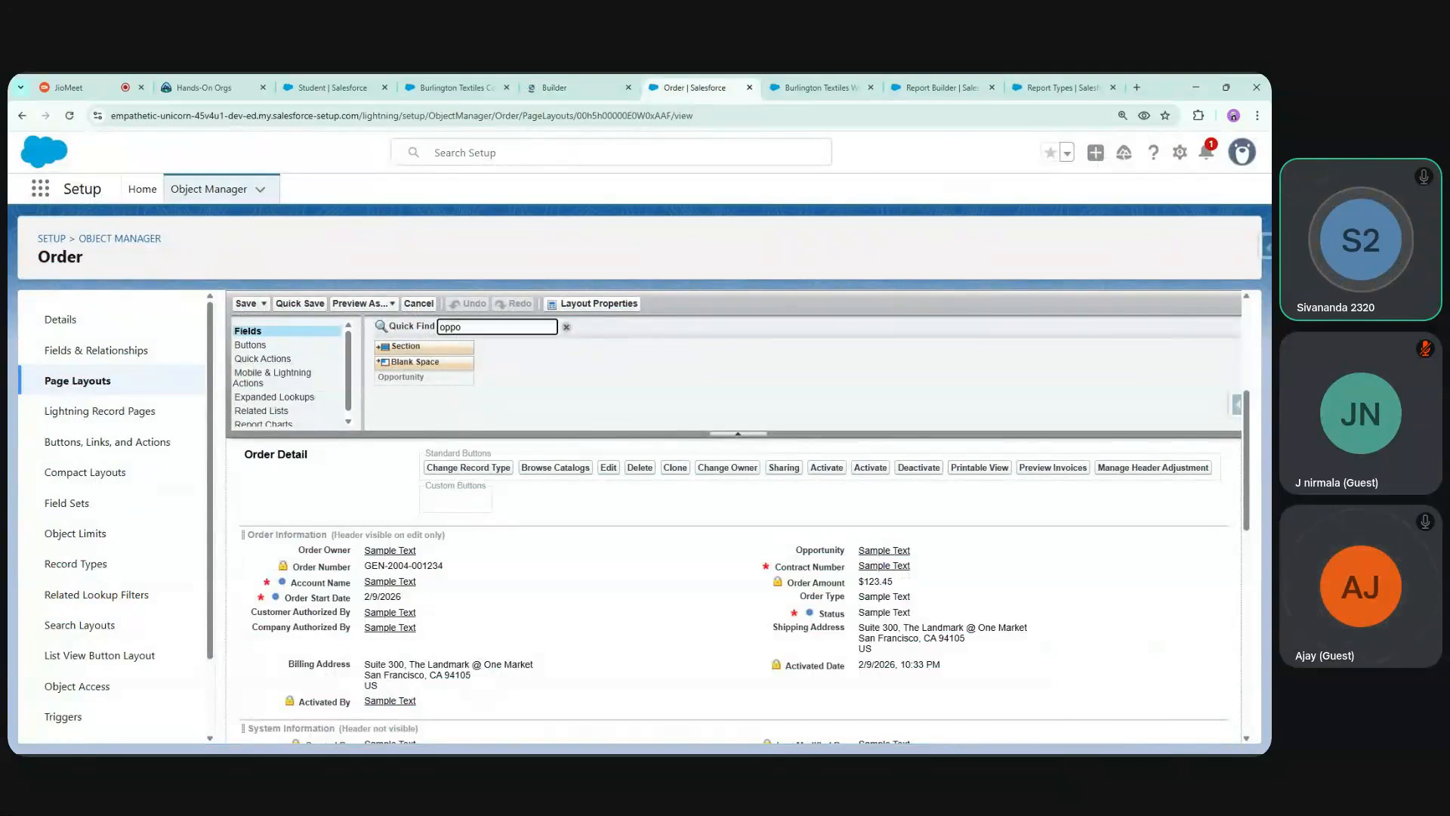
{"action": "left_click", "coordinate": [558, 86]}
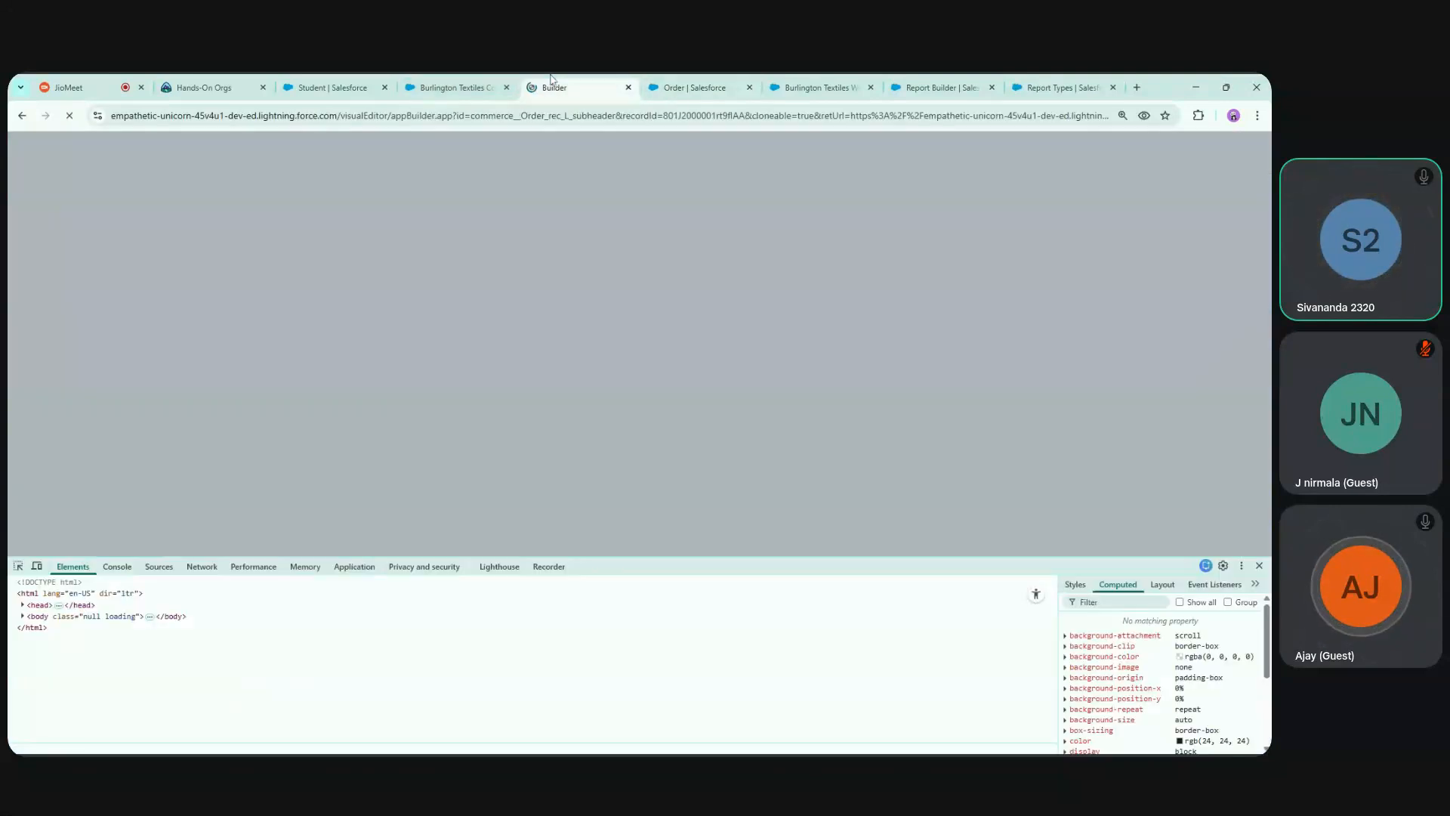
{"action": "left_click", "coordinate": [1261, 563]}
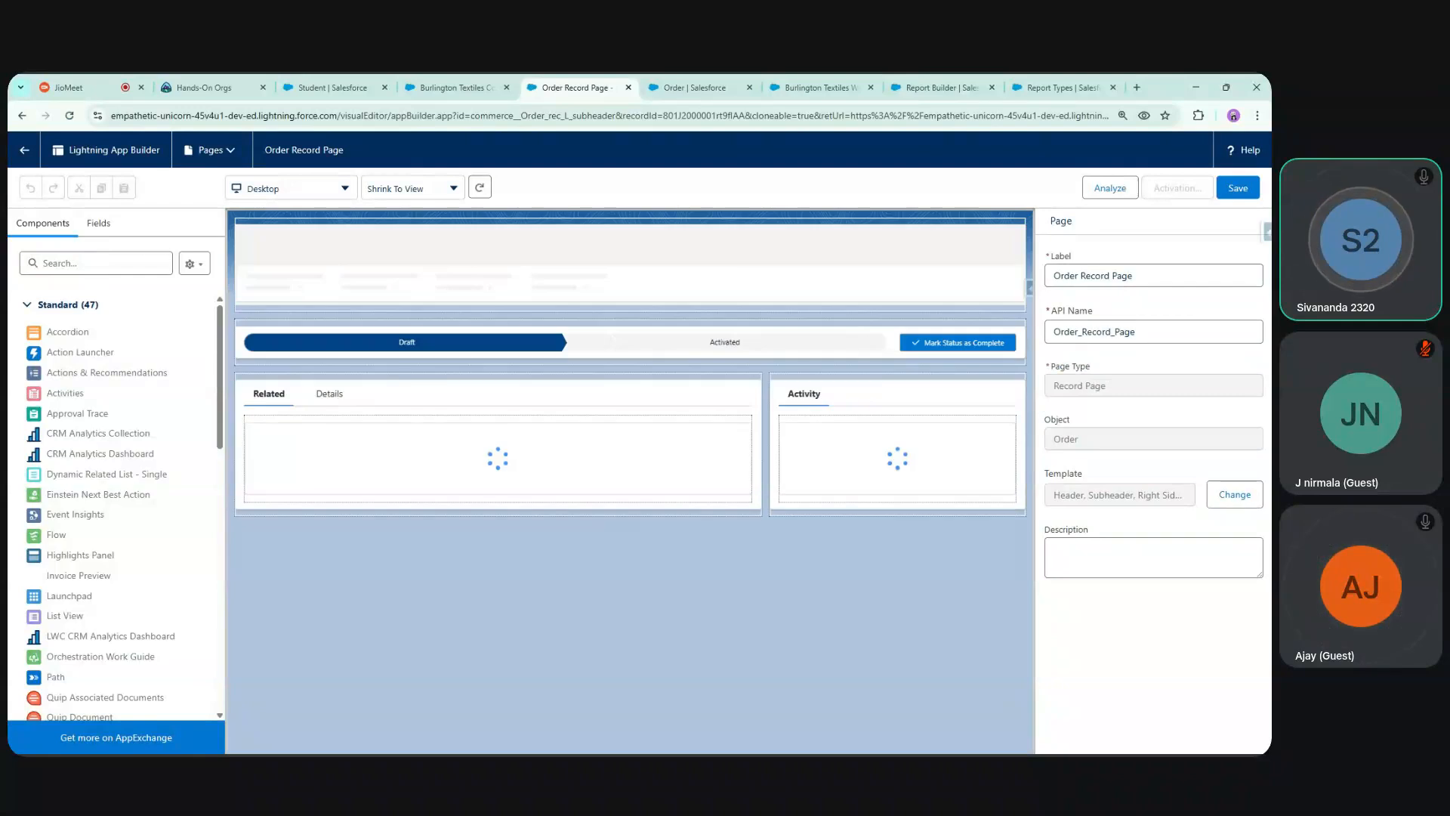
Search the available fields for "oppo" and try to place the Opportunity field in the page's Details record section
{"action": "left_click", "coordinate": [331, 396]}
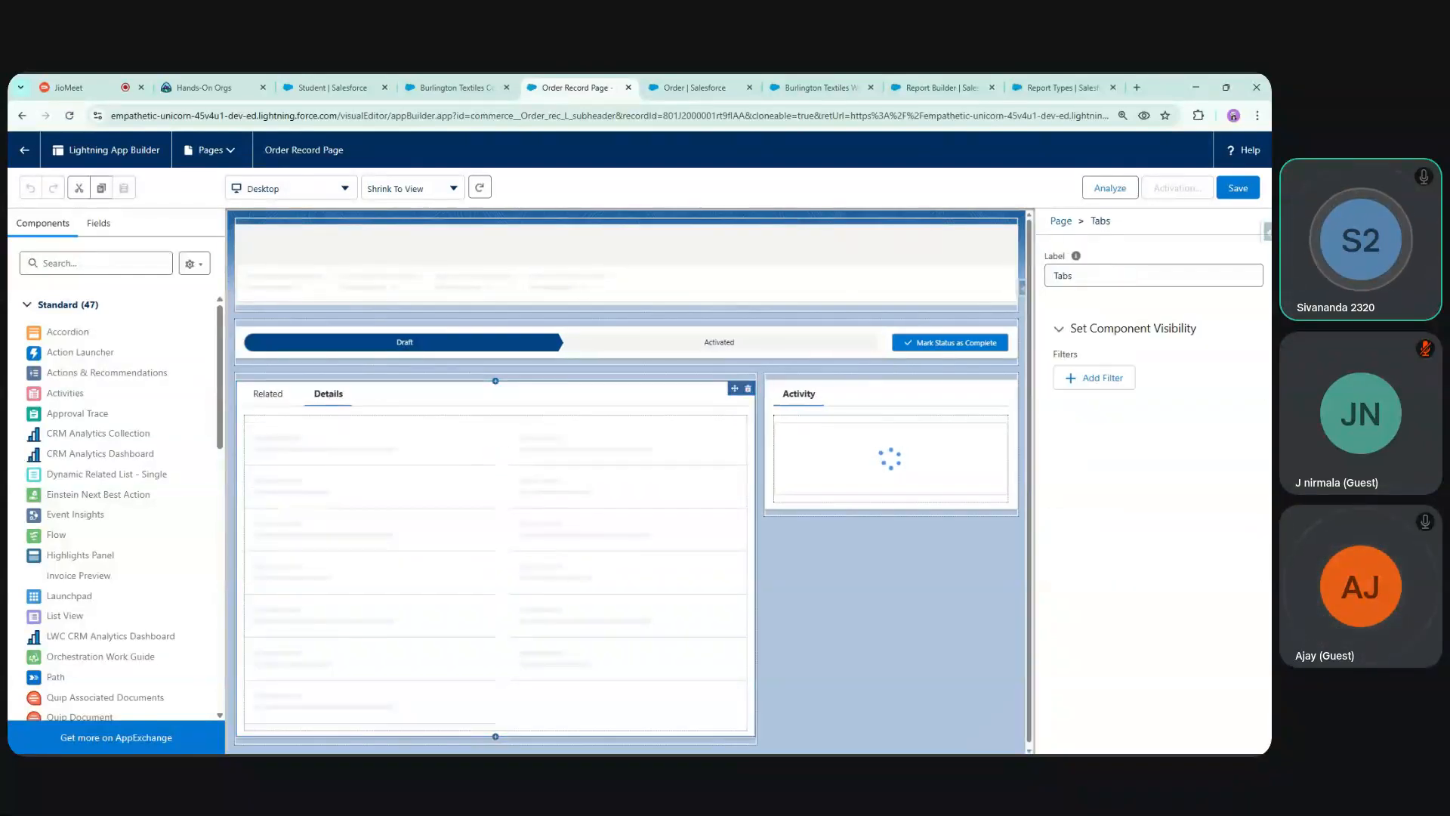
{"action": "left_click", "coordinate": [97, 224]}
{"action": "left_click", "coordinate": [91, 280]}
{"action": "type", "text": "oppo"}
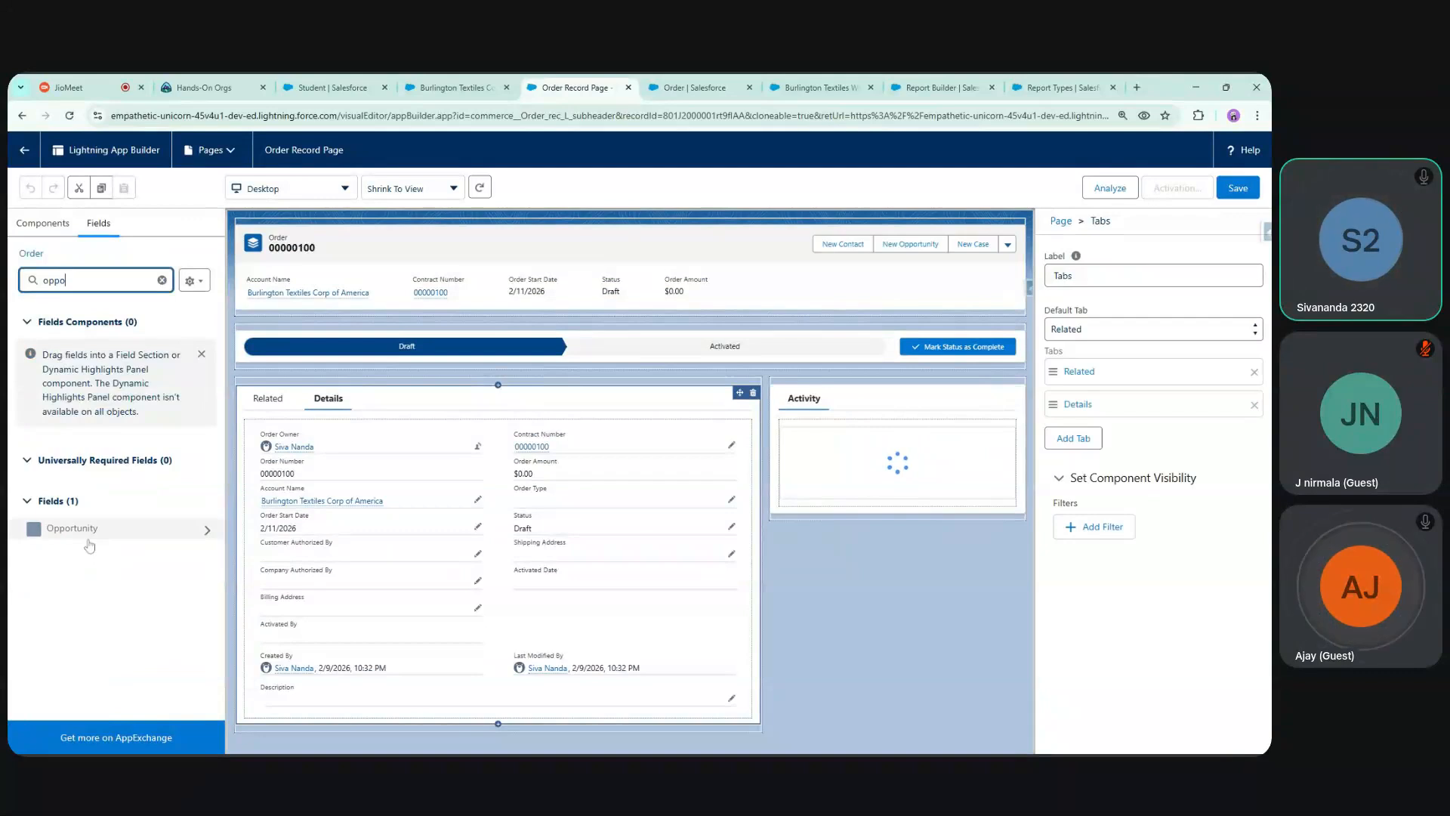
{"action": "left_click_drag", "start_coordinate": [76, 529], "coordinate": [558, 436]}
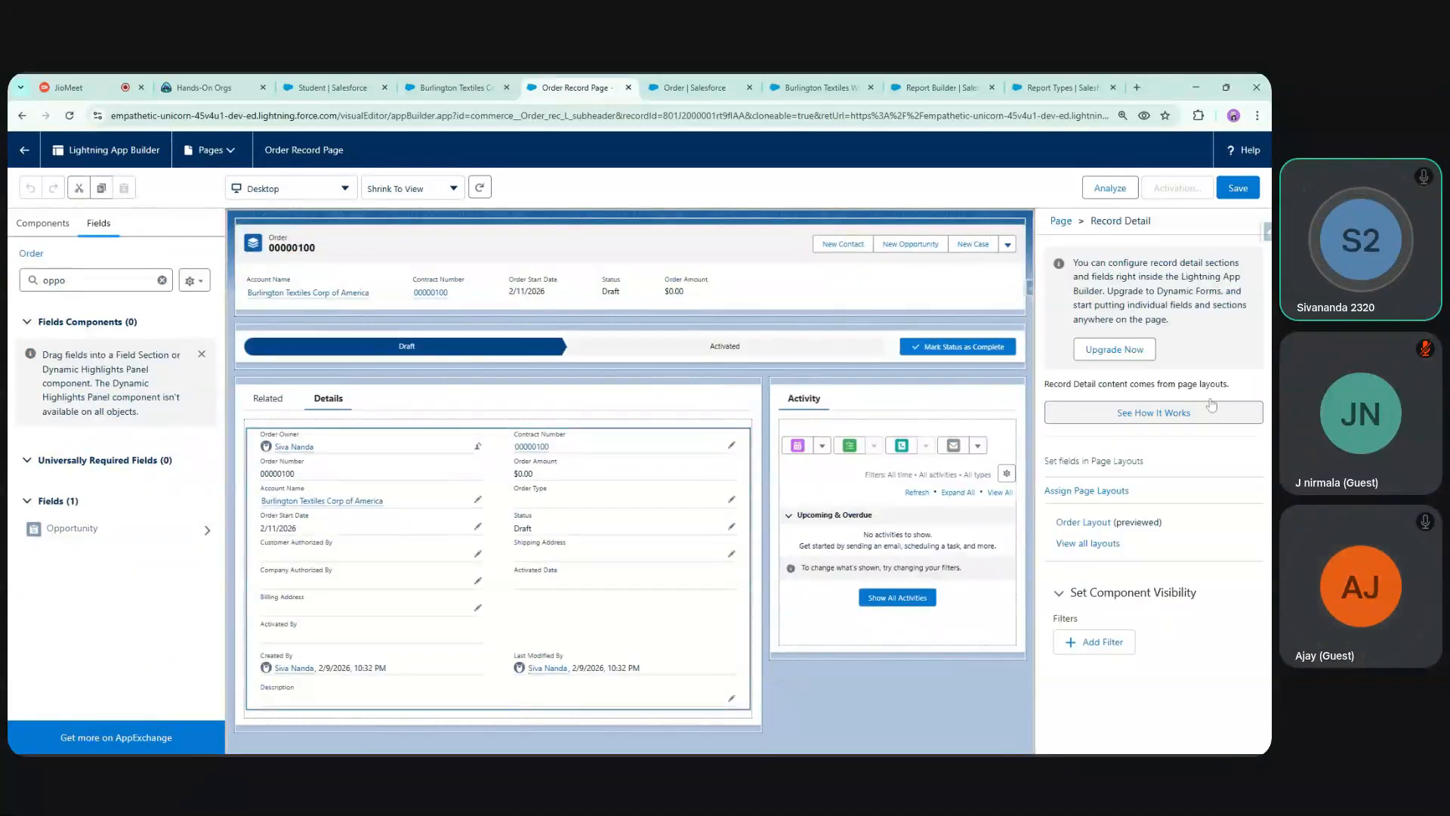
Upgrade the Record Detail component to Dynamic Forms using Order Layout as the source, and select the Opportunity field in Order Information
{"action": "left_click", "coordinate": [1135, 352]}
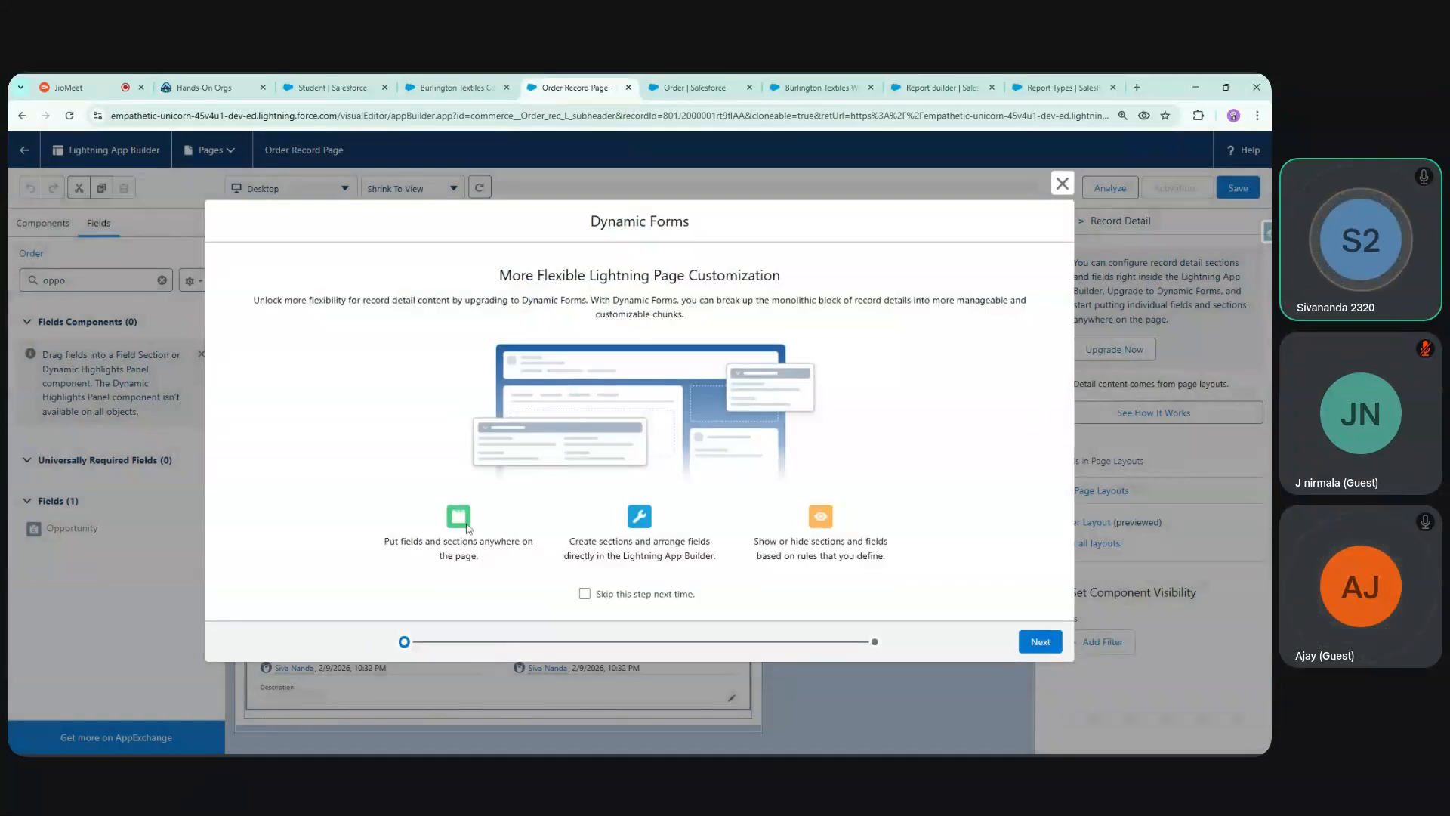
{"action": "left_click", "coordinate": [1038, 641]}
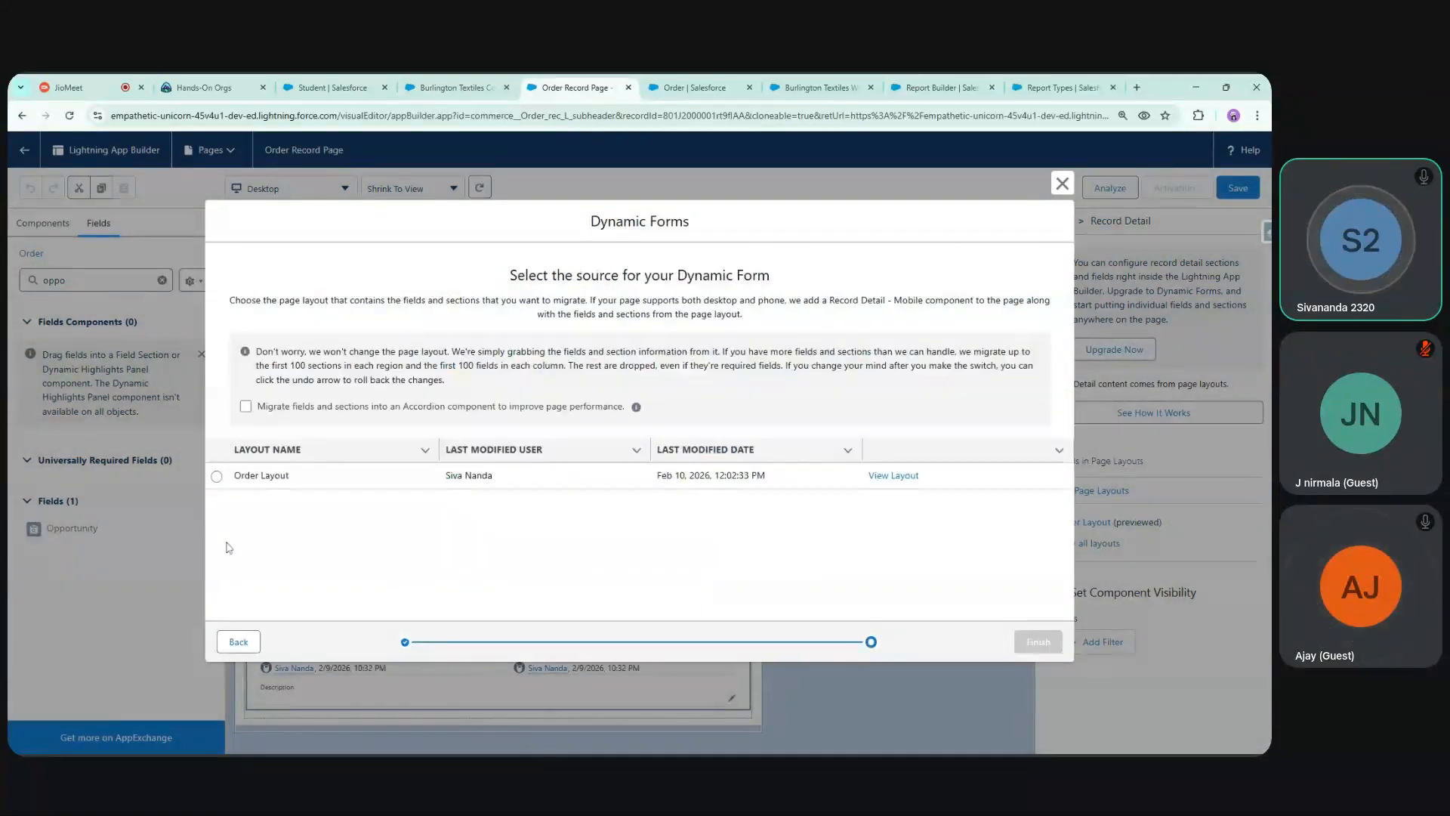
{"action": "left_click", "coordinate": [216, 476]}
{"action": "left_click", "coordinate": [1038, 642]}
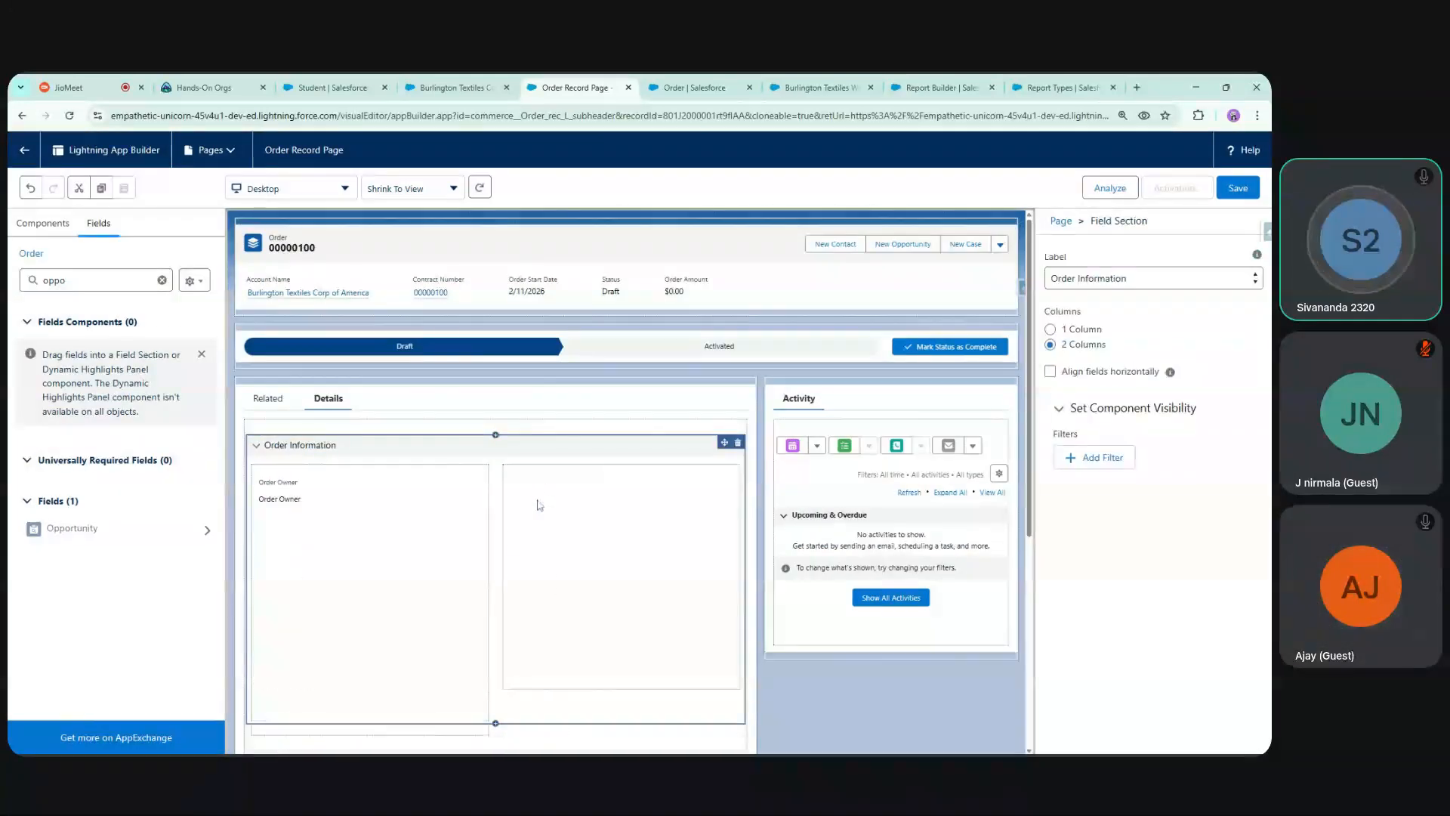
{"action": "left_click", "coordinate": [528, 491]}
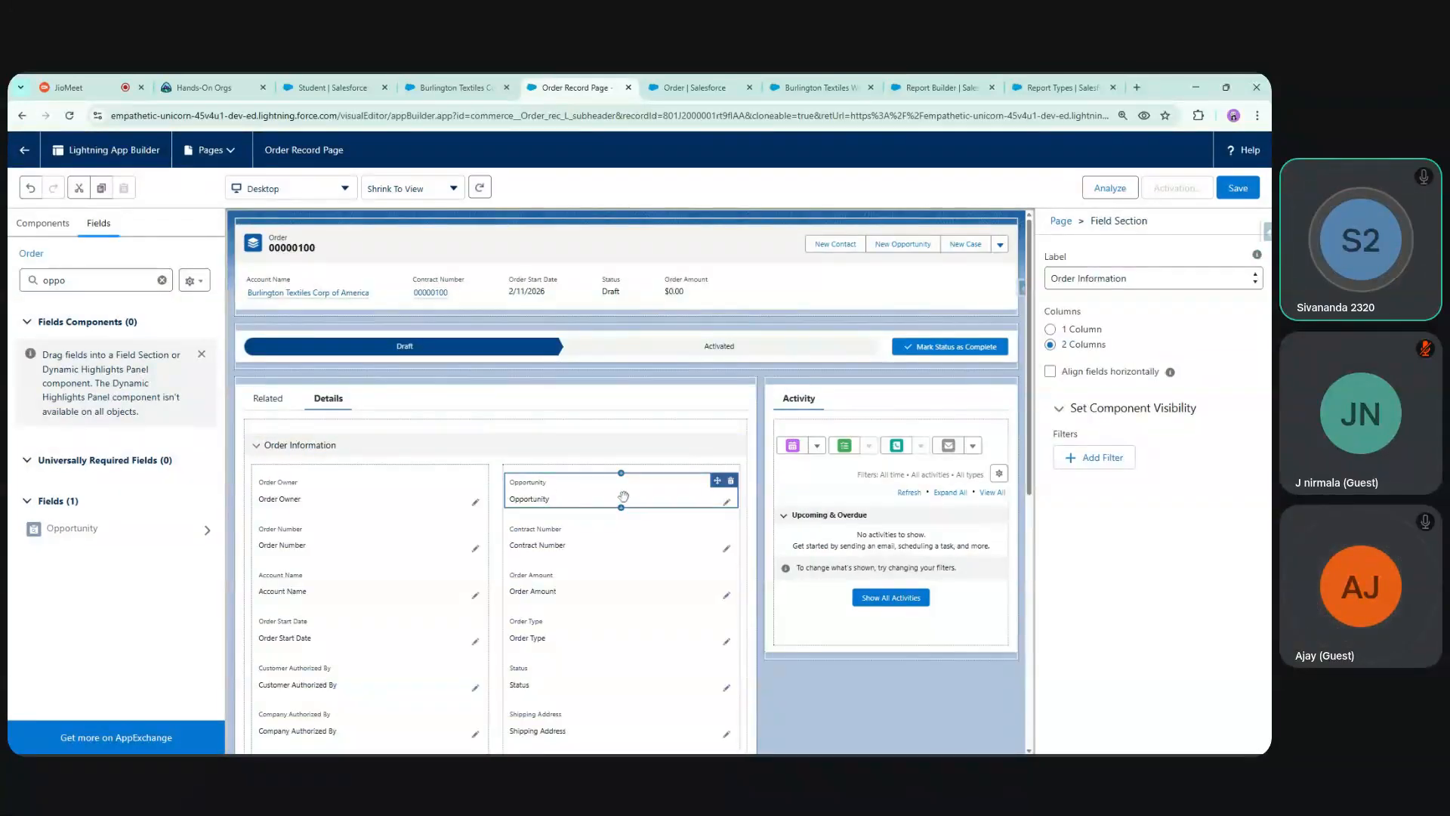
Save the Order Record Page, close its activation options without assigning it, and return to the order record
{"action": "left_click", "coordinate": [1248, 195]}
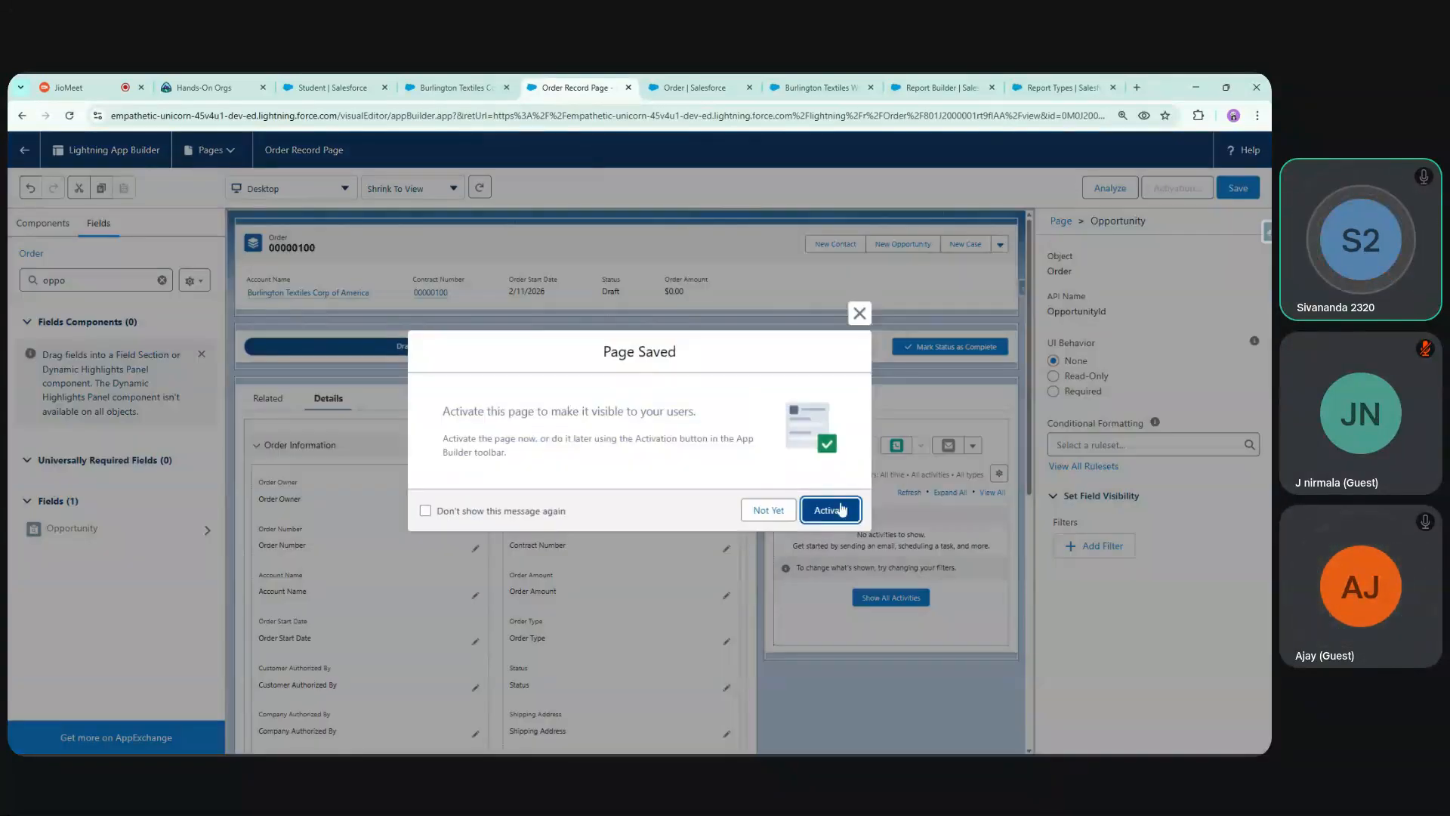
{"action": "left_click", "coordinate": [841, 509]}
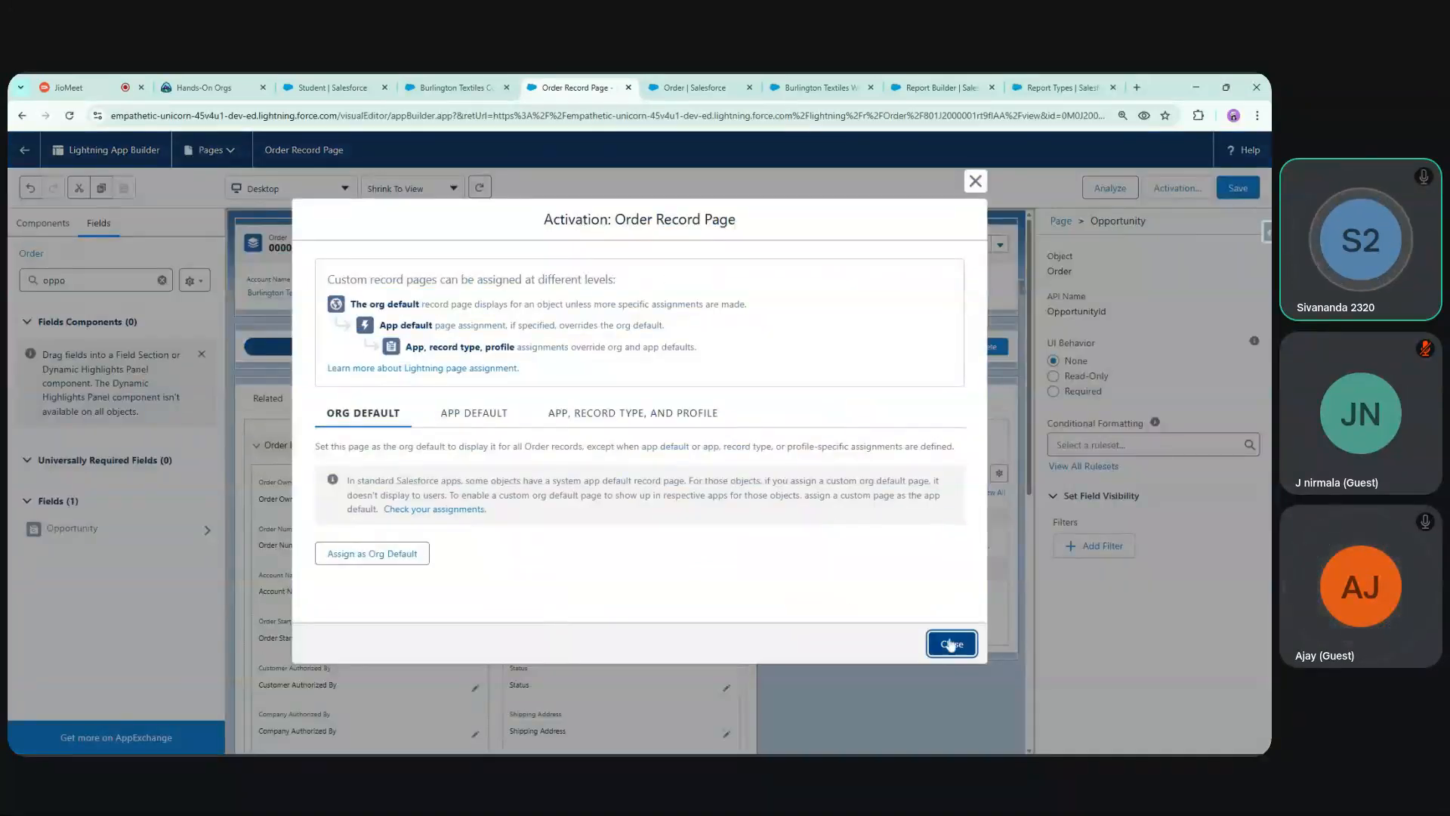
{"action": "left_click", "coordinate": [950, 641]}
{"action": "left_click", "coordinate": [30, 148]}
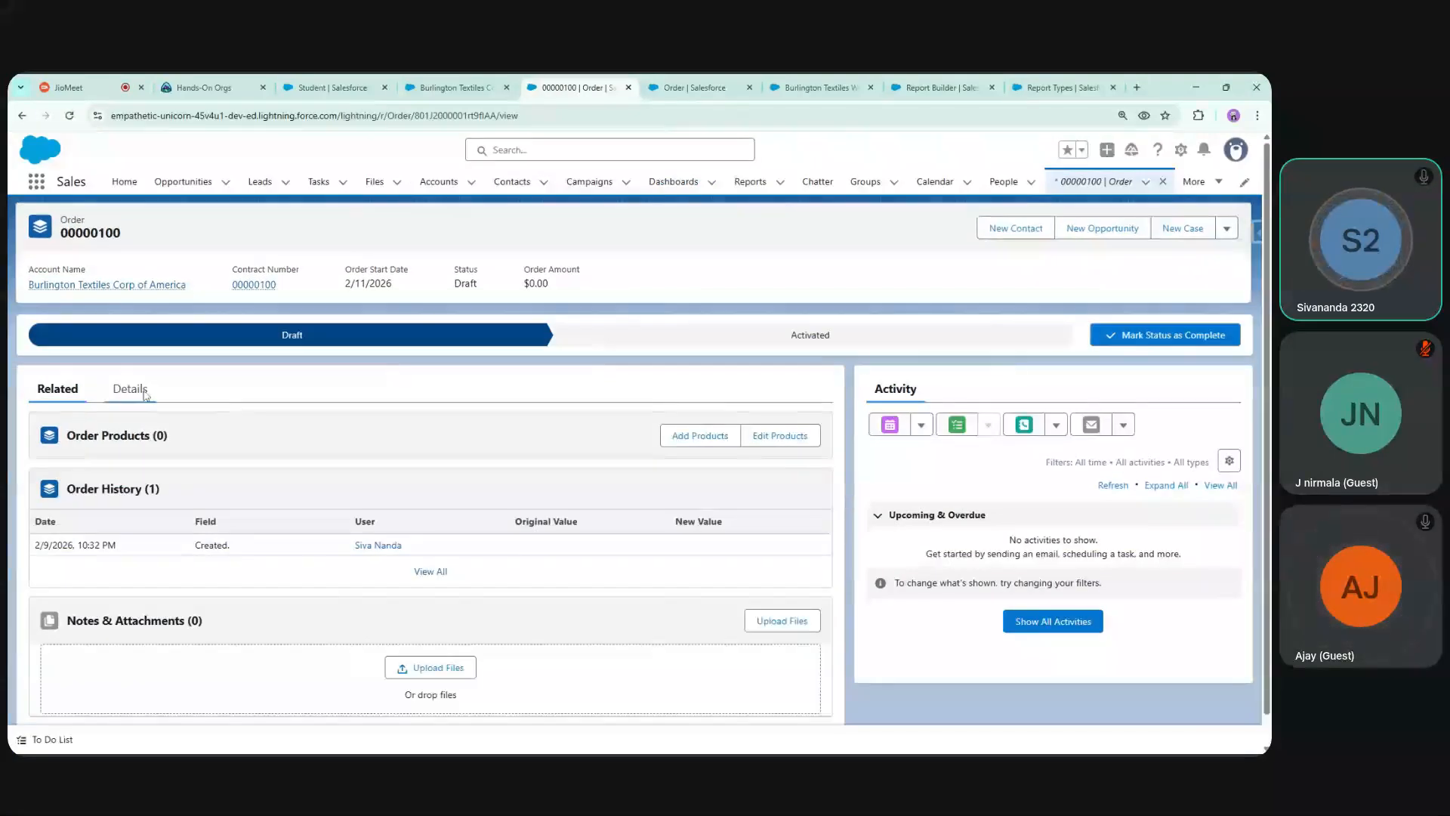
Show the order's details and switch the display density to Compact
{"action": "left_click", "coordinate": [145, 392]}
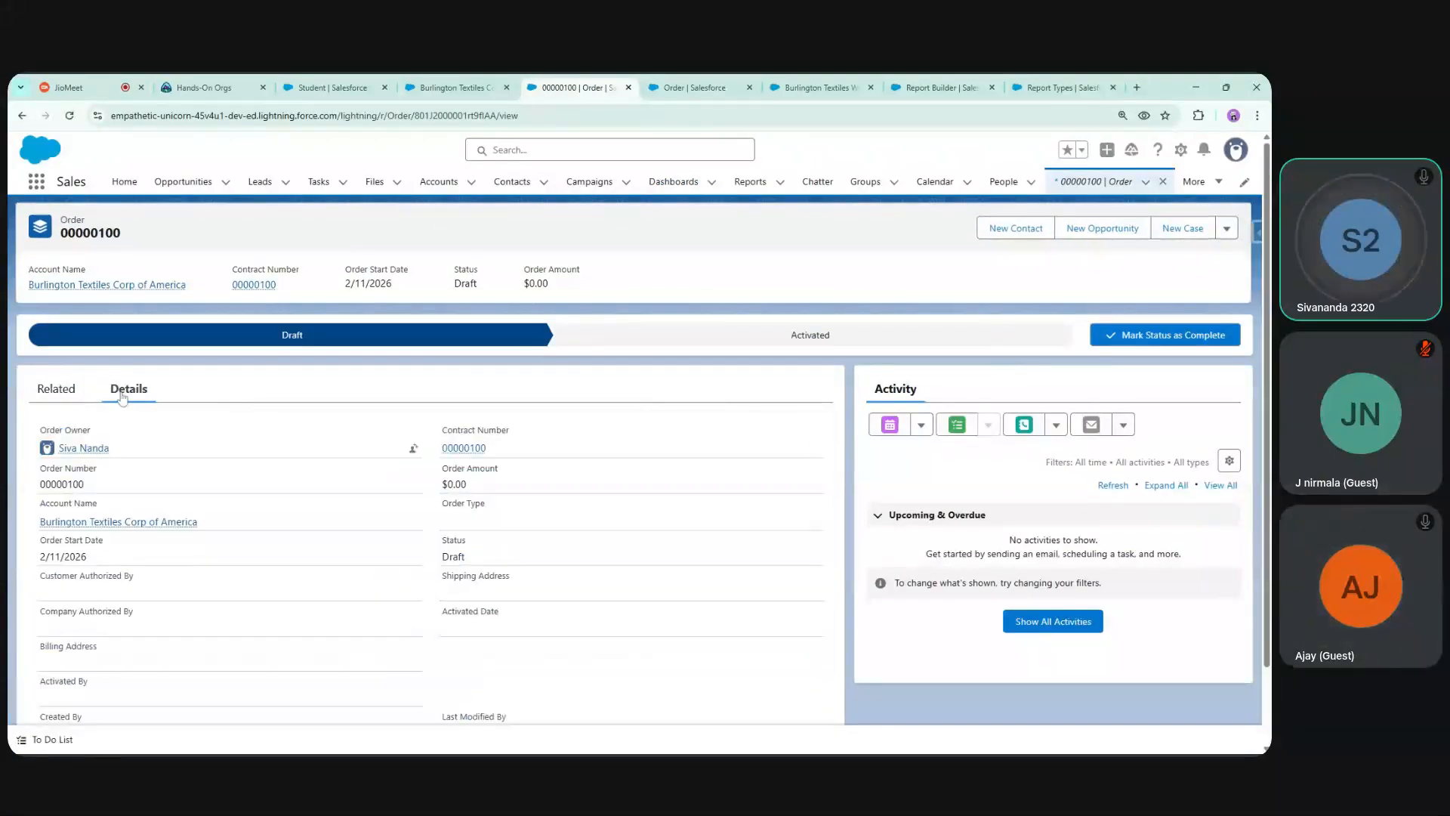
{"action": "left_click", "coordinate": [1237, 151]}
{"action": "left_click", "coordinate": [1040, 307]}
{"action": "left_click", "coordinate": [831, 473]}
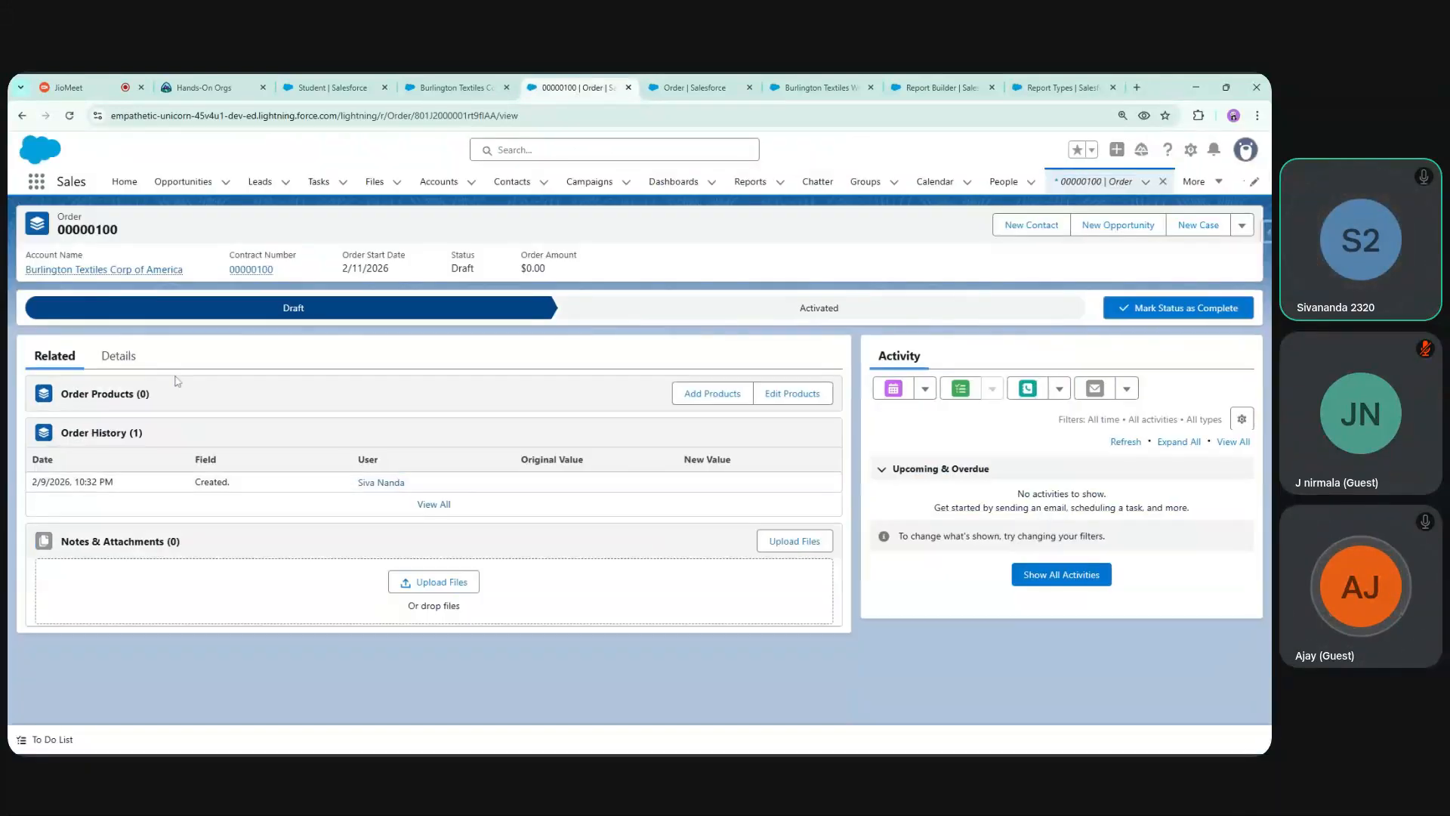
Show the order's details, search the page for "oppor", and open the user profile options
{"action": "left_click", "coordinate": [121, 356]}
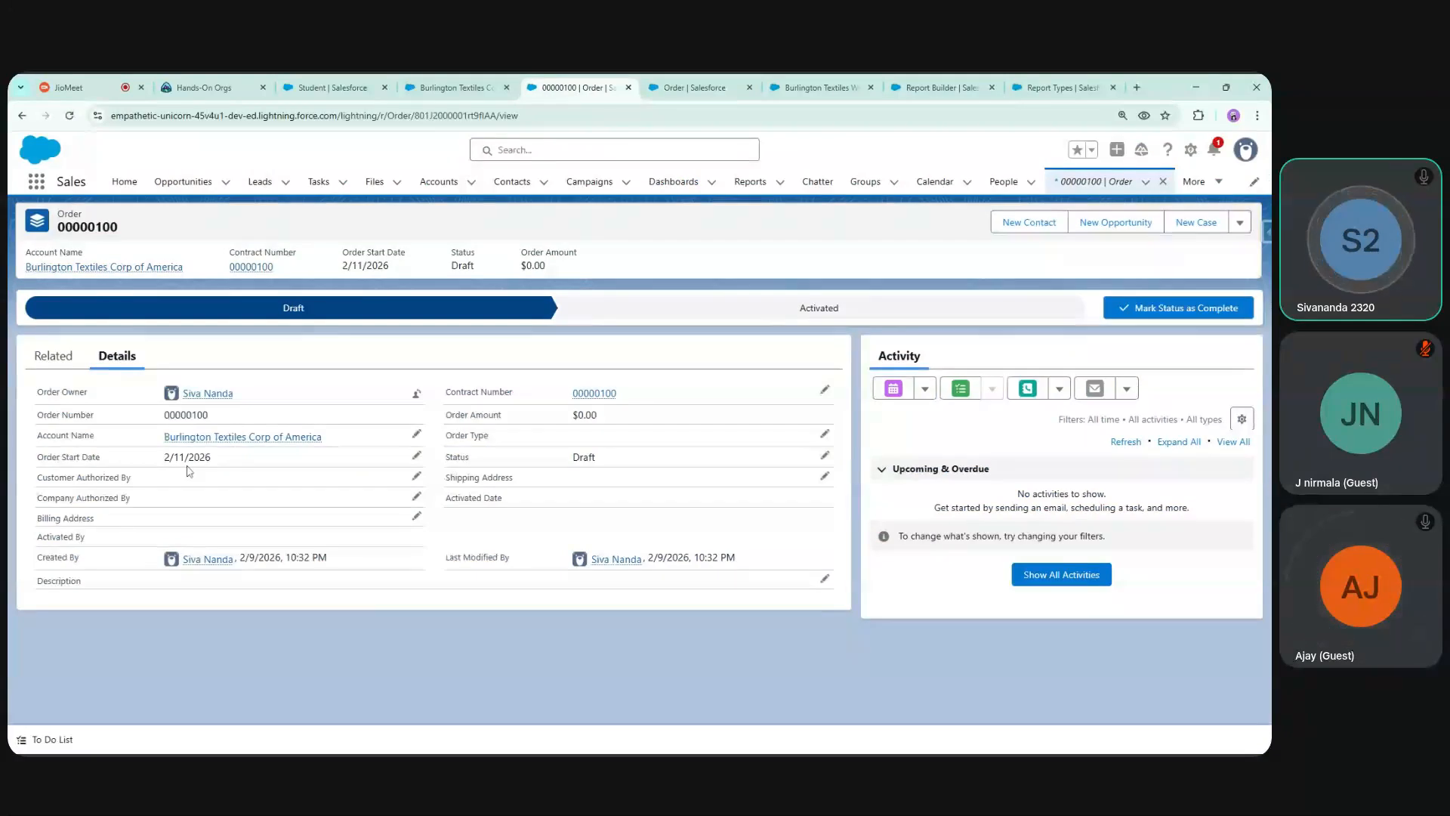
{"action": "key", "text": "ctrl+f"}
{"action": "type", "text": "oppor"}
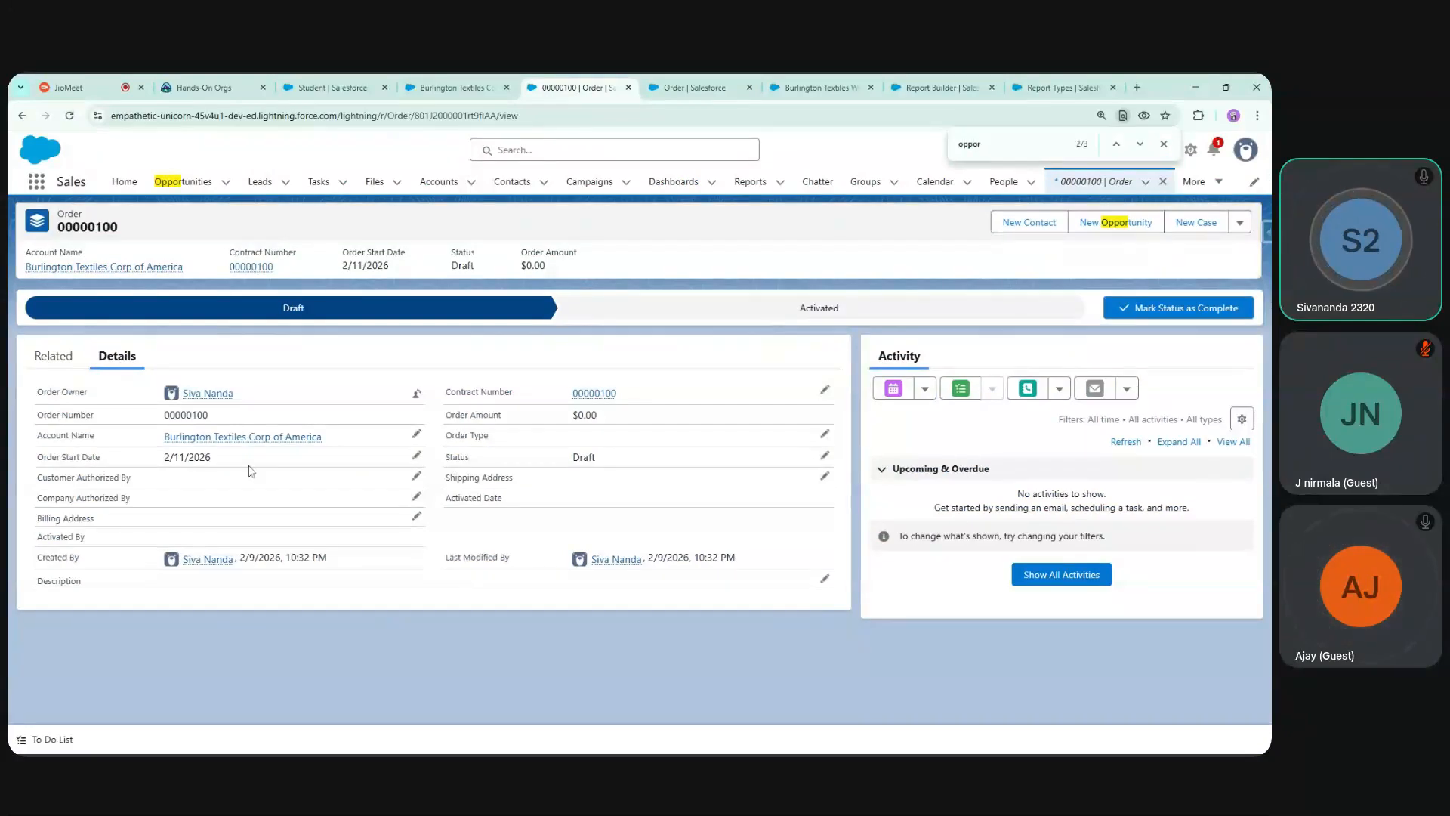
{"action": "key", "text": "Return"}
{"action": "left_click", "coordinate": [1237, 155]}
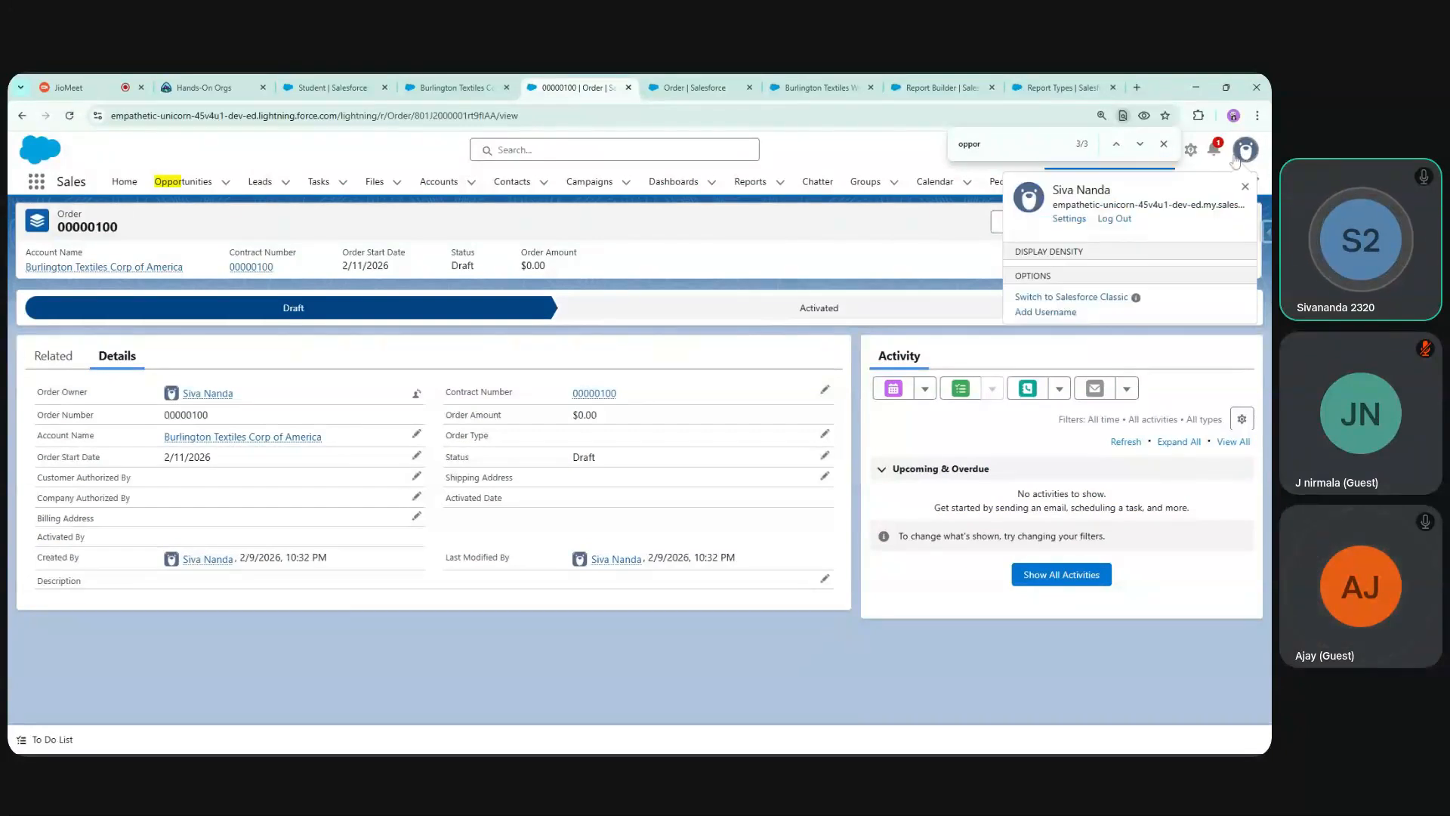
Switch the display density back from Compact and show the order's details
{"action": "left_click", "coordinate": [1050, 252]}
{"action": "left_click", "coordinate": [1042, 276]}
{"action": "left_click", "coordinate": [821, 471]}
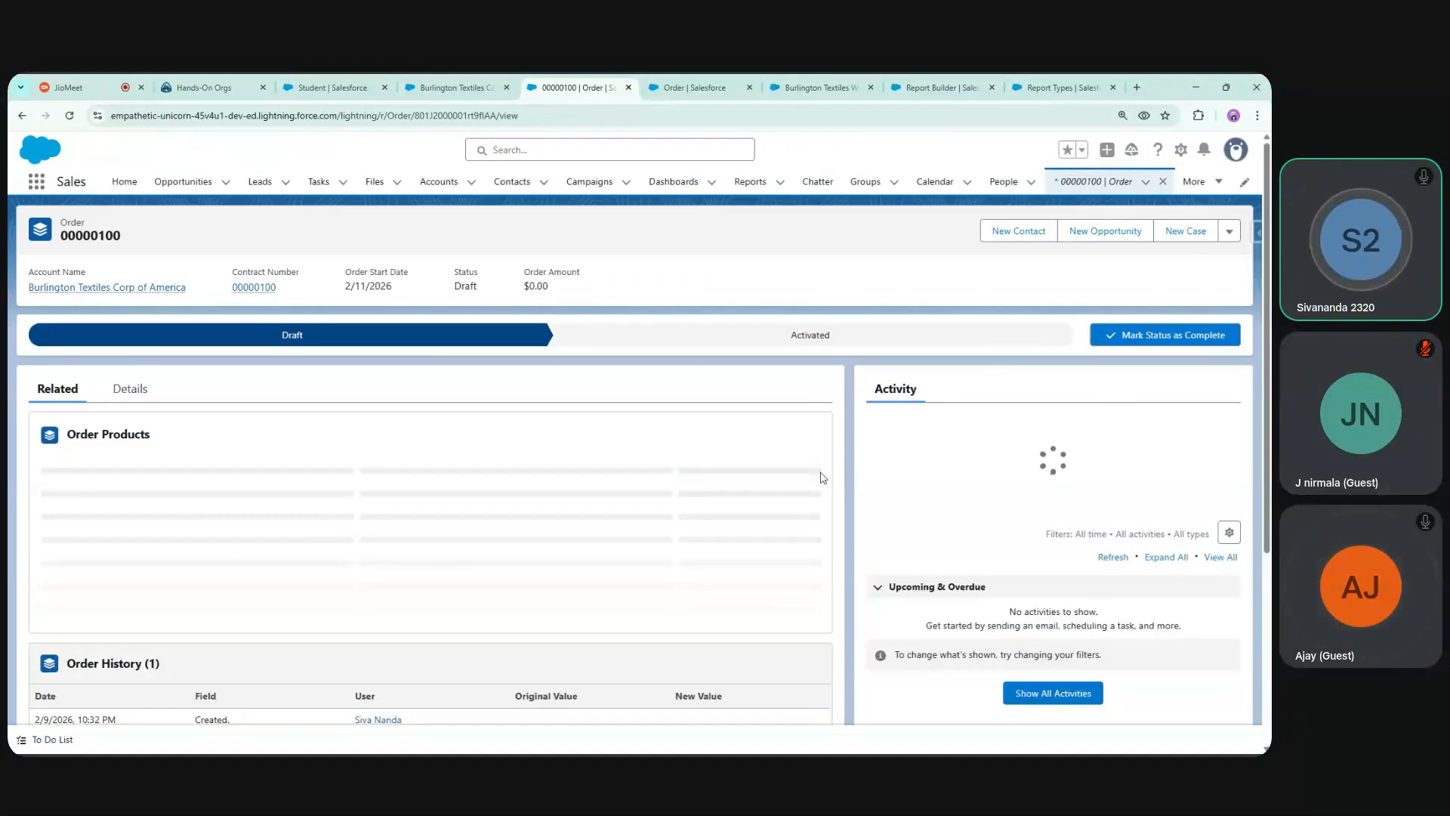
{"action": "left_click", "coordinate": [123, 386]}
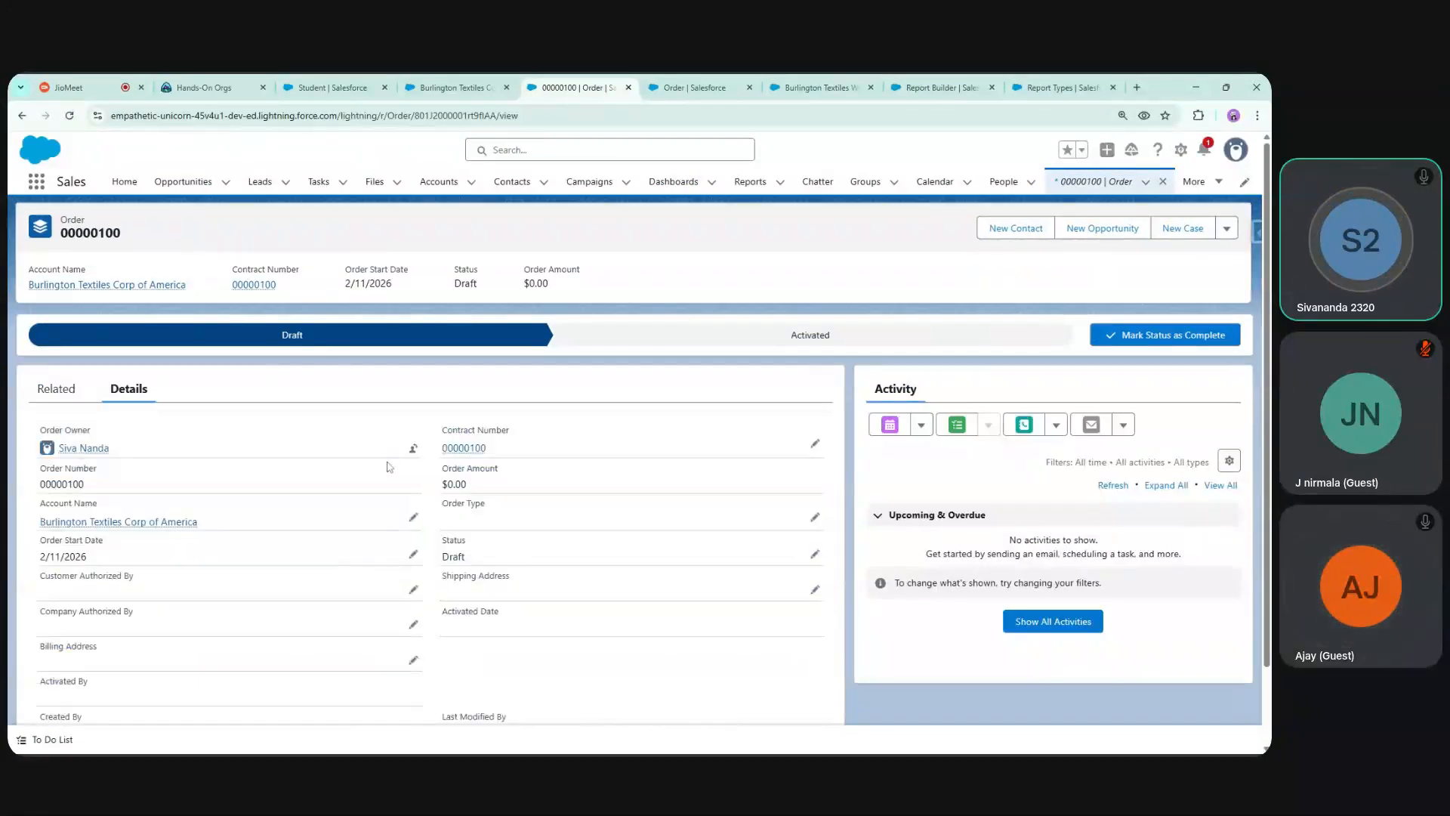
Show all data for the order record in Salesforce Inspector Reloaded and filter the fields by "oppor"
{"action": "left_click", "coordinate": [1257, 232]}
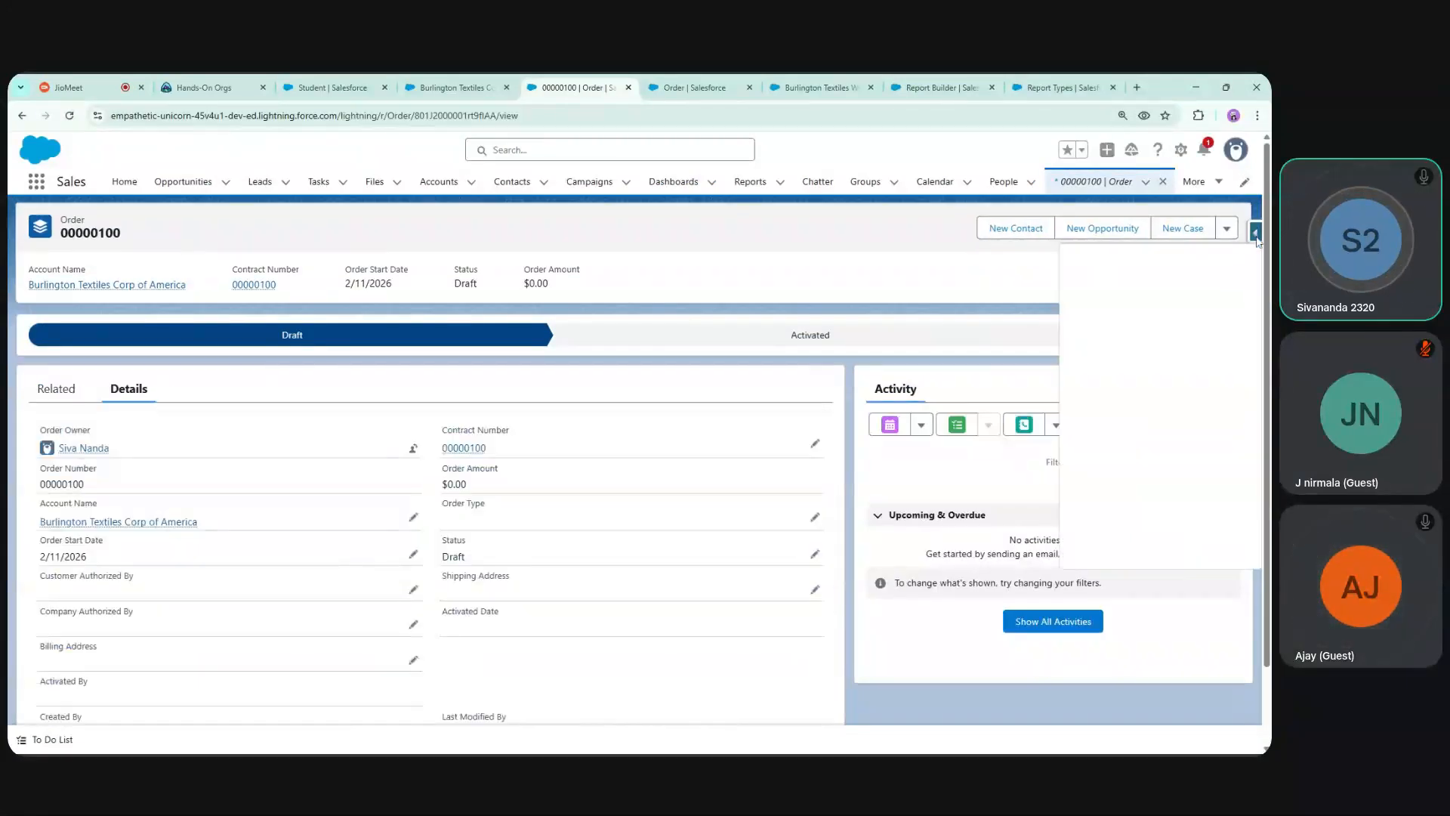
{"action": "left_click", "coordinate": [1156, 479]}
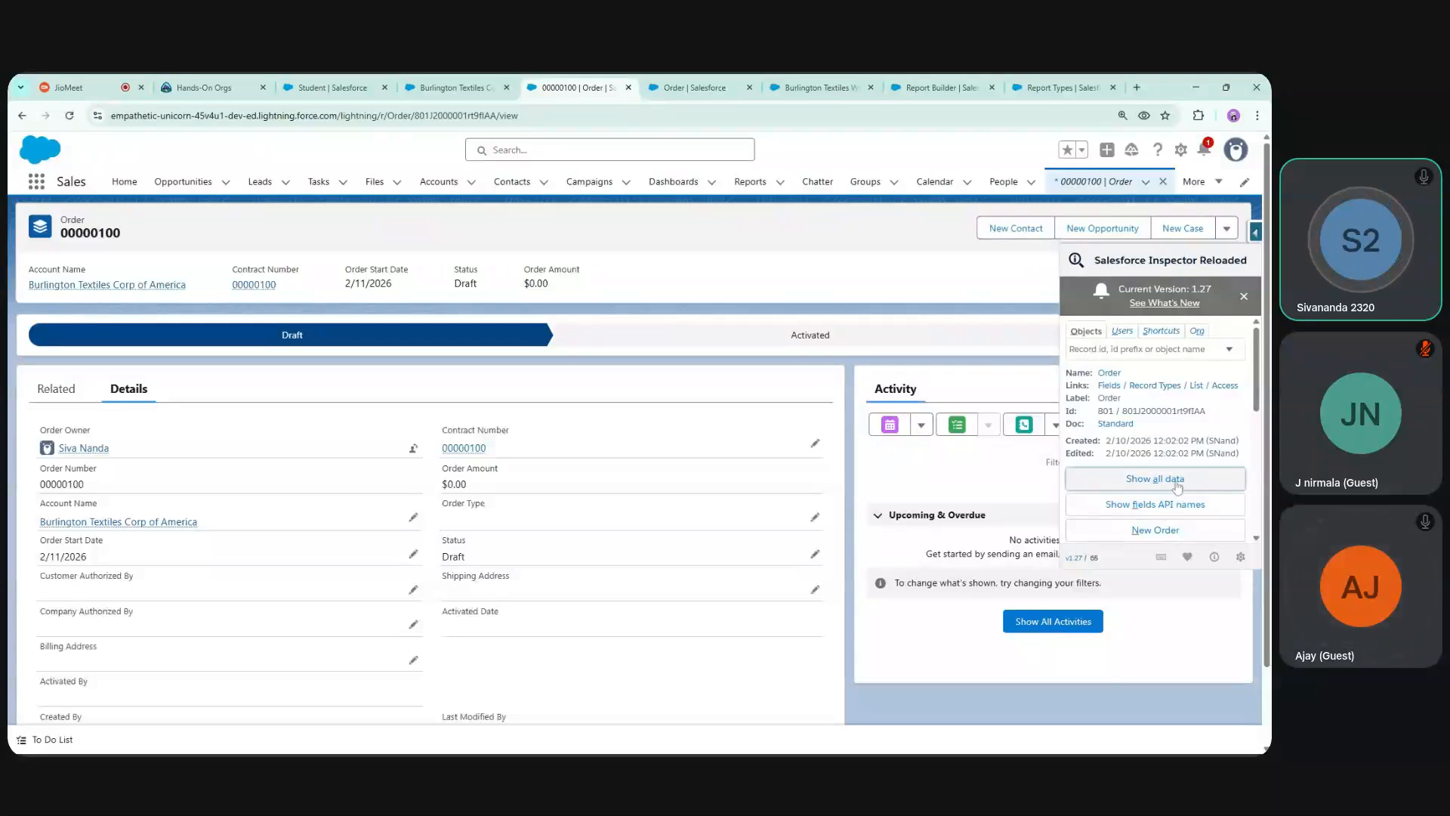
{"action": "type", "text": "oppor"}
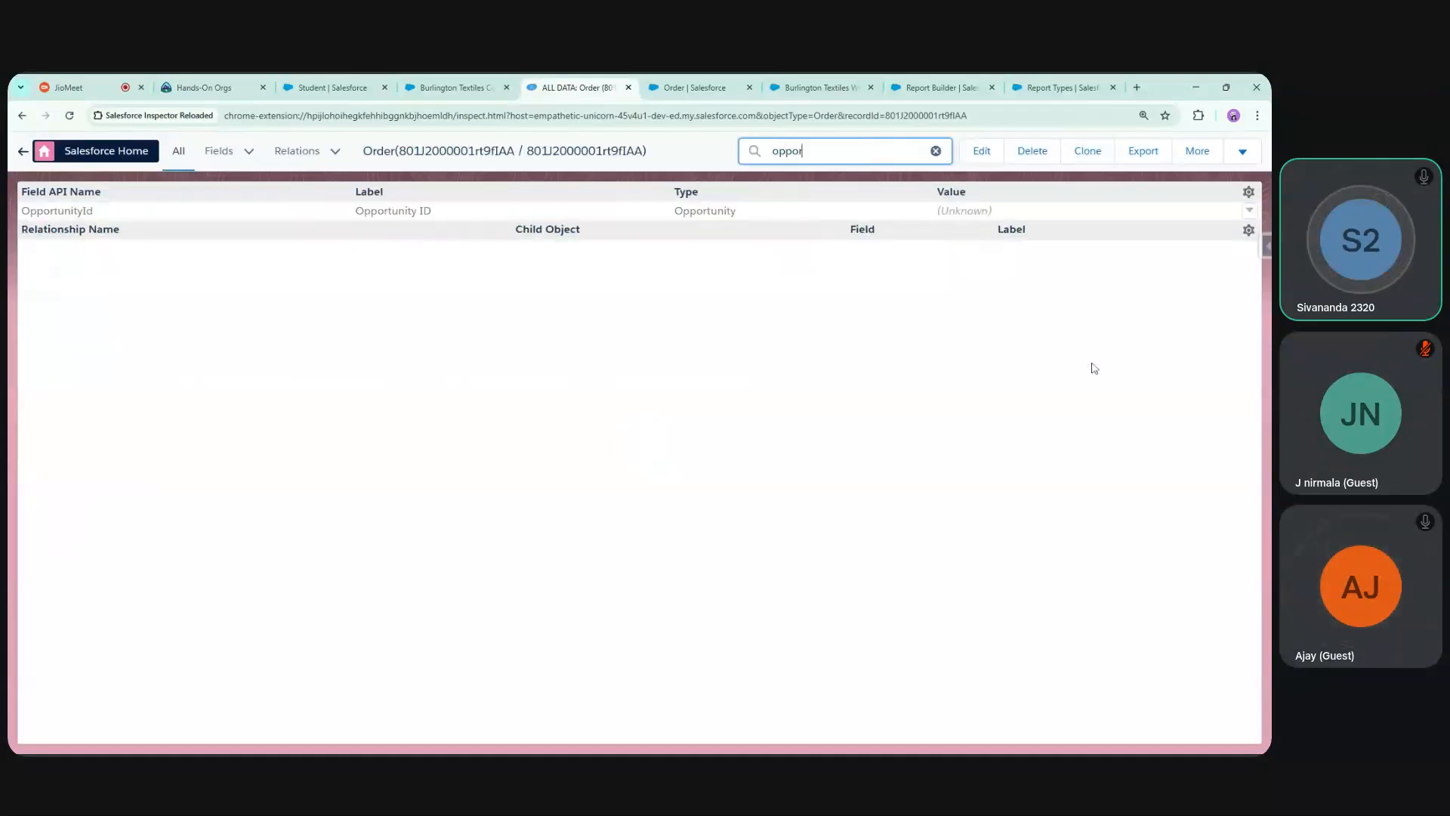
Examine the OpportunityId field's value and available field options, and open the all-data view of its related Opportunity object
{"action": "double_click", "coordinate": [963, 211]}
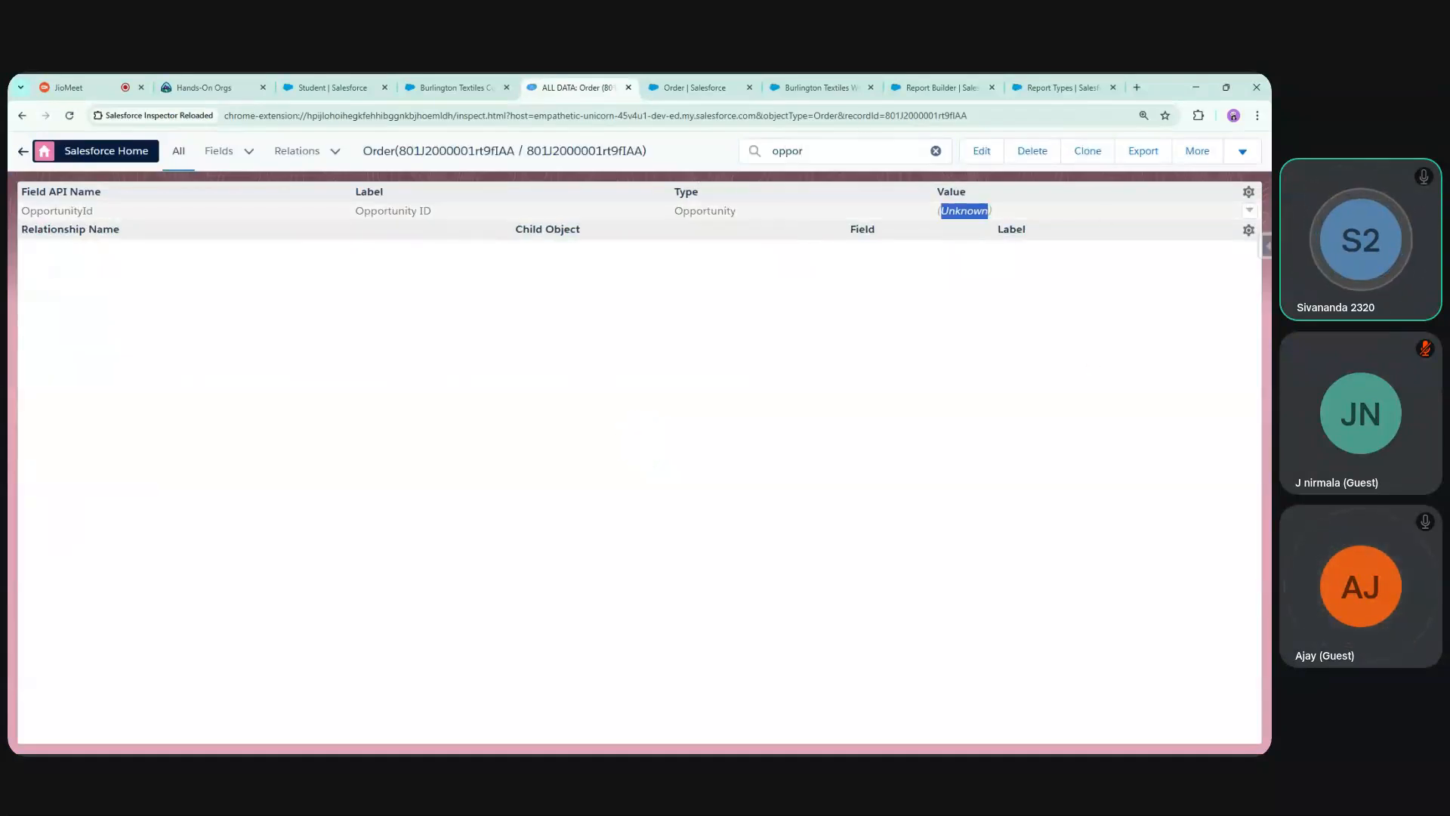
{"action": "left_click", "coordinate": [1249, 210]}
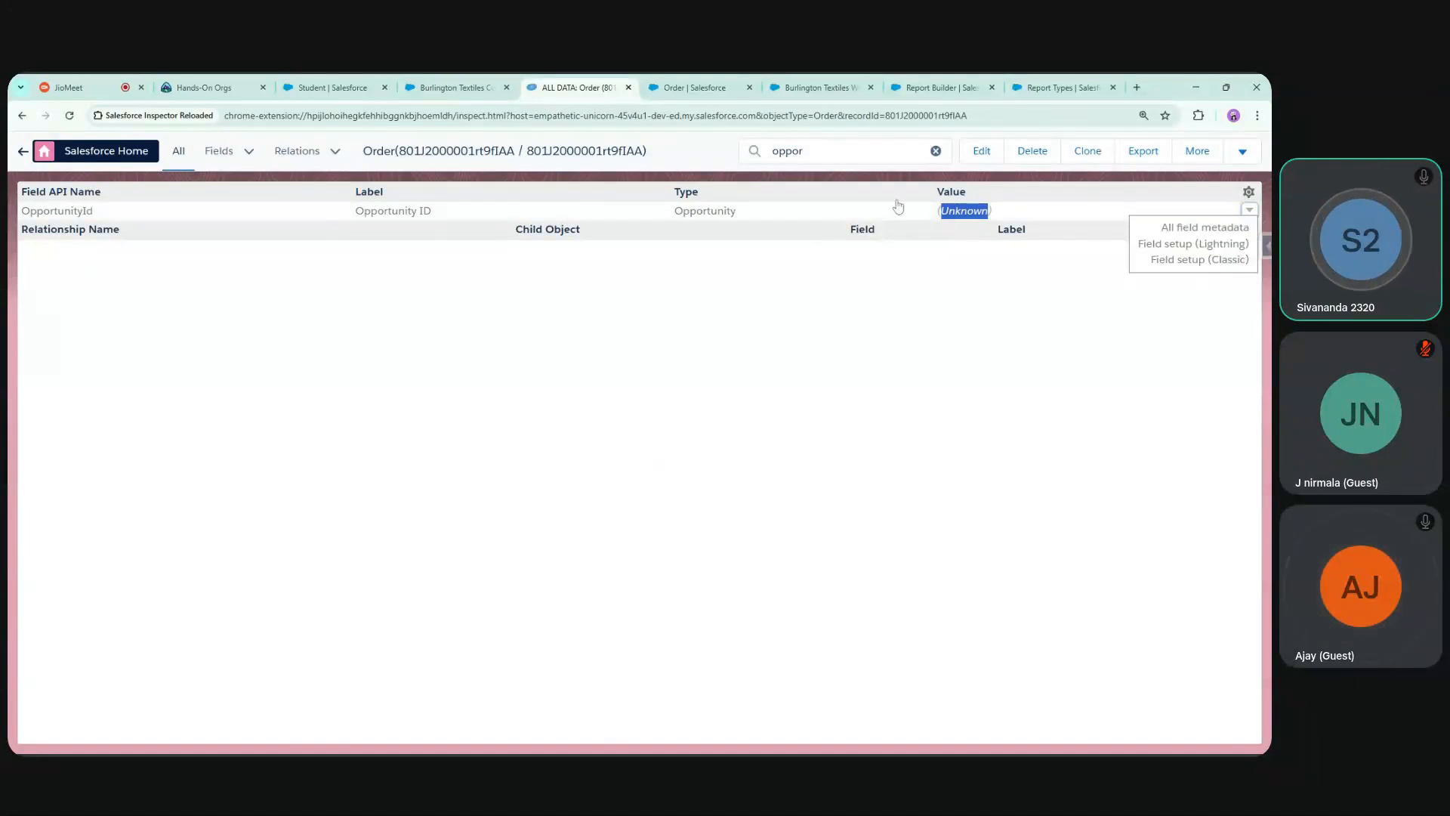
{"action": "left_click", "coordinate": [684, 214]}
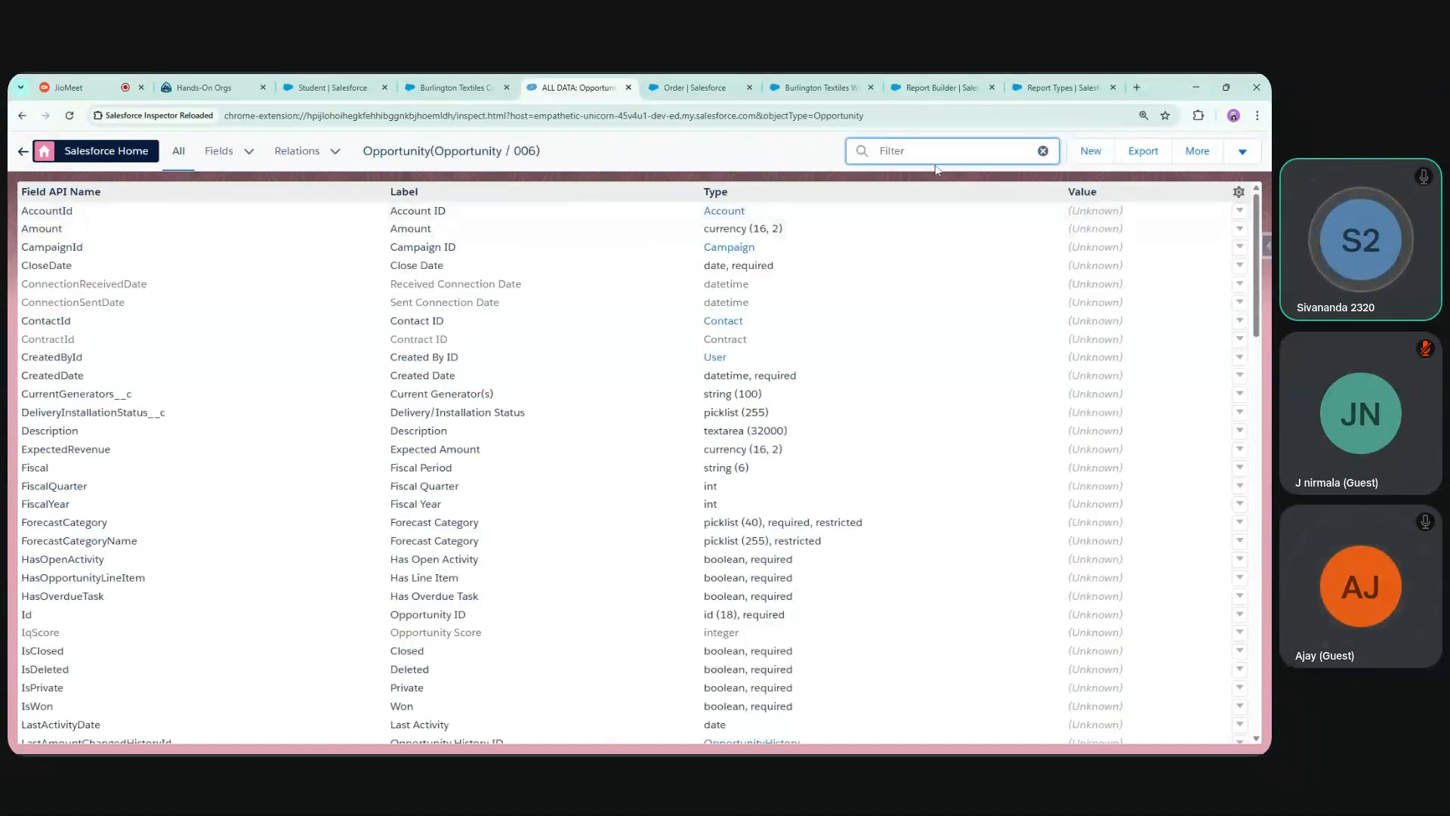
Filter the Opportunity fields and relationships by "opportunity" and compare them with the Order page layout
{"action": "type", "text": "opportunity"}
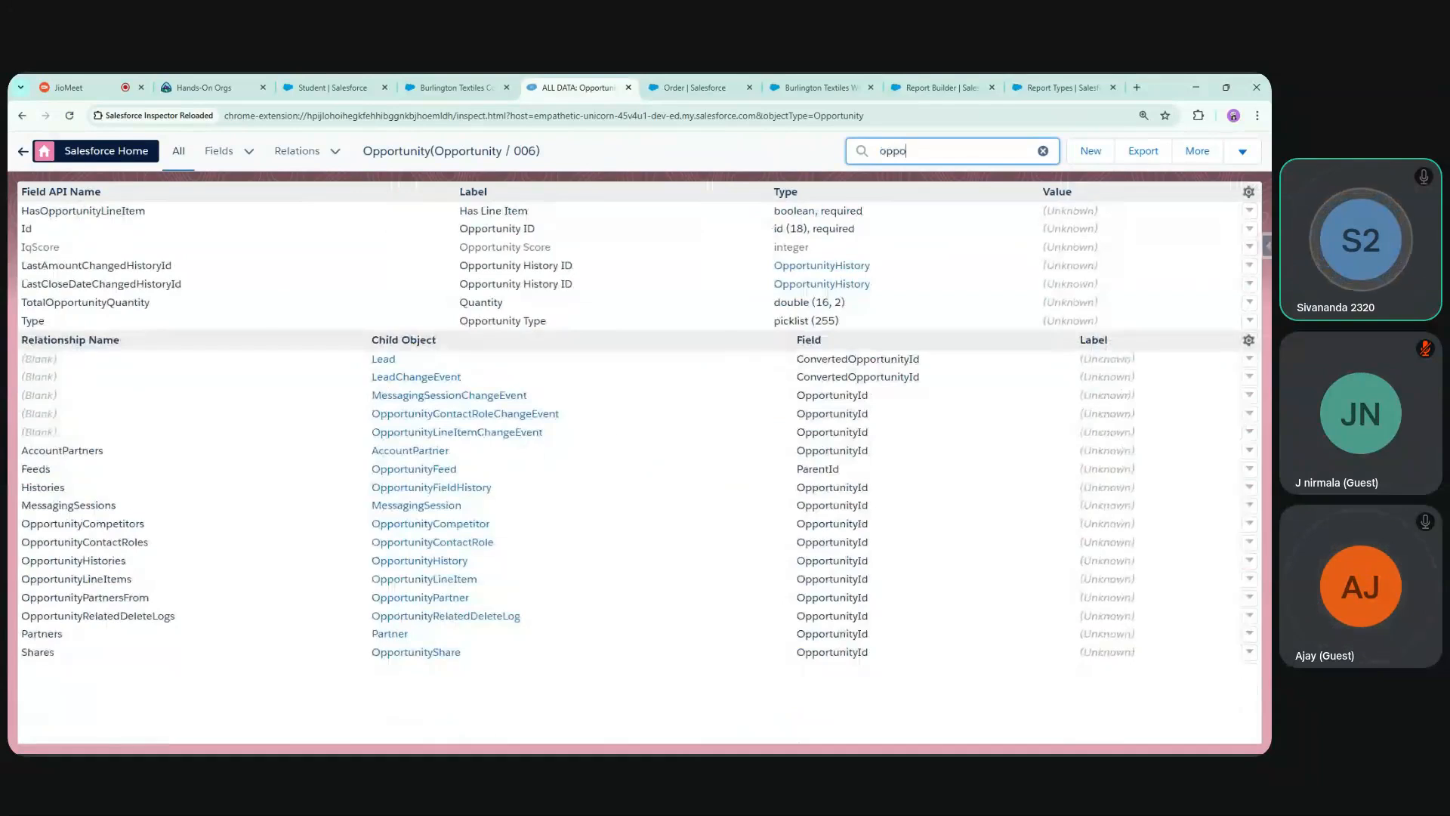
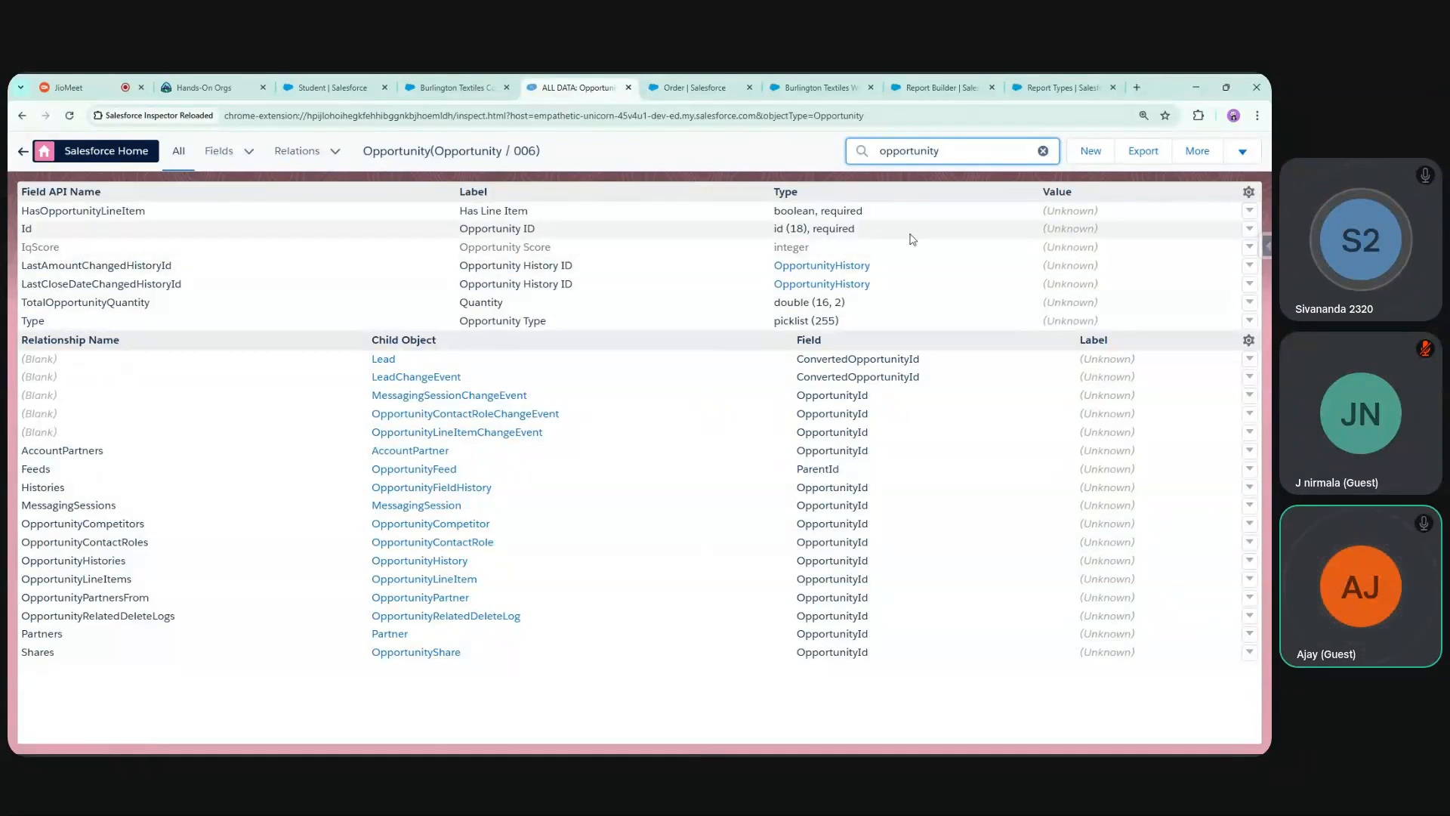
{"action": "left_click", "coordinate": [1249, 228]}
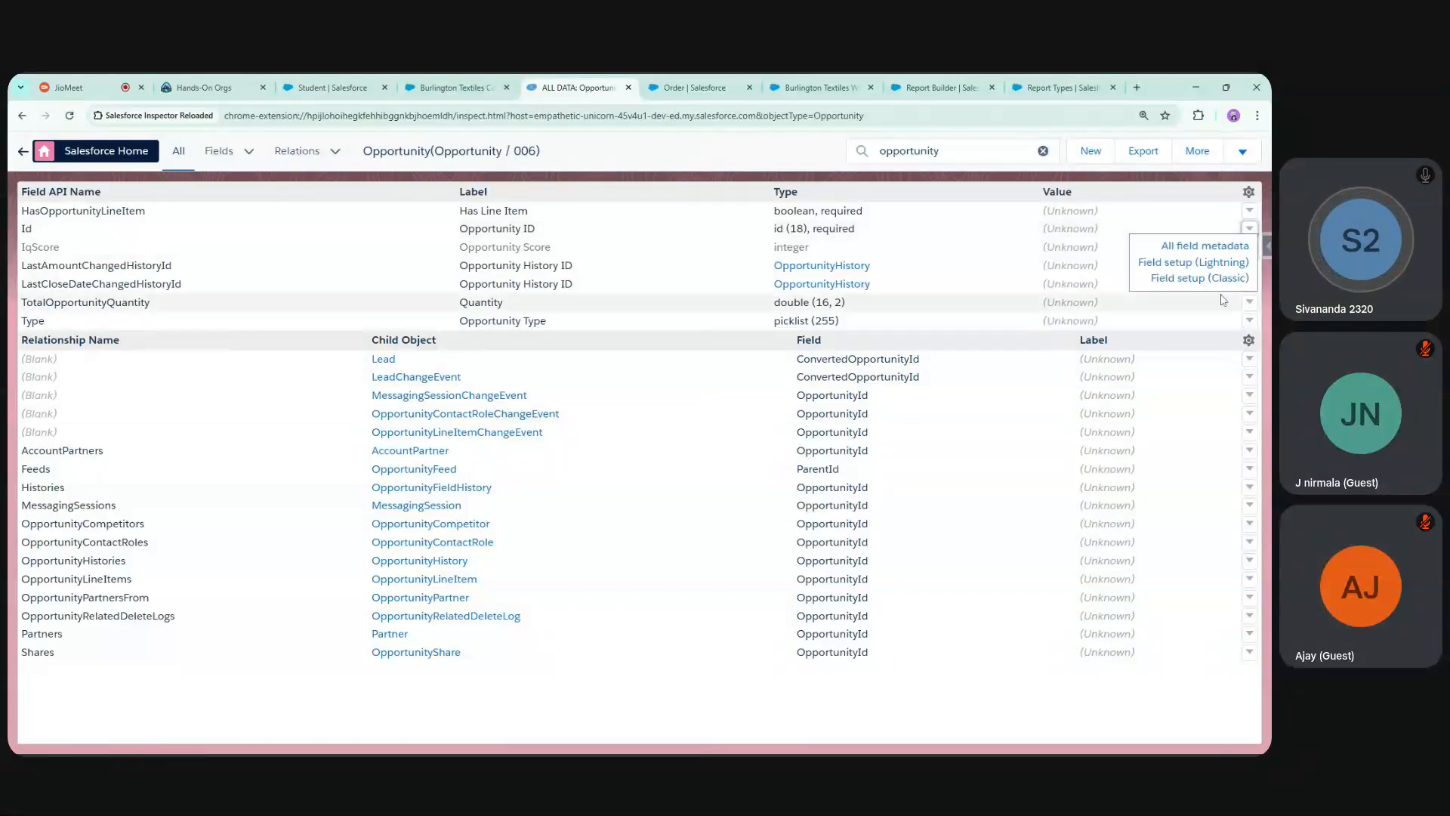
{"action": "left_click", "coordinate": [736, 81]}
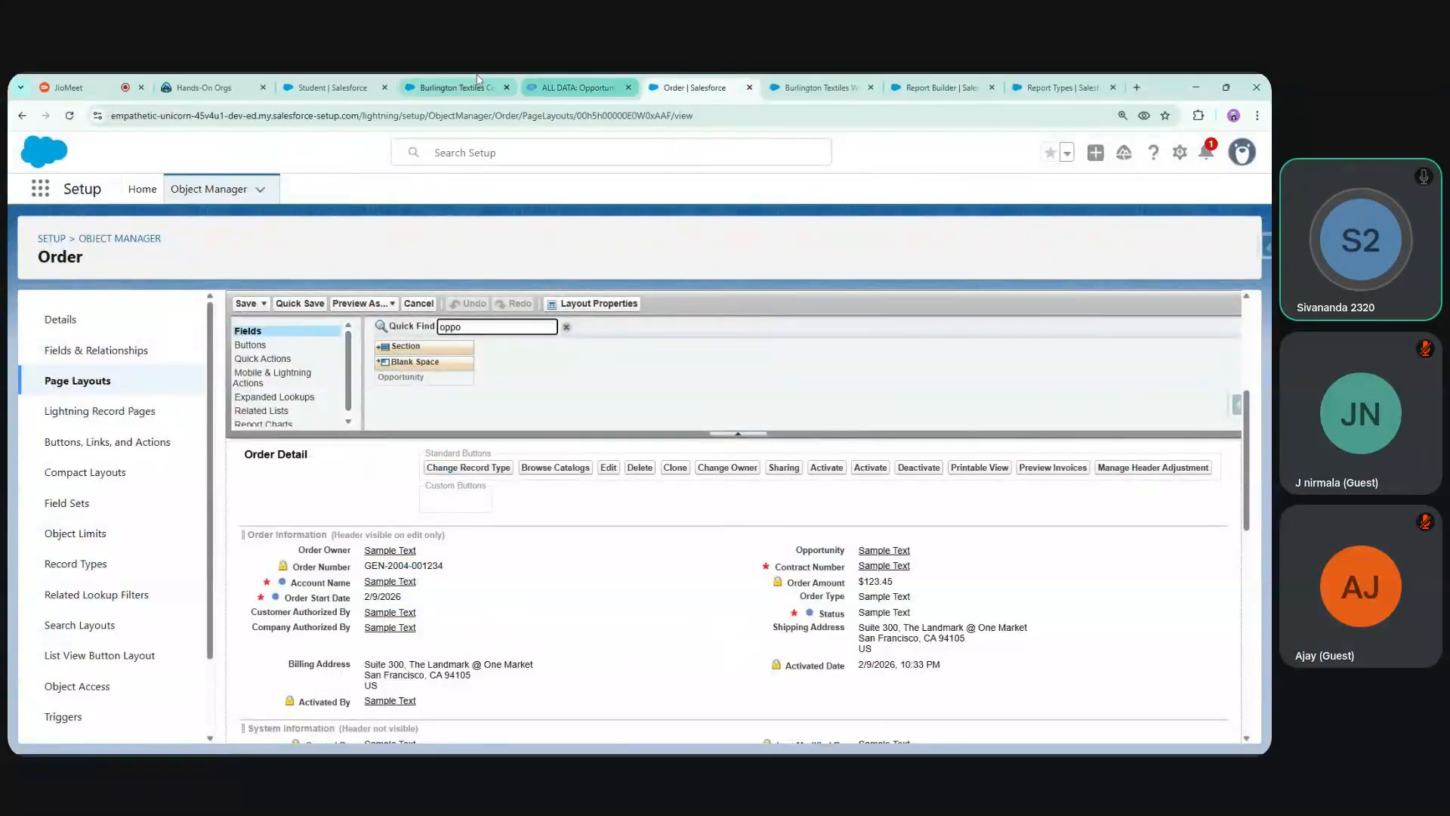
{"action": "left_click", "coordinate": [545, 81]}
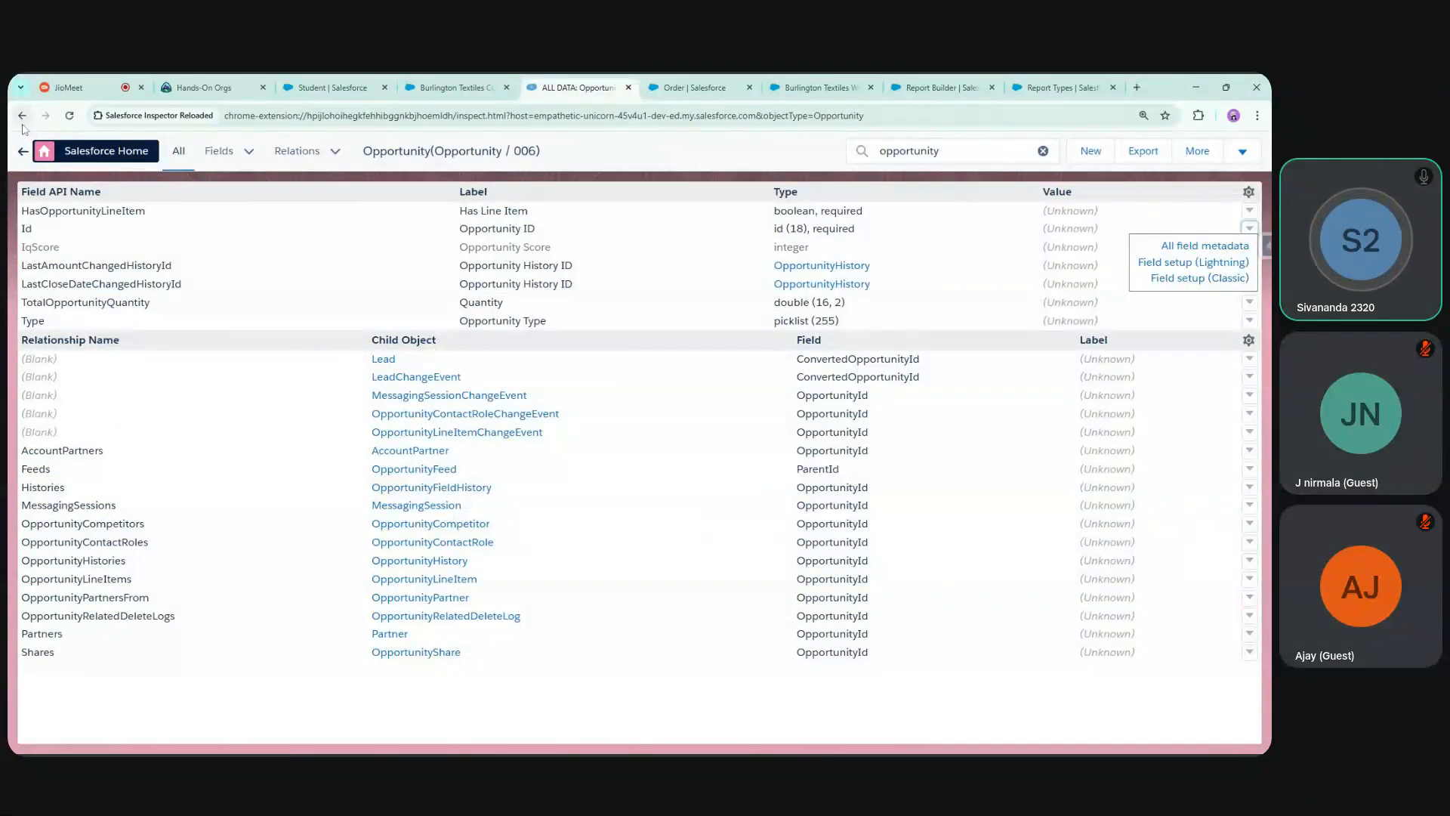
Open the Awesome deal opportunity from the Value Proposition Opps Only list and open its object setup
{"action": "left_click", "coordinate": [23, 153]}
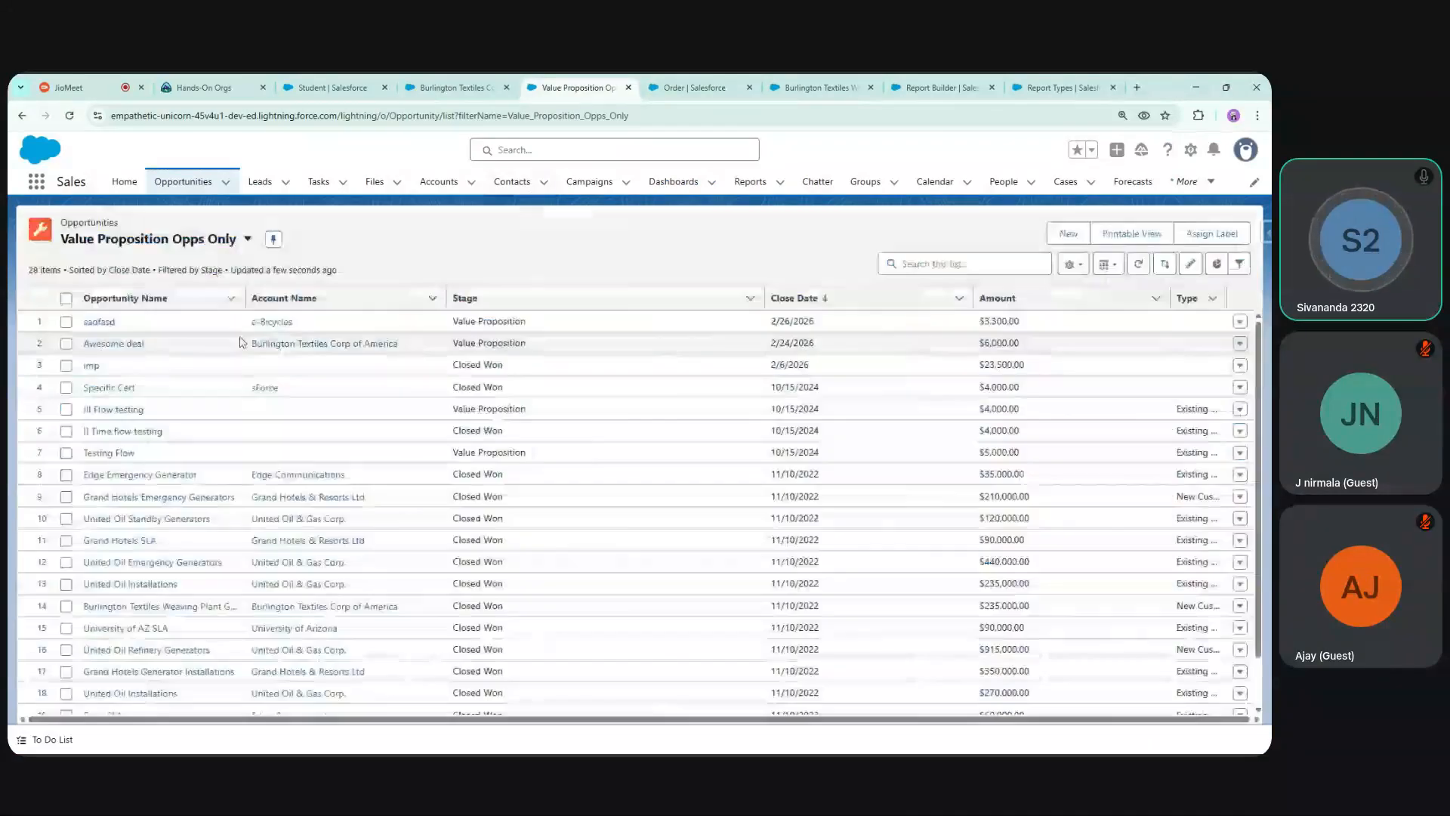
{"action": "left_click", "coordinate": [114, 344]}
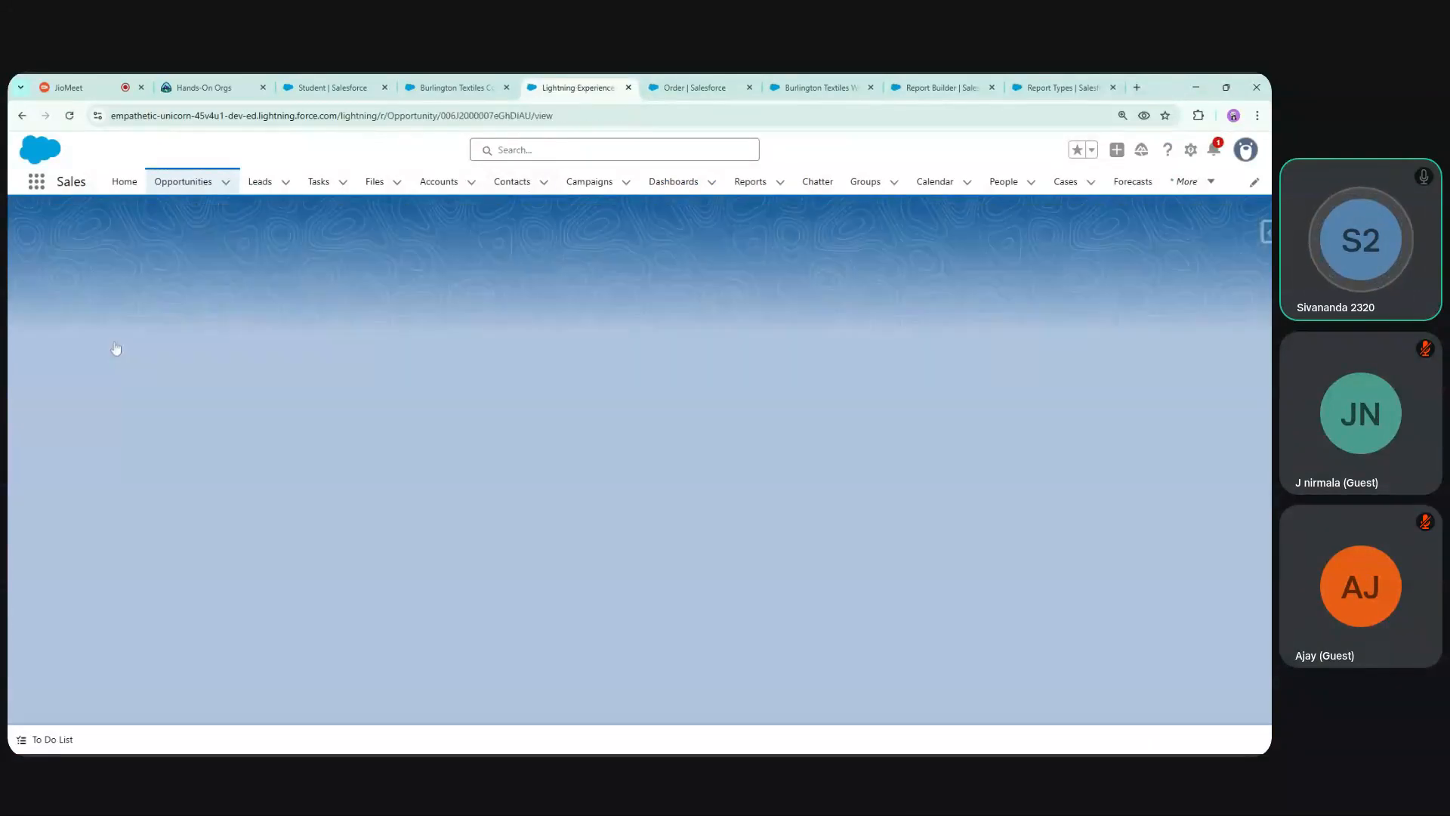
{"action": "left_click", "coordinate": [1181, 150]}
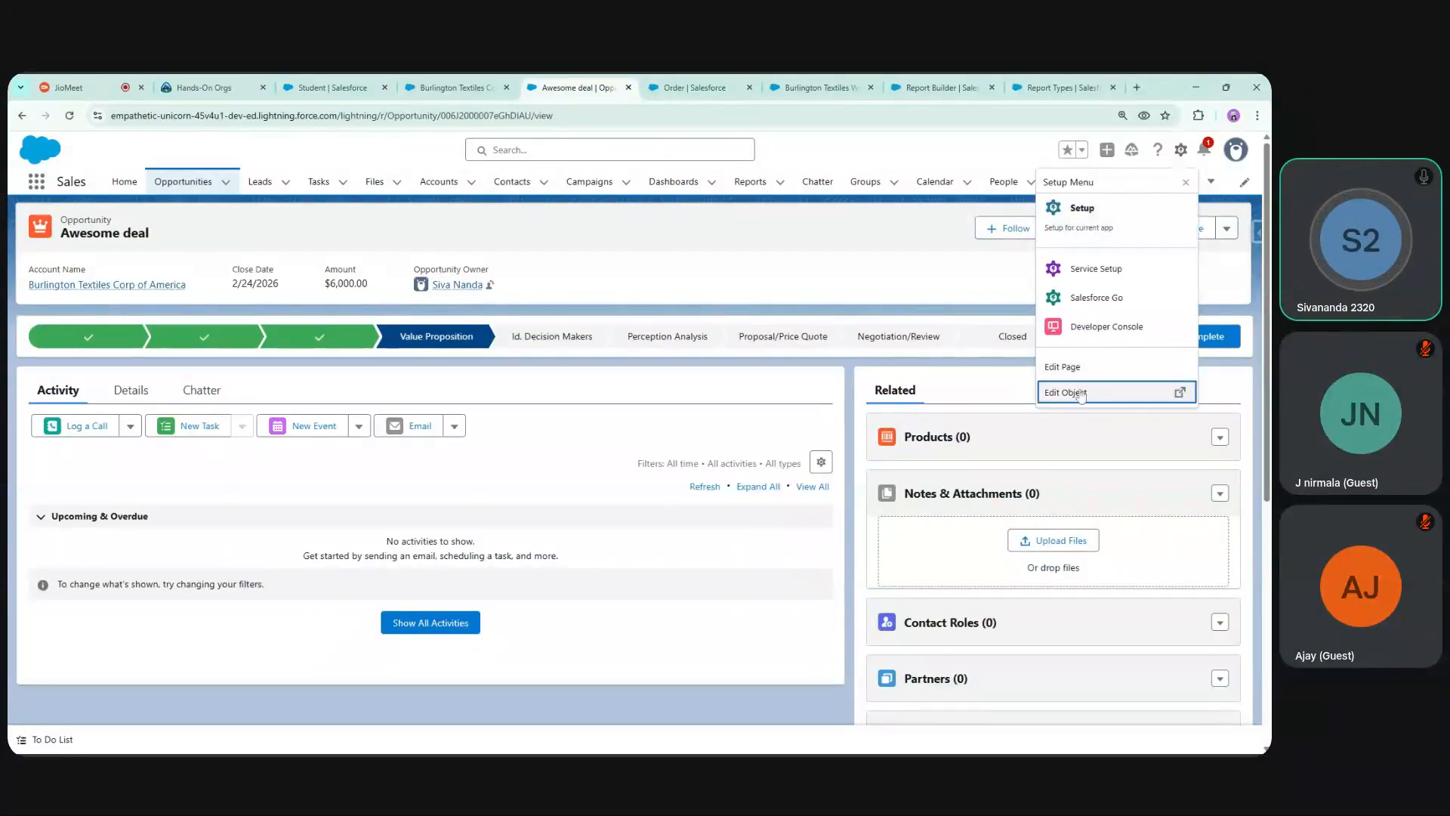
{"action": "left_click", "coordinate": [1082, 391]}
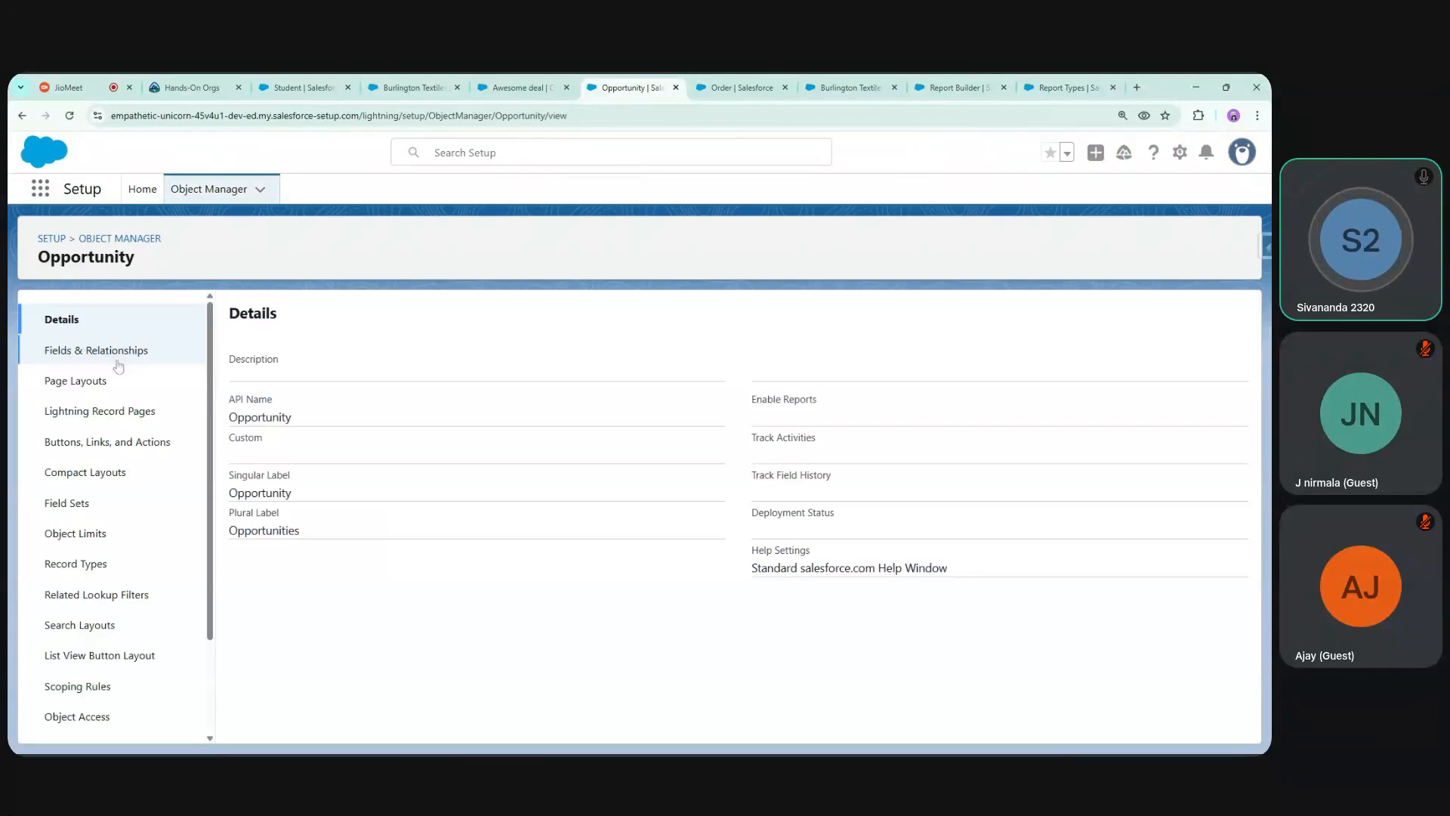
Add the Orders related list above Products on the Opportunity Layout page layout and save it
{"action": "left_click", "coordinate": [104, 384]}
{"action": "left_click", "coordinate": [1241, 519]}
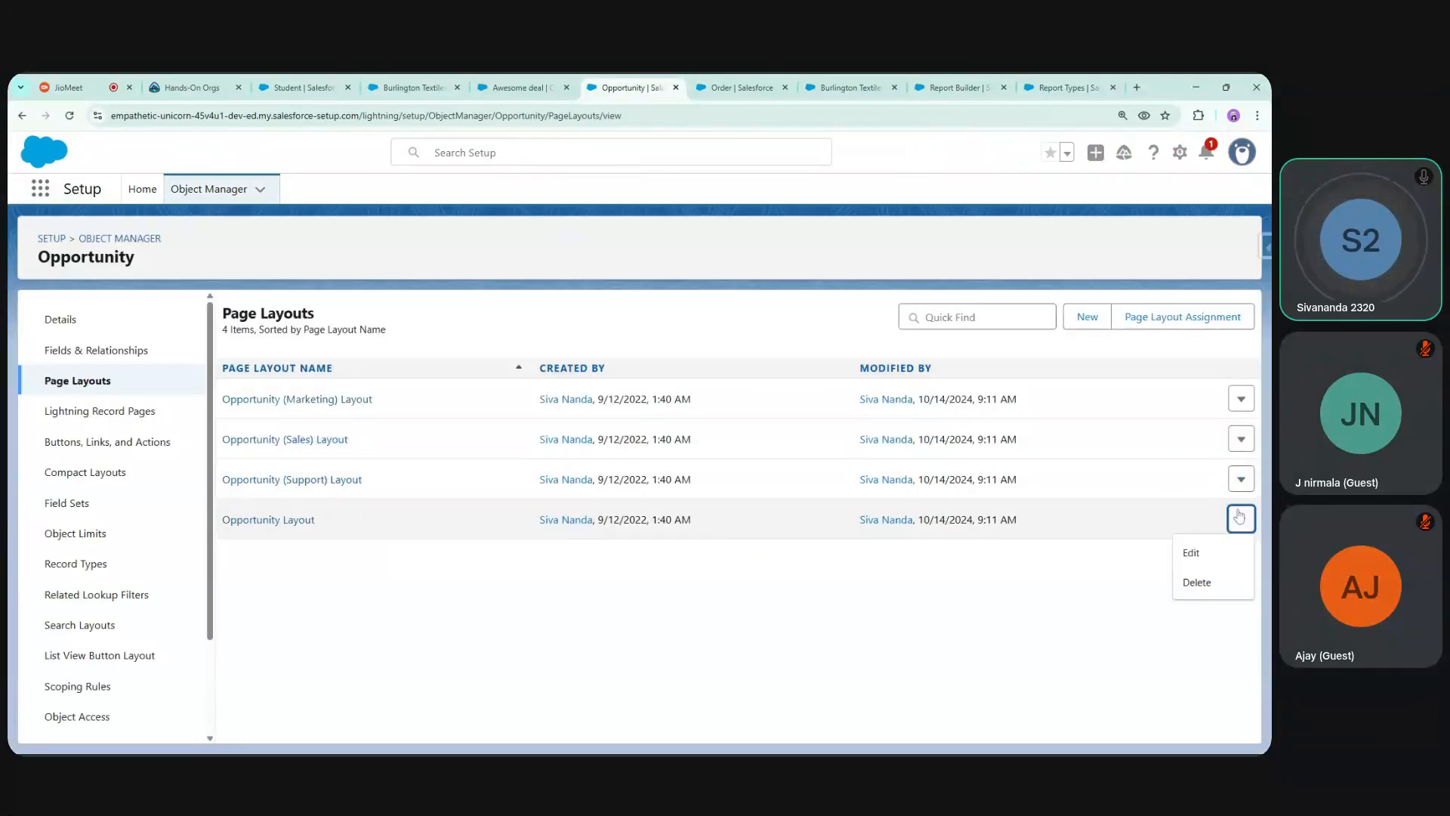
{"action": "left_click", "coordinate": [1206, 557]}
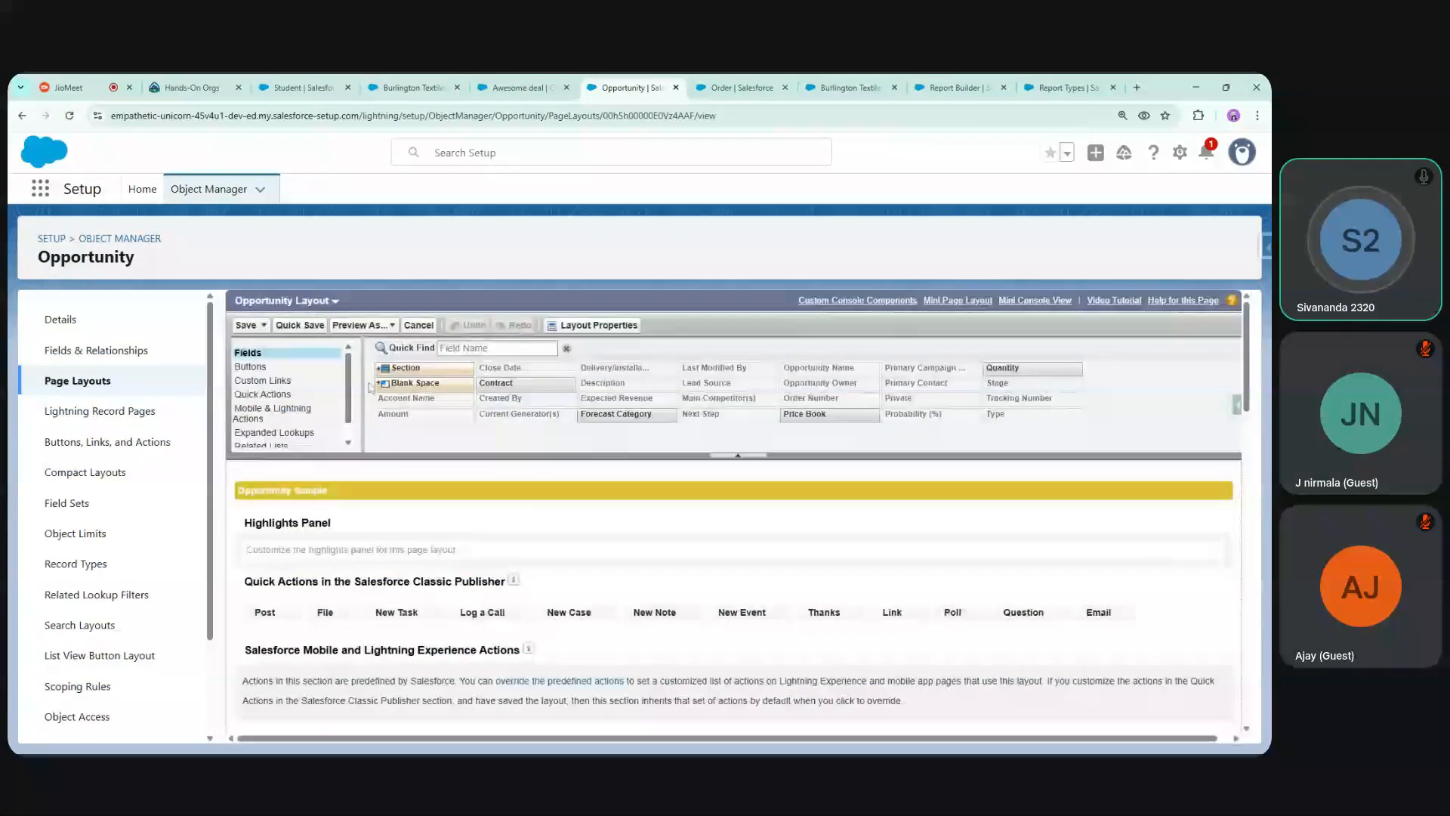
{"action": "left_click", "coordinate": [279, 444]}
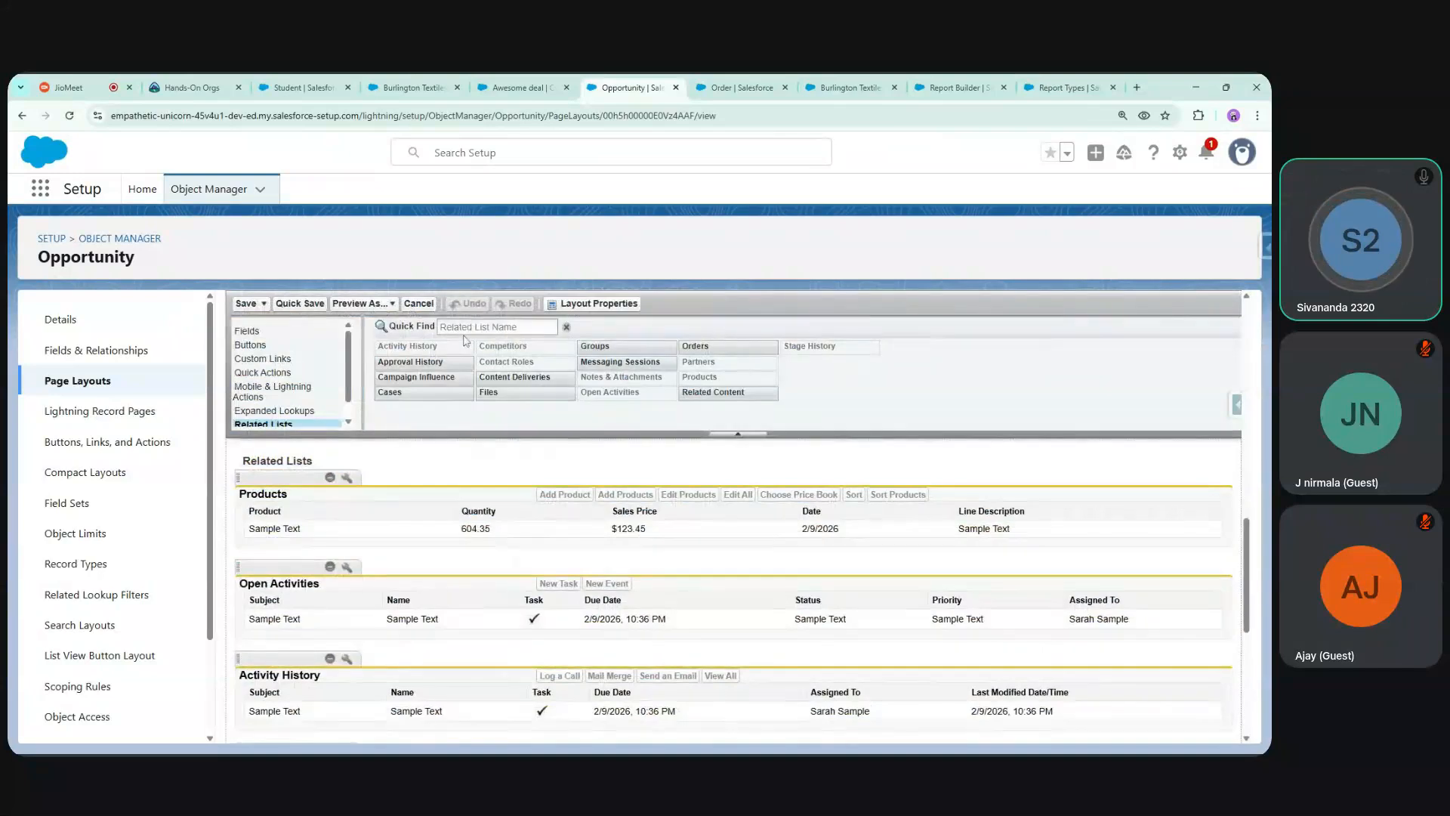
{"action": "left_click_drag", "start_coordinate": [725, 346], "coordinate": [368, 501]}
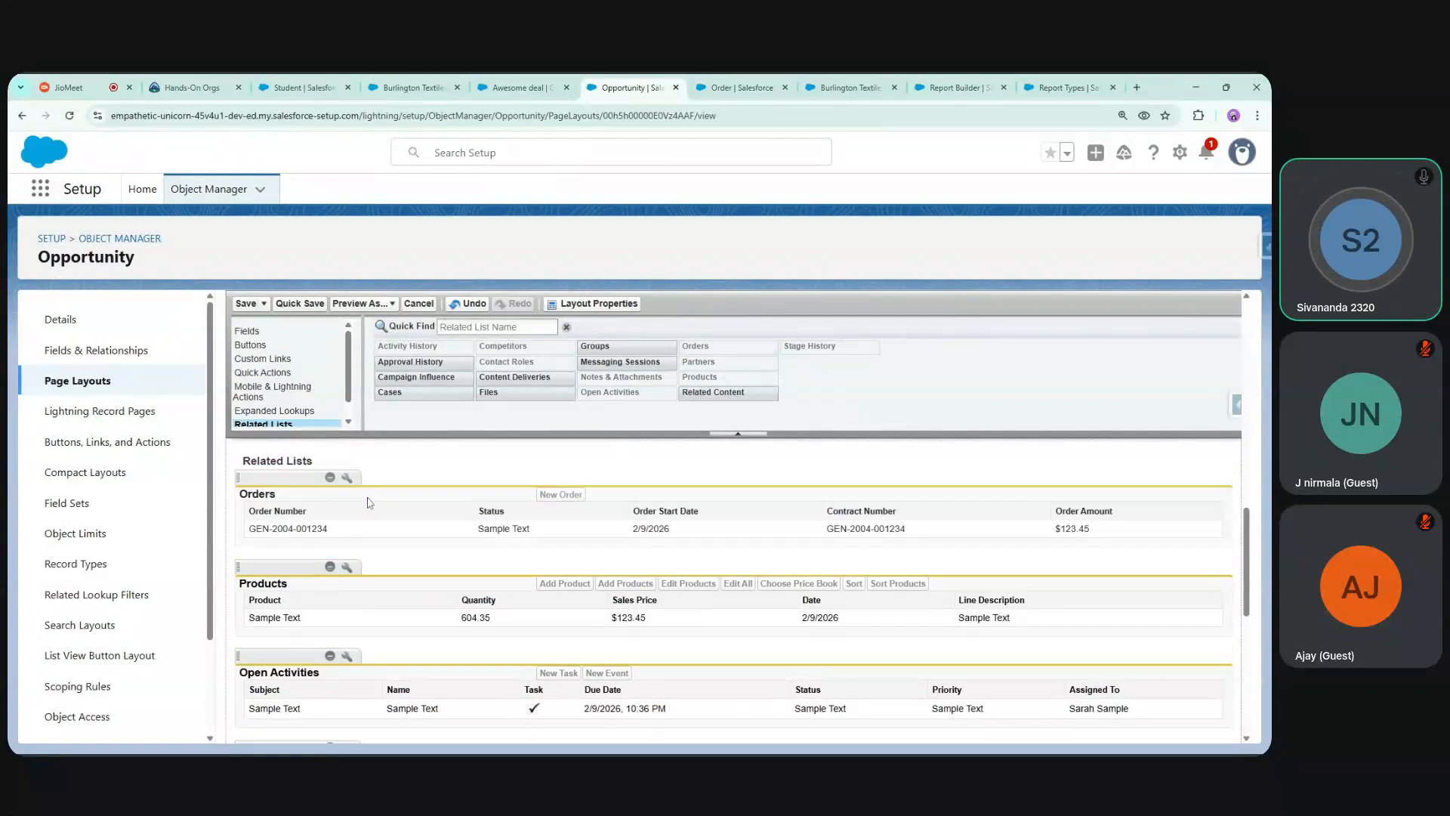
{"action": "left_click", "coordinate": [245, 304]}
{"action": "left_click", "coordinate": [667, 574]}
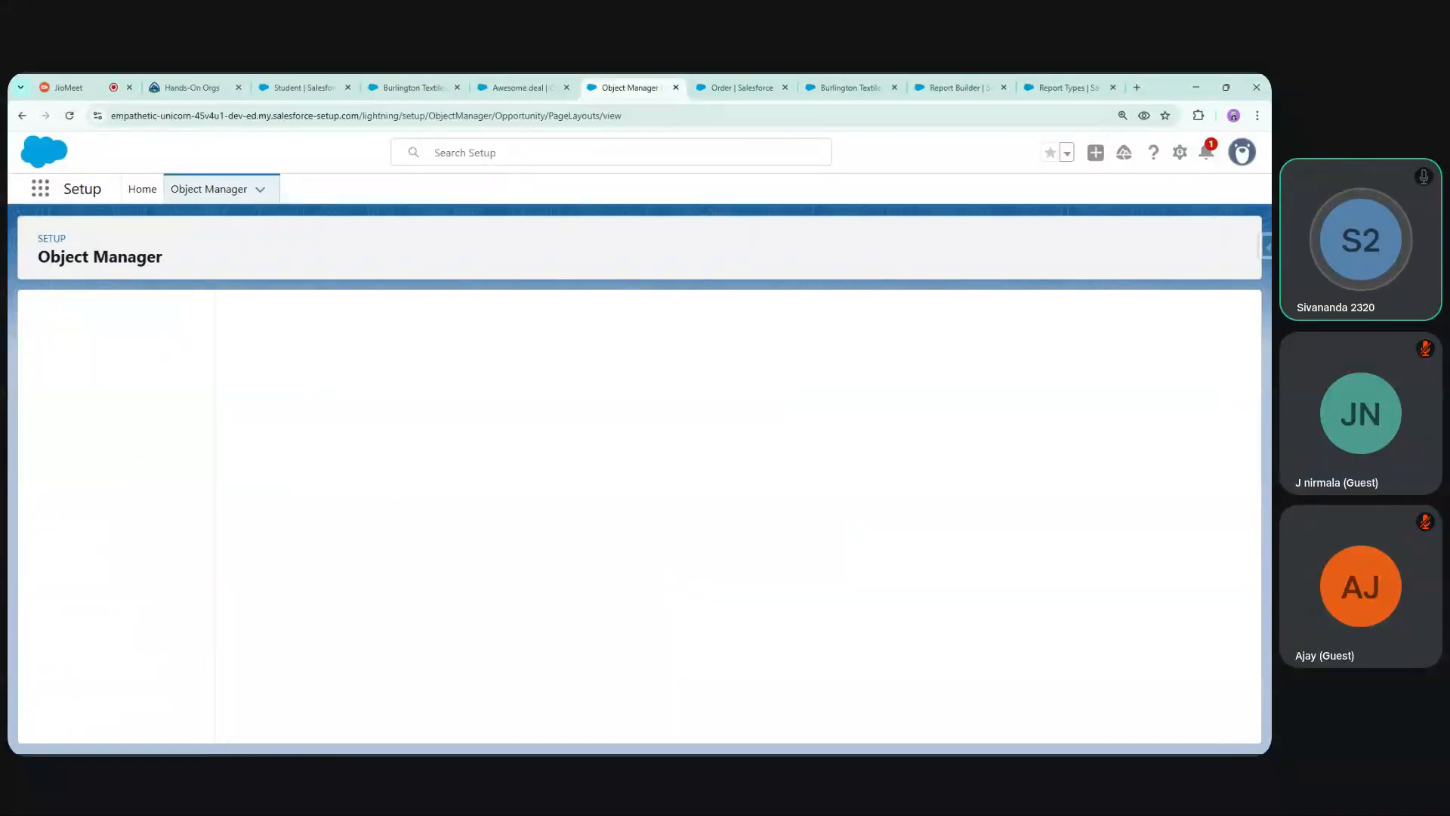
Set the display density to Compact and look through the related lists on the Awesome deal record
{"action": "left_click", "coordinate": [519, 87]}
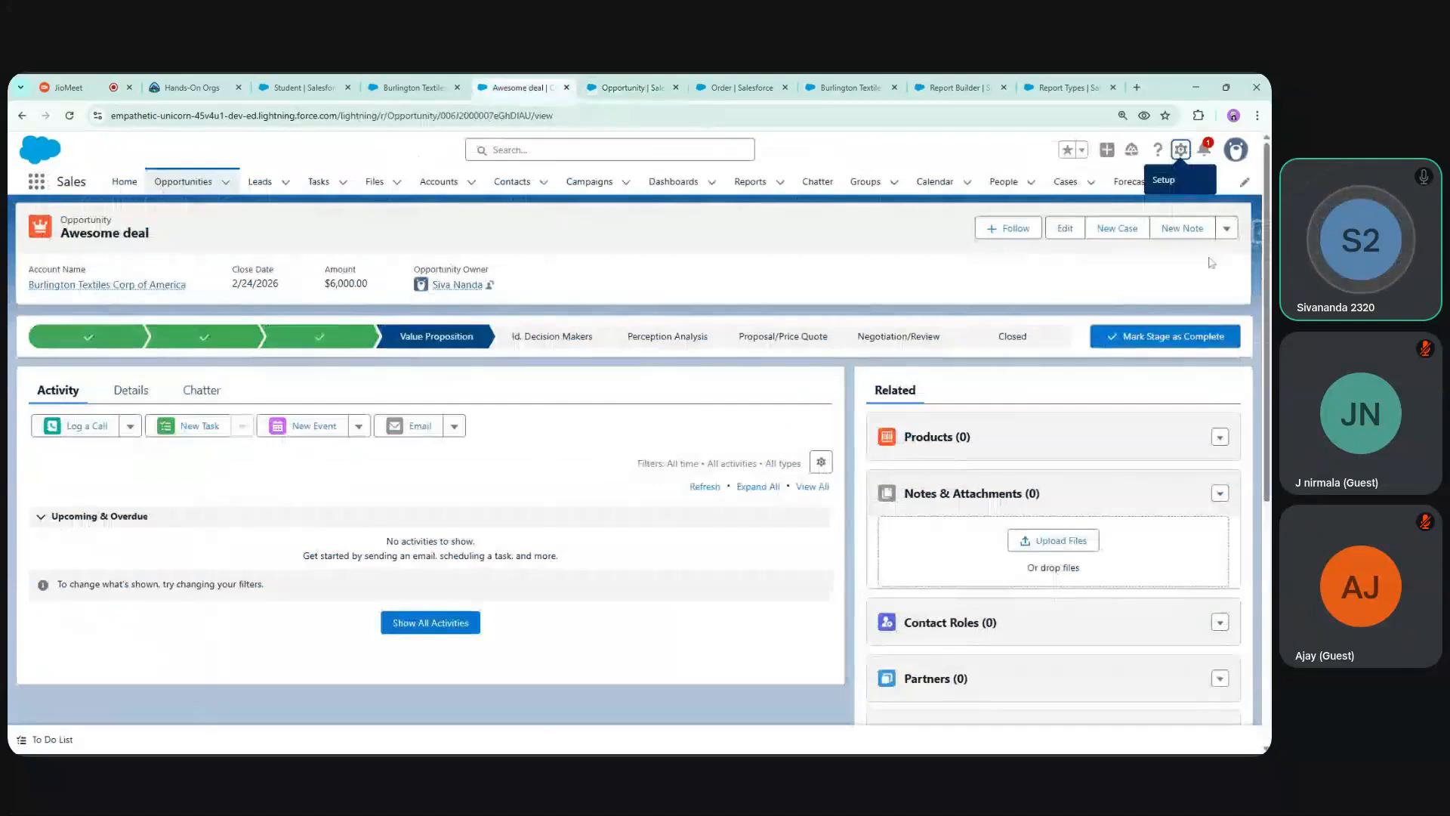
{"action": "left_click", "coordinate": [1235, 150]}
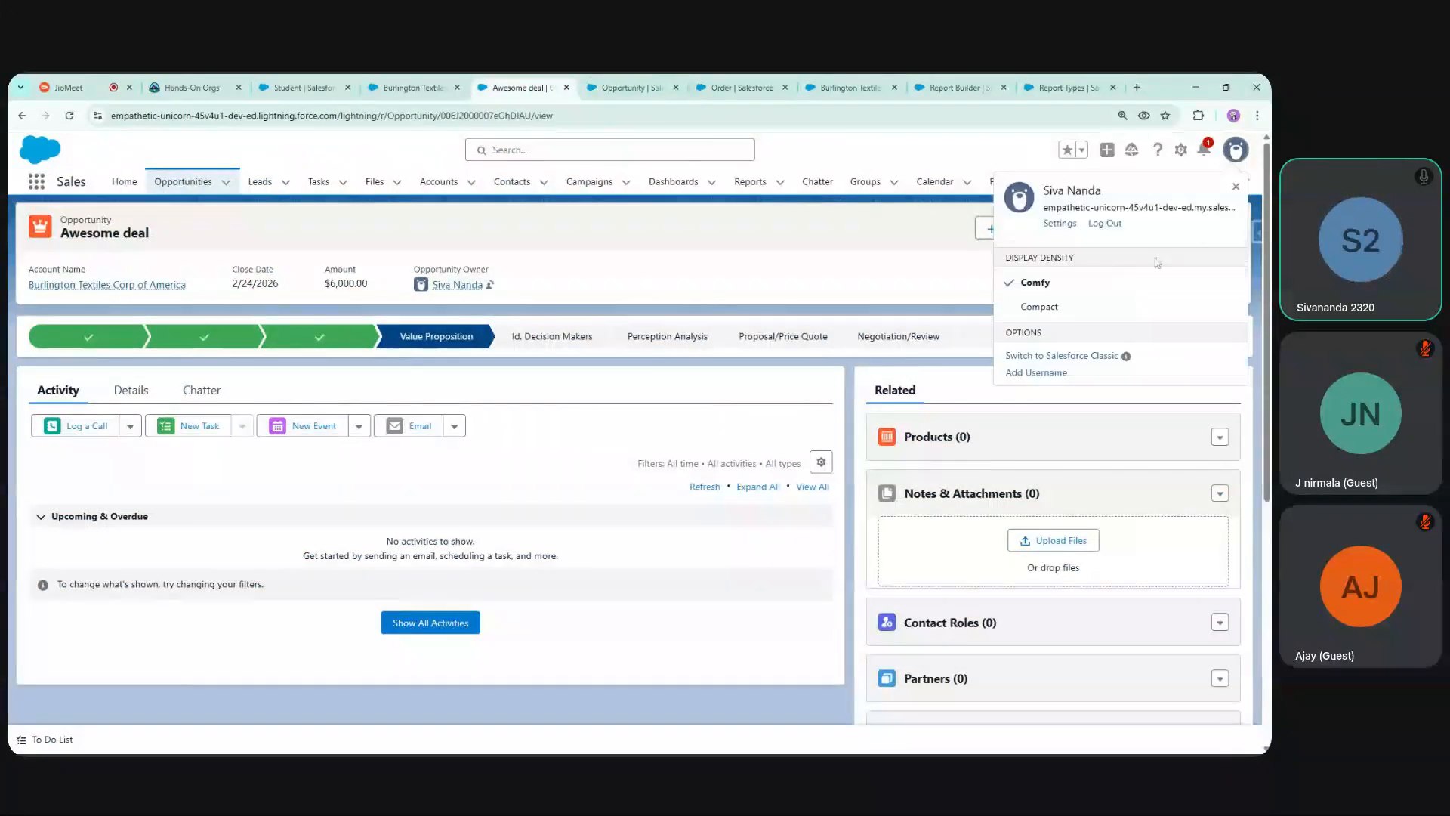
{"action": "left_click", "coordinate": [1083, 315]}
{"action": "left_click", "coordinate": [844, 469]}
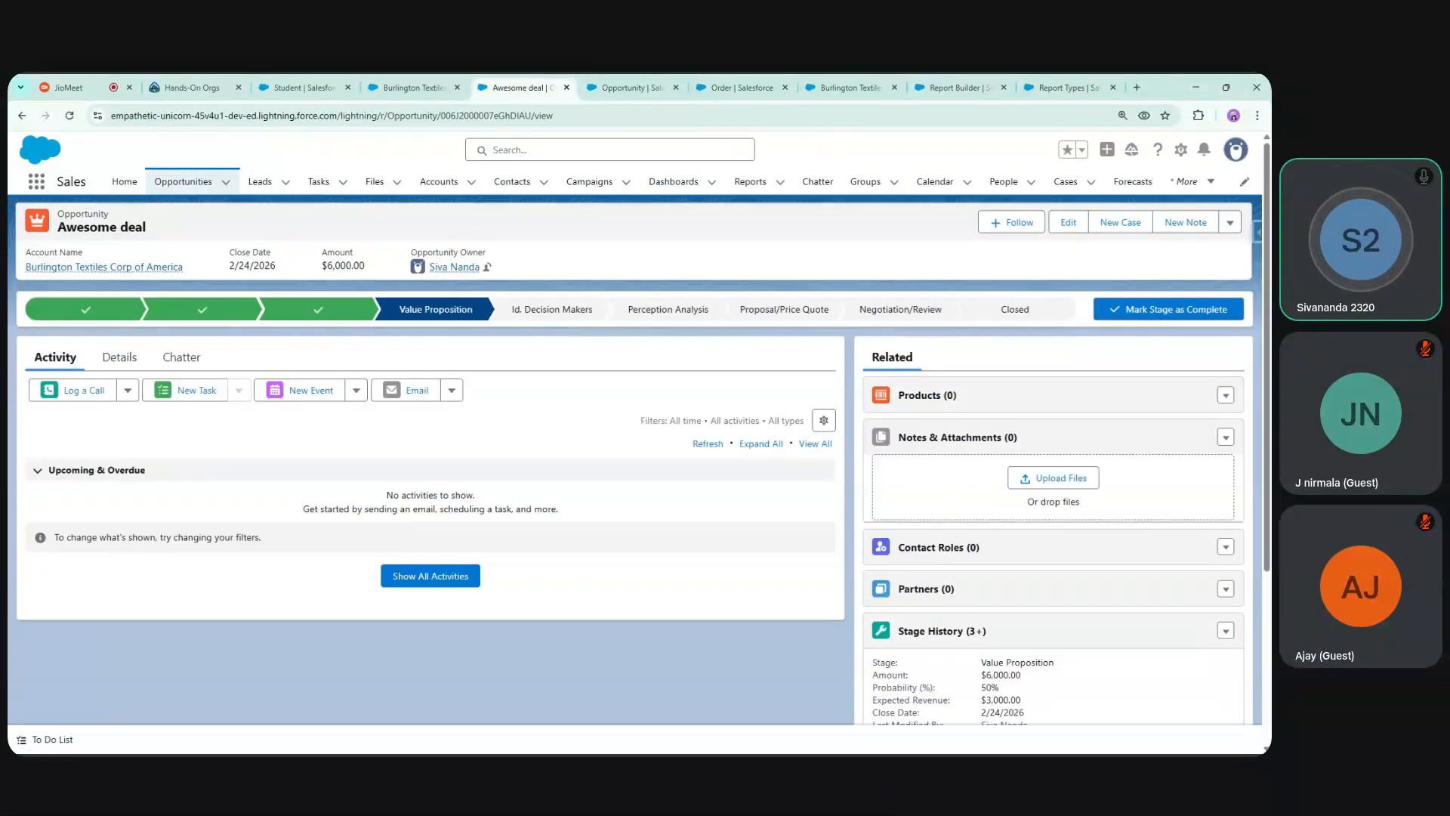
{"action": "scroll", "coordinate": [634, 484], "scroll_direction": "down", "scroll_amount": 3}
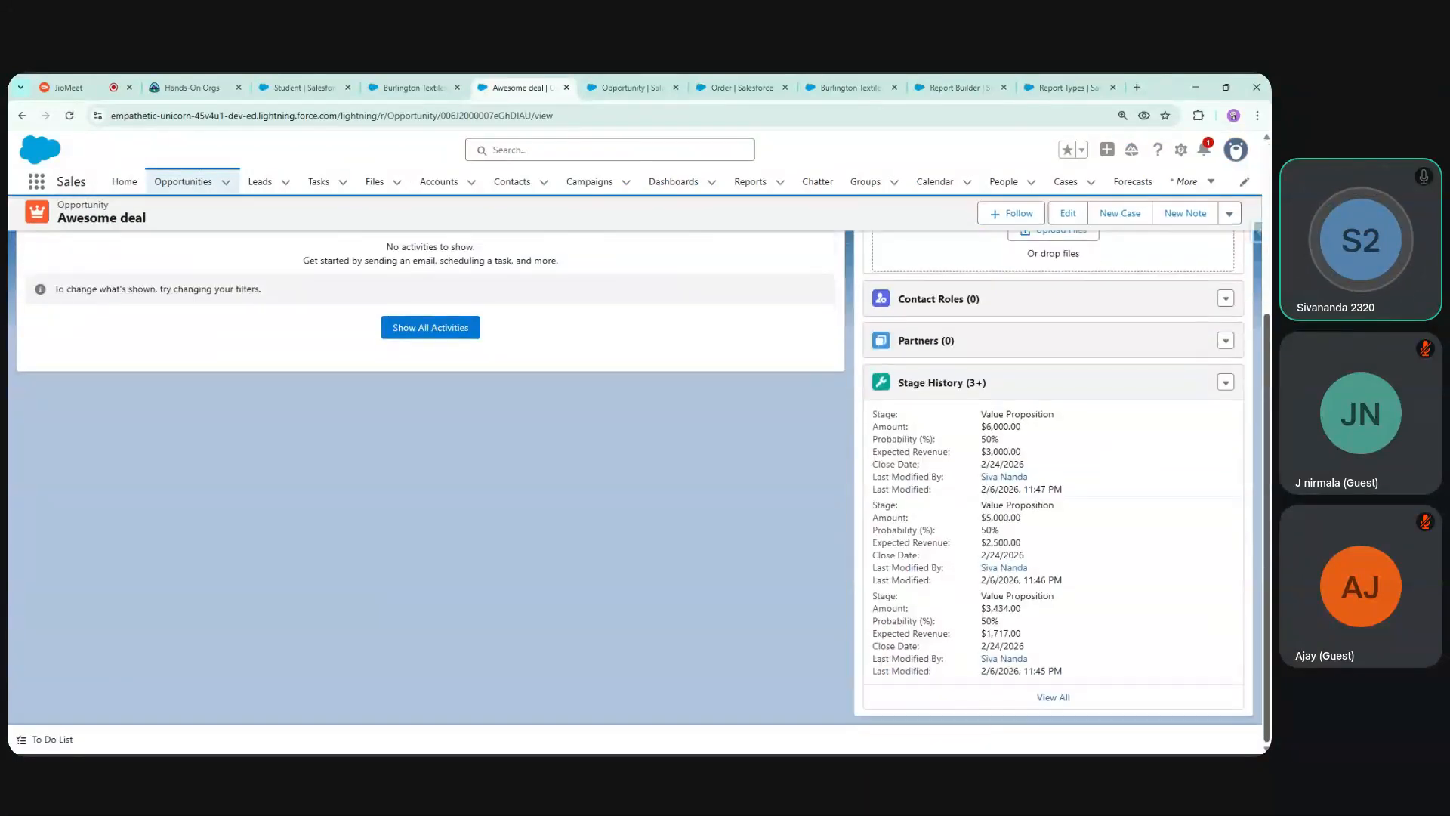
{"action": "scroll", "coordinate": [634, 483], "scroll_direction": "up", "scroll_amount": 3}
Edit the opportunity's record page and add a Related List - Single component to the top of the Related tab
{"action": "left_click", "coordinate": [1180, 148]}
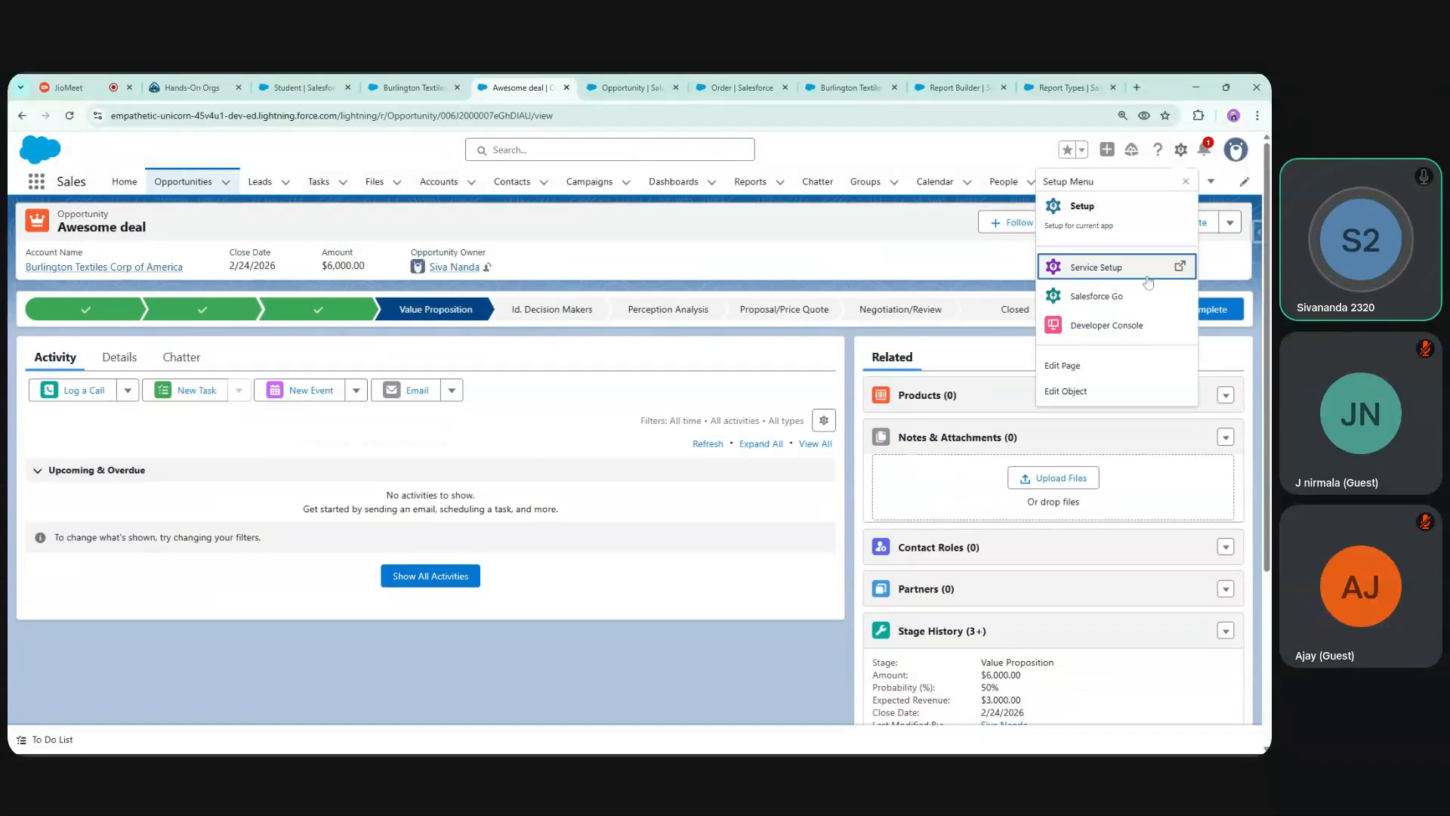
{"action": "left_click", "coordinate": [1092, 388]}
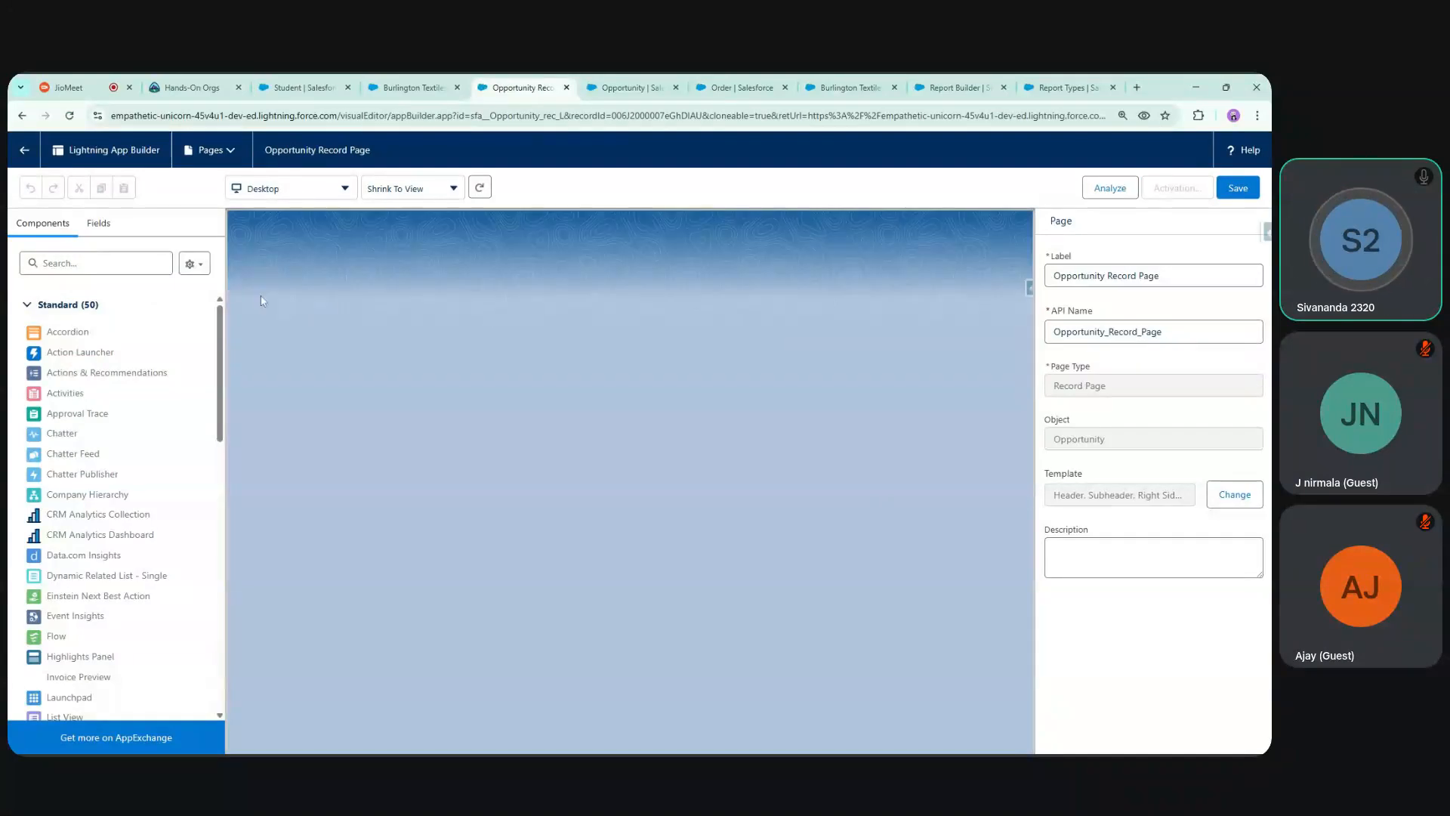
{"action": "left_click", "coordinate": [96, 263]}
{"action": "type", "text": "related"}
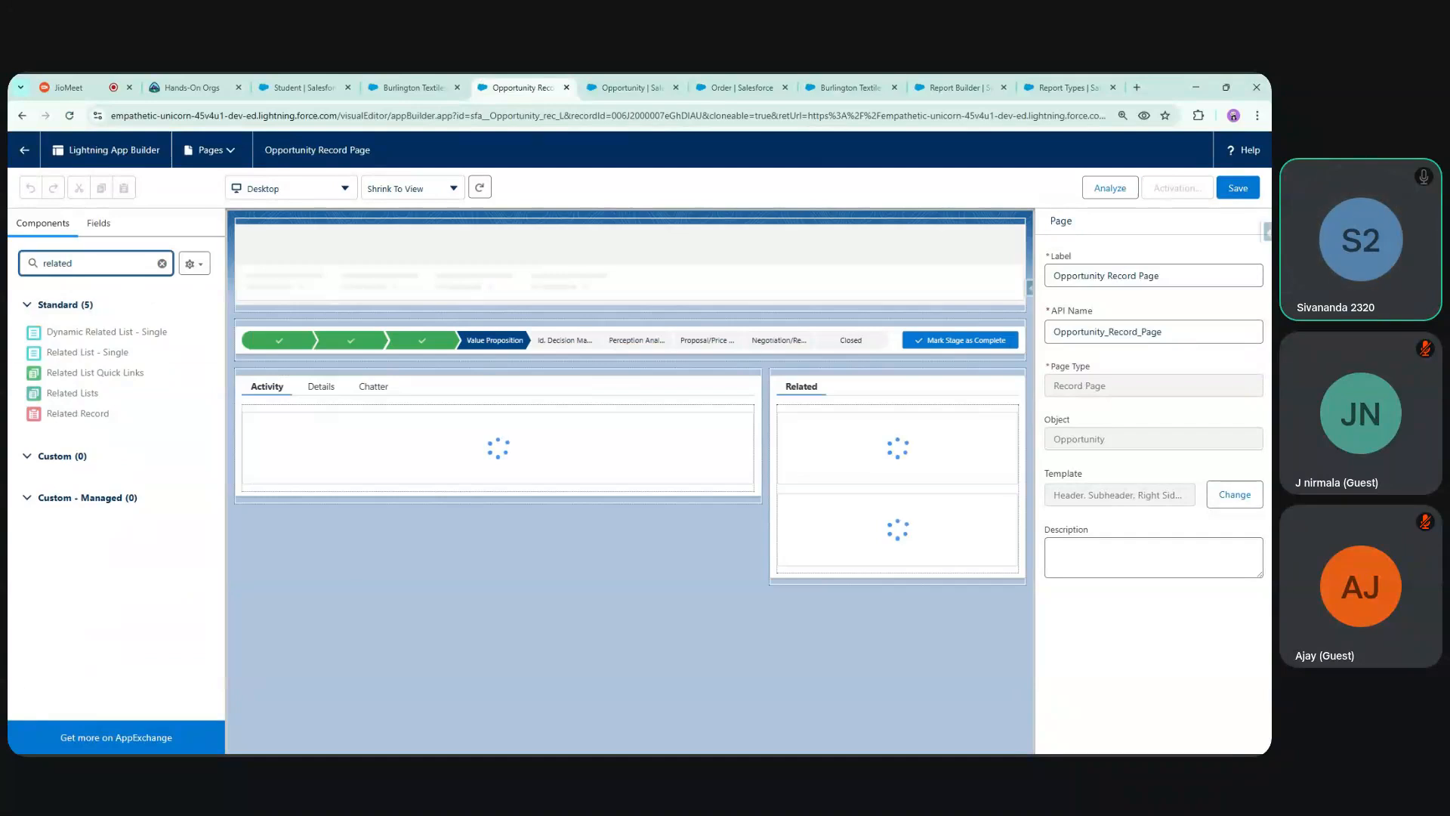
{"action": "left_click_drag", "start_coordinate": [87, 352], "coordinate": [829, 391]}
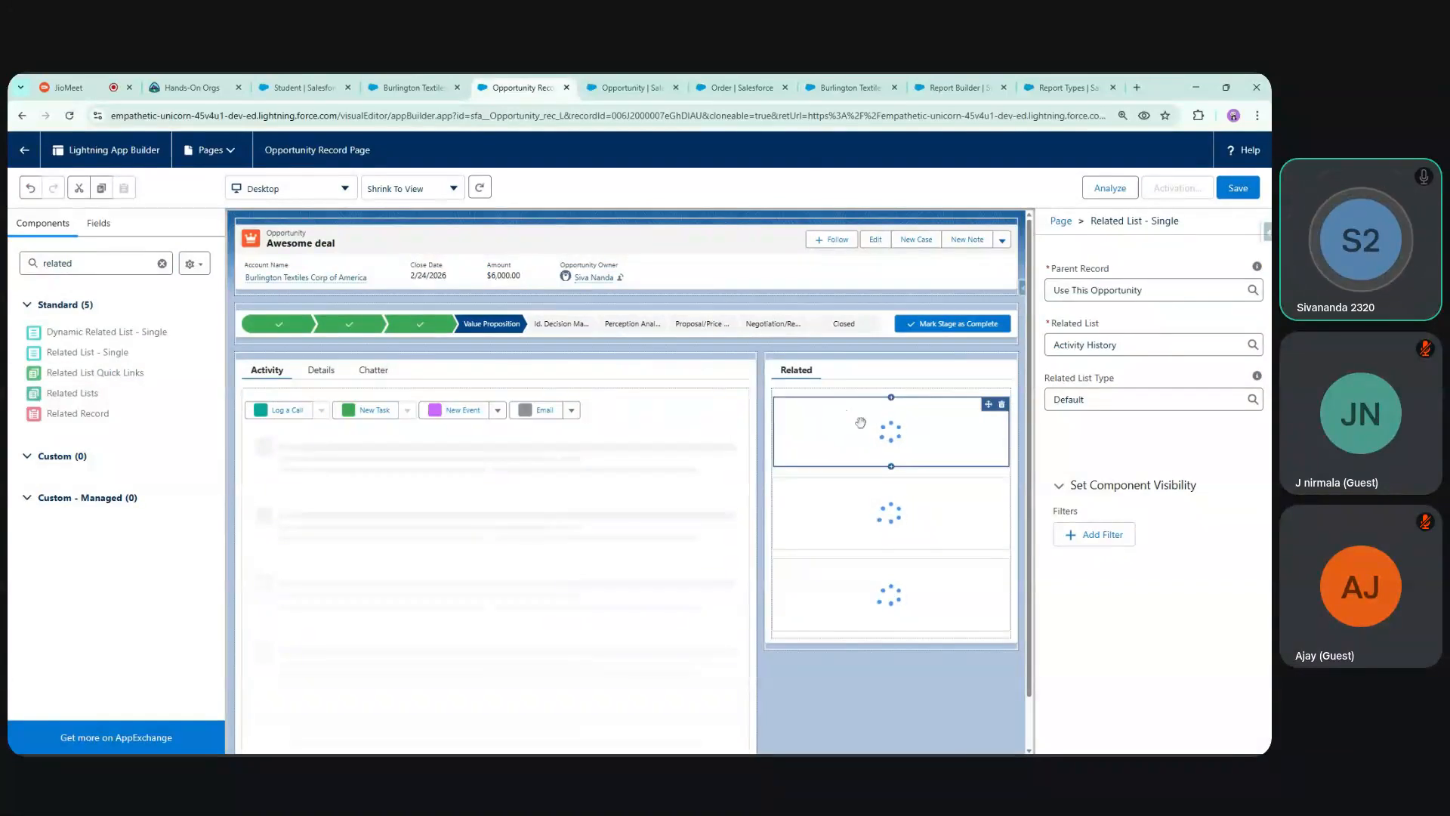
Set the new component's related list to Orders
{"action": "left_click", "coordinate": [1104, 345]}
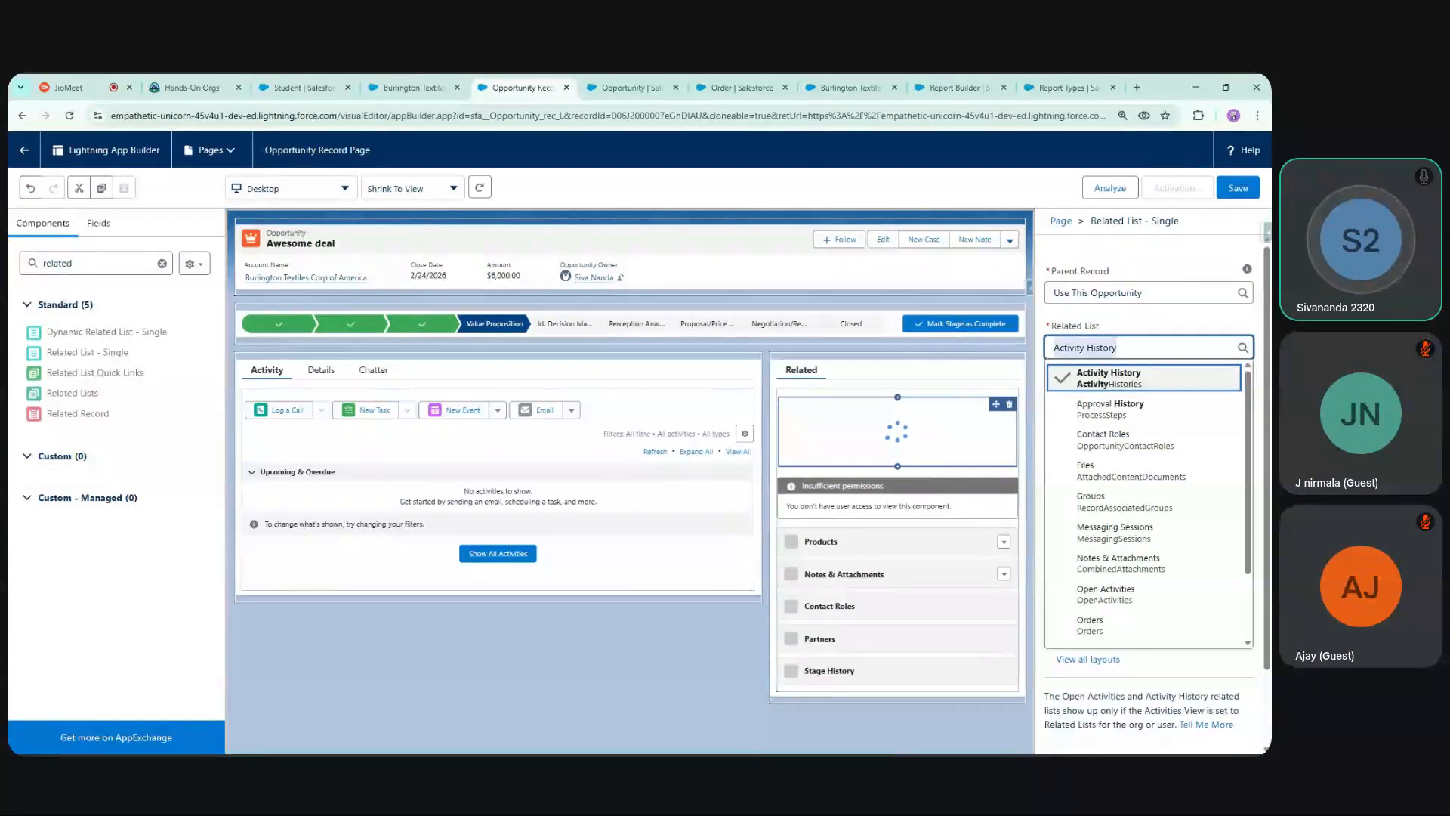
{"action": "type", "text": "orders"}
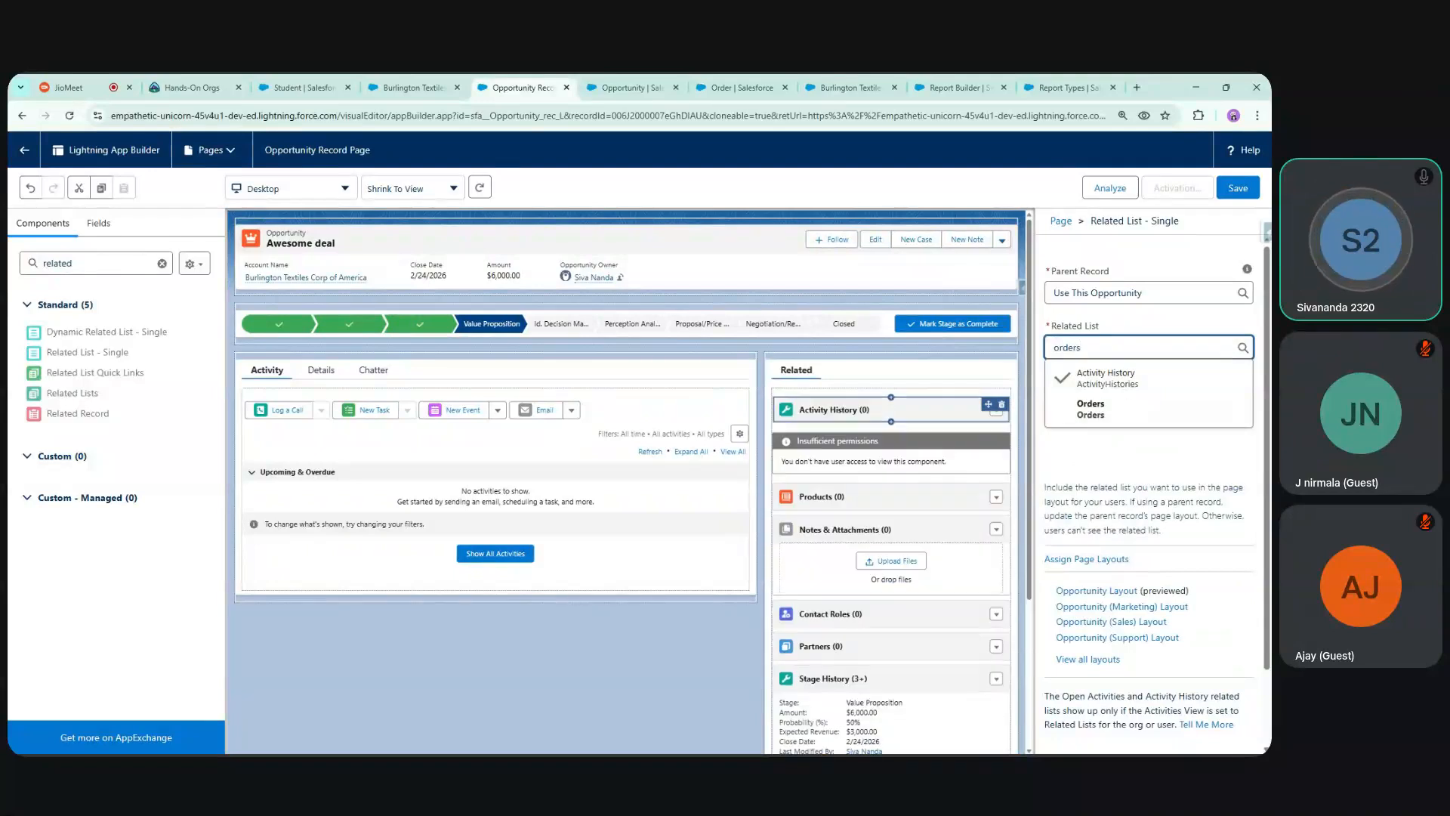
{"action": "left_click", "coordinate": [1110, 410]}
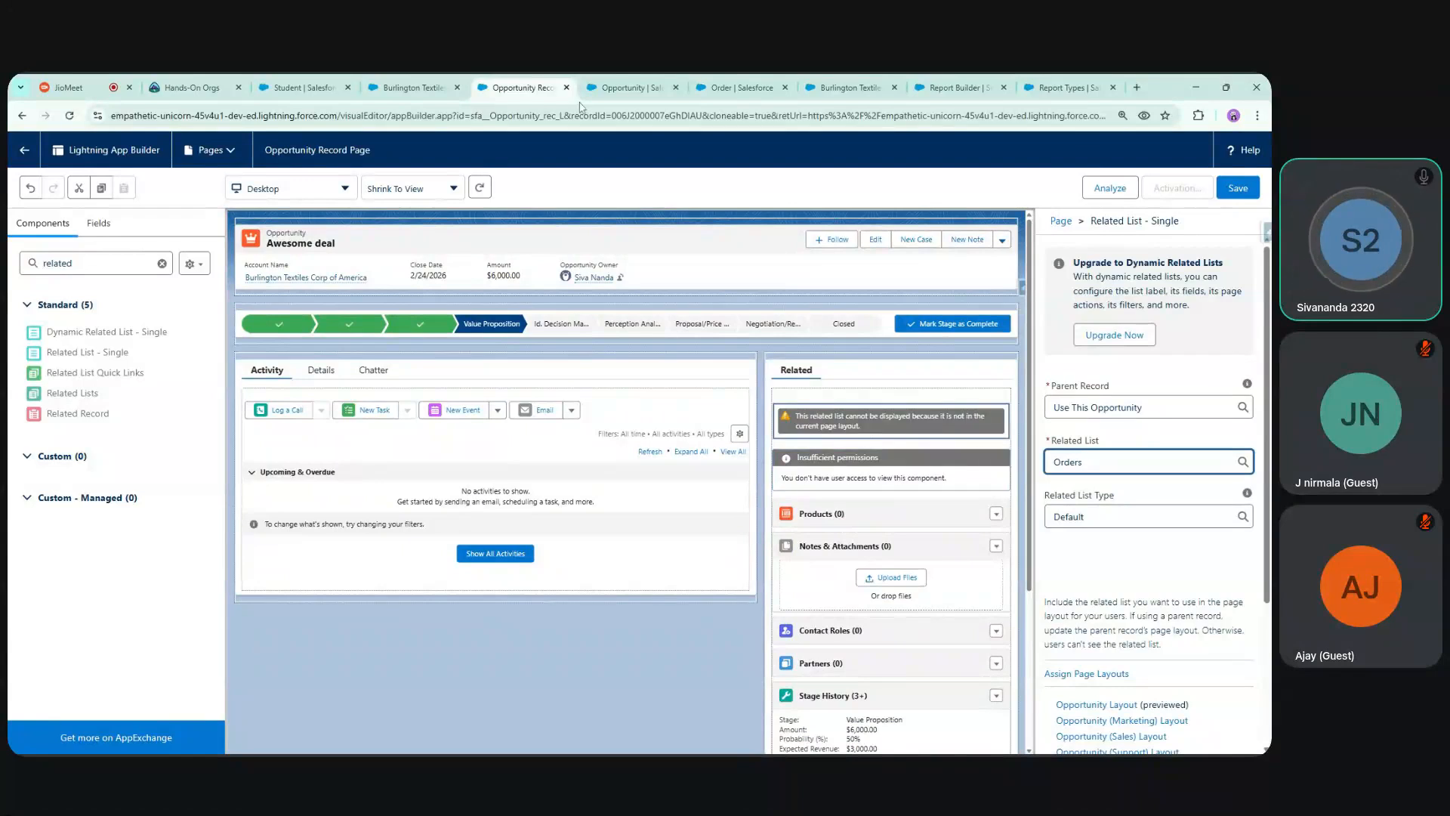
Examine which Opportunity page layout is assigned to each profile
{"action": "left_click", "coordinate": [617, 86]}
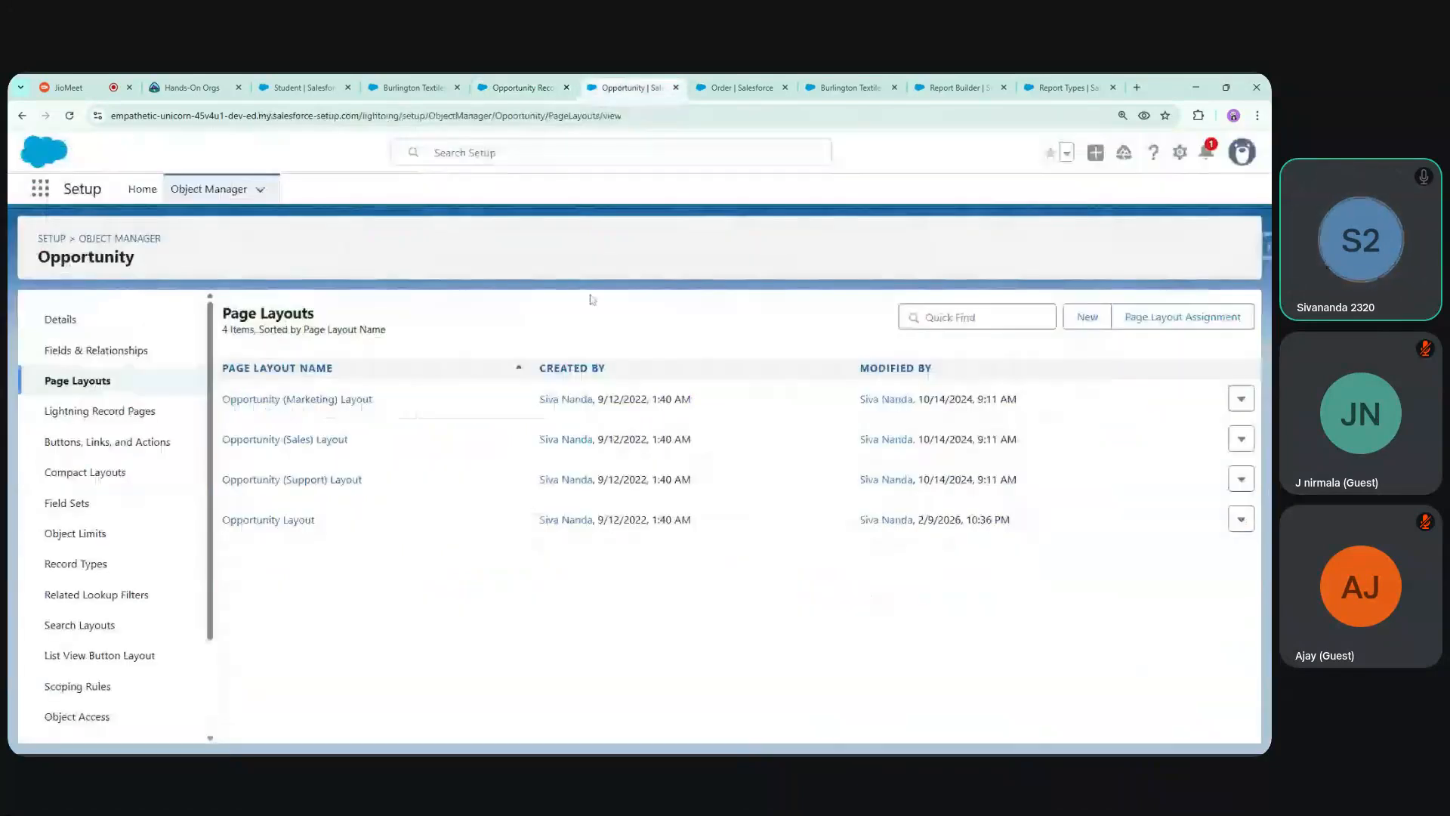
{"action": "left_click", "coordinate": [1166, 325]}
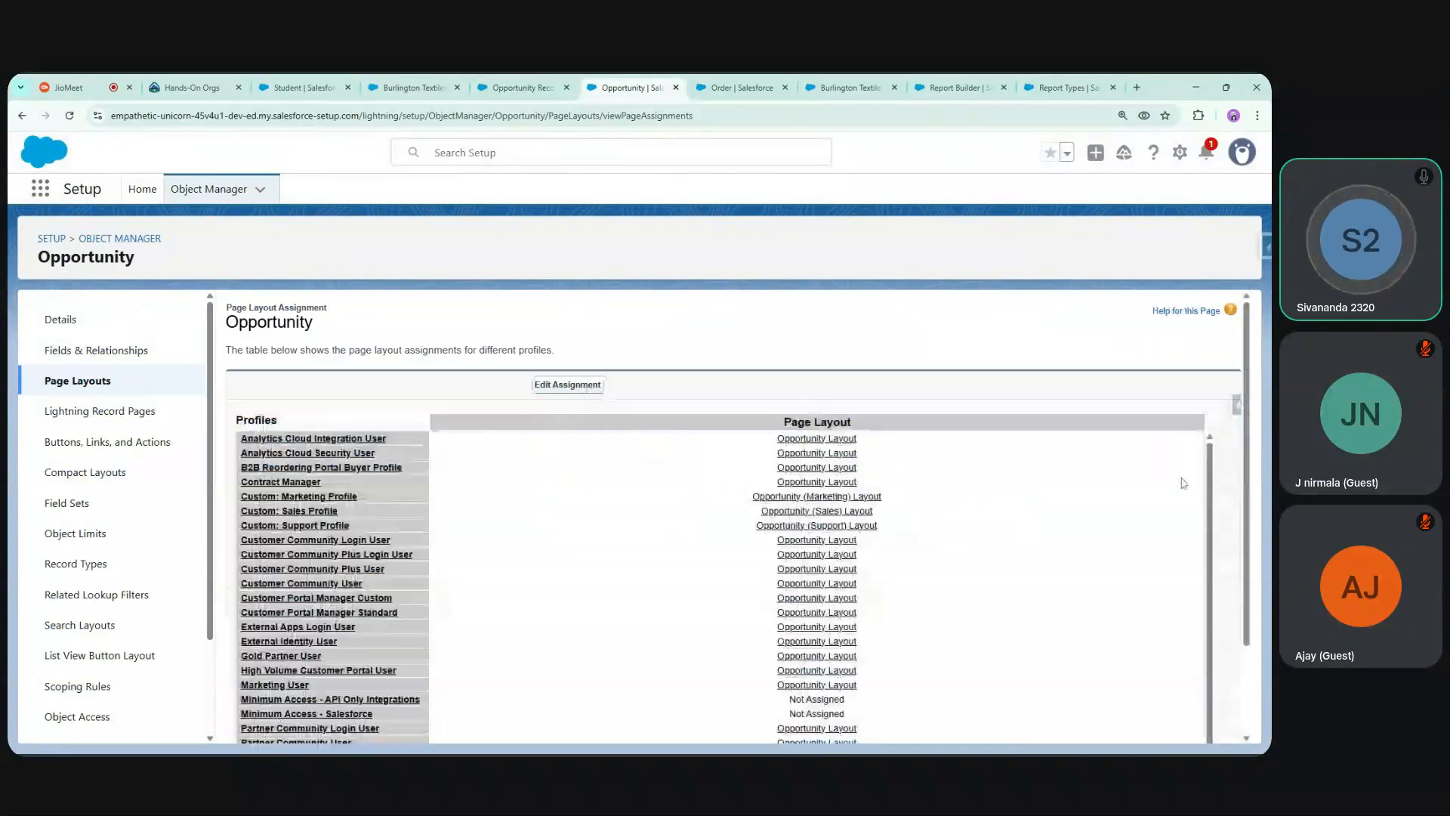
{"action": "scroll", "coordinate": [1215, 582], "scroll_direction": "down", "scroll_amount": 2}
{"action": "scroll", "coordinate": [679, 620], "scroll_direction": "down", "scroll_amount": 1}
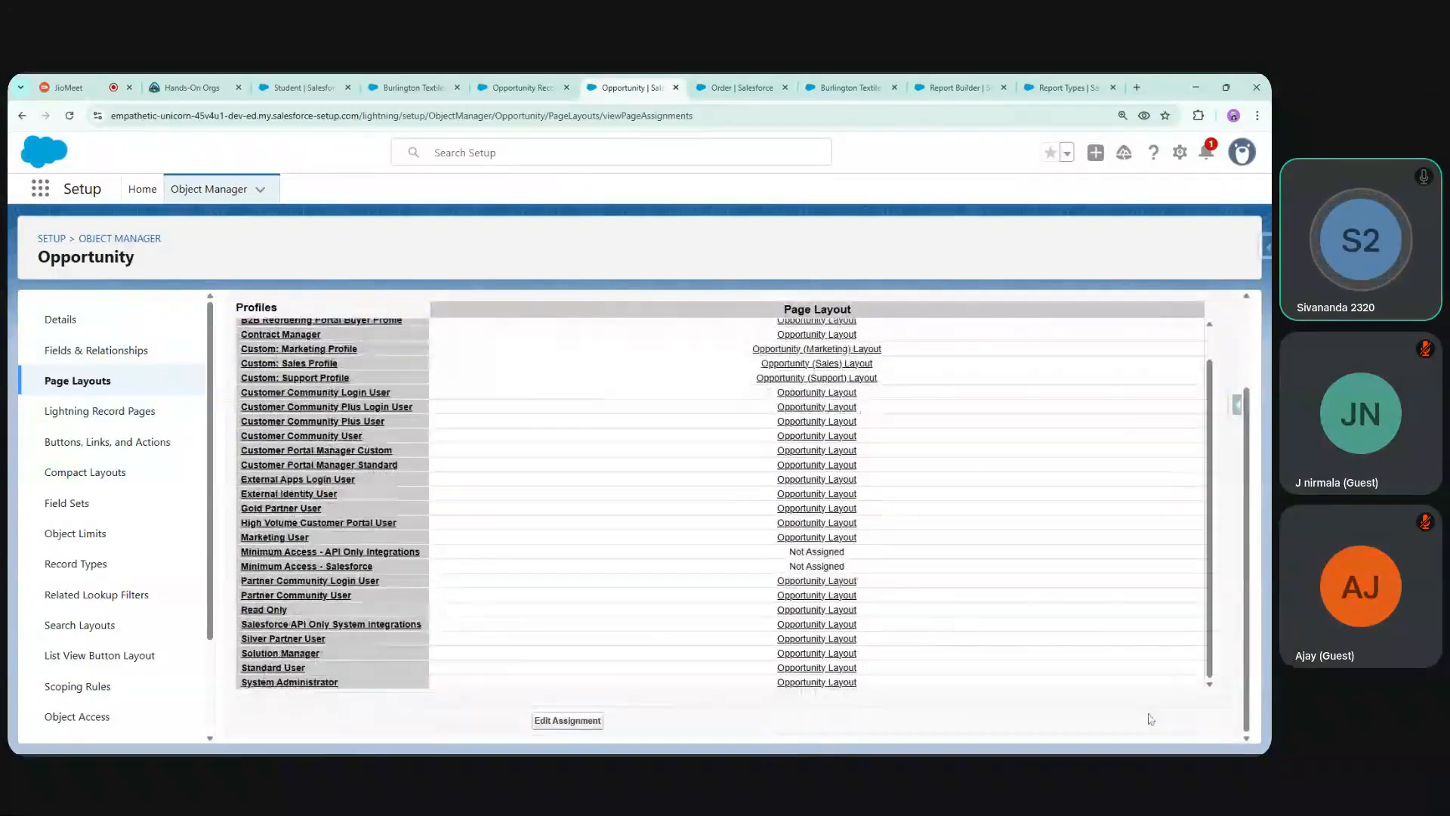
Open the System Administrator profile's Opportunity Layout, find "order" among its related lists, and save the layout
{"action": "left_click", "coordinate": [831, 683]}
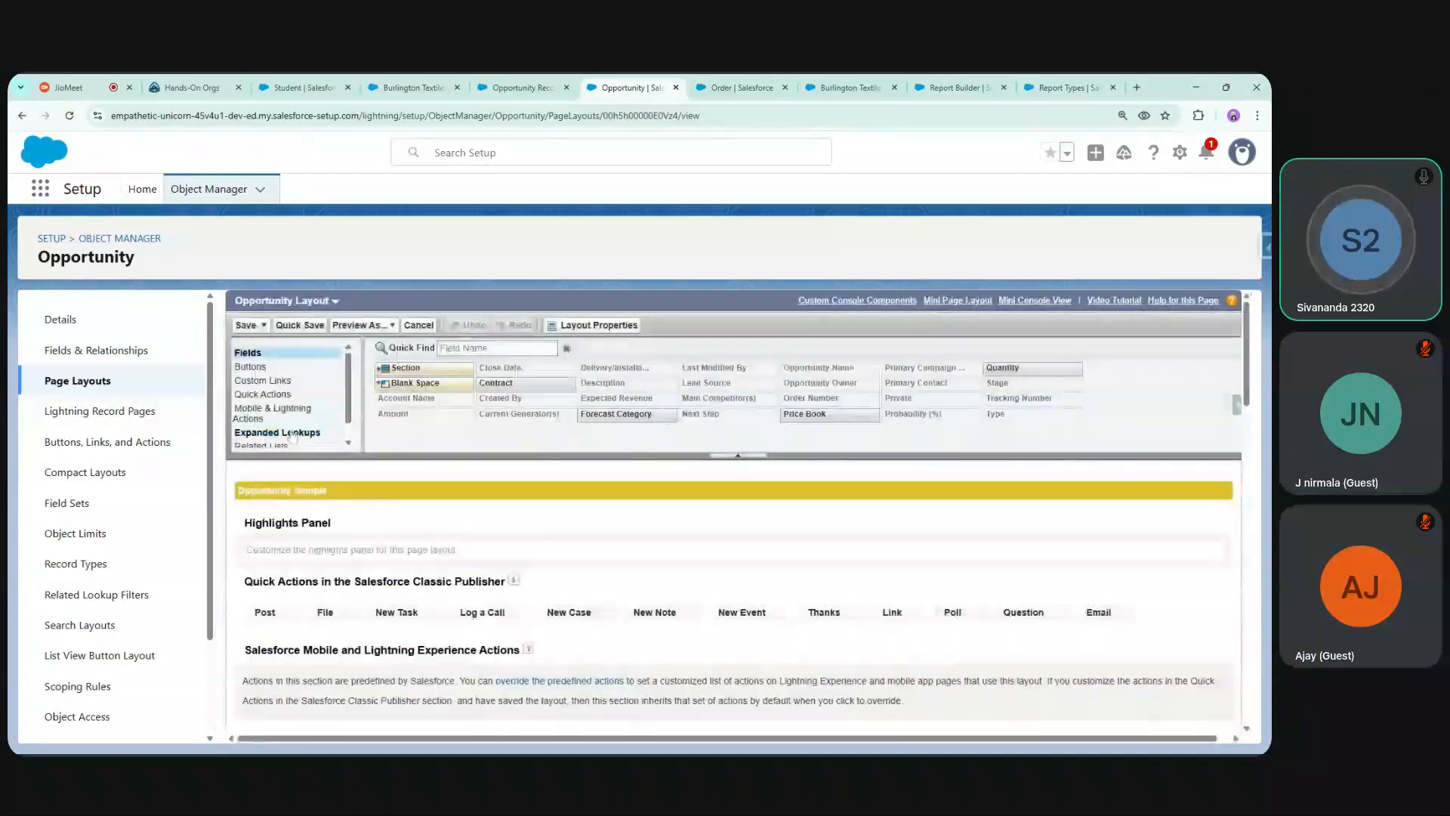
{"action": "scroll", "coordinate": [538, 358], "scroll_direction": "down", "scroll_amount": 10}
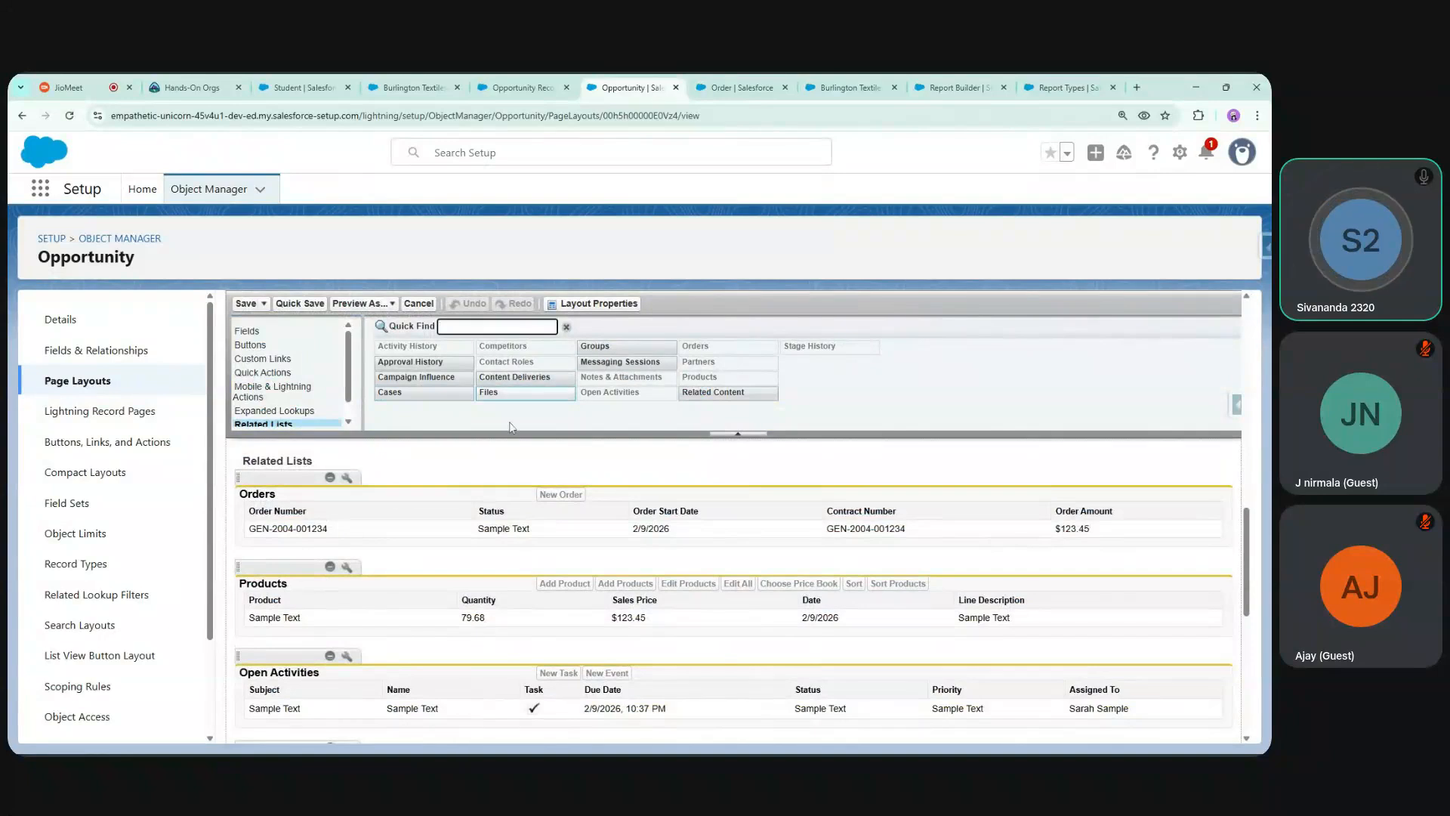
{"action": "type", "text": "order"}
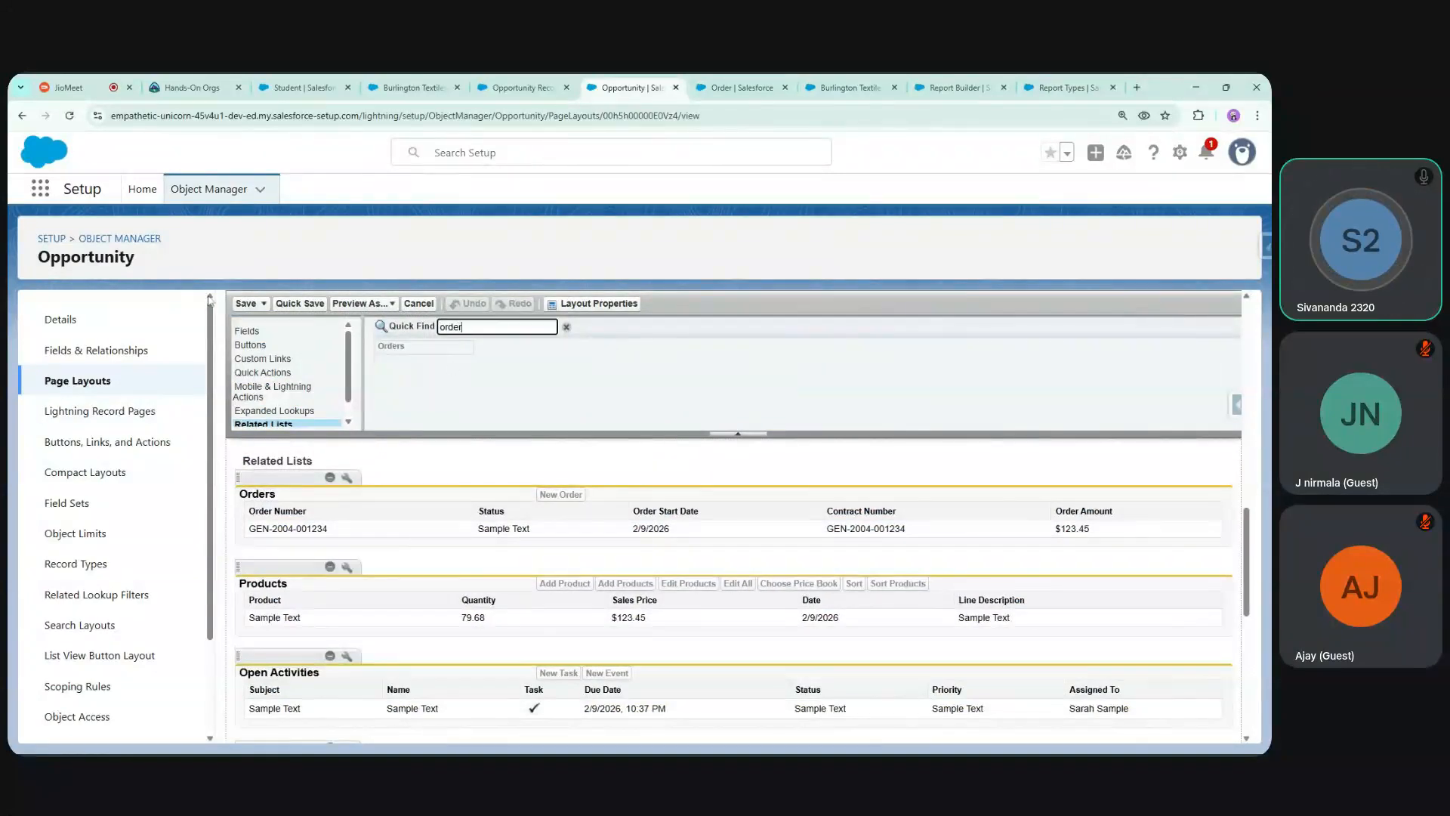
{"action": "left_click", "coordinate": [246, 302]}
Save the Opportunity Record Page in Lightning App Builder and open its activation settings
{"action": "left_click", "coordinate": [549, 85]}
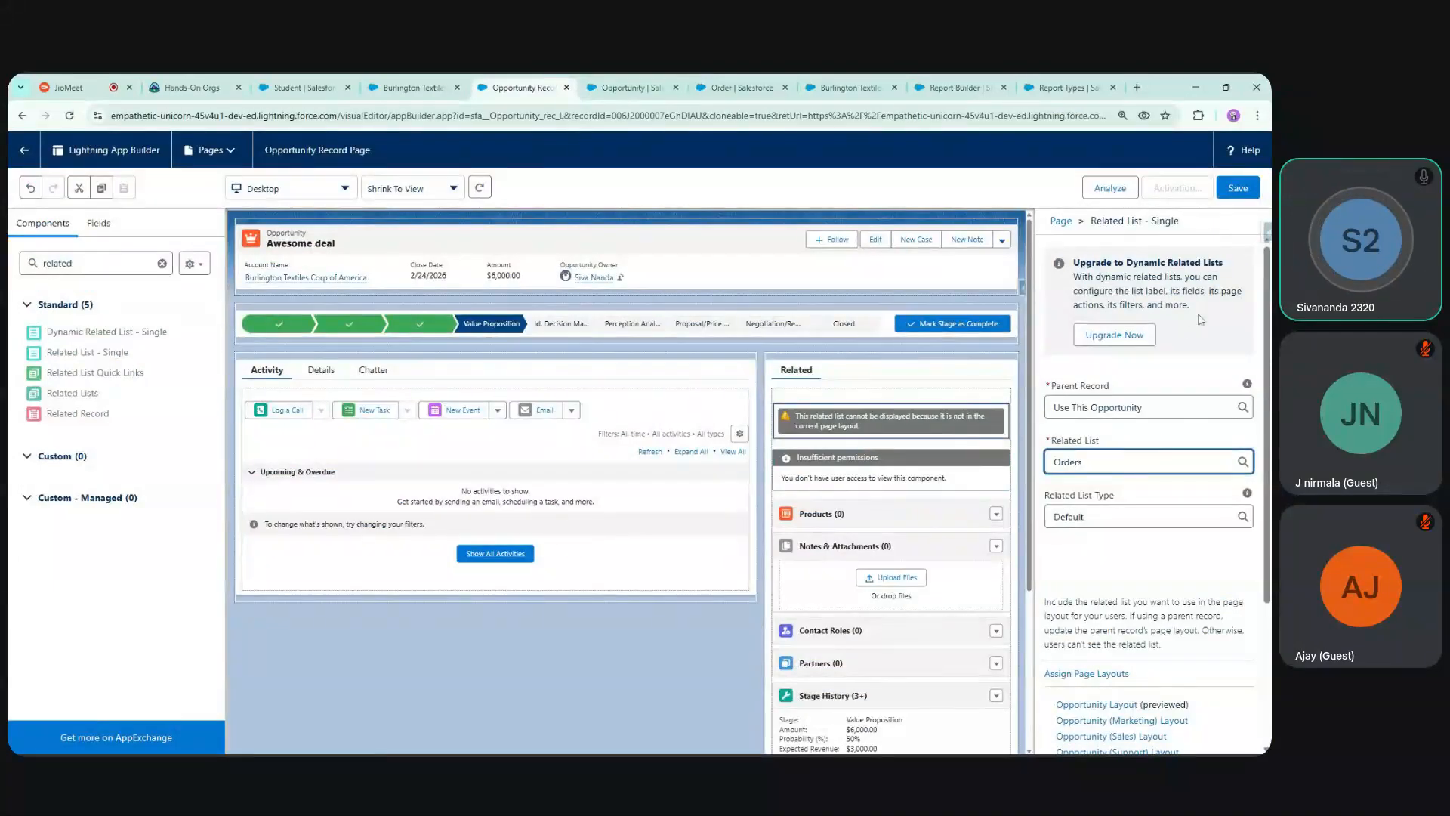
{"action": "left_click", "coordinate": [1223, 190]}
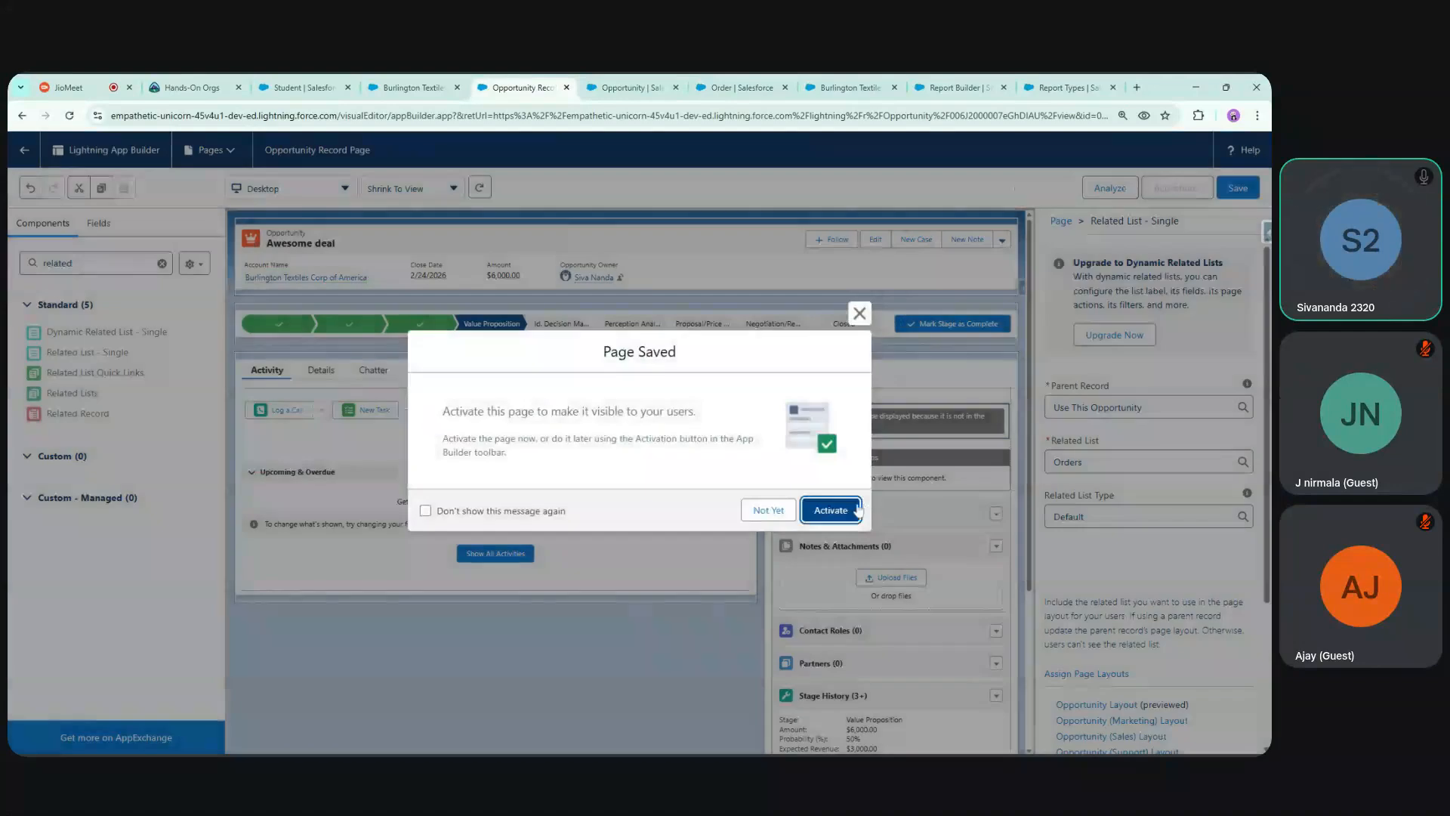
{"action": "left_click", "coordinate": [833, 509]}
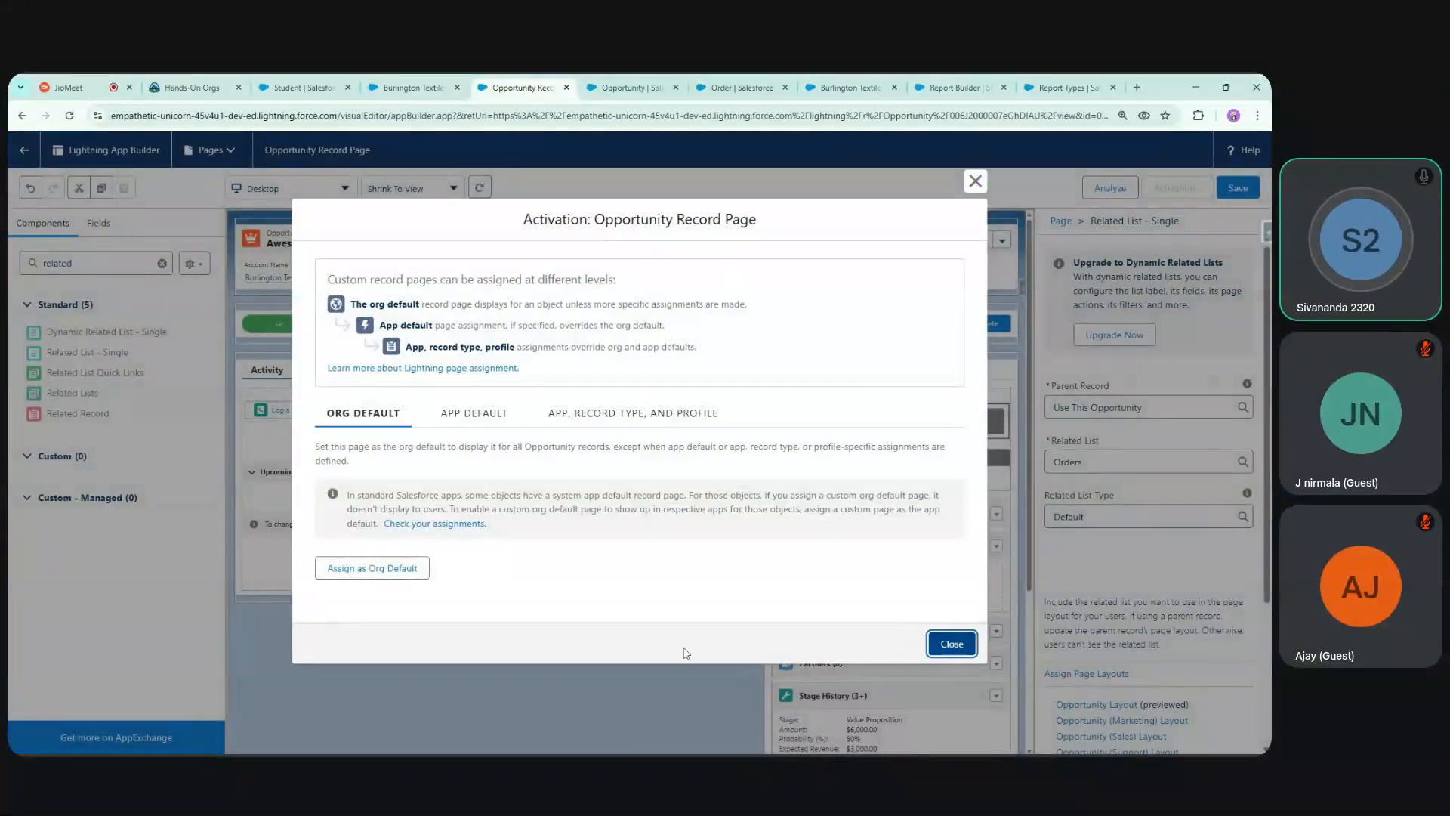
Assign the Opportunity Record Page as the org default for Desktop, save the assignment, and return to the Awesome deal record
{"action": "left_click", "coordinate": [427, 87]}
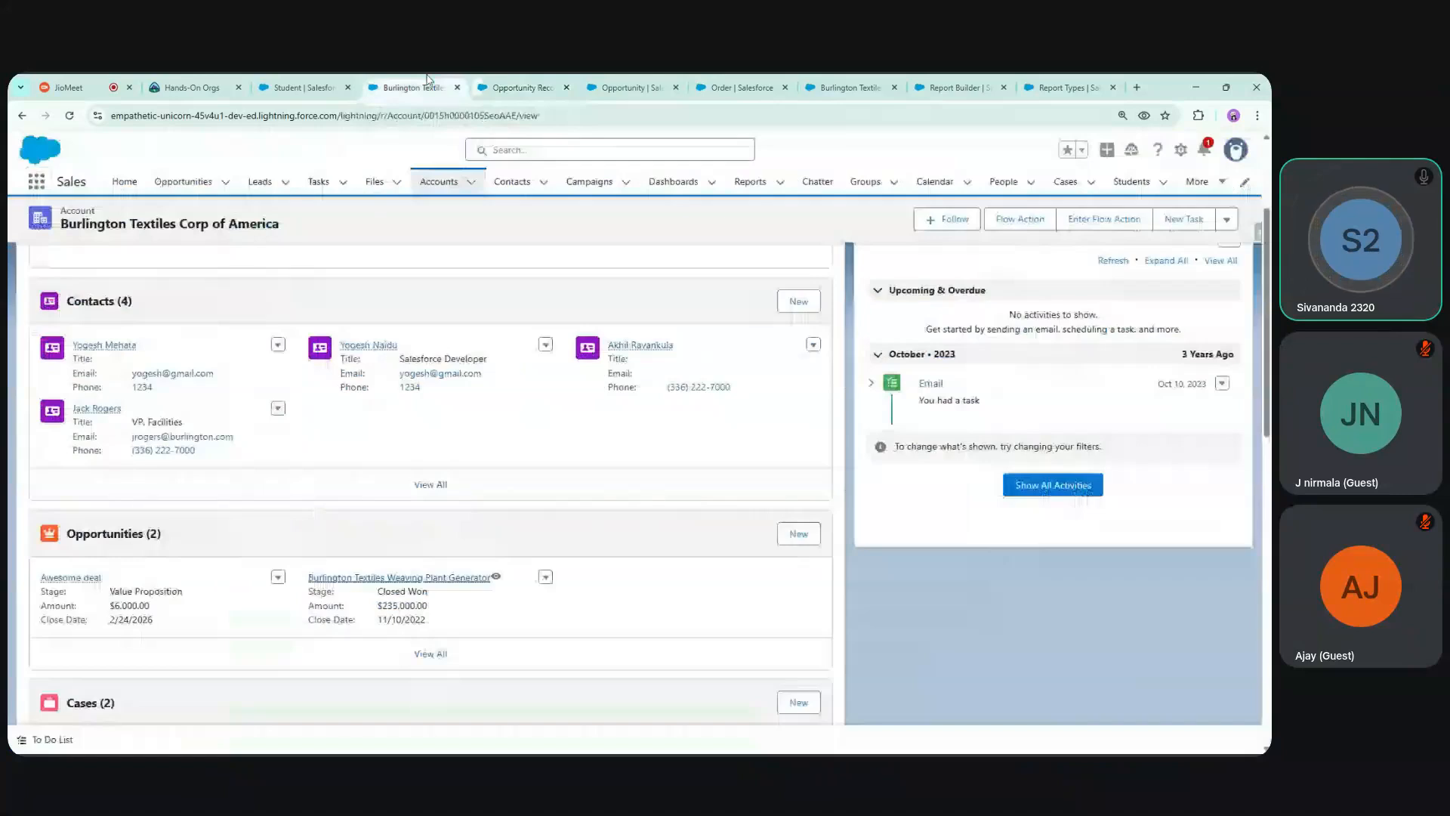
{"action": "left_click", "coordinate": [516, 87]}
{"action": "left_click", "coordinate": [400, 577]}
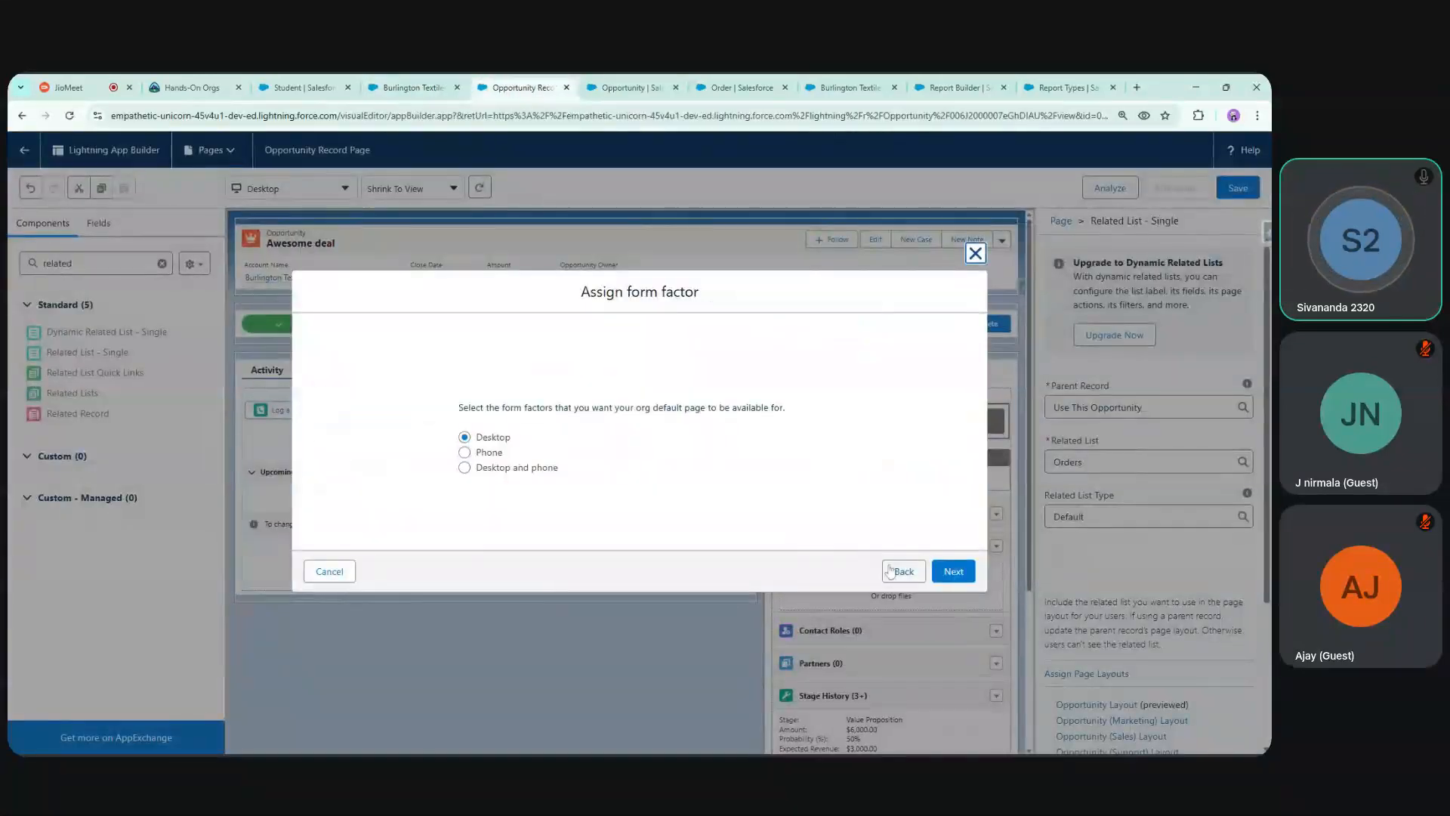
{"action": "left_click", "coordinate": [953, 572]}
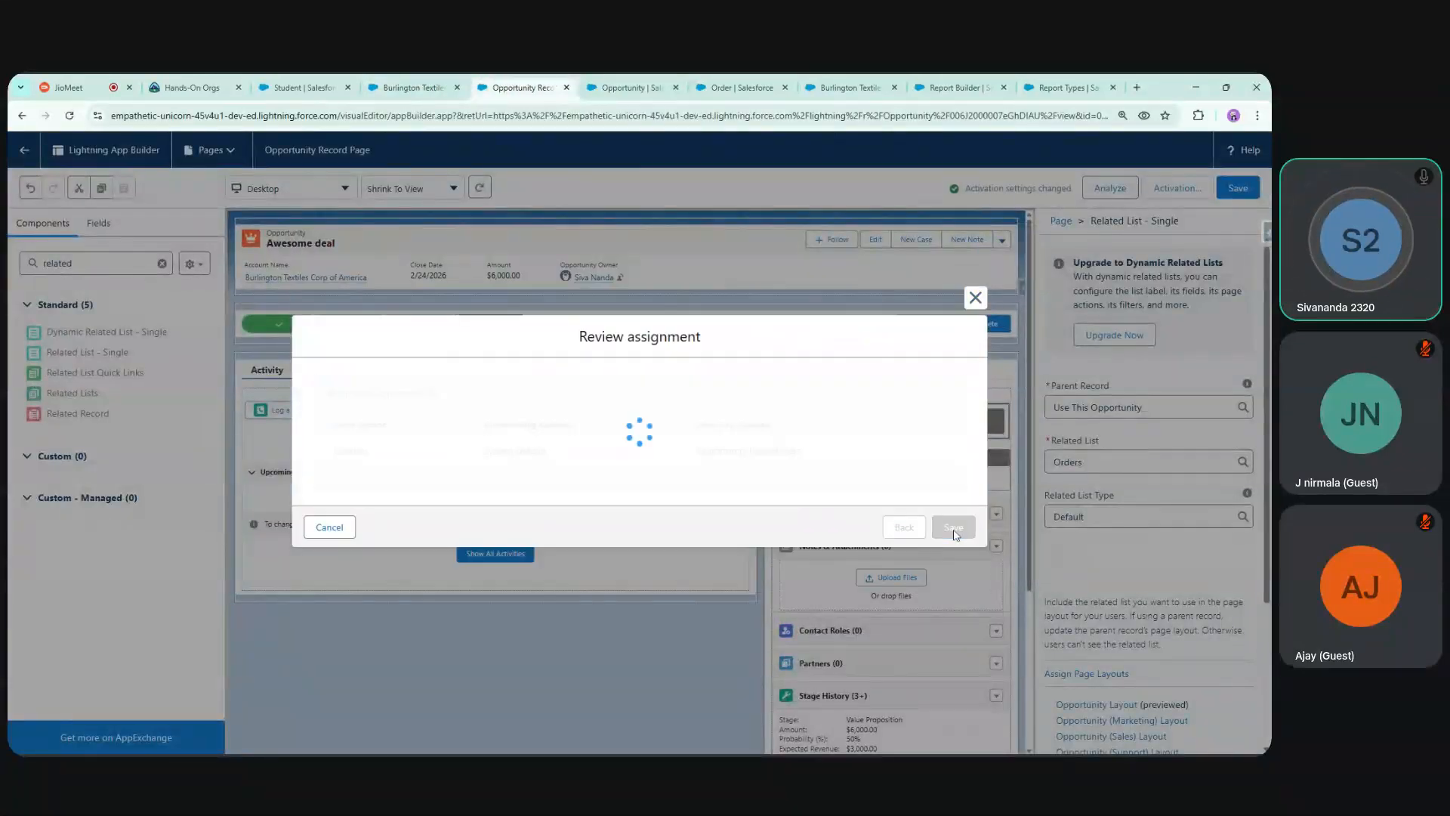
{"action": "left_click", "coordinate": [954, 527]}
{"action": "left_click", "coordinate": [24, 150]}
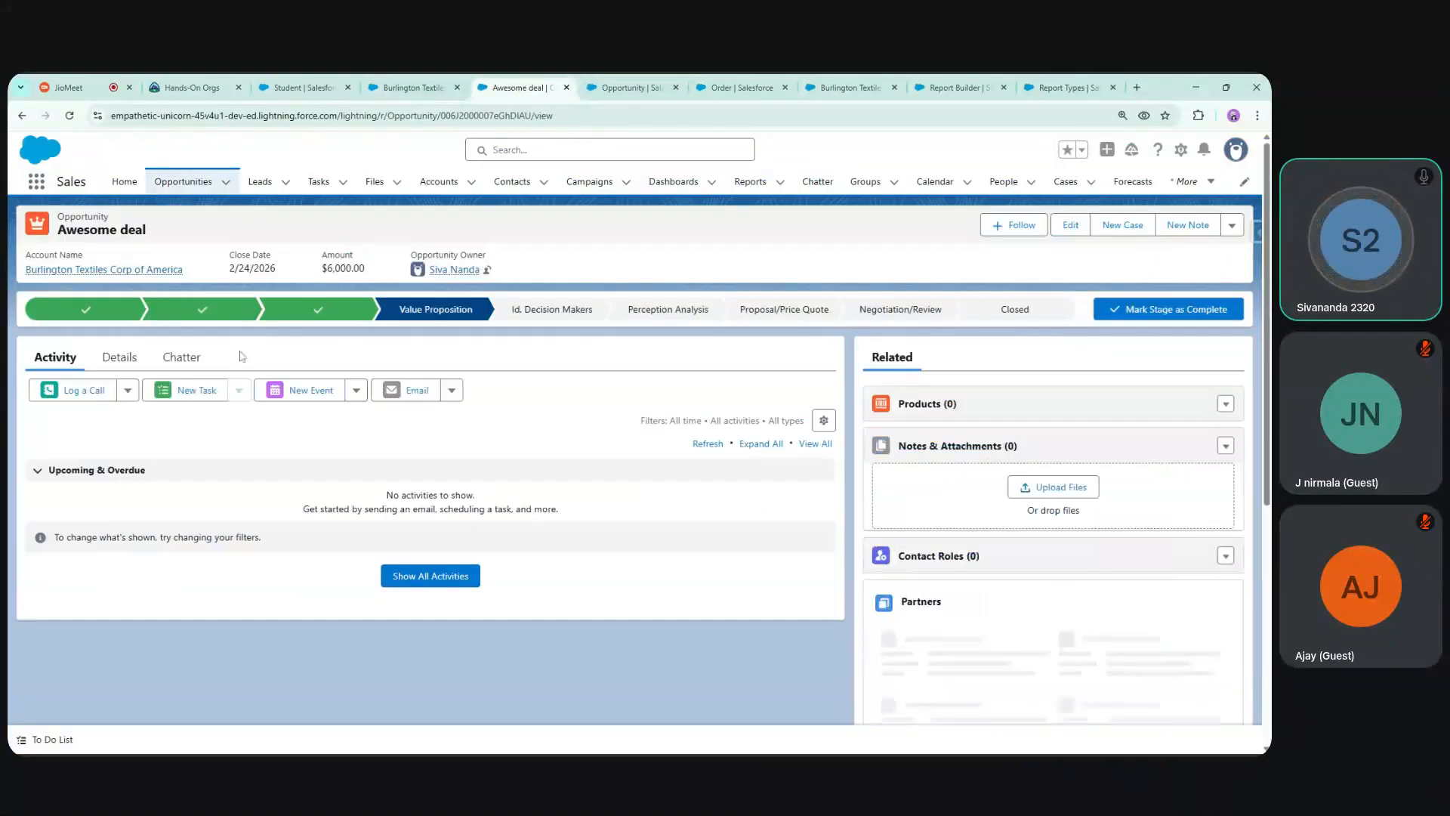
Change the display density to Comfy and refresh the Awesome deal record
{"action": "left_click", "coordinate": [1235, 150]}
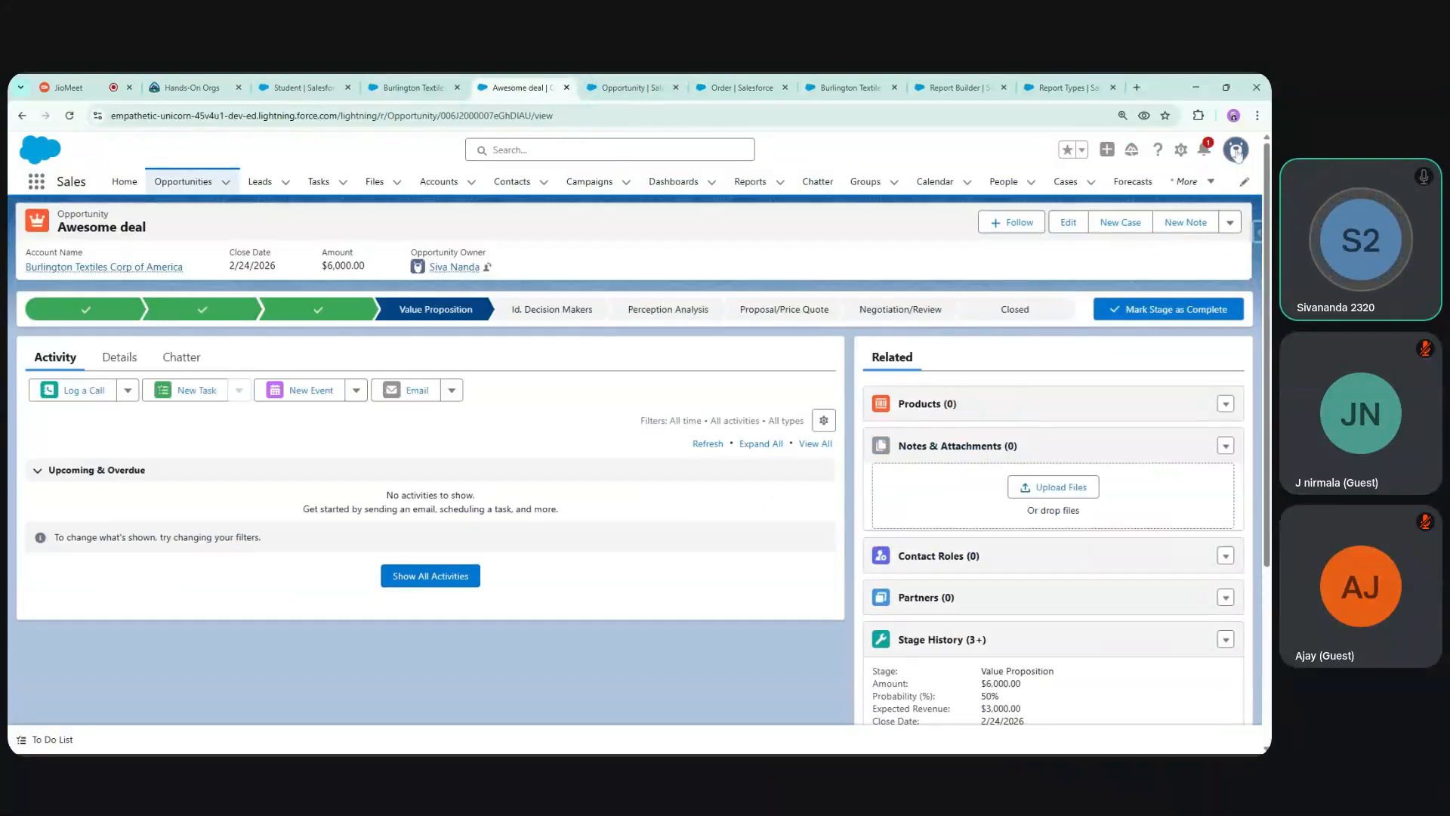
{"action": "left_click", "coordinate": [1034, 275]}
{"action": "left_click", "coordinate": [825, 471]}
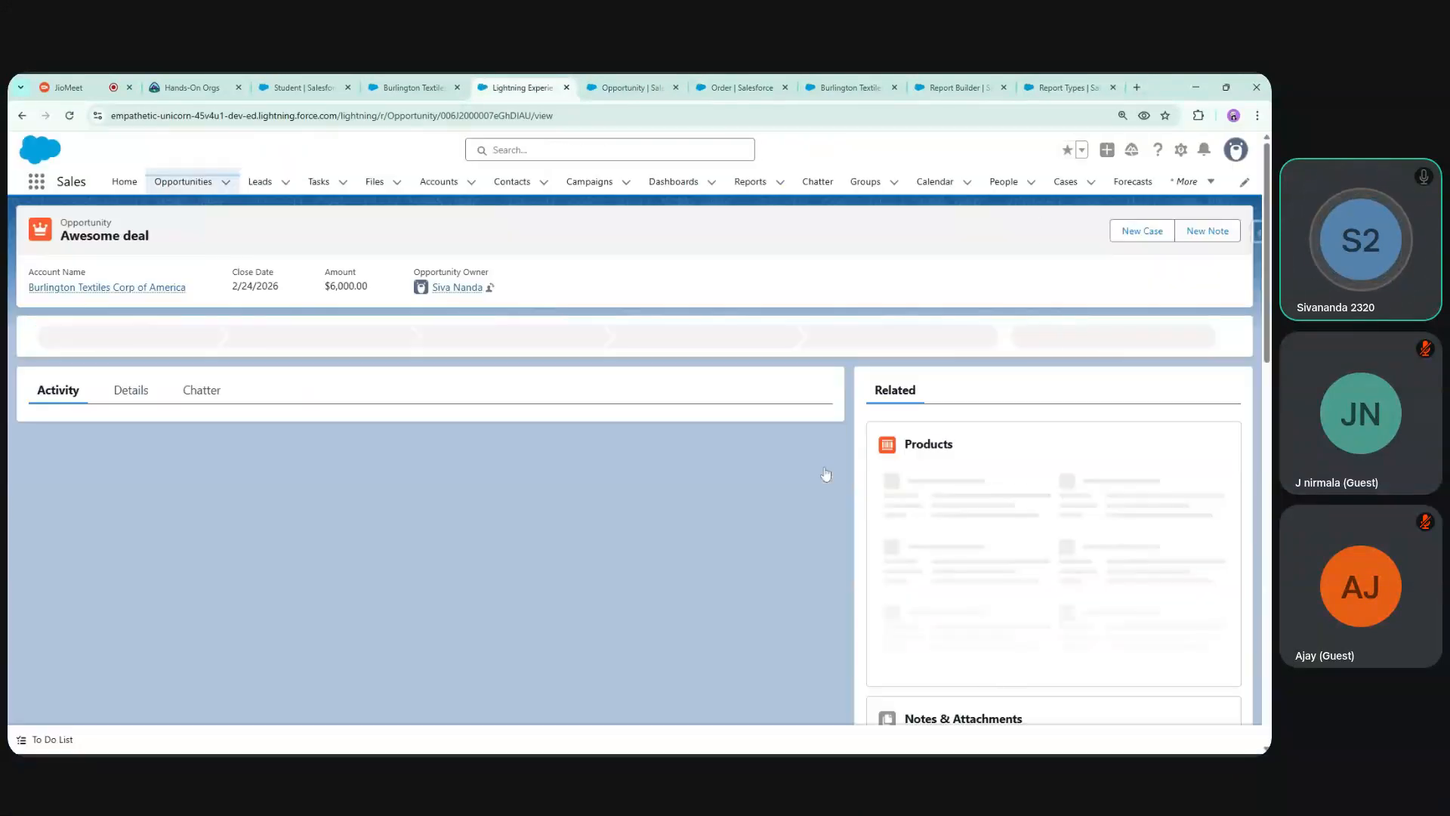
Look through the opportunity's details and related lists, view its full Stage History, and return to the record
{"action": "left_click", "coordinate": [127, 391]}
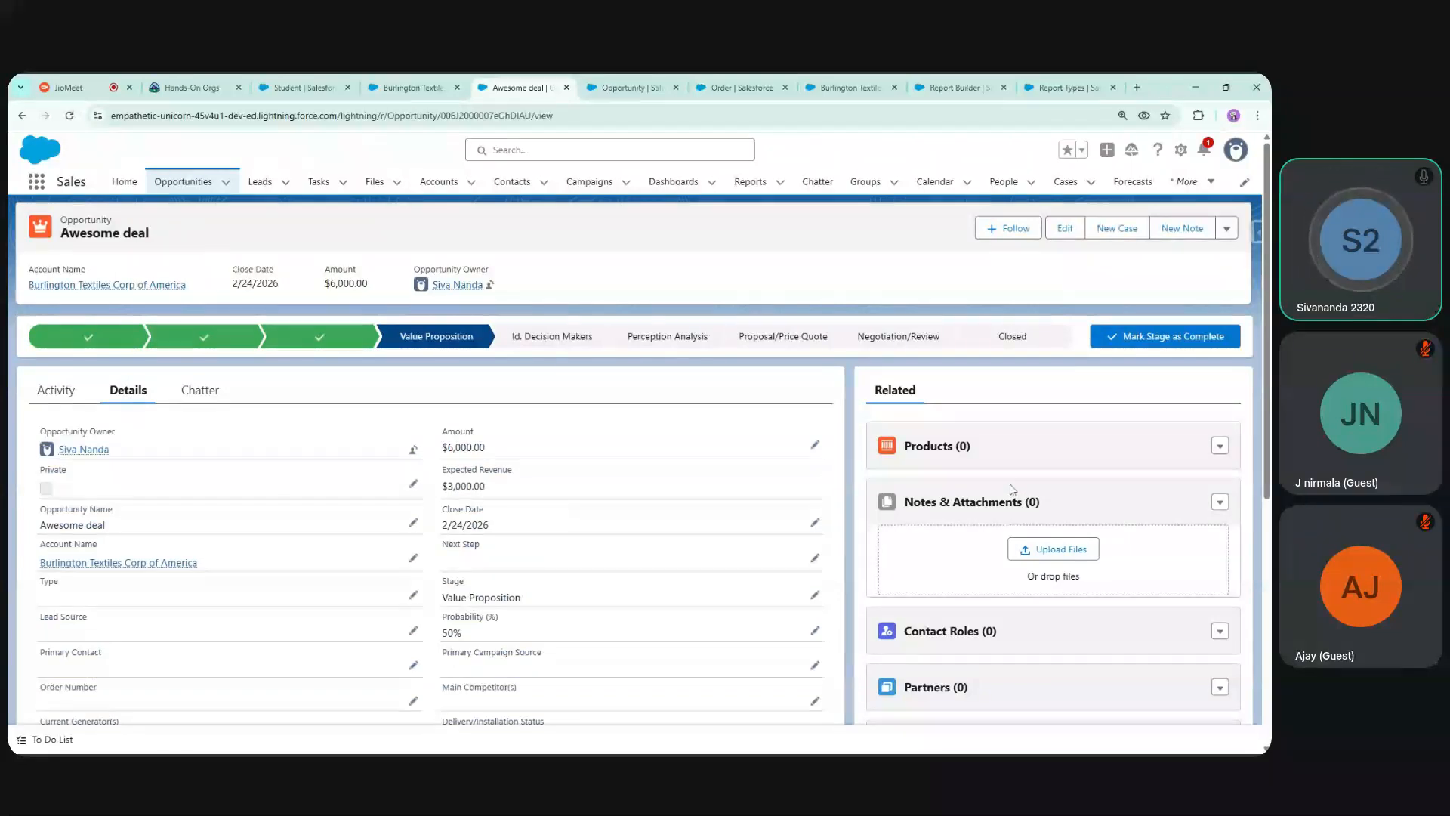
{"action": "scroll", "coordinate": [1012, 490], "scroll_direction": "down", "scroll_amount": 5}
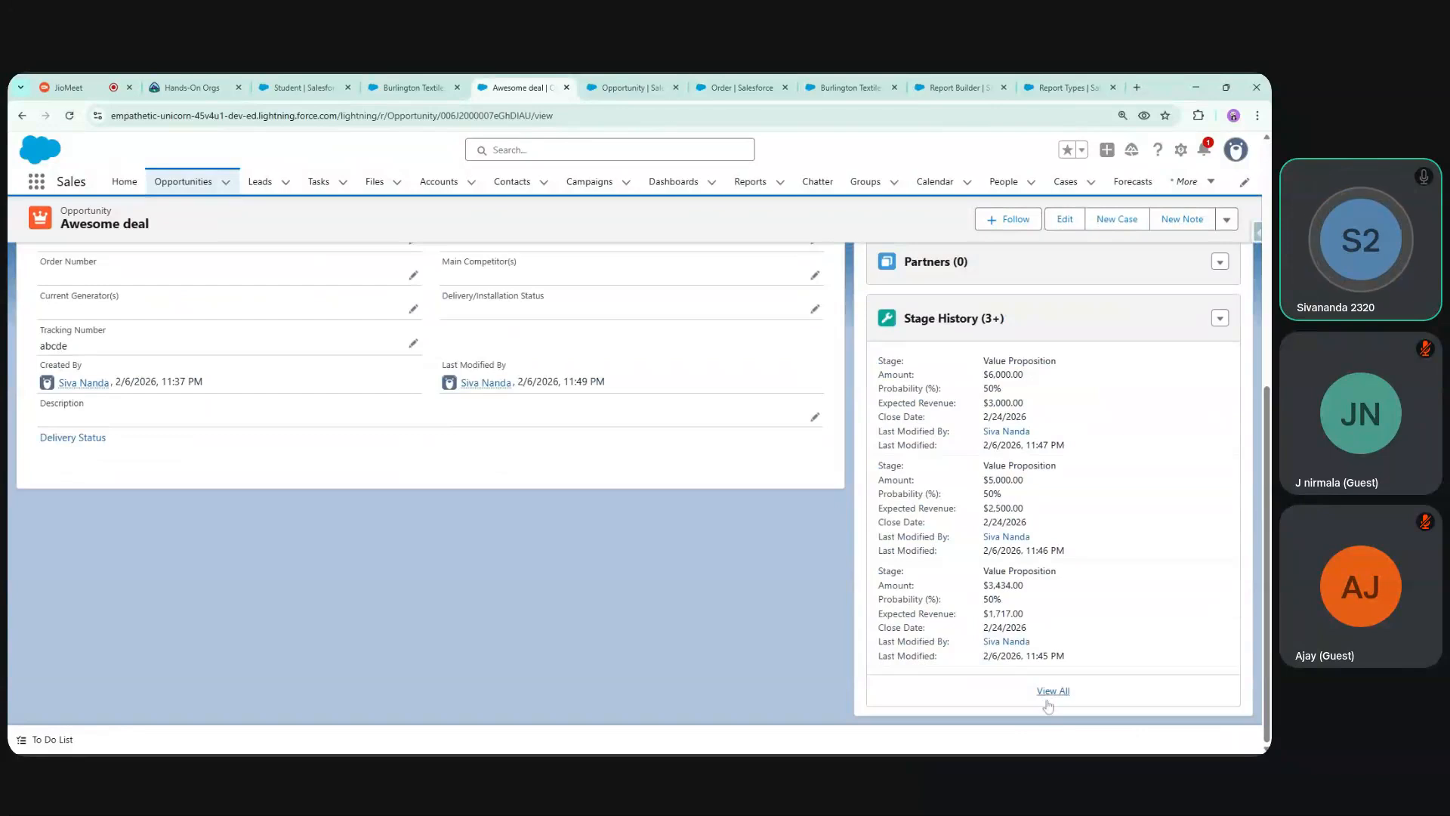
{"action": "left_click", "coordinate": [1050, 693]}
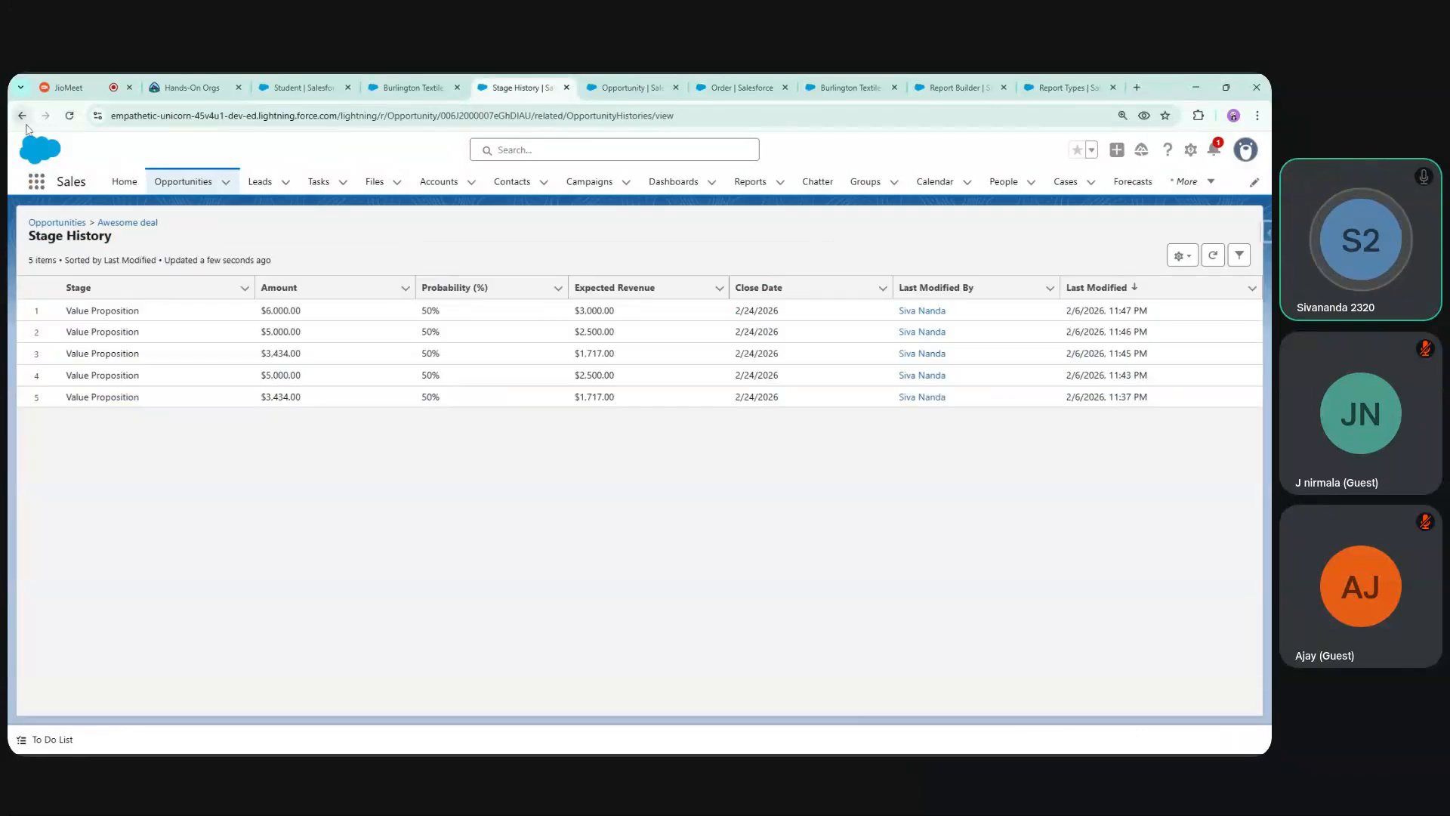
{"action": "left_click", "coordinate": [22, 115]}
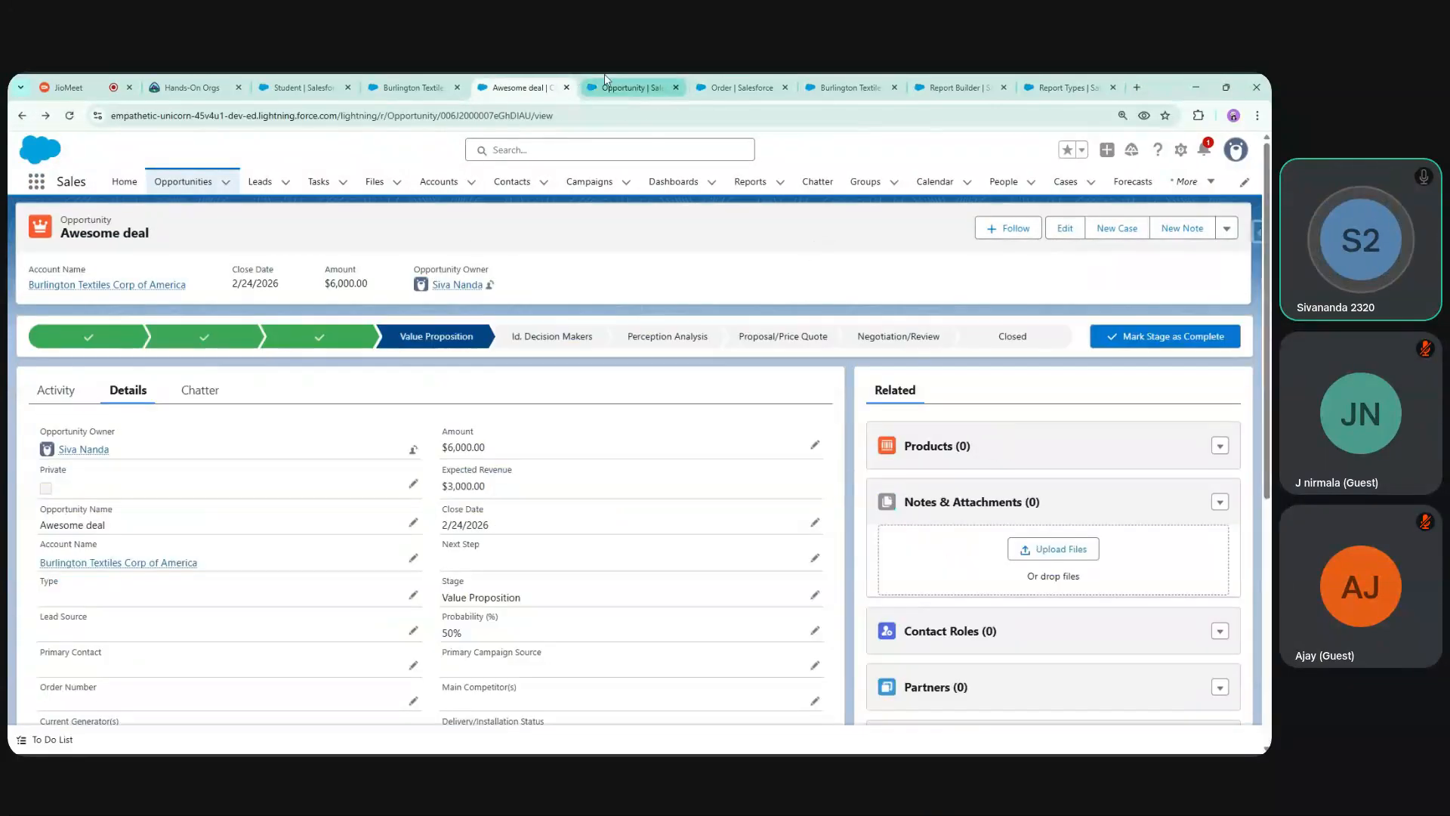
{"action": "left_click", "coordinate": [611, 79]}
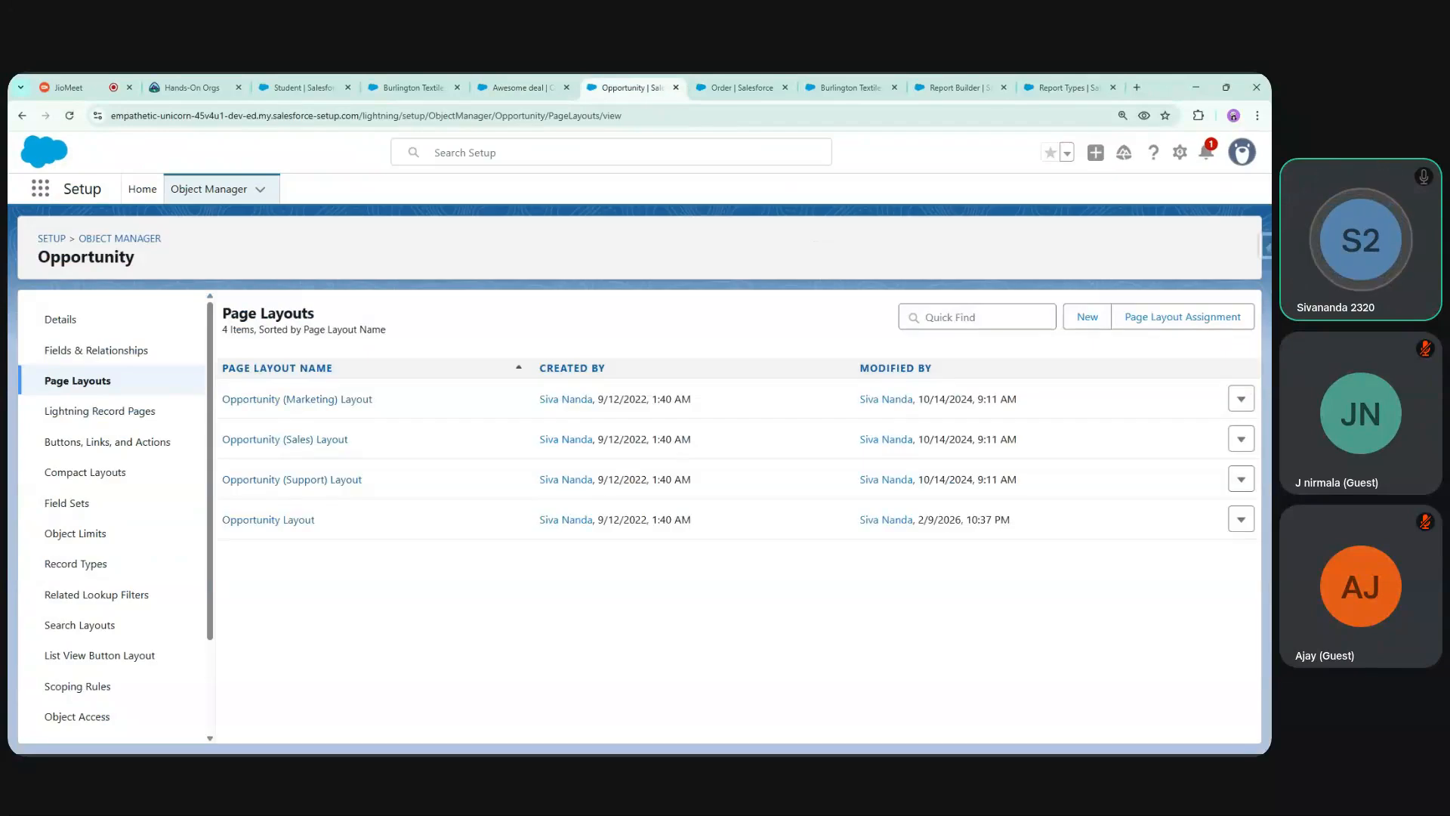
{"action": "left_click", "coordinate": [1241, 519]}
{"action": "left_click", "coordinate": [521, 87]}
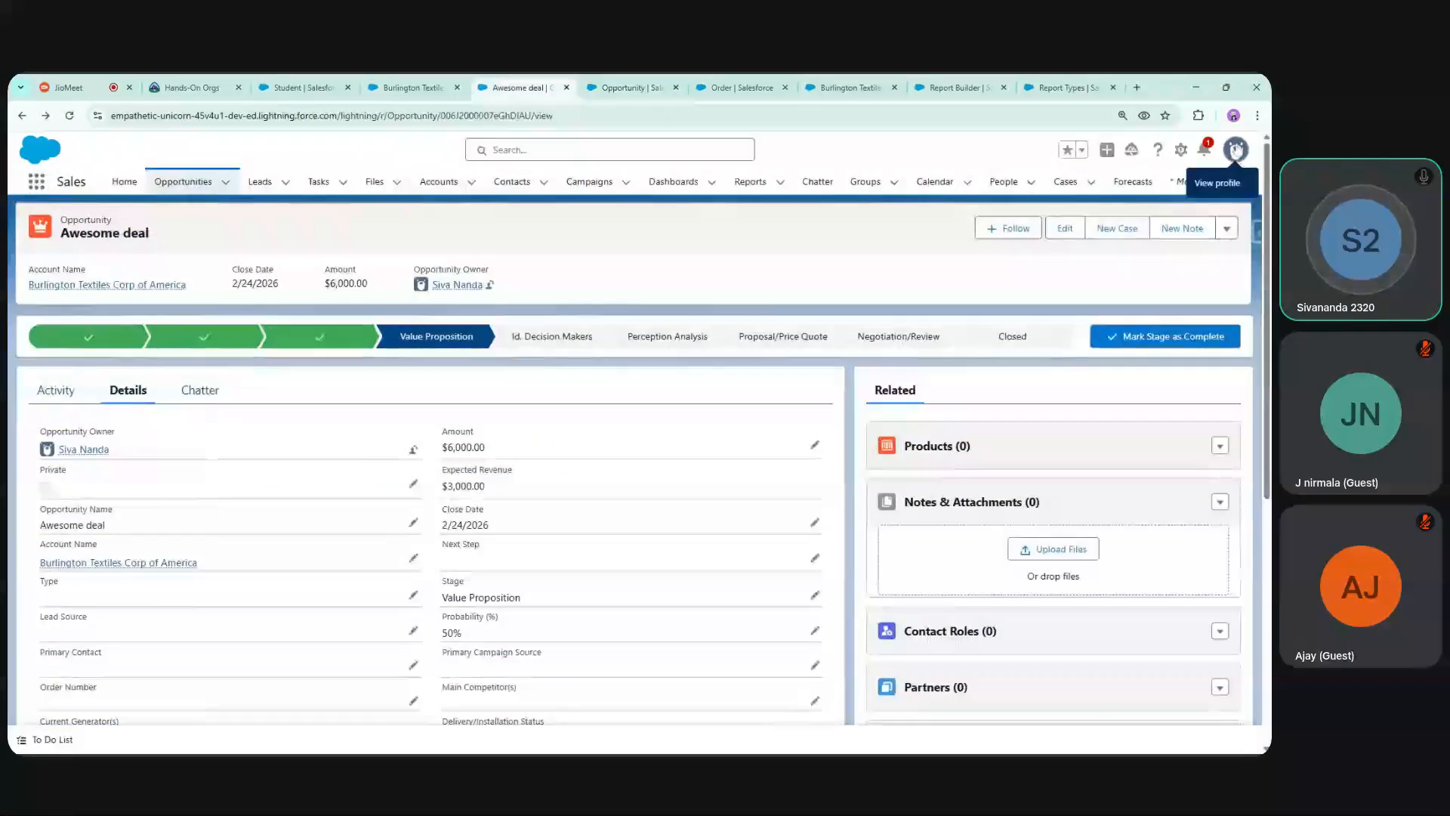
Set the display density to Compact and refresh the Awesome deal record
{"action": "left_click", "coordinate": [1236, 150]}
{"action": "left_click", "coordinate": [1038, 306]}
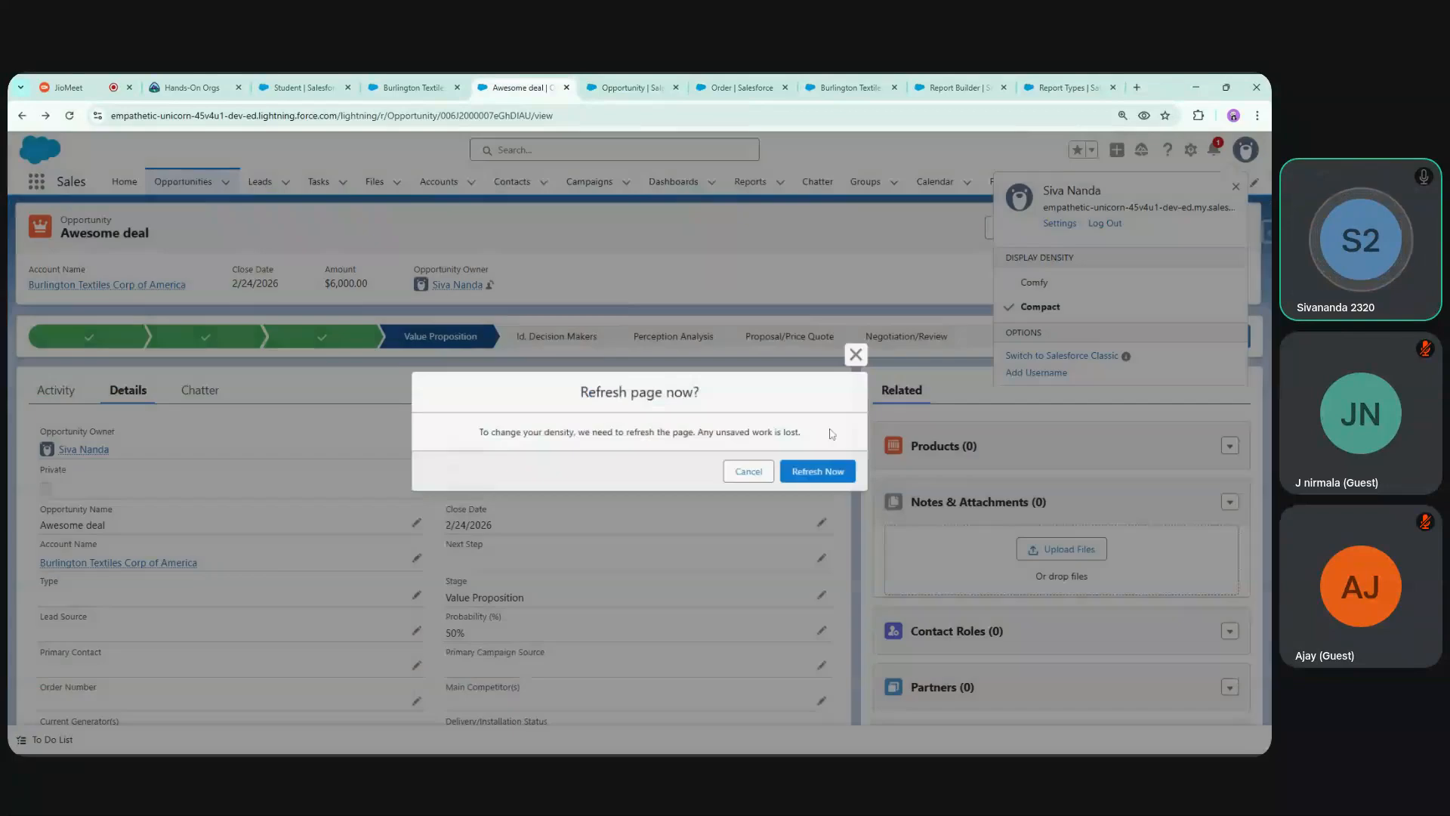
{"action": "left_click", "coordinate": [817, 471]}
Open the Opportunity Layout in the page layout editor and search its related lists for "orde"
{"action": "left_click", "coordinate": [624, 88]}
{"action": "left_click", "coordinate": [1241, 519]}
{"action": "left_click", "coordinate": [1192, 552]}
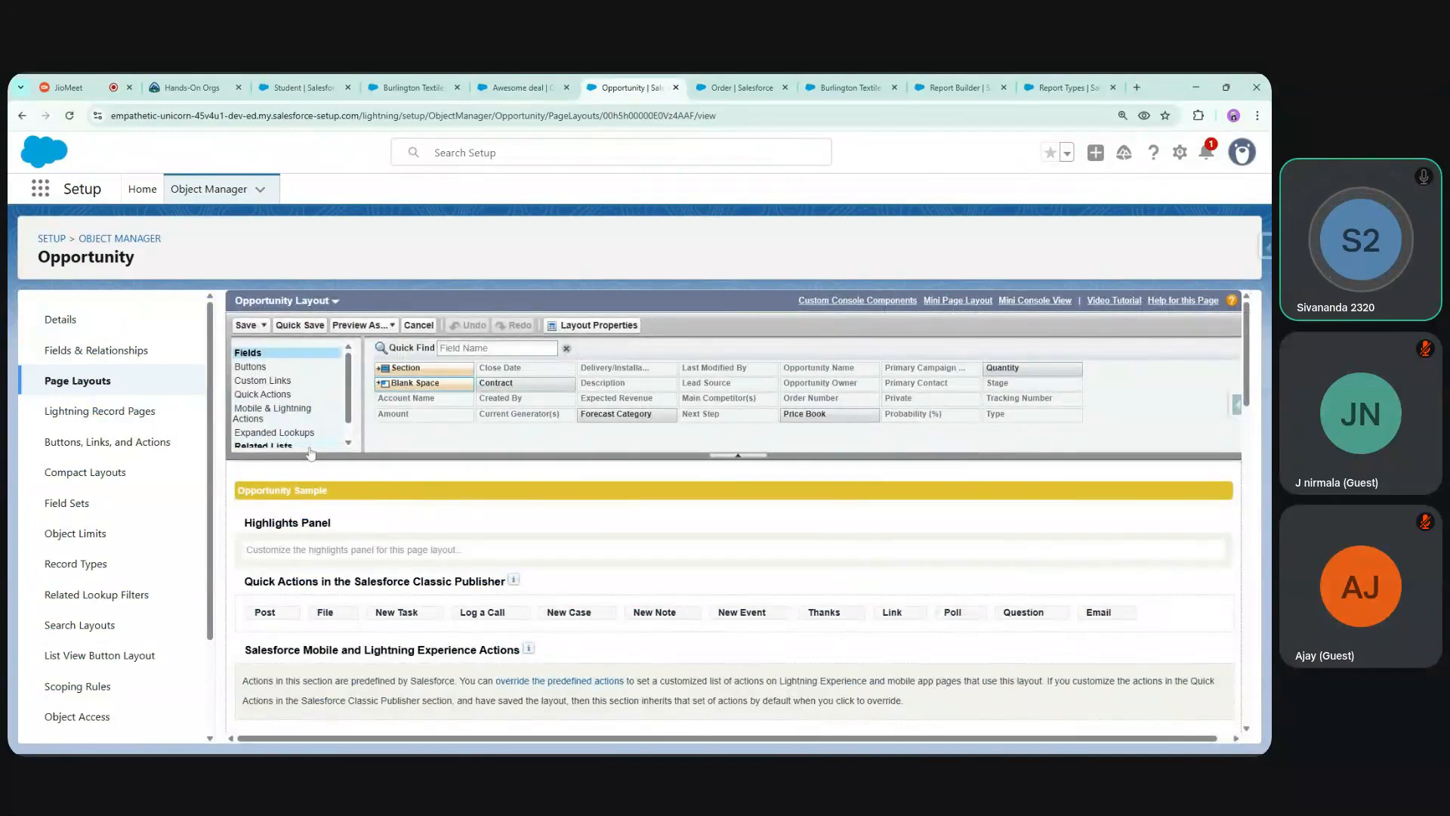
{"action": "left_click", "coordinate": [310, 445]}
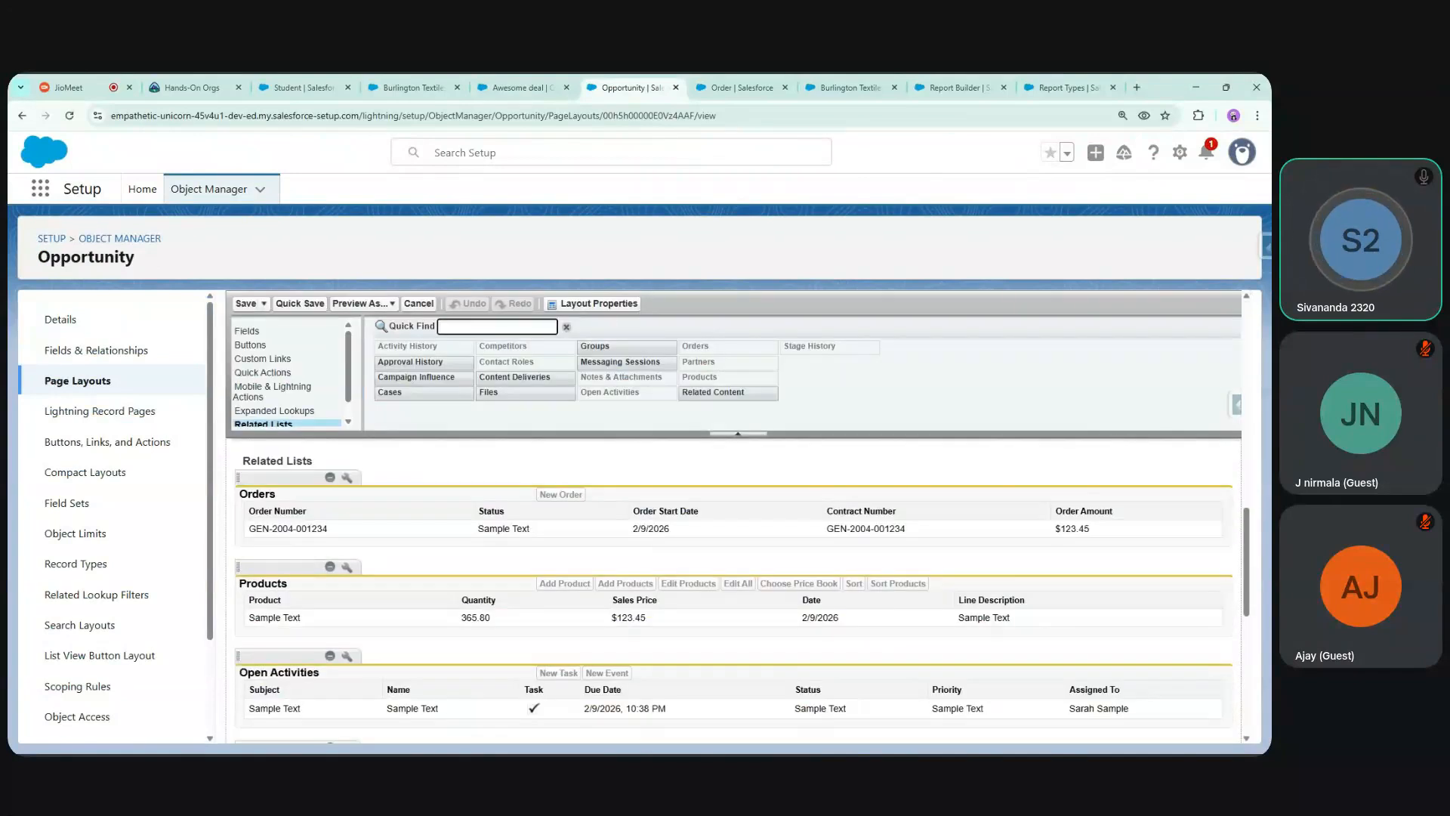
{"action": "type", "text": "orde"}
Search Google for "unabnle to add orders on Opportunity related list" in a new browser tab and read the suggested troubleshooting steps
{"action": "key", "text": "ctrl+t"}
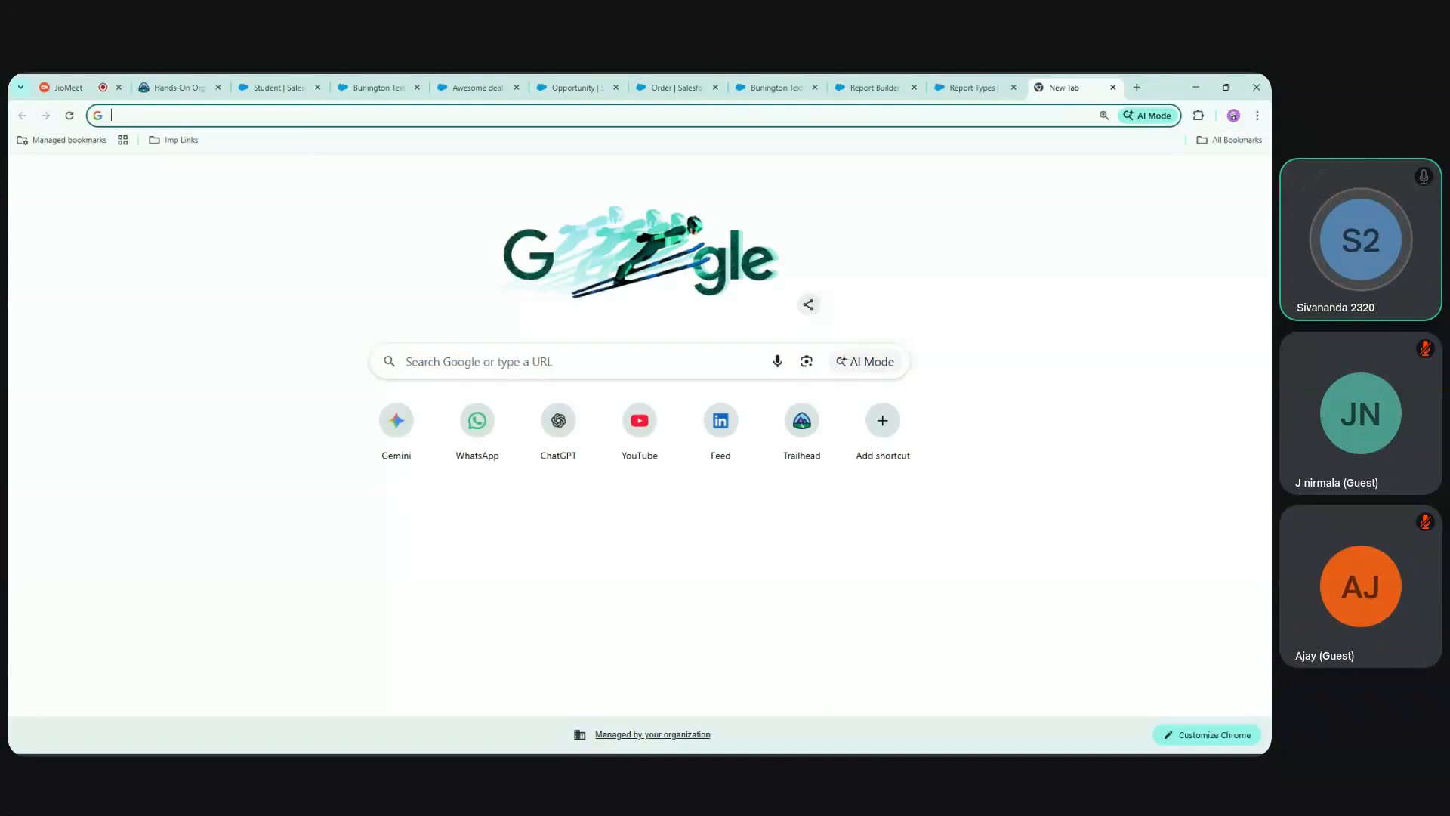
{"action": "type", "text": "unabnle to add orders on Opor"}
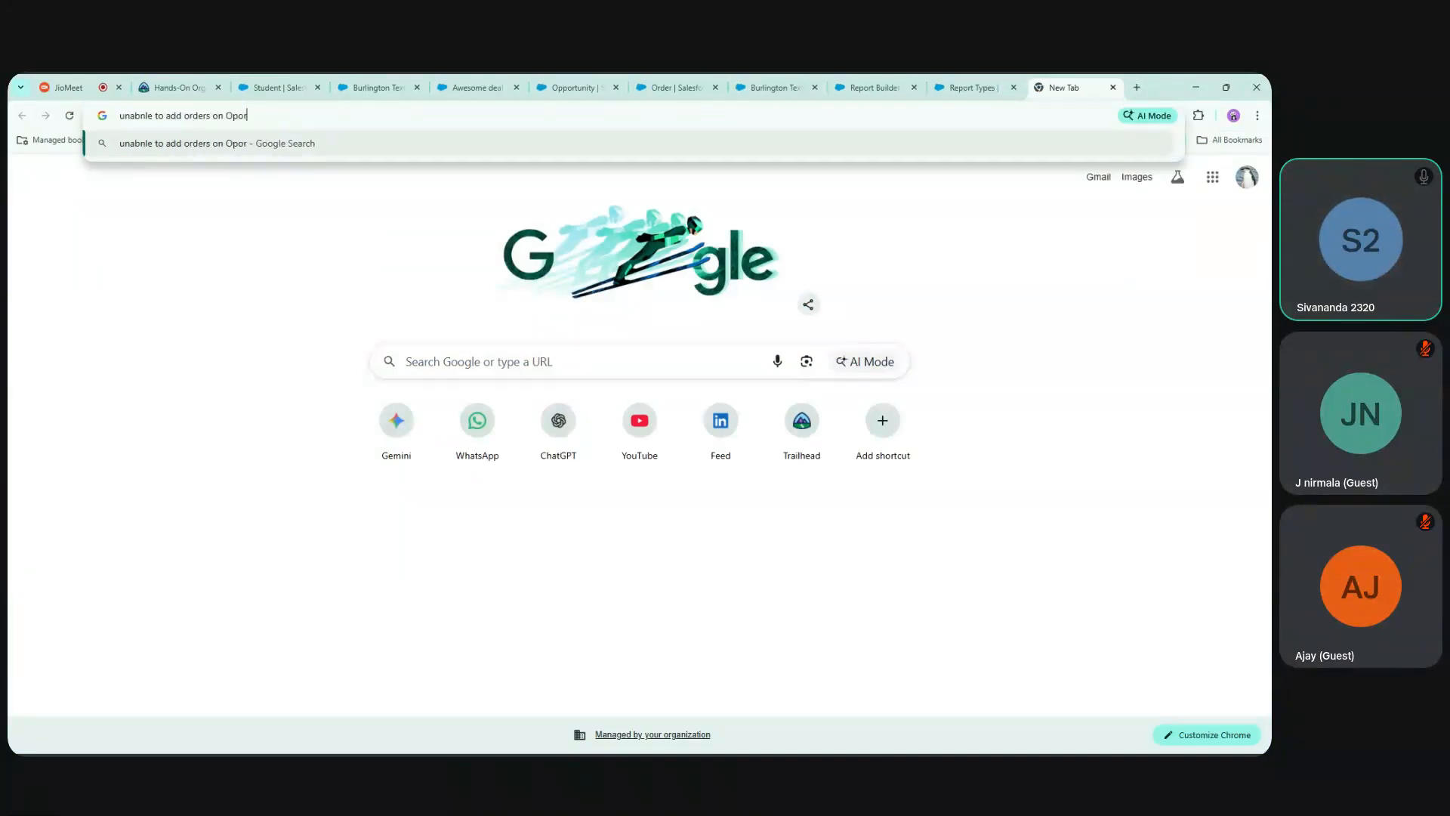
{"action": "key", "text": "BackSpace"}
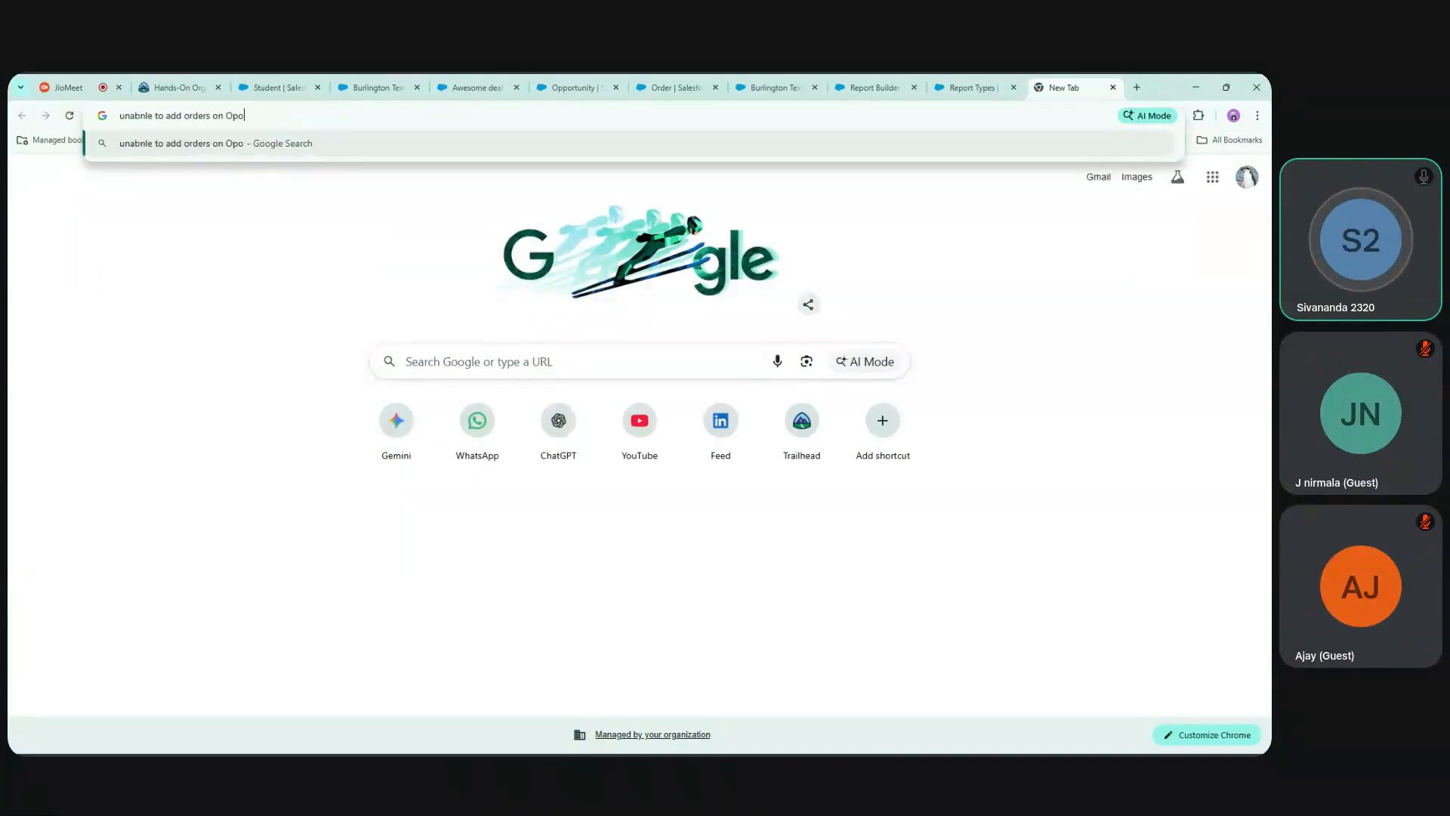
{"action": "type", "text": "ortunity related list"}
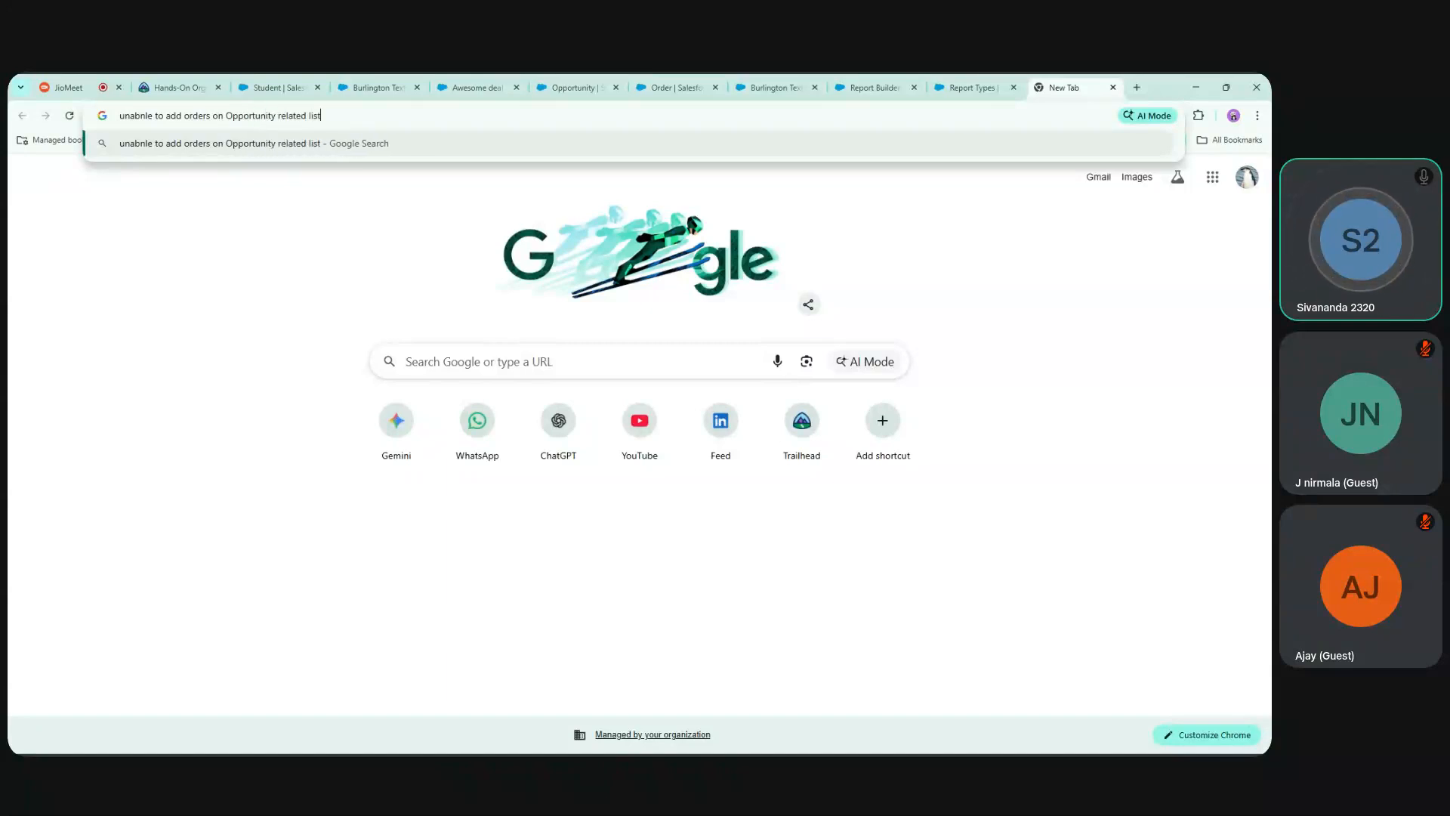
{"action": "key", "text": "Return"}
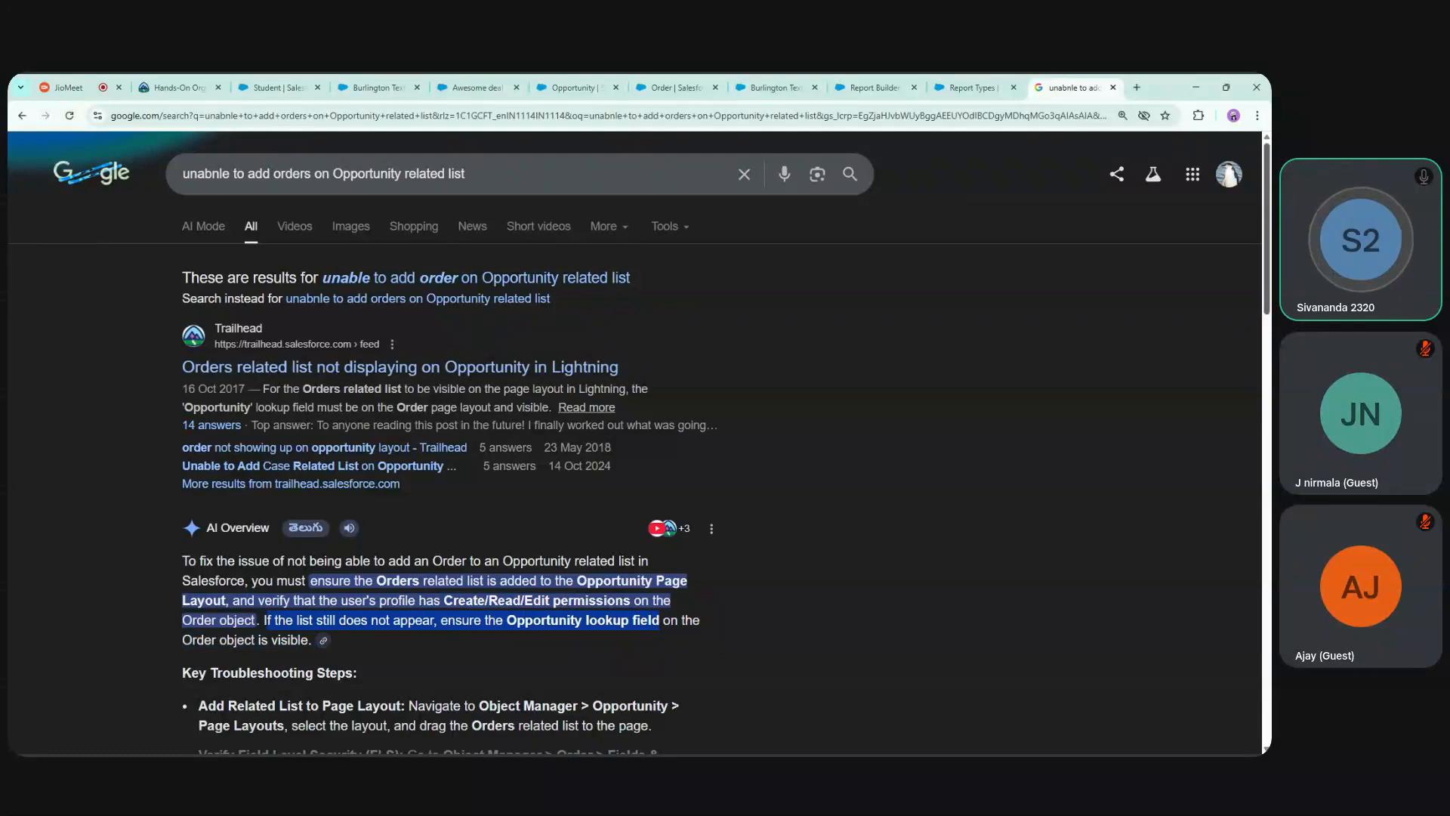
{"action": "scroll", "coordinate": [542, 605], "scroll_direction": "down", "scroll_amount": 2}
{"action": "left_click", "coordinate": [434, 654]}
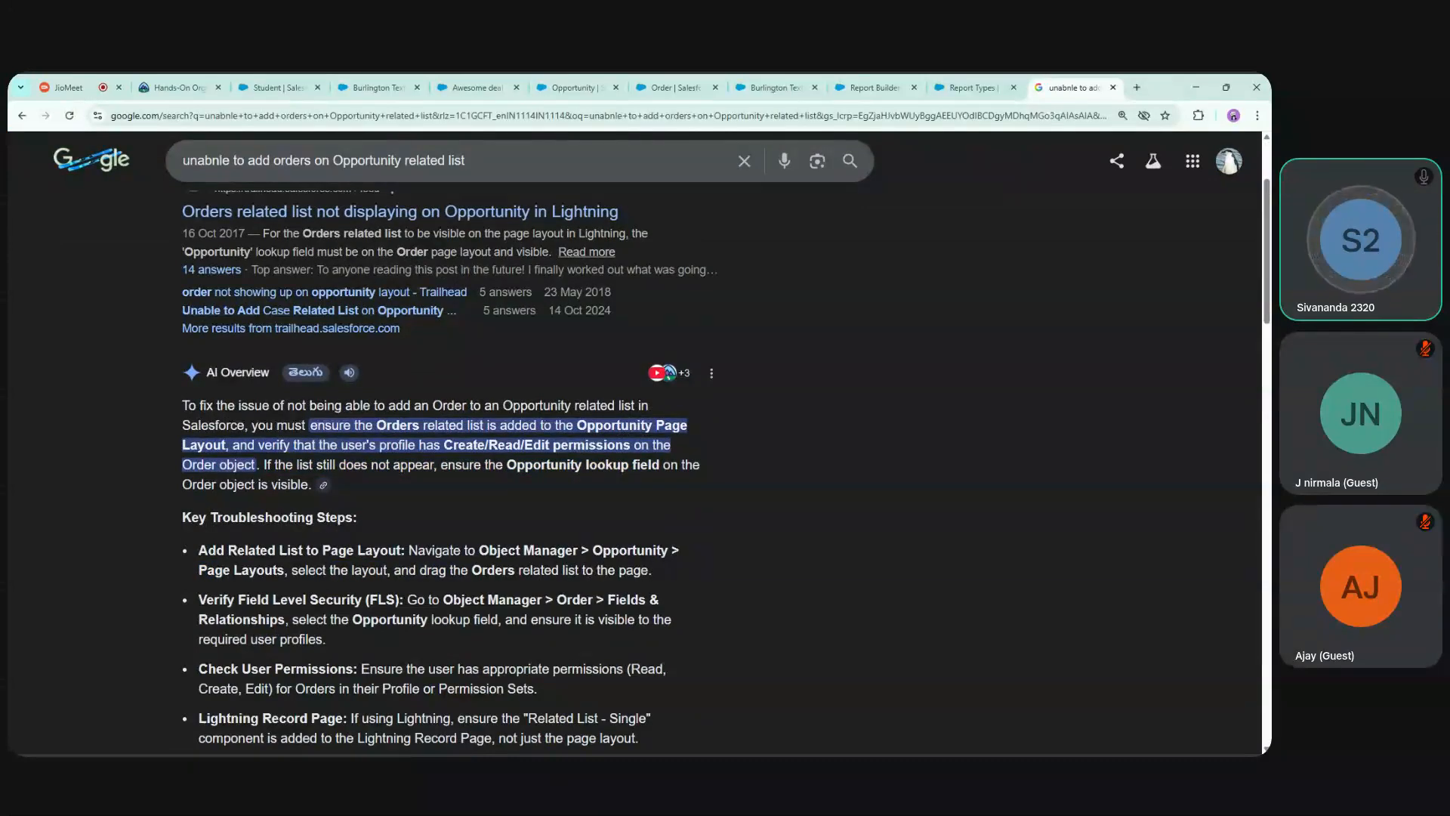
{"action": "left_click_drag", "start_coordinate": [235, 601], "coordinate": [310, 600]}
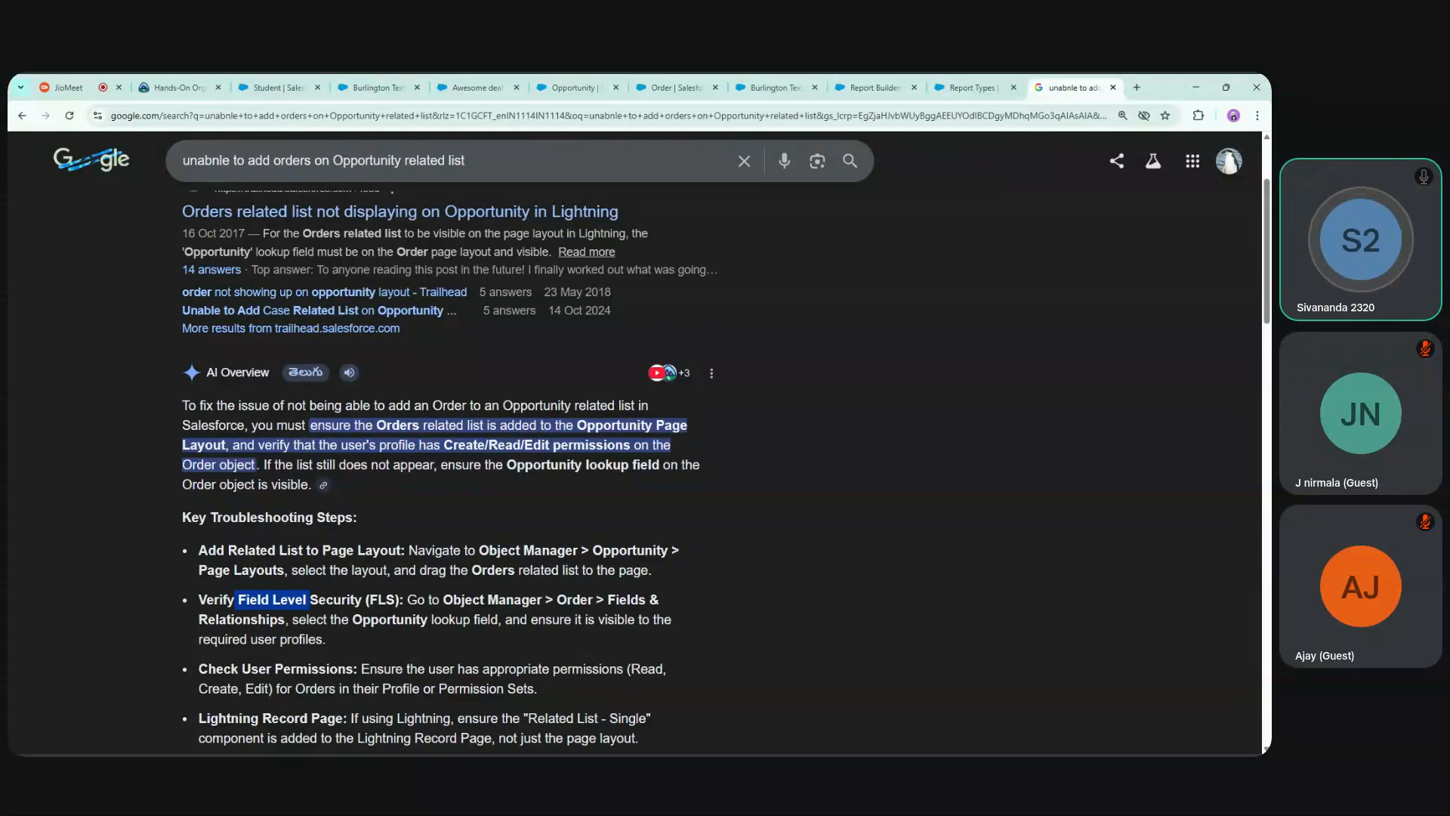
Open the logged-in user's detail page in a new browser tab and go to the assigned System Administrator profile
{"action": "left_click", "coordinate": [574, 88]}
{"action": "left_click", "coordinate": [1243, 153]}
{"action": "left_click", "coordinate": [996, 201]}
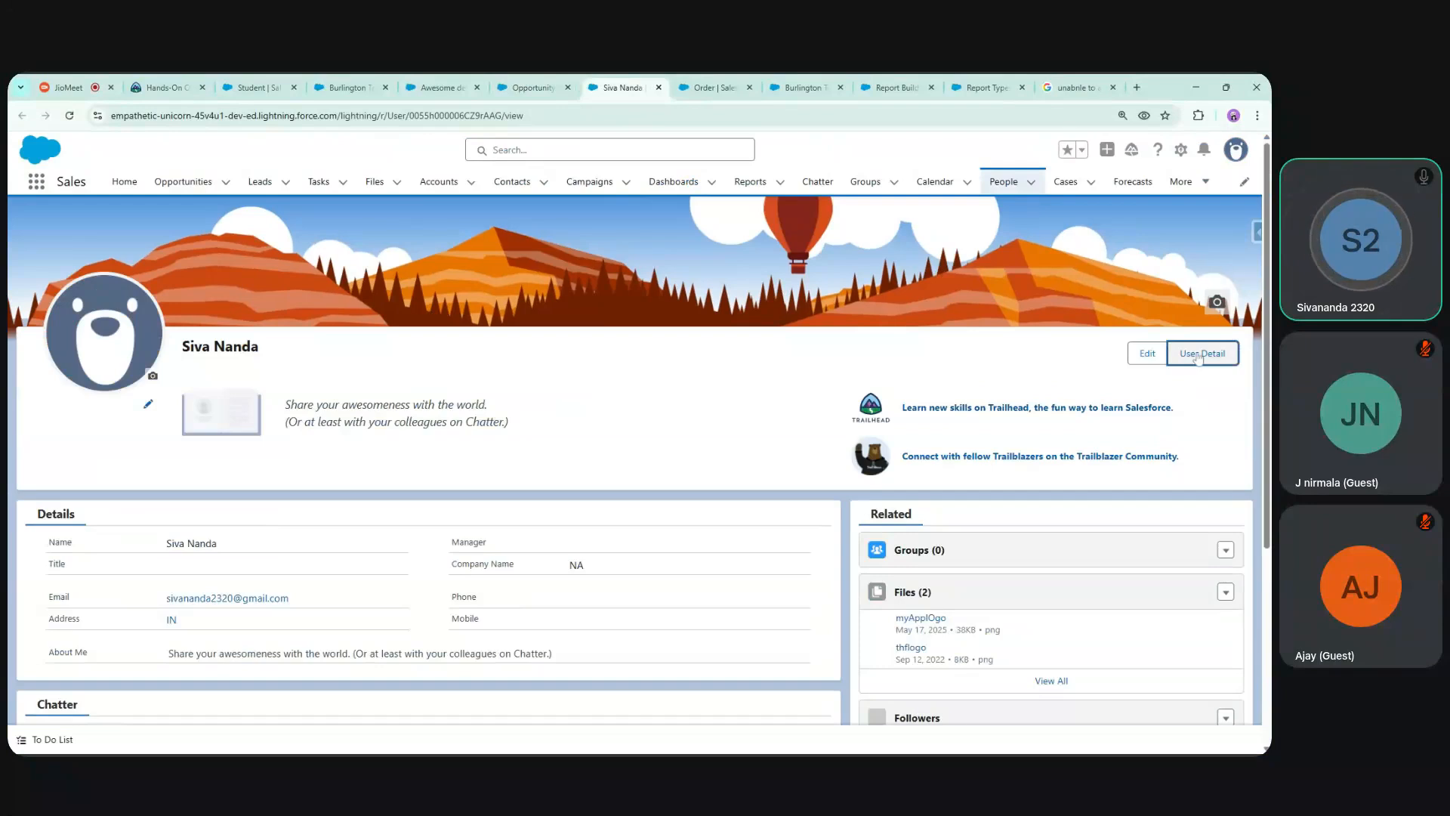
{"action": "left_click", "coordinate": [1199, 358]}
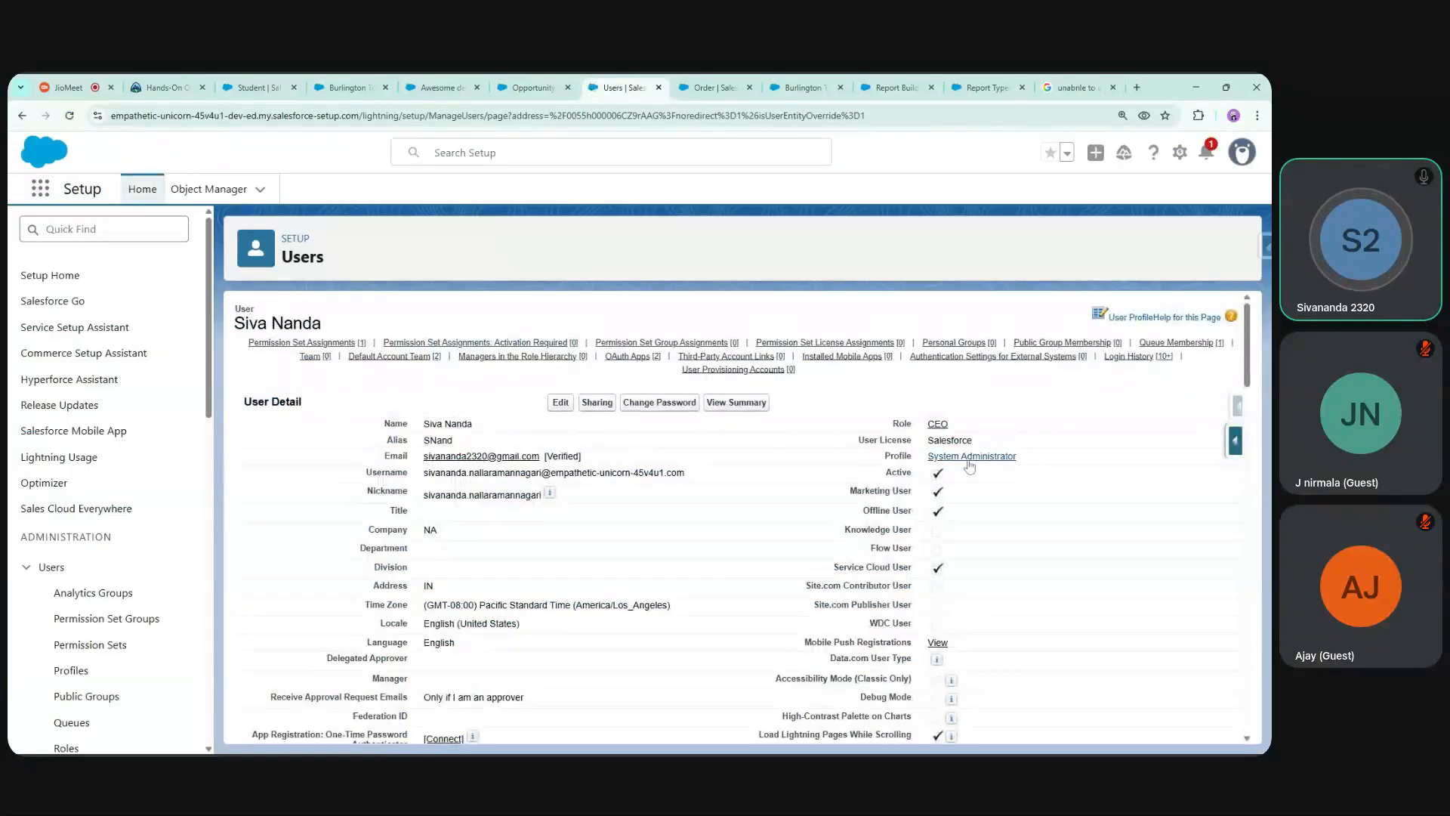
{"action": "left_click", "coordinate": [970, 458]}
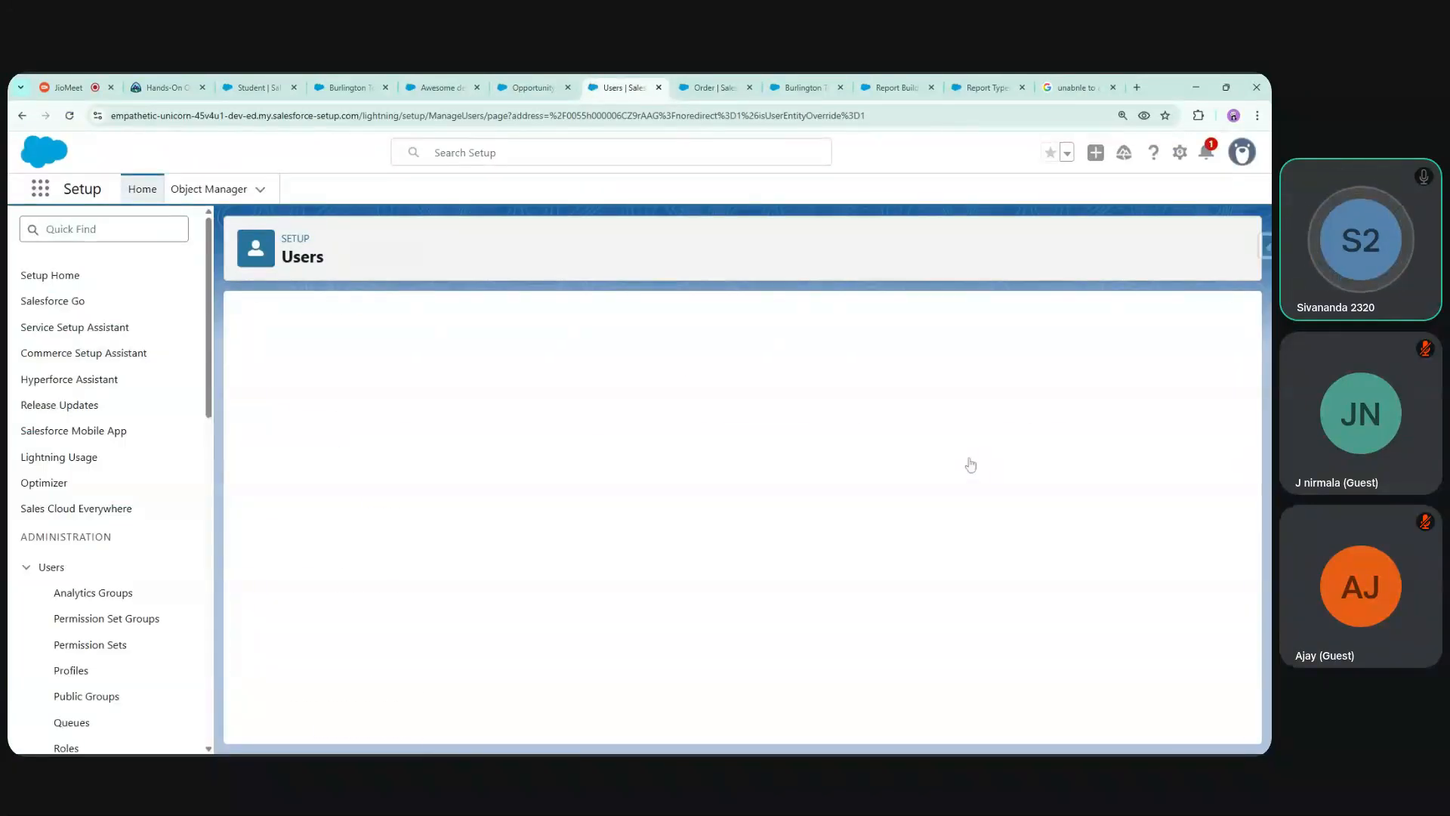
Find each mention of "orders" in the System Administrator profile and check the Orders object permissions
{"action": "key", "text": "ctrl+f"}
{"action": "type", "text": "orders"}
{"action": "key", "text": "Return"}
{"action": "key", "text": "Return"}
{"action": "key", "text": "Return"}
{"action": "key", "text": "Return"}
{"action": "key", "text": "Return"}
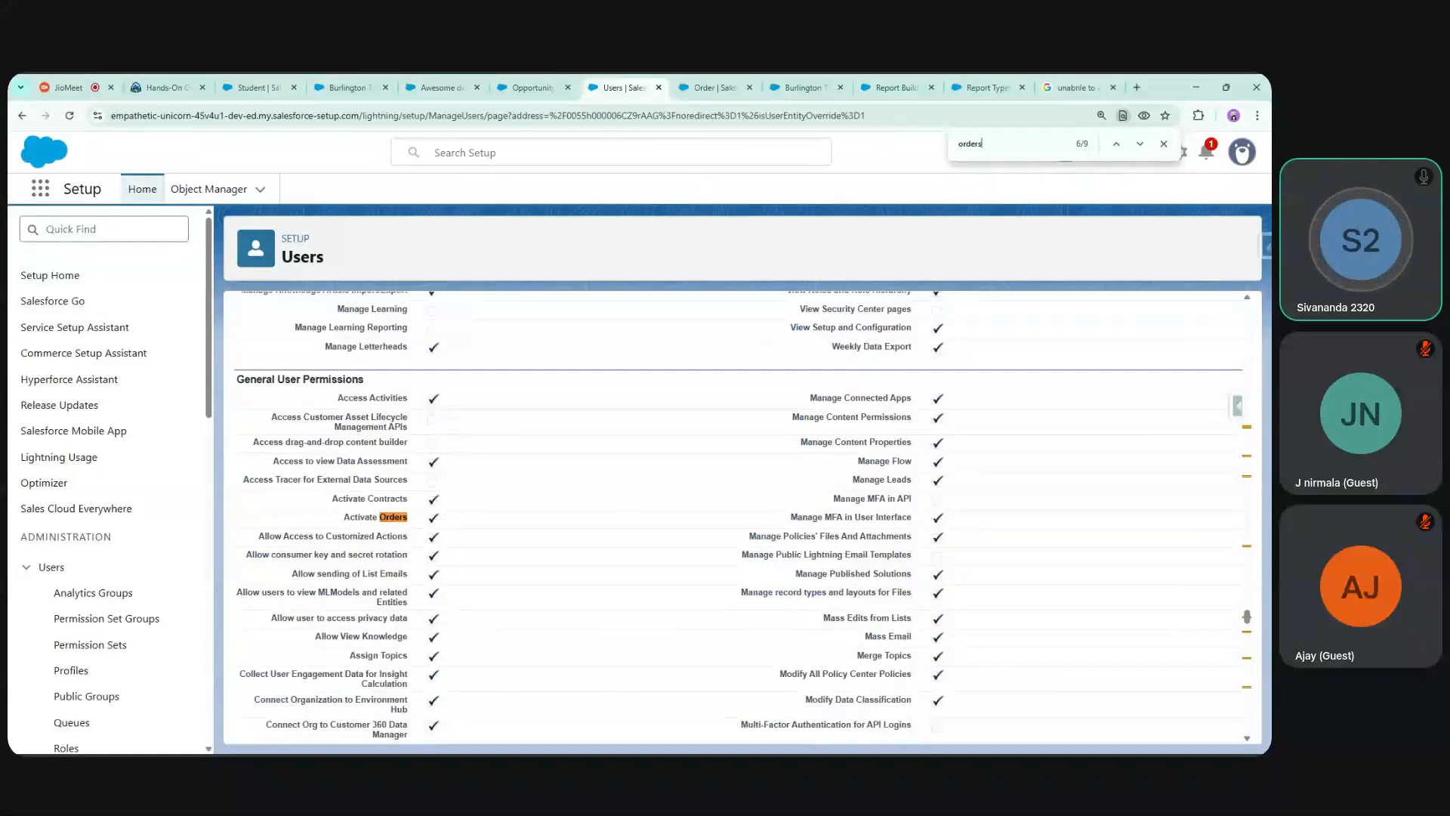
{"action": "key", "text": "Return"}
{"action": "key", "text": "Return"}
{"action": "scroll", "coordinate": [763, 577], "scroll_direction": "down", "scroll_amount": 1}
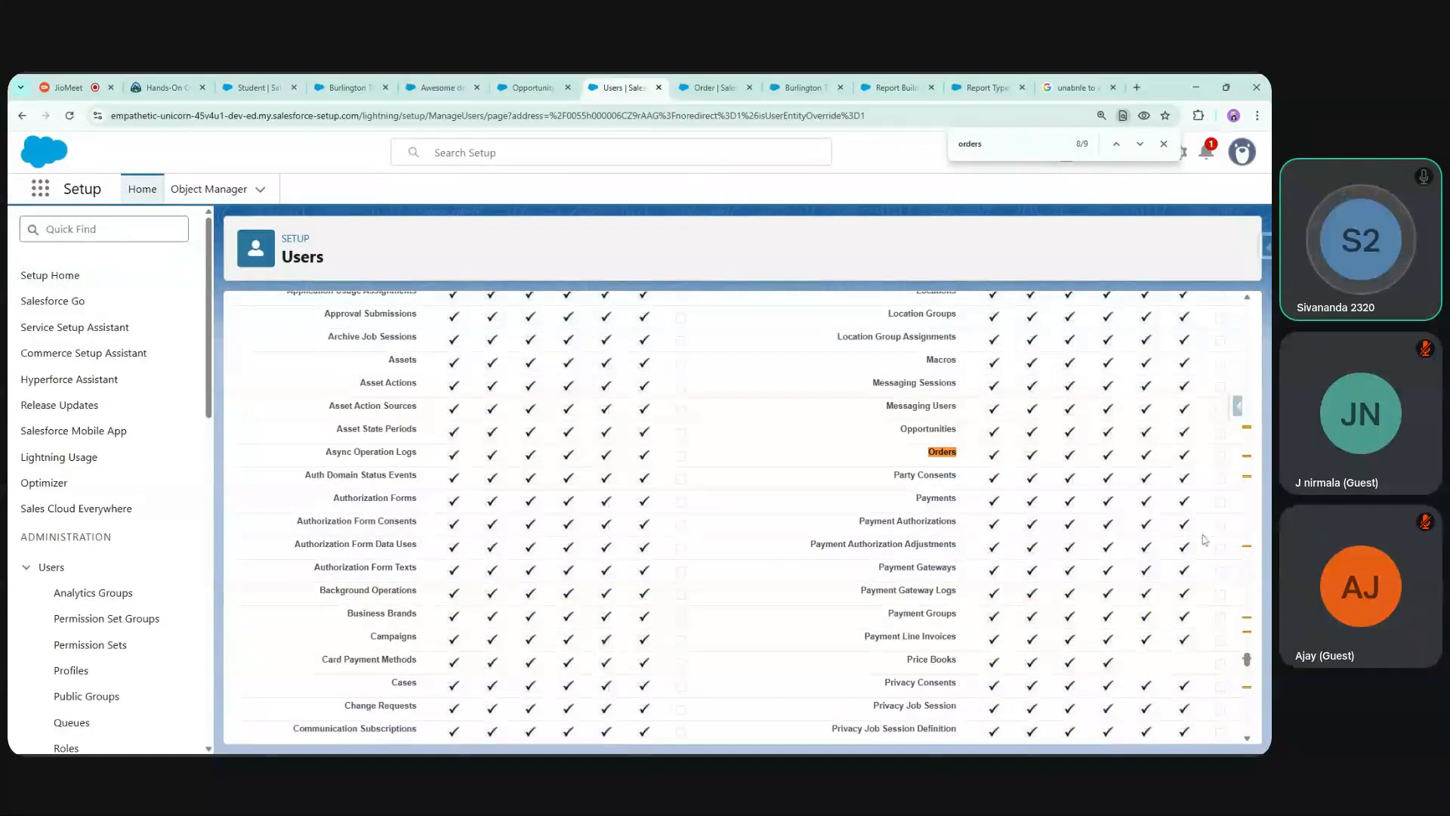
{"action": "key", "text": "Return"}
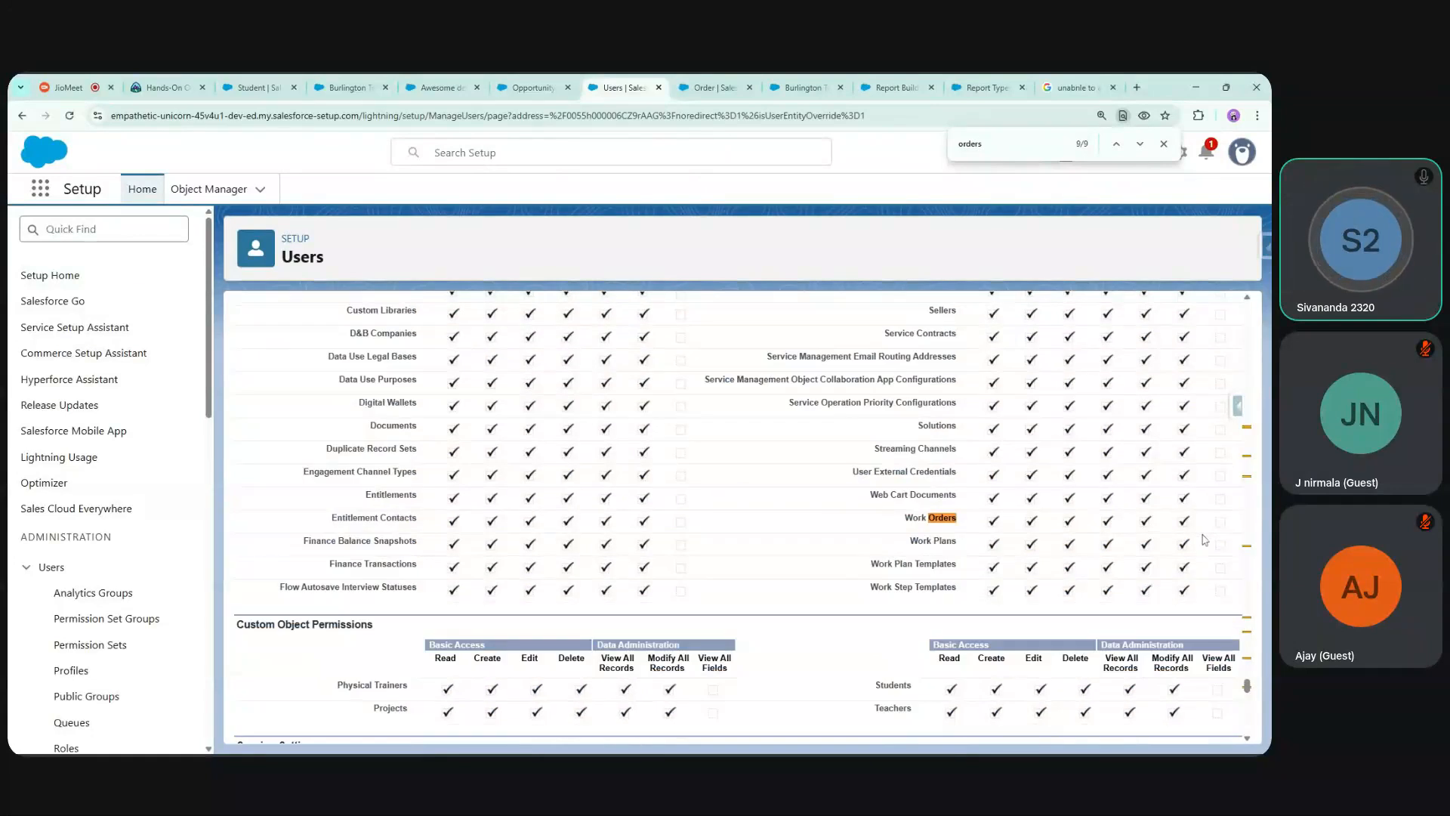
{"action": "key", "text": "shift+Return"}
{"action": "key", "text": "shift+Return"}
{"action": "key", "text": "shift+Return"}
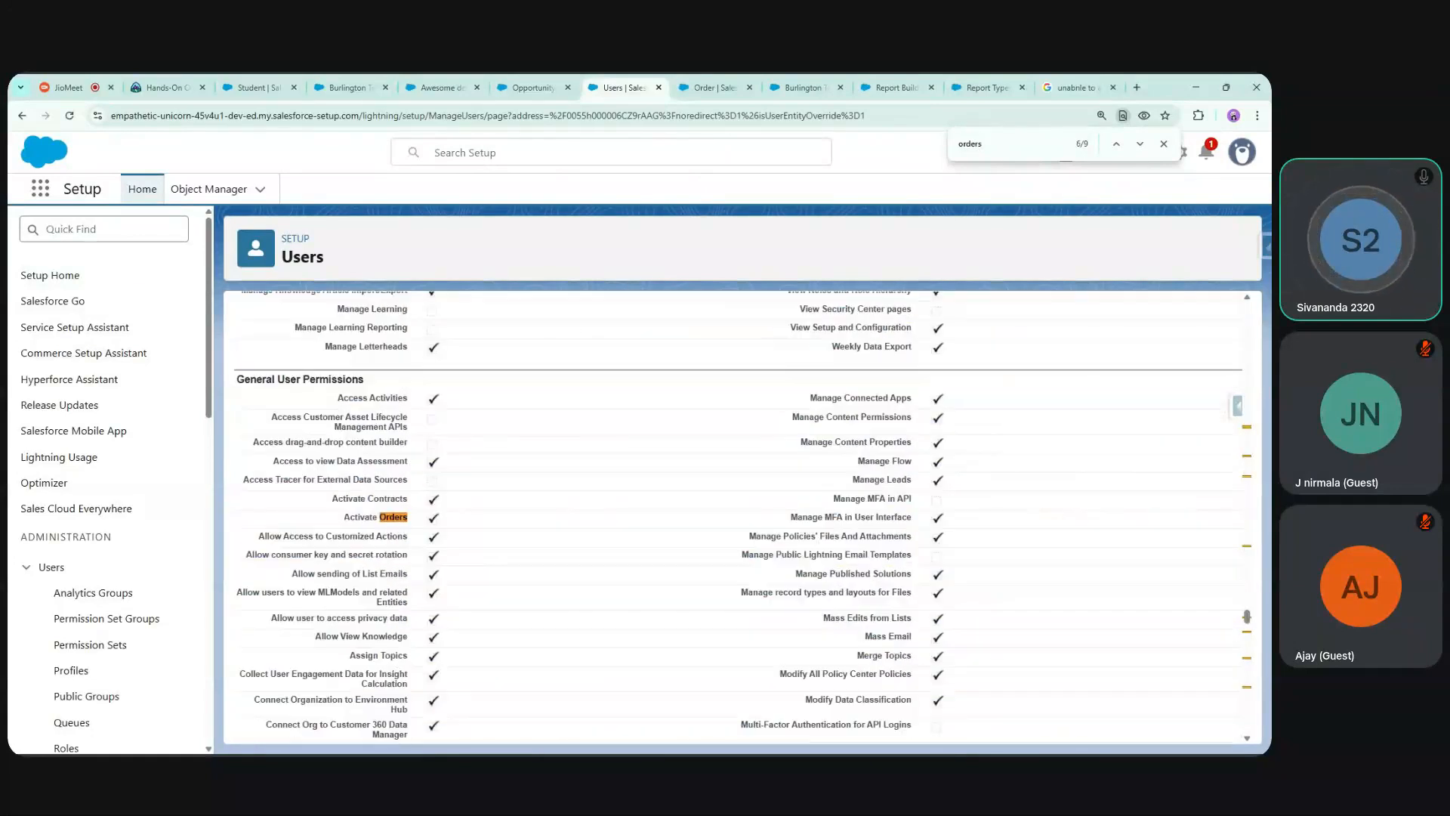
Locate the profile's Field-Level Security section, open the Order object's field permissions, and find the Opportunity field
{"action": "key", "text": "ctrl+f"}
{"action": "type", "text": "field le"}
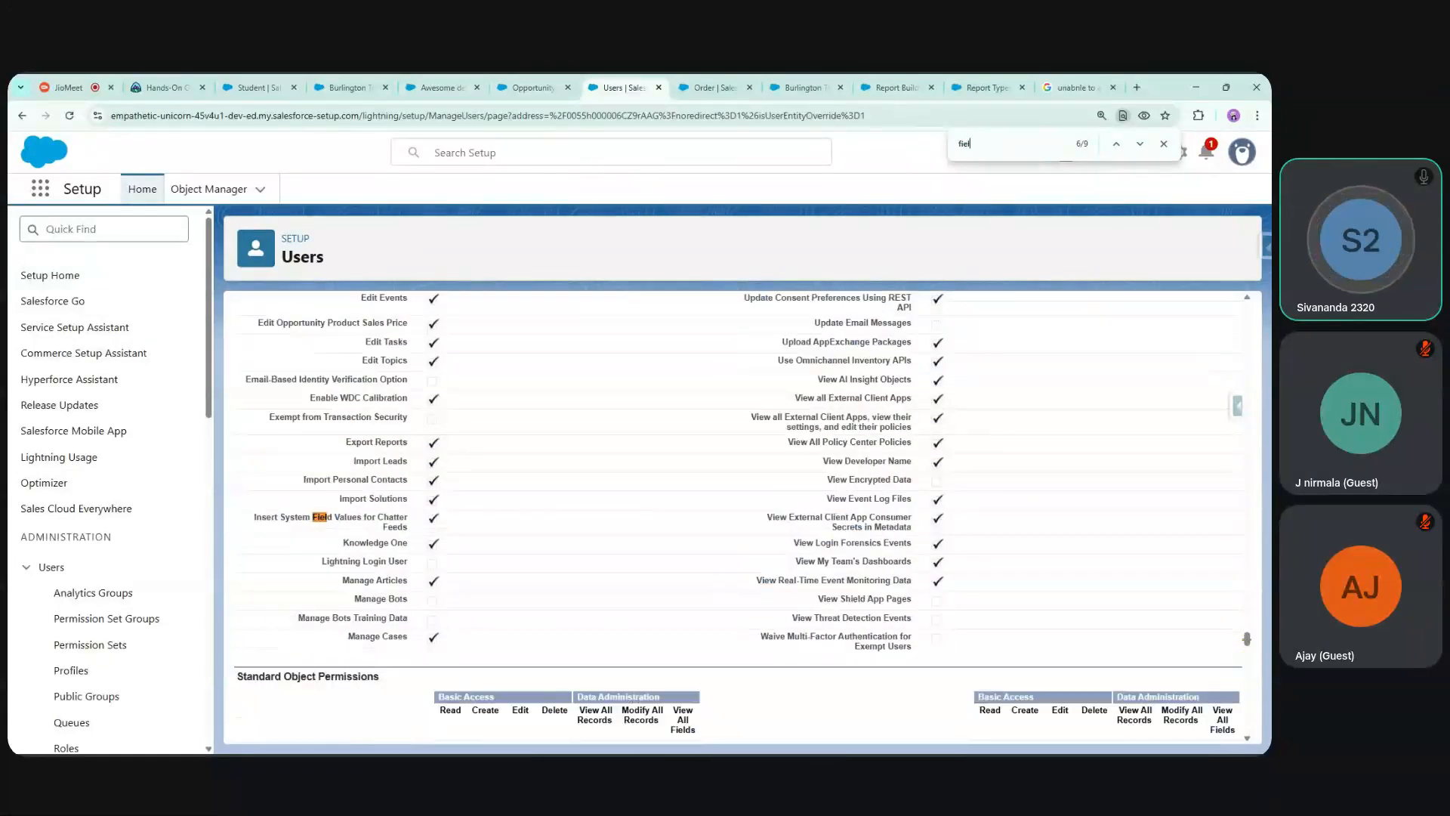
{"action": "key", "text": "BackSpace"}
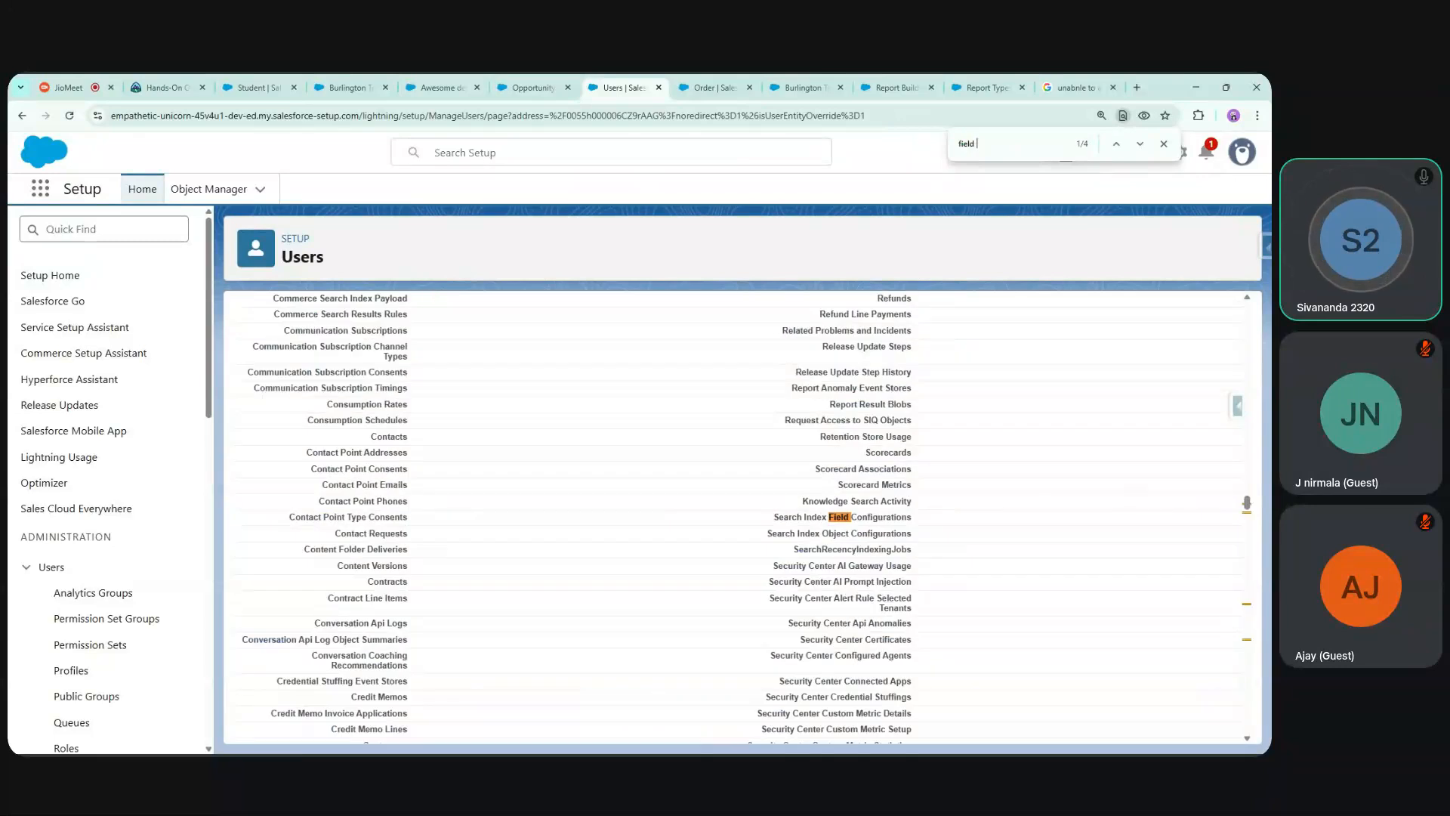
{"action": "type", "text": "-leve"}
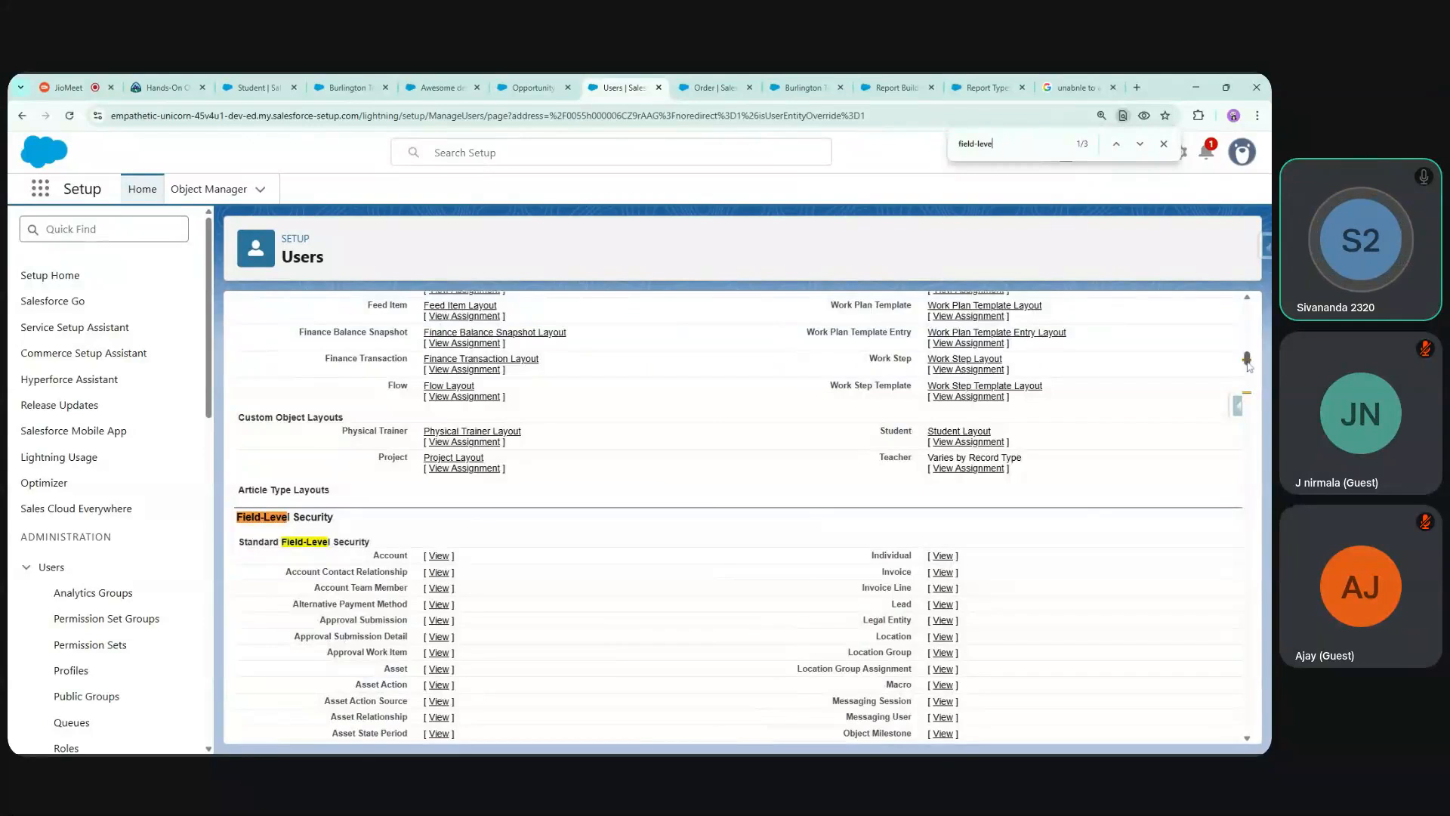
{"action": "left_click_drag", "start_coordinate": [1247, 363], "coordinate": [1250, 372]}
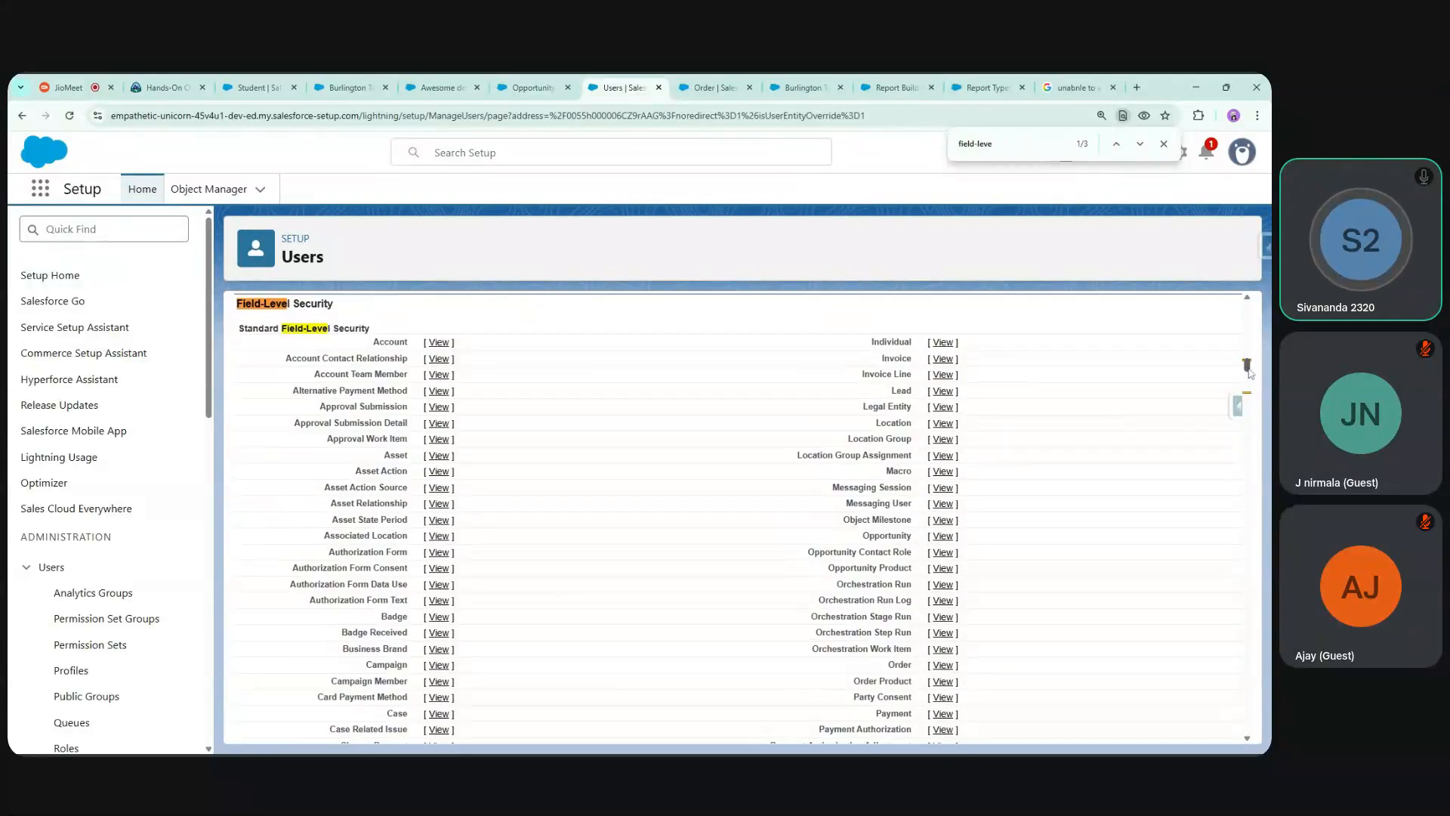
{"action": "left_click", "coordinate": [944, 667]}
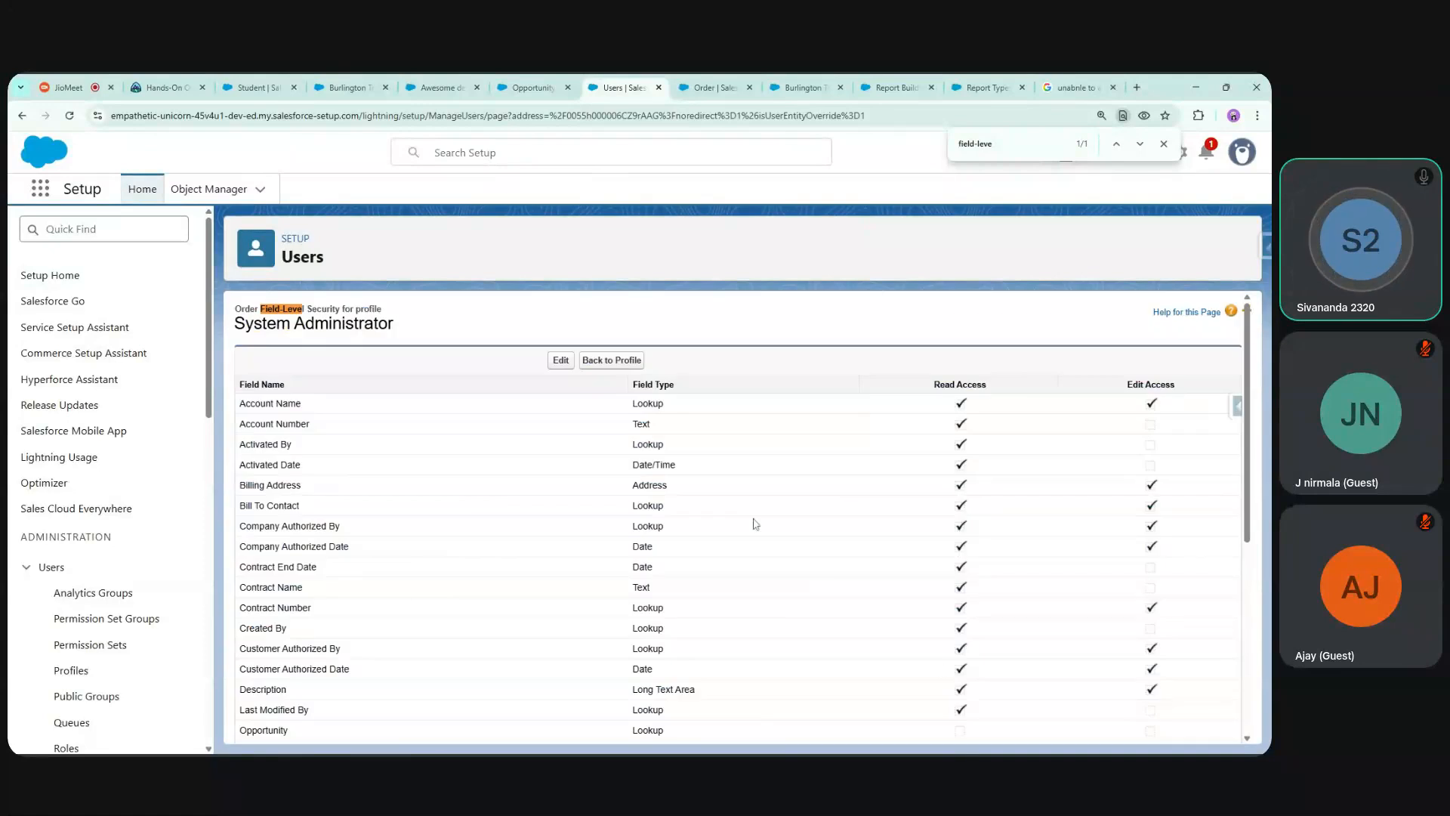
{"action": "type", "text": "opportunity"}
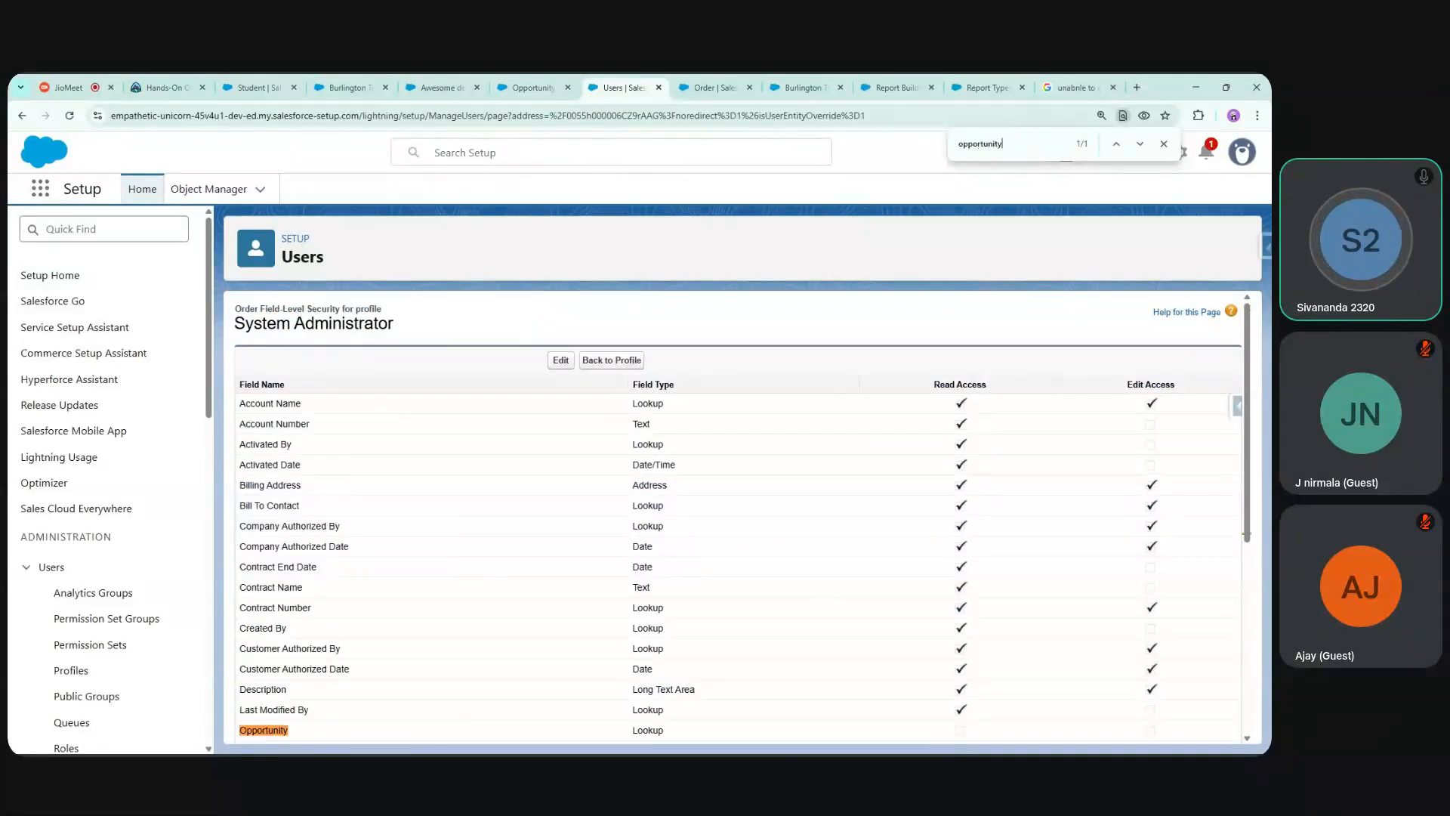
Grant the System Administrator profile read and edit access to the Order object's Opportunity field and save the field-level security
{"action": "scroll", "coordinate": [1213, 587], "scroll_direction": "down", "scroll_amount": 2}
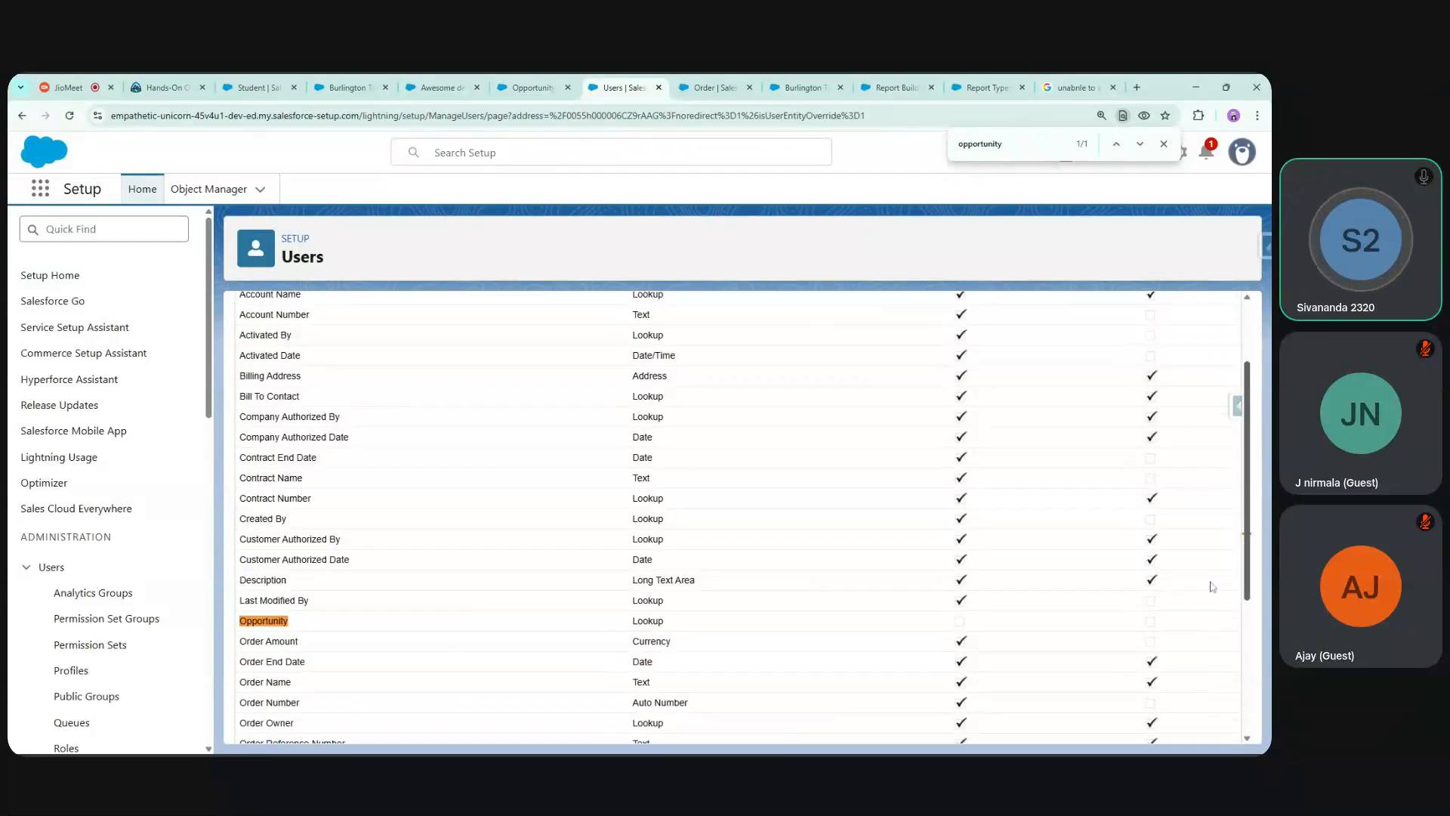
{"action": "scroll", "coordinate": [565, 423], "scroll_direction": "up", "scroll_amount": 5}
{"action": "left_click", "coordinate": [562, 358]}
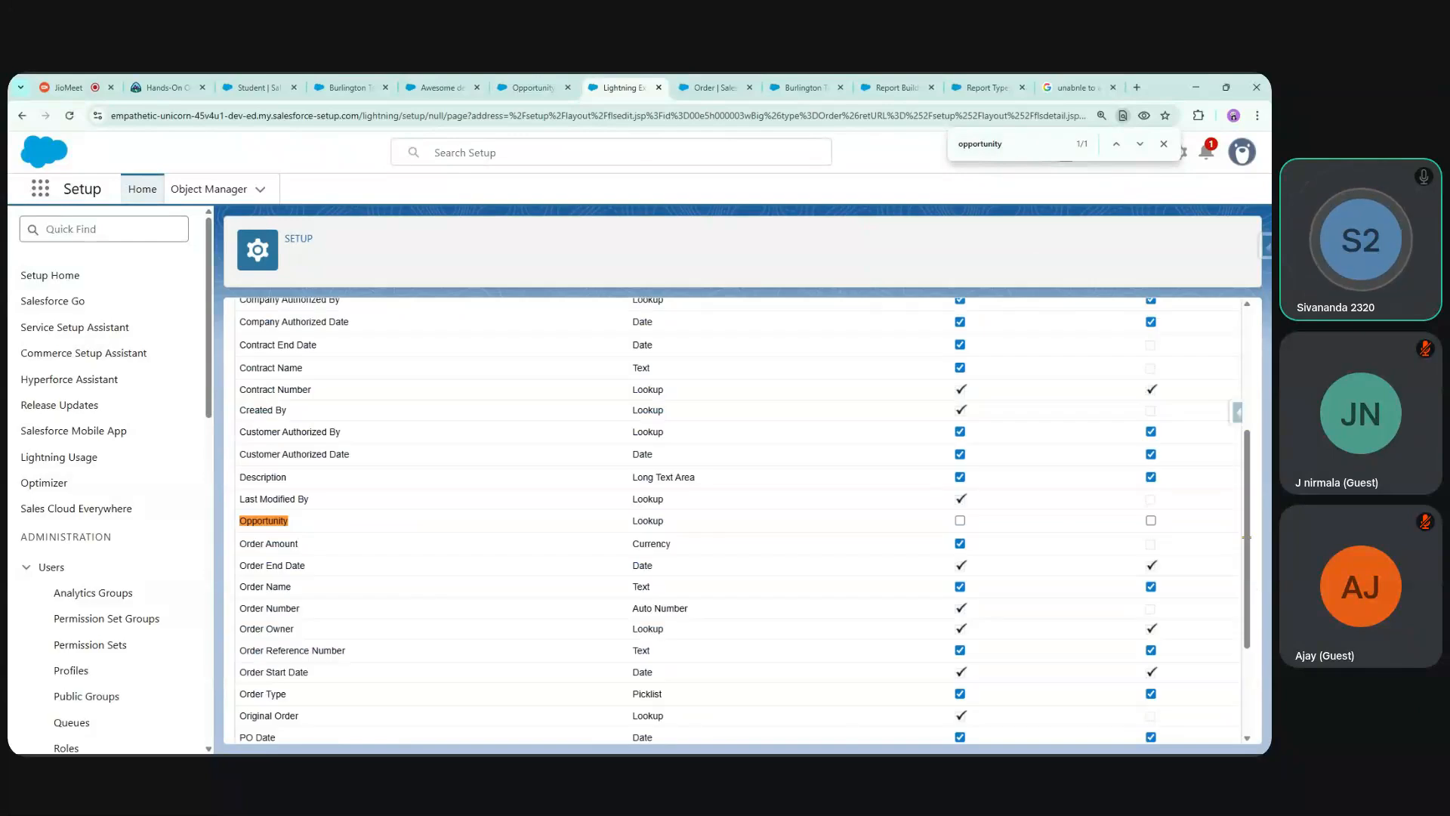
{"action": "left_click", "coordinate": [960, 520]}
{"action": "left_click", "coordinate": [1151, 521]}
{"action": "scroll", "coordinate": [1249, 557], "scroll_direction": "up", "scroll_amount": 4}
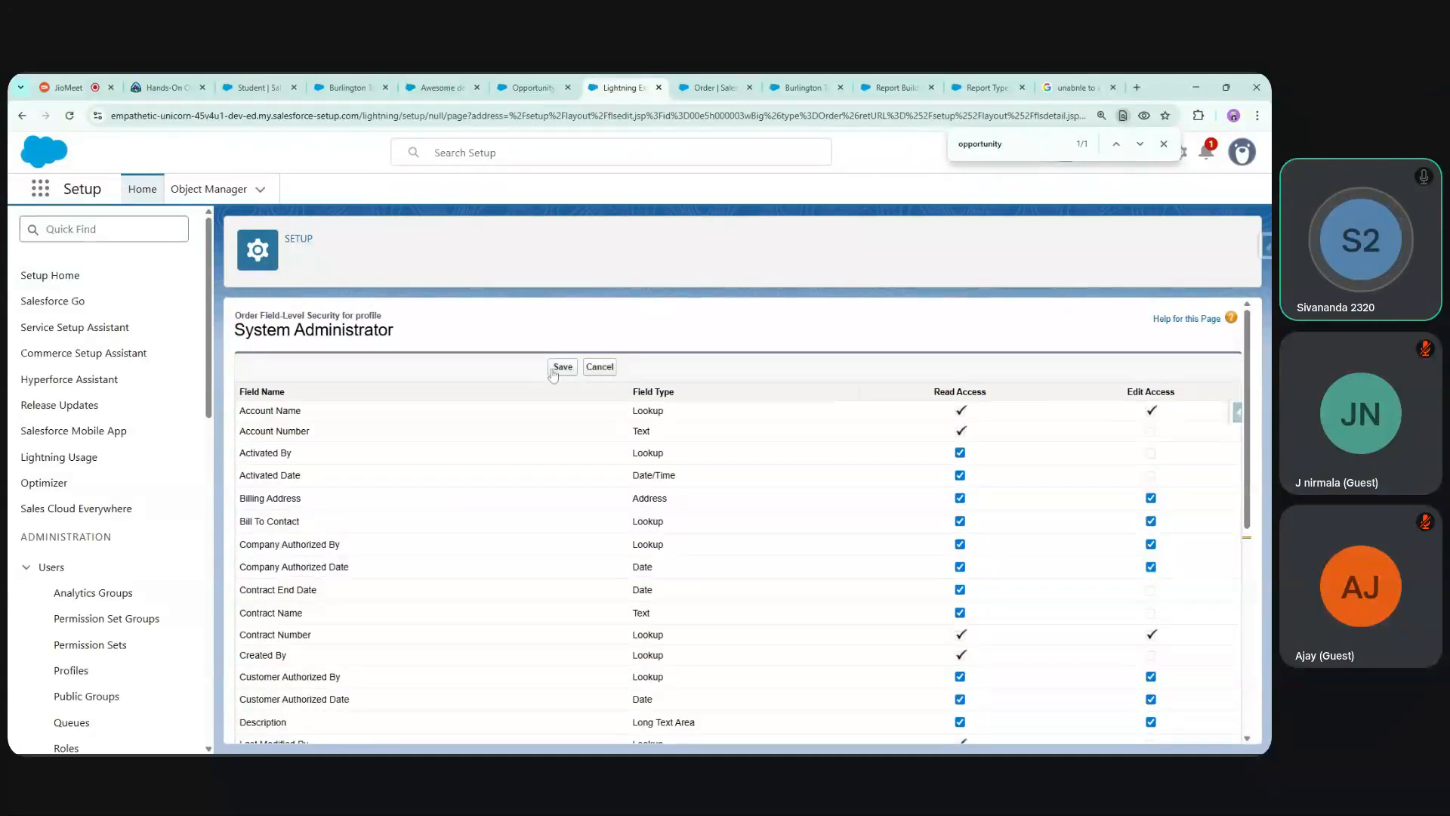
{"action": "left_click", "coordinate": [562, 367]}
Go from the Awesome deal opportunity to the Orders list and open the existing Burlington Textiles order to check its Opportunity field
{"action": "left_click", "coordinate": [529, 87]}
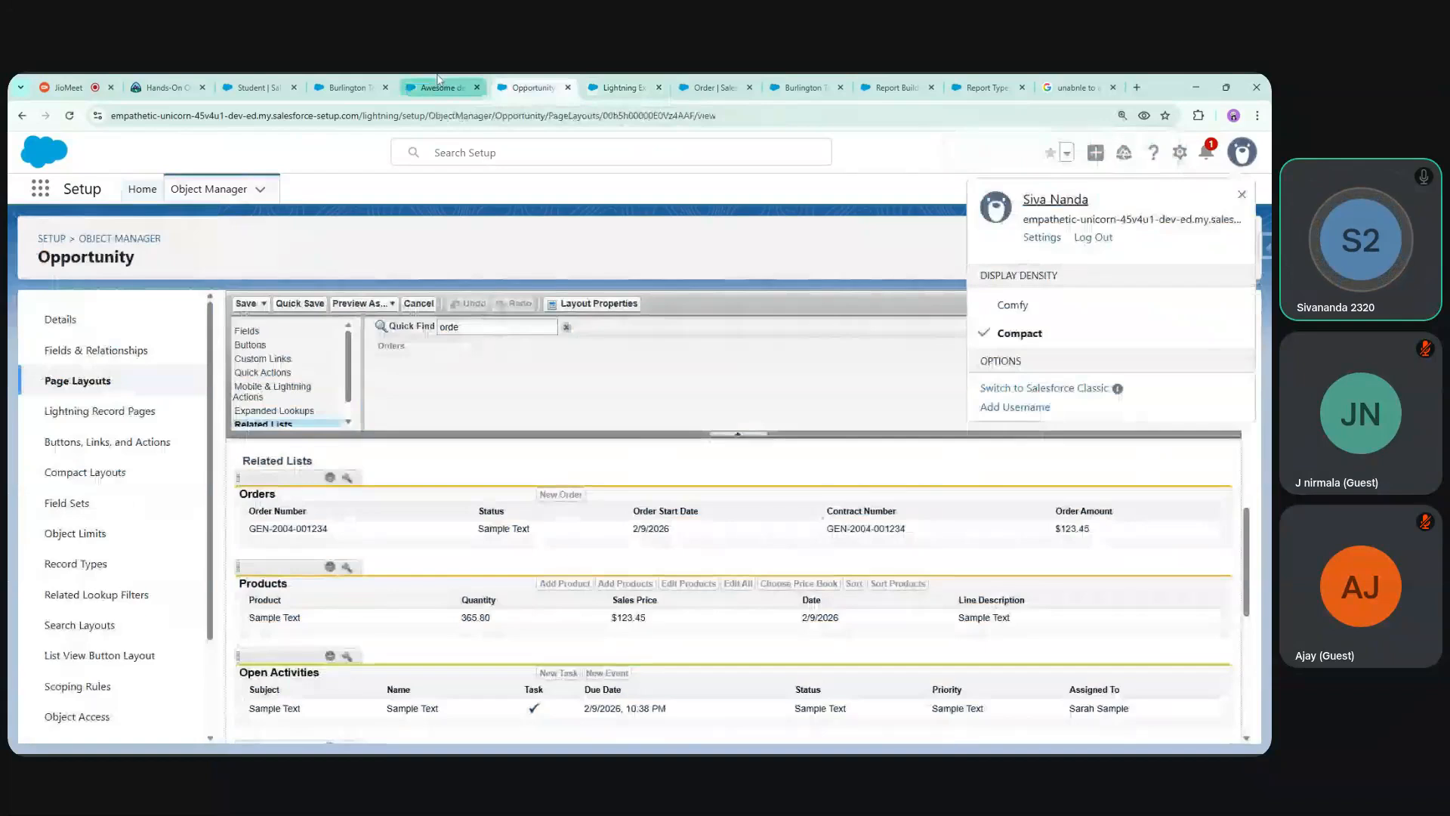
{"action": "left_click", "coordinate": [442, 87]}
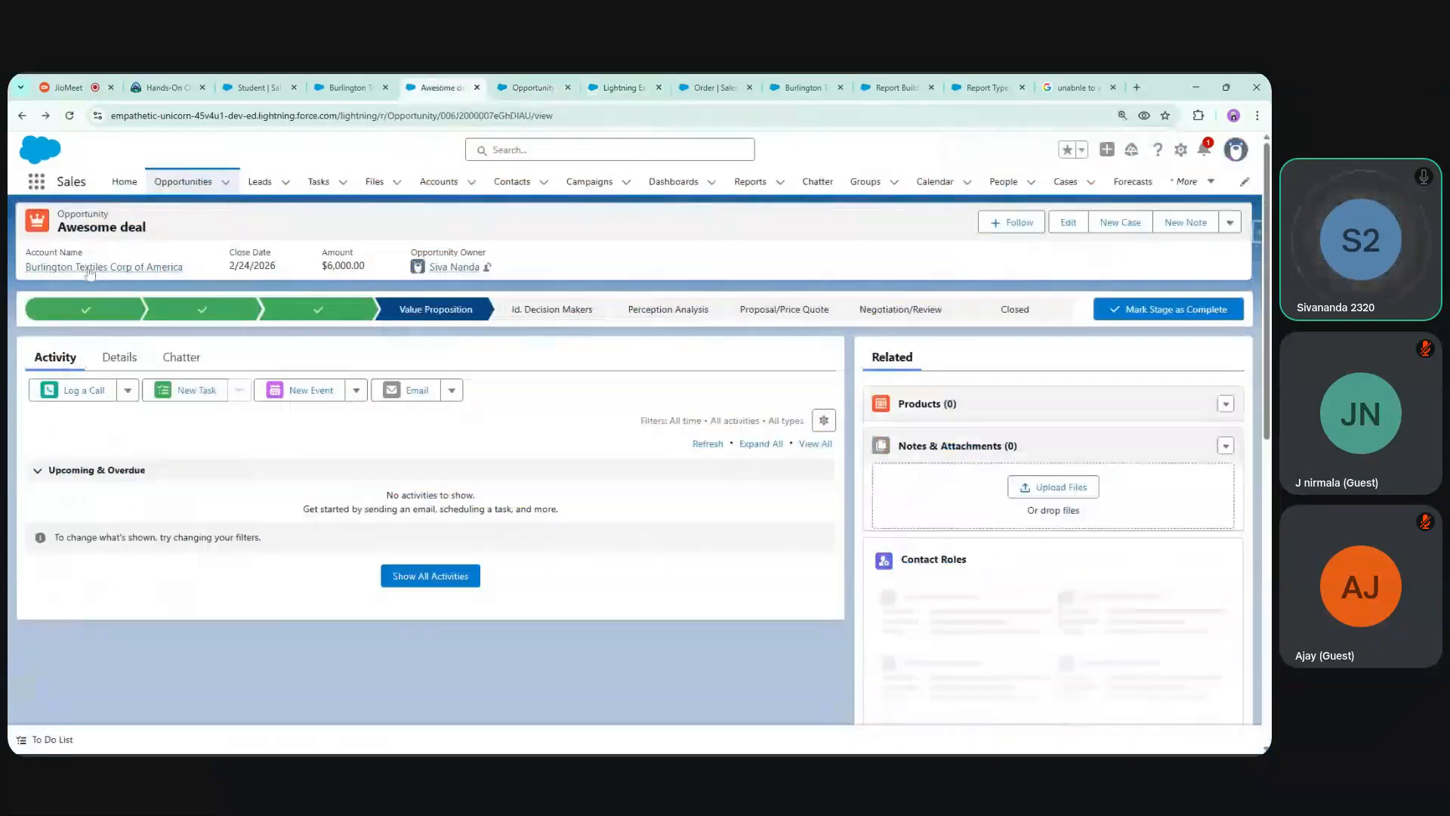
{"action": "left_click", "coordinate": [37, 184]}
{"action": "type", "text": "order"}
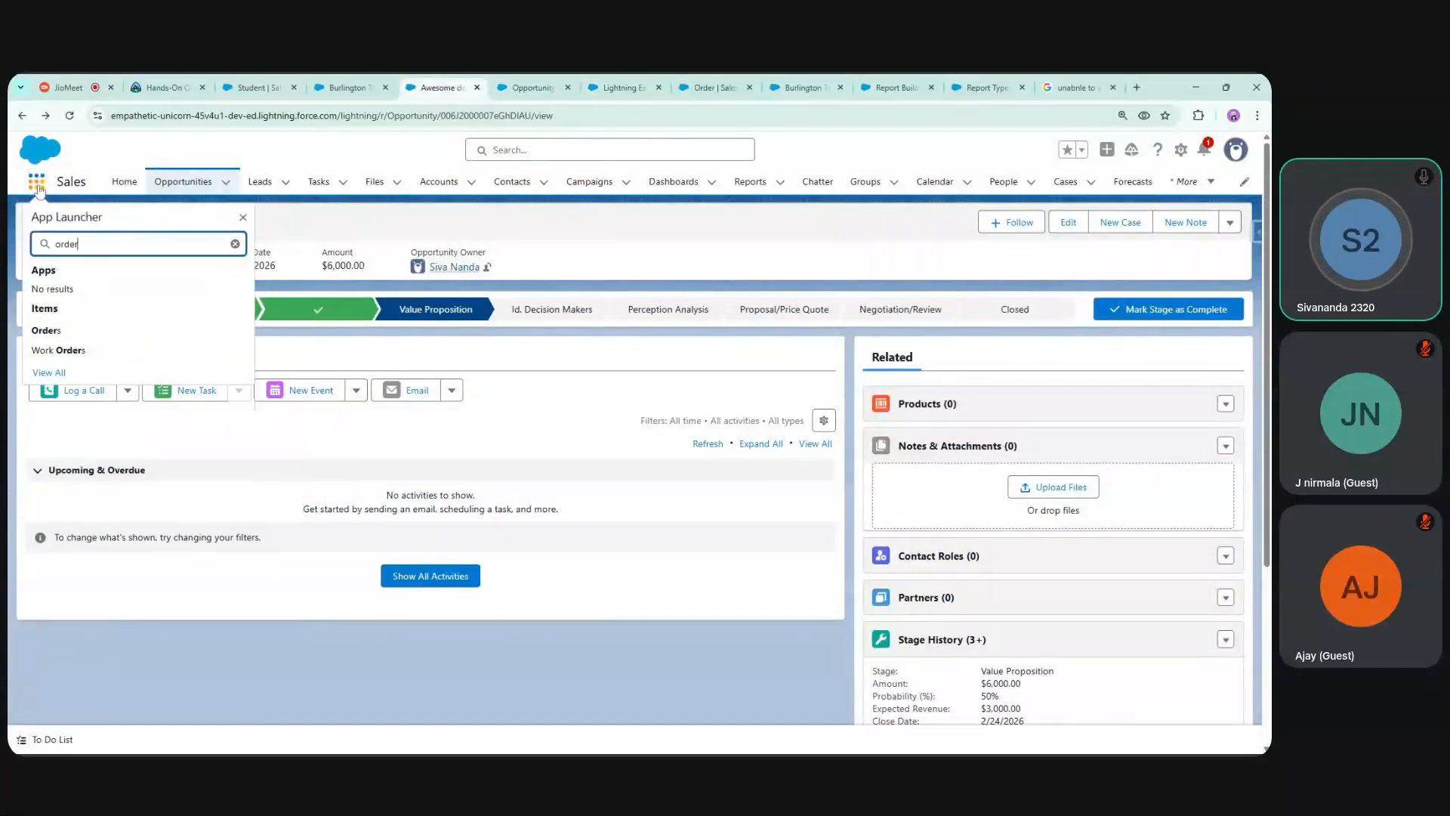
{"action": "left_click", "coordinate": [77, 332]}
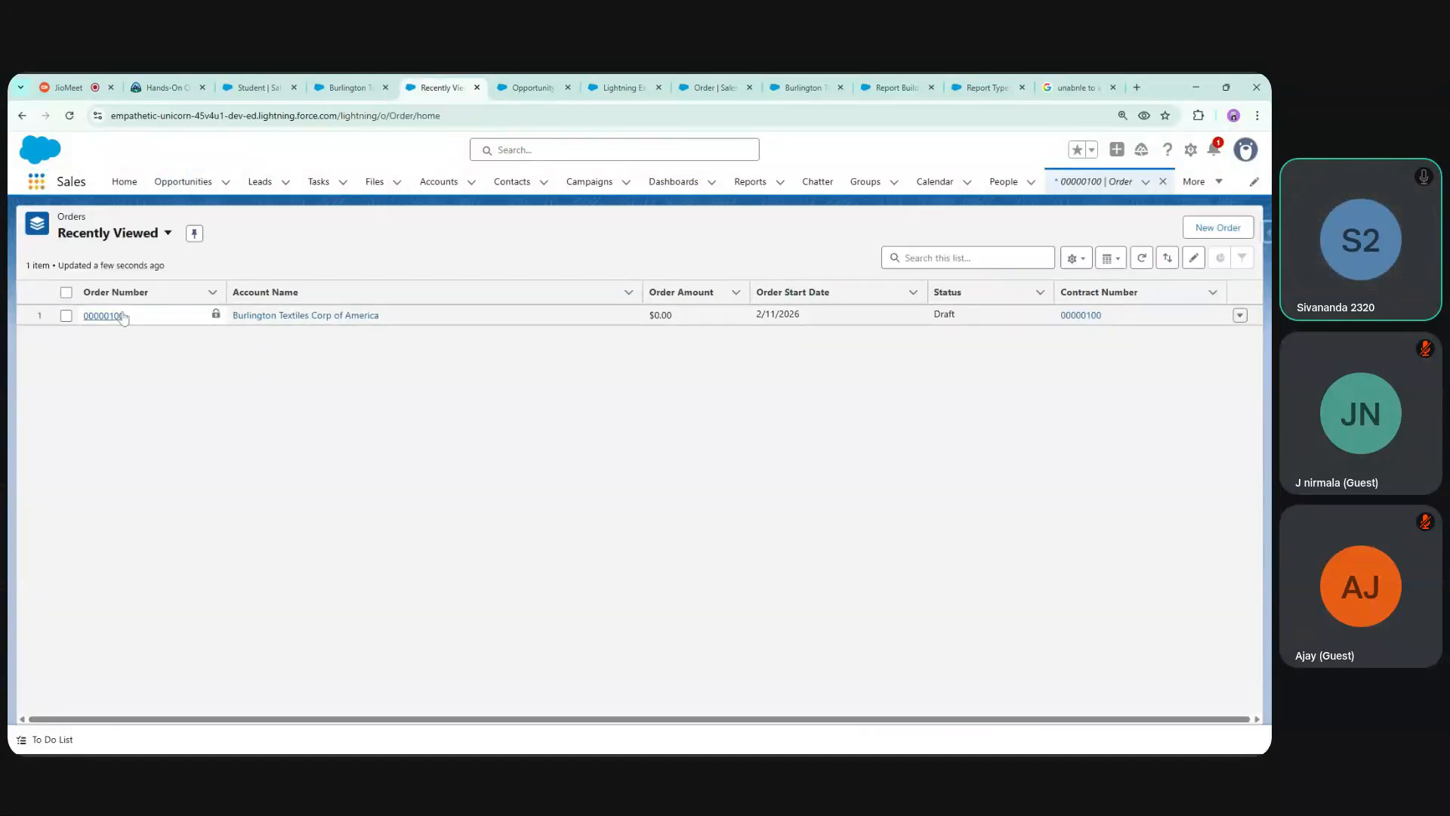
{"action": "left_click", "coordinate": [124, 318]}
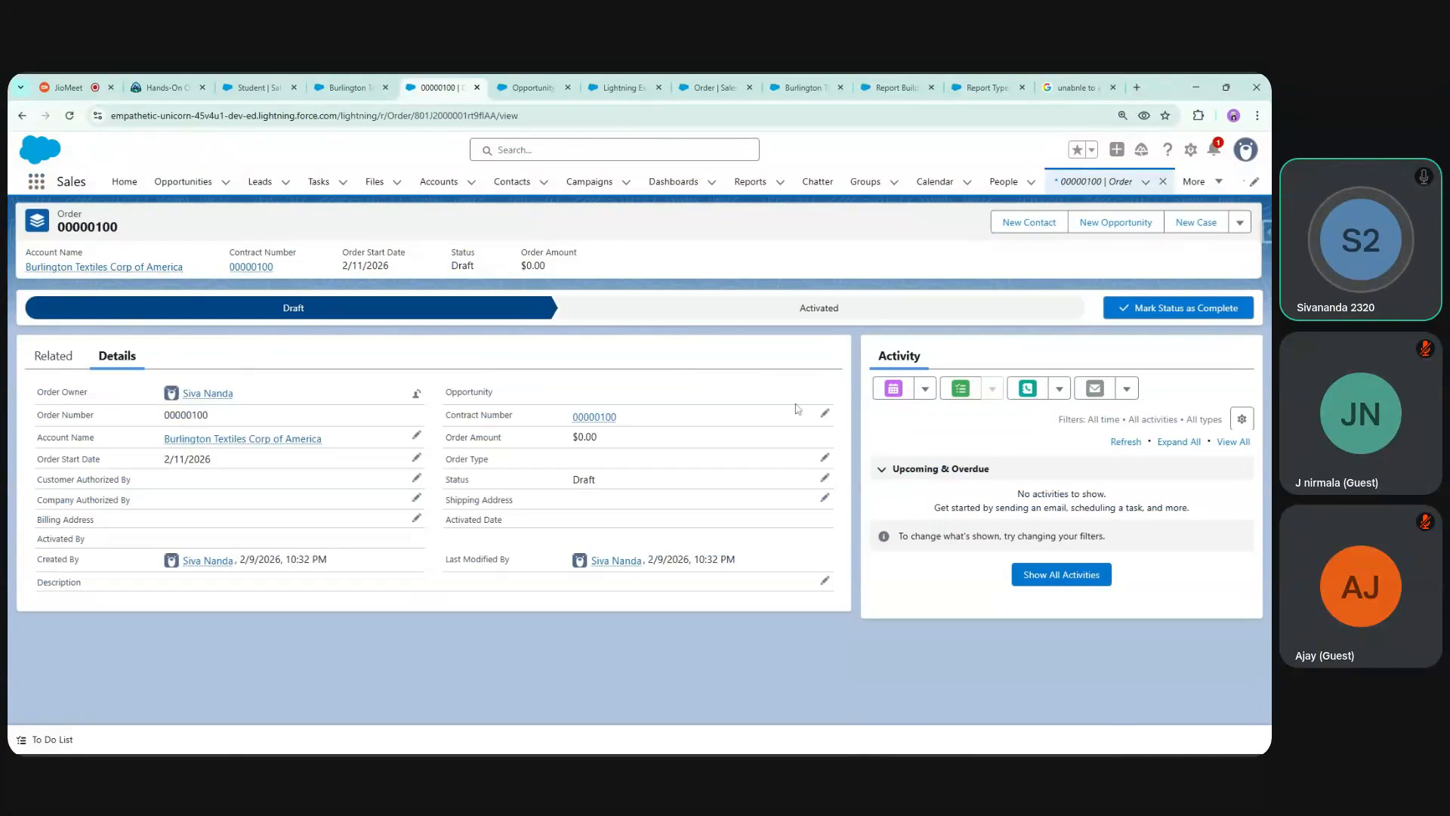
Start a new order from the Orders list with Awesome deal as the opportunity and Edge Communications as the account
{"action": "left_click", "coordinate": [1065, 189]}
{"action": "left_click", "coordinate": [1218, 232]}
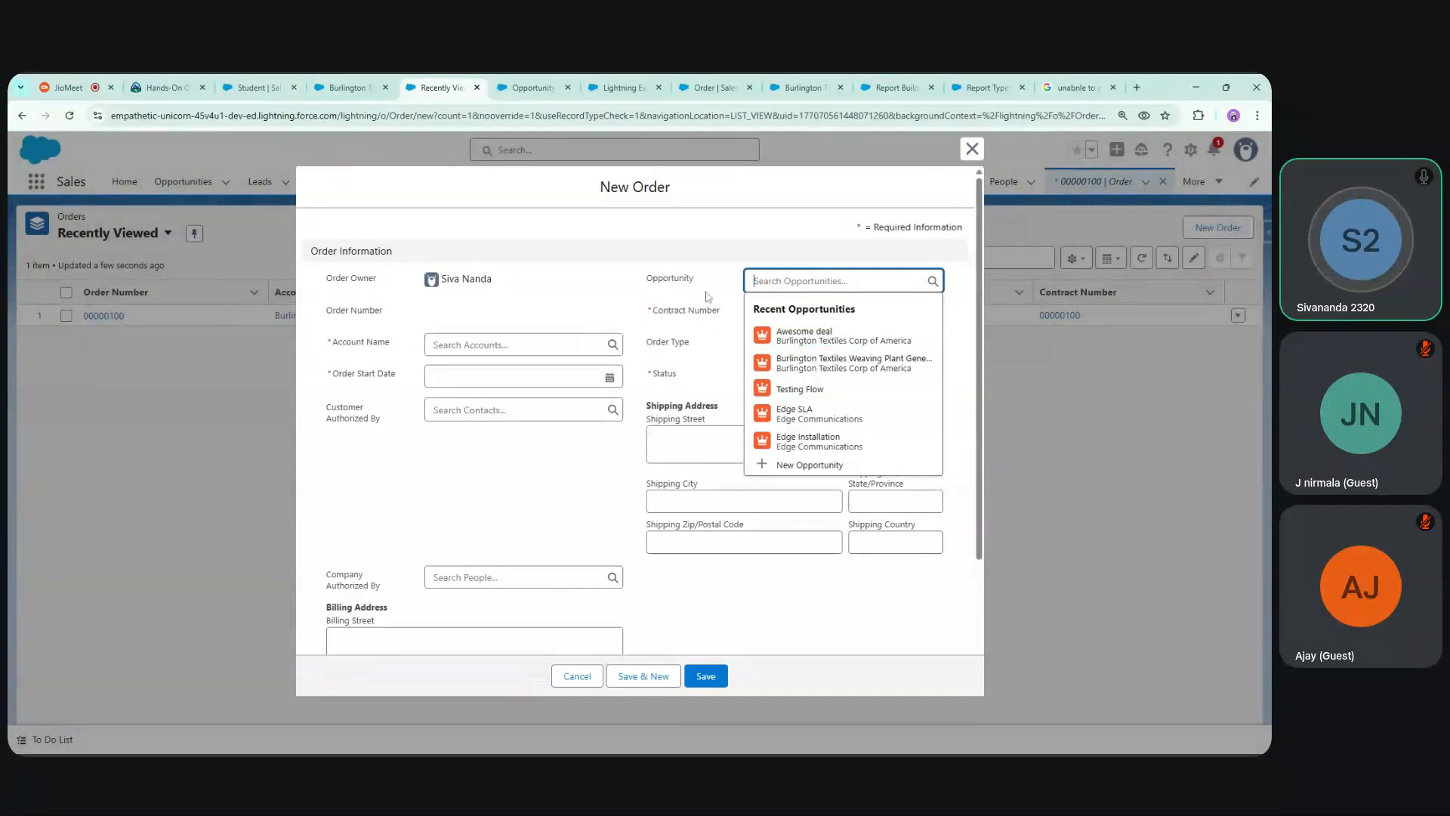
{"action": "left_click", "coordinate": [812, 337]}
{"action": "left_click", "coordinate": [521, 361]}
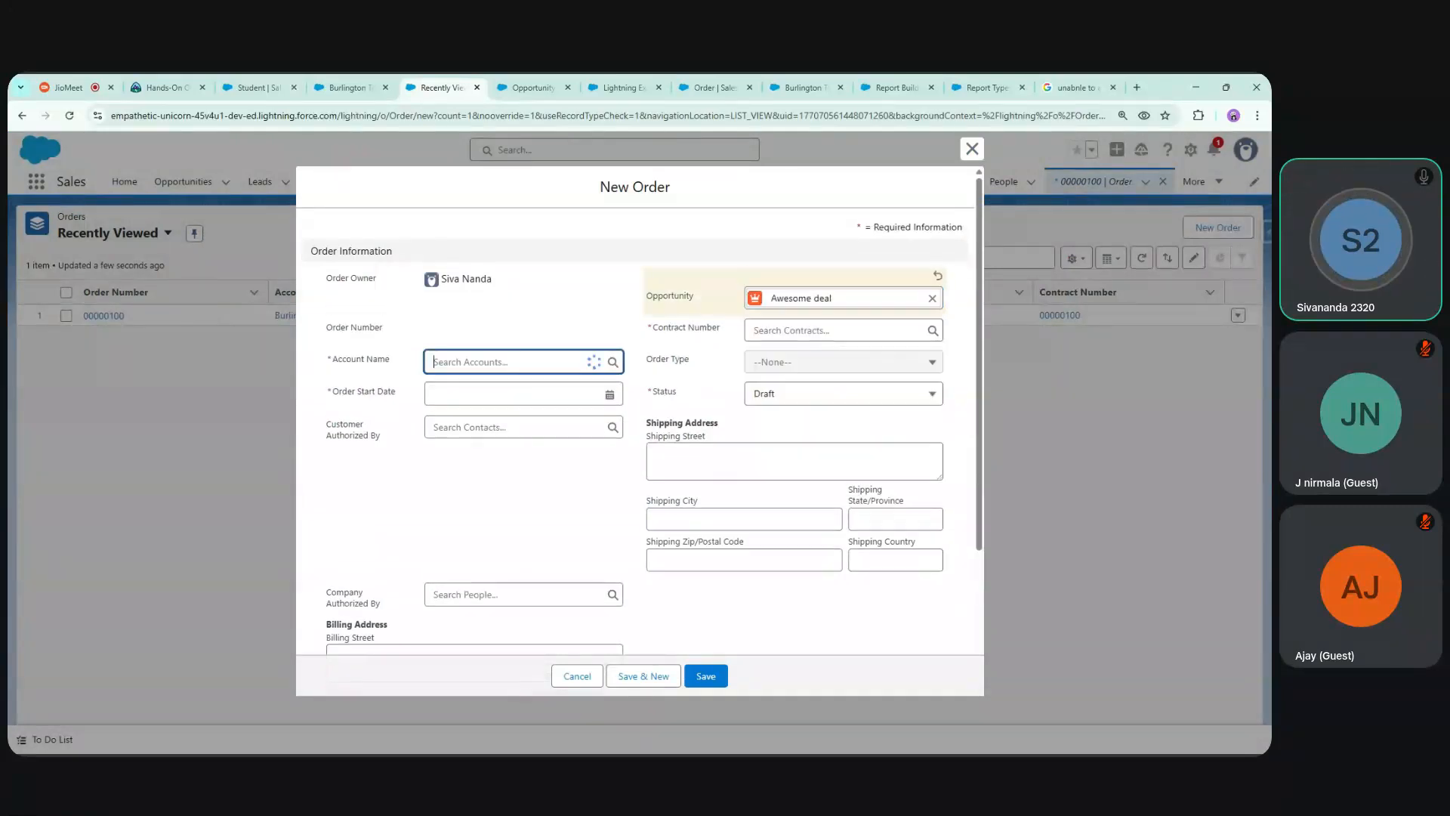
{"action": "left_click", "coordinate": [506, 465]}
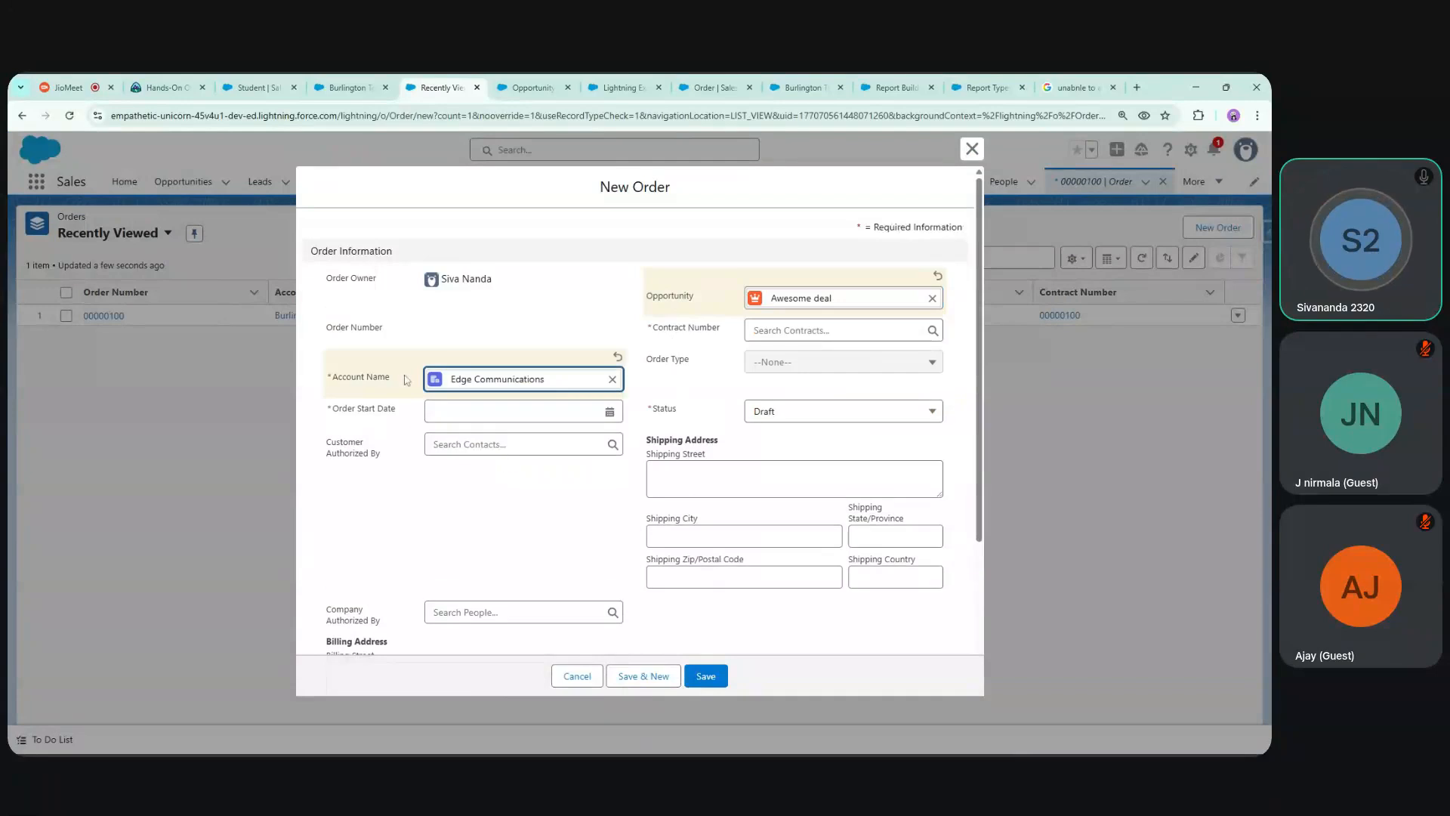
Assign the recent contract to the new order, set its start date to 2/11/2026, and try to save it
{"action": "left_click", "coordinate": [831, 330]}
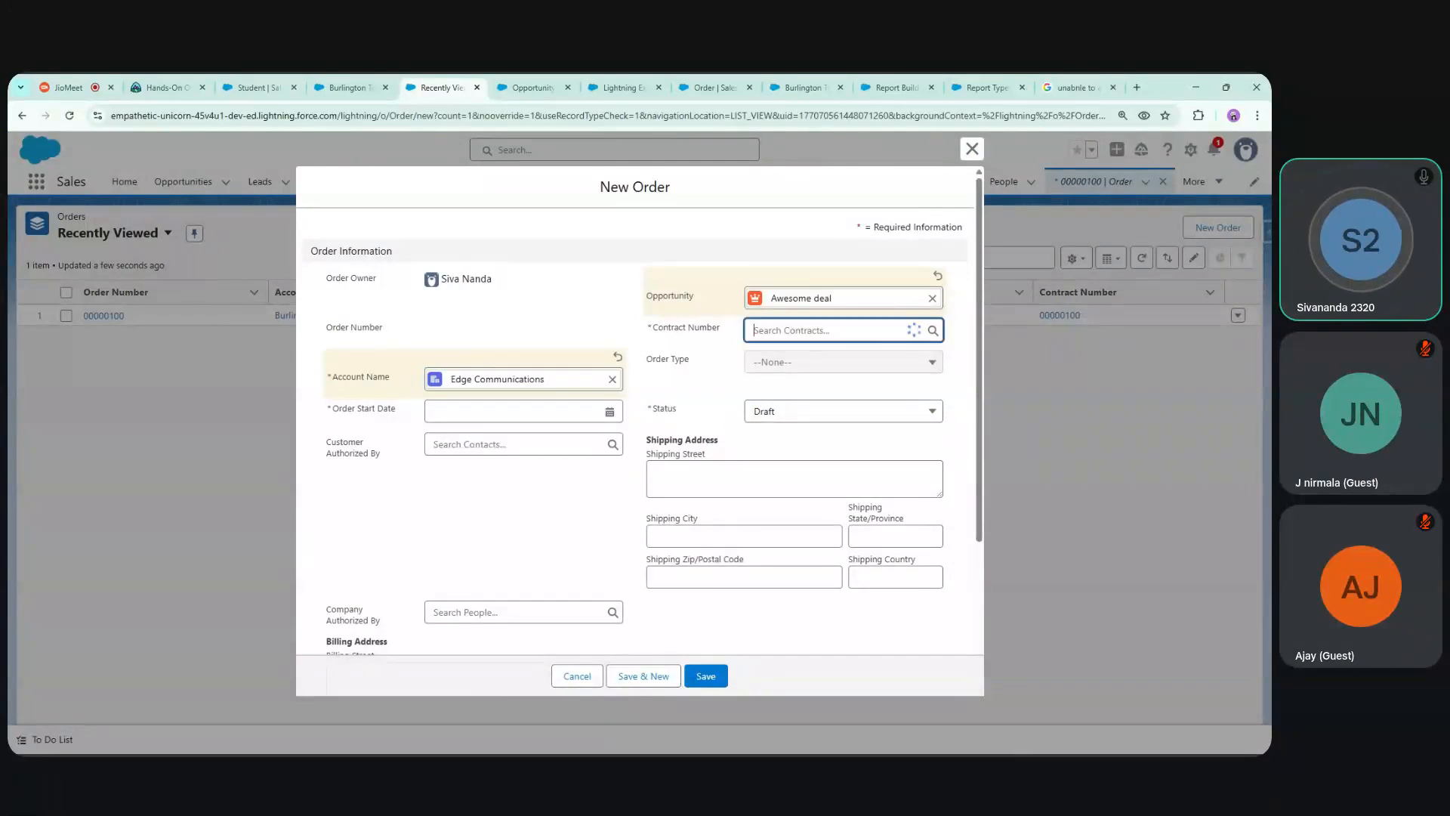
{"action": "left_click", "coordinate": [808, 379]}
{"action": "left_click", "coordinate": [458, 432]}
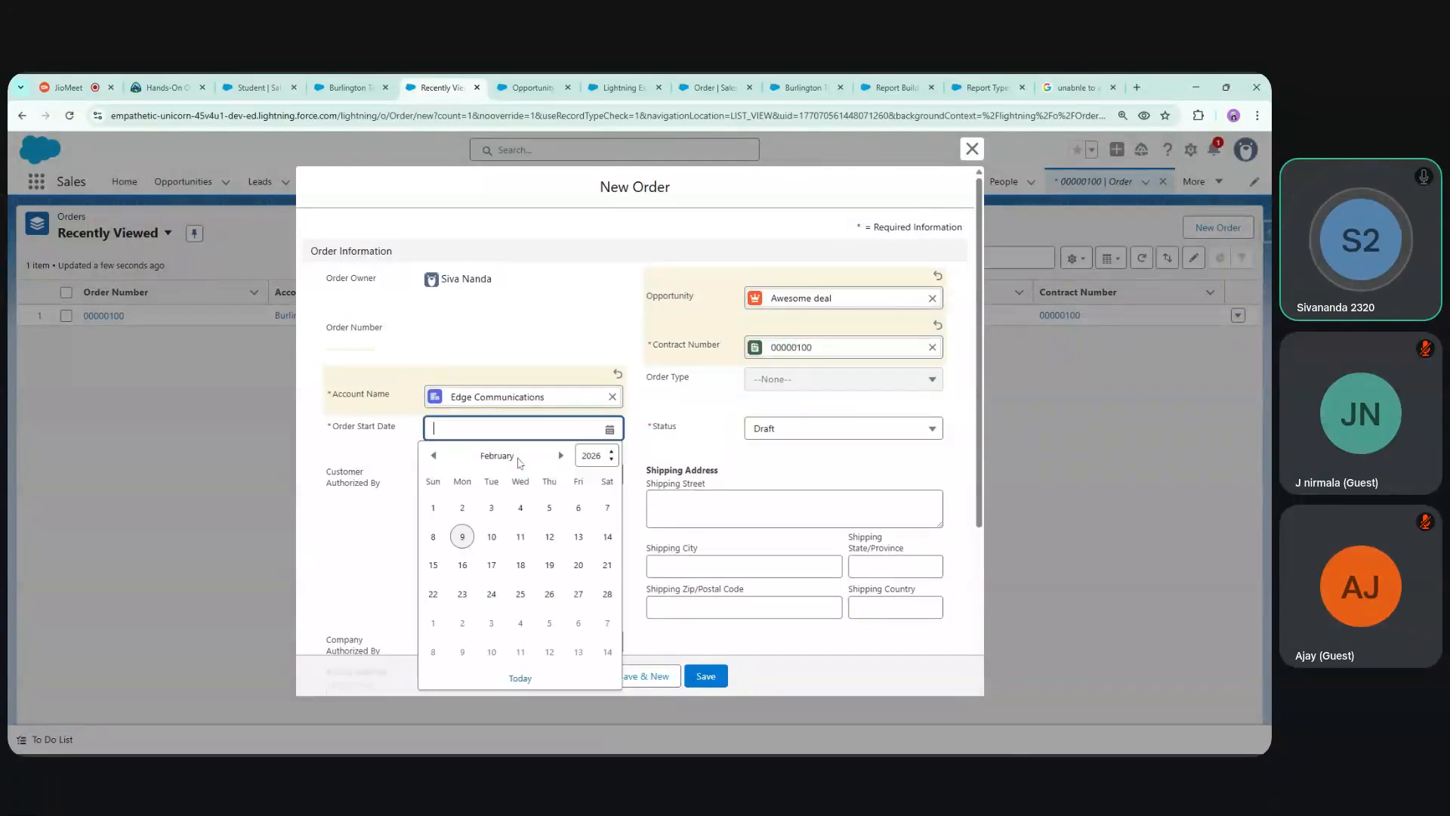
{"action": "left_click", "coordinate": [520, 536]}
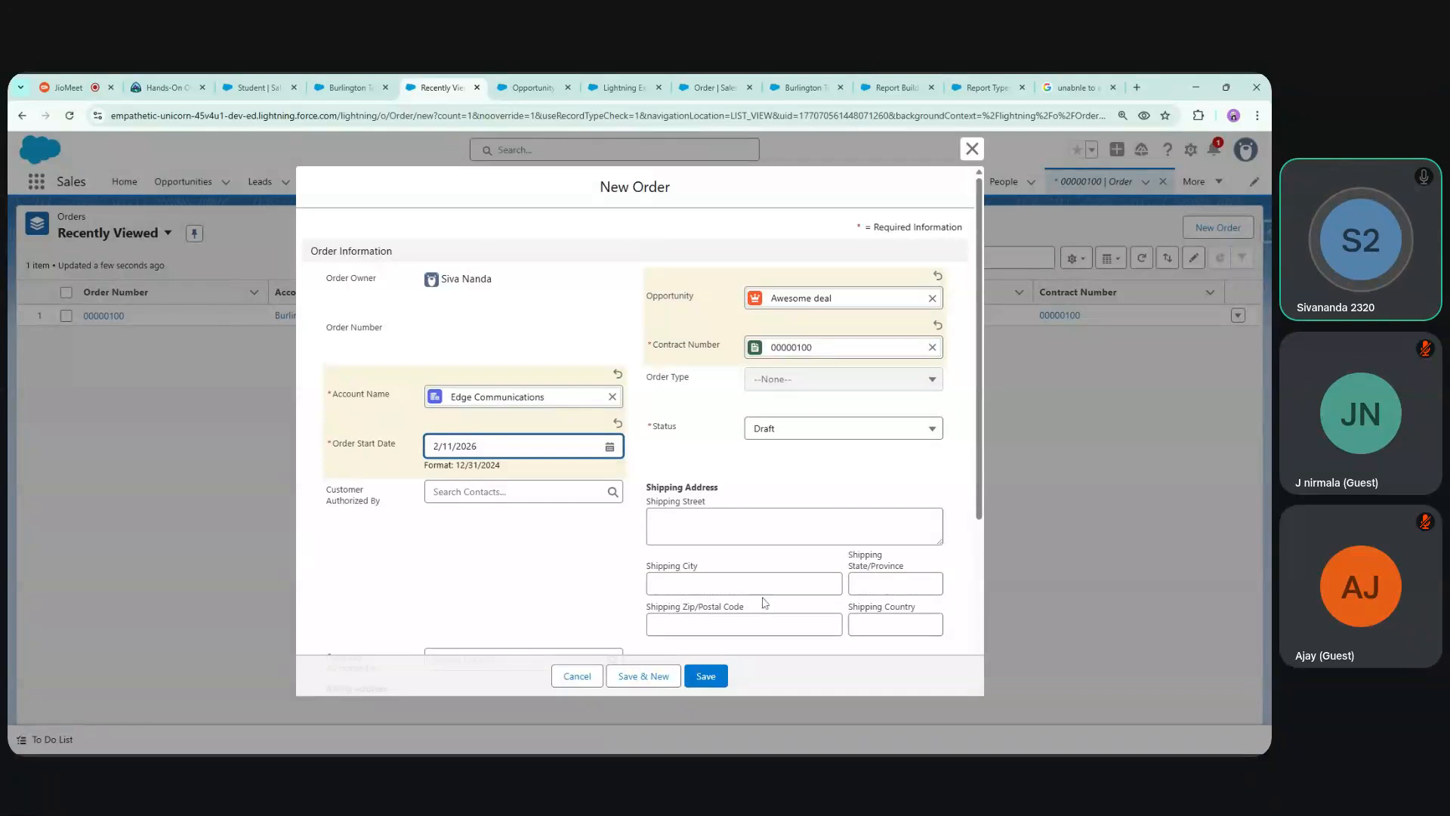
{"action": "left_click", "coordinate": [714, 682]}
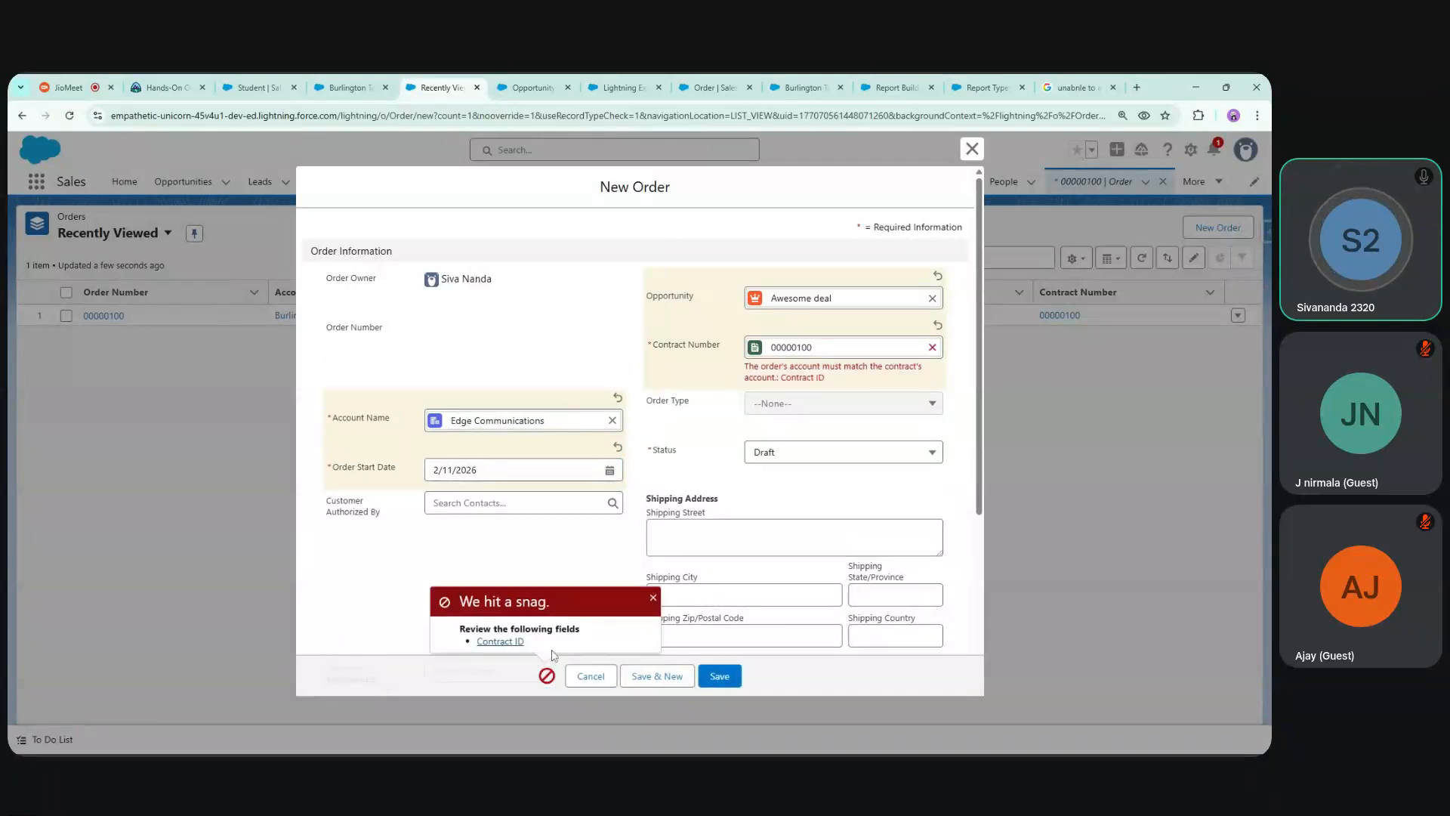
Replace the new order's account with Burlington Textiles Corp of America
{"action": "left_click", "coordinate": [521, 642]}
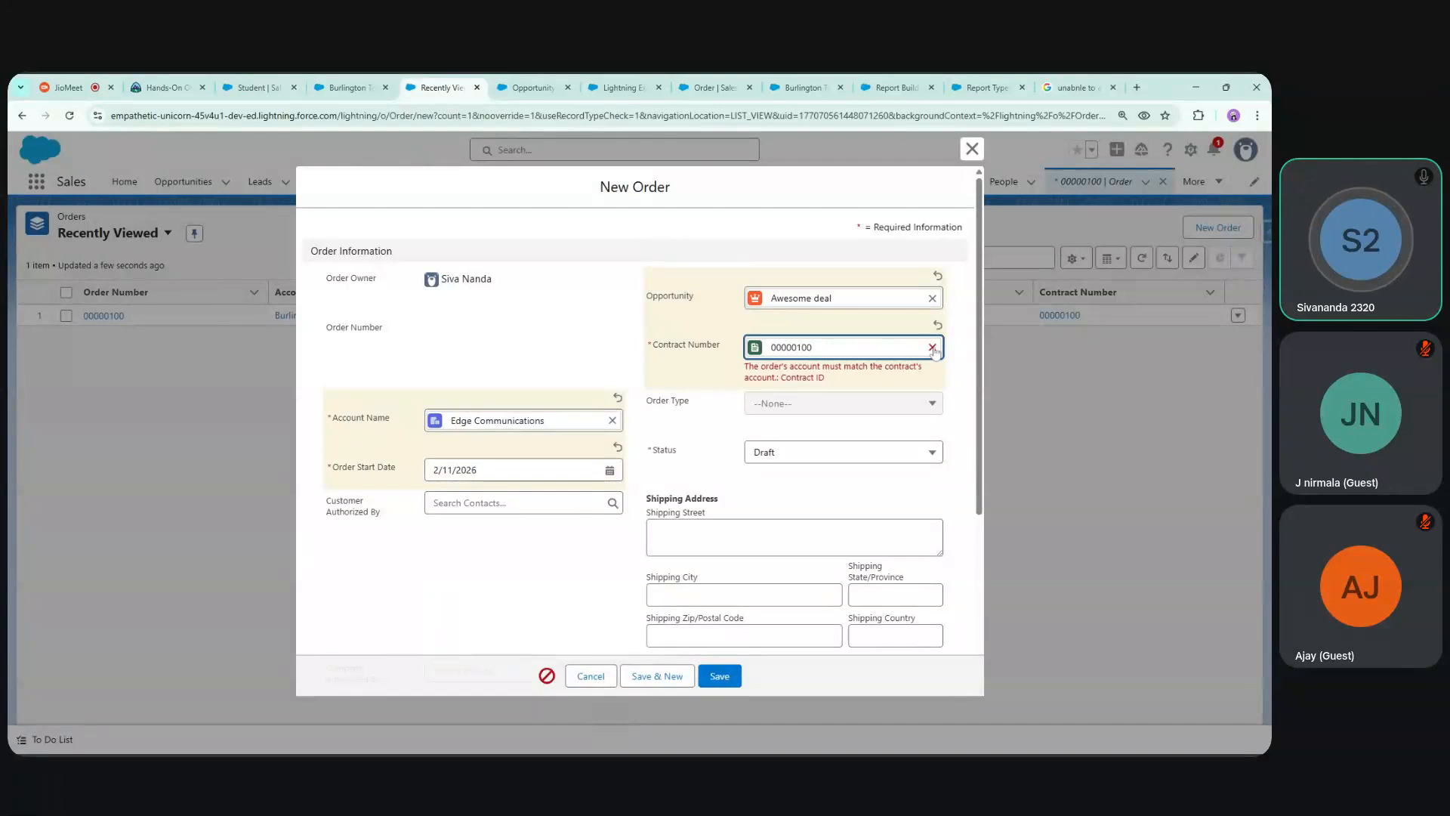
{"action": "left_click", "coordinate": [611, 421]}
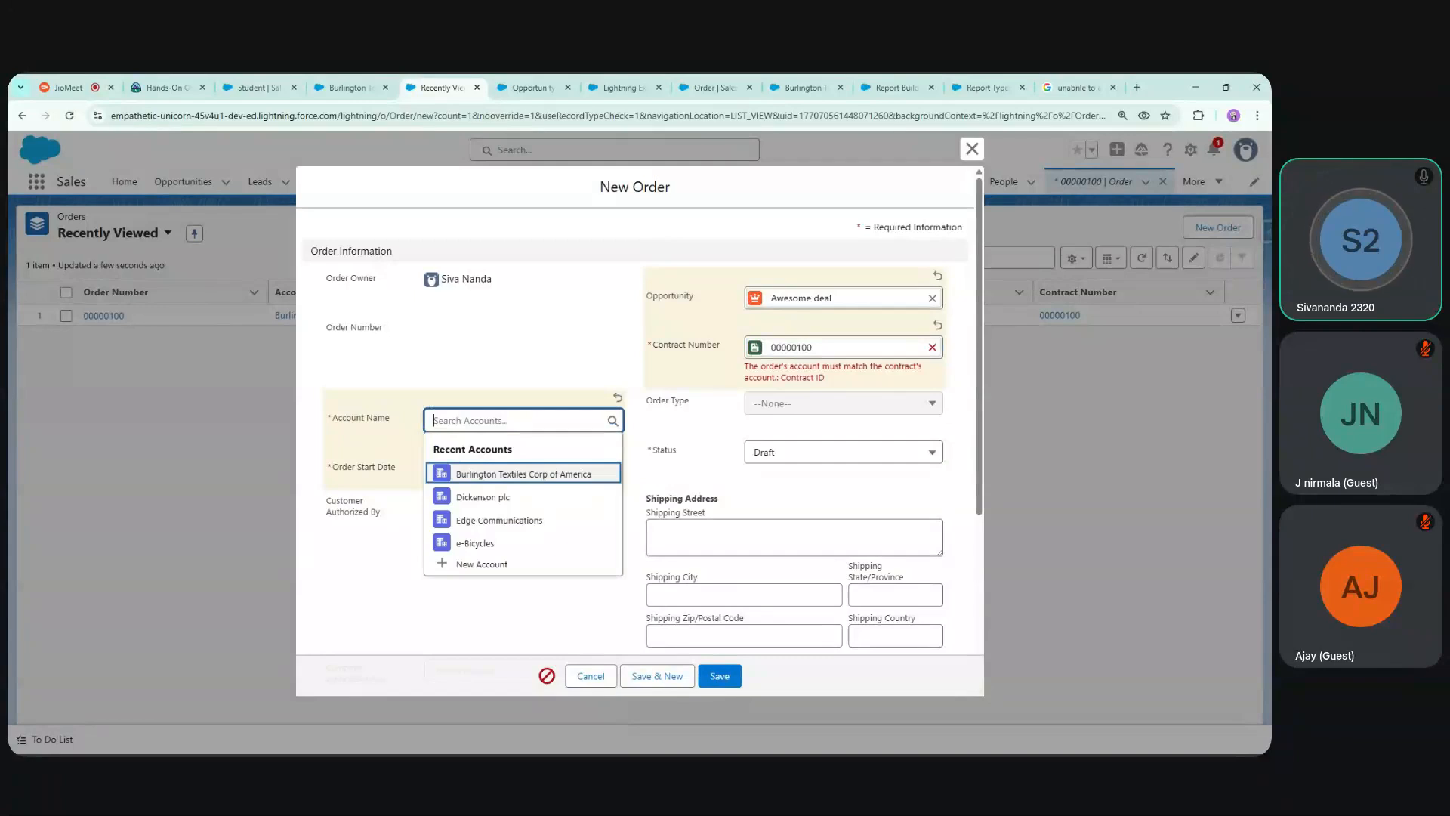
{"action": "left_click", "coordinate": [505, 476]}
Replace the order's contract with a new Burlington Textiles Corp of America contract: status In Approval Process, start date 2/11/2026, term 12 months; try to save it
{"action": "left_click", "coordinate": [932, 347]}
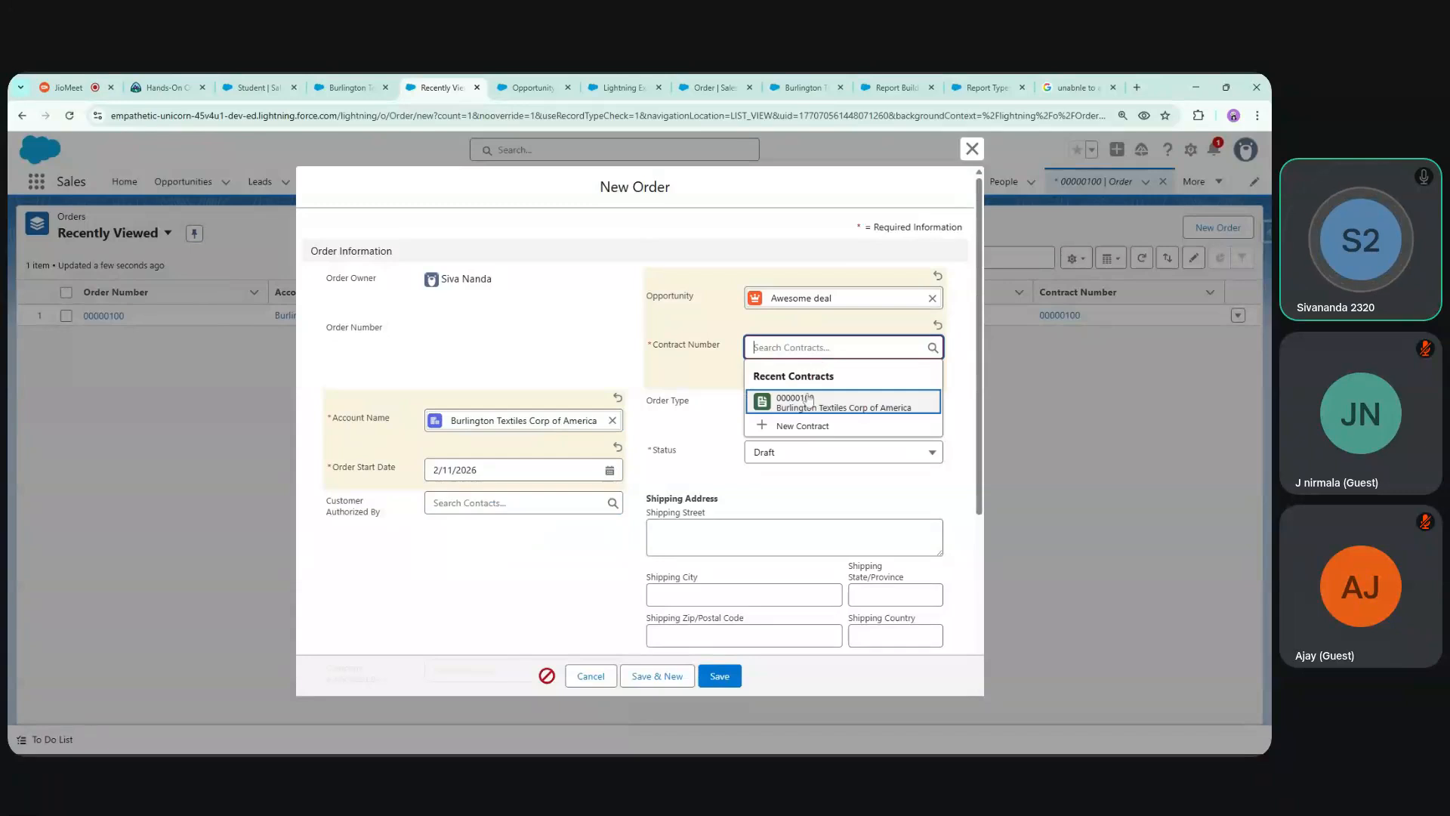
{"action": "left_click", "coordinate": [805, 428]}
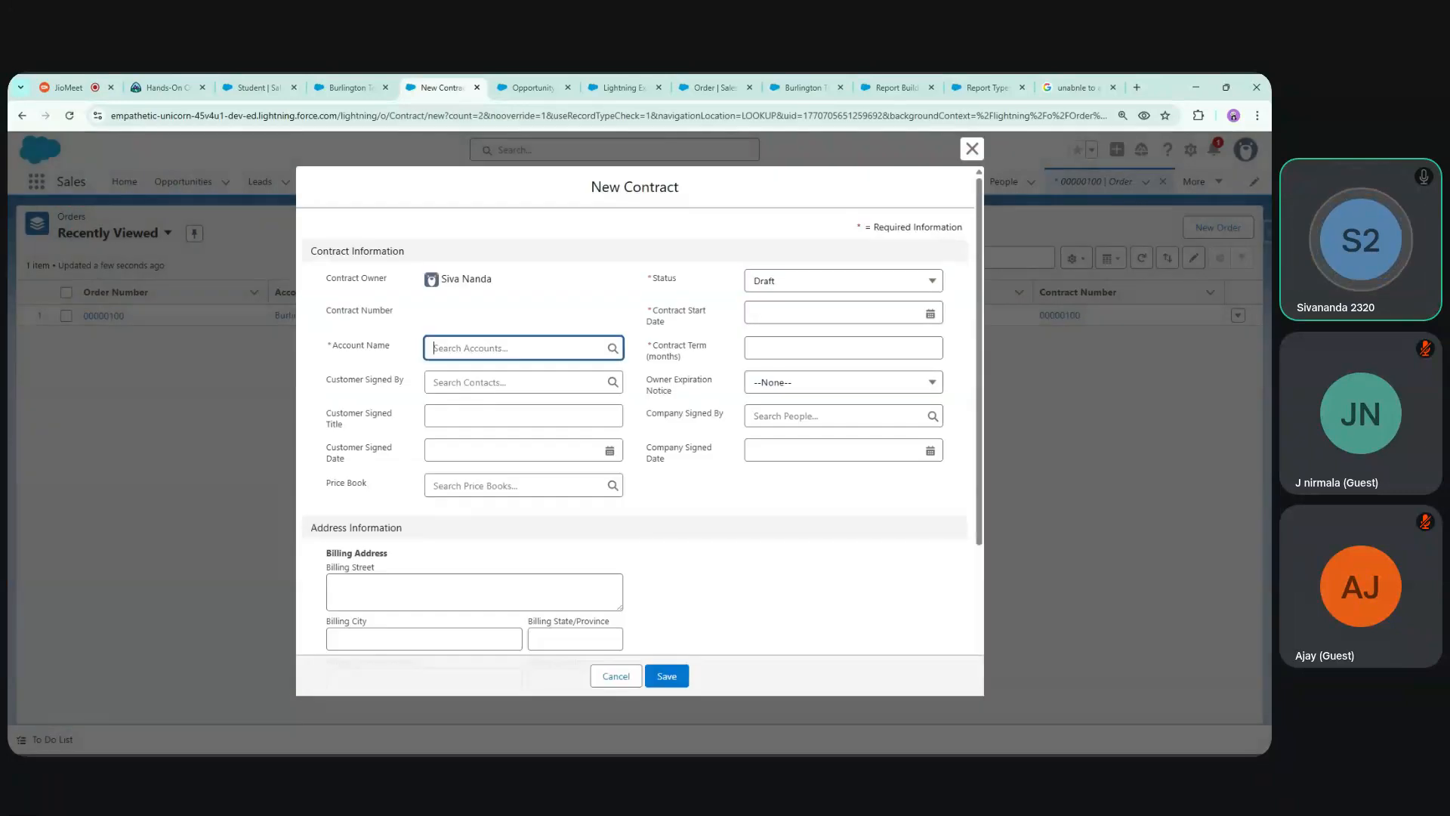
{"action": "left_click", "coordinate": [502, 401]}
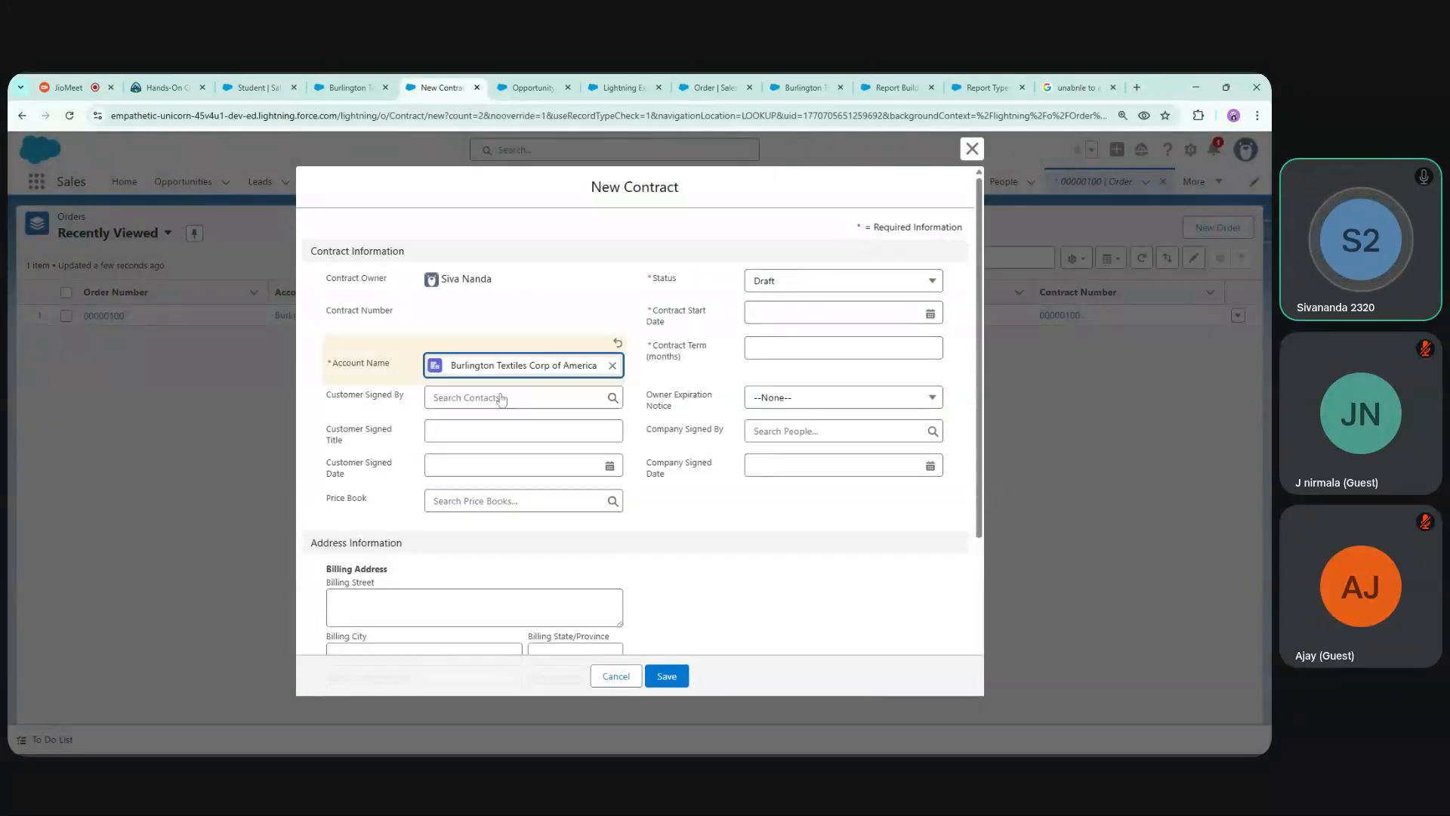
{"action": "left_click", "coordinate": [783, 288]}
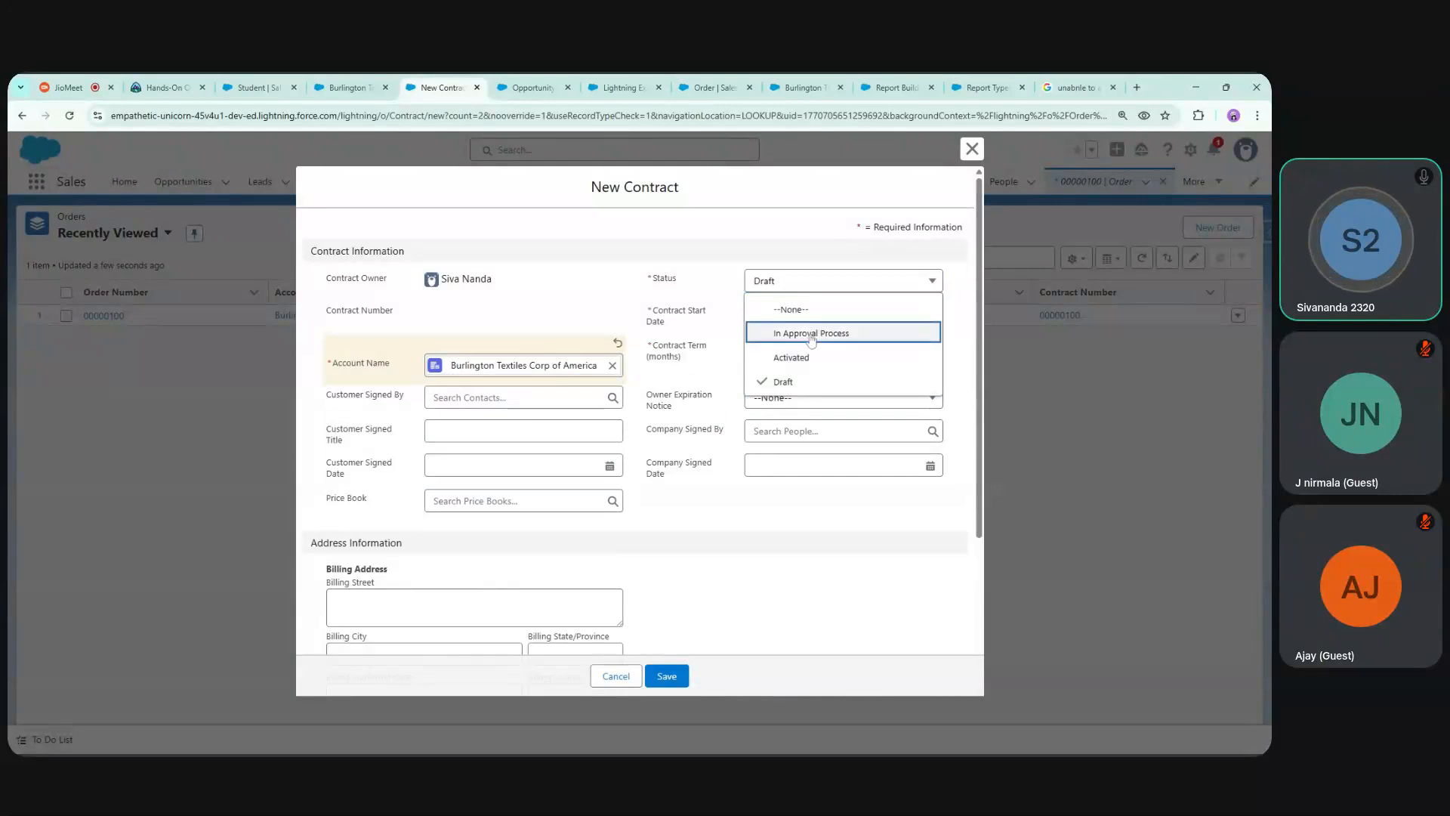
{"action": "left_click", "coordinate": [801, 334]}
{"action": "left_click", "coordinate": [831, 330]}
{"action": "left_click", "coordinate": [841, 438]}
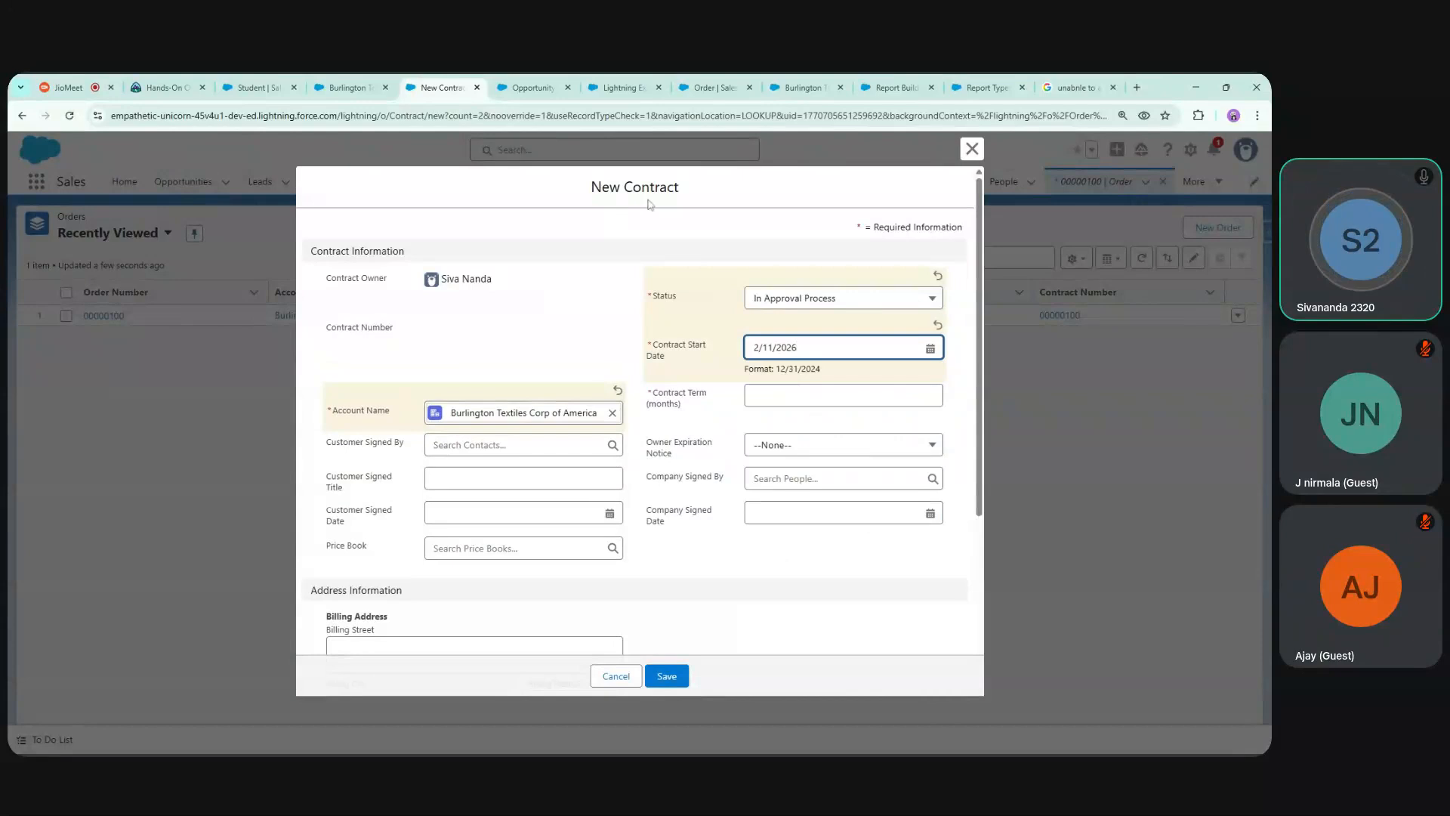
{"action": "left_click", "coordinate": [840, 394]}
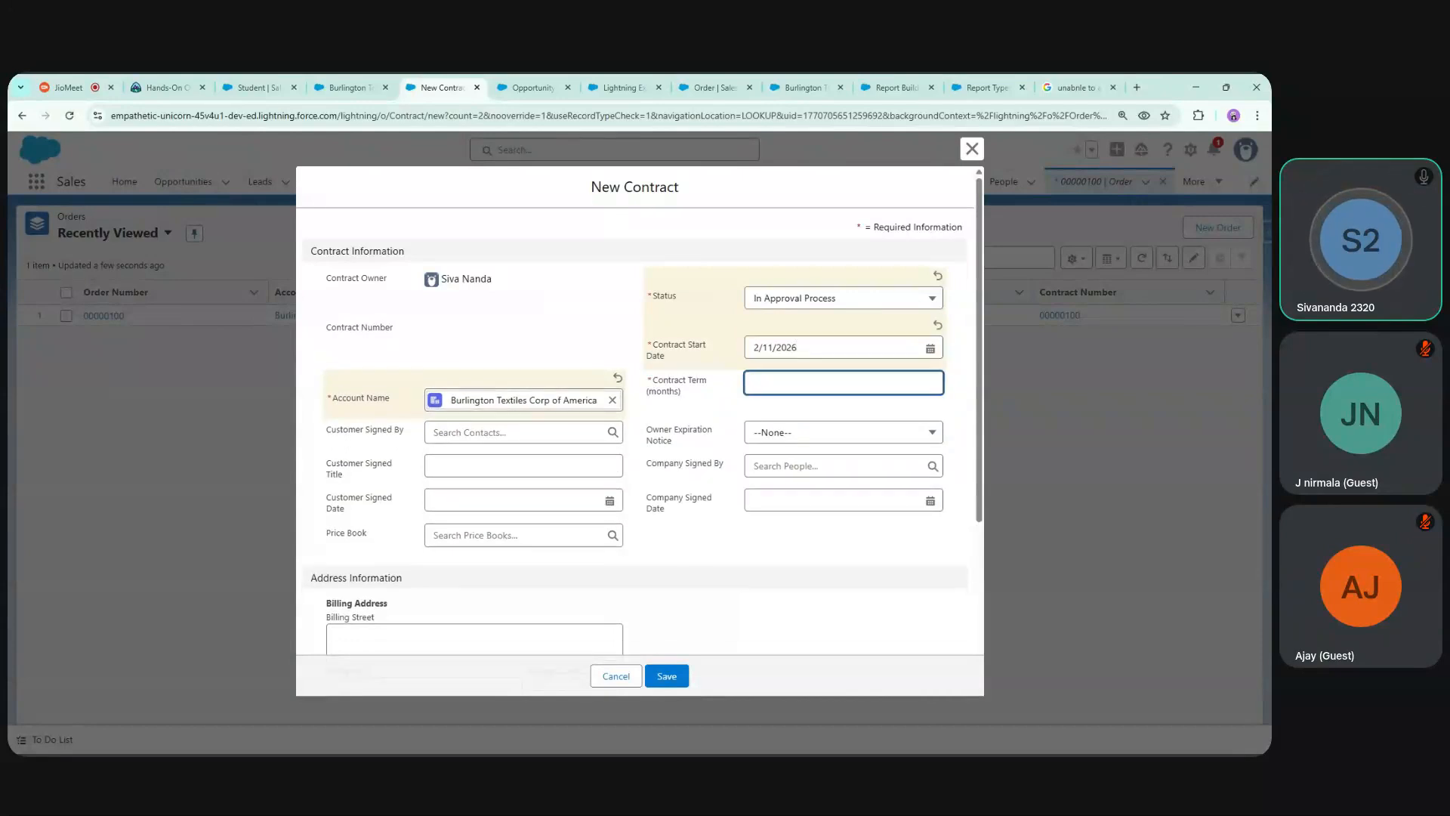
{"action": "type", "text": "12"}
{"action": "left_click", "coordinate": [674, 675]}
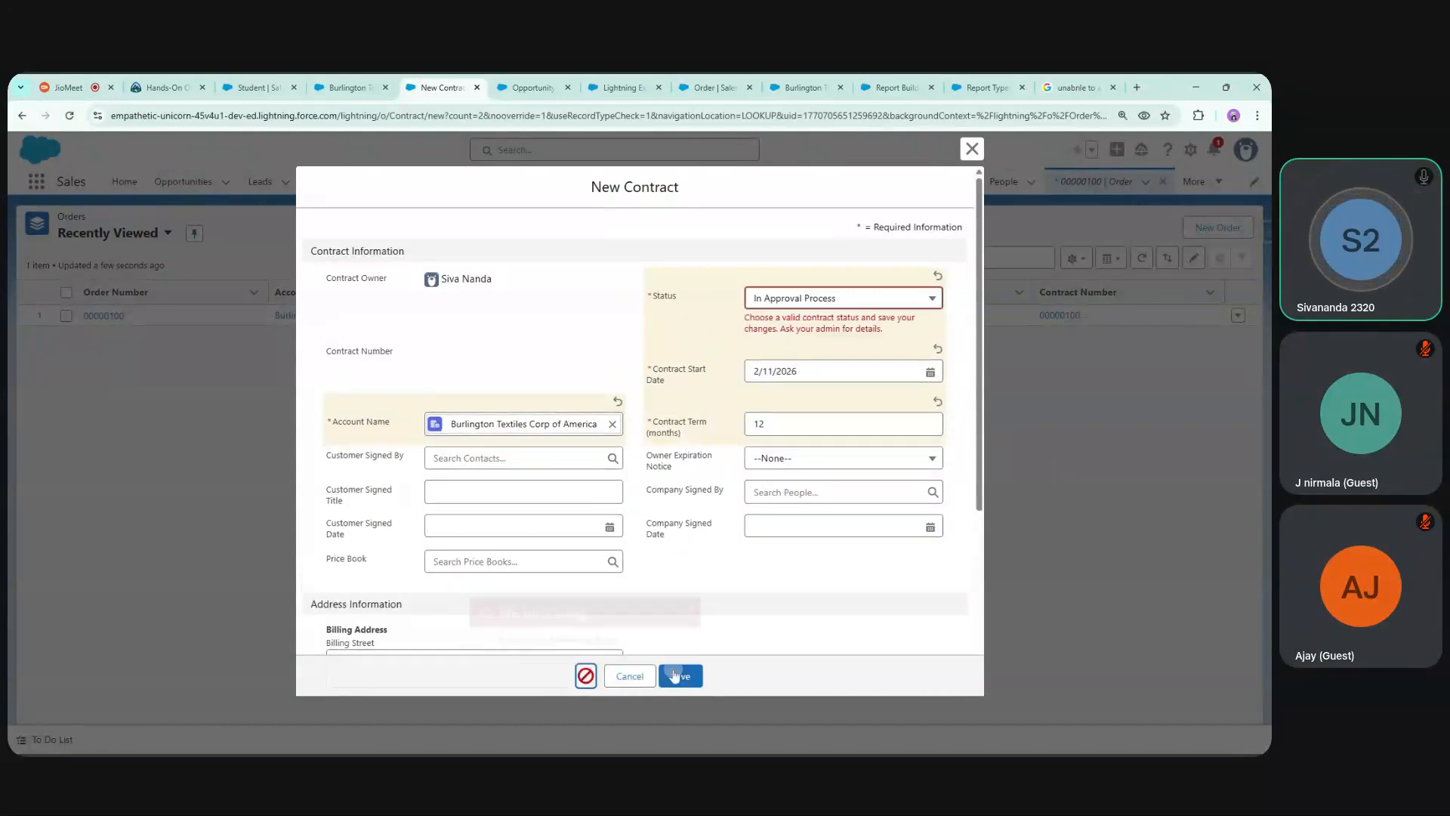
Set the new contract's status to Draft, then save the contract and the order that uses it
{"action": "left_click", "coordinate": [823, 298]}
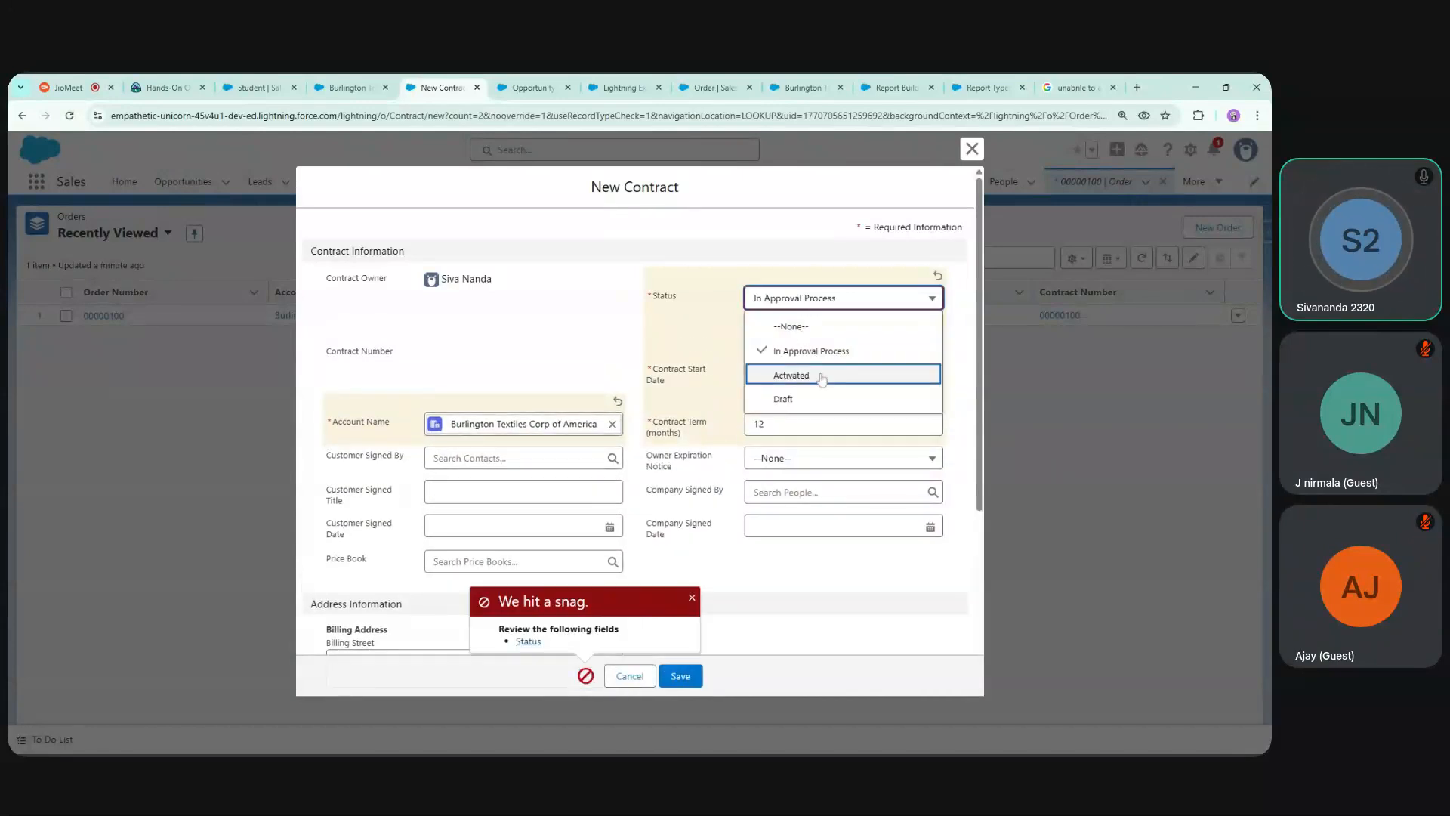
{"action": "left_click", "coordinate": [808, 398]}
{"action": "left_click", "coordinate": [679, 675]}
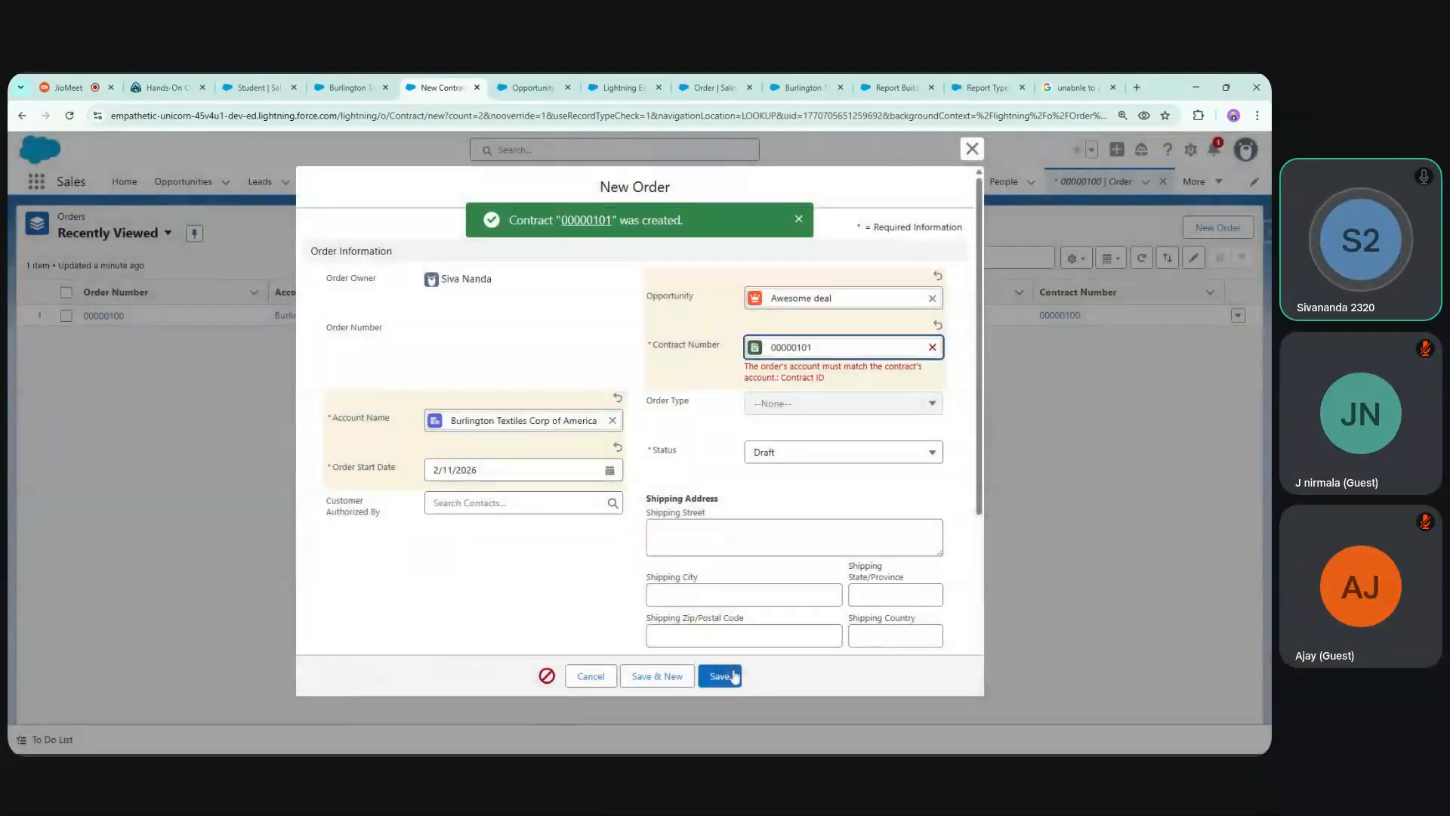
{"action": "left_click", "coordinate": [732, 675]}
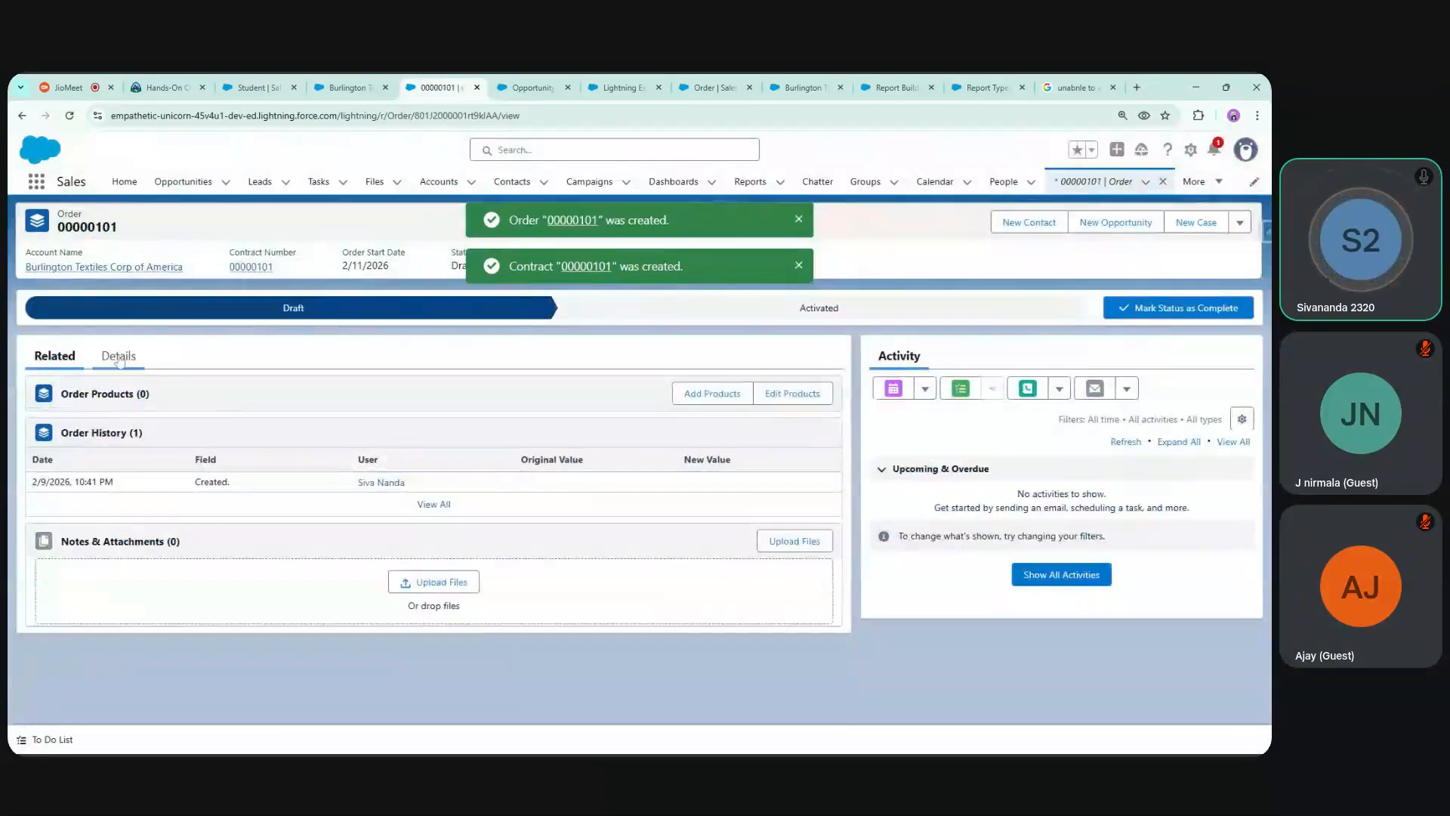
Review the new order's details and check the Orders related list on the linked Awesome deal opportunity in a separate browser tab
{"action": "left_click", "coordinate": [119, 358]}
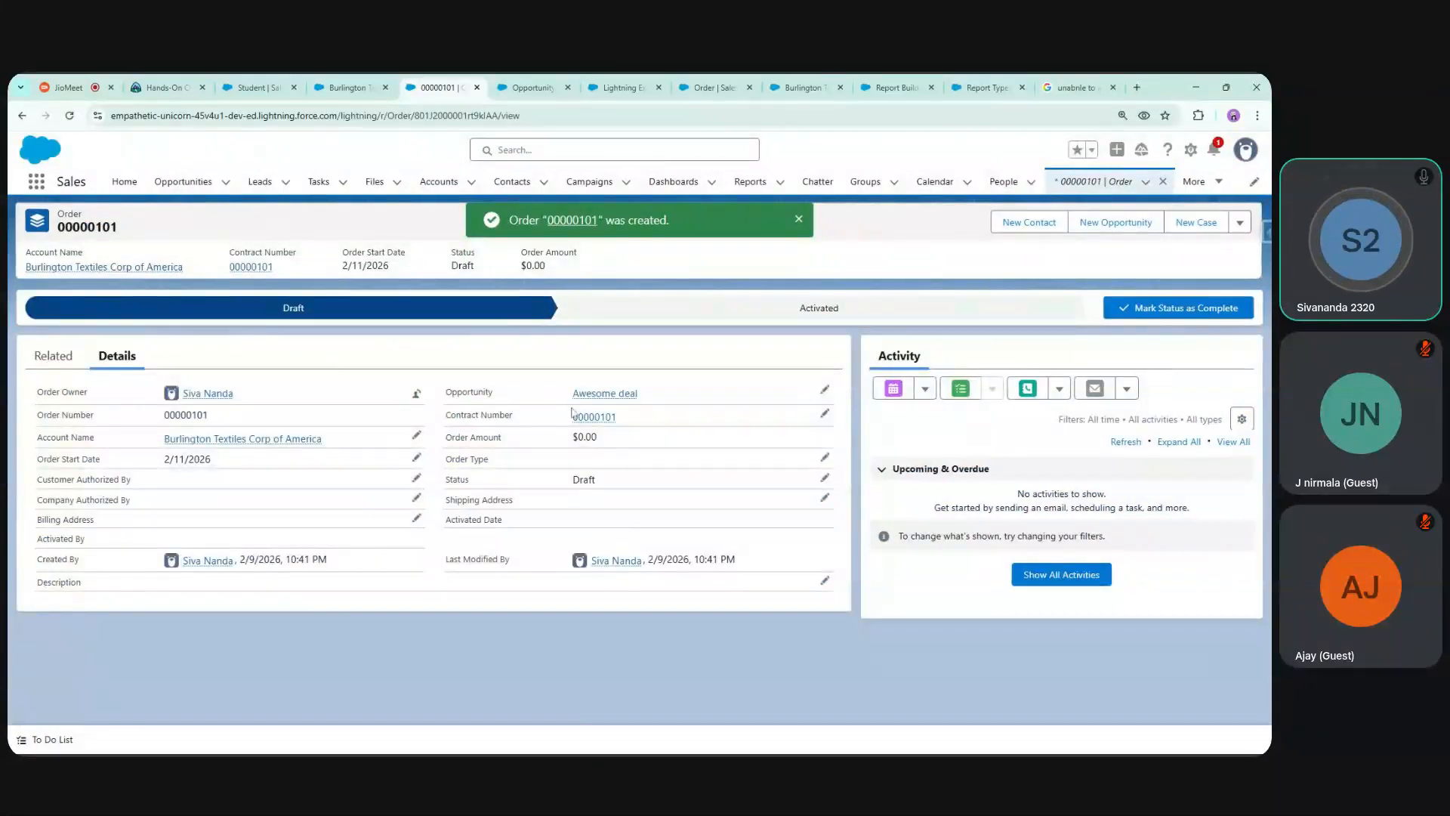
{"action": "middle_click", "coordinate": [602, 417]}
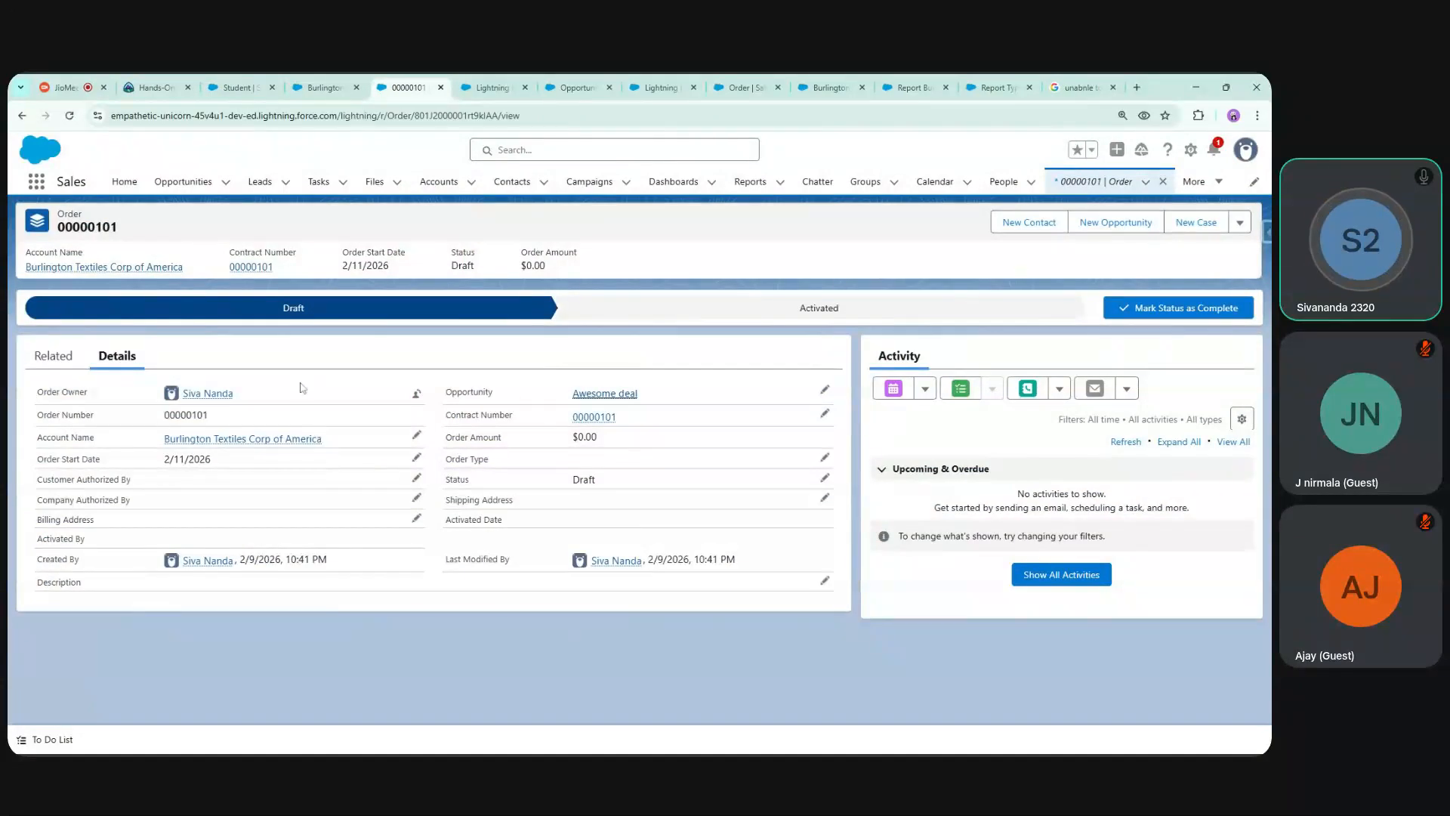
{"action": "left_click", "coordinate": [483, 84]}
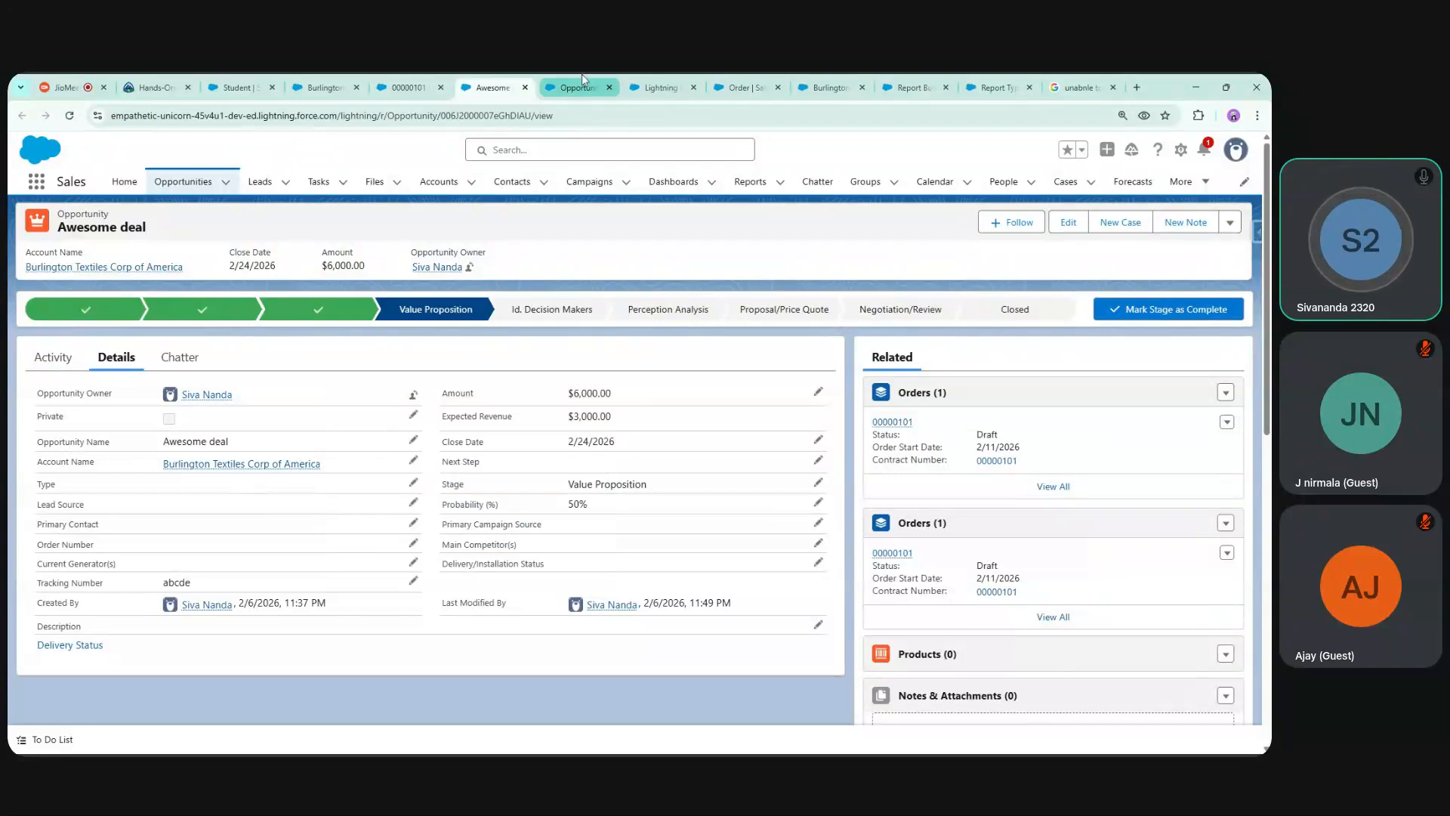
Reload the report builder and start a new report using the custom report type Account with Opps n Opps with Orders
{"action": "left_click_drag", "start_coordinate": [881, 78], "coordinate": [649, 85]}
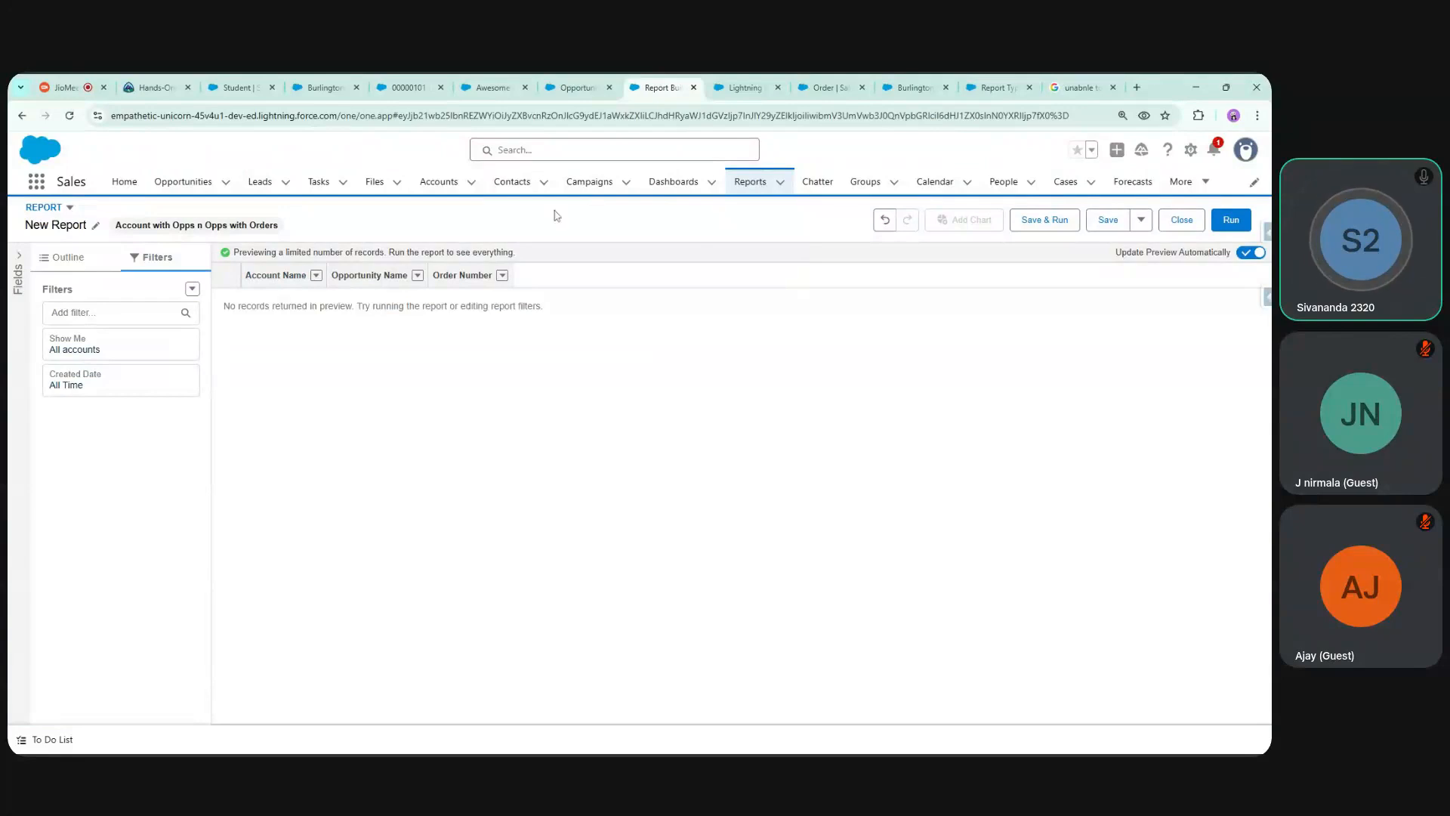
{"action": "left_click", "coordinate": [69, 115]}
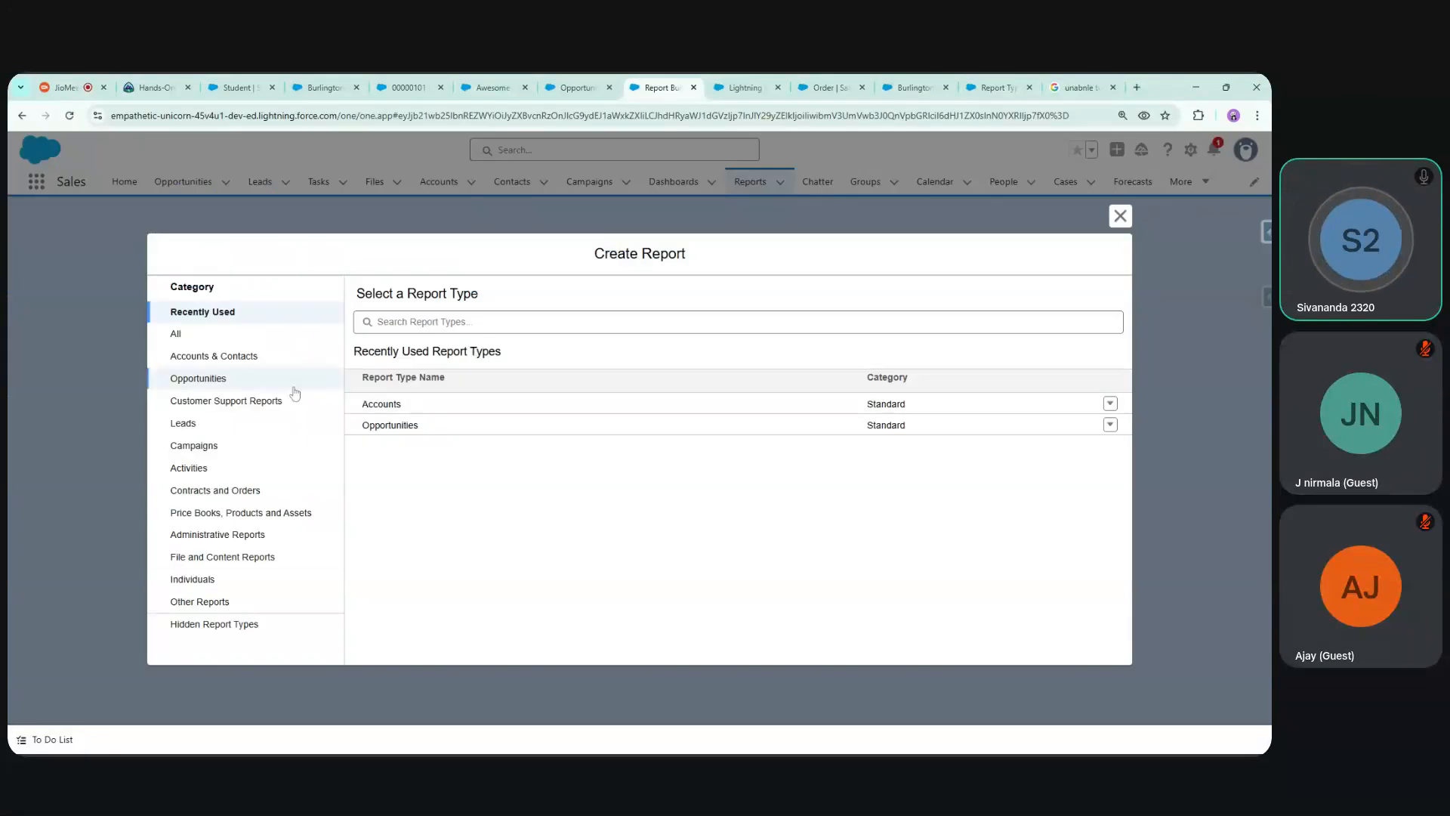
{"action": "left_click", "coordinate": [227, 602]}
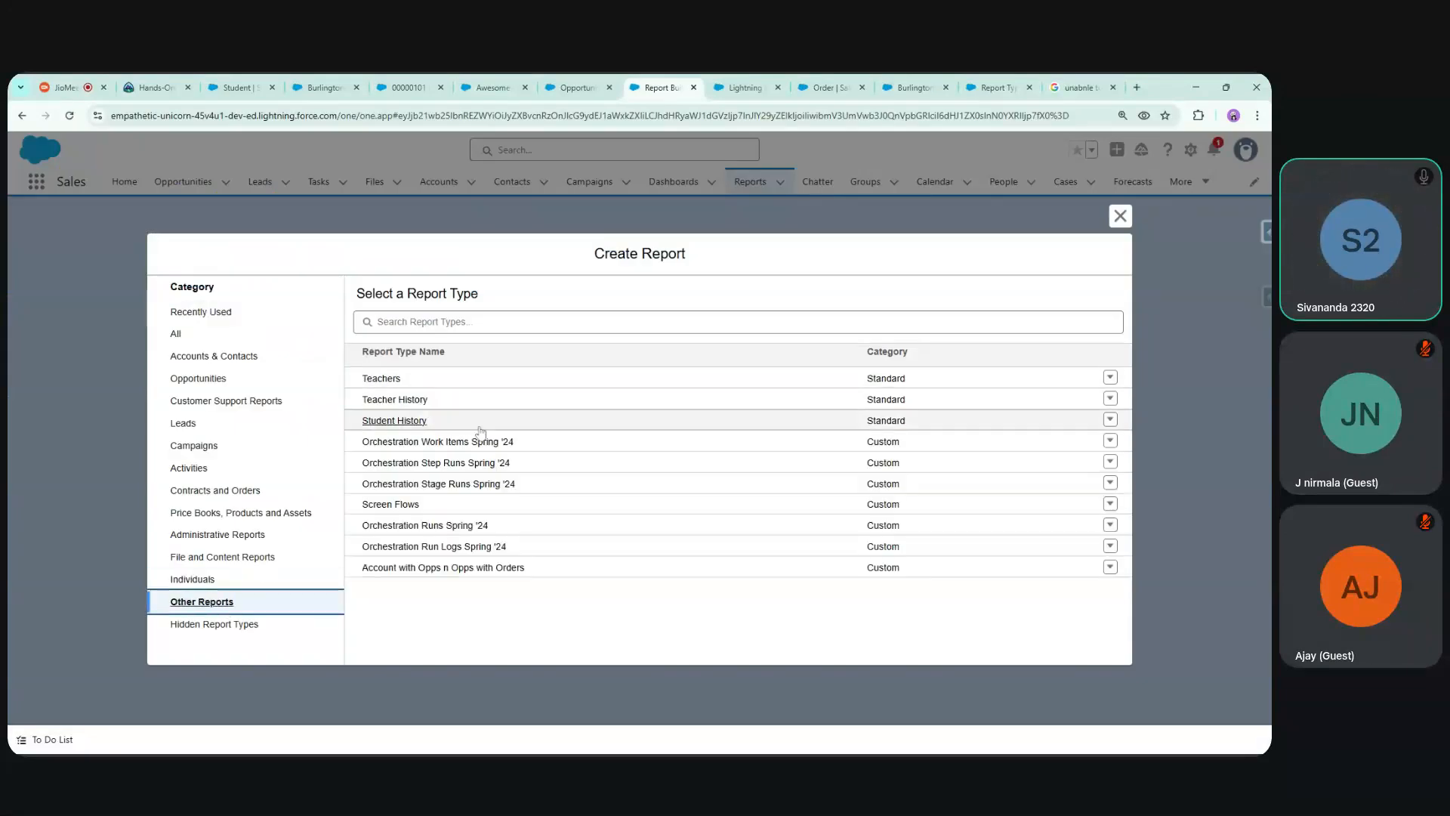
{"action": "left_click", "coordinate": [453, 567]}
{"action": "left_click", "coordinate": [906, 373]}
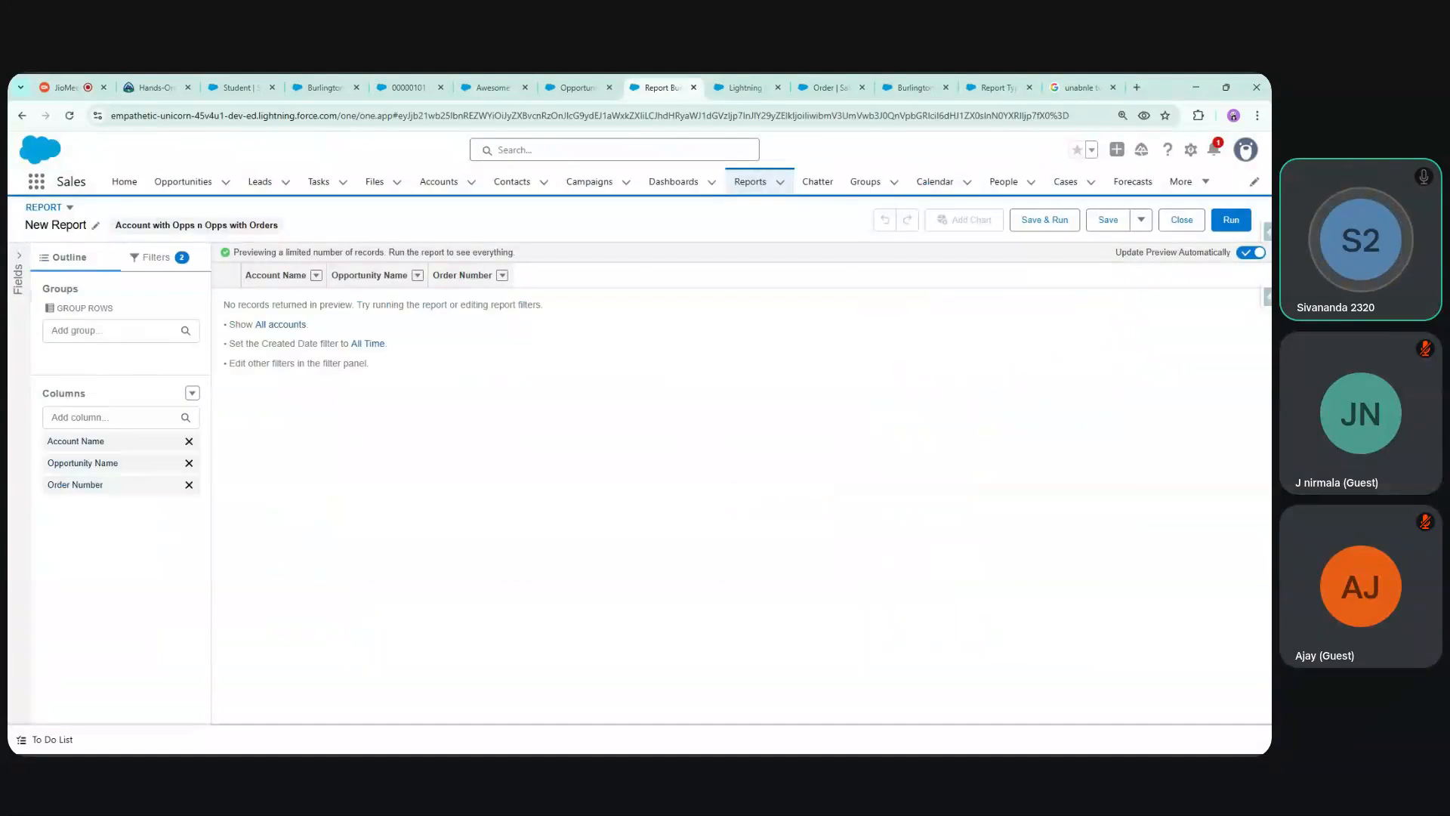
Change the Created Date range in the new report's filters
{"action": "left_click", "coordinate": [157, 258]}
{"action": "left_click", "coordinate": [125, 384]}
{"action": "left_click", "coordinate": [408, 406]}
{"action": "left_click", "coordinate": [408, 431]}
{"action": "left_click", "coordinate": [418, 461]}
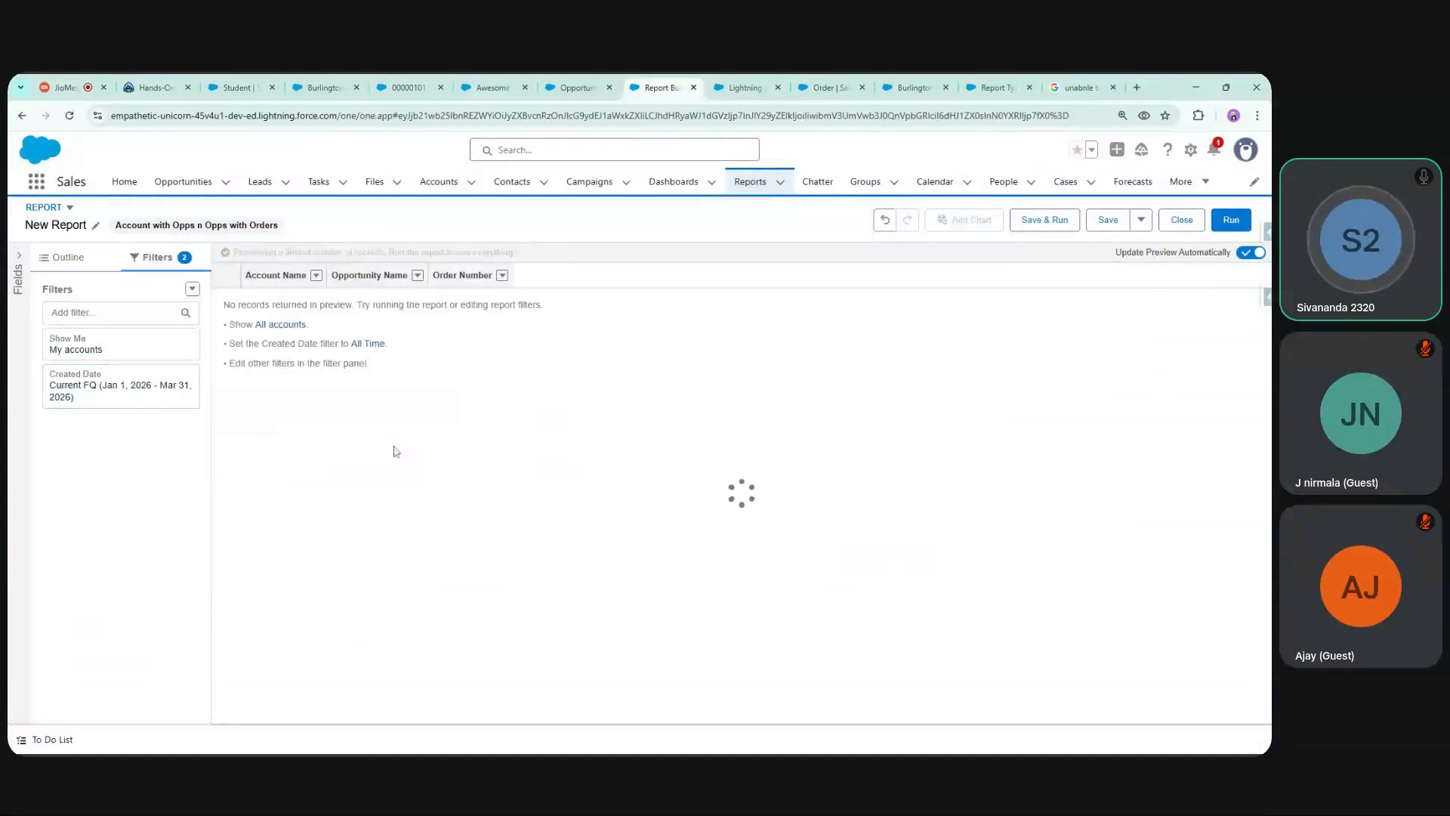
Set the report's Show Me filter to All accounts and apply it
{"action": "left_click", "coordinate": [96, 348]}
{"action": "left_click", "coordinate": [260, 353]}
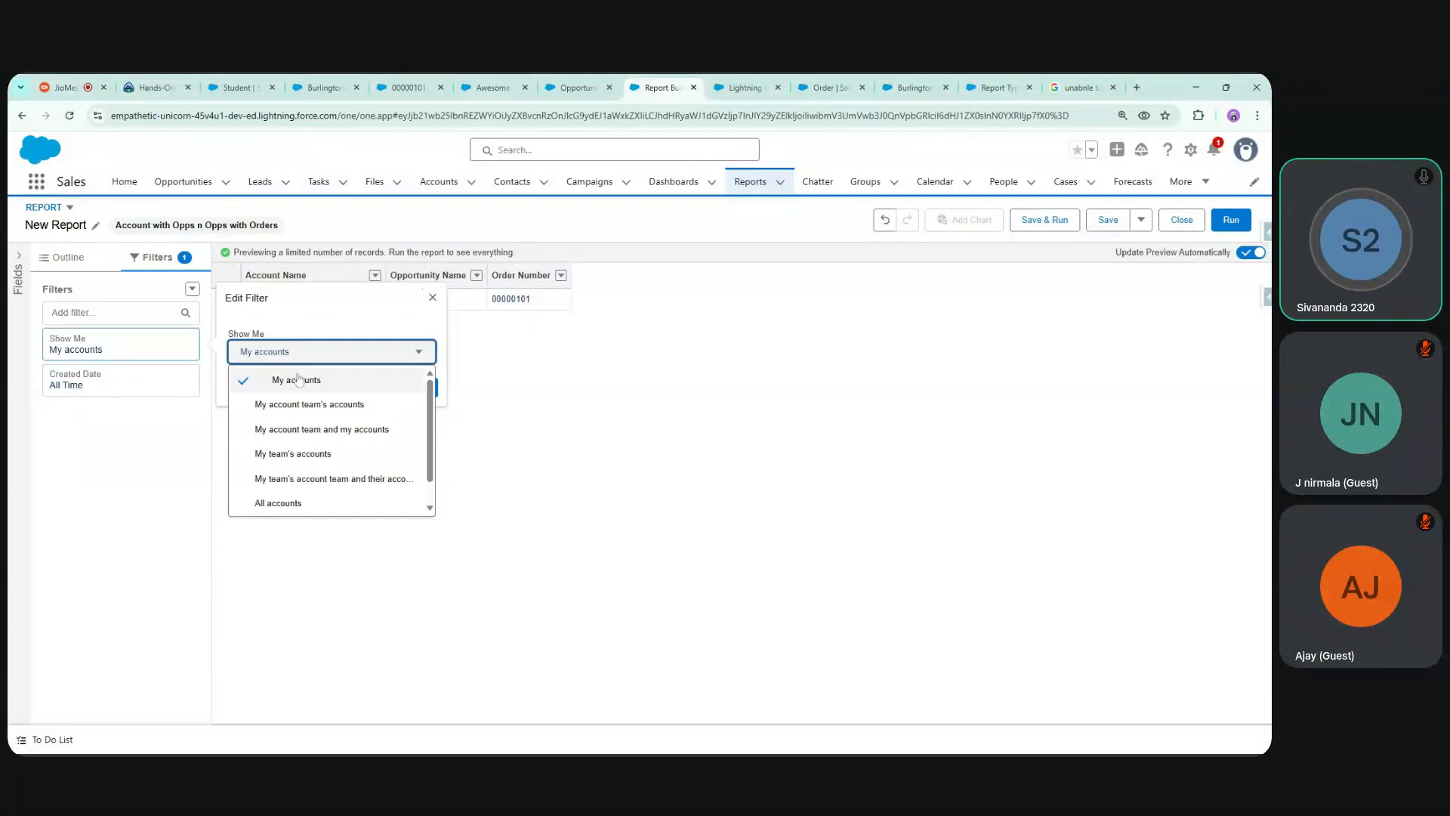
{"action": "left_click", "coordinate": [277, 503]}
{"action": "left_click", "coordinate": [416, 387]}
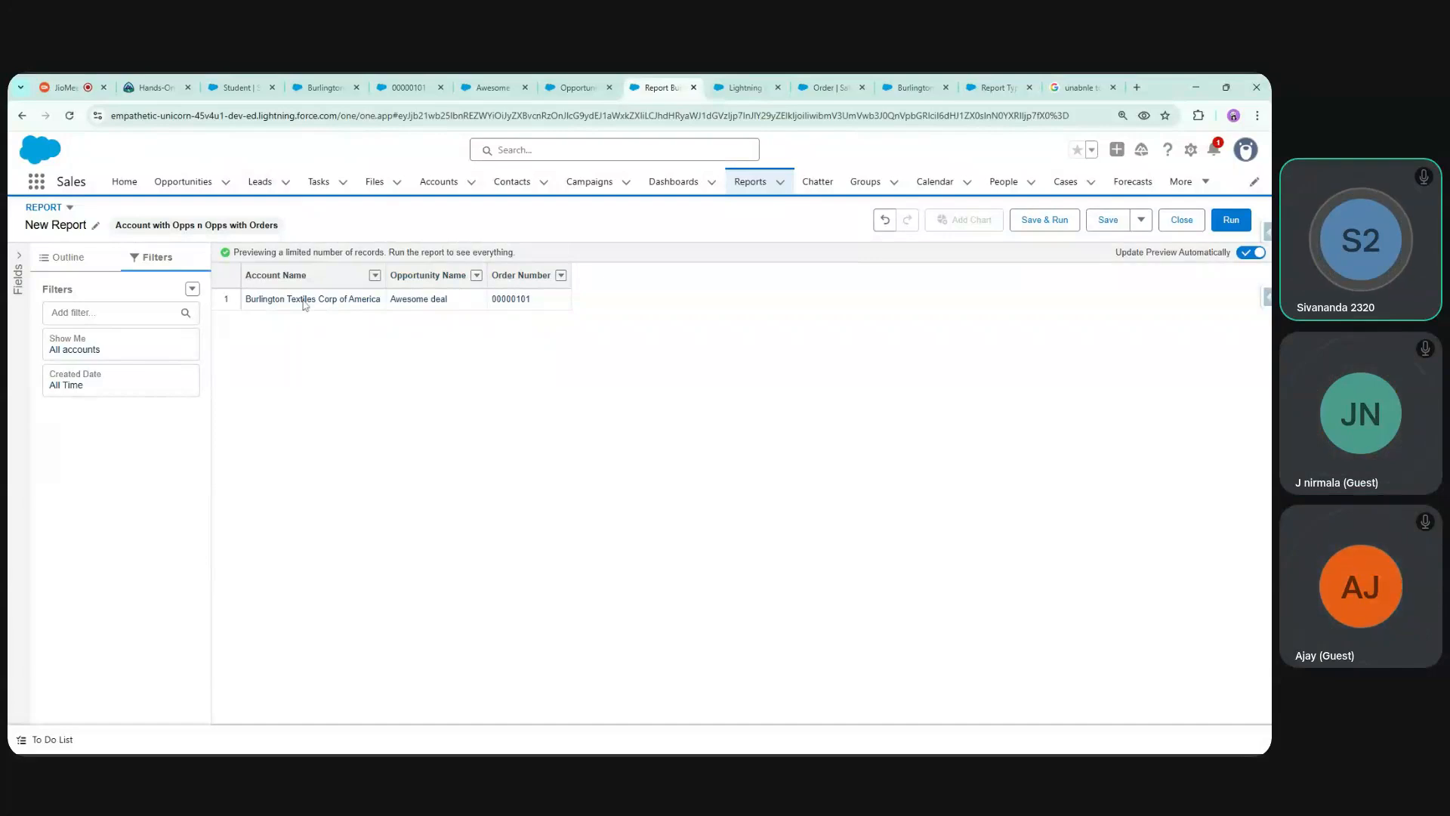
Close the Order page layout and field-level security browser tabs, then review the custom report type's object relationships
{"action": "left_click", "coordinate": [831, 87]}
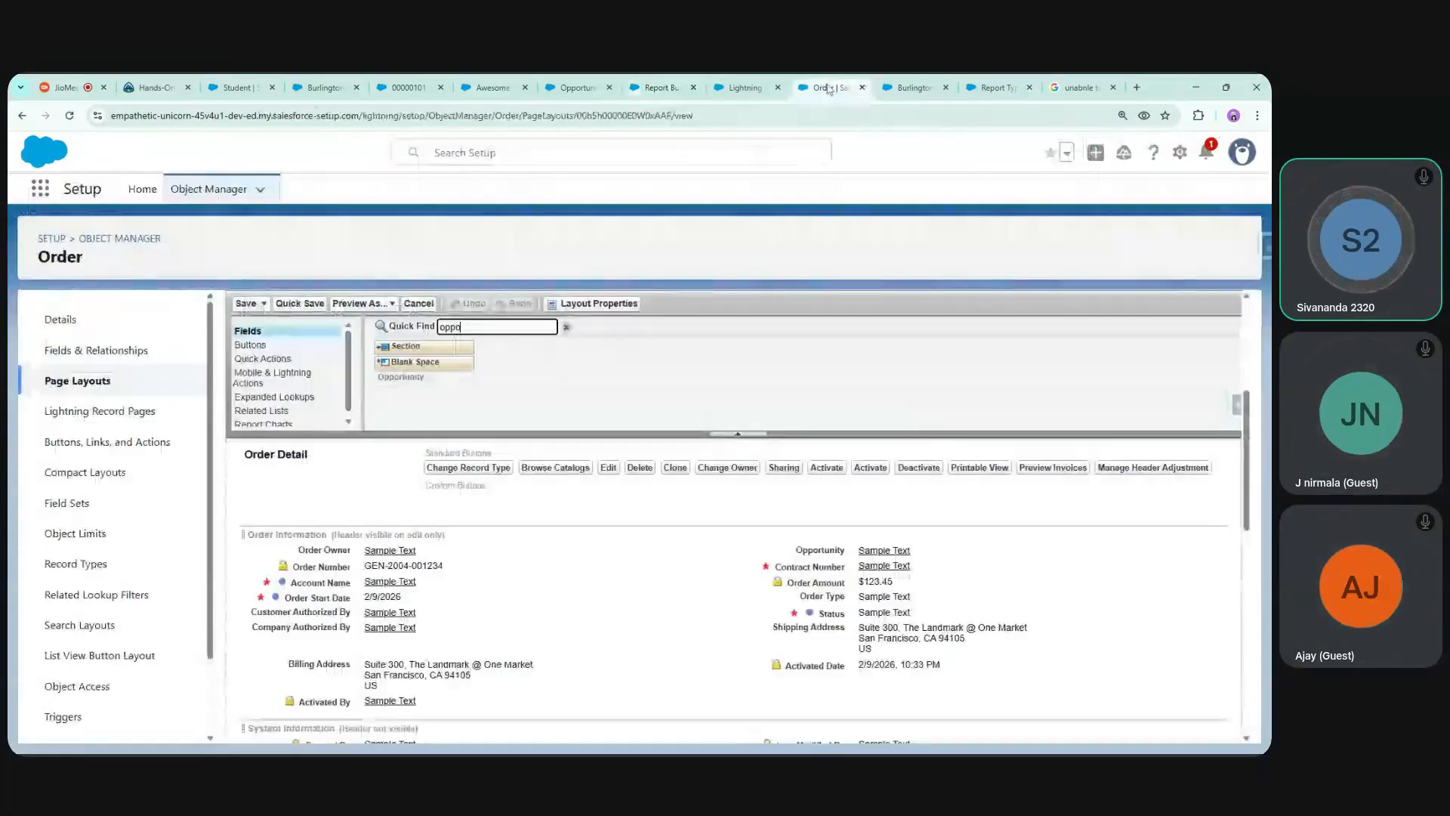
{"action": "left_click", "coordinate": [862, 88]}
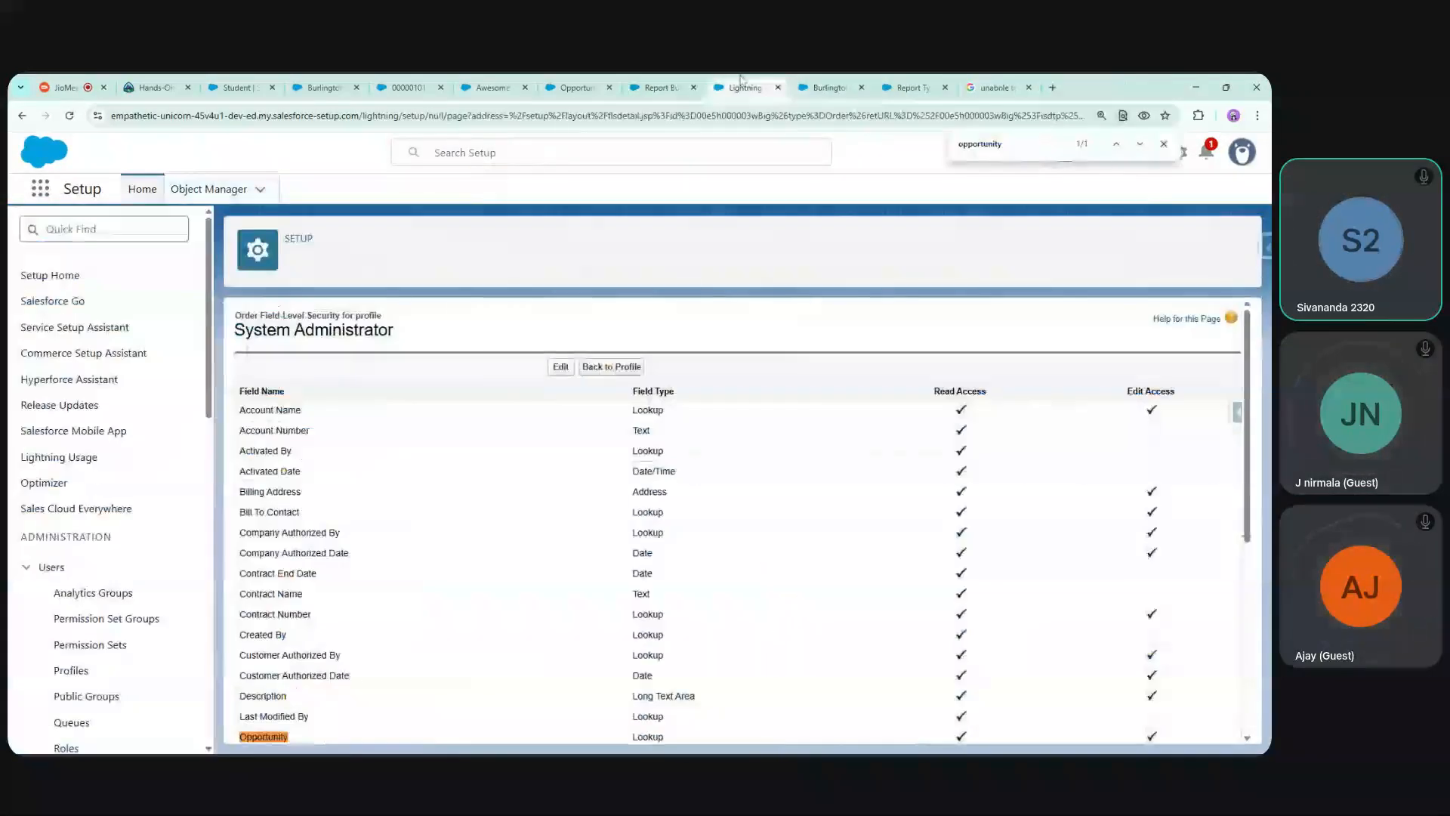
{"action": "left_click", "coordinate": [778, 88]}
{"action": "left_click", "coordinate": [831, 88]}
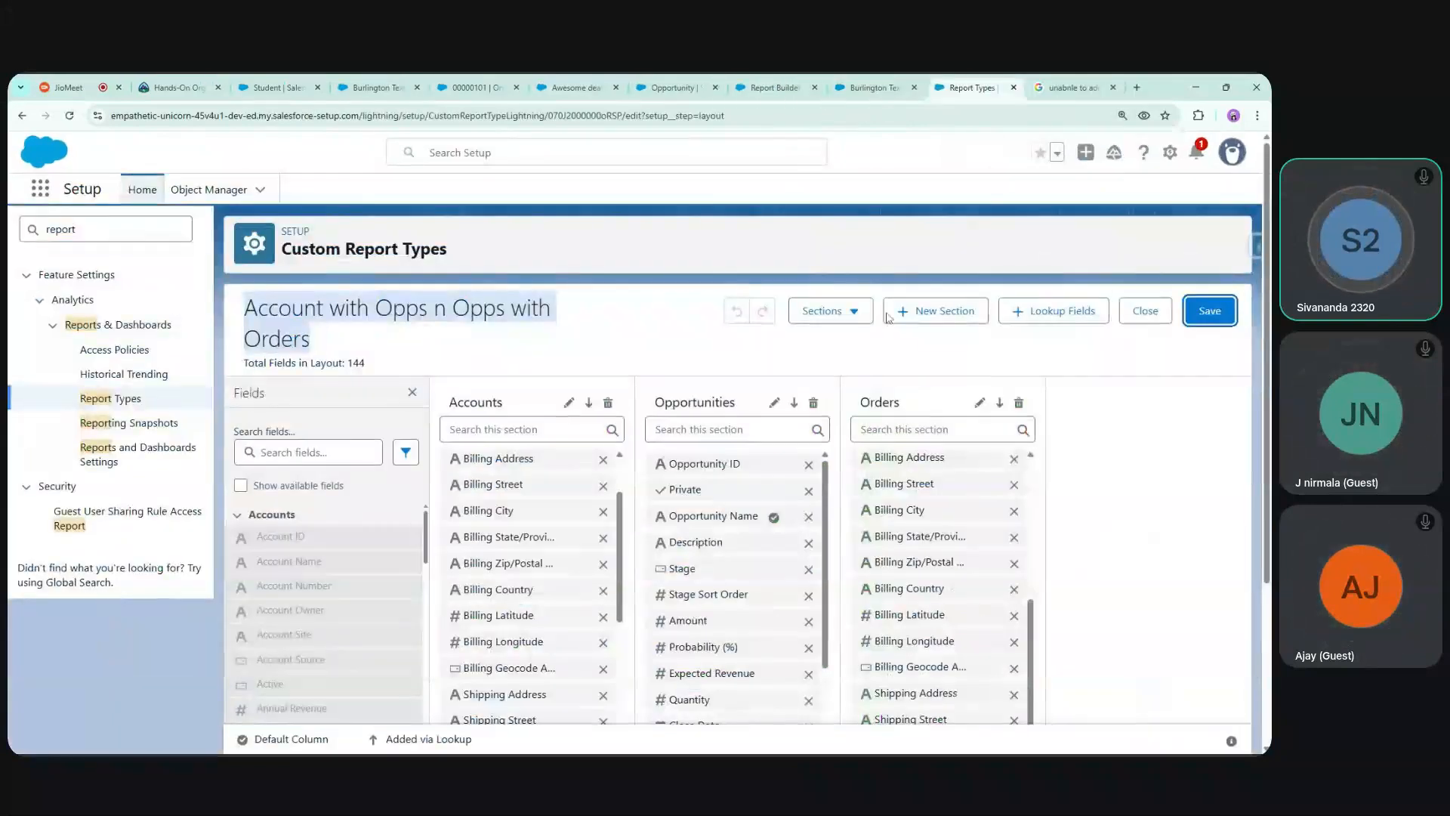
{"action": "left_click", "coordinate": [21, 117]}
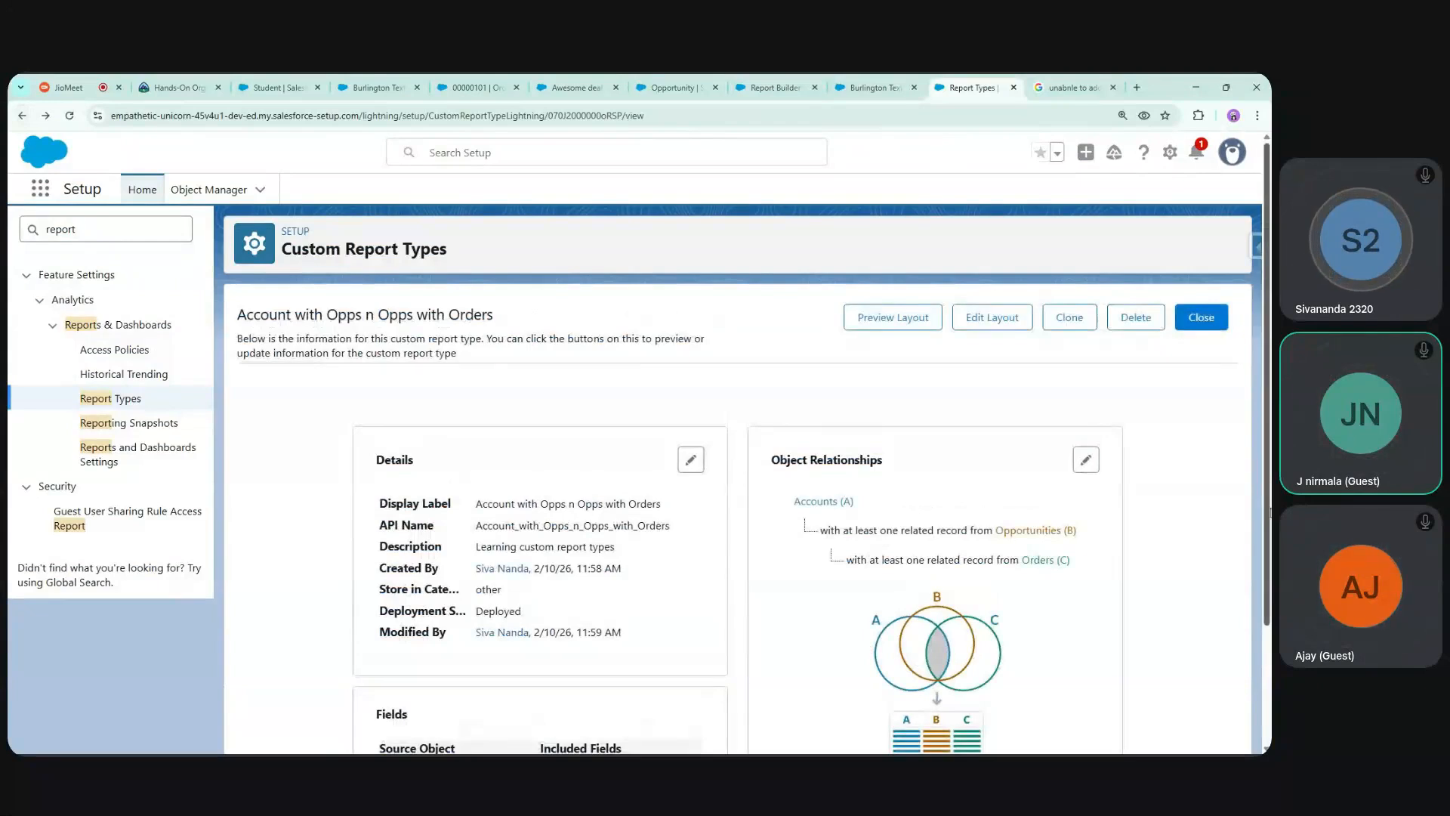
{"action": "scroll", "coordinate": [940, 521], "scroll_direction": "down", "scroll_amount": 2}
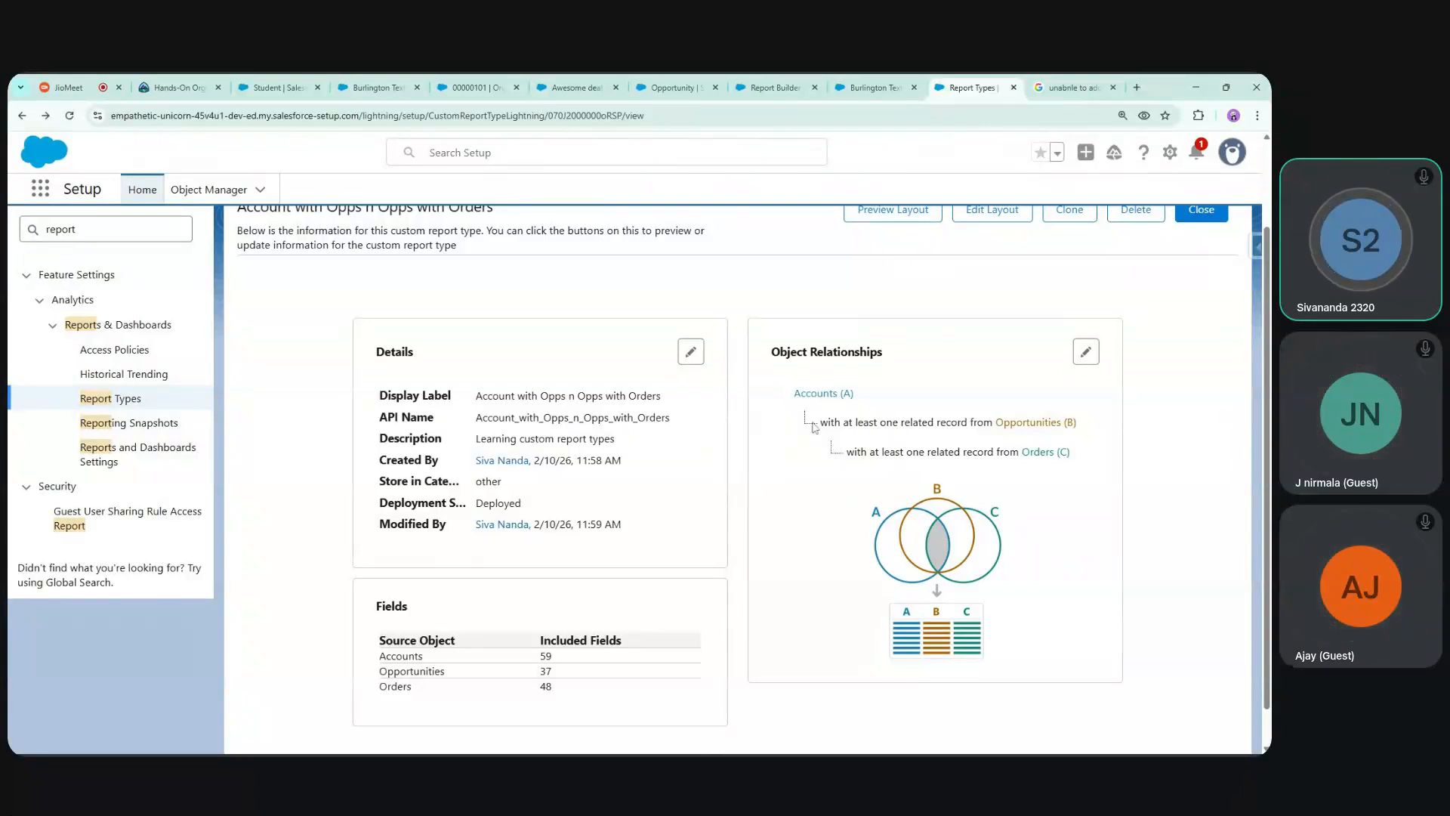
Review the Awesome deal opportunity, its order and the Opportunity page layout, then return to the new report
{"action": "left_click", "coordinate": [675, 88]}
{"action": "left_click", "coordinate": [576, 88]}
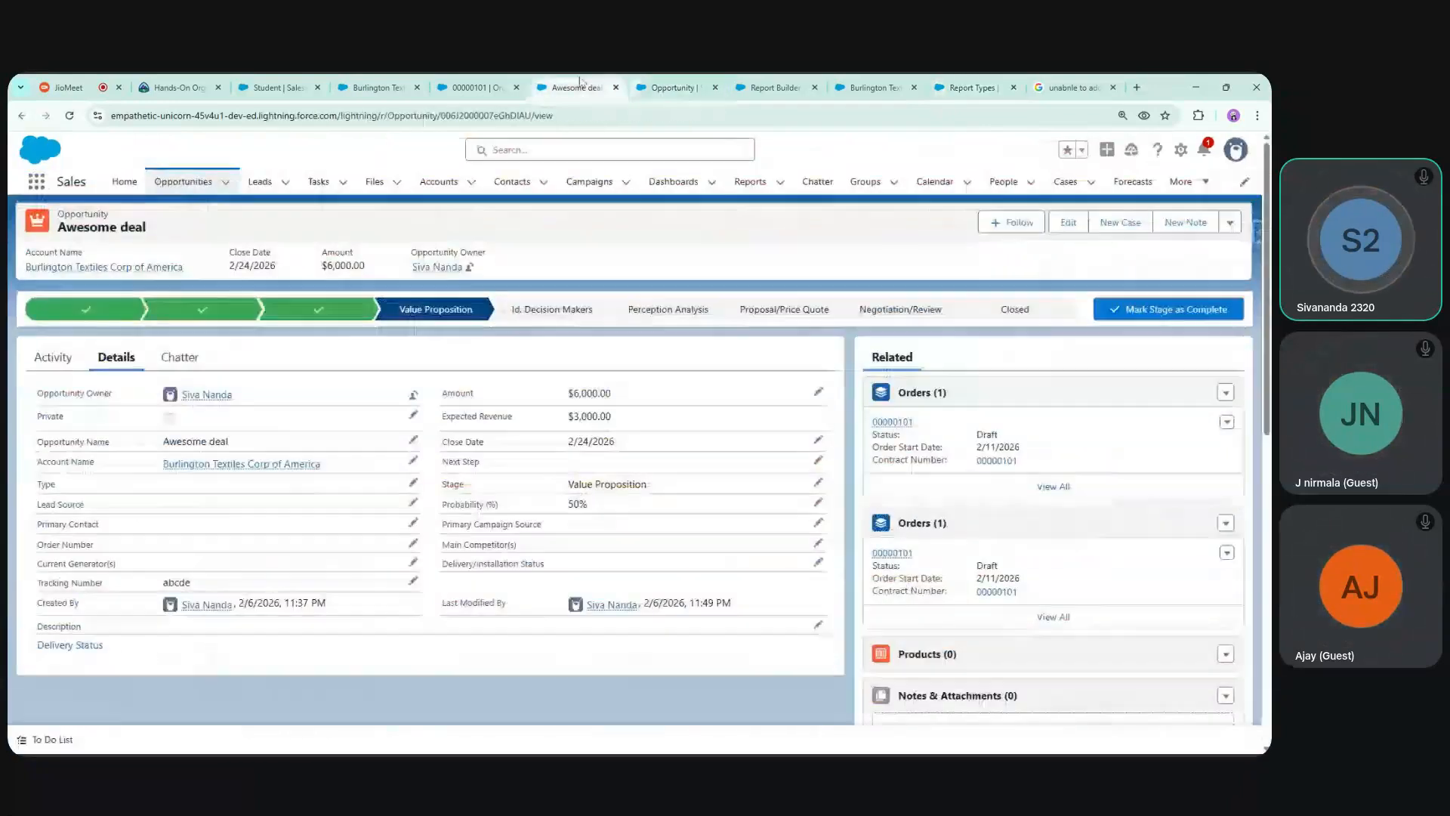
{"action": "left_click", "coordinate": [475, 87]}
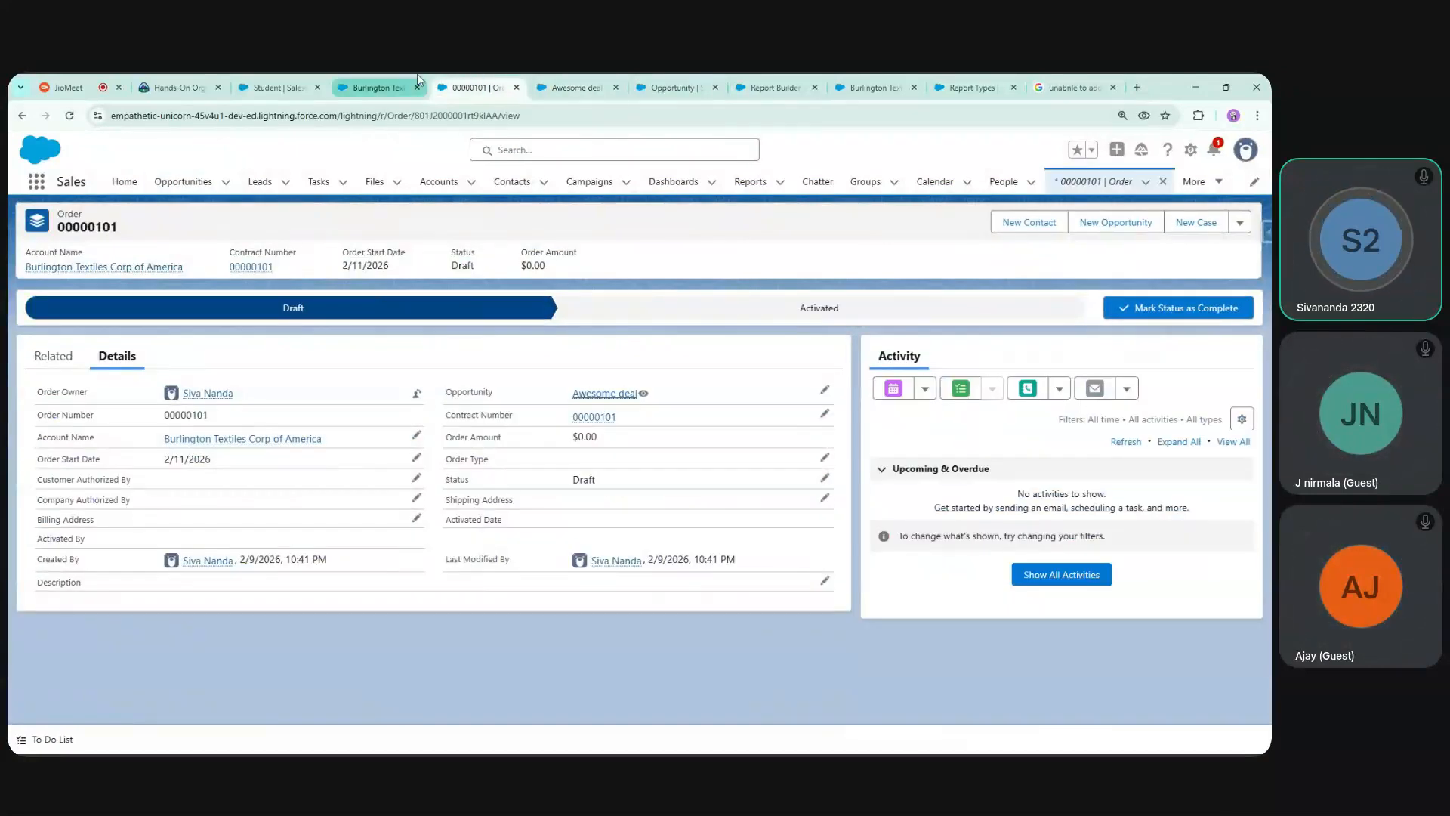
{"action": "left_click", "coordinate": [675, 88]}
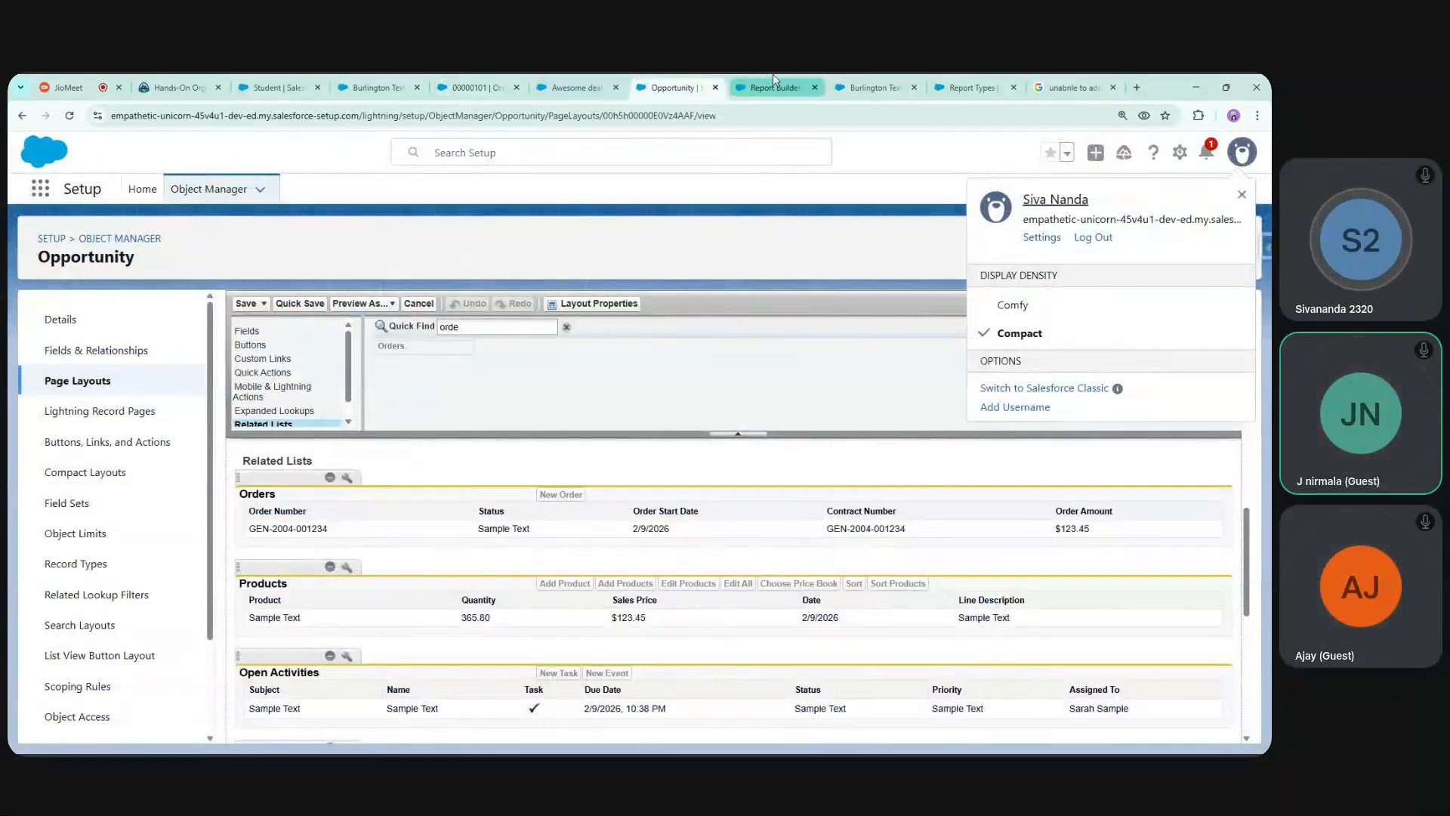
{"action": "left_click", "coordinate": [772, 75]}
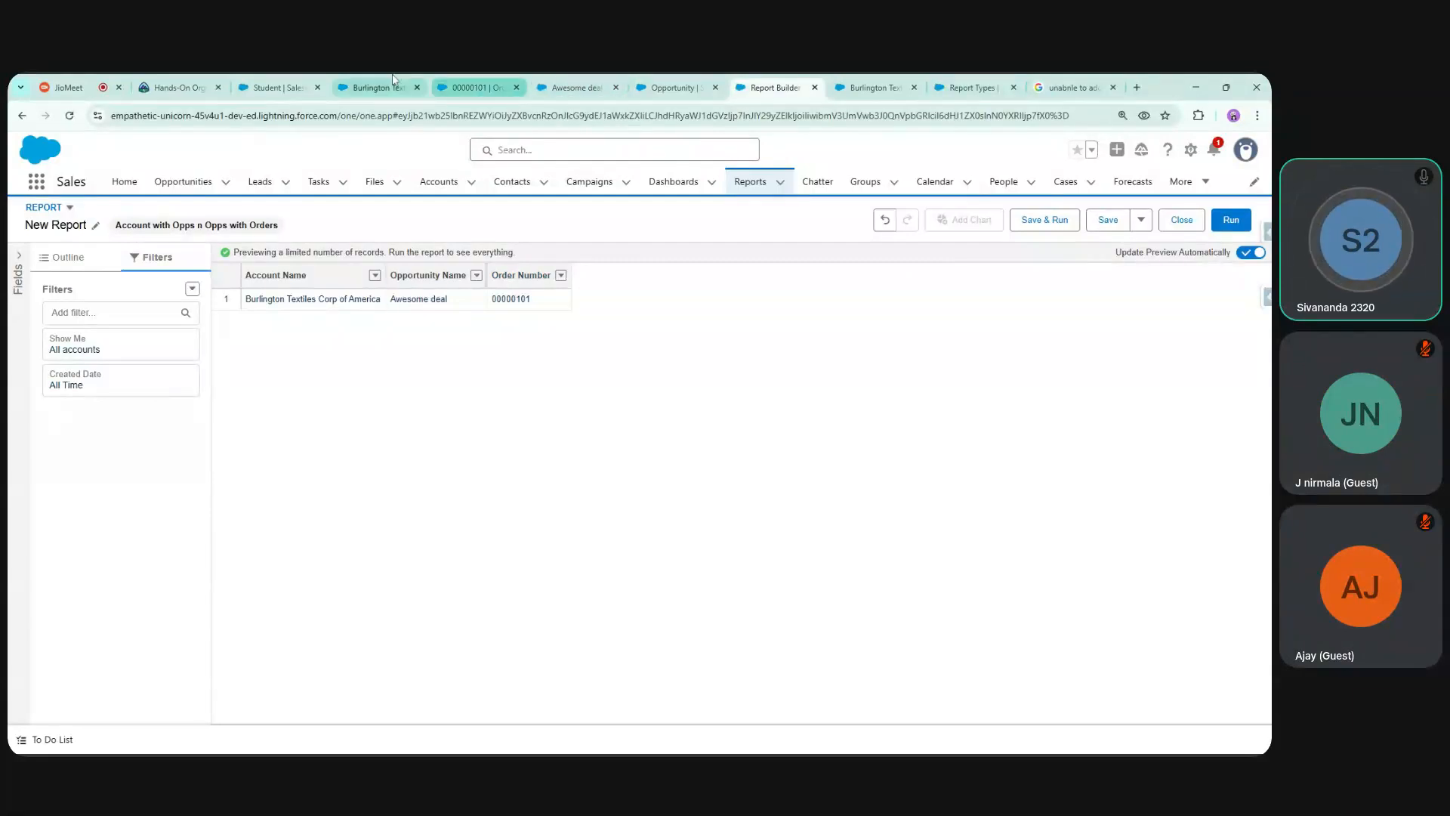
Move the Burlington Textiles account's browser tab beside the report builder's tab and bring it to the front
{"action": "left_click_drag", "start_coordinate": [393, 78], "coordinate": [668, 79]}
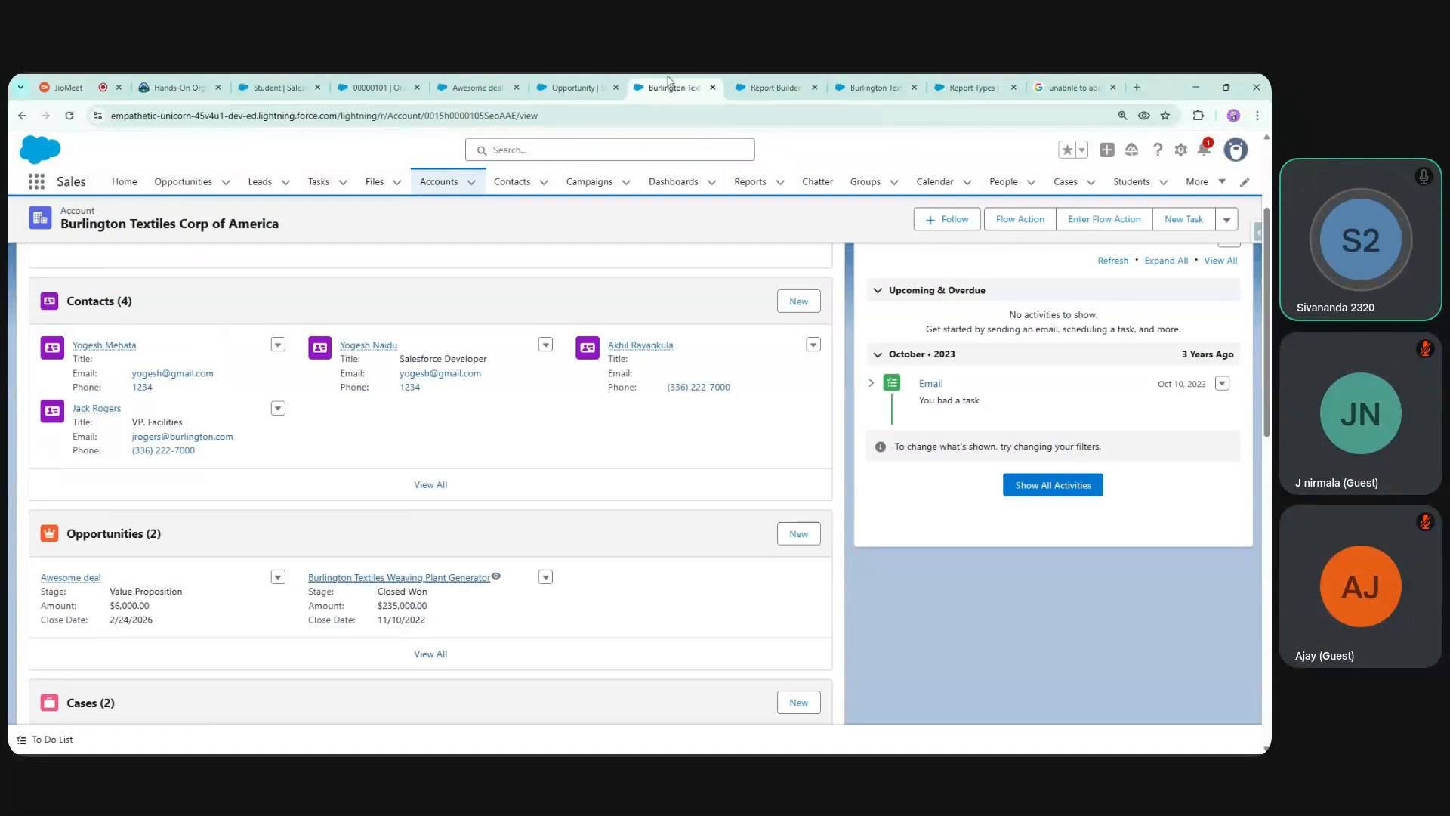
{"action": "left_click", "coordinate": [761, 82]}
{"action": "left_click", "coordinate": [663, 89]}
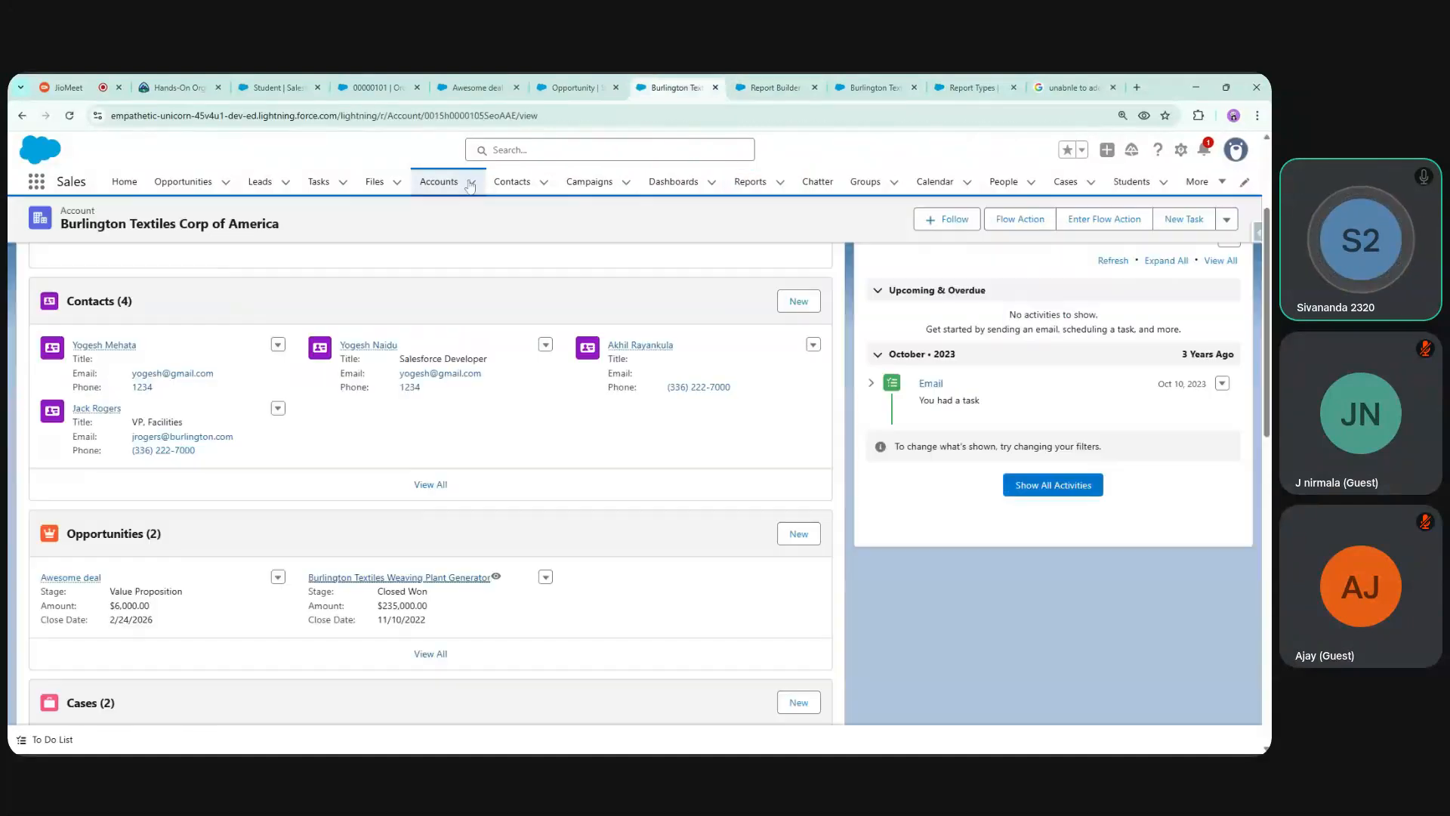
Open the Edge Communications account and its Edge Emergency Generator opportunity in the Id. Decision Makers stage
{"action": "left_click", "coordinate": [451, 185]}
{"action": "left_click", "coordinate": [143, 364]}
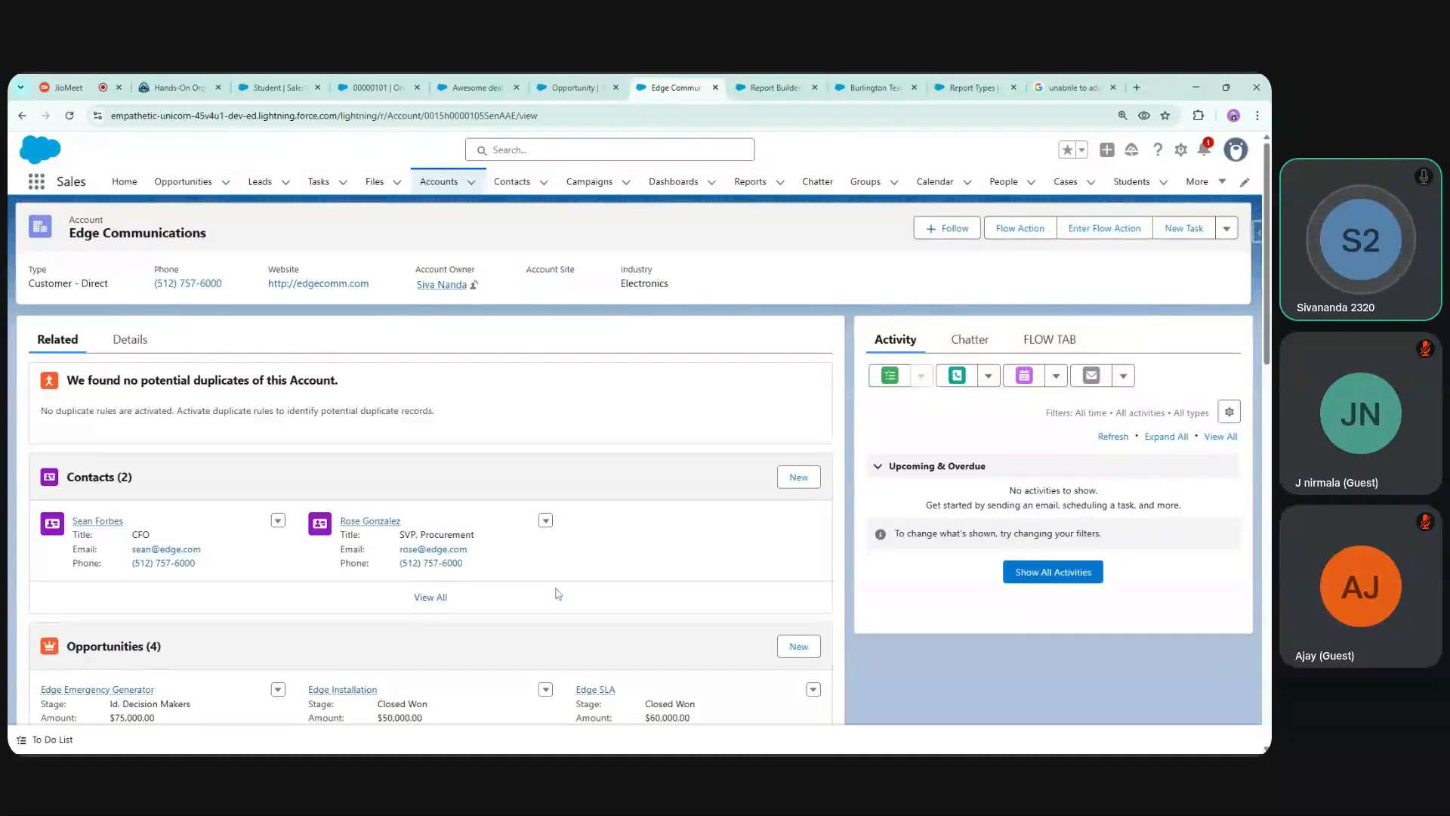
{"action": "scroll", "coordinate": [133, 622], "scroll_direction": "down", "scroll_amount": 1}
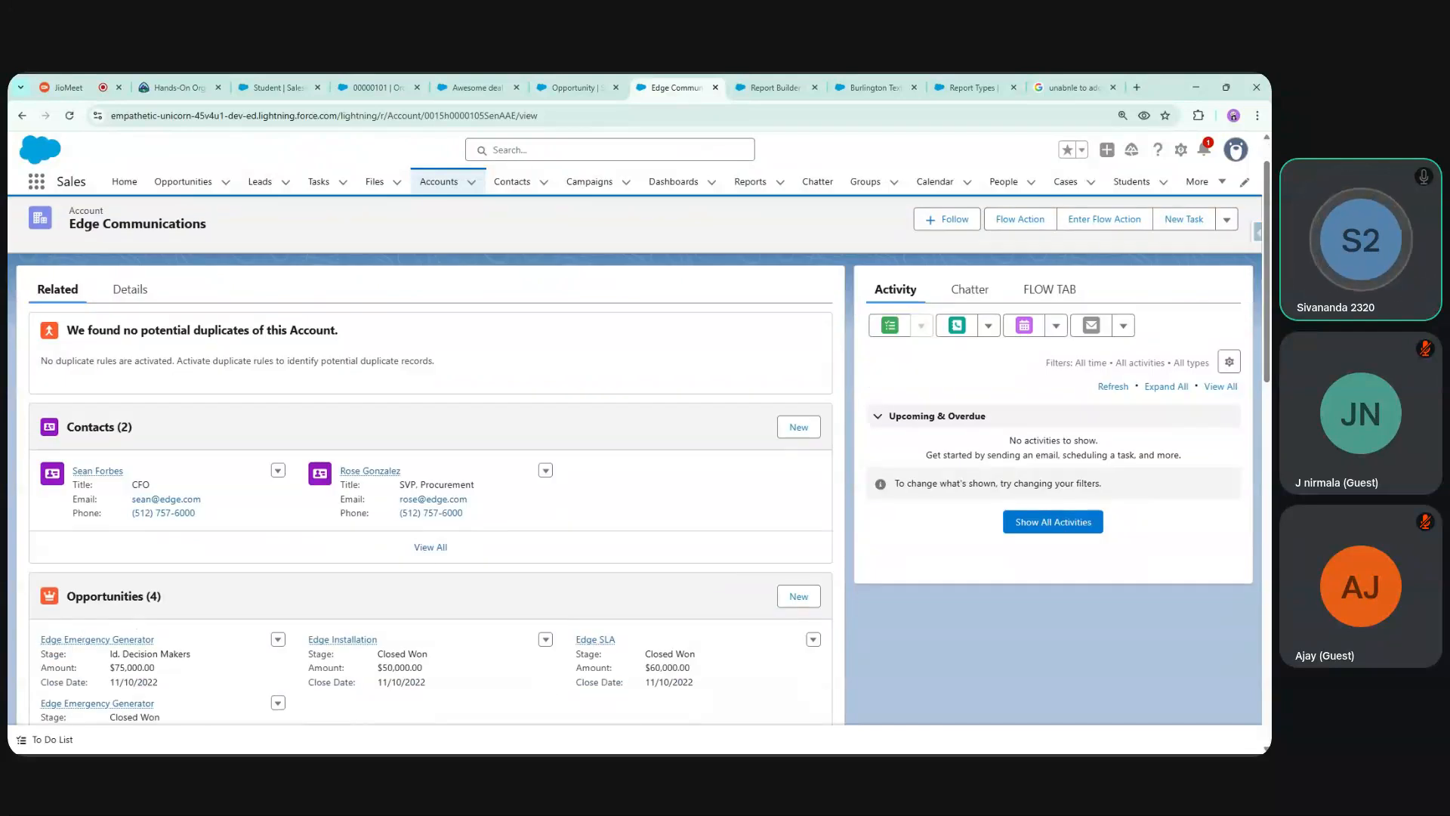
{"action": "mouse_move", "coordinate": [103, 641]}
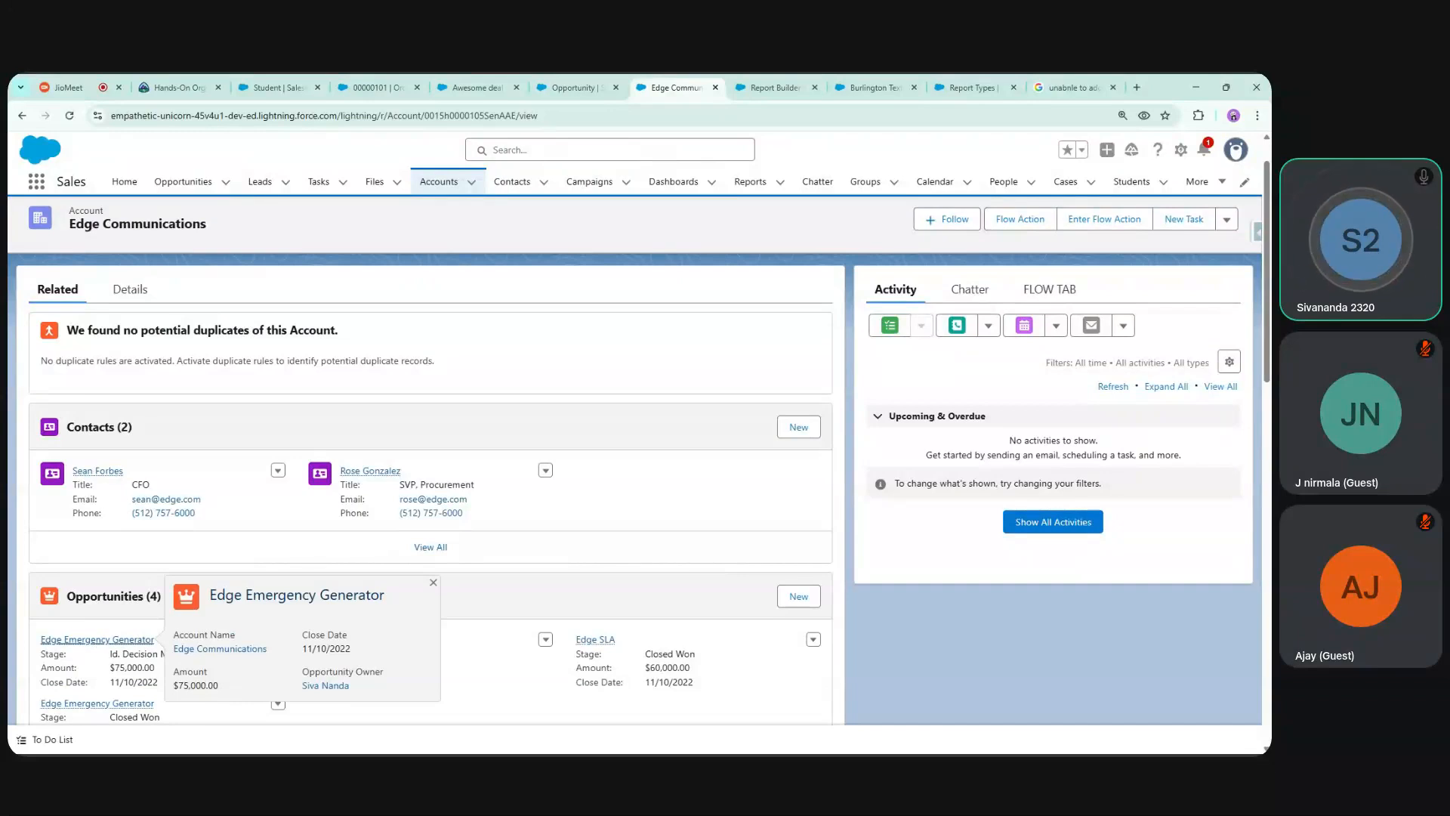
{"action": "left_click", "coordinate": [103, 640]}
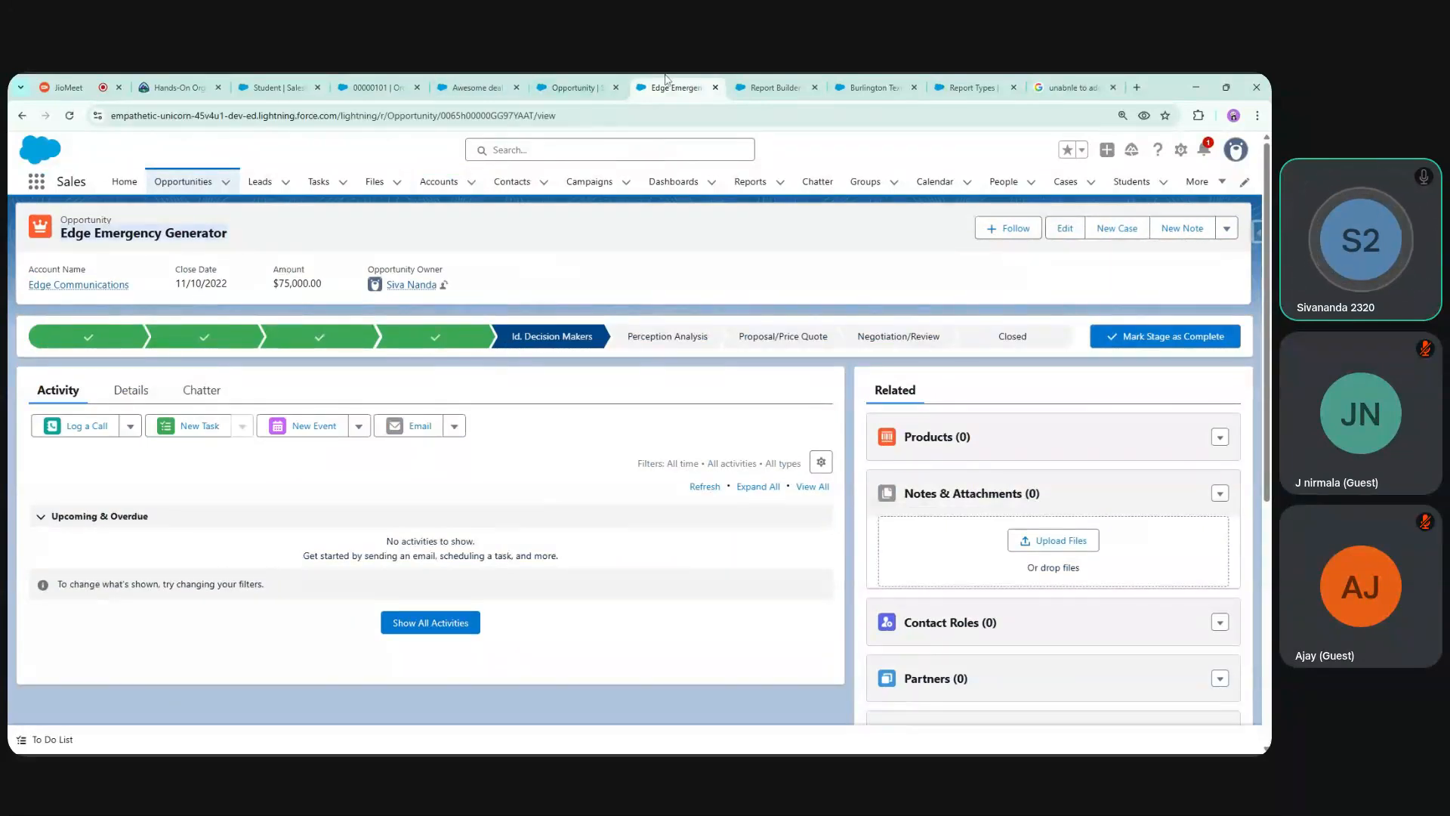
Find Orders in the App Launcher and open it in a separate browser tab, then show the Edge Emergency Generator opportunity's details
{"action": "left_click", "coordinate": [40, 184]}
{"action": "type", "text": "order"}
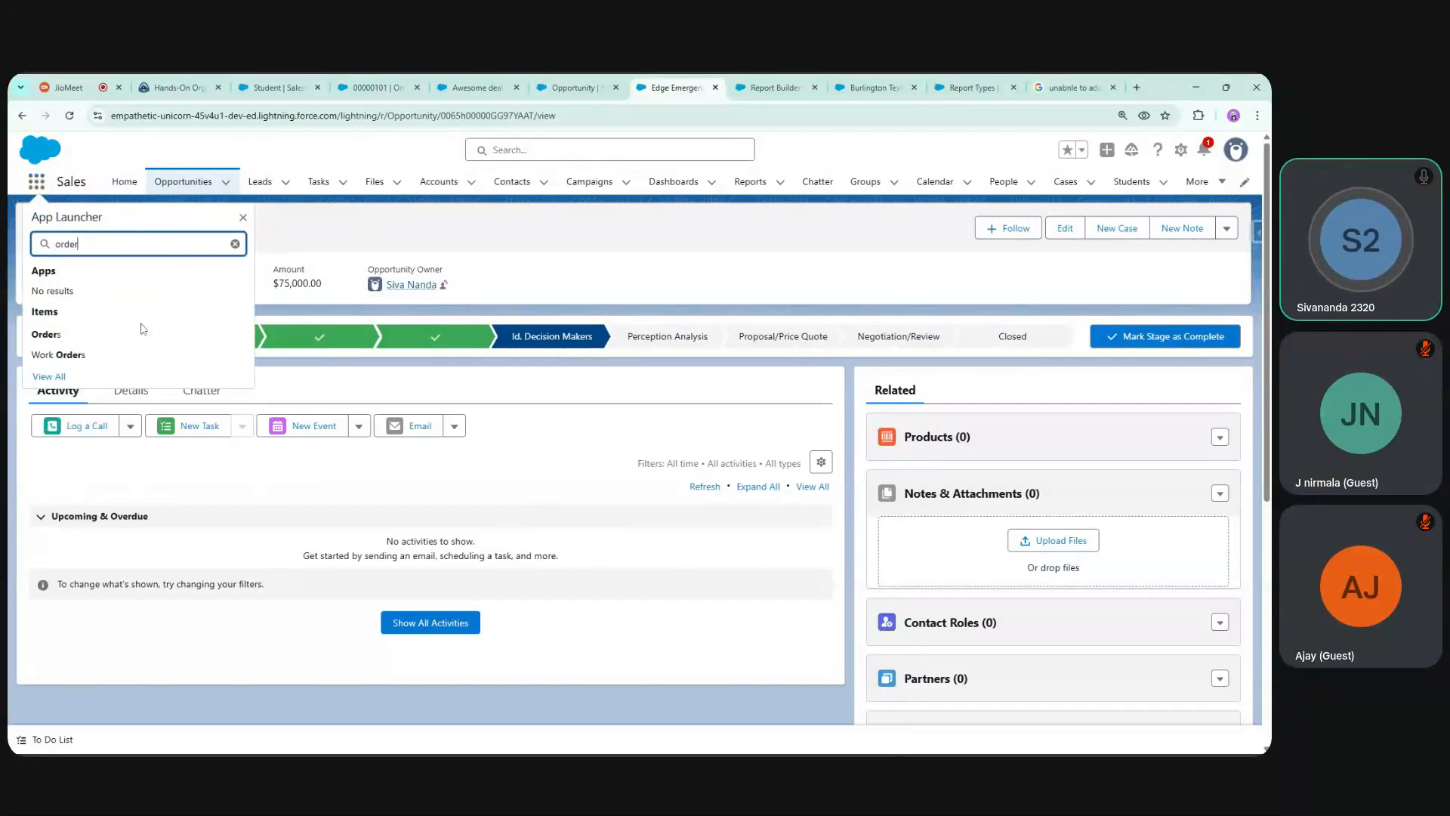
{"action": "left_click", "coordinate": [48, 341], "text": "ctrl"}
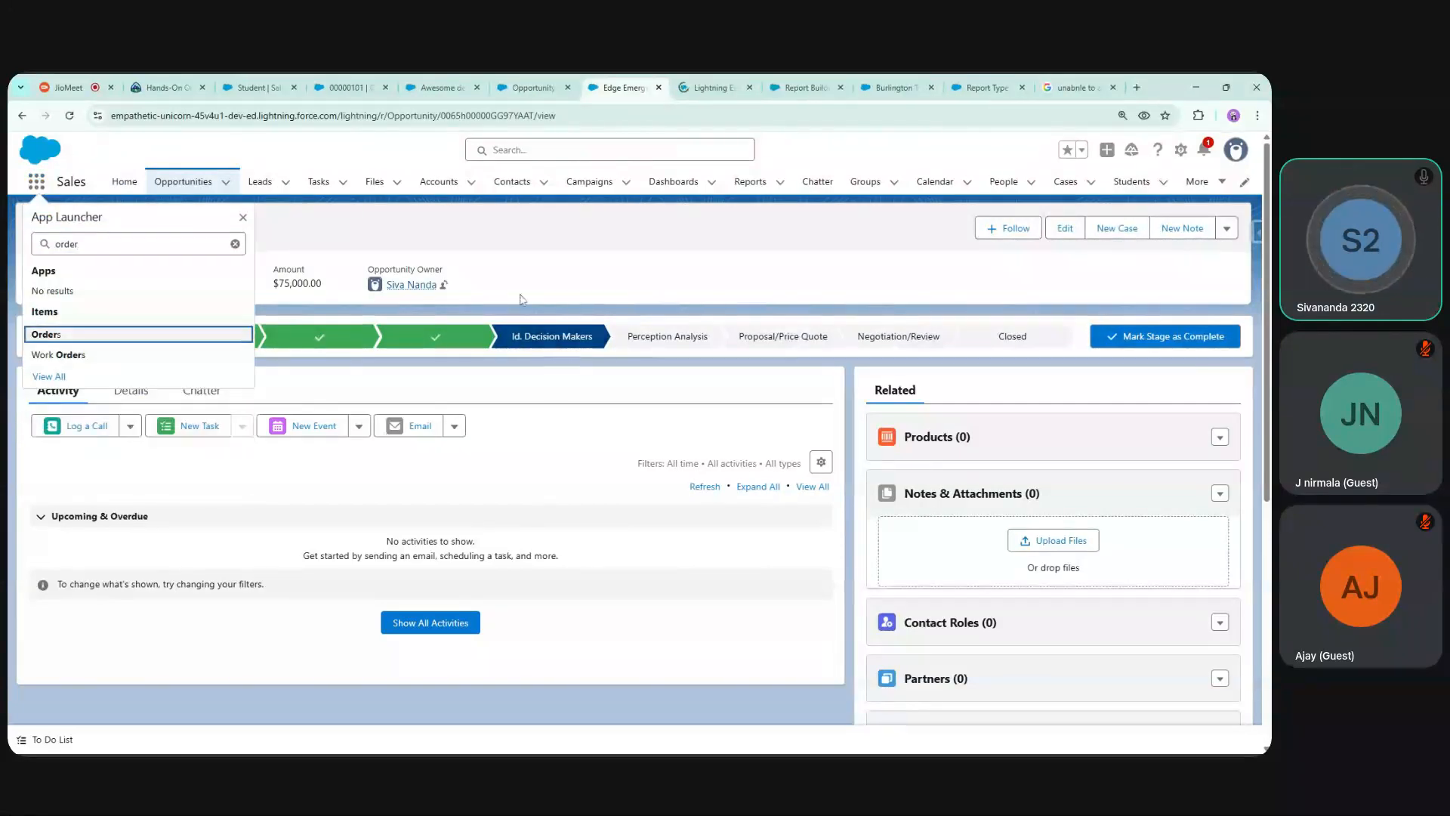
{"action": "left_click", "coordinate": [541, 252]}
{"action": "left_click", "coordinate": [129, 390]}
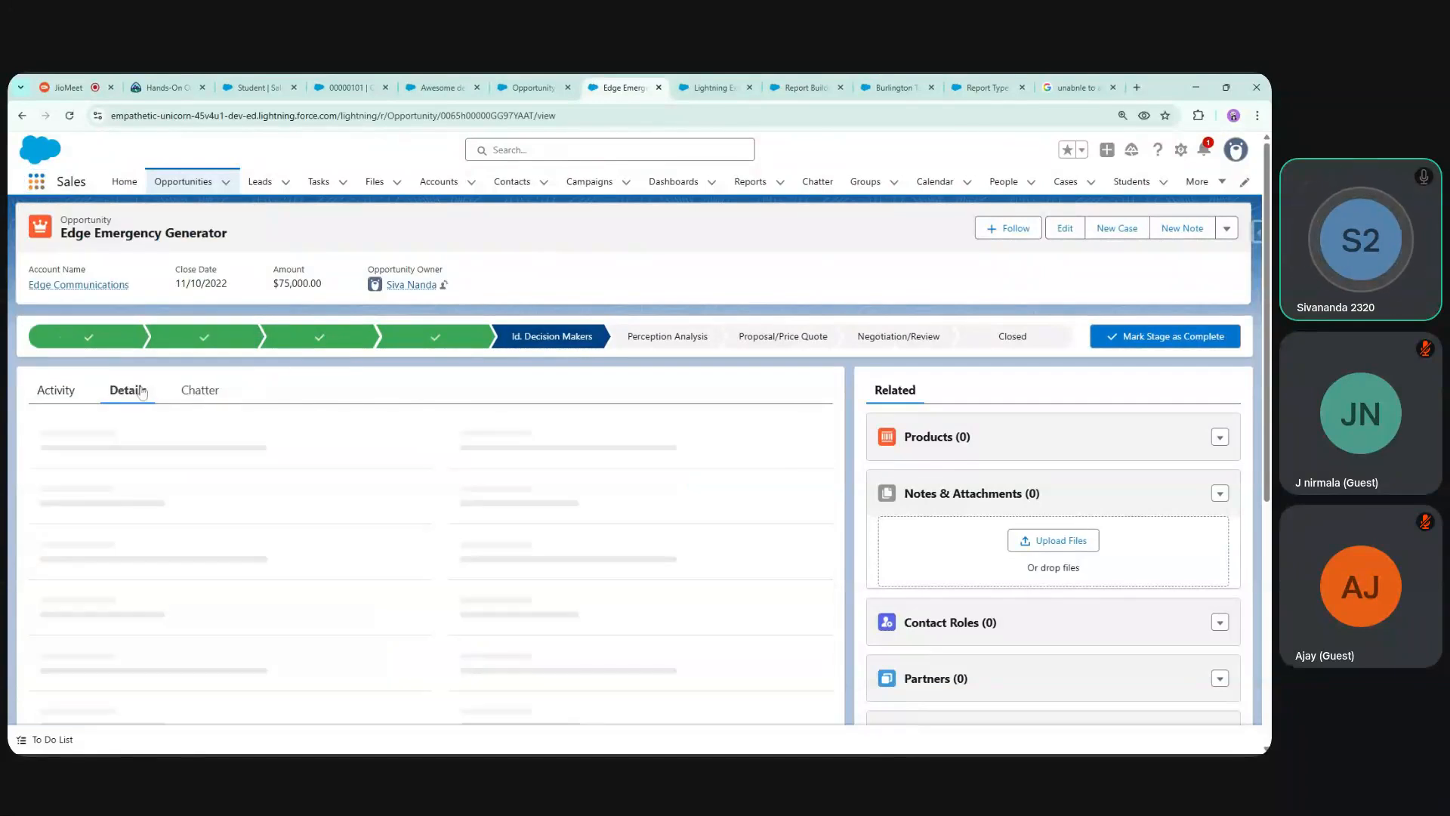
Start a new order from the Orders list and begin creating a new contract for it
{"action": "left_click", "coordinate": [714, 87]}
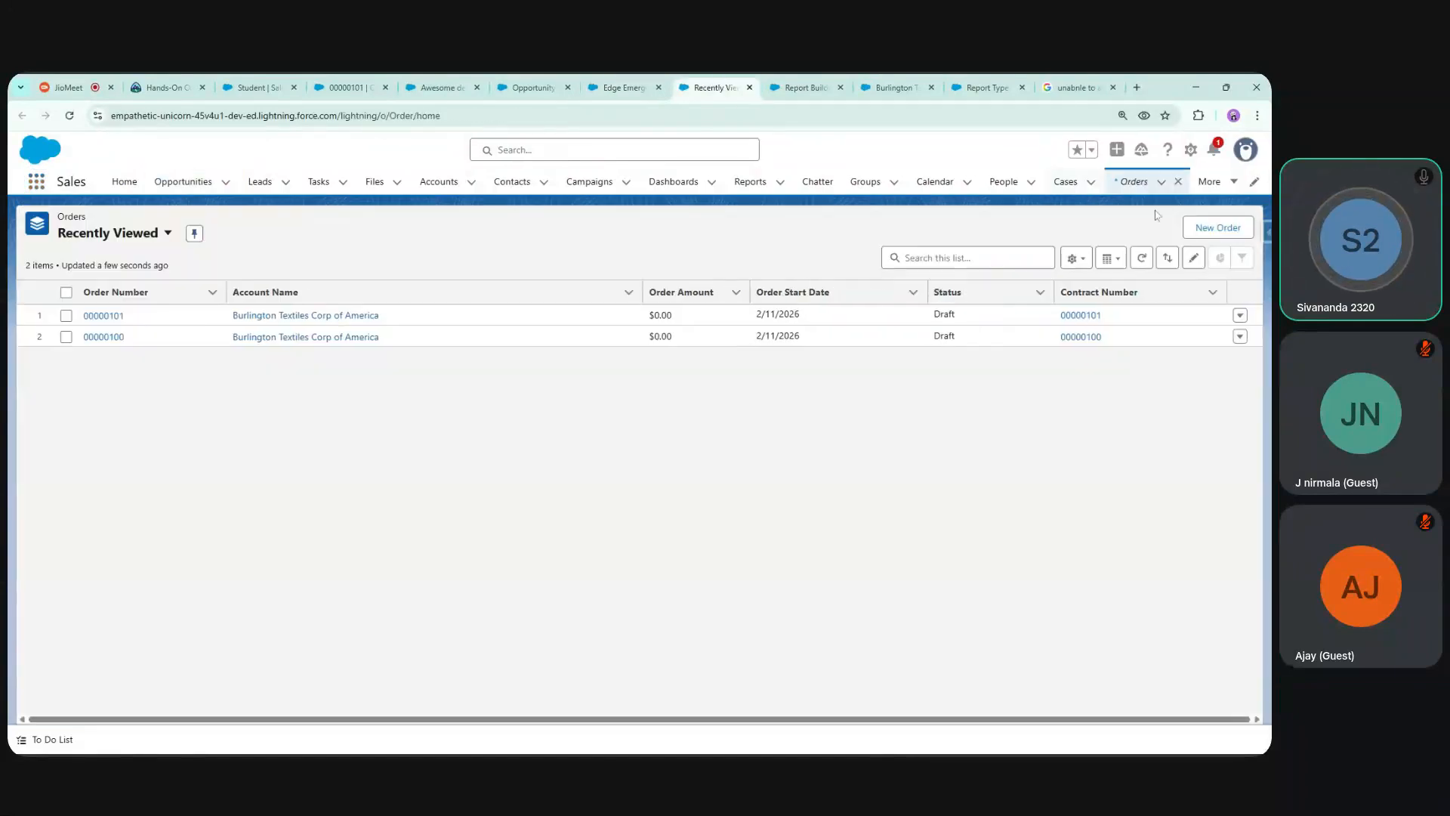
{"action": "left_click", "coordinate": [1210, 226]}
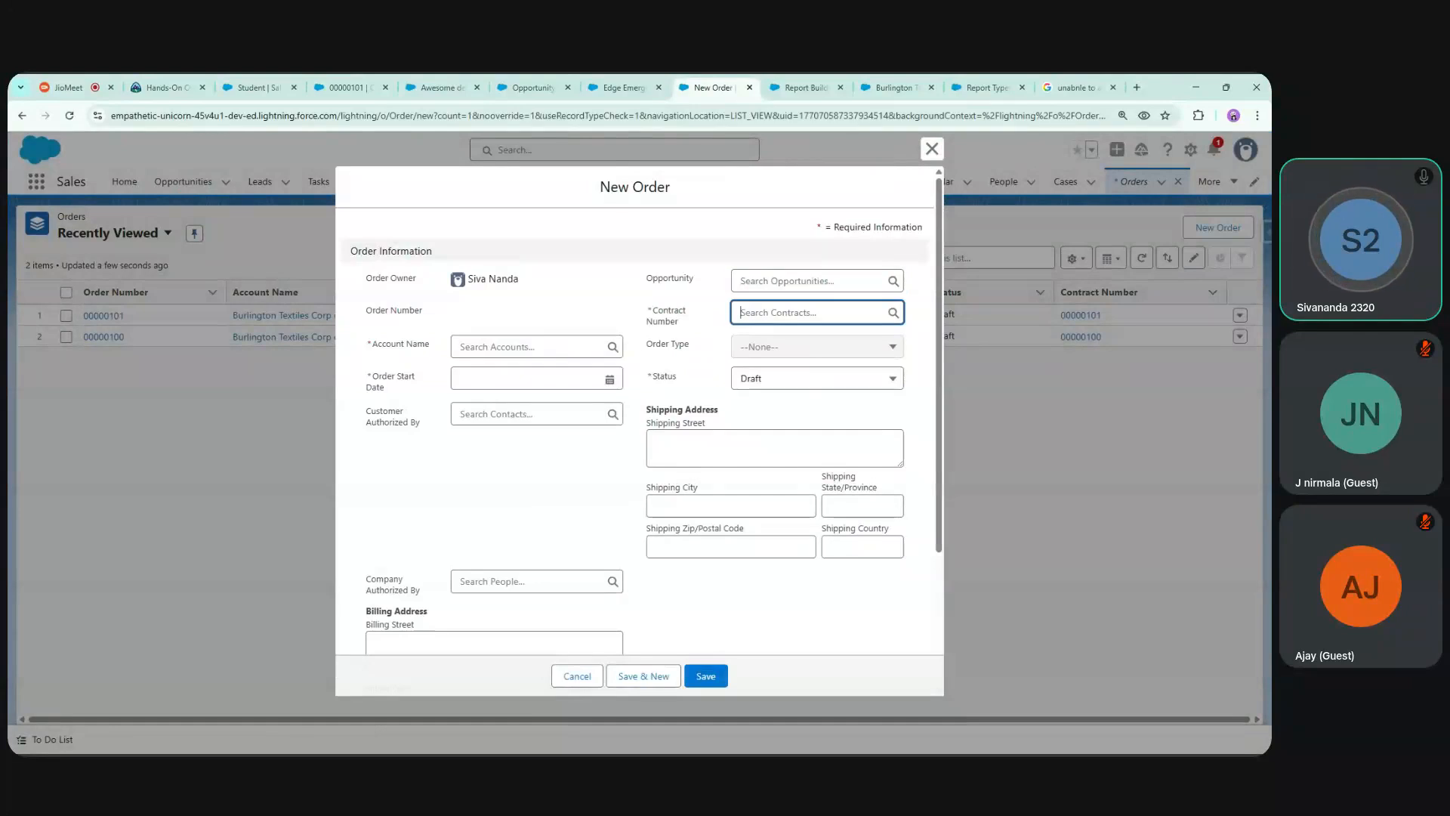
{"action": "left_click", "coordinate": [789, 437]}
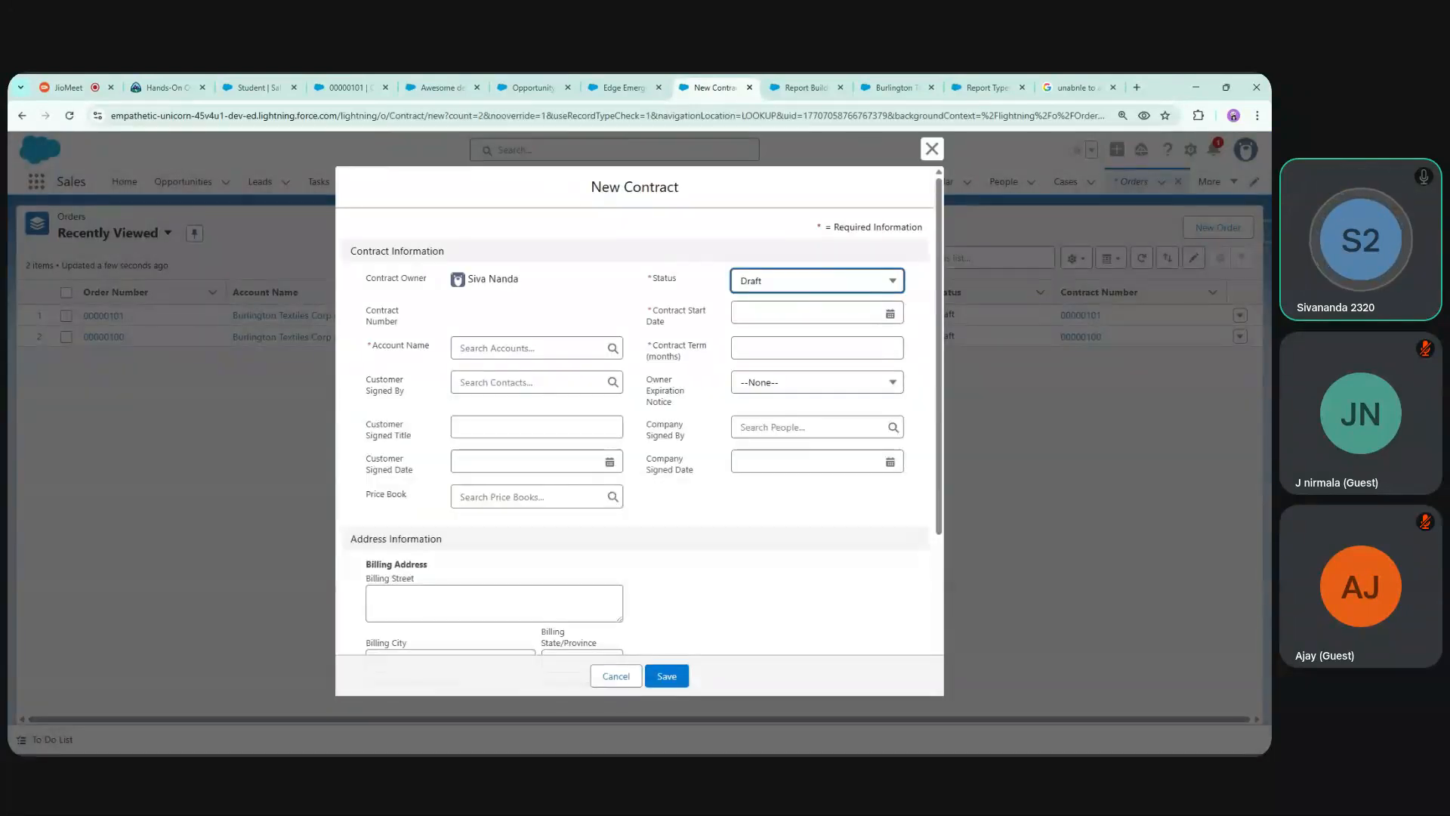
{"action": "left_click", "coordinate": [808, 313]}
{"action": "type", "text": "Edge Emergency Generator"}
{"action": "key", "text": "ctrl+a"}
{"action": "key", "text": "BackSpace"}
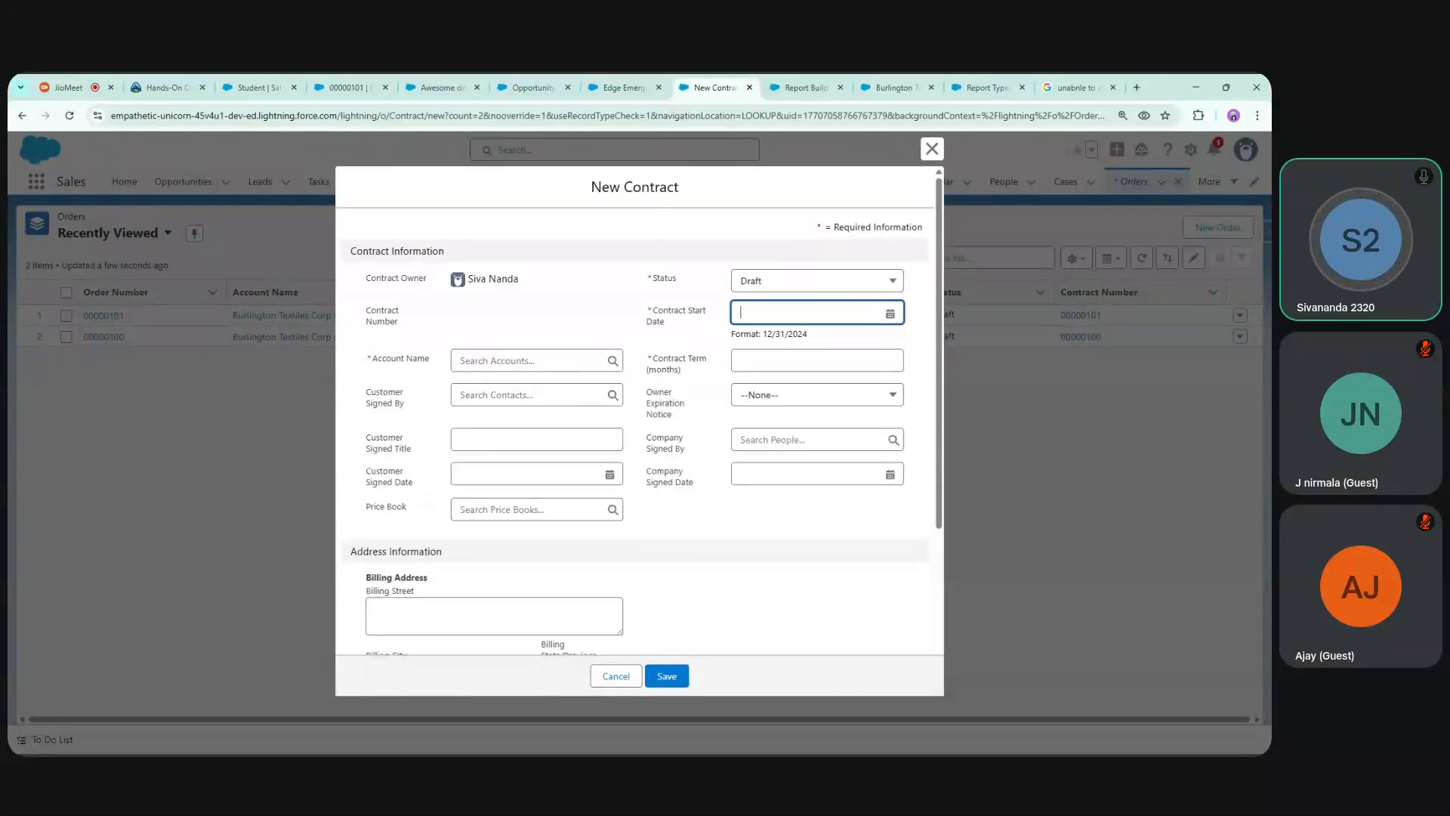
Assign the new contract to the Edge Communications account and set its start date to 2/10/2026
{"action": "left_click", "coordinate": [529, 361]}
{"action": "type", "text": "e Communications"}
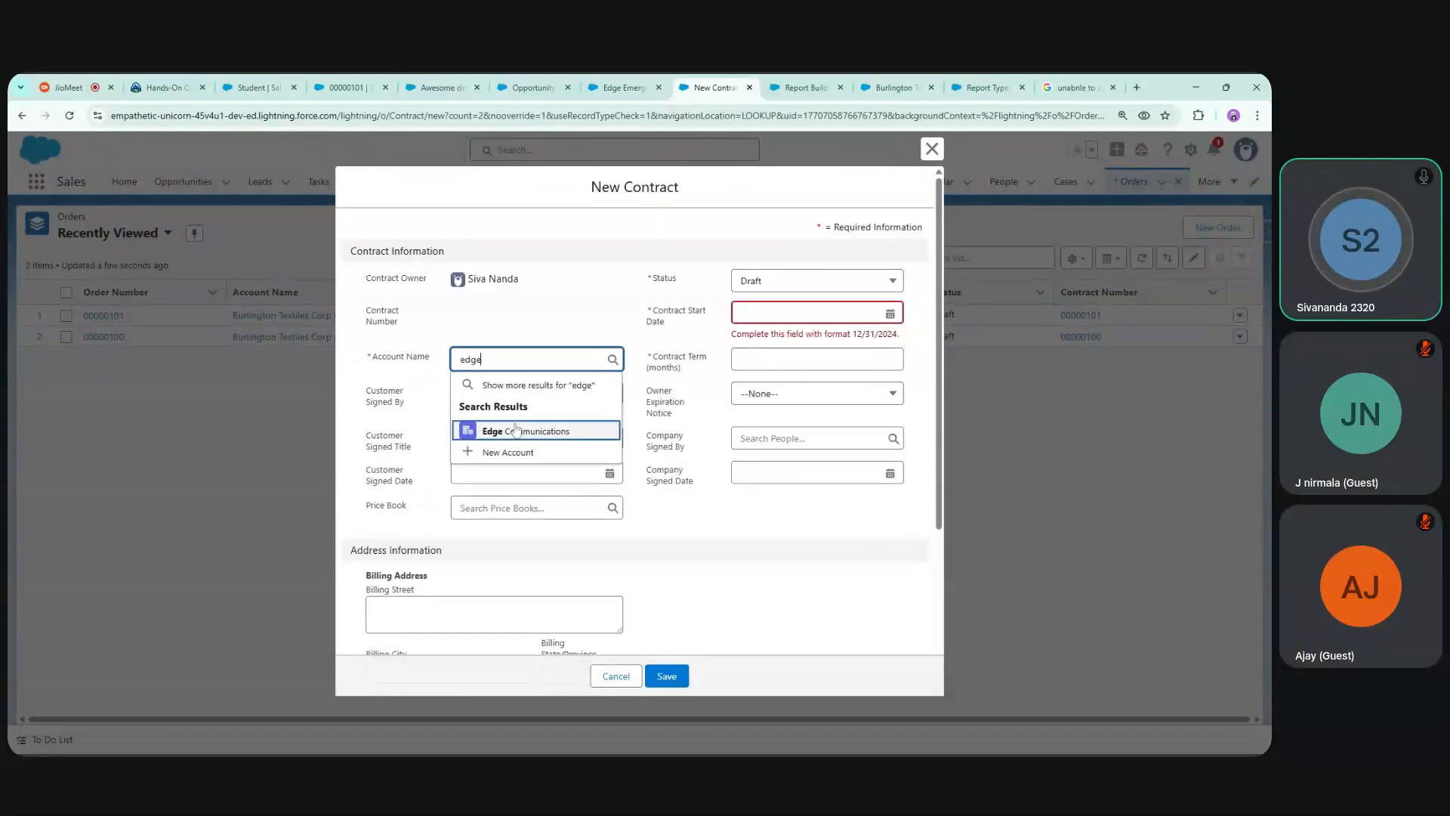
{"action": "left_click", "coordinate": [519, 424]}
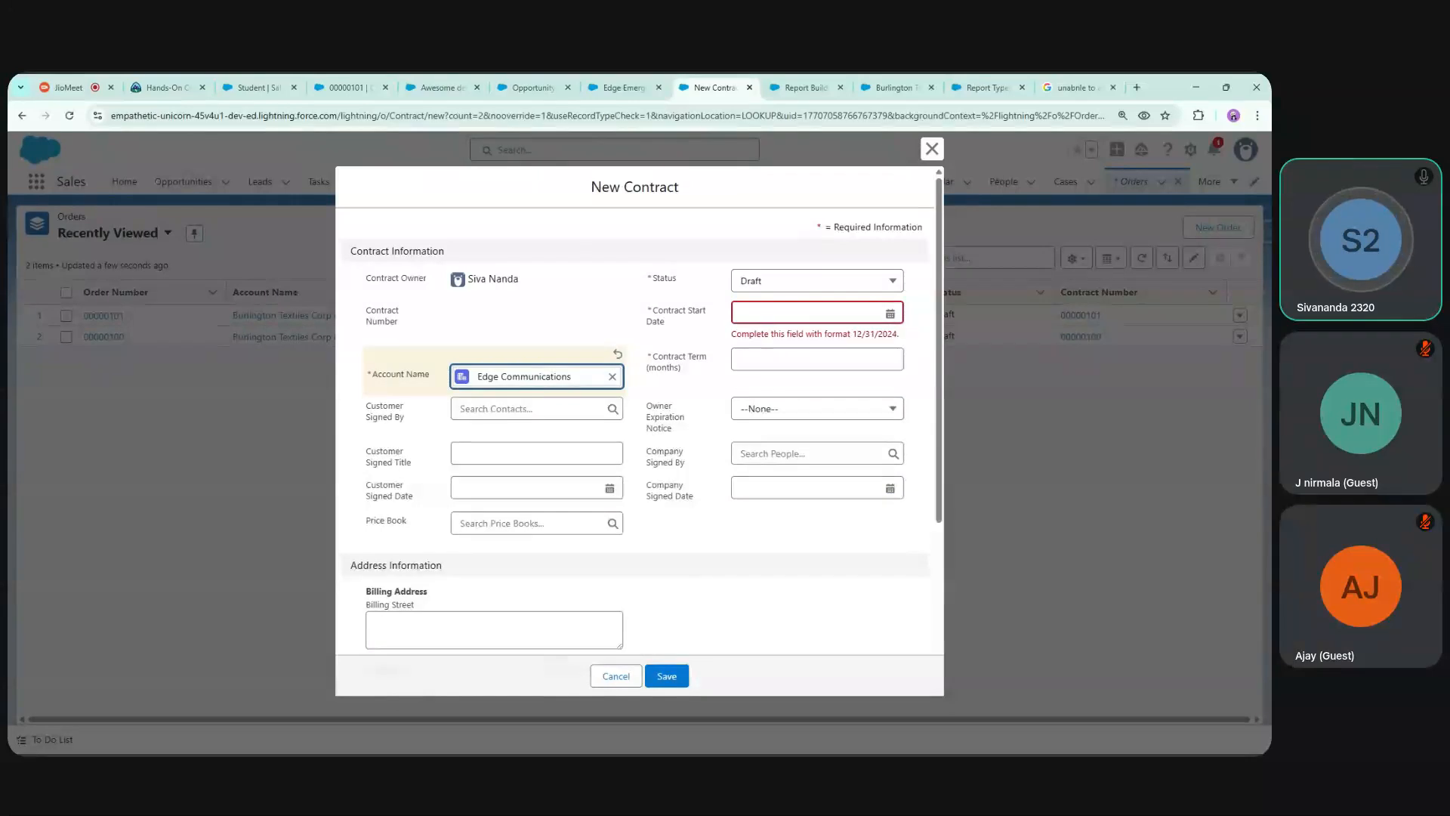
{"action": "left_click", "coordinate": [801, 312]}
{"action": "left_click", "coordinate": [781, 421]}
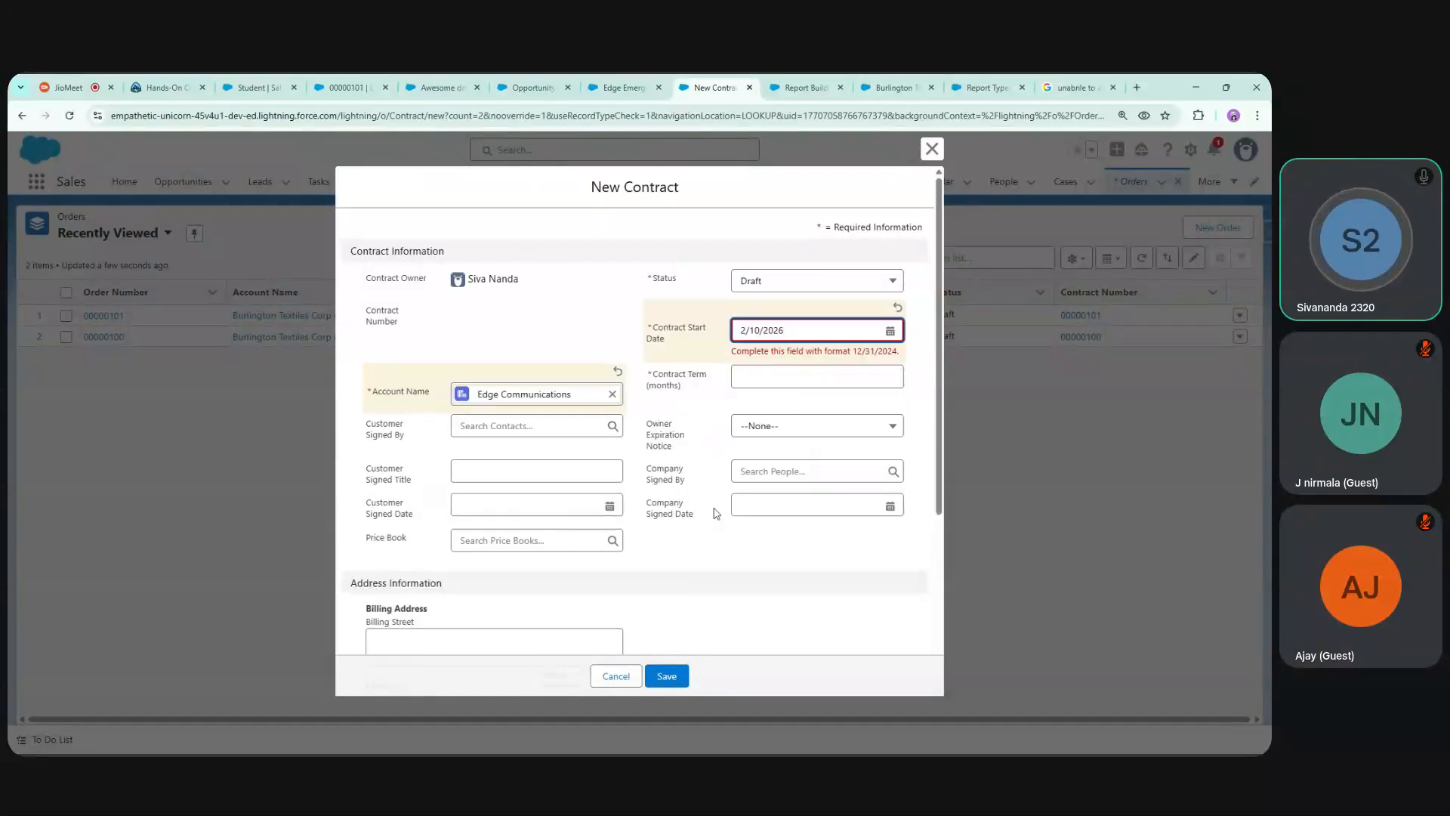
Set the contract's owner expiration notice to 30 Days and its term to 12 months, then save it
{"action": "left_click", "coordinate": [778, 427]}
{"action": "left_click", "coordinate": [785, 467]}
{"action": "left_click", "coordinate": [680, 677]}
{"action": "left_click", "coordinate": [787, 367]}
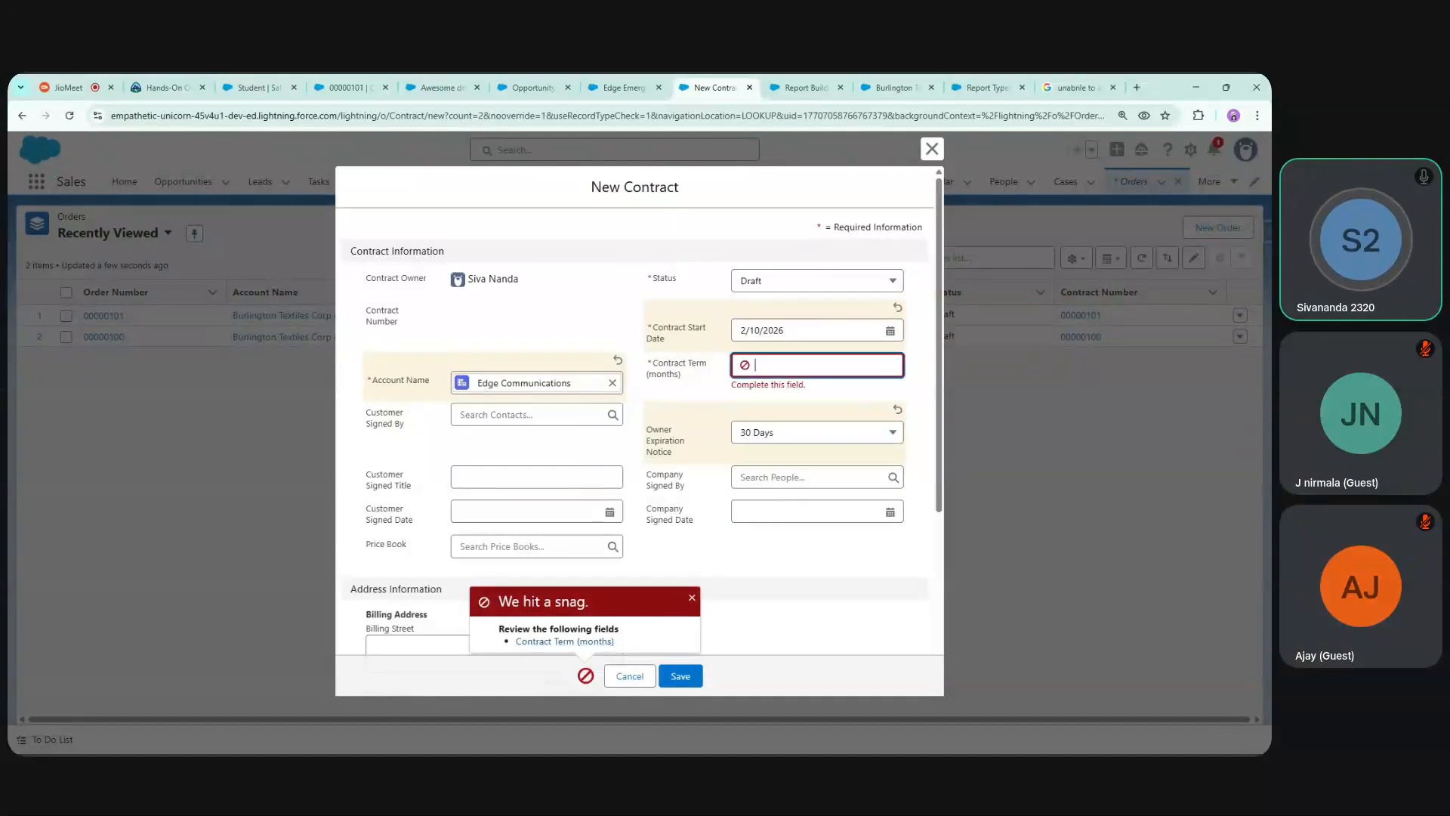
{"action": "type", "text": "12"}
{"action": "left_click", "coordinate": [678, 675]}
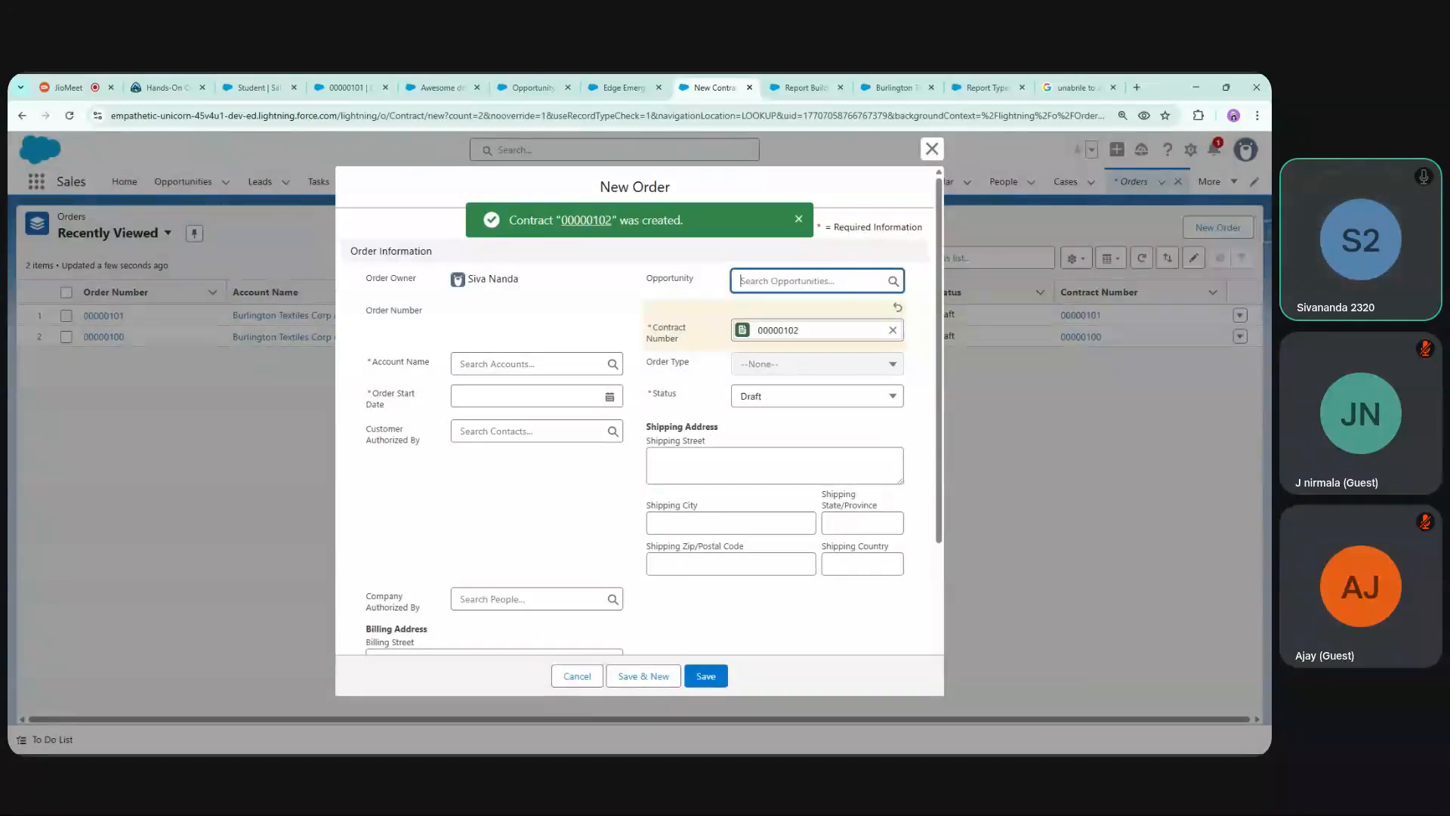
Link the new order to the first Edge Emergency Generator opportunity found and to the Edge Communications account
{"action": "left_click", "coordinate": [793, 282]}
{"action": "type", "text": "Edge Emergency Generator"}
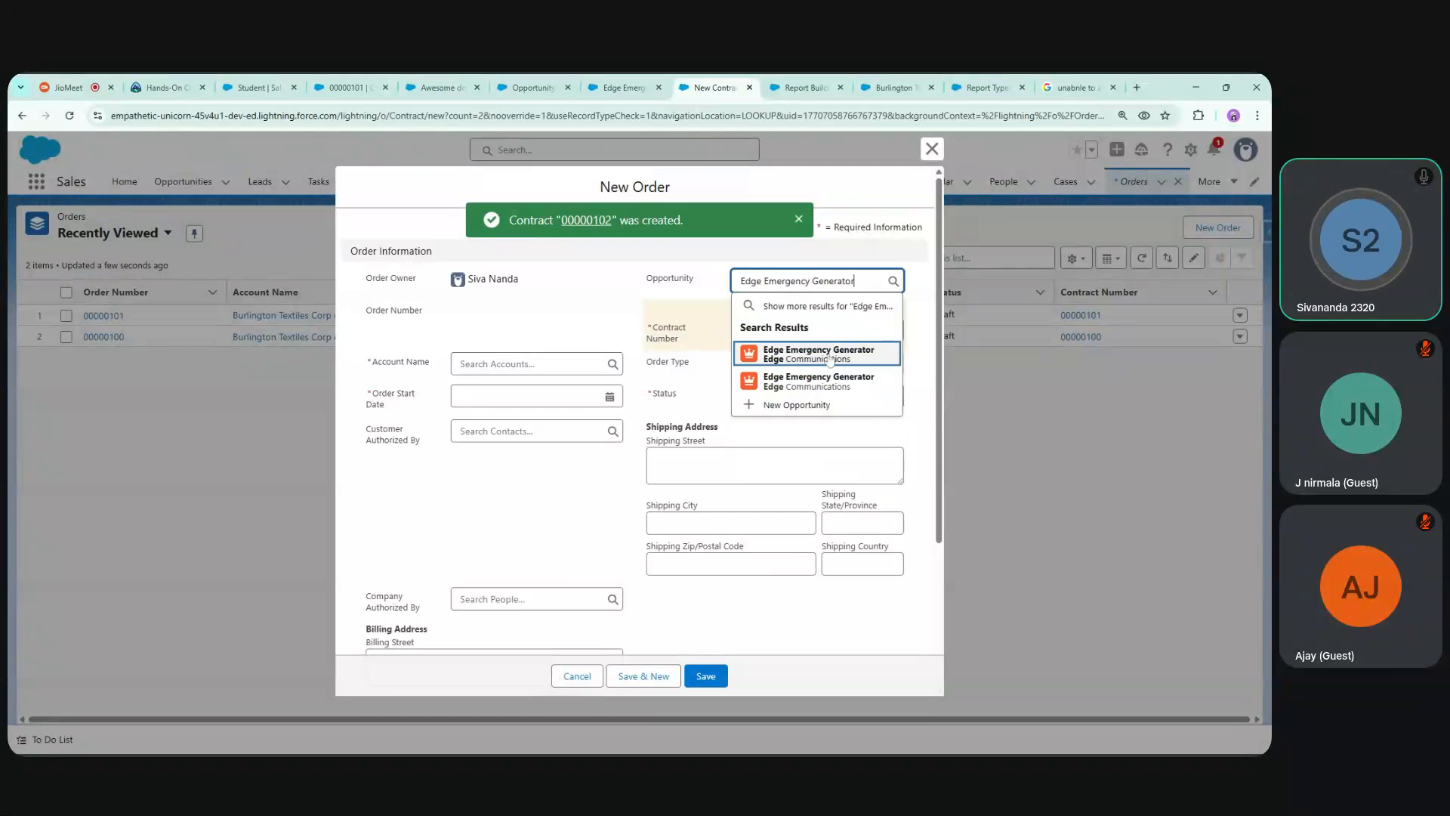
{"action": "left_click", "coordinate": [831, 360]}
{"action": "left_click", "coordinate": [591, 381]}
{"action": "left_click", "coordinate": [516, 432]}
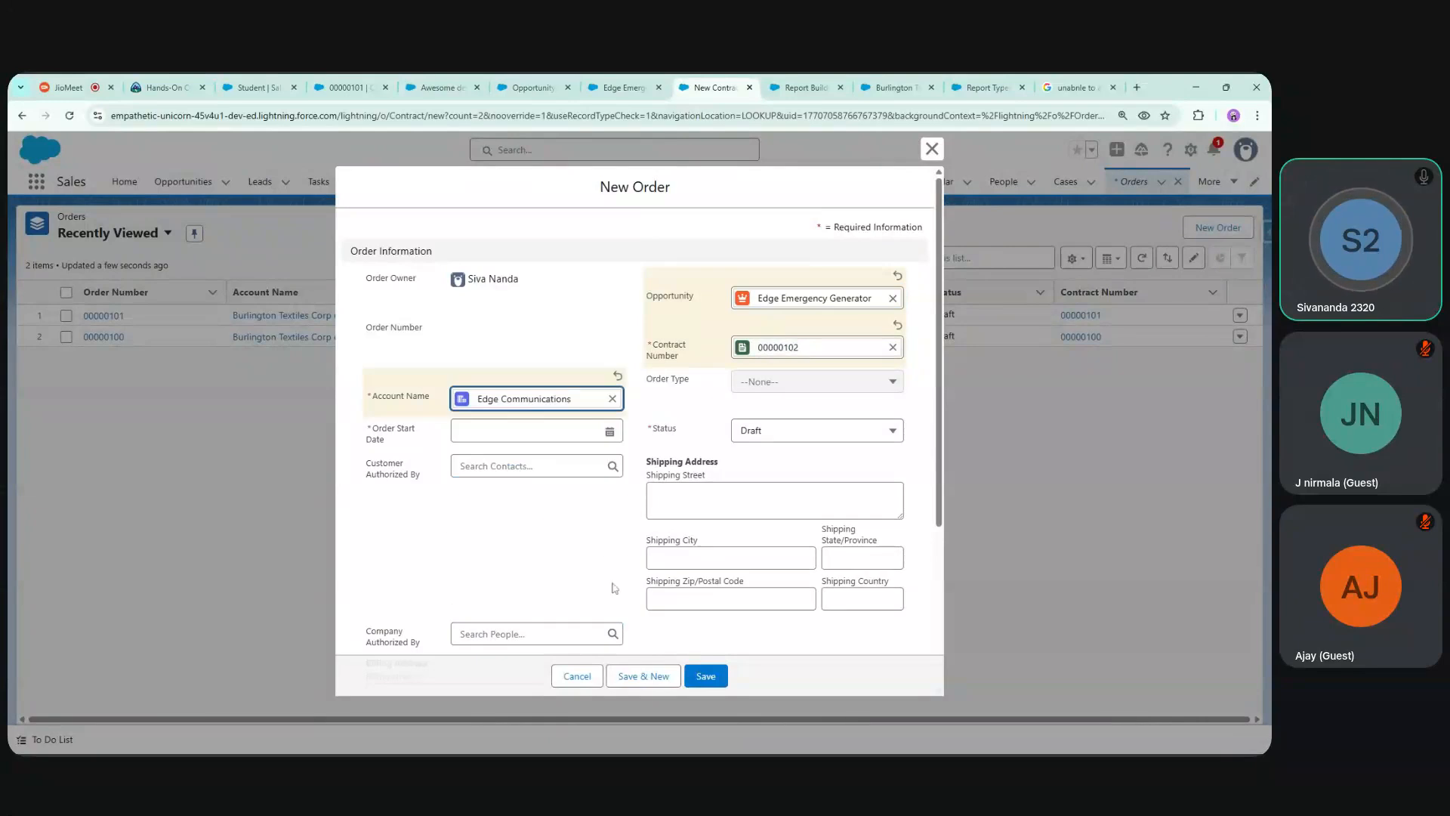
Set the order's start date to 2/20/2026 and save the order
{"action": "left_click", "coordinate": [521, 431]}
{"action": "left_click", "coordinate": [572, 573]}
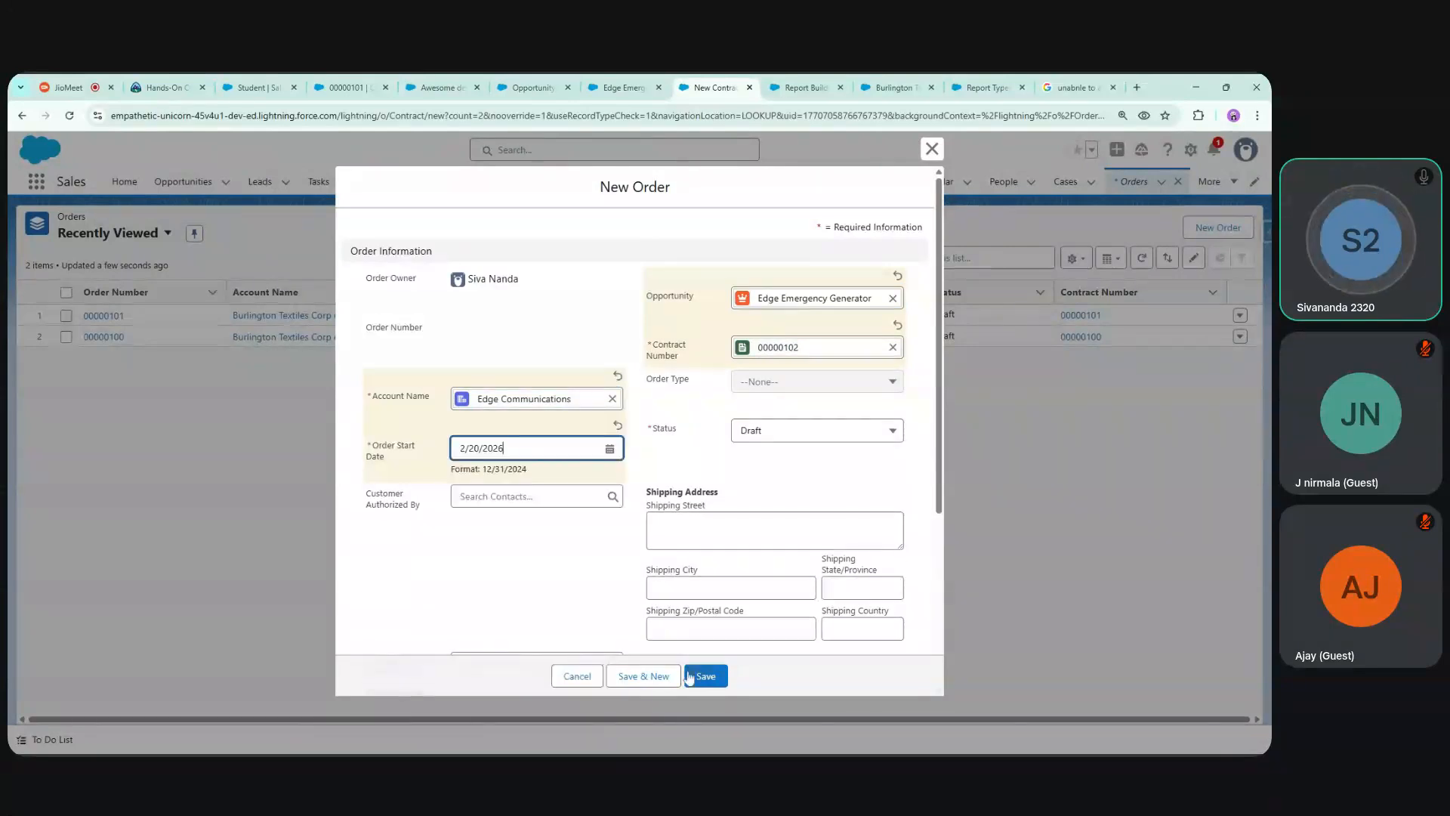
{"action": "left_click", "coordinate": [689, 676]}
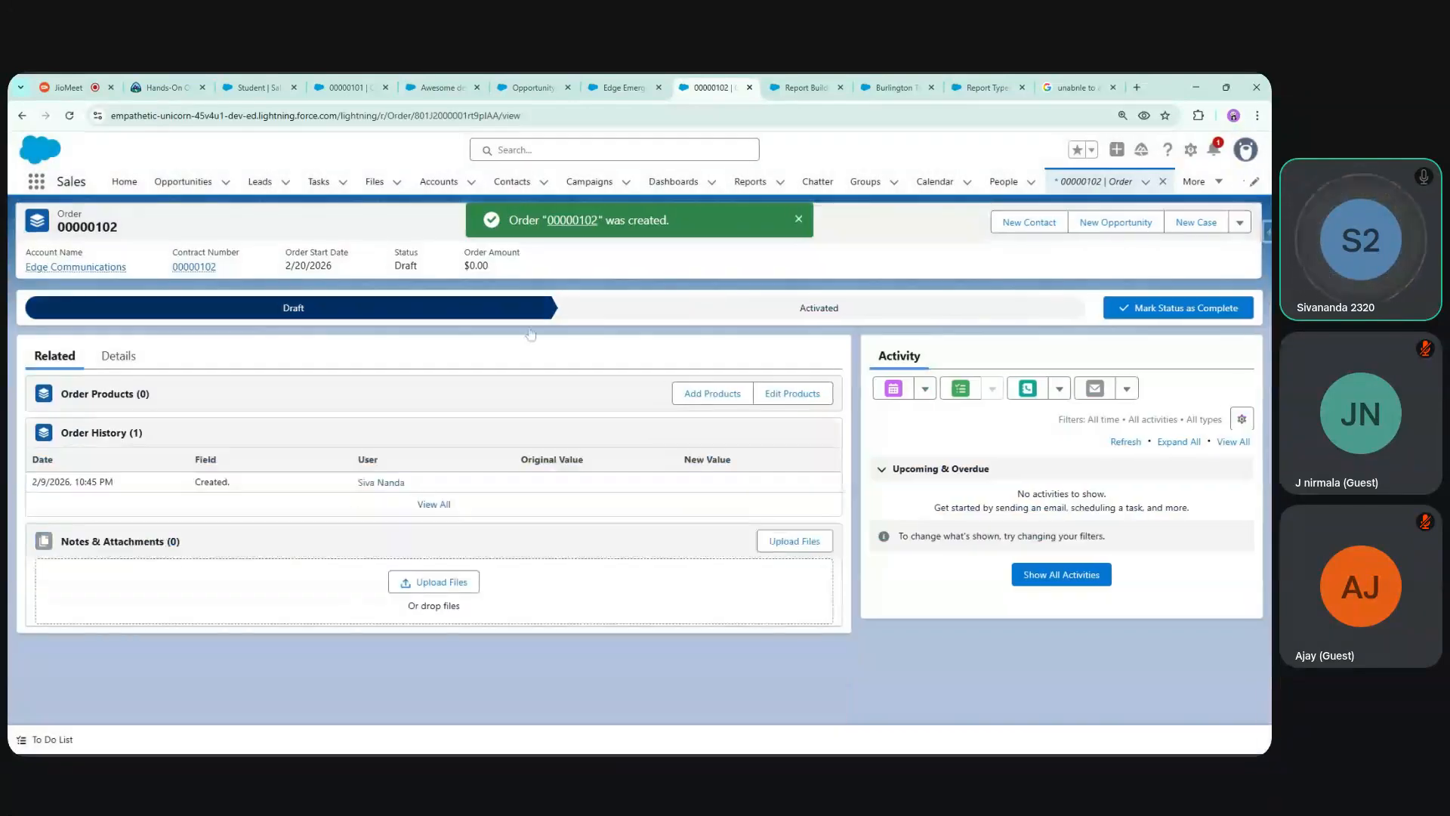
Open the new order's details and go to its linked opportunity to check the Orders related list
{"action": "left_click", "coordinate": [118, 356]}
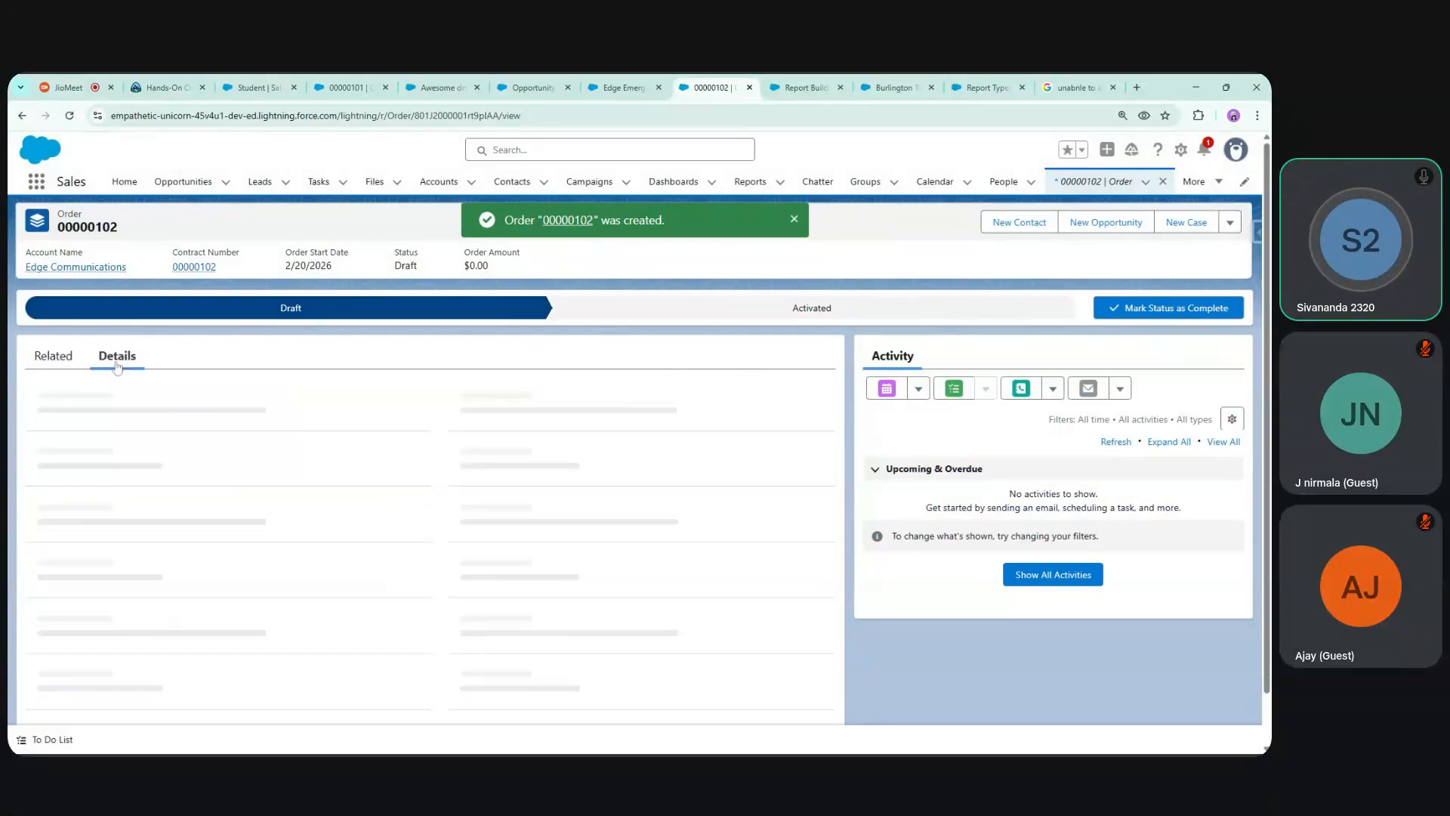
{"action": "left_click", "coordinate": [644, 399]}
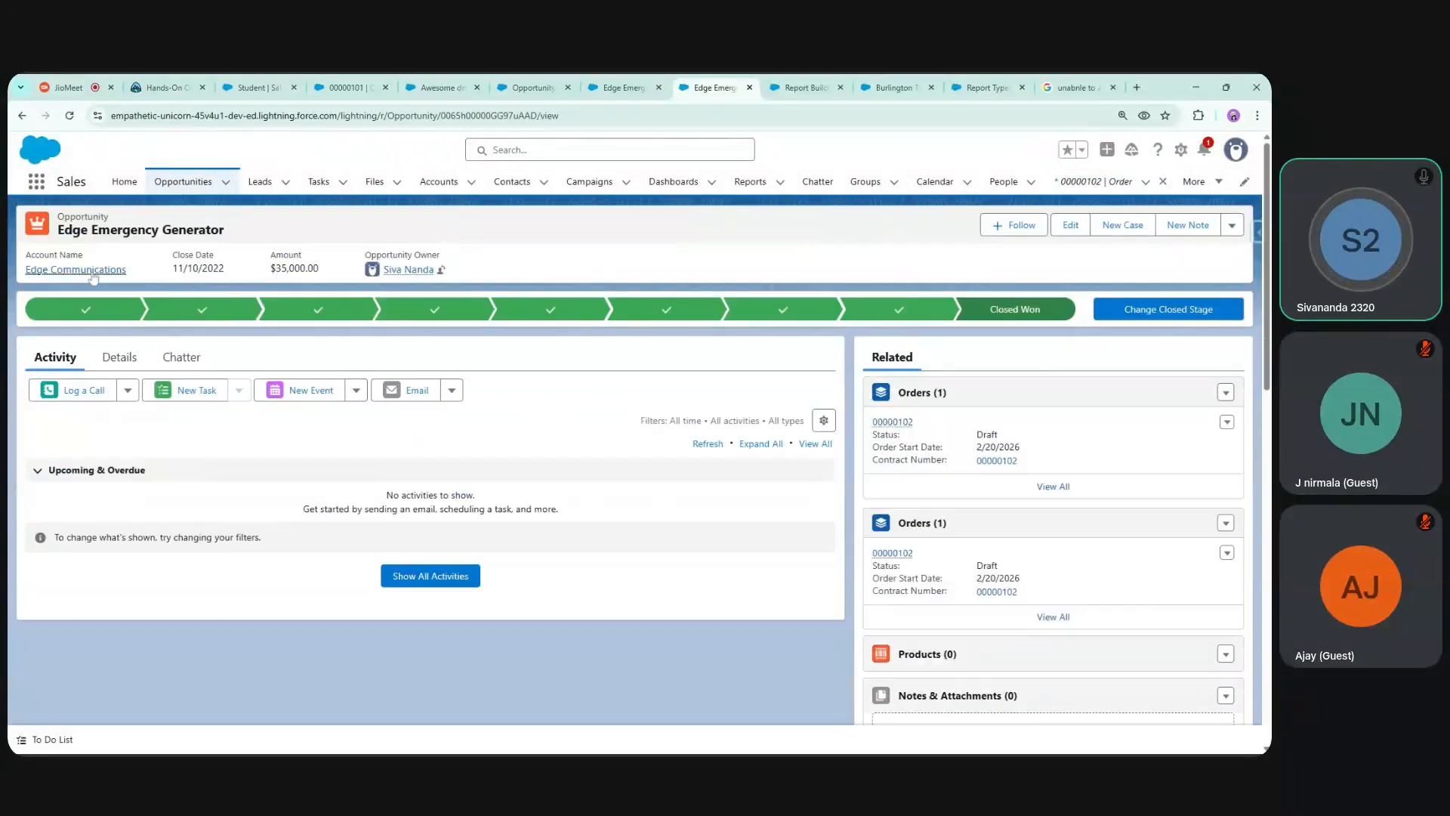
Check both Orders related lists on the Edge Communications account's other Edge Emergency Generator opportunity, the one at the Id. Decision Makers stage
{"action": "left_click", "coordinate": [90, 270]}
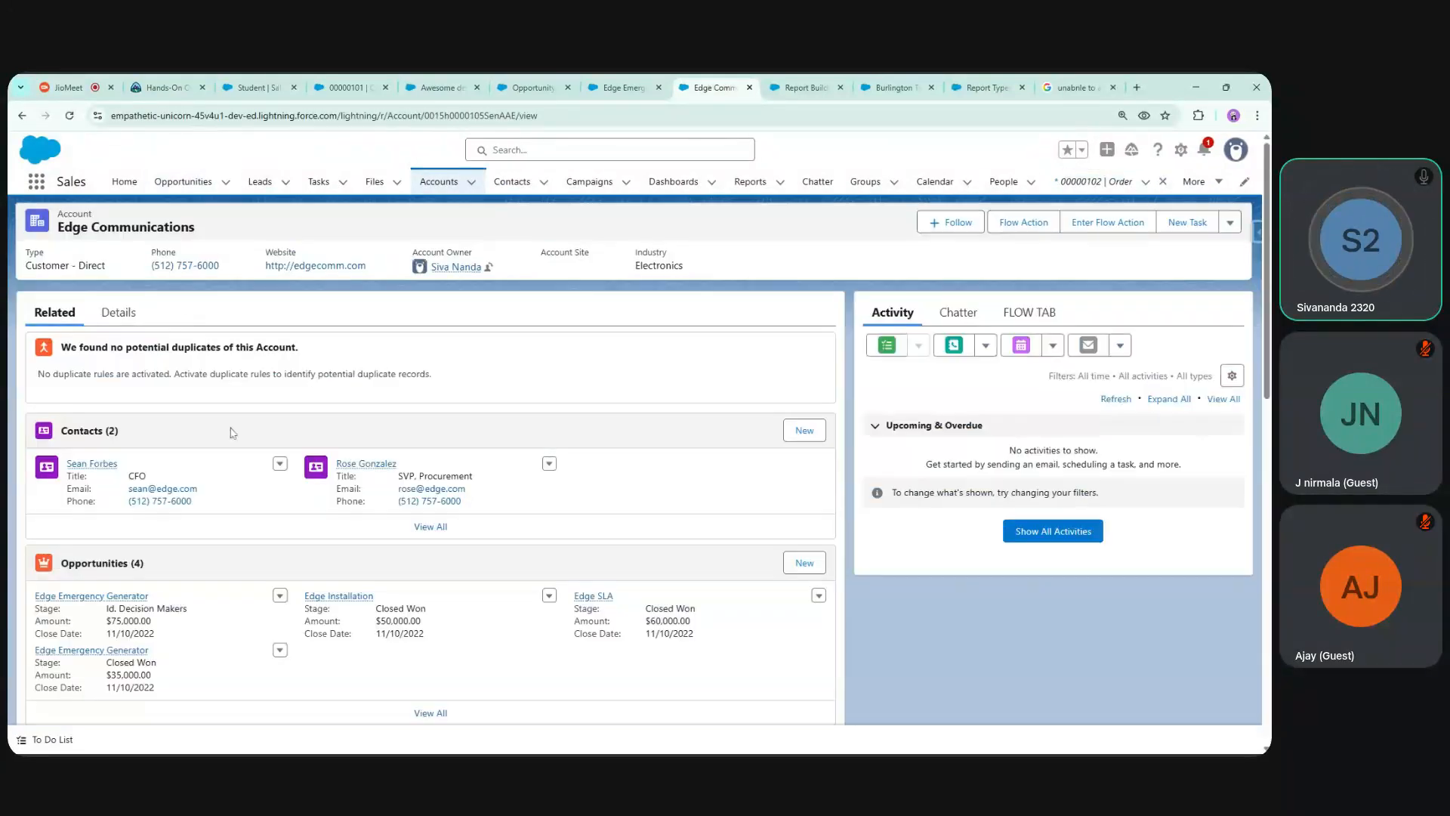
{"action": "mouse_move", "coordinate": [92, 598]}
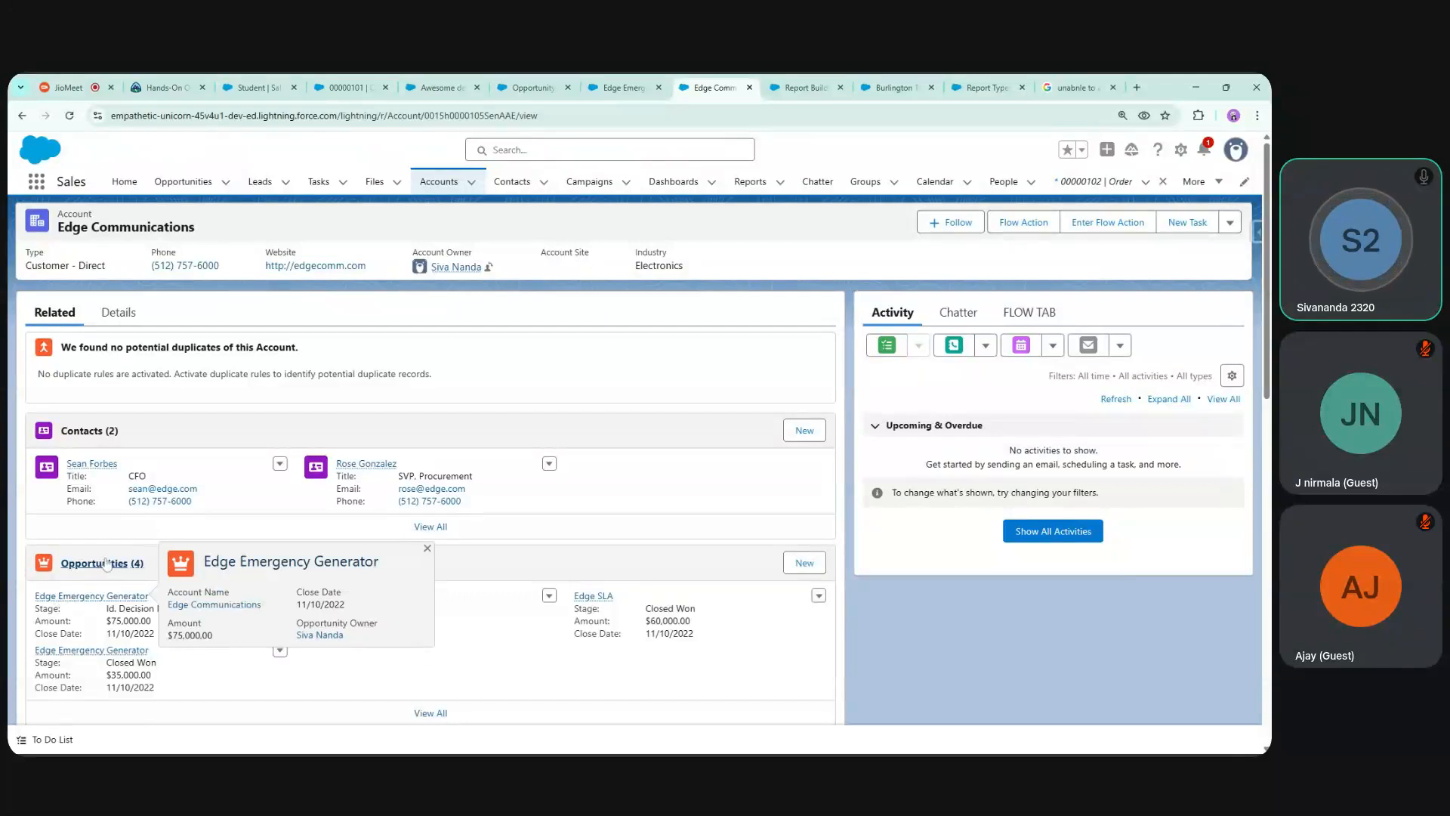
{"action": "left_click", "coordinate": [72, 597]}
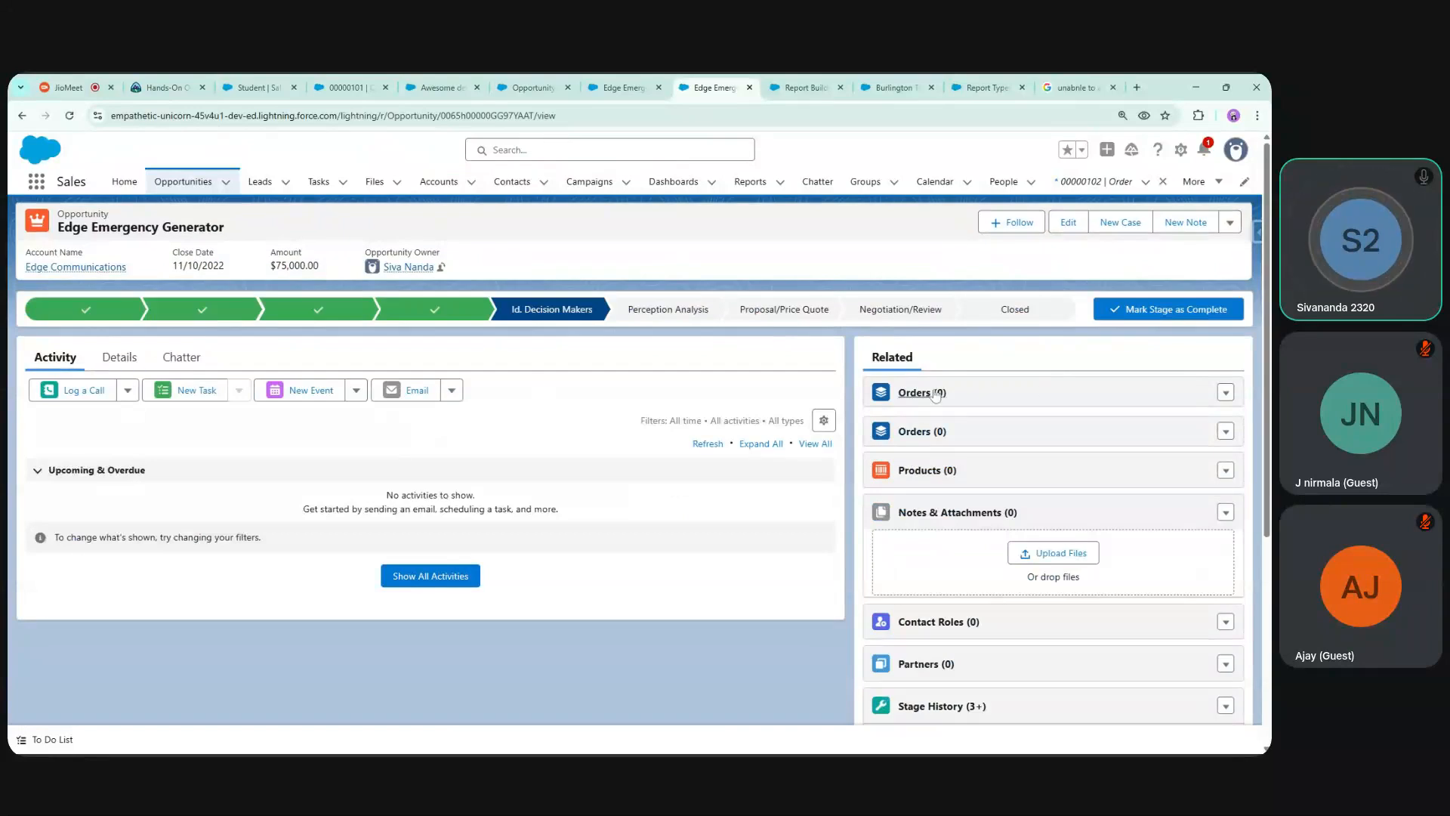
{"action": "left_click", "coordinate": [914, 393]}
{"action": "left_click", "coordinate": [22, 116]}
{"action": "left_click", "coordinate": [921, 432]}
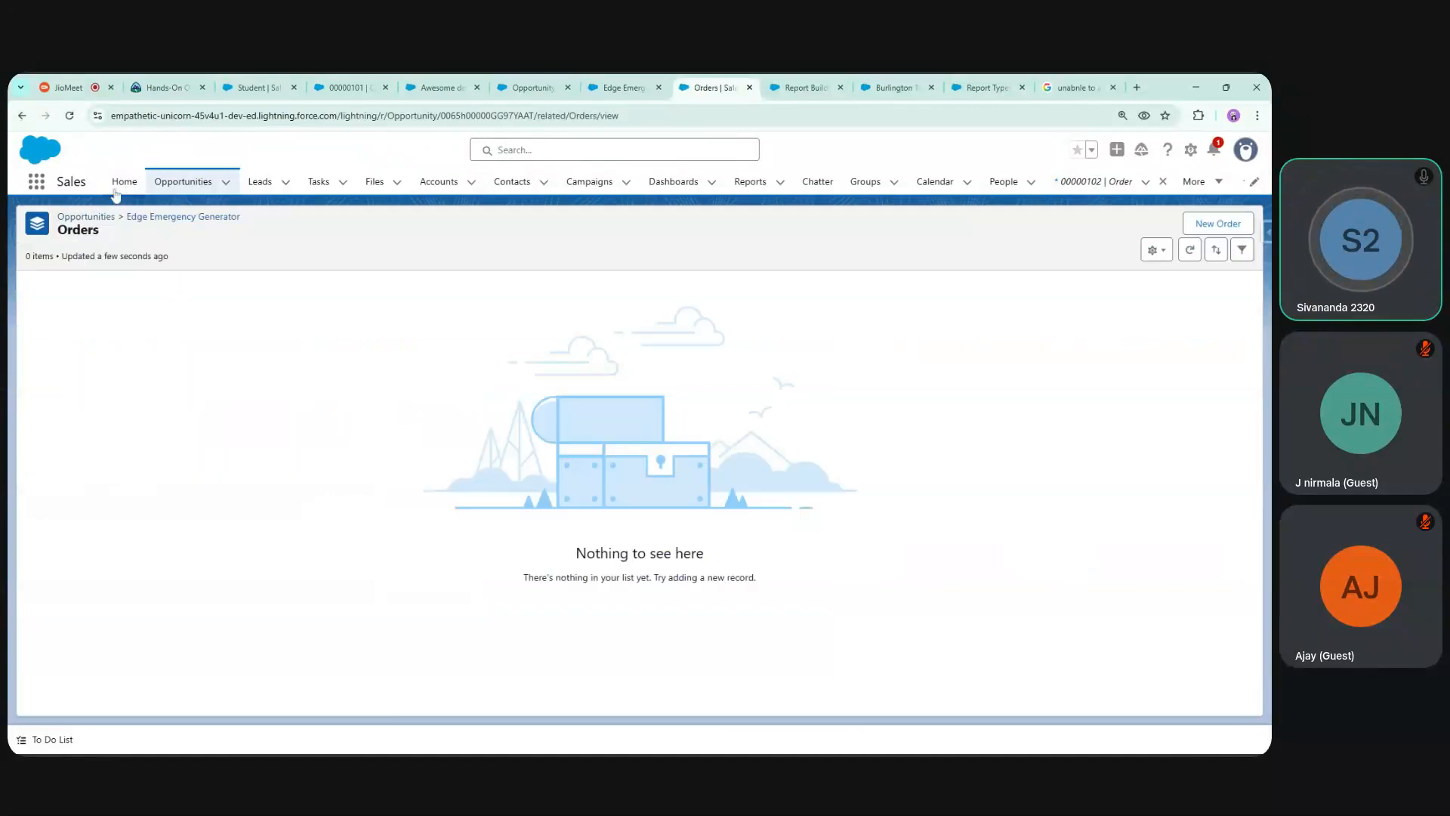
{"action": "left_click", "coordinate": [22, 115]}
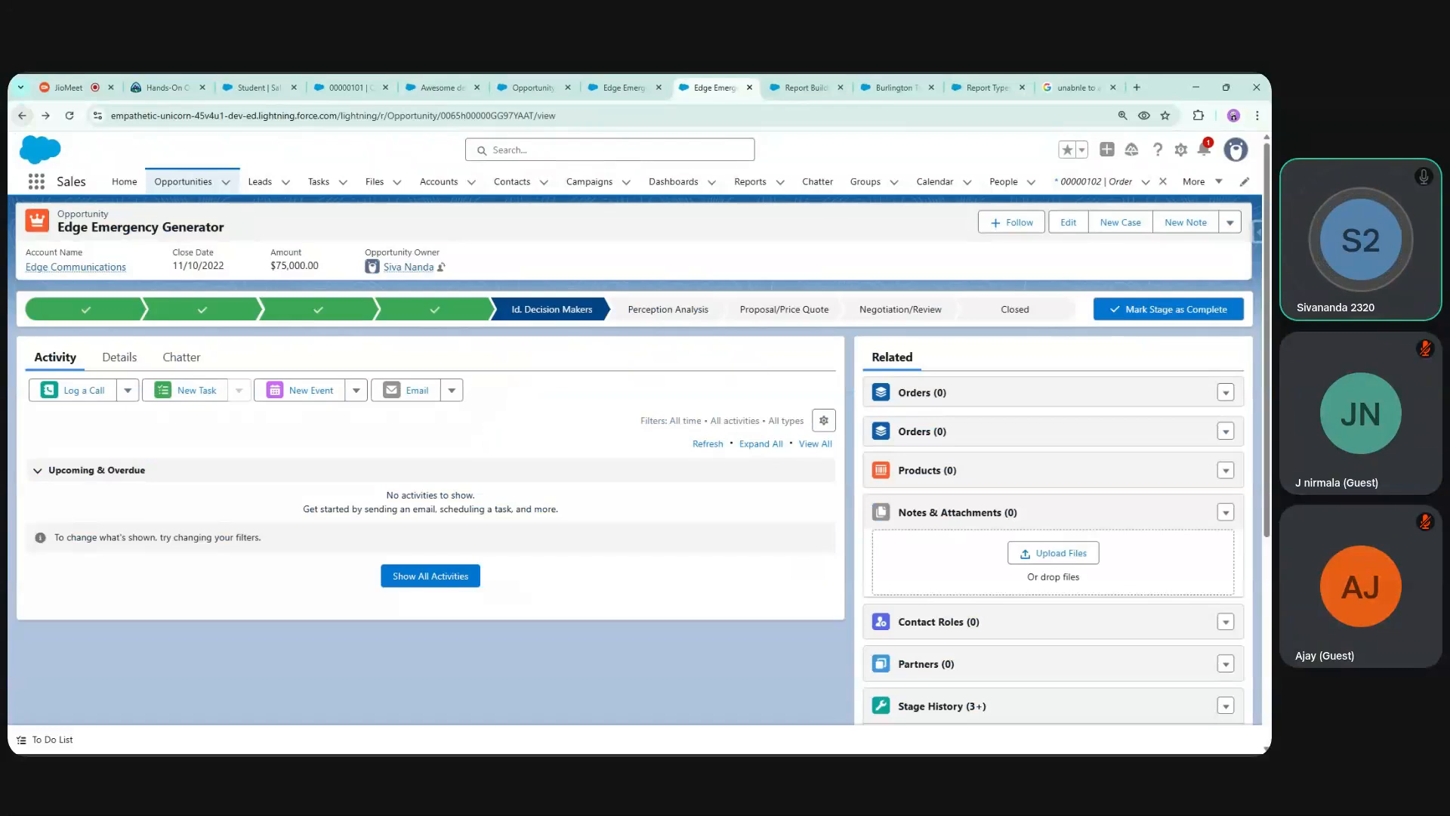
Switch to the JioMeet meeting, mute the microphone, dismiss the speaking notice, and unmute it
{"action": "left_click", "coordinate": [68, 86]}
{"action": "left_click", "coordinate": [480, 727]}
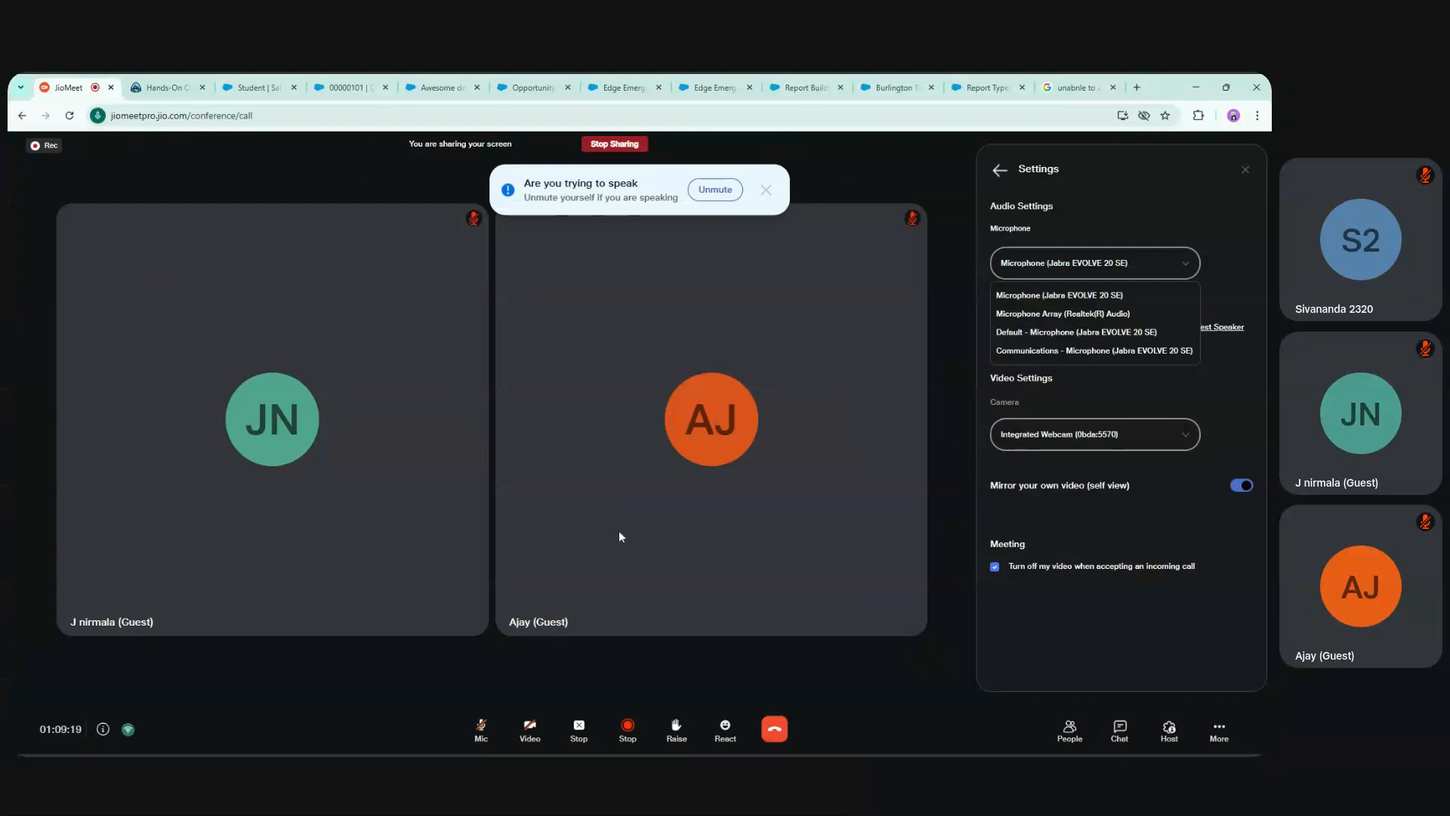
{"action": "left_click", "coordinate": [766, 190]}
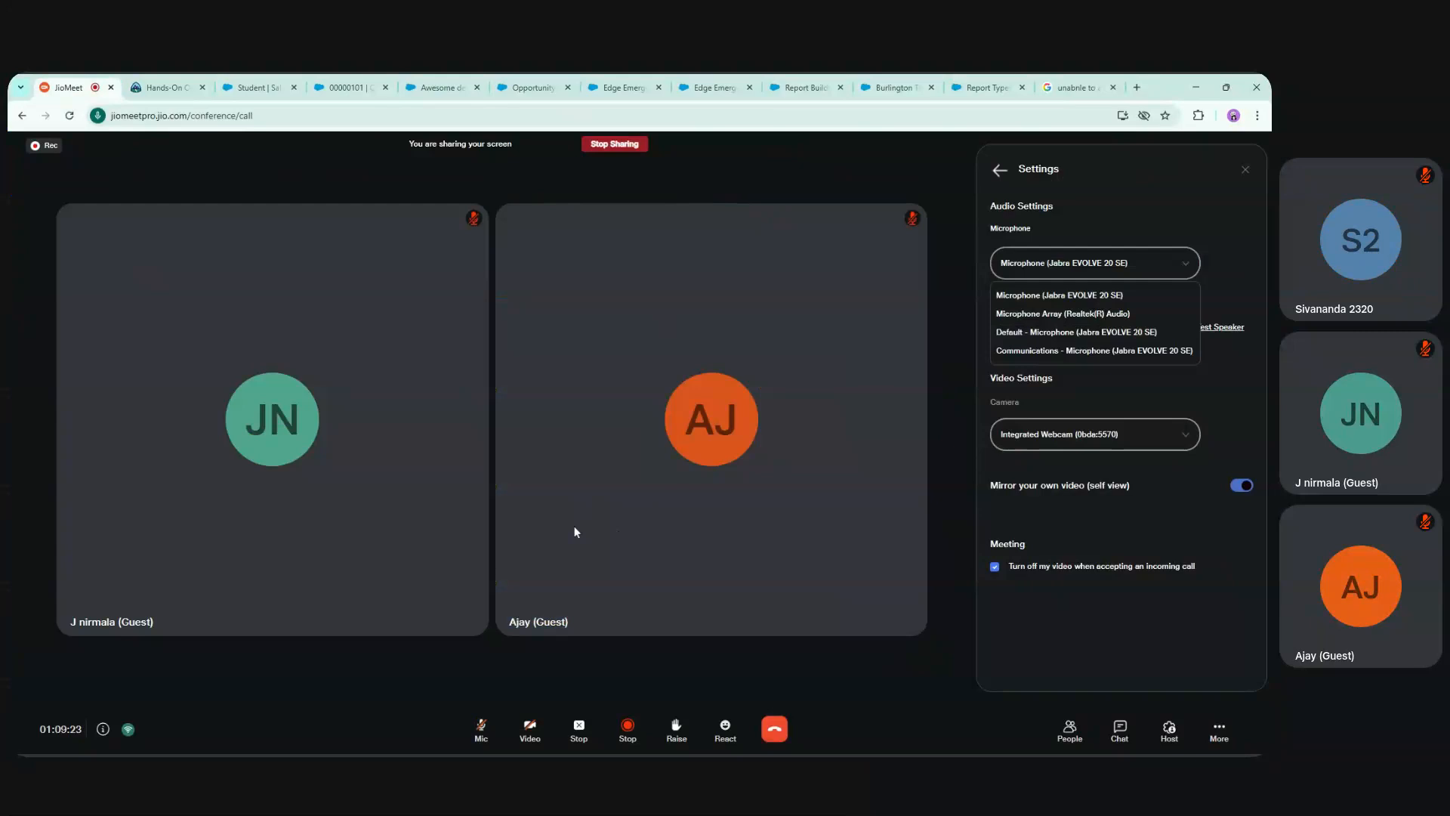
{"action": "left_click", "coordinate": [481, 727]}
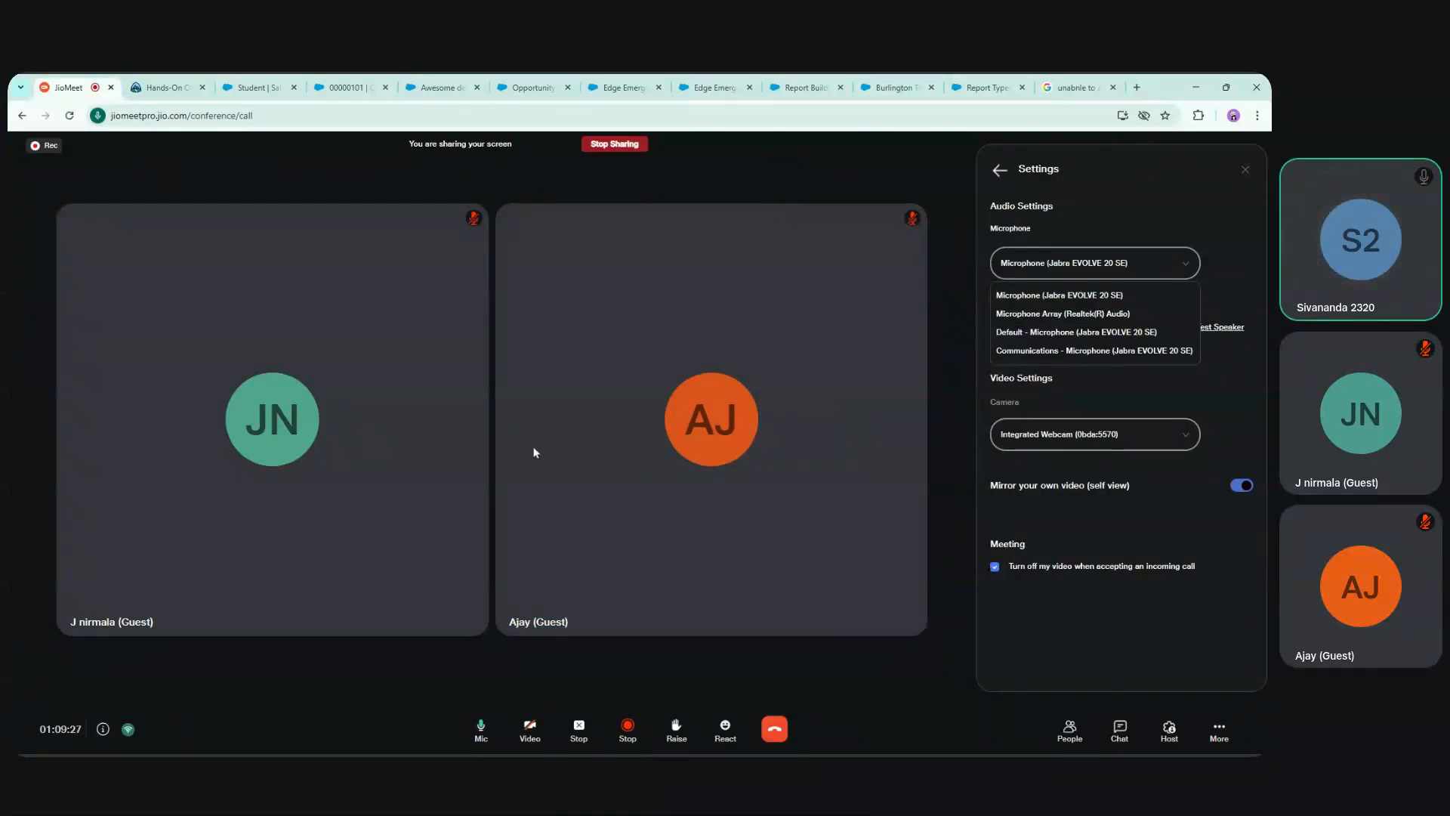
Return to the Salesforce report builder and leave the open report, discarding its unsaved changes
{"action": "left_click", "coordinate": [626, 87]}
{"action": "left_click", "coordinate": [684, 81]}
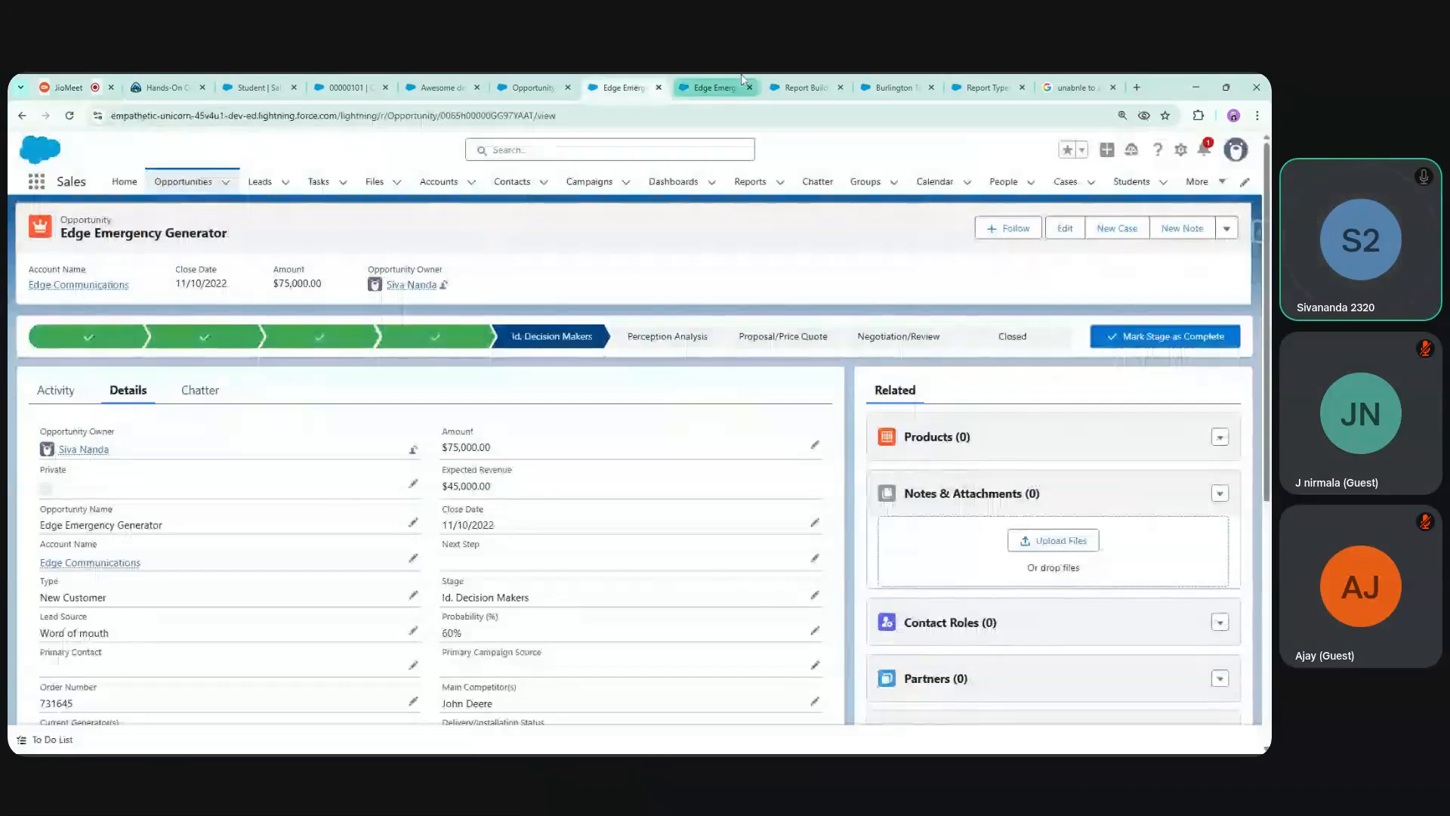
{"action": "left_click", "coordinate": [772, 85]}
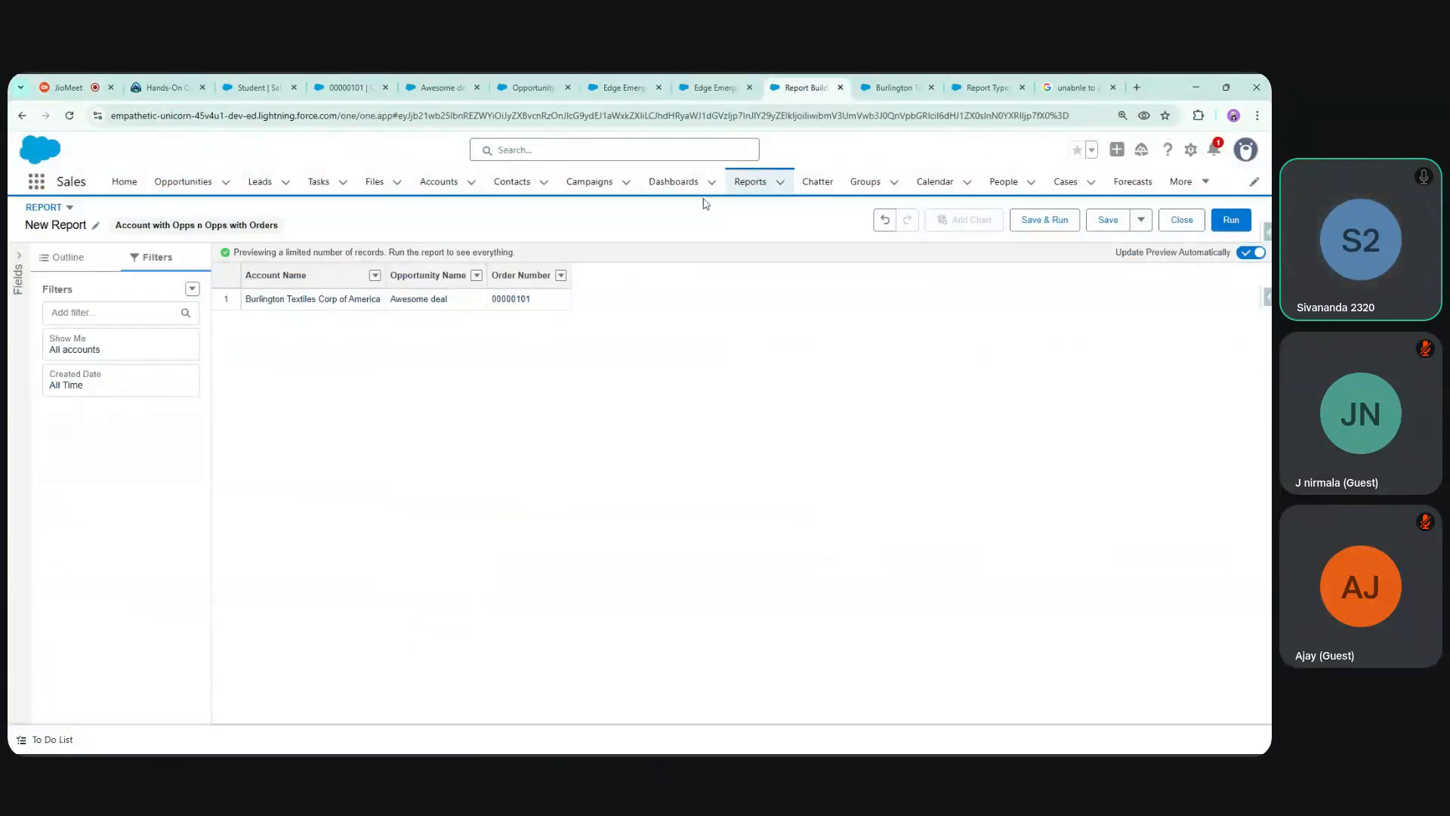
{"action": "left_click", "coordinate": [747, 189]}
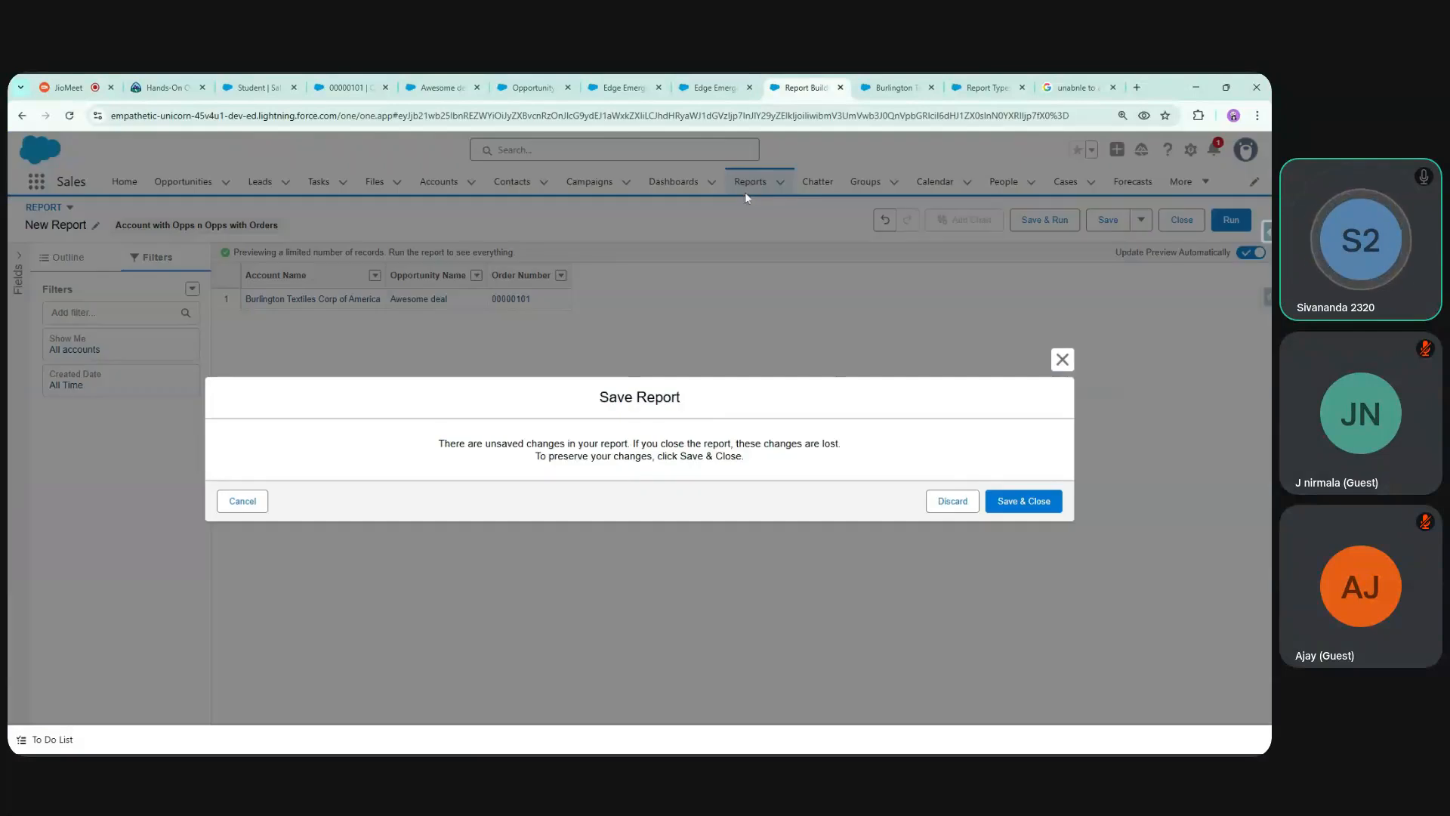
{"action": "left_click", "coordinate": [951, 501]}
Start a new report from the Account with Opps n Opps with Orders report type and set its Created Date filter to All Time
{"action": "left_click", "coordinate": [1105, 235]}
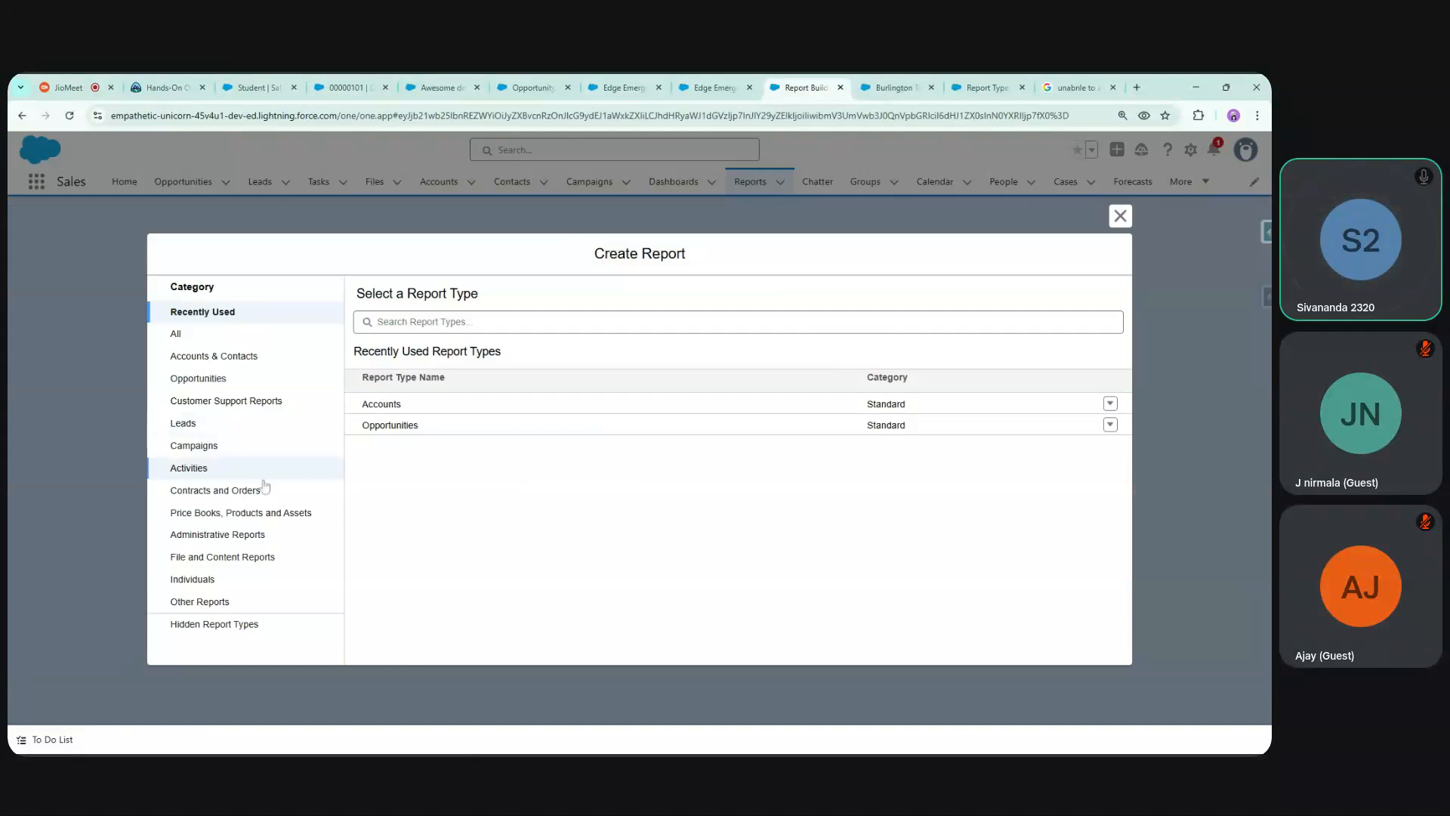
{"action": "left_click", "coordinate": [226, 602]}
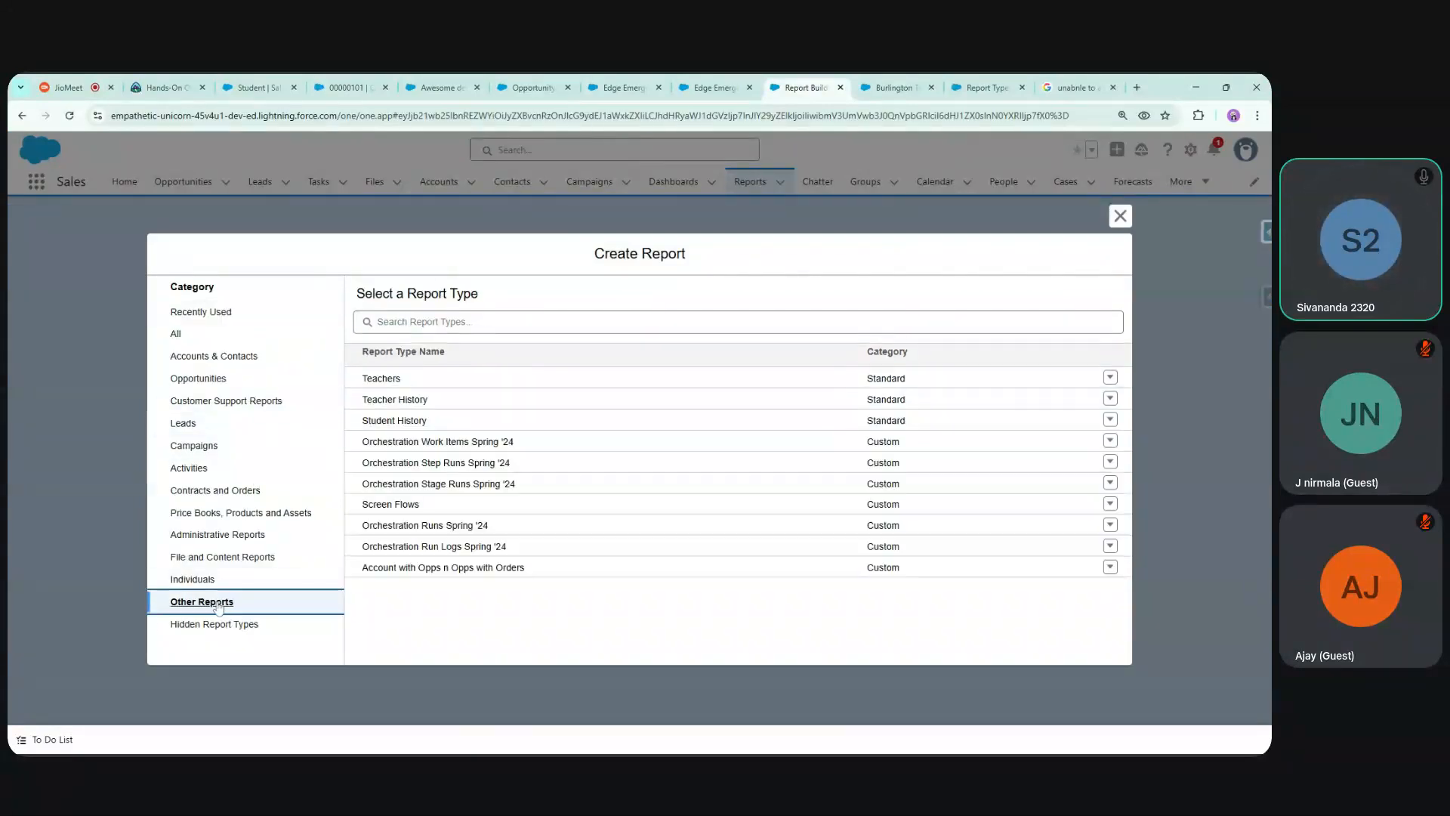
{"action": "left_click", "coordinate": [431, 567]}
{"action": "left_click", "coordinate": [936, 372]}
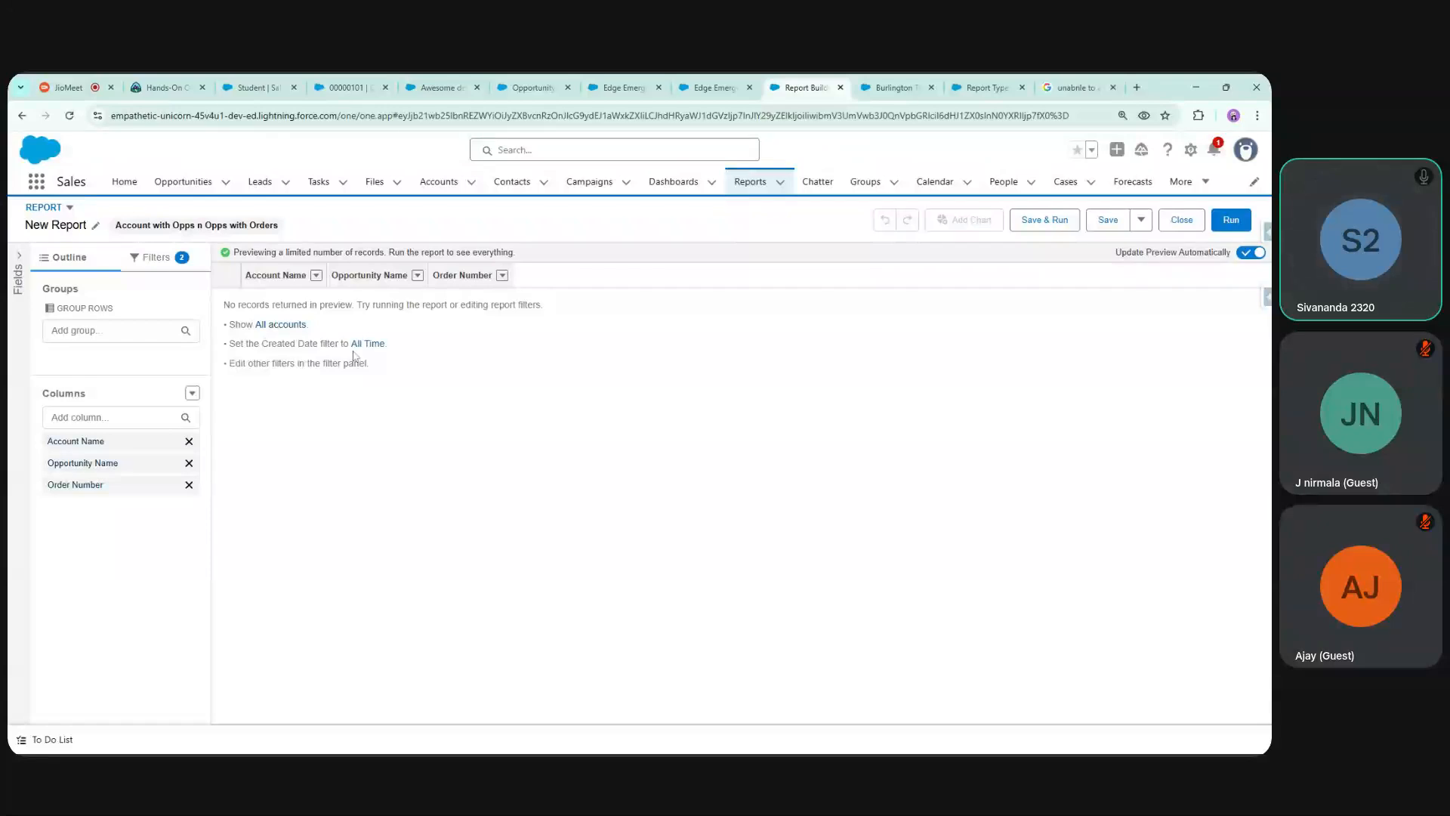
{"action": "left_click", "coordinate": [374, 345]}
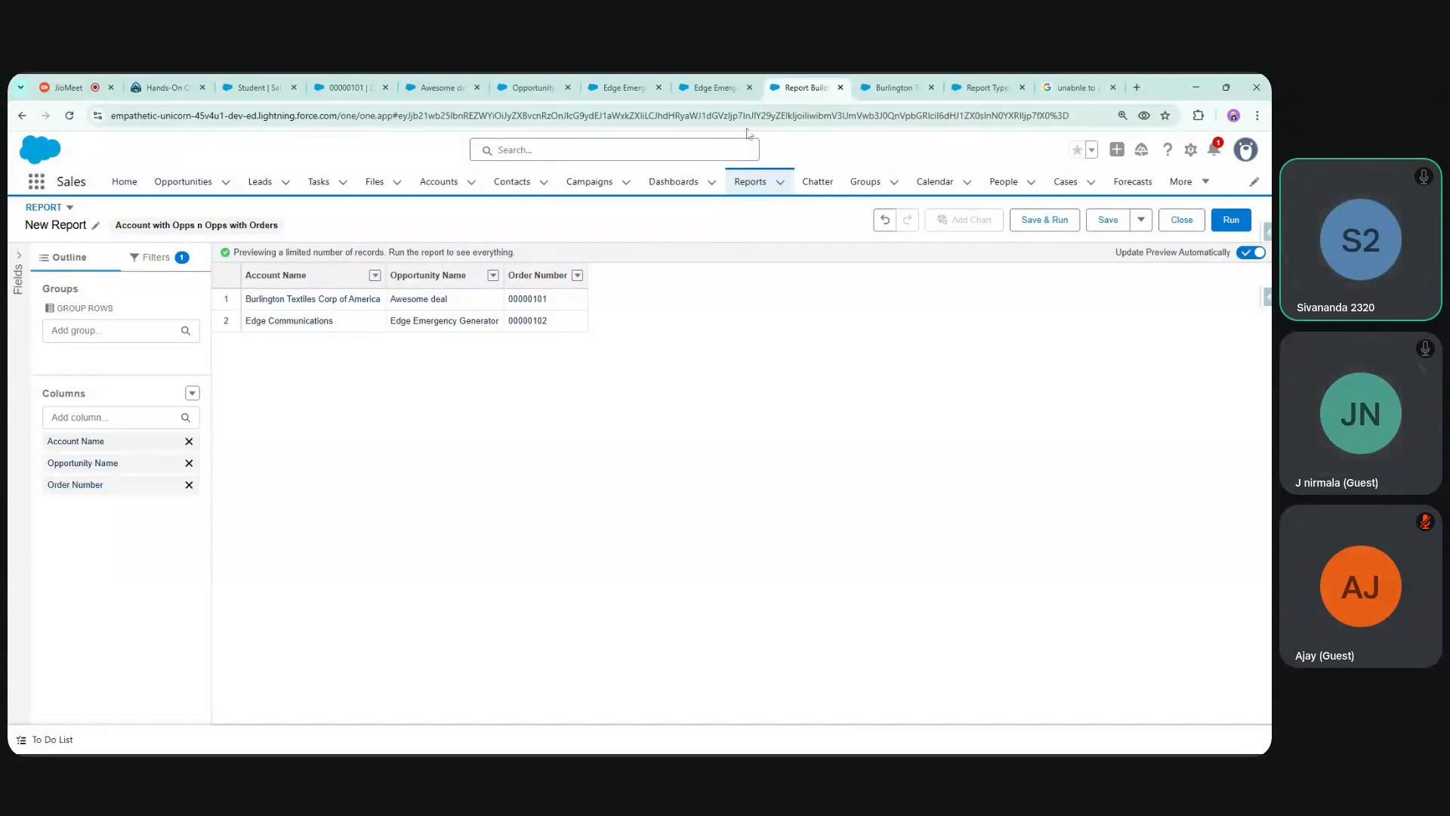
Review the object relationships between Accounts, Opportunities and Orders in the custom report type's Setup page
{"action": "left_click", "coordinate": [894, 87]}
{"action": "left_click", "coordinate": [951, 86]}
{"action": "left_click_drag", "start_coordinate": [950, 83], "coordinate": [880, 85]}
{"action": "left_click_drag", "start_coordinate": [877, 451], "coordinate": [1069, 452]}
{"action": "left_click", "coordinate": [1071, 469]}
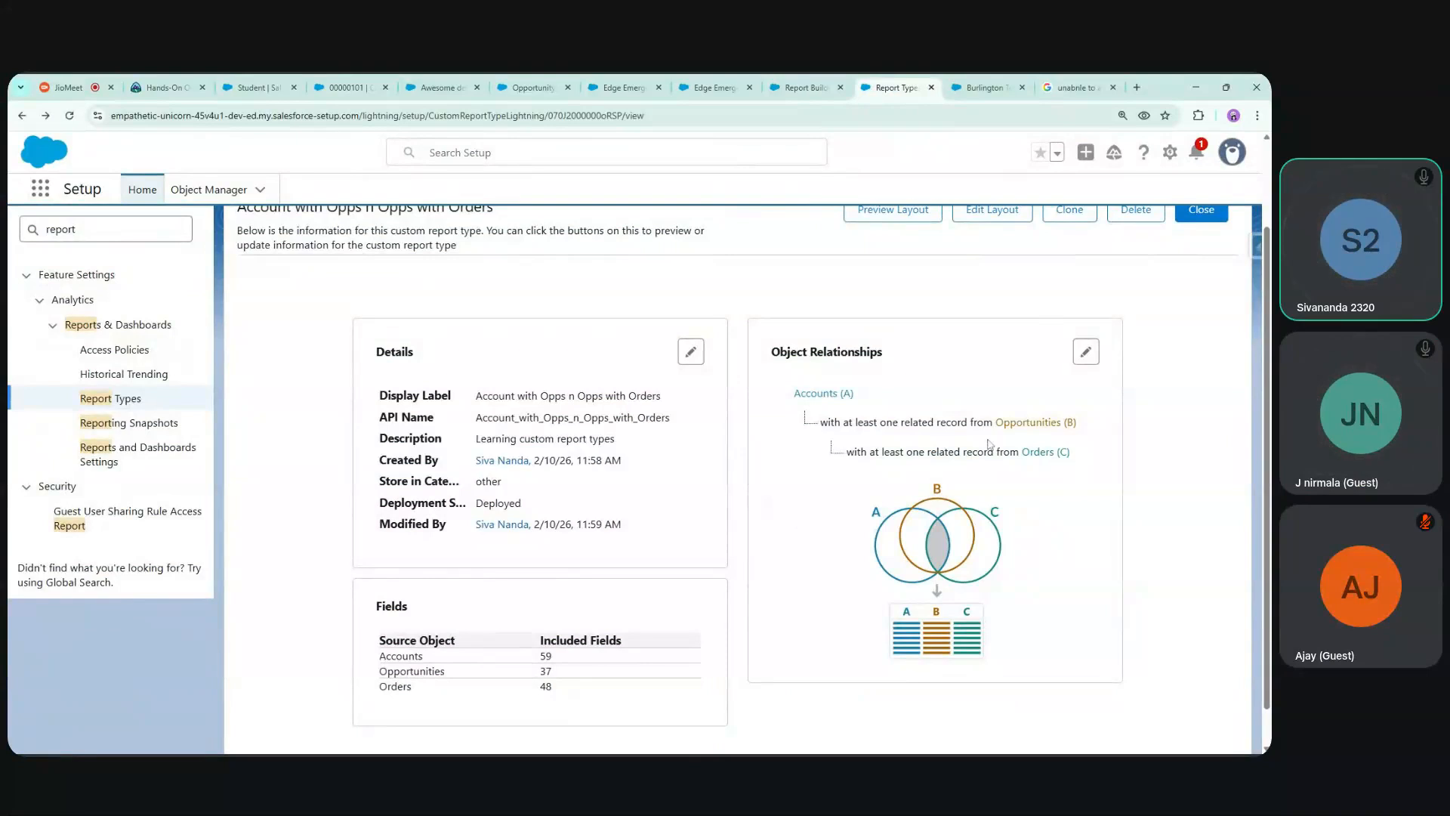
{"action": "left_click_drag", "start_coordinate": [853, 451], "coordinate": [1082, 449]}
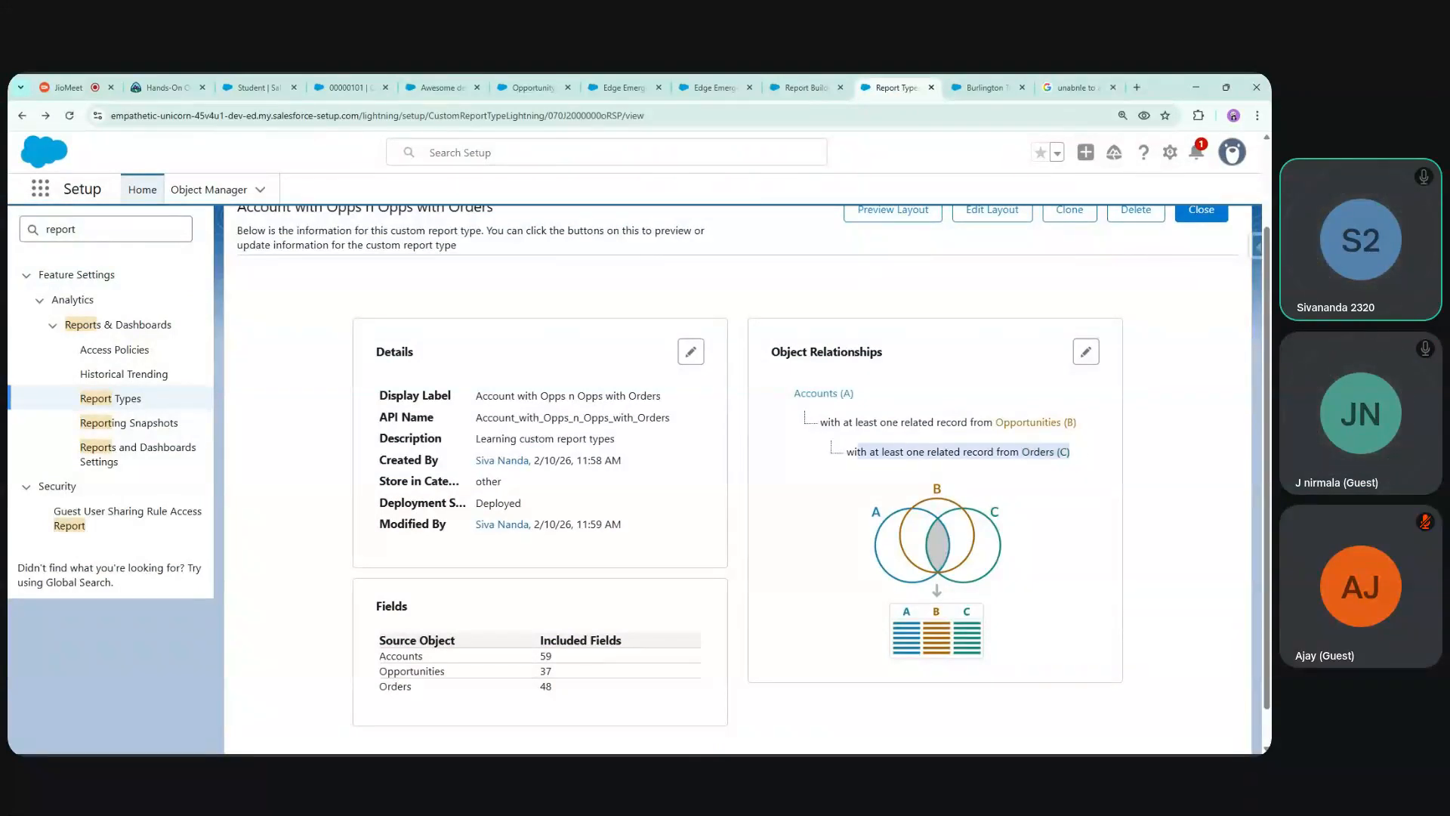
{"action": "left_click_drag", "start_coordinate": [843, 421], "coordinate": [1074, 422]}
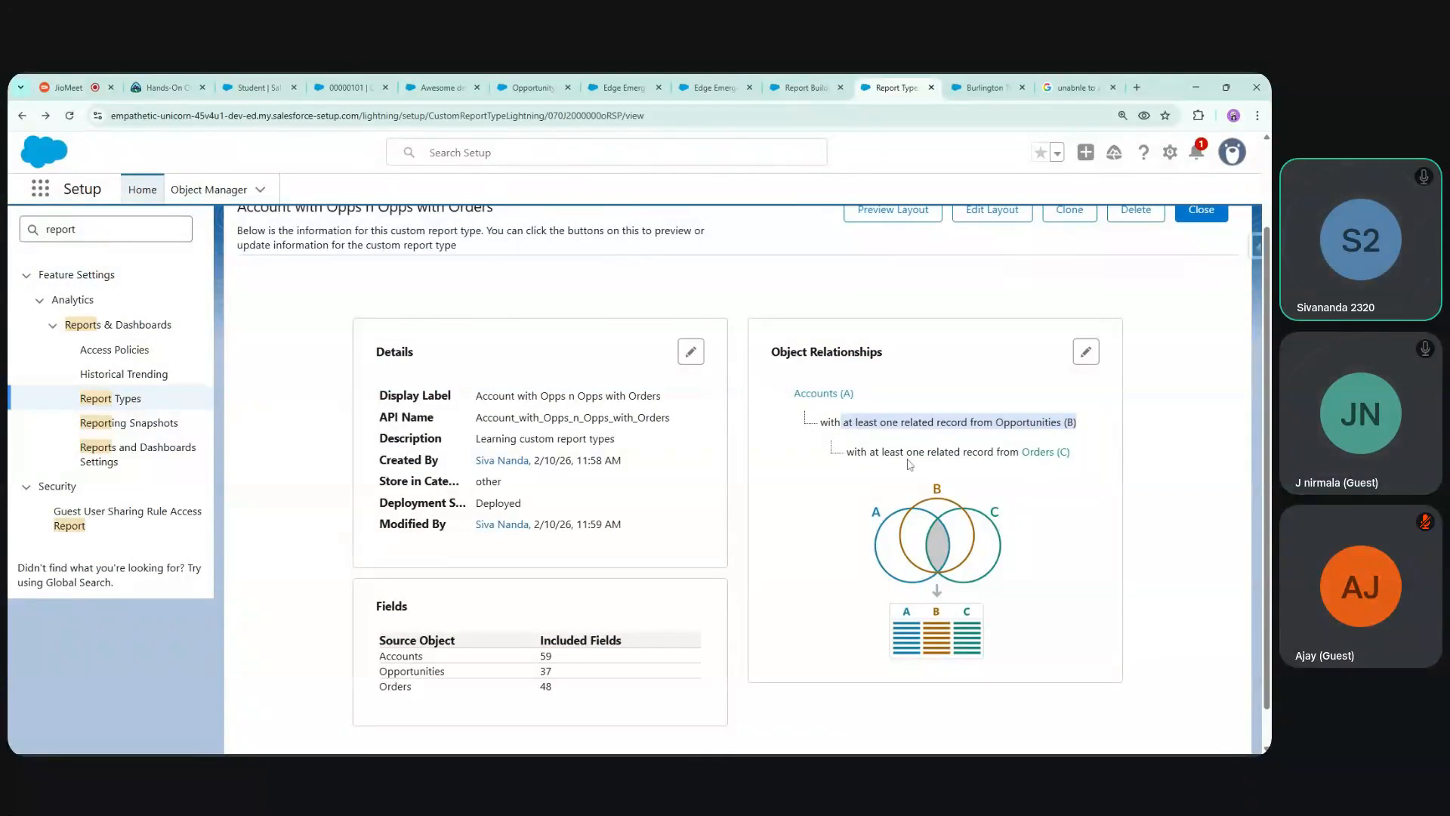
{"action": "left_click_drag", "start_coordinate": [846, 452], "coordinate": [1072, 451]}
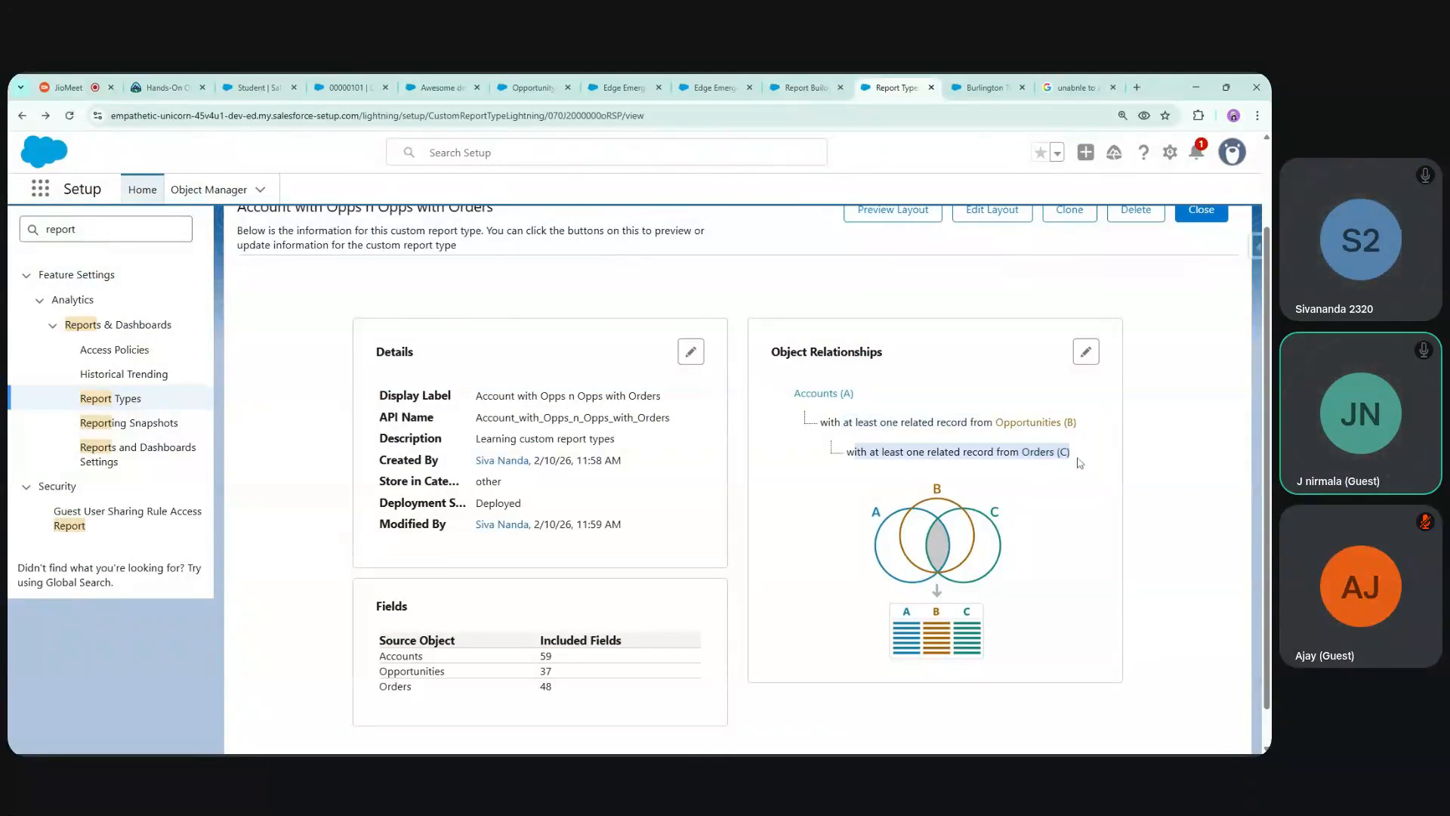
View the record set options of the report type's object relationships, and cancel without changing them
{"action": "left_click", "coordinate": [1085, 351]}
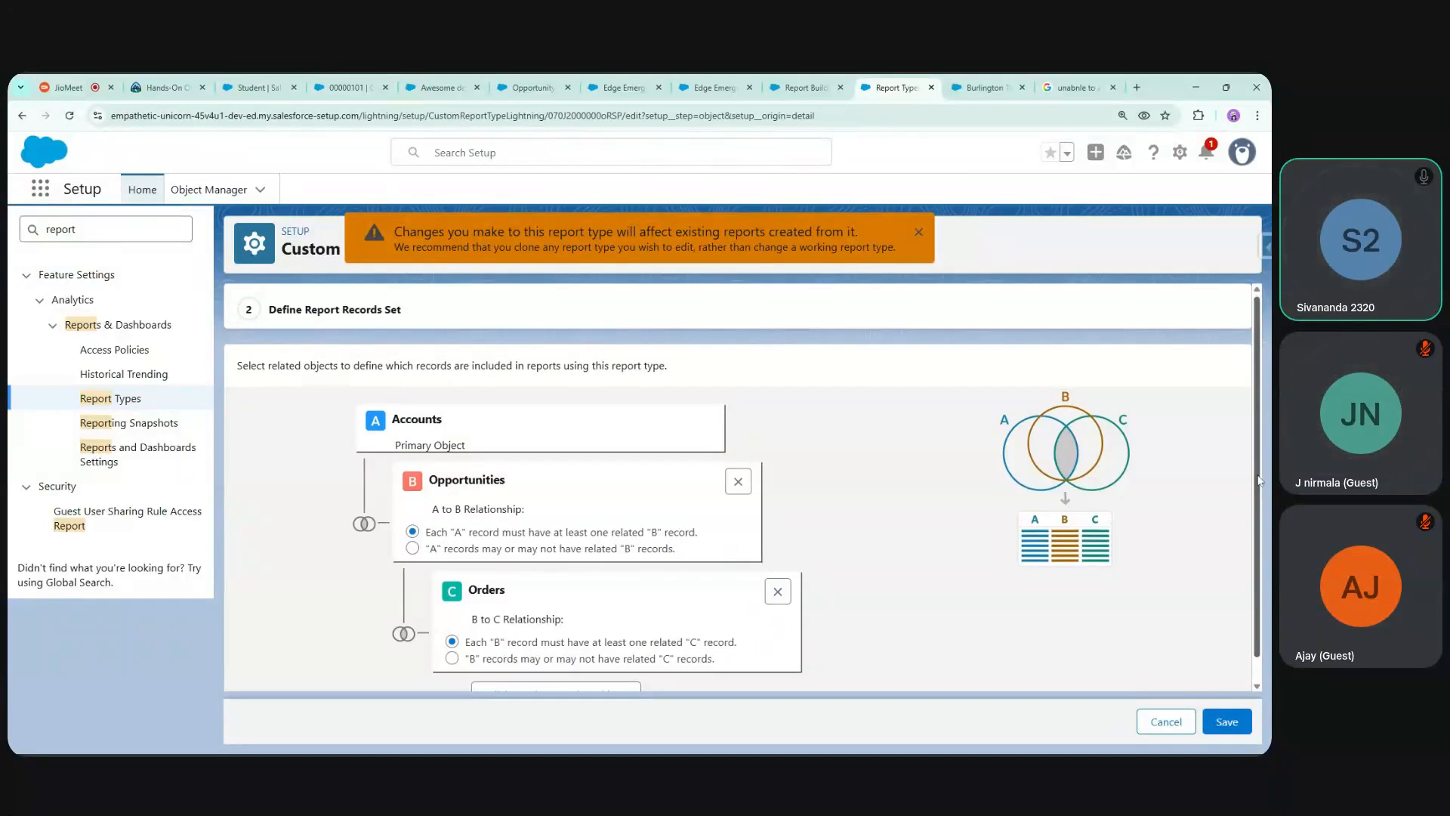
{"action": "scroll", "coordinate": [1260, 481], "scroll_direction": "down", "scroll_amount": 1}
{"action": "left_click", "coordinate": [1166, 722]}
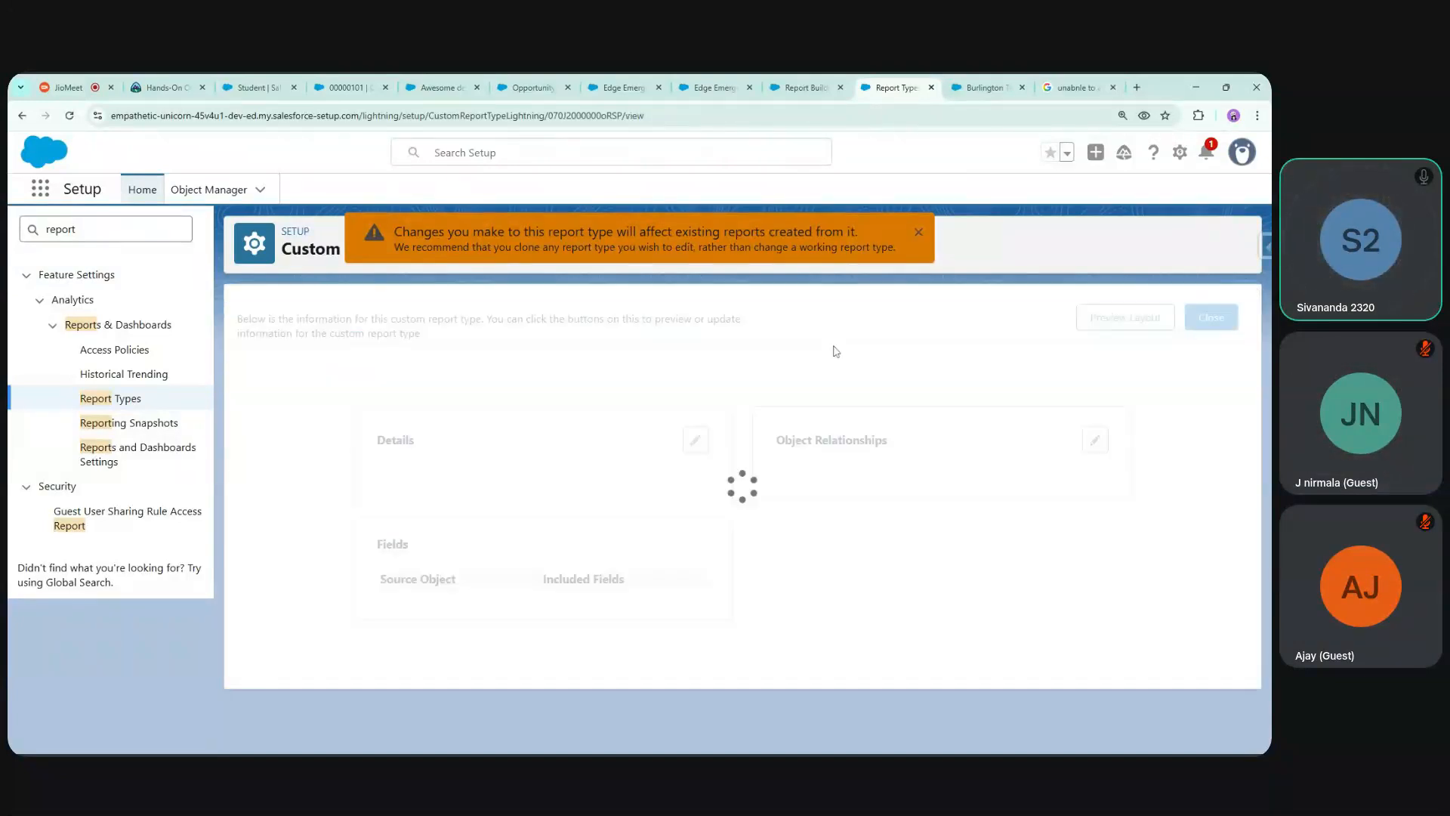
Compare the report builder's available fields with the Accounts, Opportunities and Orders sections in the report type's layout
{"action": "left_click", "coordinate": [804, 87]}
{"action": "left_click", "coordinate": [16, 265]}
{"action": "left_click_drag", "start_coordinate": [219, 324], "coordinate": [212, 561]}
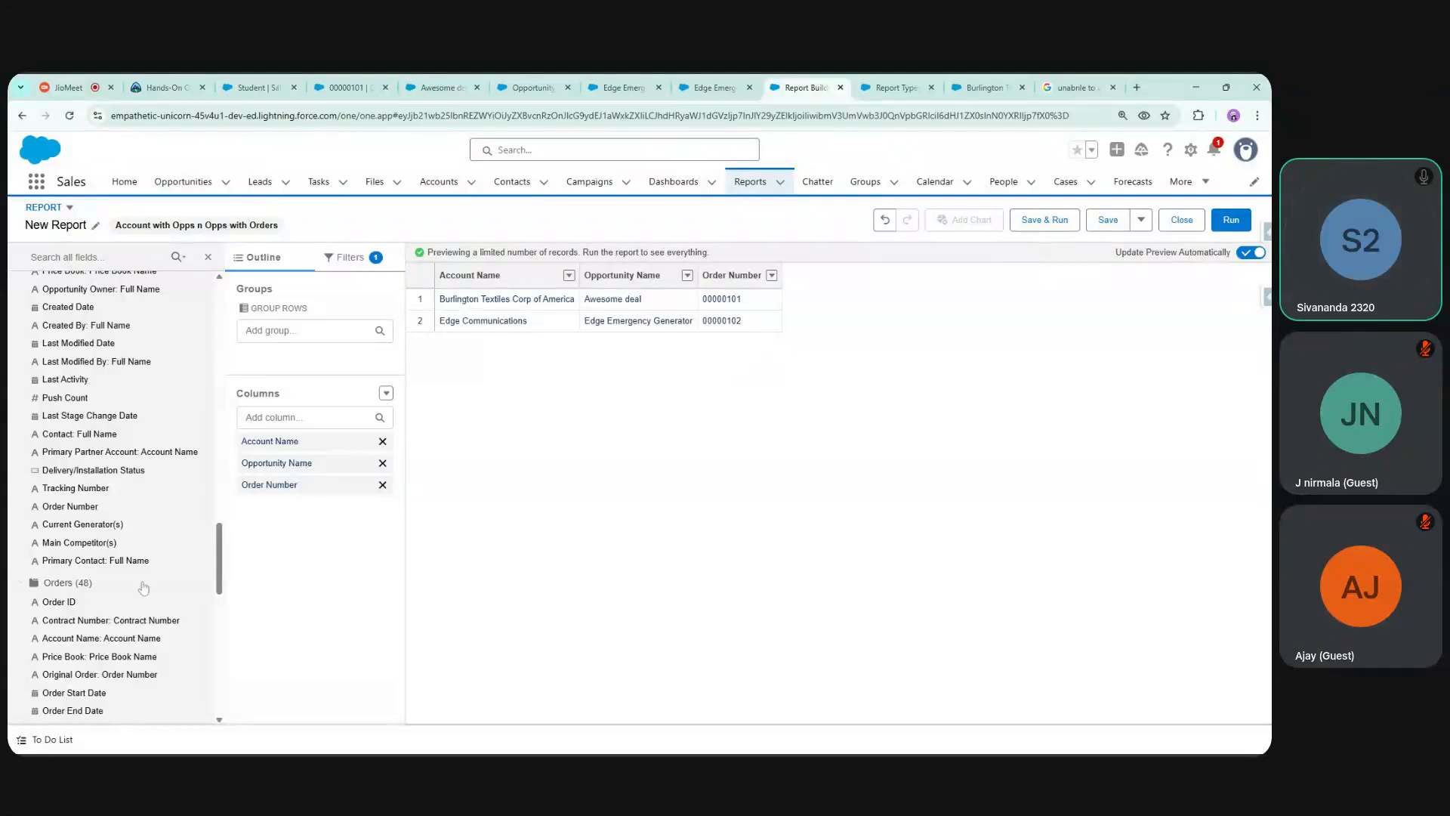
{"action": "left_click", "coordinate": [893, 88]}
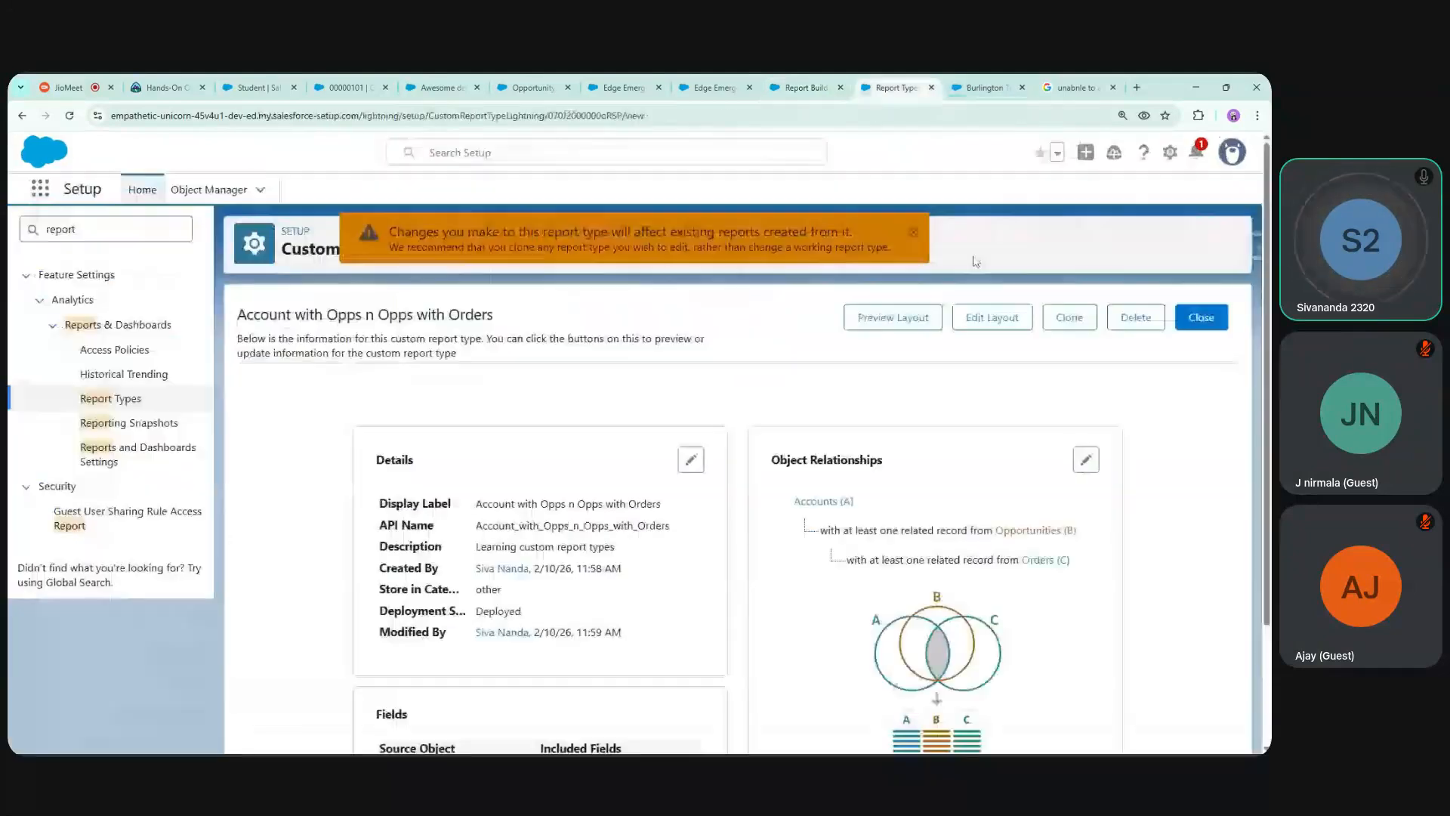
{"action": "left_click", "coordinate": [976, 314]}
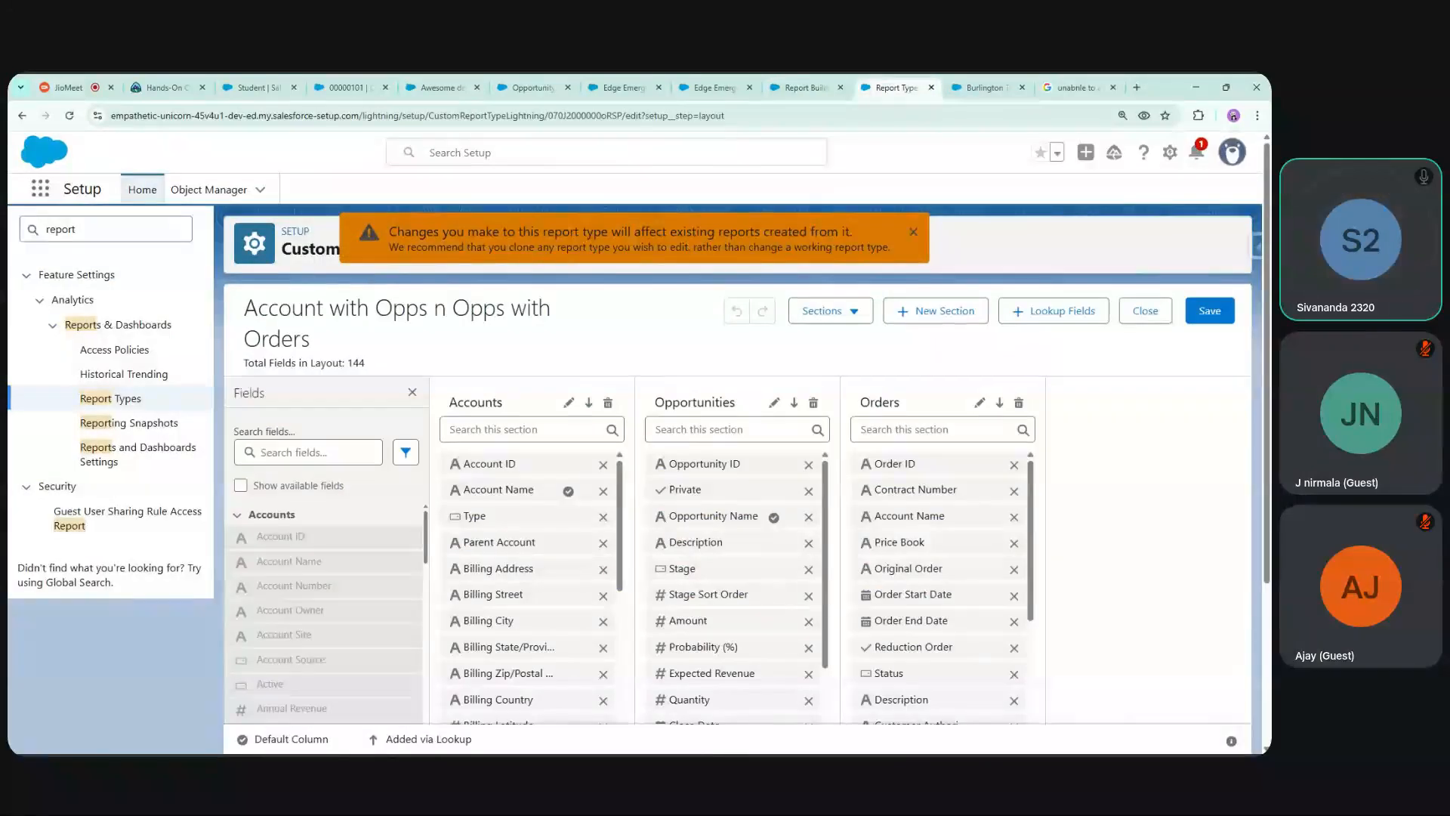
{"action": "scroll", "coordinate": [809, 544], "scroll_direction": "down", "scroll_amount": 3}
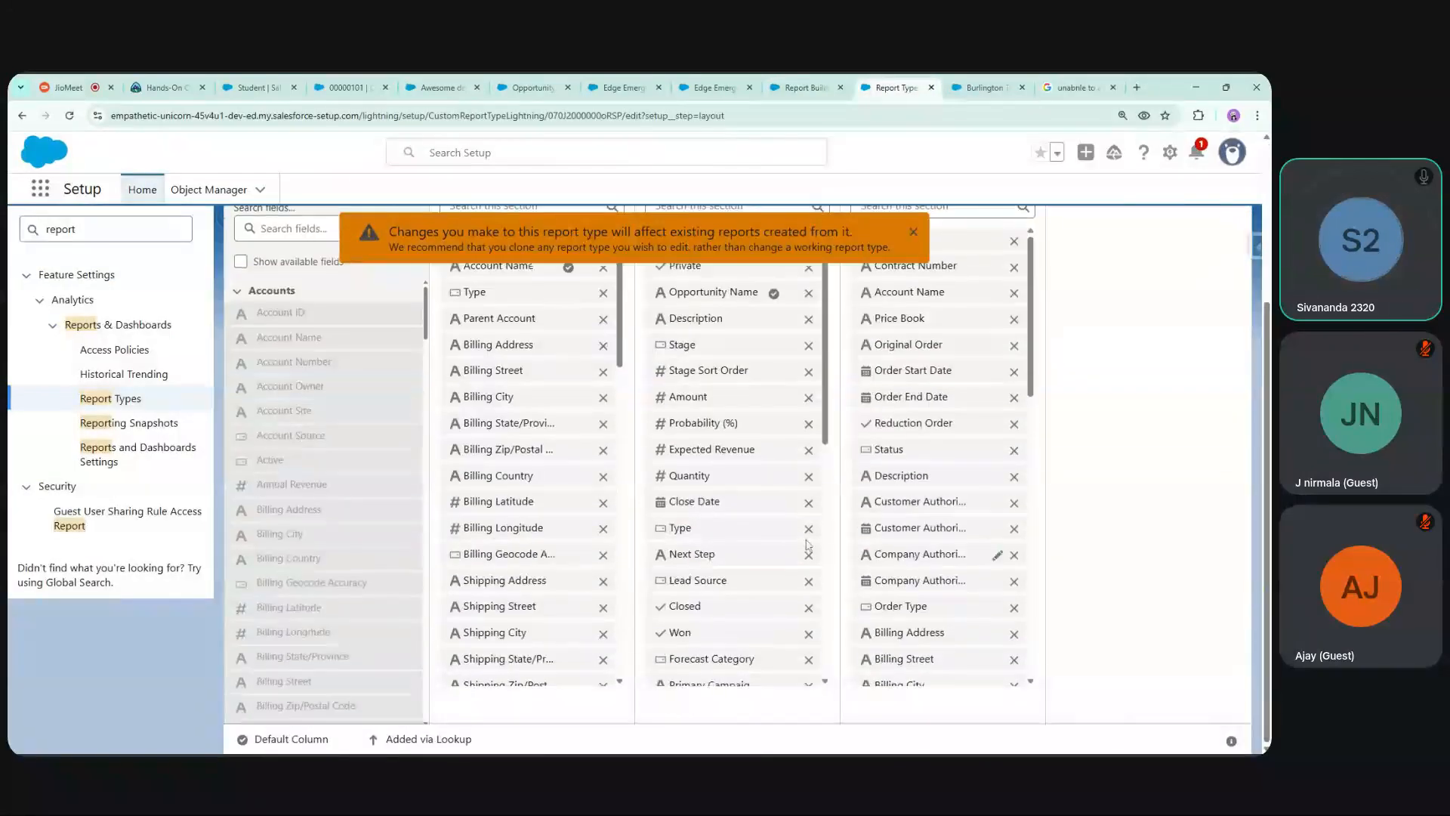
{"action": "left_click", "coordinate": [803, 79]}
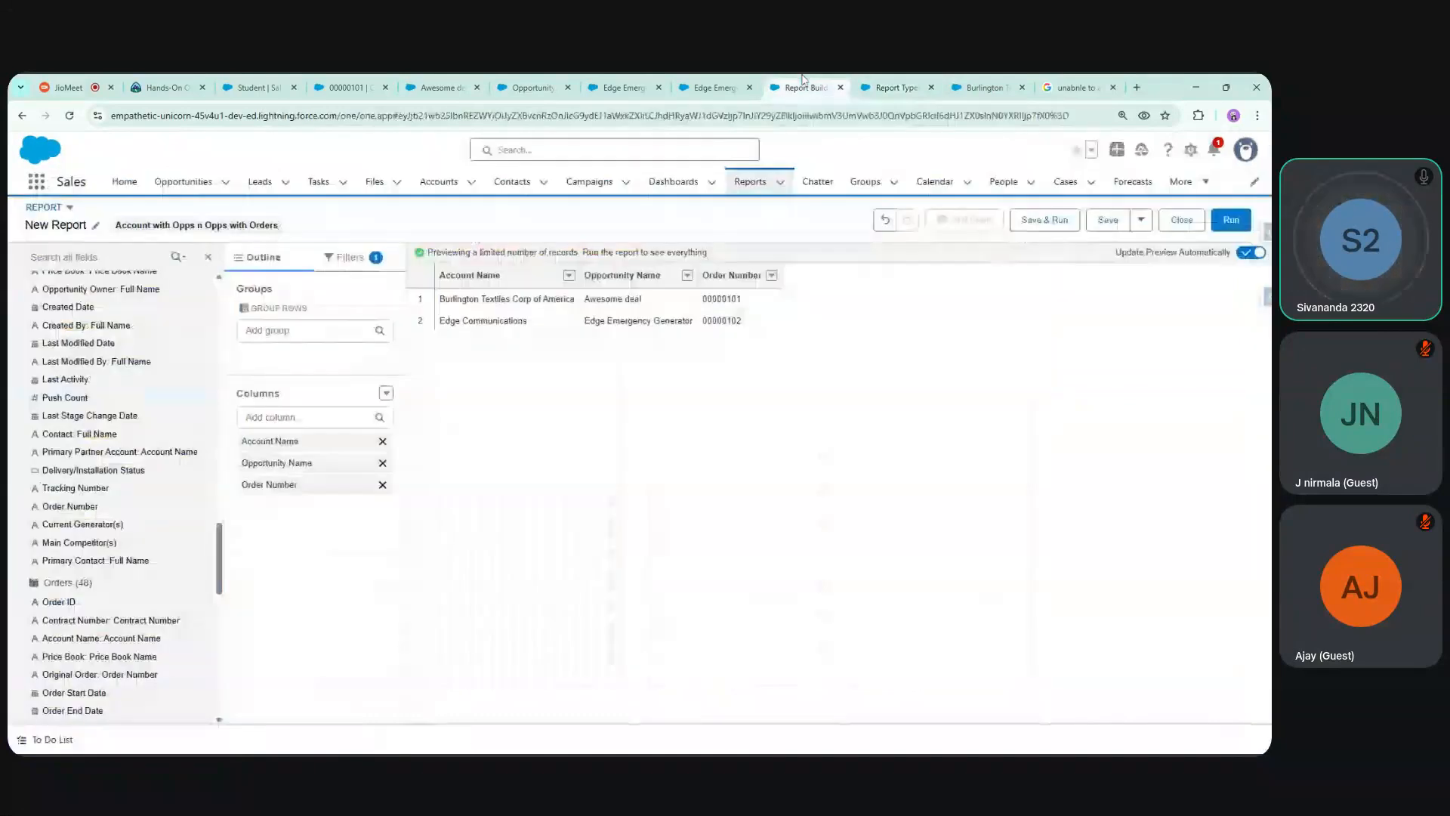
Open the reports and dashboards Access Policies in Setup, tick High assurance session required and examine its options without saving
{"action": "left_click", "coordinate": [892, 88]}
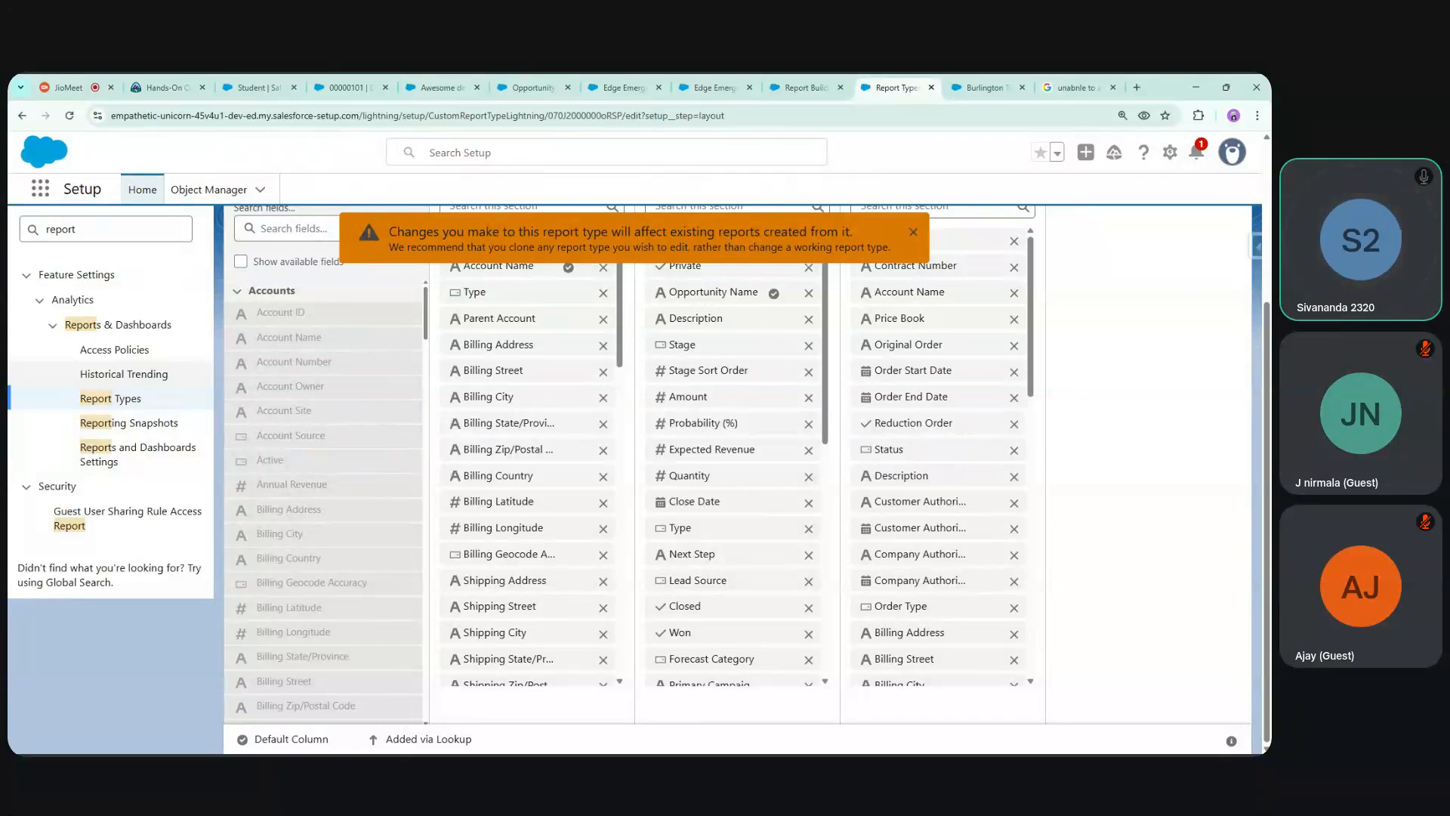
{"action": "left_click", "coordinate": [151, 349]}
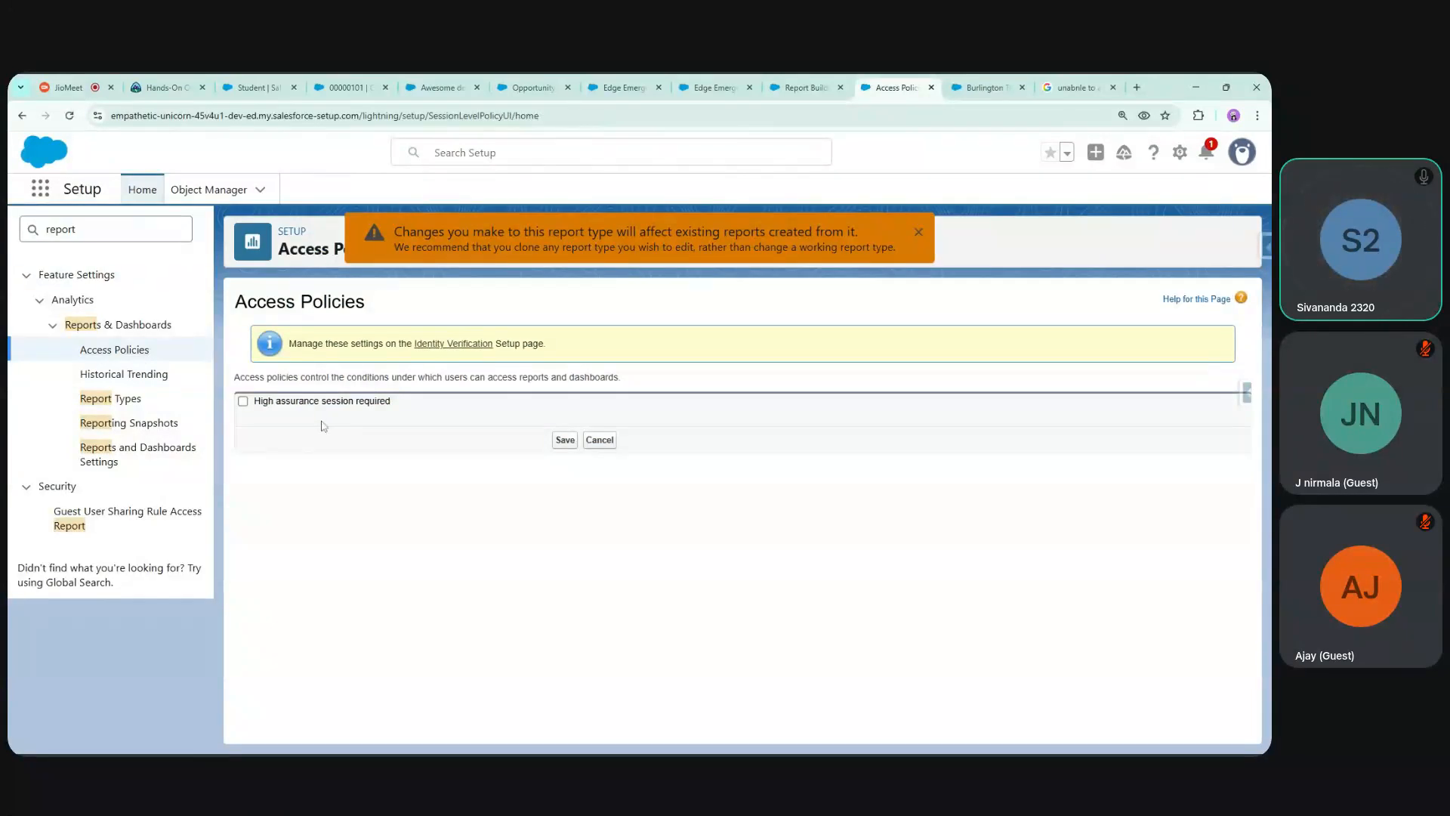
{"action": "left_click", "coordinate": [243, 401]}
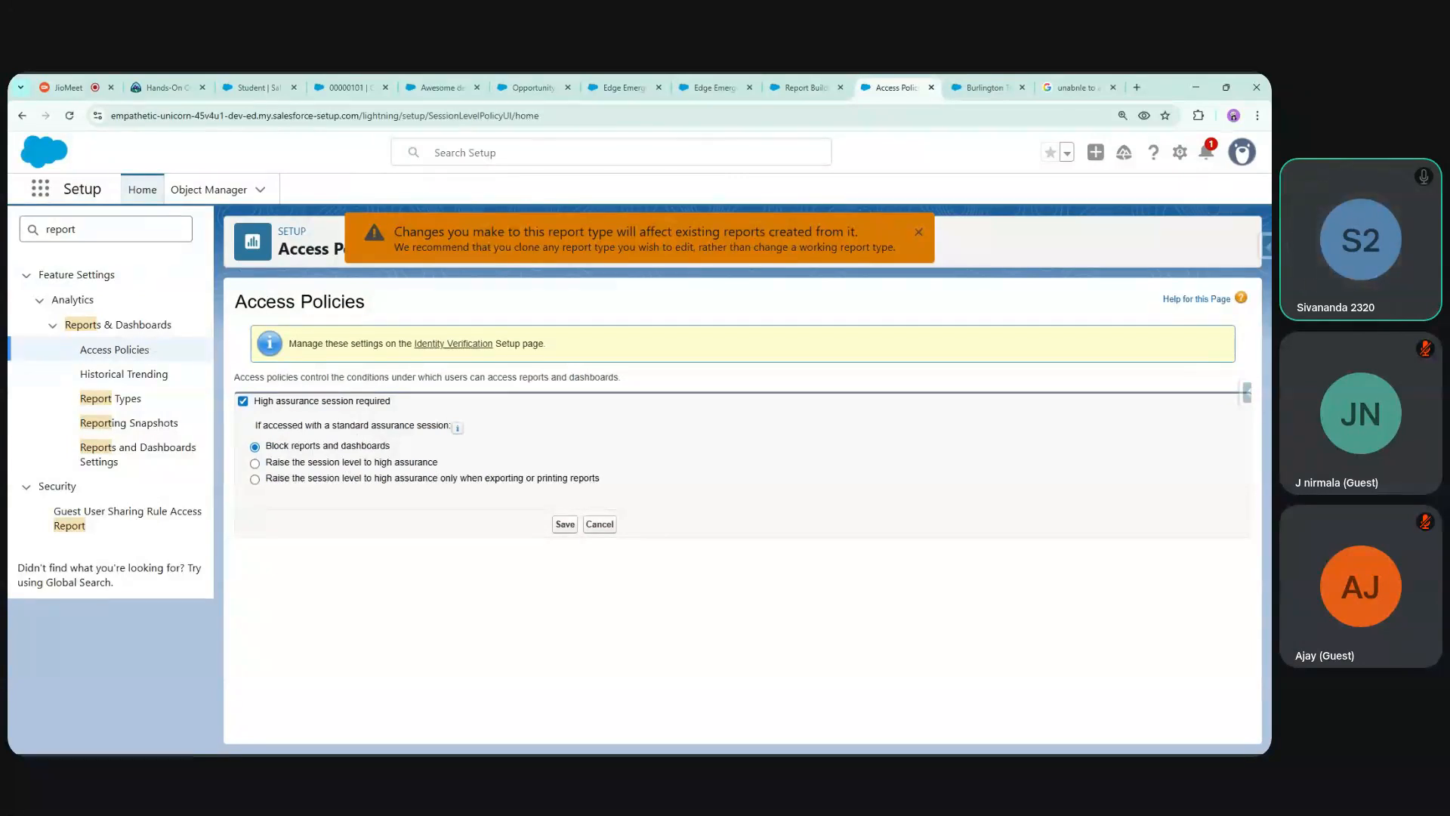
{"action": "left_click_drag", "start_coordinate": [250, 377], "coordinate": [654, 380]}
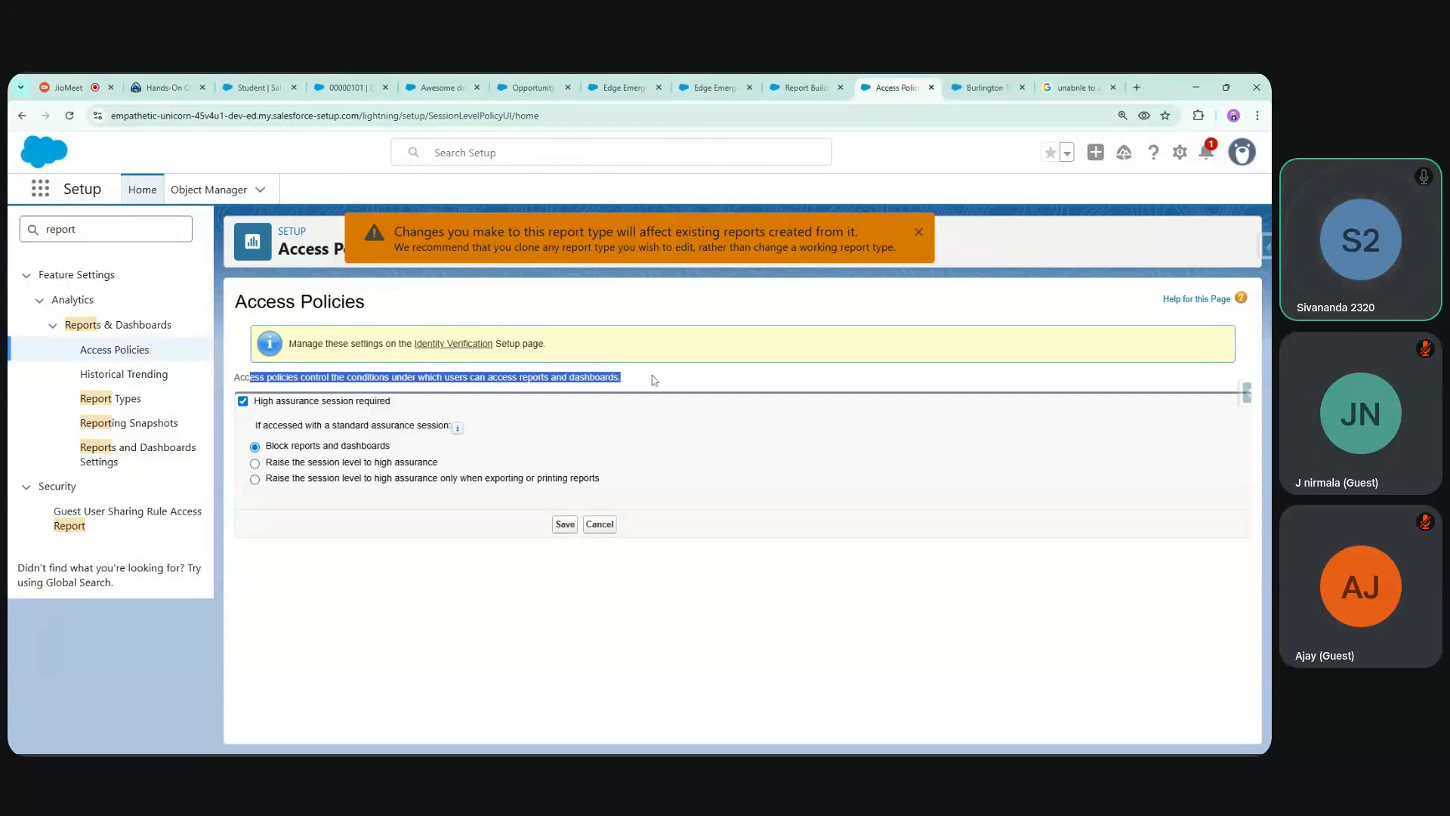
{"action": "left_click", "coordinate": [923, 231]}
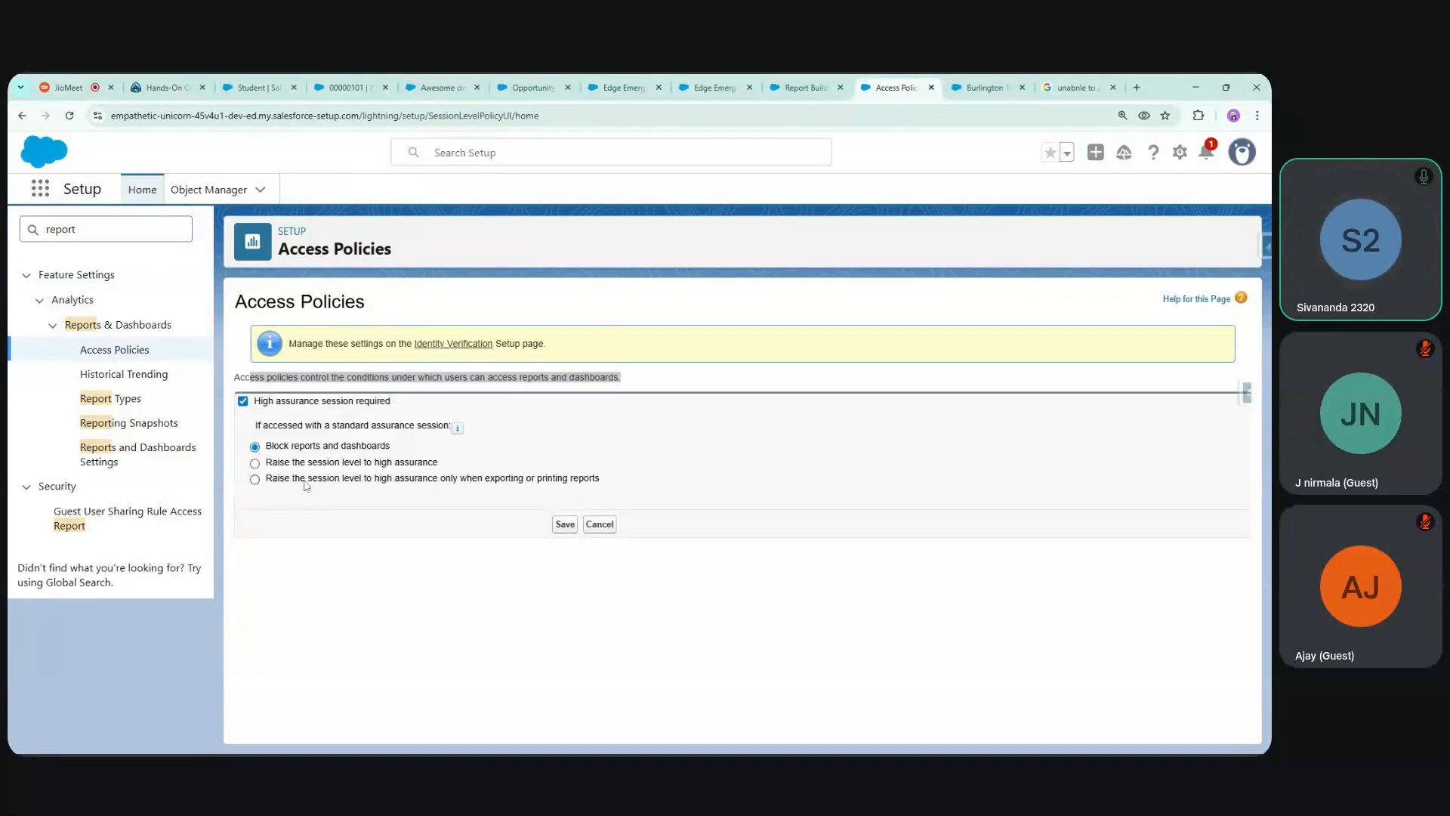
{"action": "left_click_drag", "start_coordinate": [279, 480], "coordinate": [620, 481]}
{"action": "left_click", "coordinate": [632, 478]}
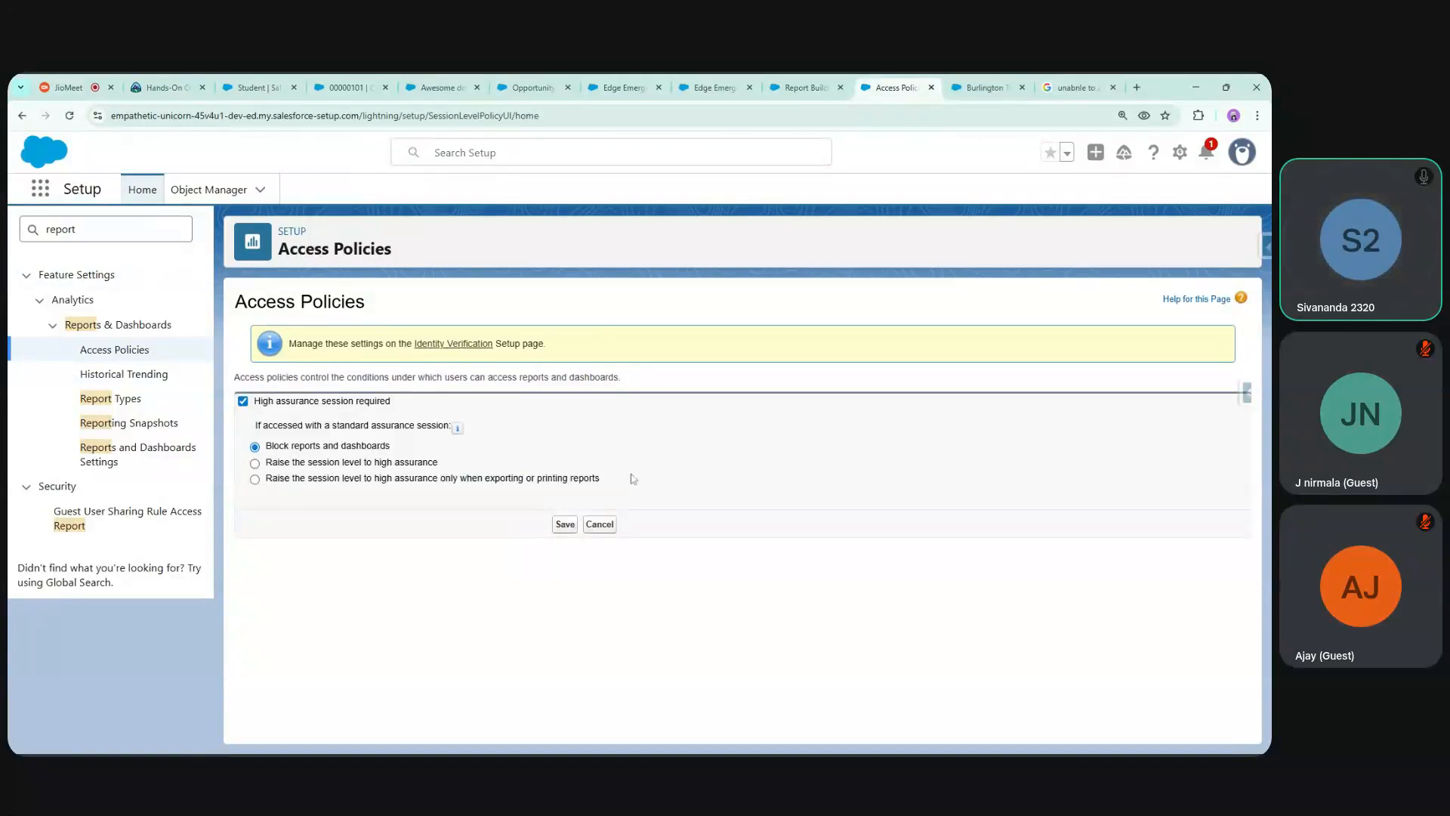
Open the Reports home in the Edge Emergency Generator browser tab and return to the new report in the report builder
{"action": "left_click", "coordinate": [623, 87]}
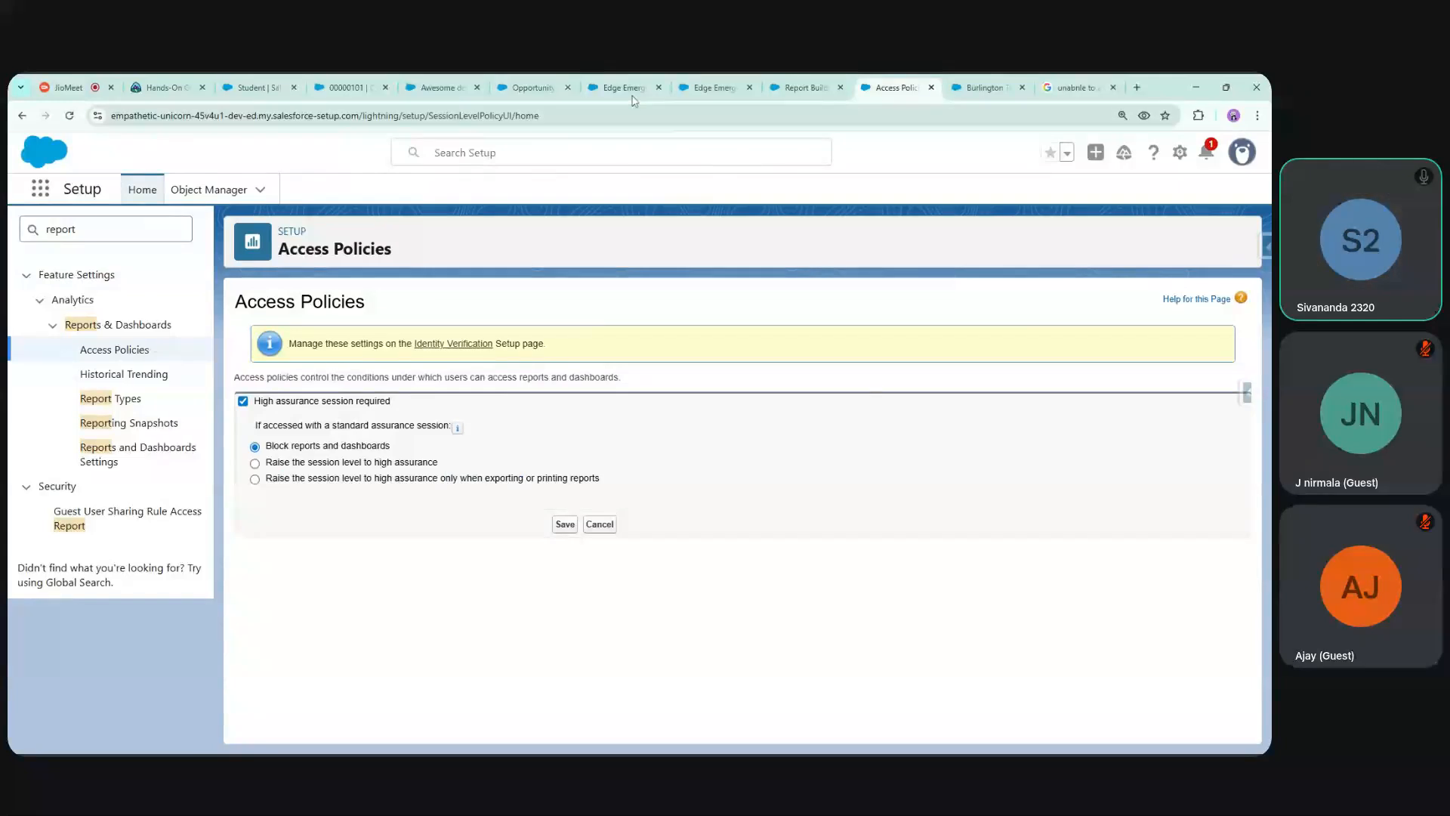
{"action": "left_click", "coordinate": [750, 182]}
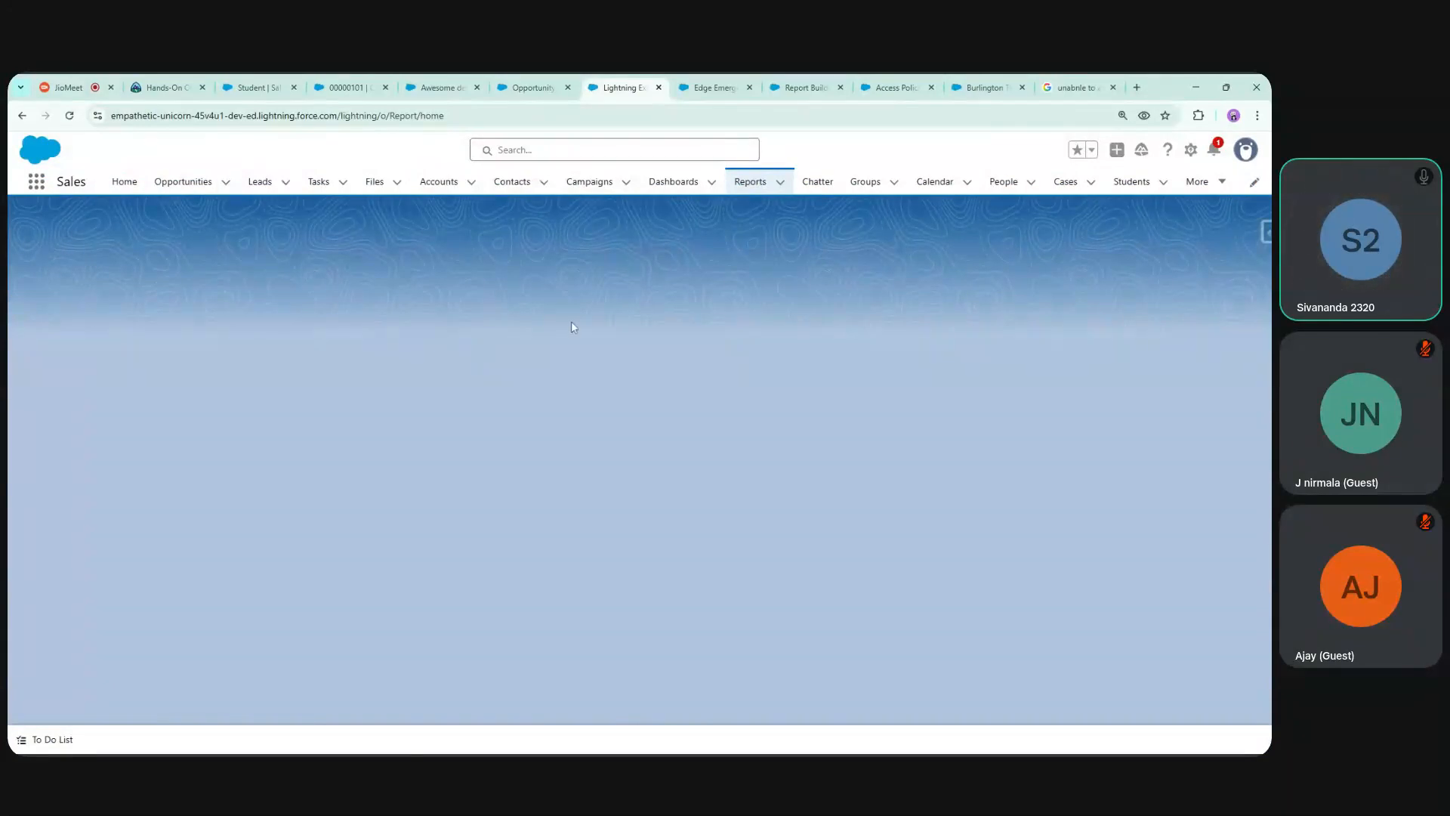
{"action": "left_click", "coordinate": [799, 84]}
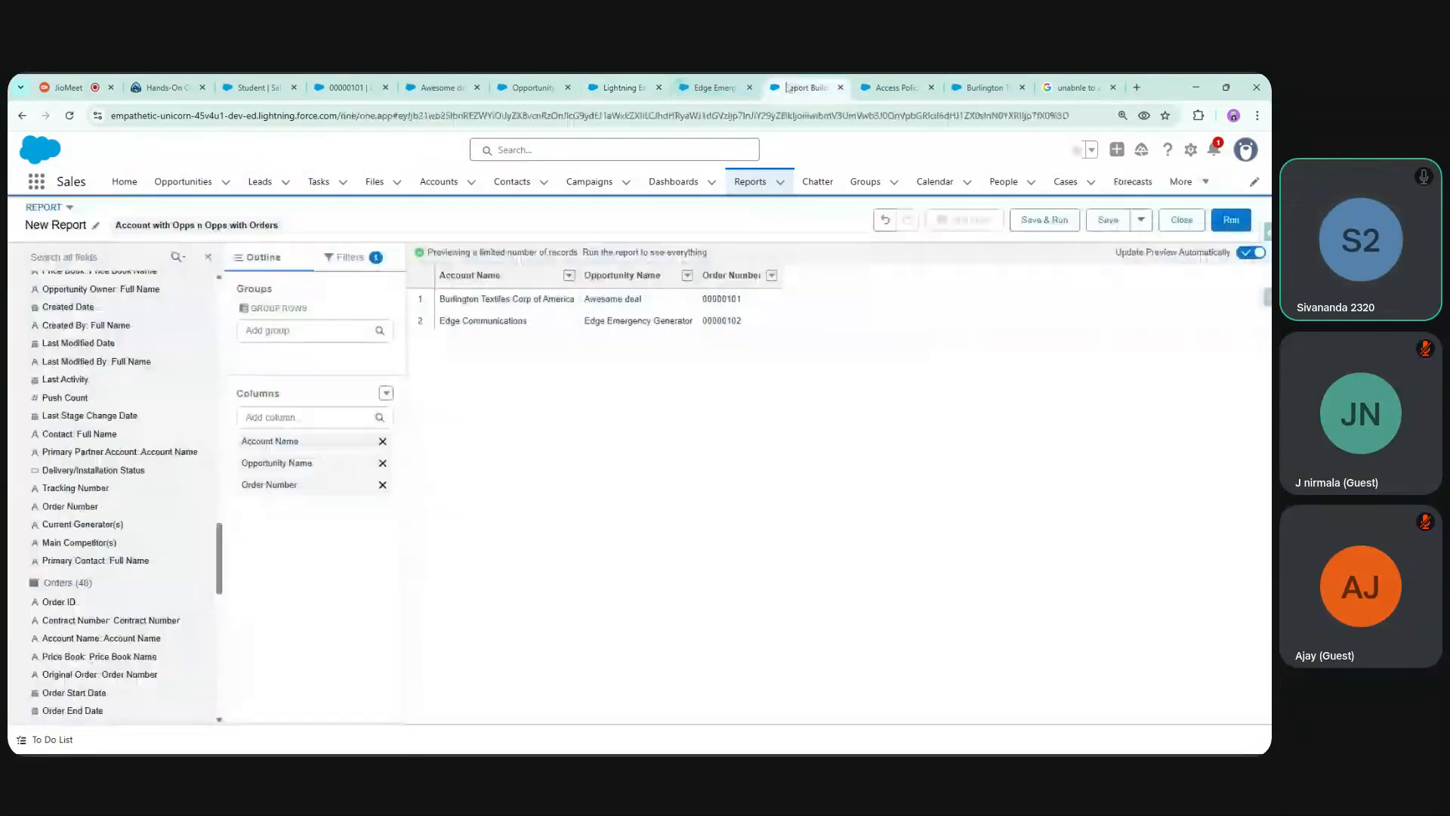
Open the Reports and Dashboards Settings in Setup and review the user interface, disclaimer and Unified Analytics Home options
{"action": "left_click", "coordinate": [877, 81]}
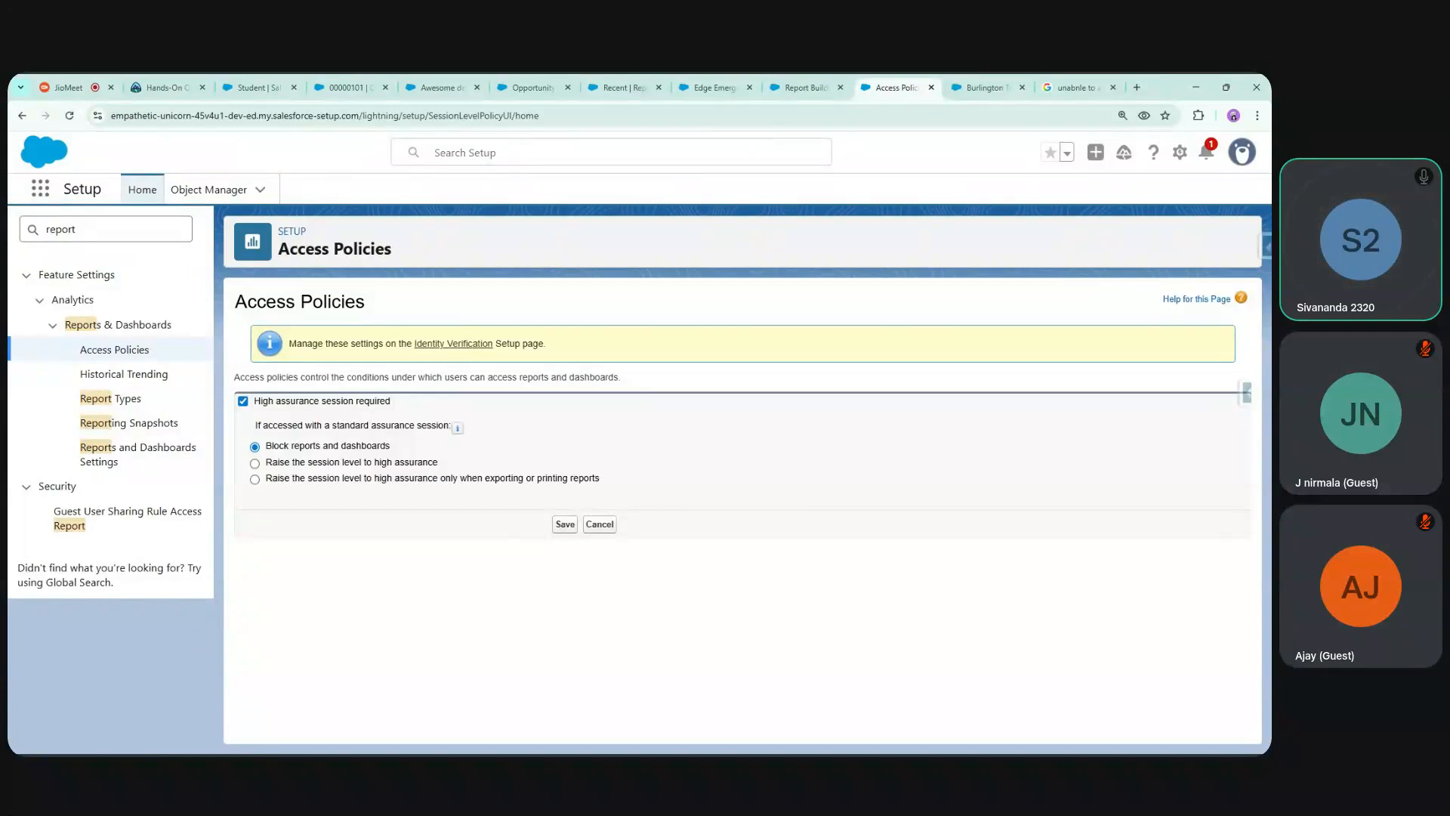
{"action": "left_click", "coordinate": [141, 461]}
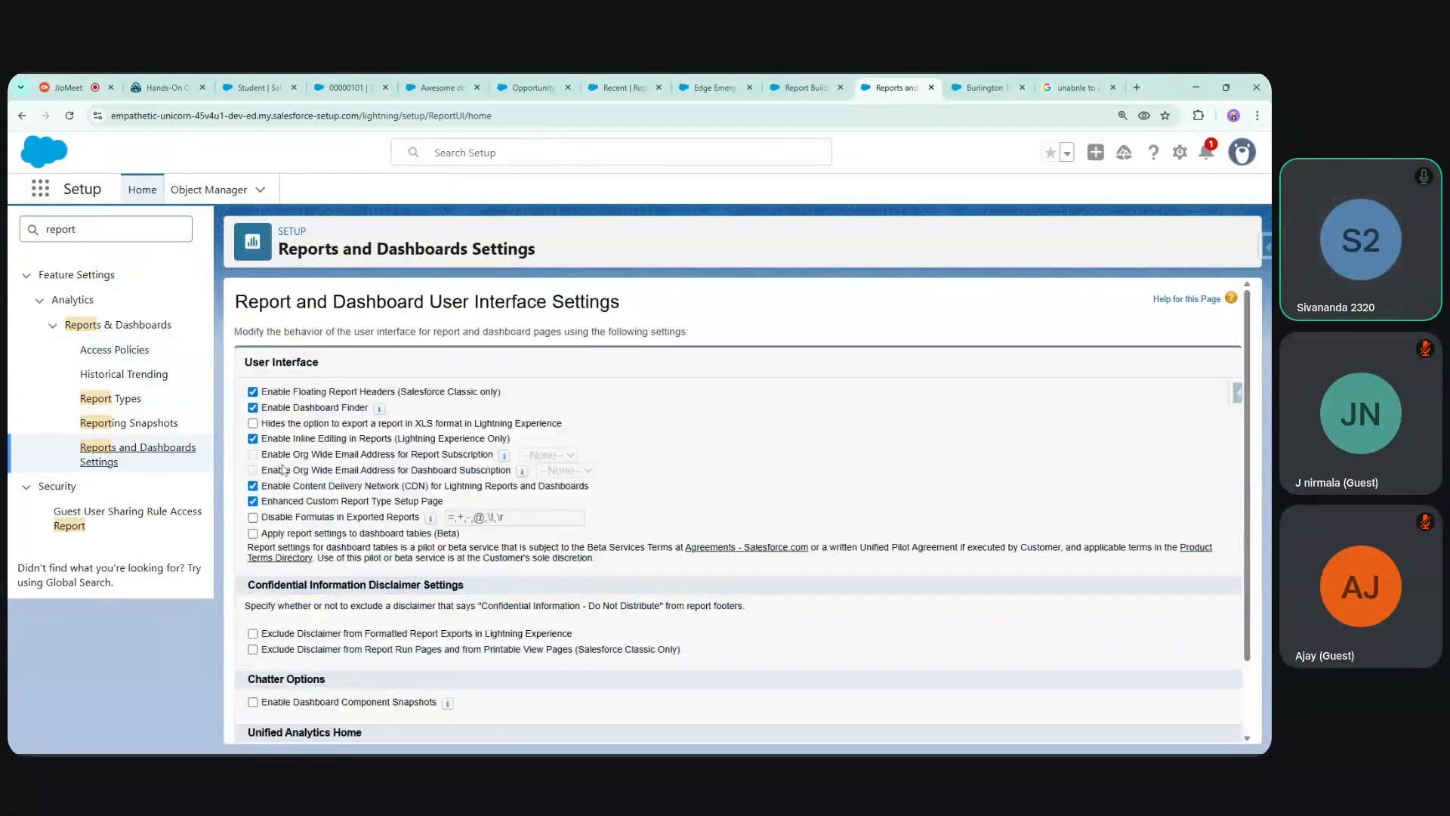
{"action": "left_click_drag", "start_coordinate": [286, 389], "coordinate": [481, 382]}
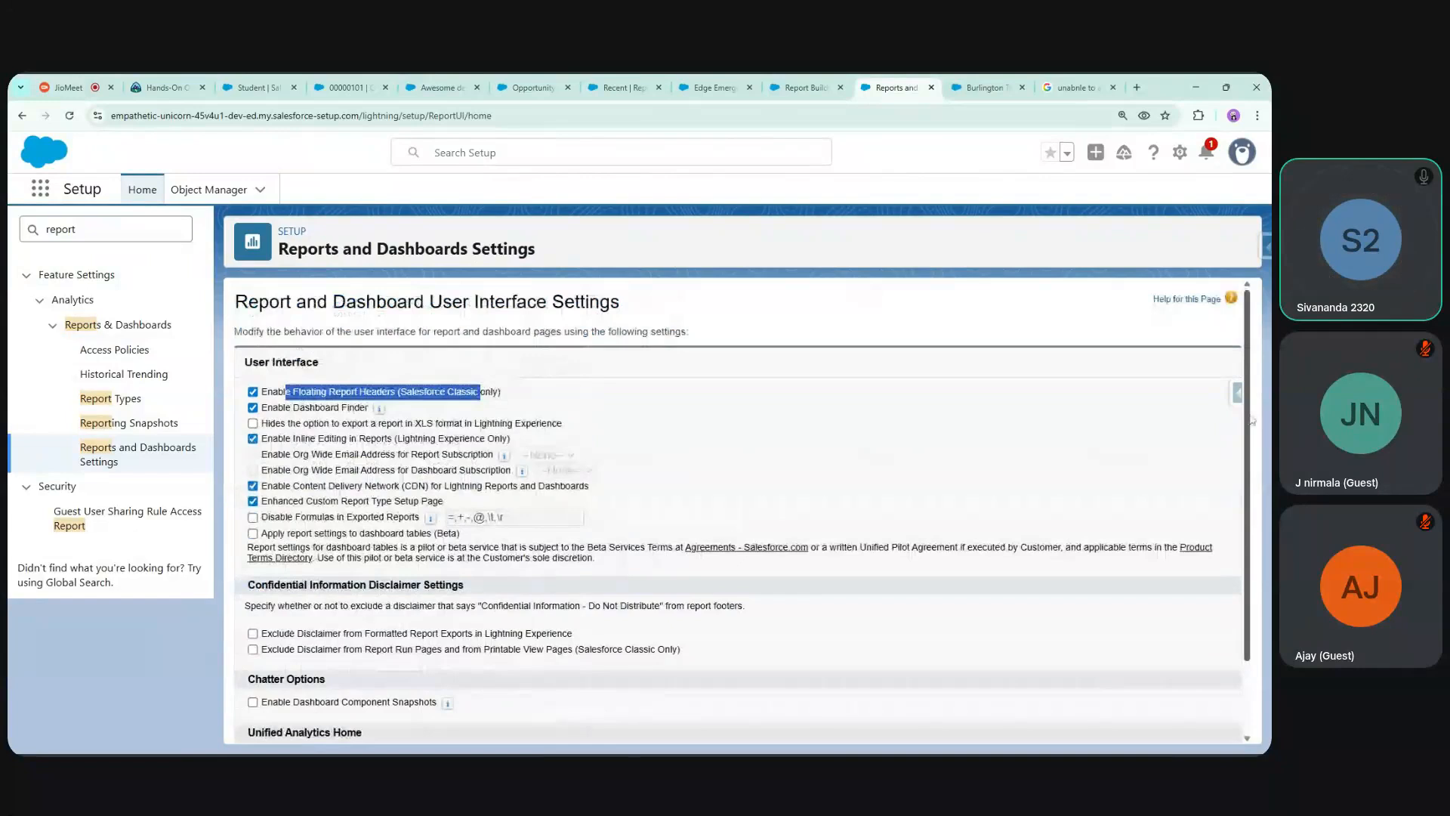
{"action": "scroll", "coordinate": [530, 358], "scroll_direction": "down", "scroll_amount": 2}
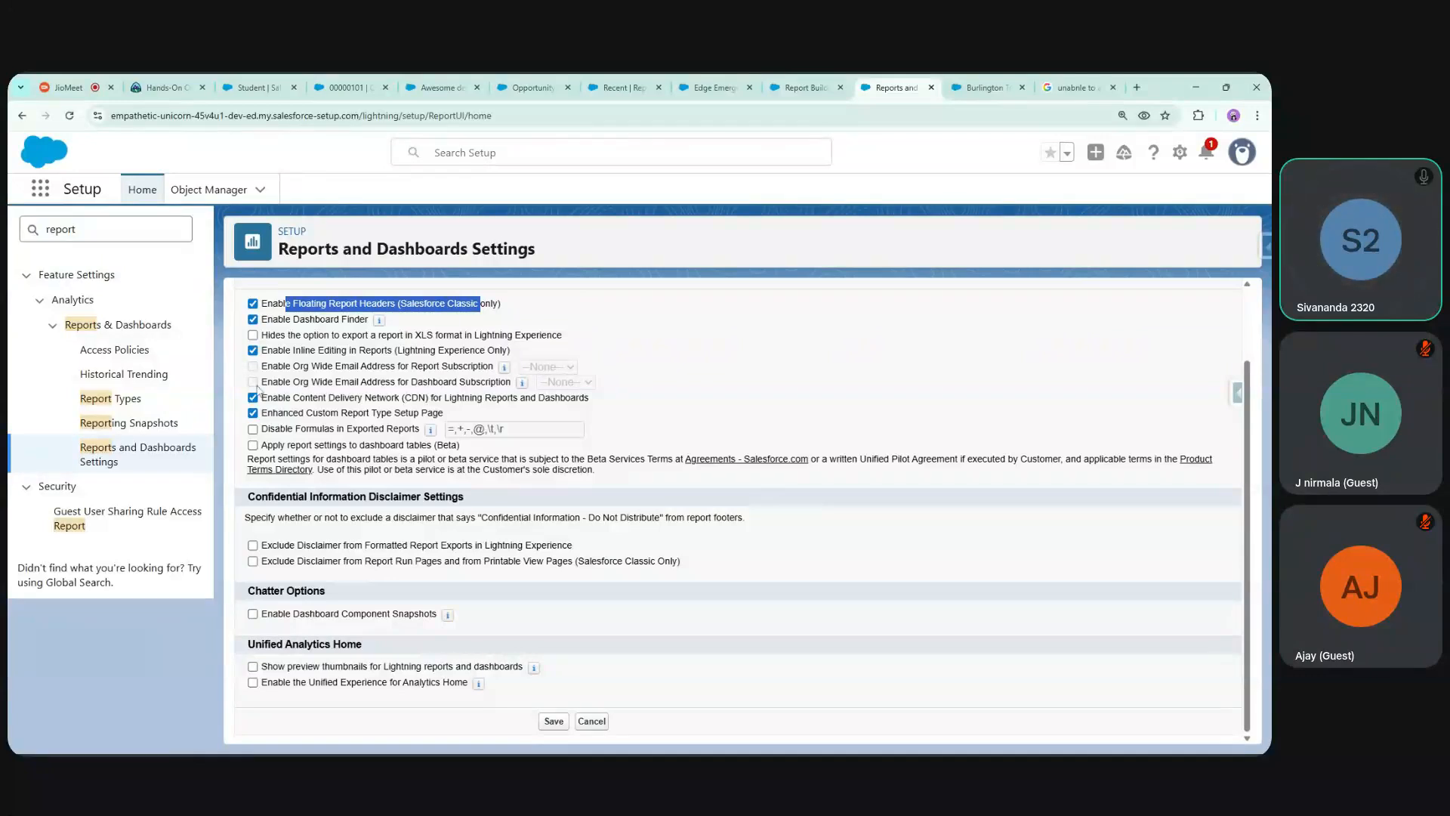
View Report Types, open Reporting Snapshots in Setup and read how snapshots are saved as records and scheduled to summarize data
{"action": "left_click", "coordinate": [158, 399]}
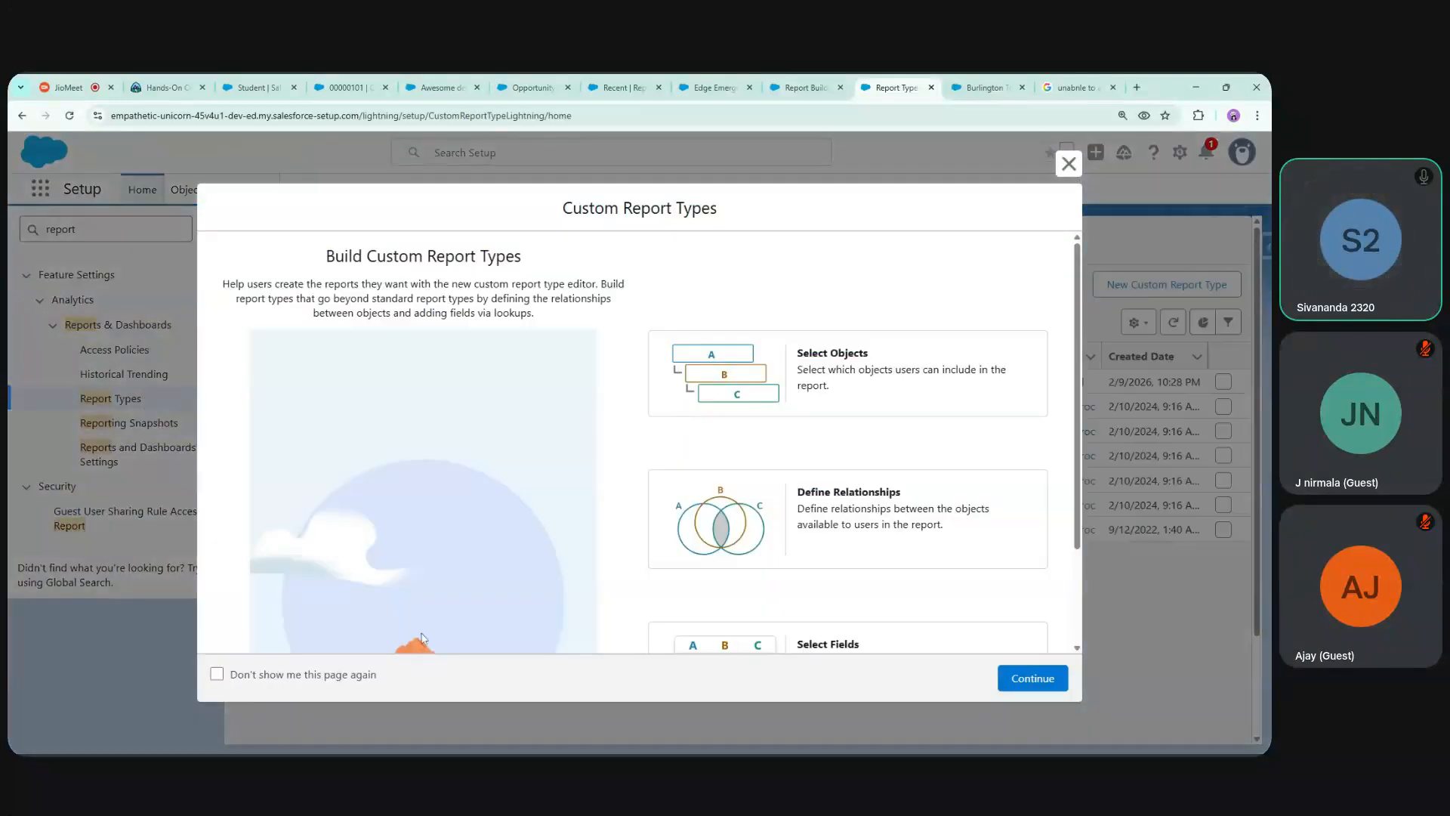
{"action": "left_click", "coordinate": [1023, 677]}
{"action": "left_click", "coordinate": [151, 422]}
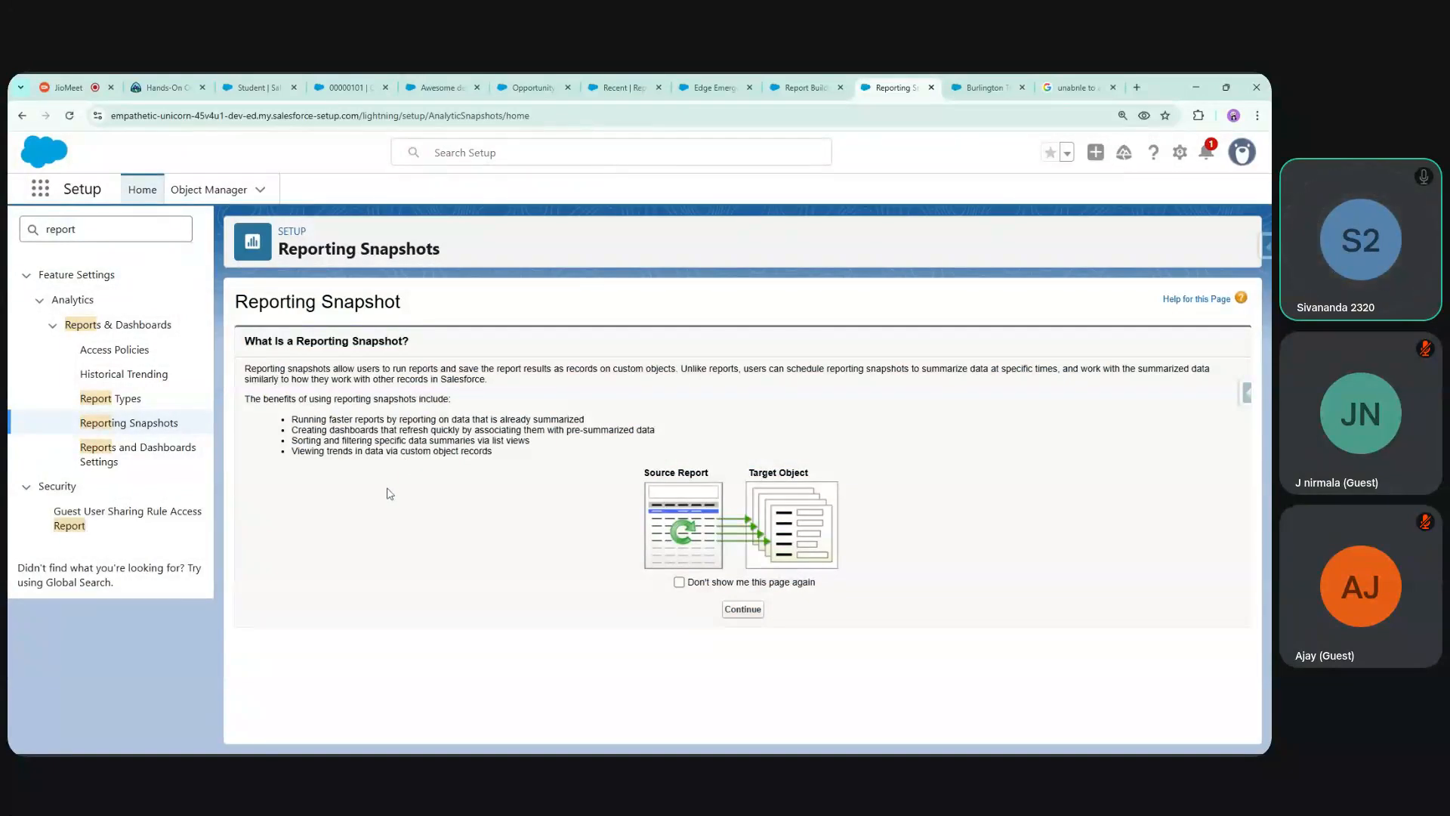
{"action": "key", "text": "ctrl+plus"}
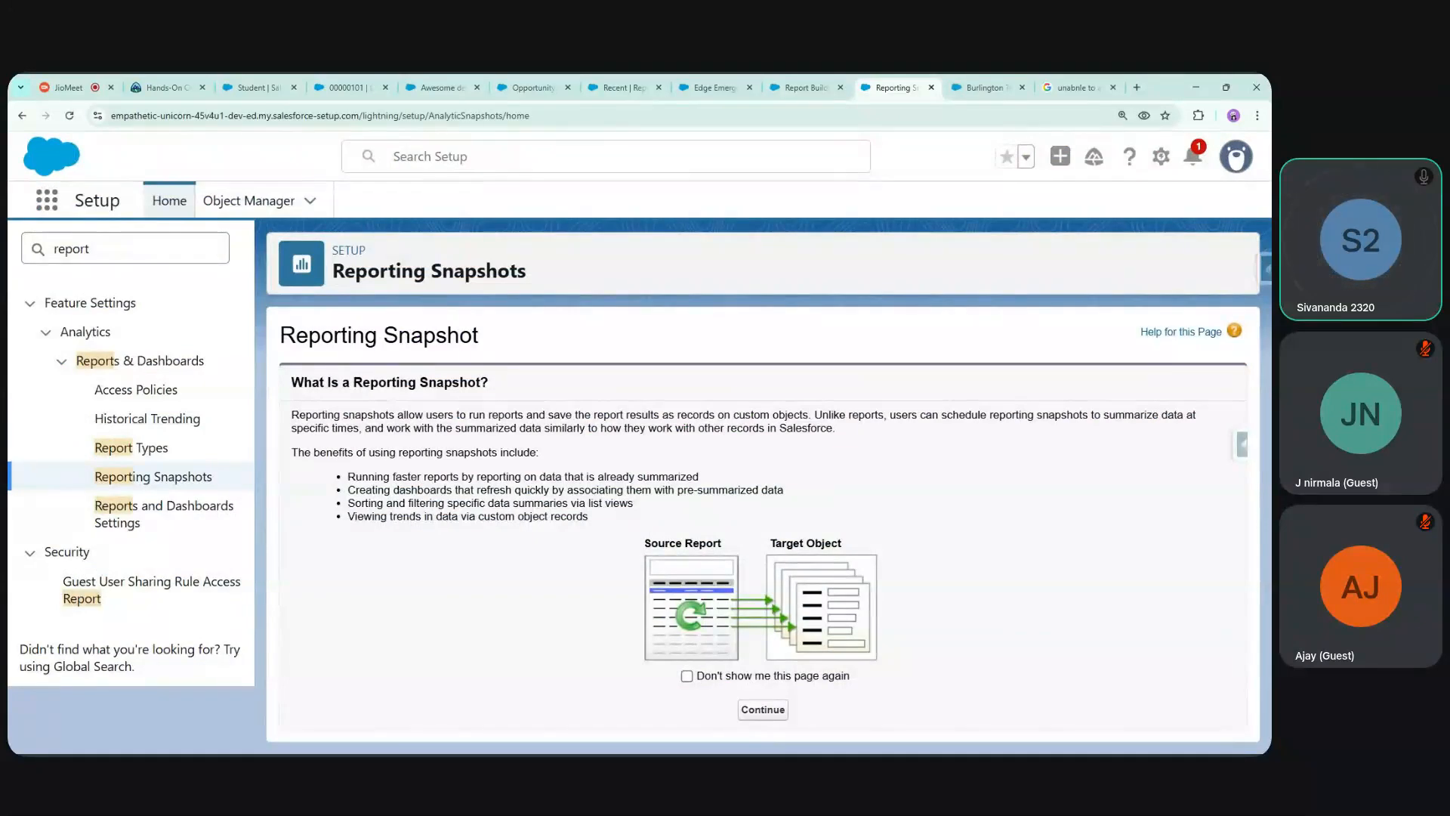
{"action": "left_click_drag", "start_coordinate": [291, 414], "coordinate": [745, 415]}
{"action": "left_click", "coordinate": [882, 451]}
{"action": "left_click_drag", "start_coordinate": [895, 415], "coordinate": [361, 428]}
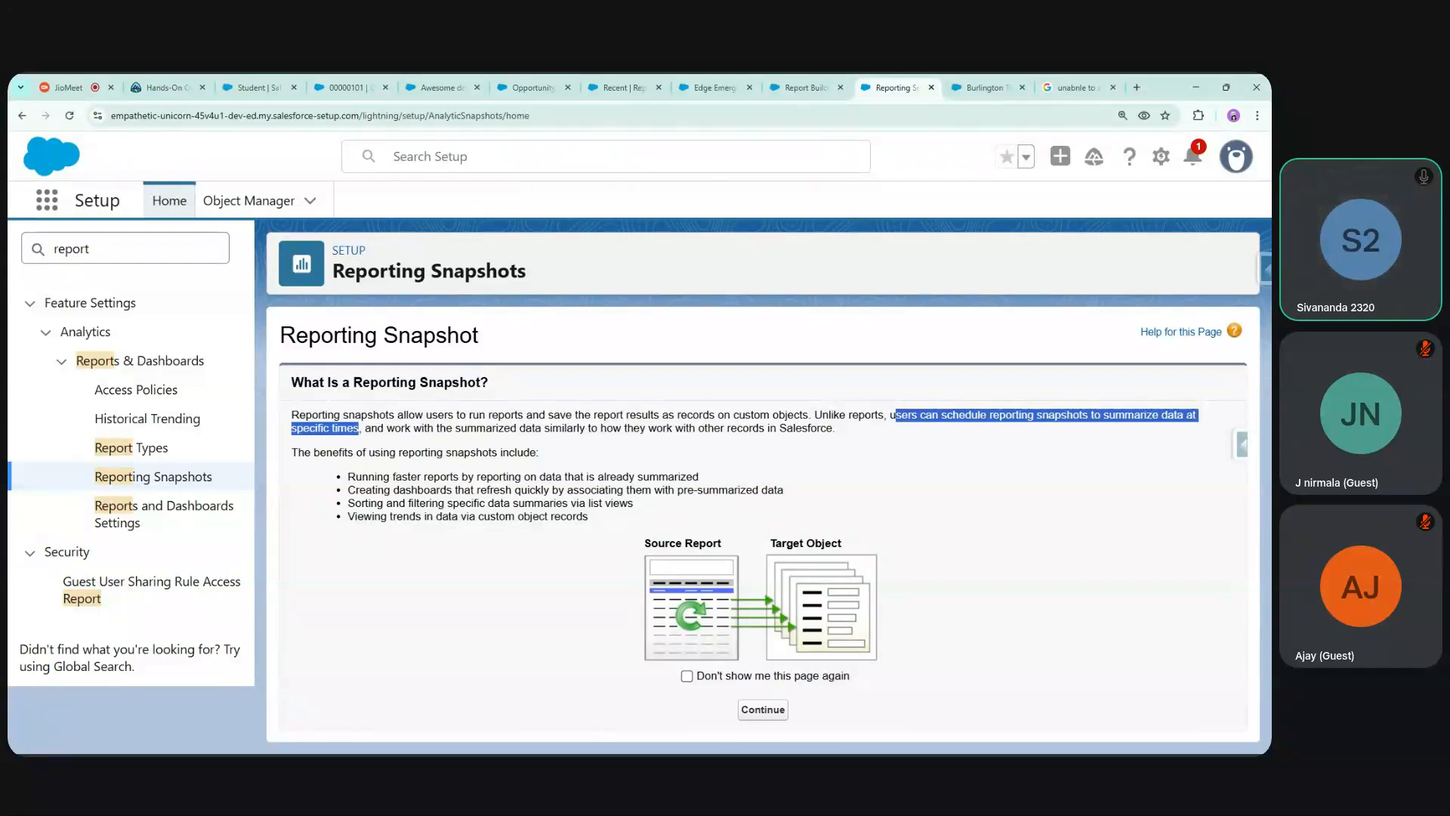
{"action": "left_click", "coordinate": [952, 438]}
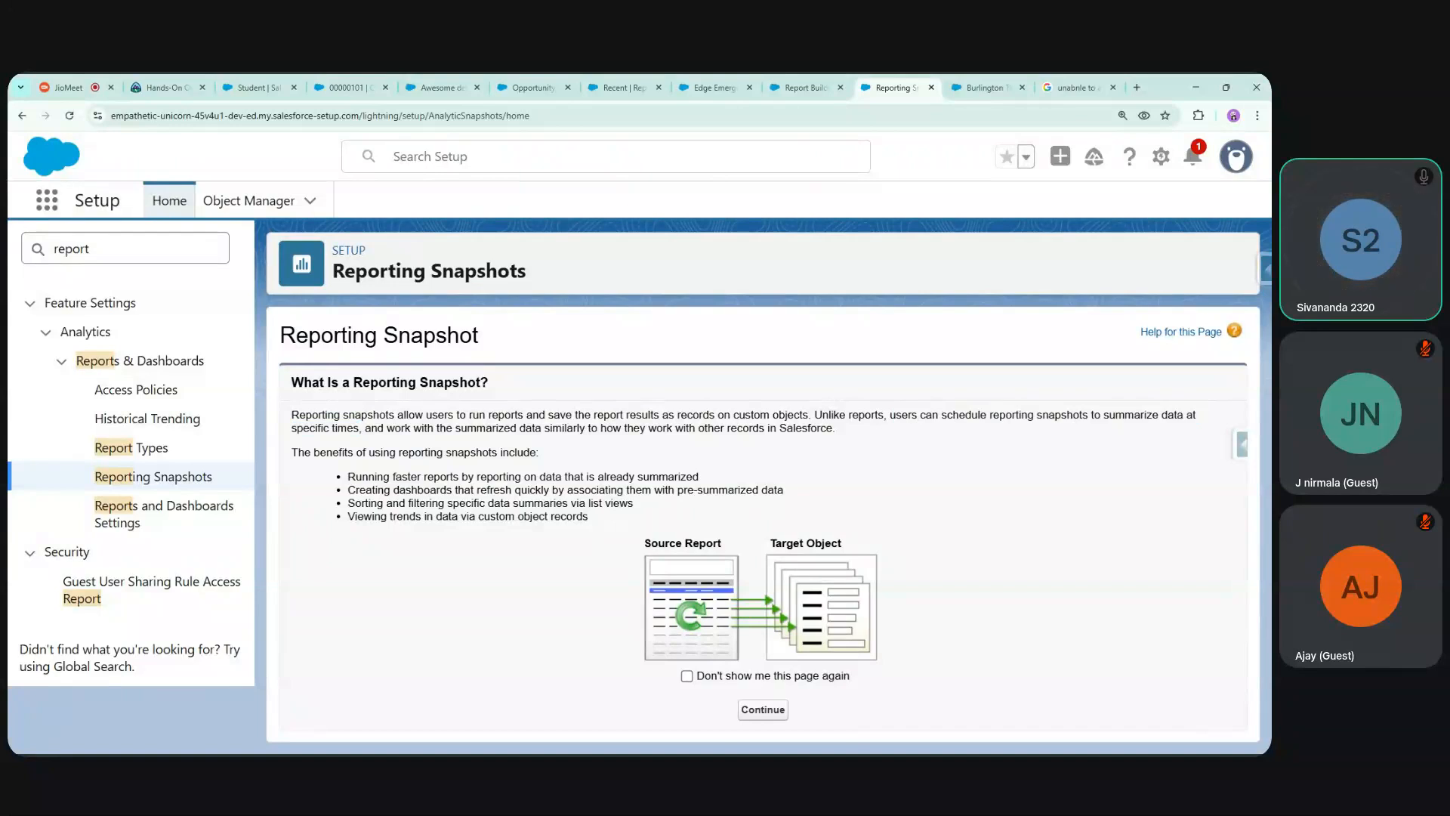
{"action": "left_click_drag", "start_coordinate": [1093, 414], "coordinate": [361, 441]}
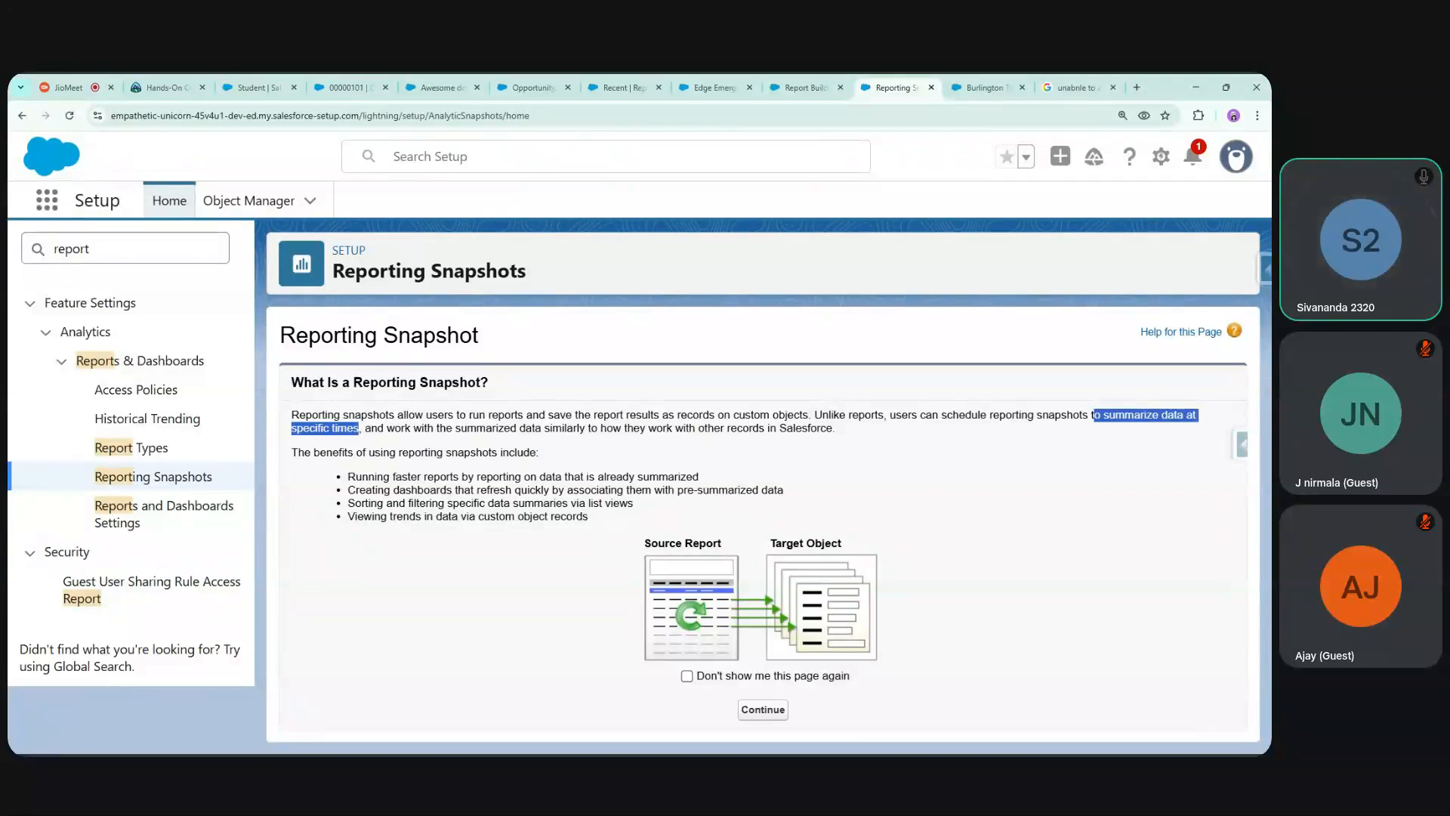
Look at the blank new reporting snapshot form, and return to the Reporting Snapshots introduction to read the listed benefits
{"action": "left_click", "coordinate": [762, 709]}
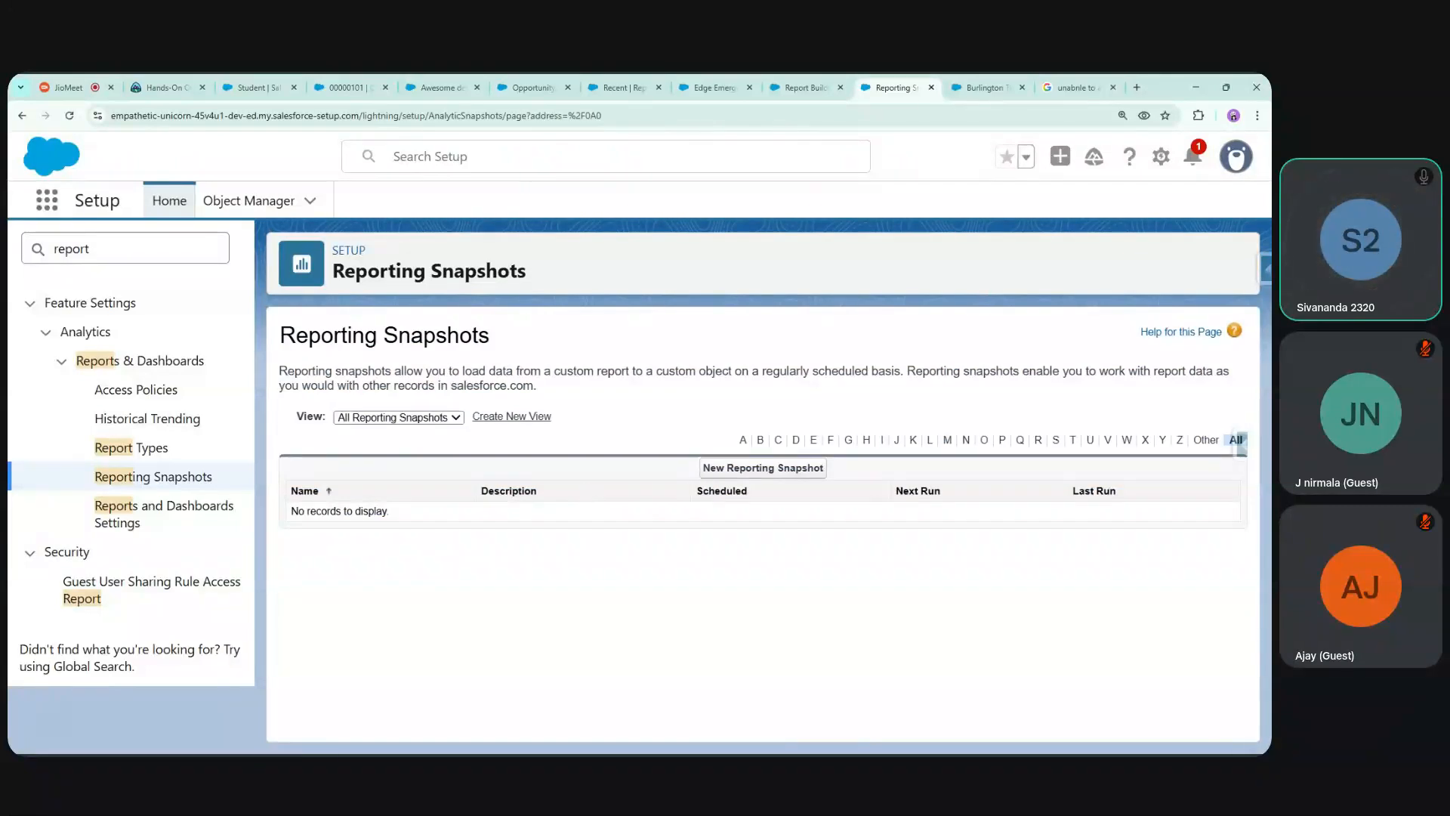
{"action": "left_click", "coordinate": [725, 468]}
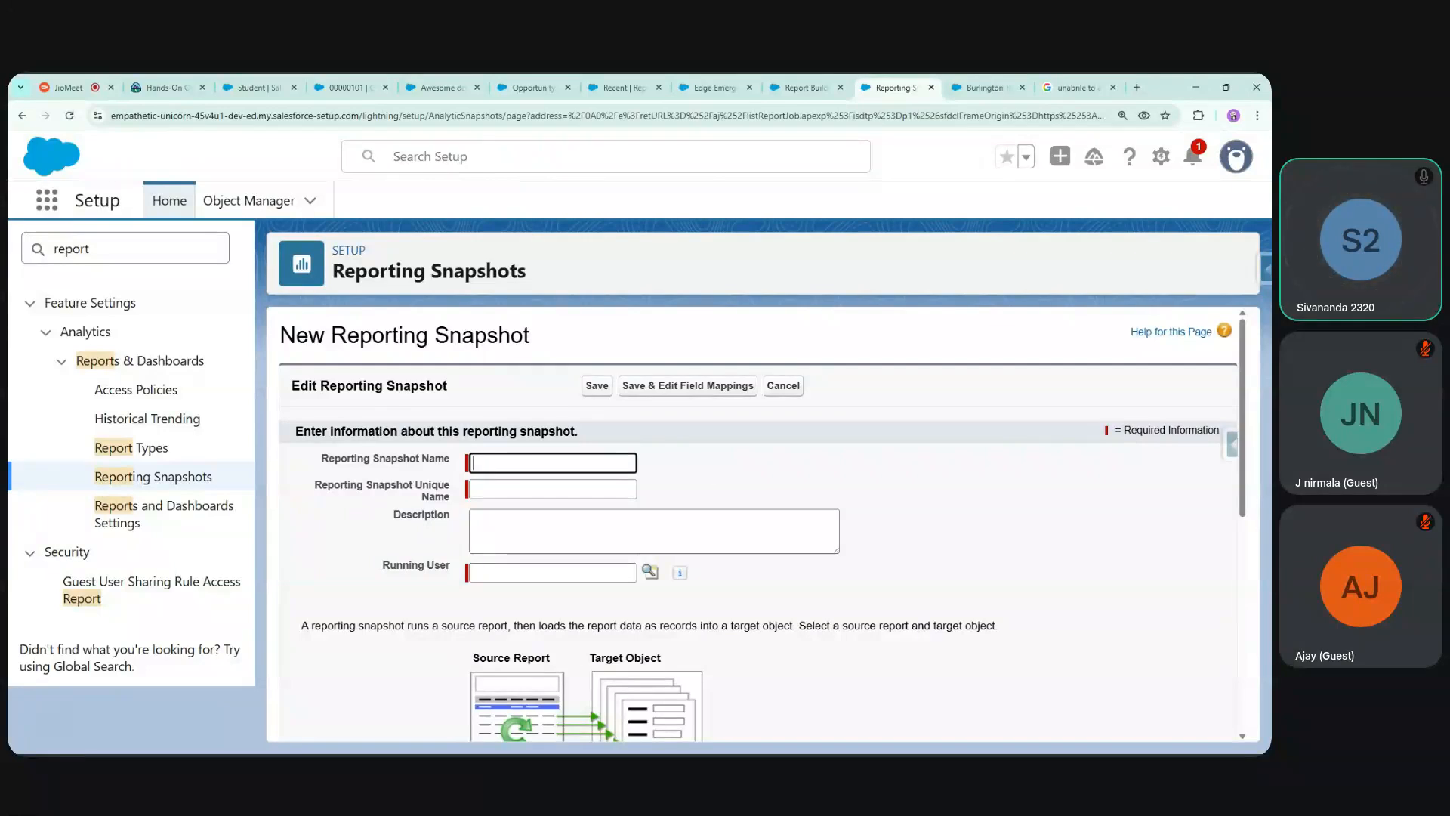
{"action": "left_click", "coordinate": [127, 479]}
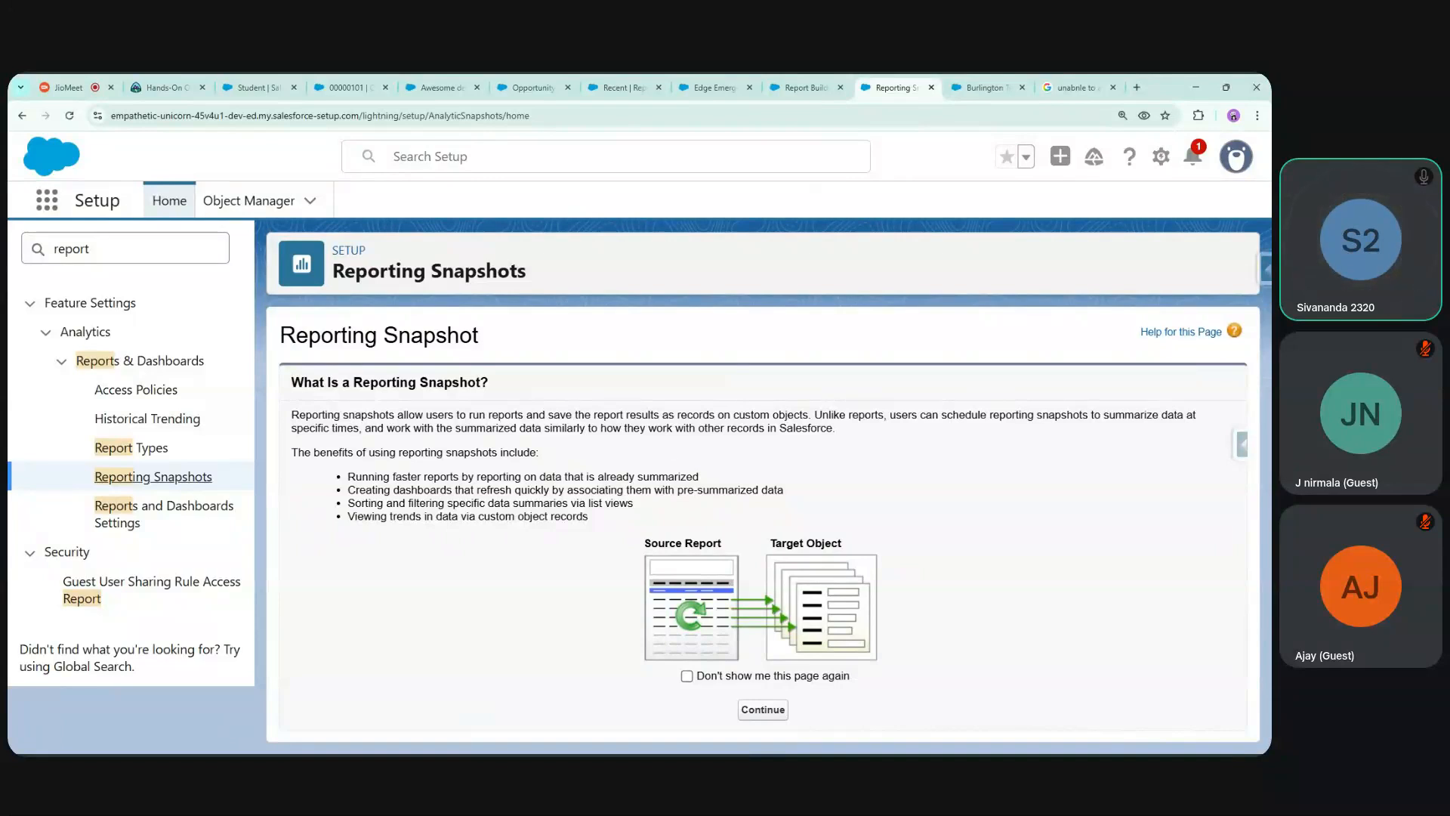
{"action": "left_click_drag", "start_coordinate": [347, 477], "coordinate": [699, 477]}
{"action": "mouse_move", "coordinate": [348, 489]}
{"action": "left_mouse_down"}
{"action": "mouse_move", "coordinate": [665, 489]}
{"action": "mouse_move", "coordinate": [370, 505]}
{"action": "left_mouse_up"}
{"action": "left_click", "coordinate": [403, 530]}
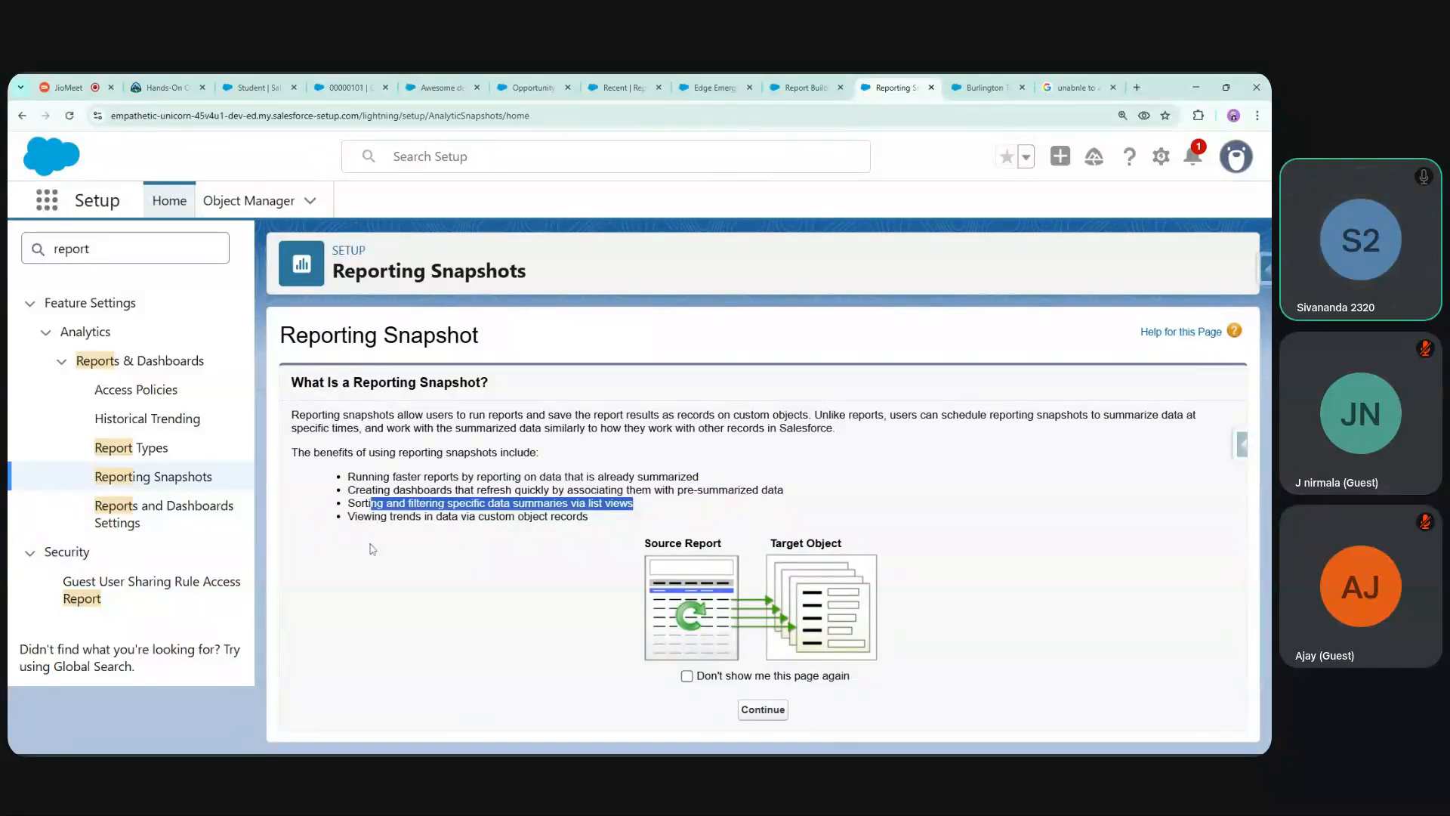
{"action": "left_click_drag", "start_coordinate": [596, 519], "coordinate": [299, 416]}
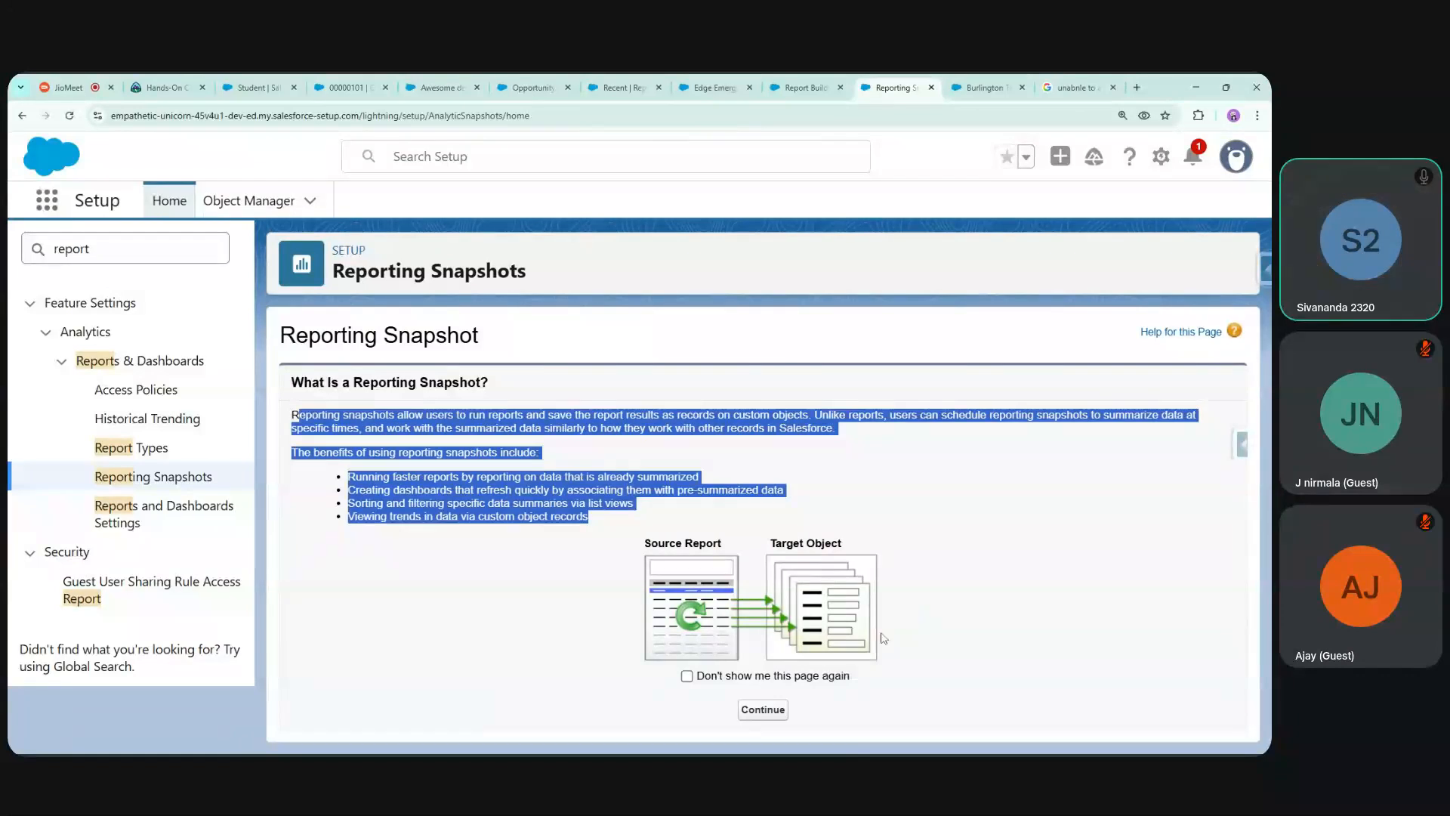
Continue to the Reporting Snapshots list and read the description of loading custom report data into a custom object on a schedule
{"action": "left_click", "coordinate": [771, 713]}
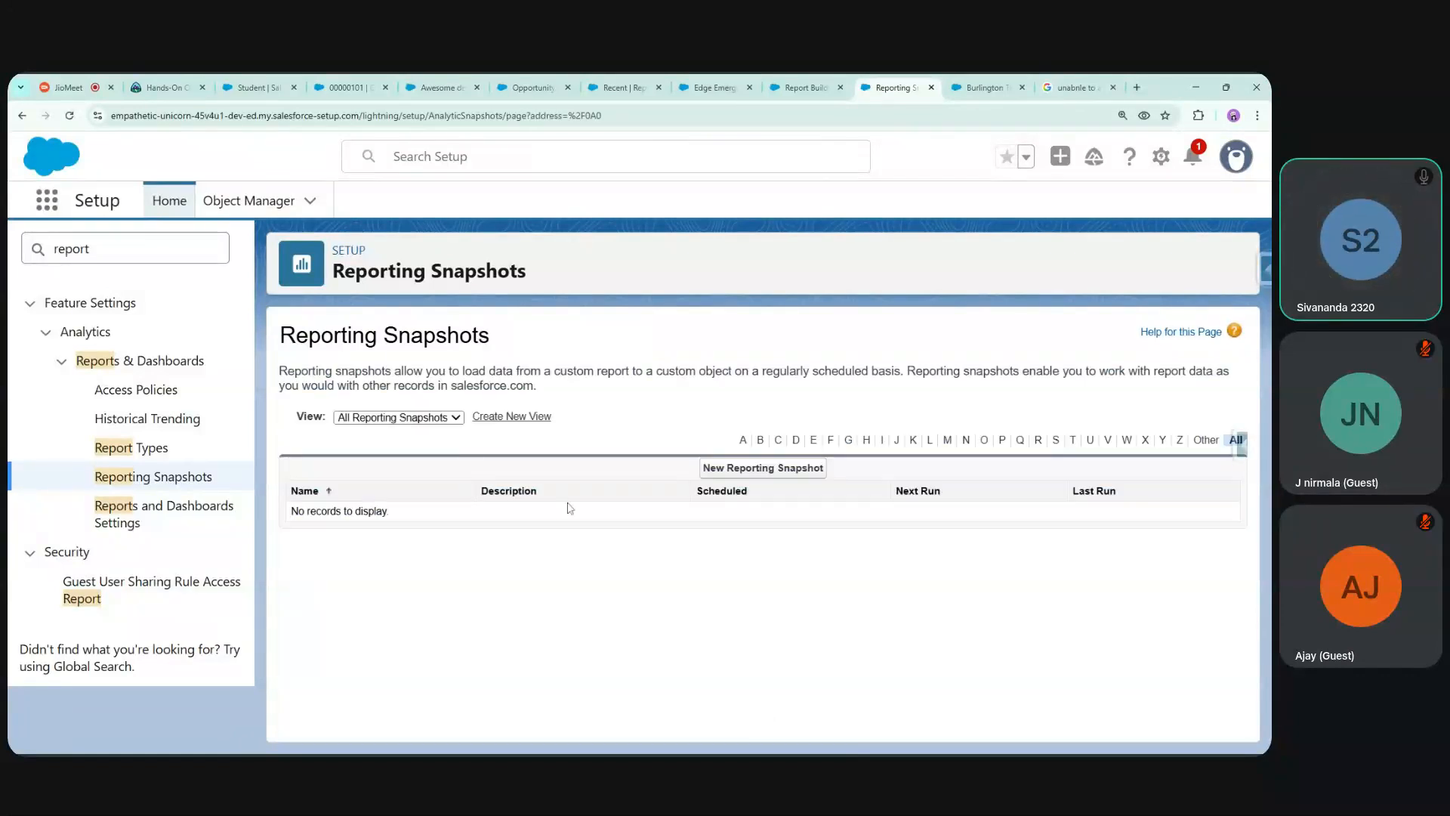
{"action": "left_click_drag", "start_coordinate": [280, 370], "coordinate": [735, 371]}
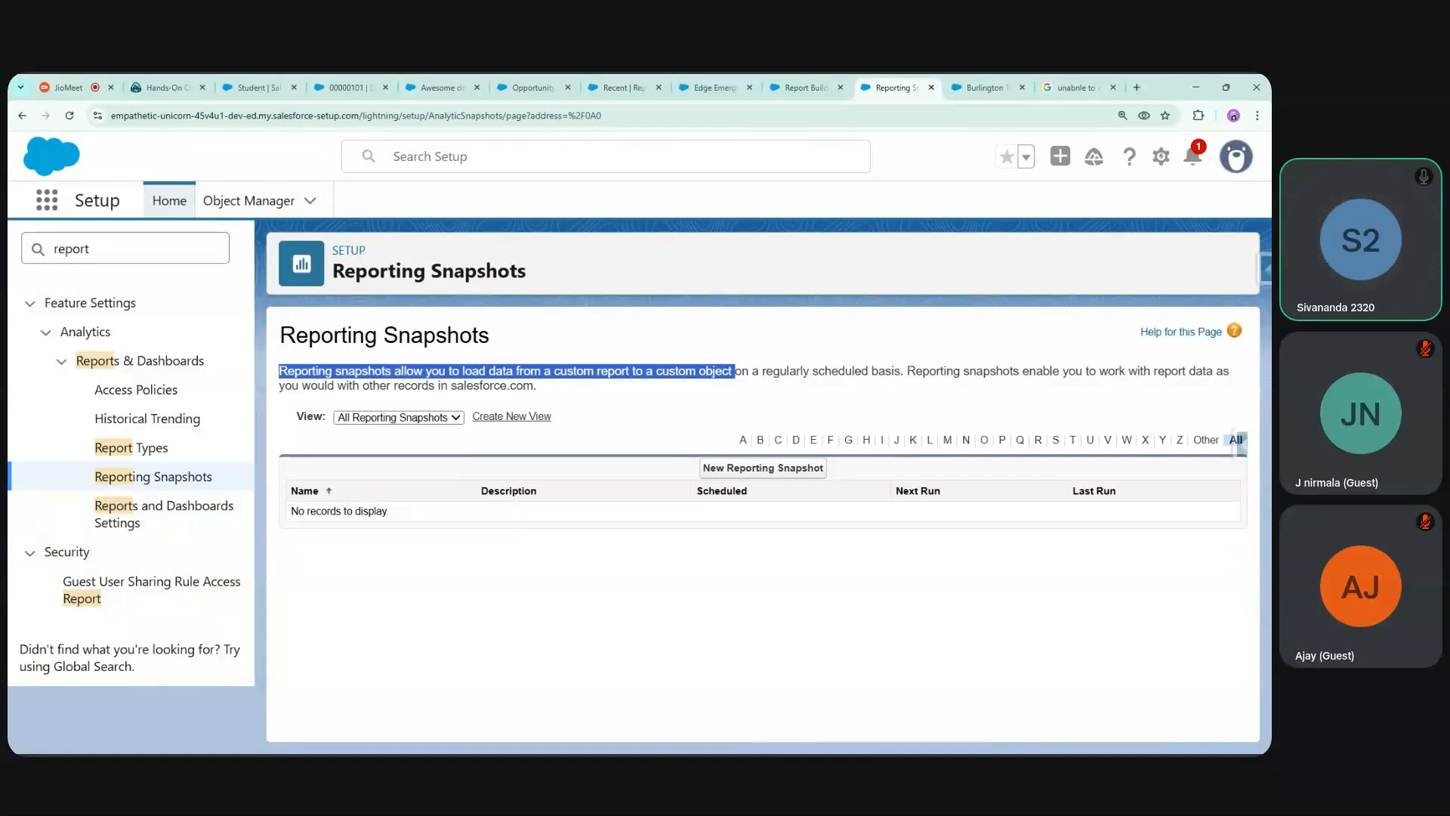
{"action": "left_click", "coordinate": [713, 399]}
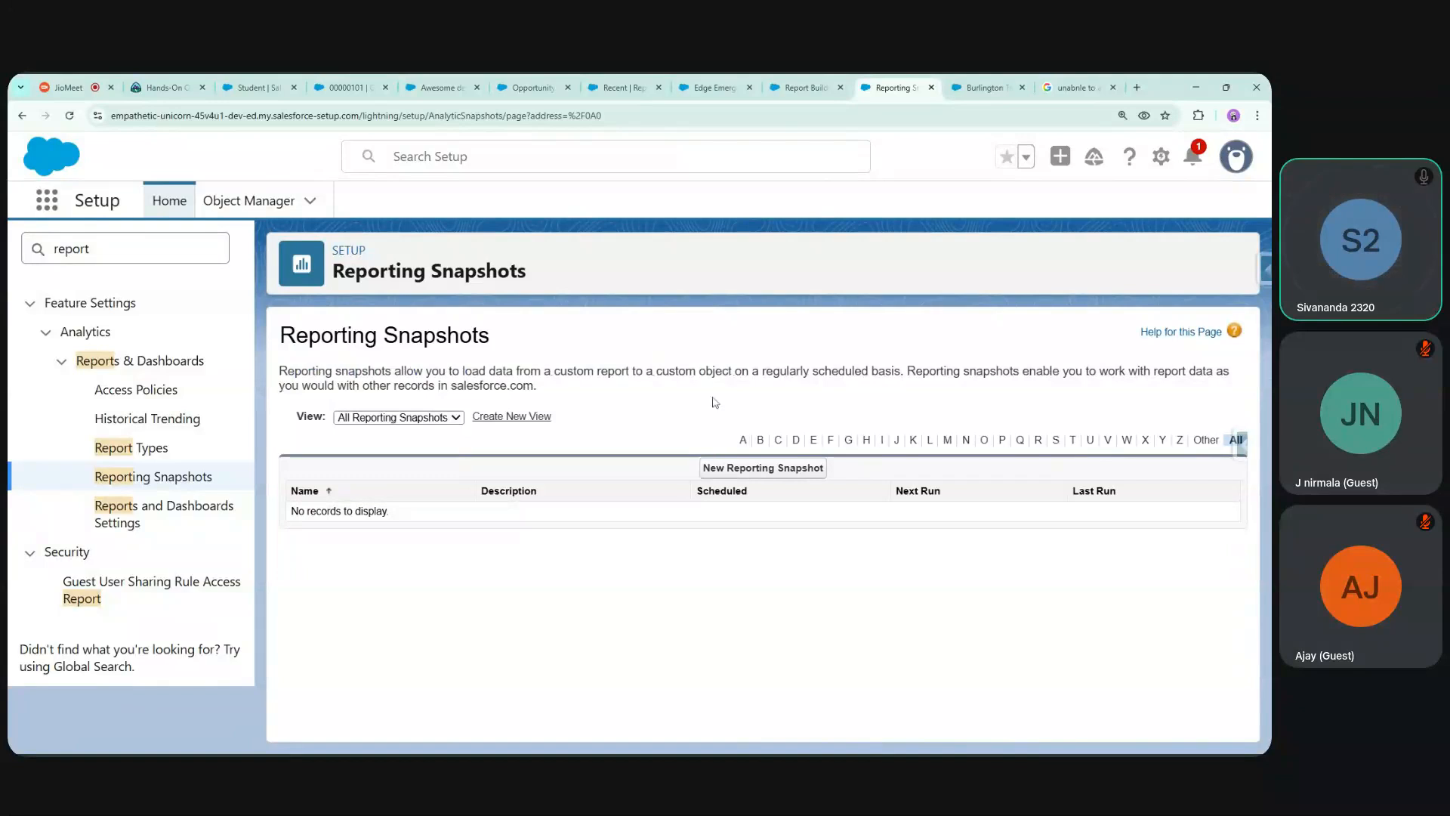
{"action": "left_click_drag", "start_coordinate": [897, 371], "coordinate": [285, 371]}
{"action": "left_click", "coordinate": [904, 394]}
{"action": "left_click_drag", "start_coordinate": [915, 370], "coordinate": [604, 399]}
{"action": "left_click", "coordinate": [748, 402]}
Start a new reporting snapshot named Sample Report Snapshot and fill in the running user through the lookup
{"action": "left_click", "coordinate": [758, 468]}
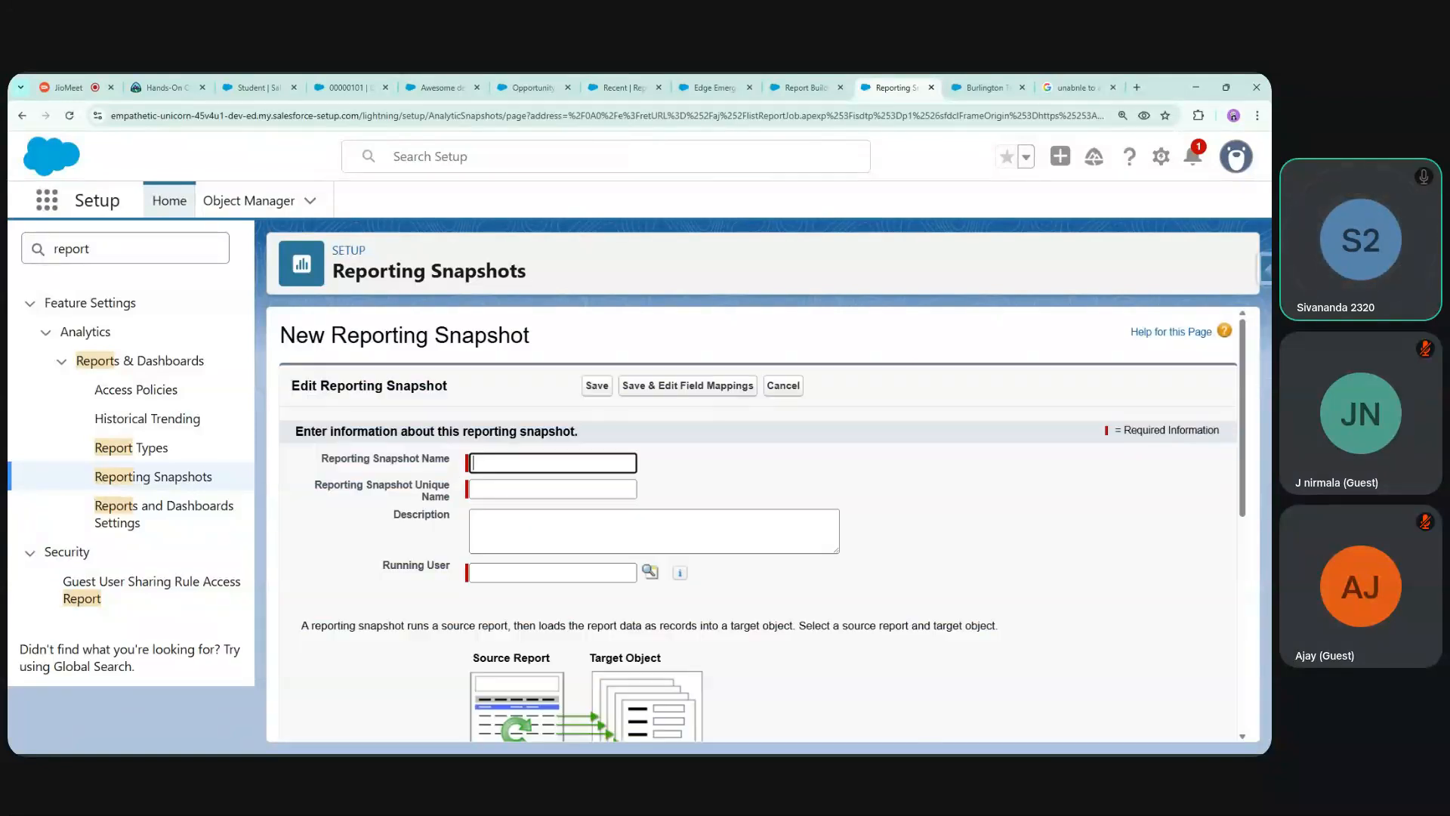
{"action": "type", "text": "Sample Report S"}
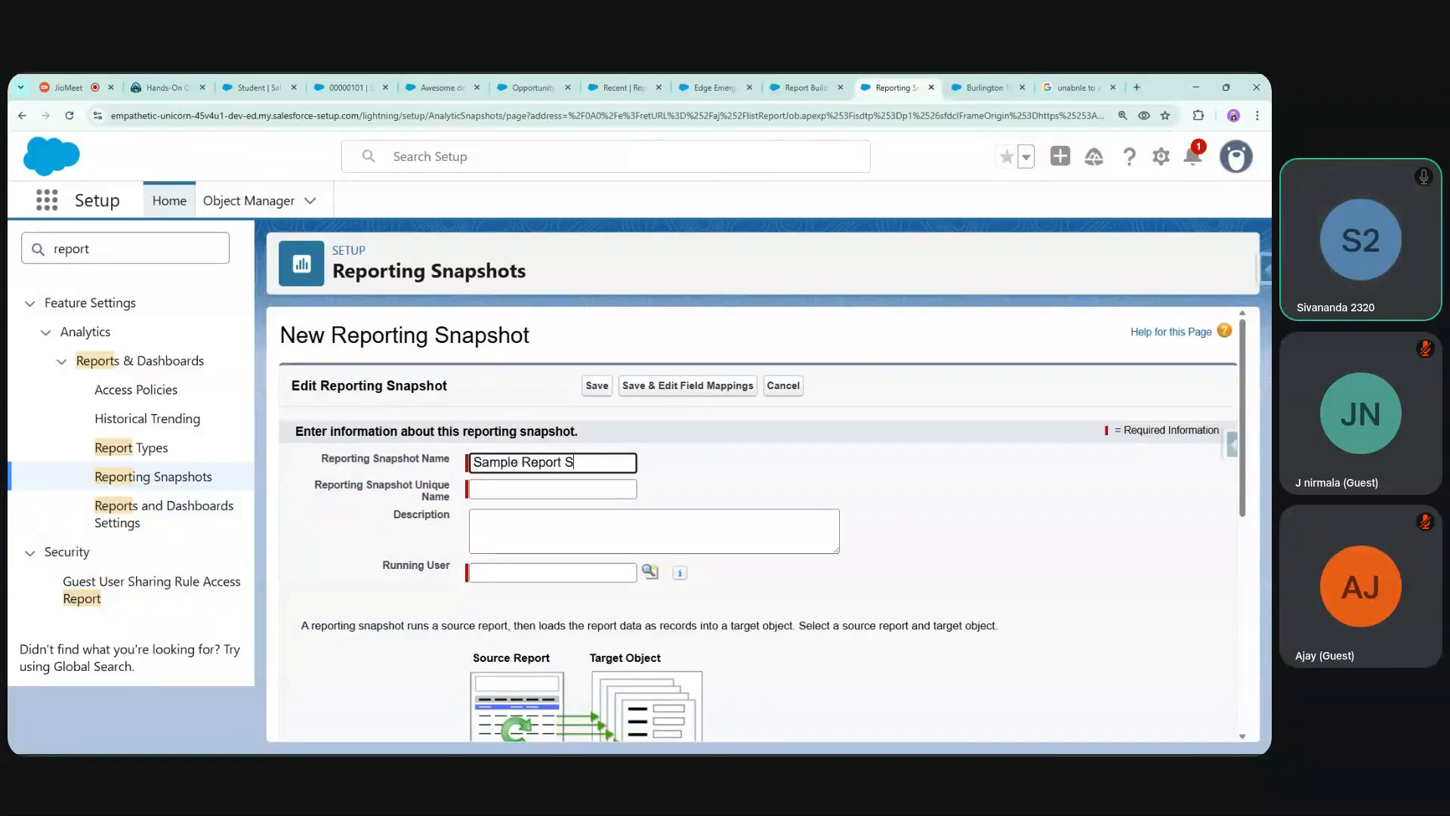
{"action": "type", "text": "napshot"}
{"action": "key", "text": "Tab"}
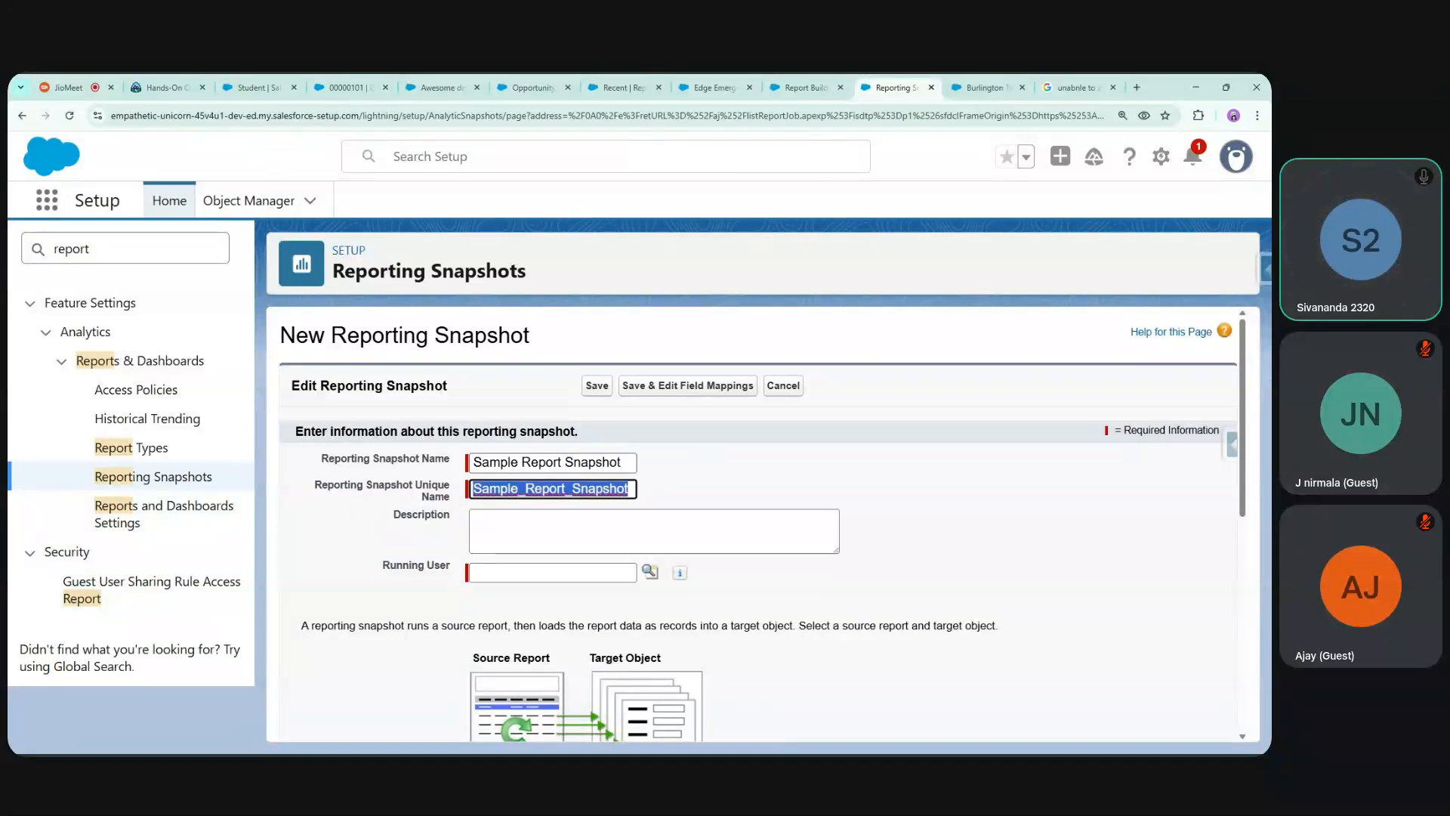
{"action": "left_click", "coordinate": [649, 575]}
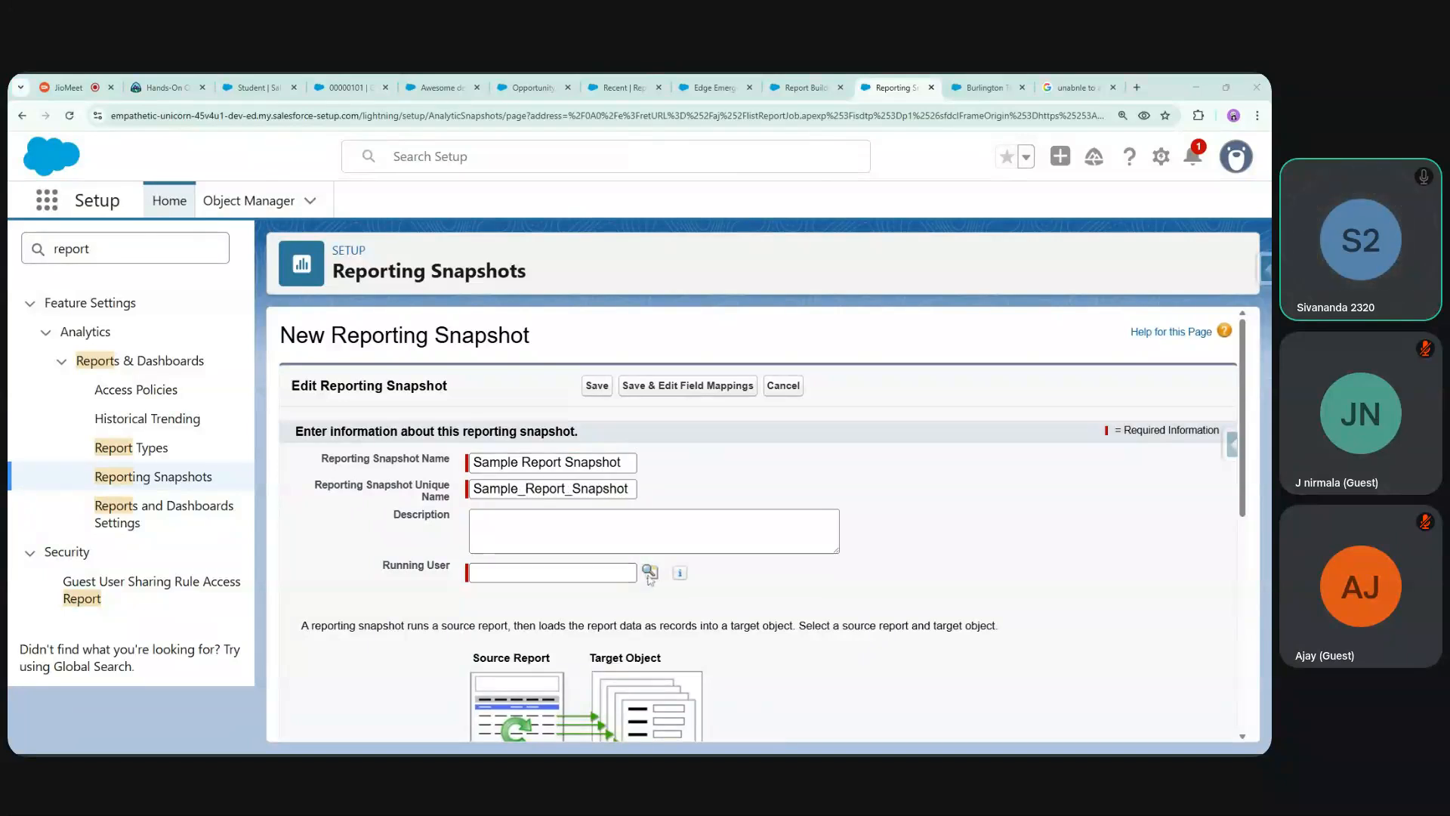
{"action": "left_click", "coordinate": [620, 595]}
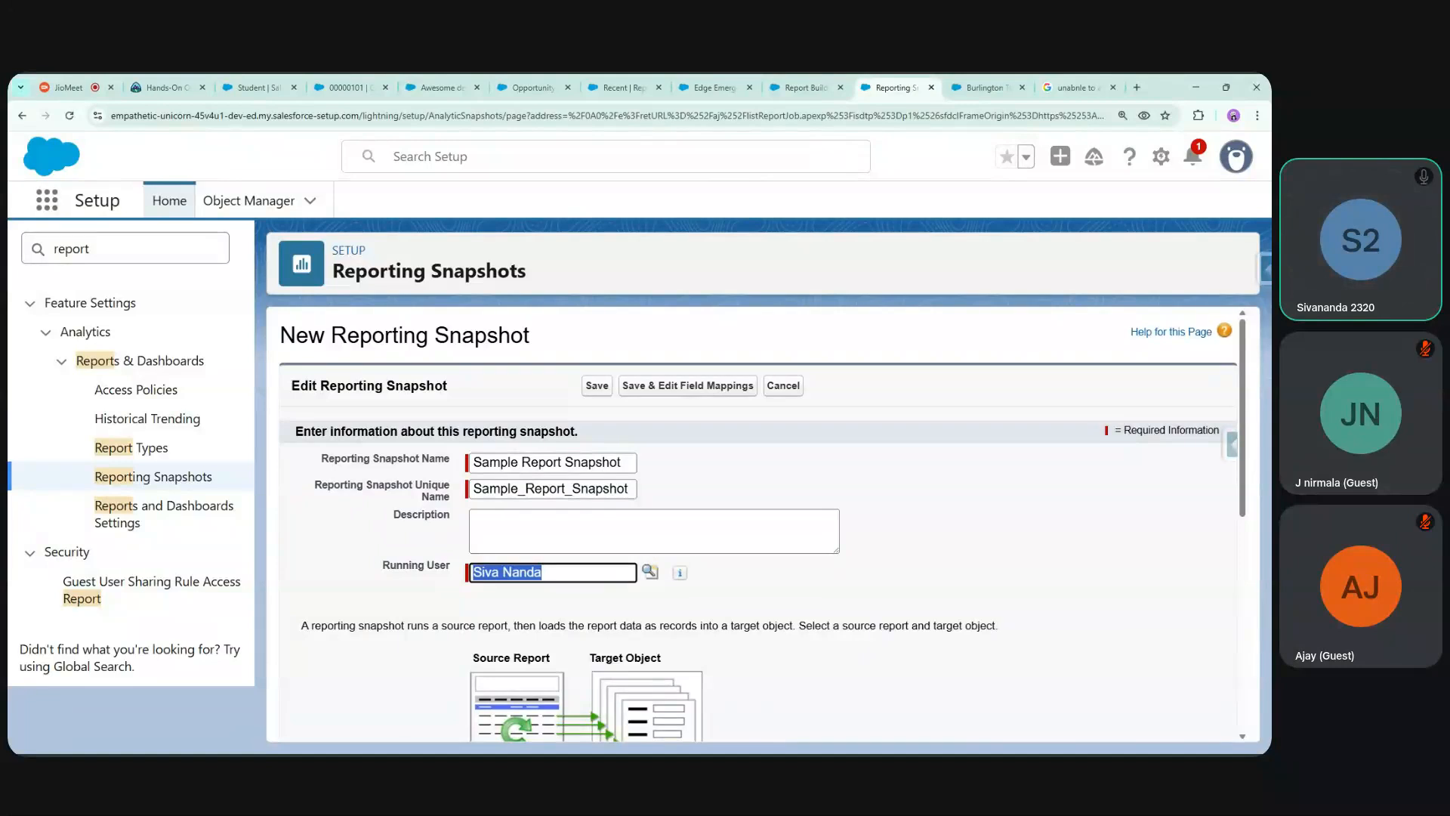
Set the source report to Opportunities by Rep and the target object to Project, and try saving to edit the field mappings
{"action": "left_click_drag", "start_coordinate": [1242, 510], "coordinate": [1250, 542]}
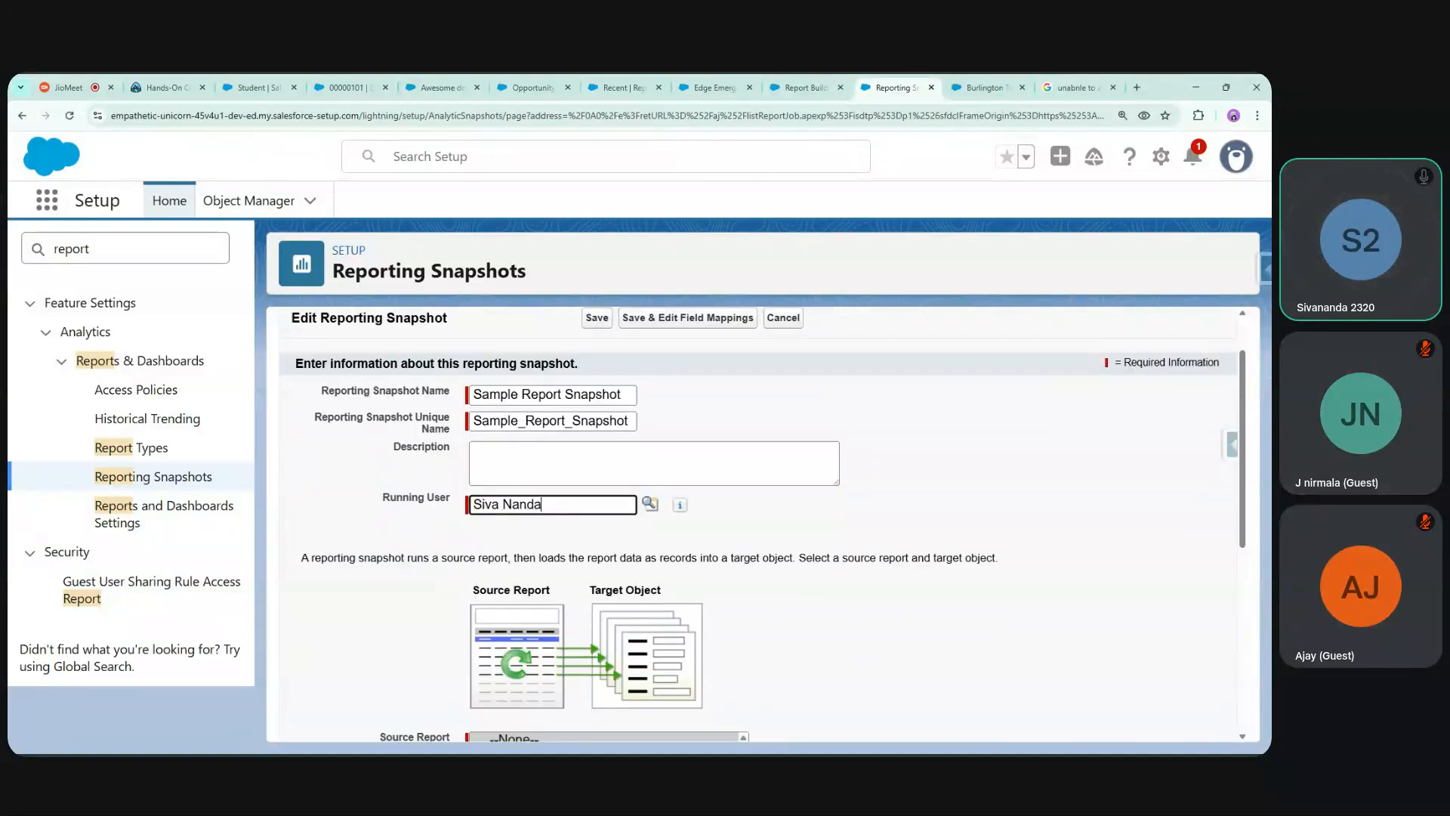
{"action": "left_click_drag", "start_coordinate": [1234, 513], "coordinate": [1255, 685]}
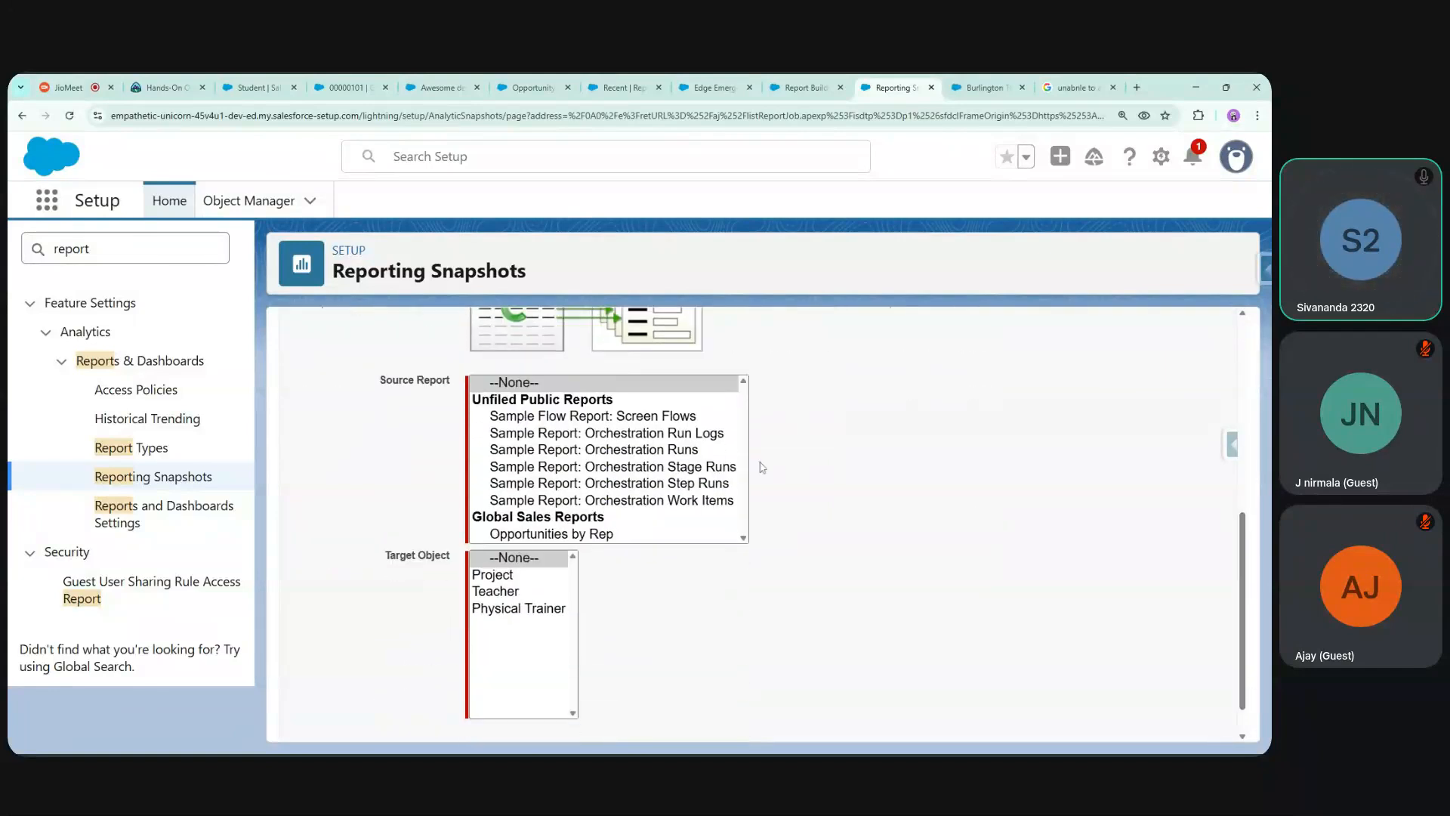
{"action": "left_click", "coordinate": [644, 536]}
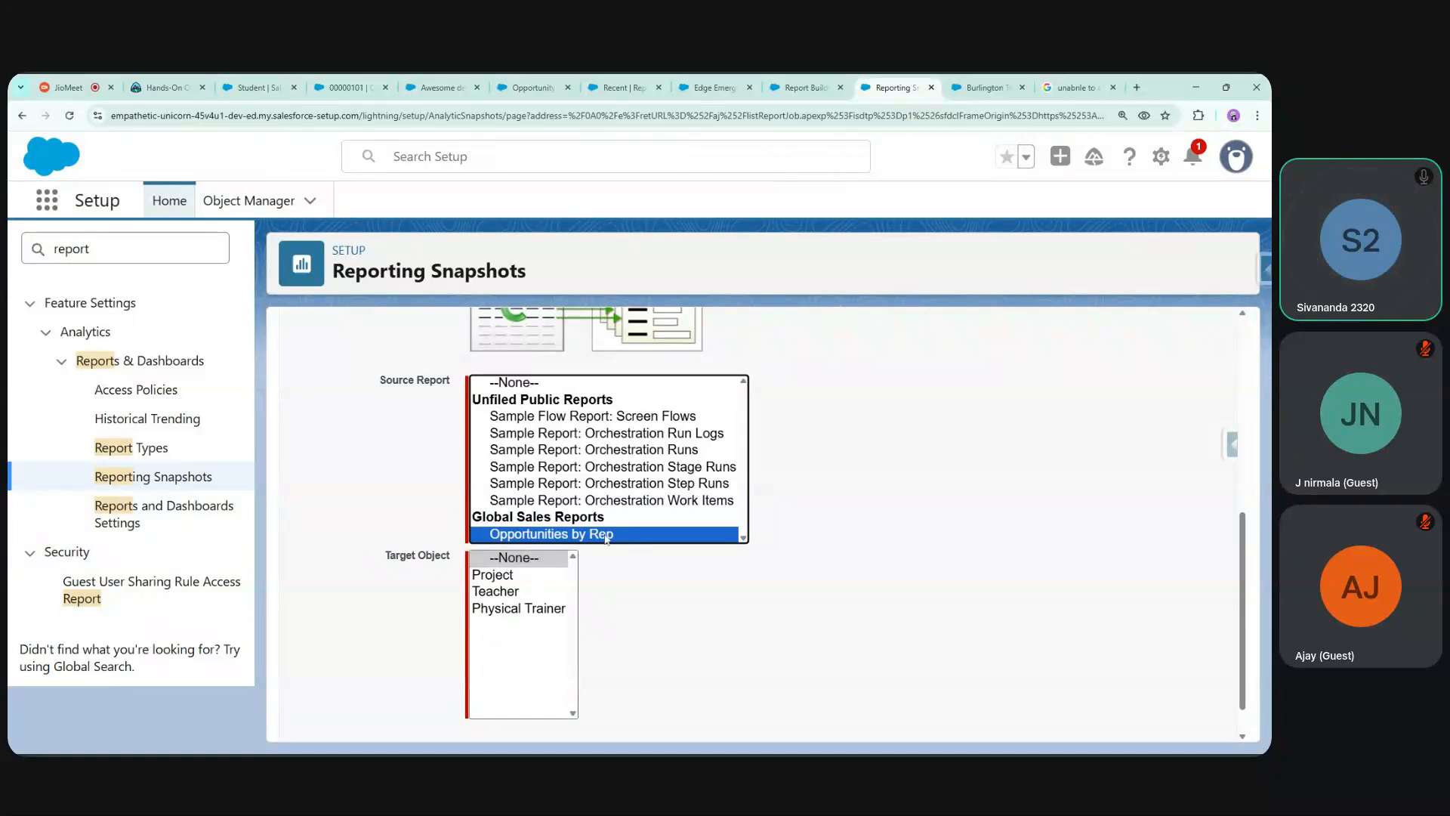
{"action": "left_click", "coordinate": [519, 578]}
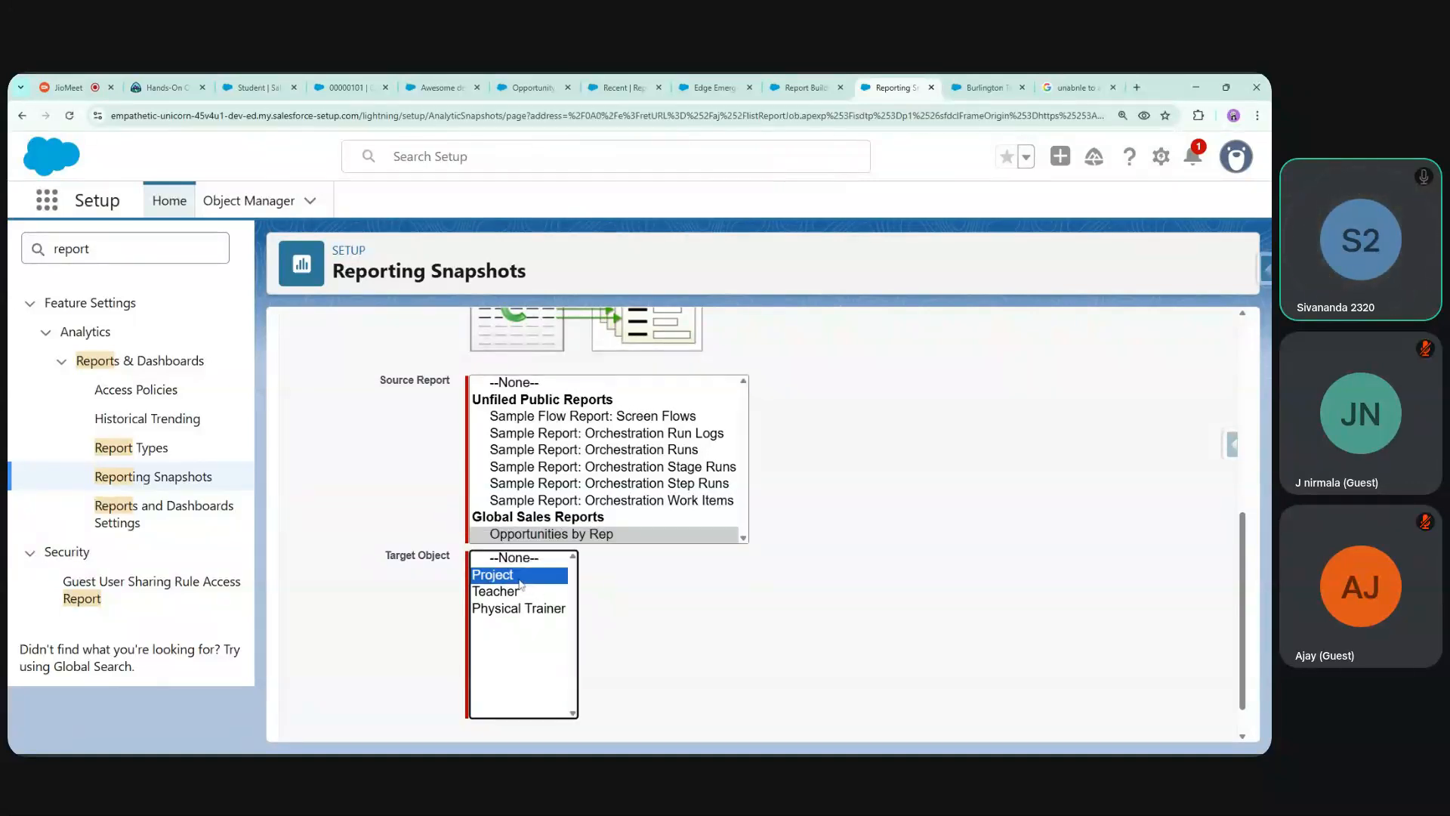
{"action": "left_click", "coordinate": [631, 536]}
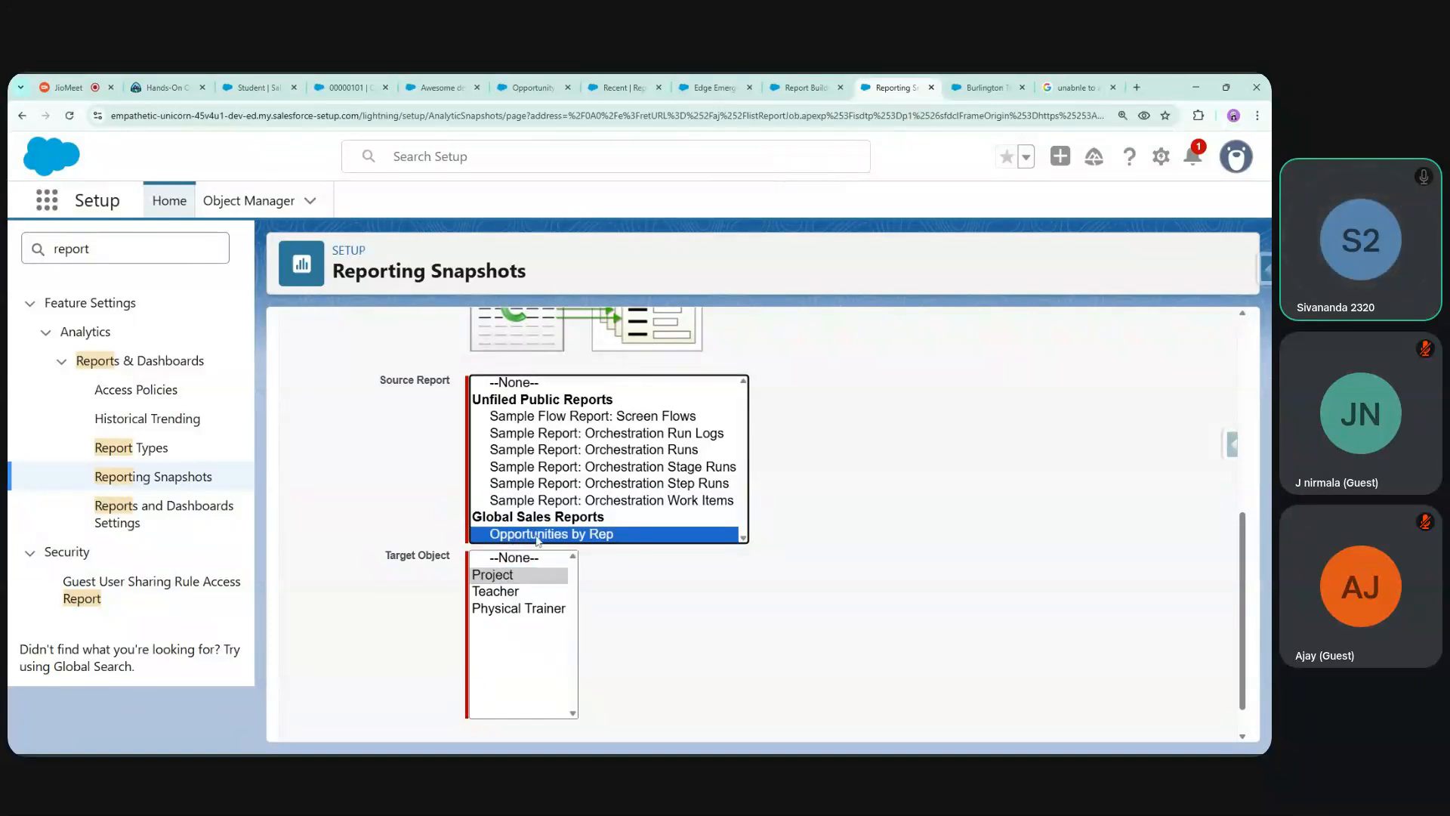
{"action": "left_click", "coordinate": [510, 577]}
{"action": "scroll", "coordinate": [502, 538], "scroll_direction": "down", "scroll_amount": 1}
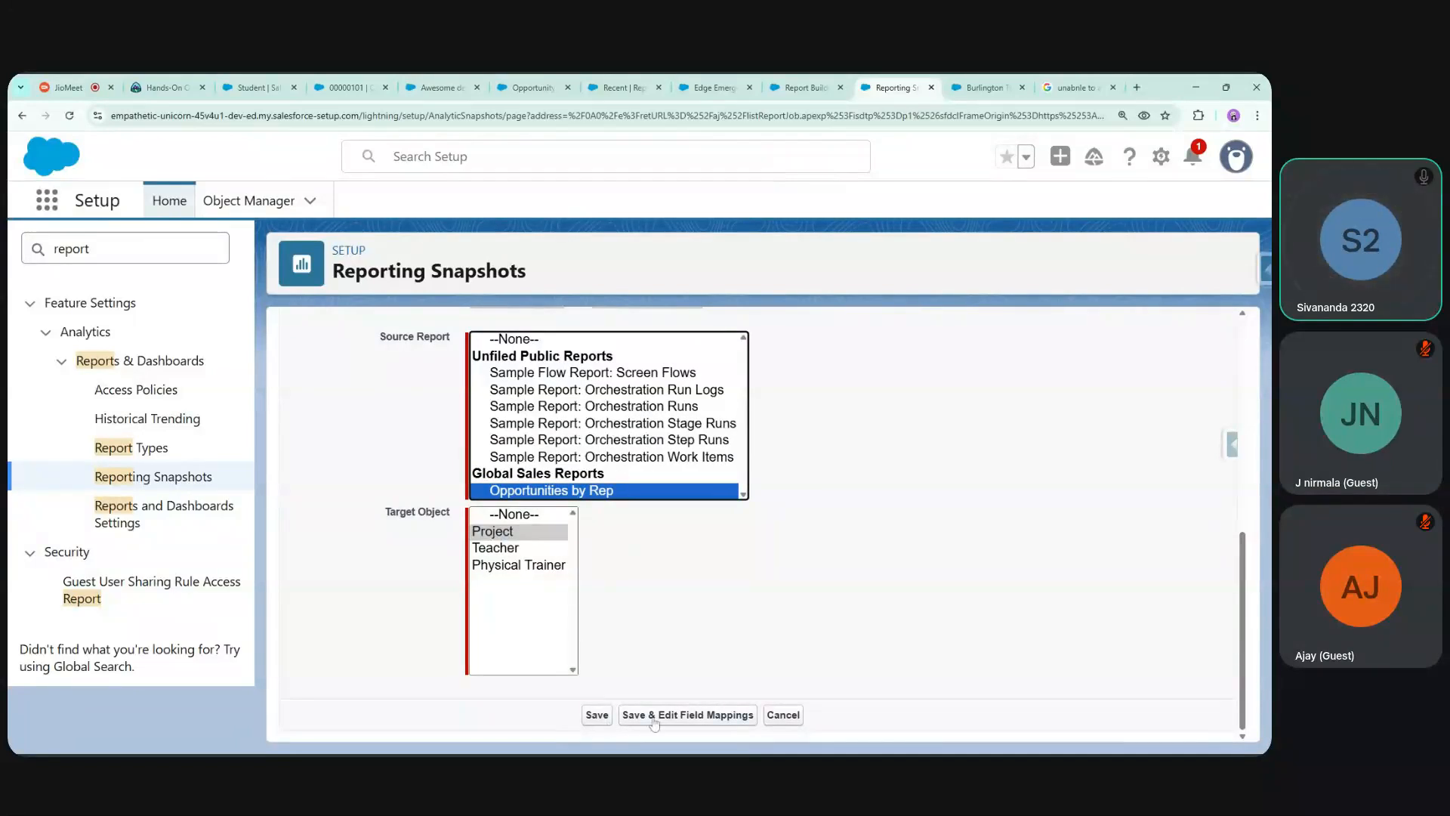
{"action": "left_click", "coordinate": [678, 721]}
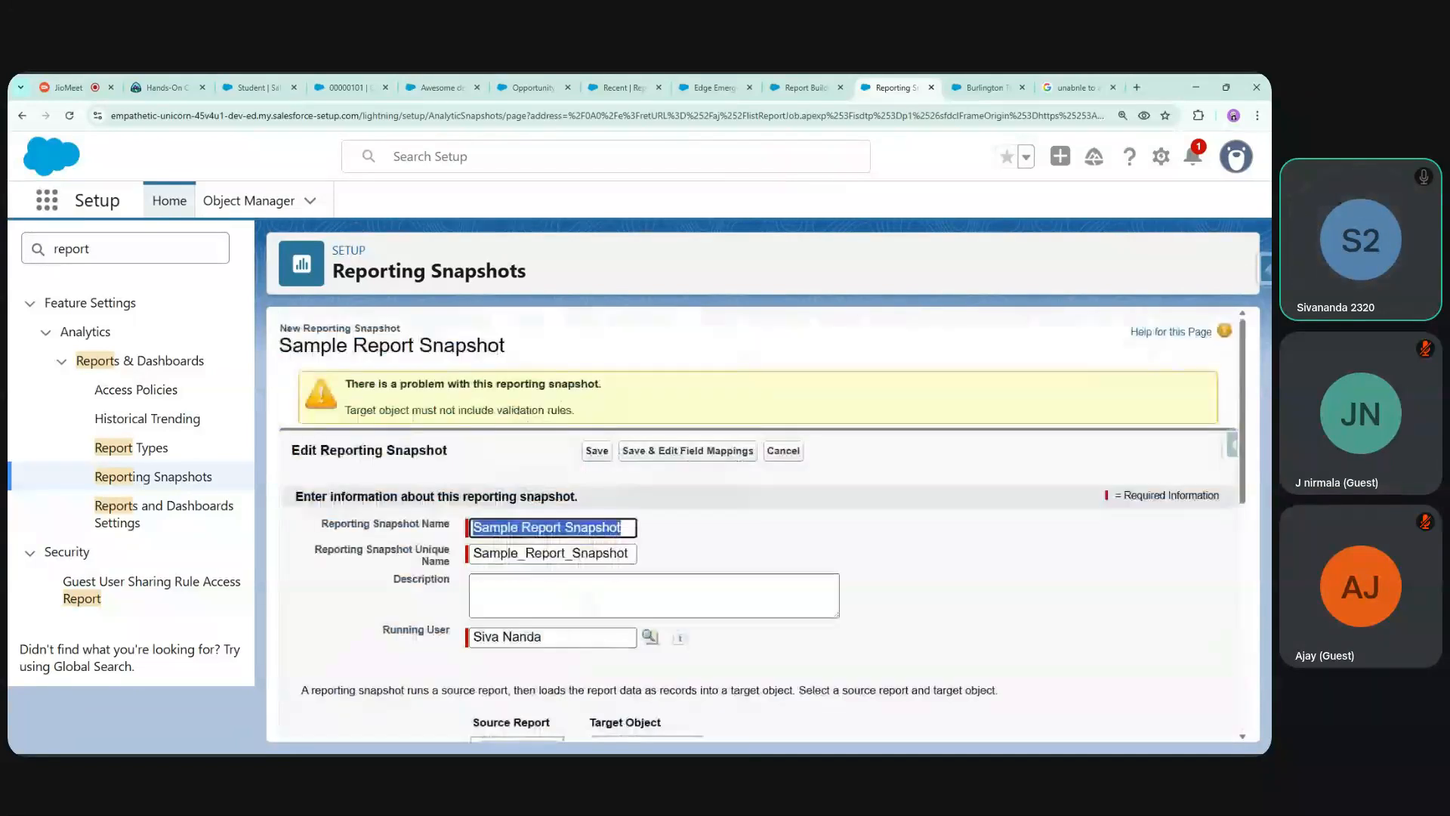
Check the save problem against the Project target object, and open Object Manager in a separate browser tab before returning to the snapshot form
{"action": "left_click_drag", "start_coordinate": [356, 410], "coordinate": [1246, 474]}
{"action": "scroll", "coordinate": [1246, 474], "scroll_direction": "down", "scroll_amount": 5}
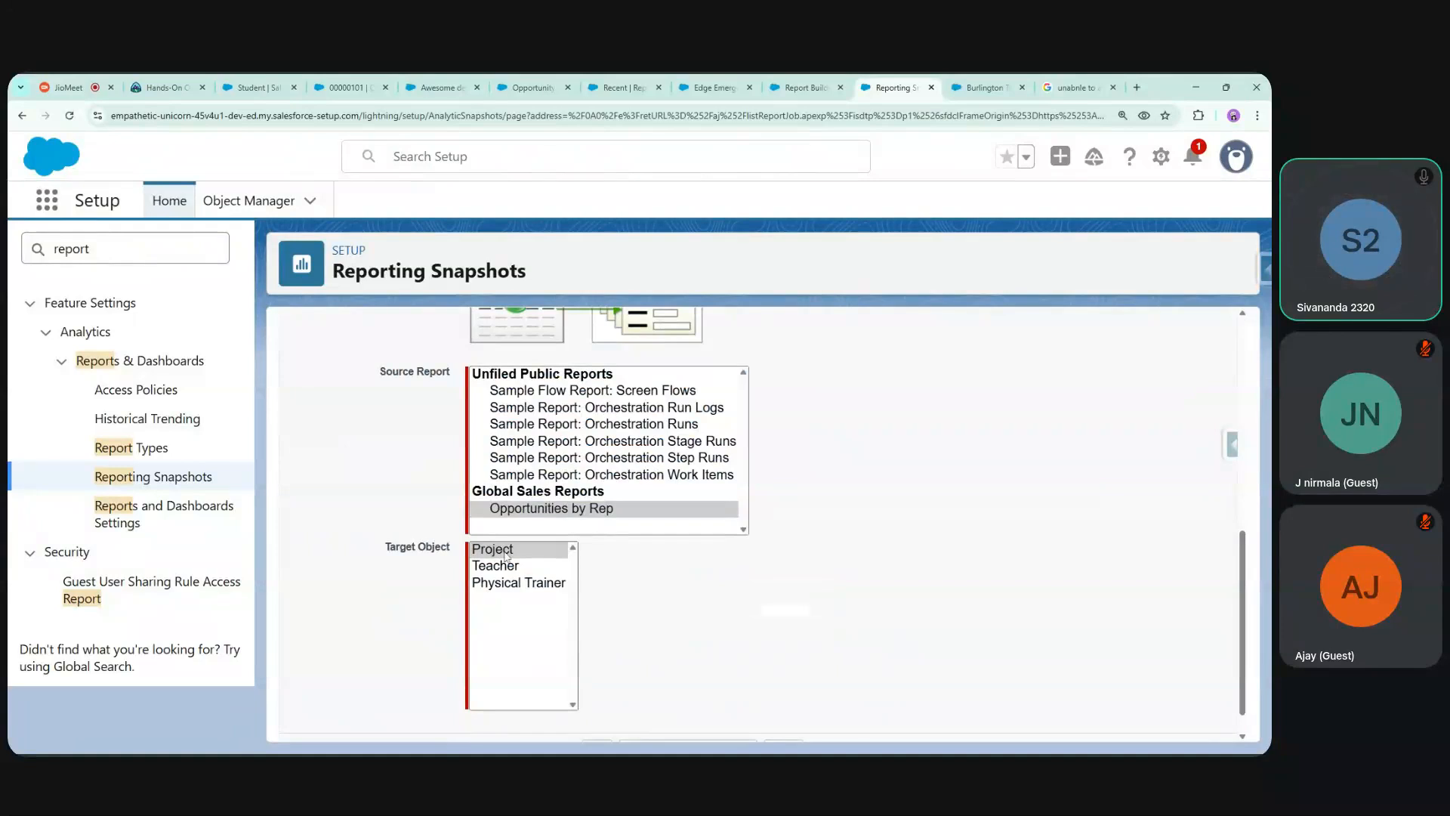
{"action": "left_click", "coordinate": [505, 553]}
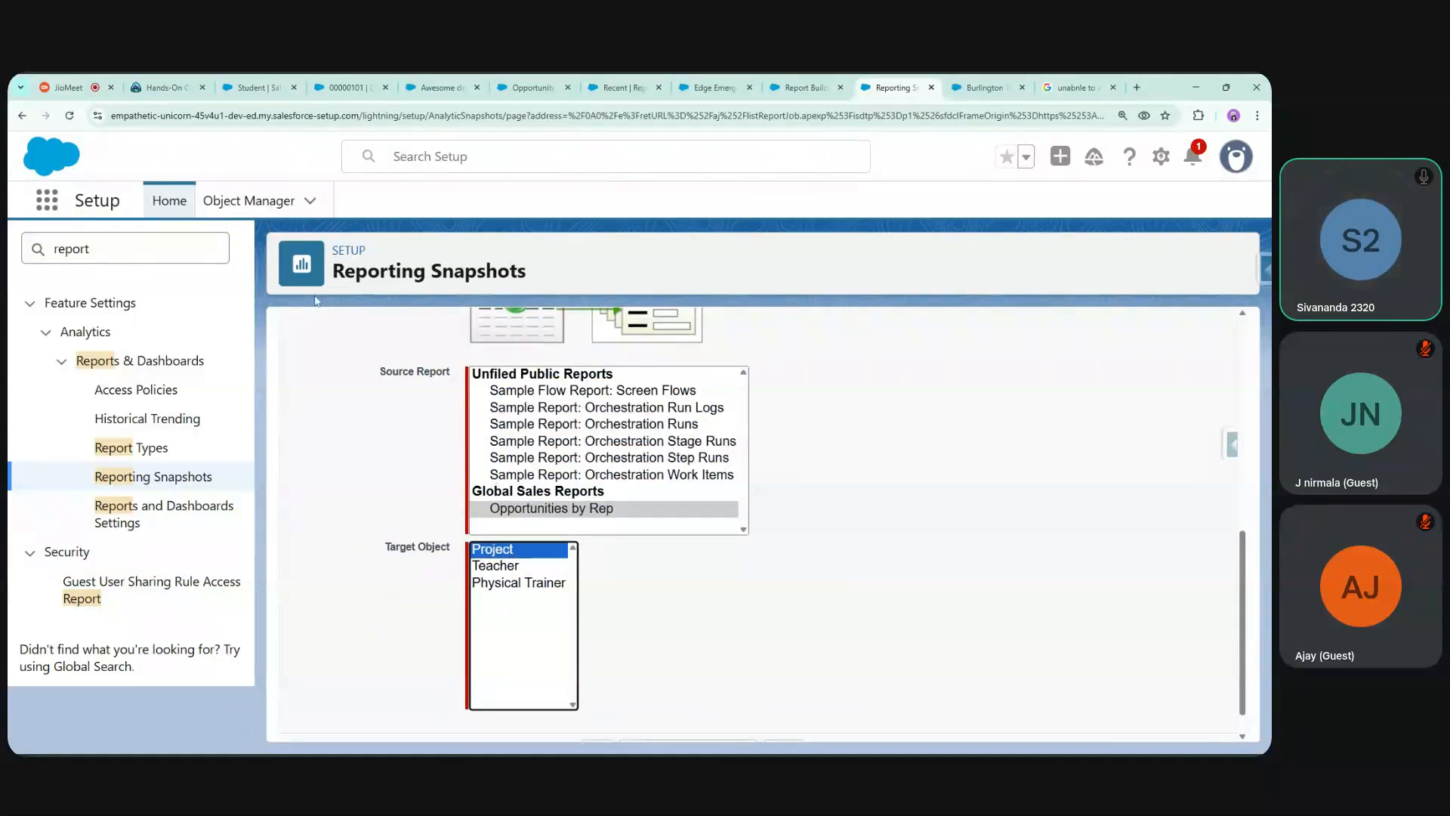
{"action": "middle_click", "coordinate": [247, 201]}
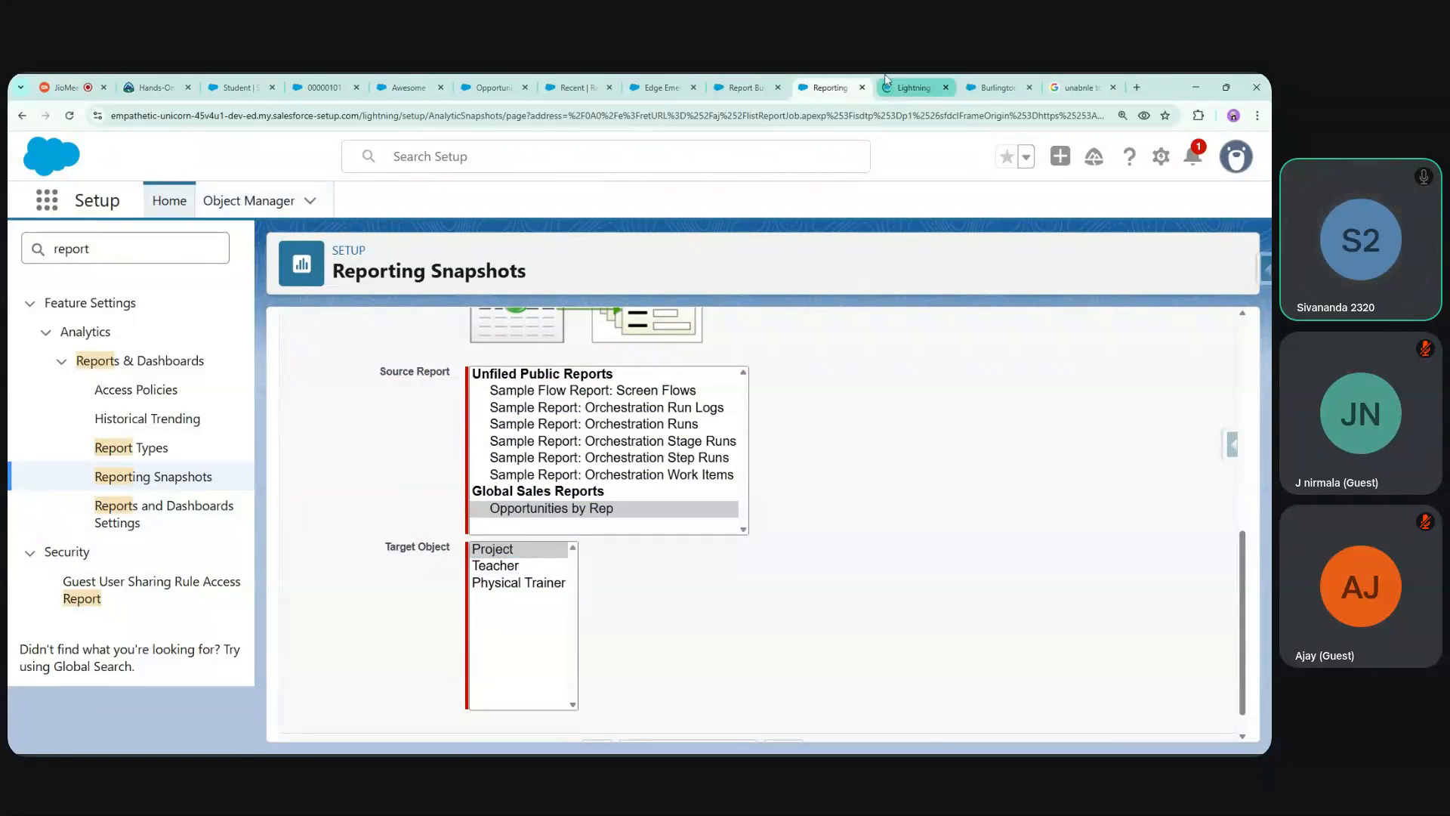
{"action": "left_click", "coordinate": [903, 85]}
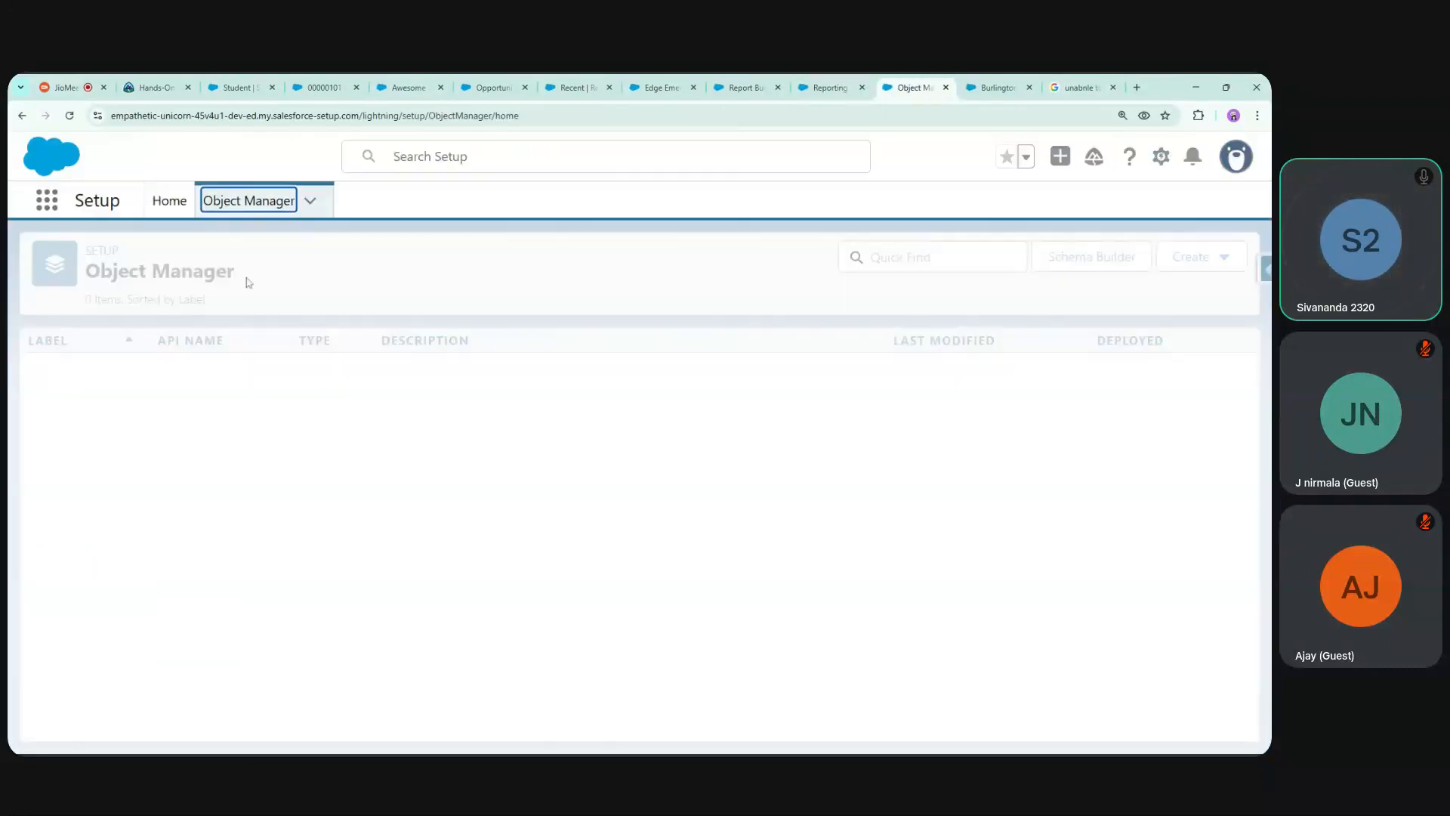
{"action": "left_click", "coordinate": [831, 86]}
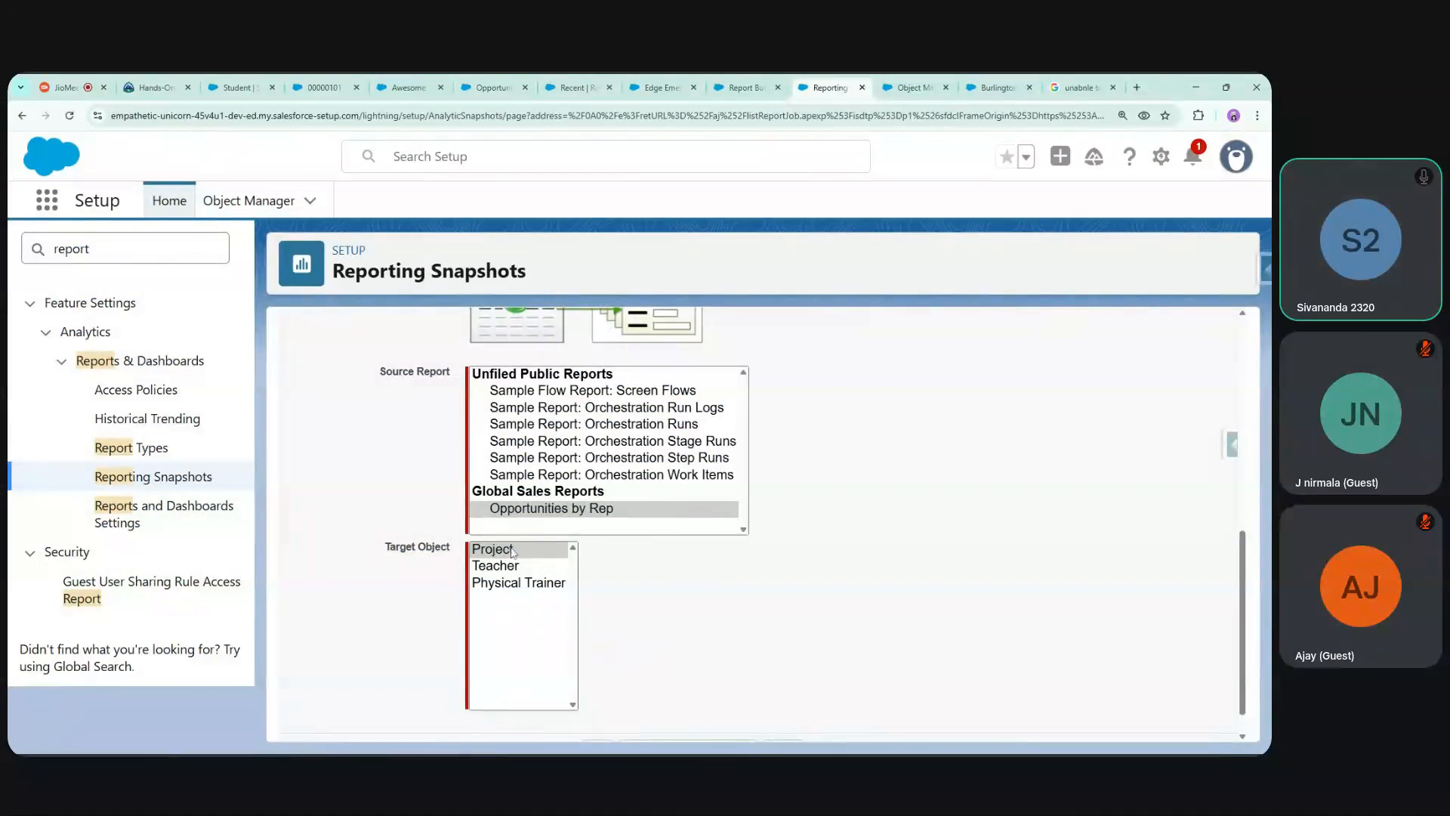
Set the snapshot's target object to Teacher and open the Teacher object's setup in Object Manager
{"action": "left_click", "coordinate": [895, 86]}
{"action": "left_click", "coordinate": [831, 87]}
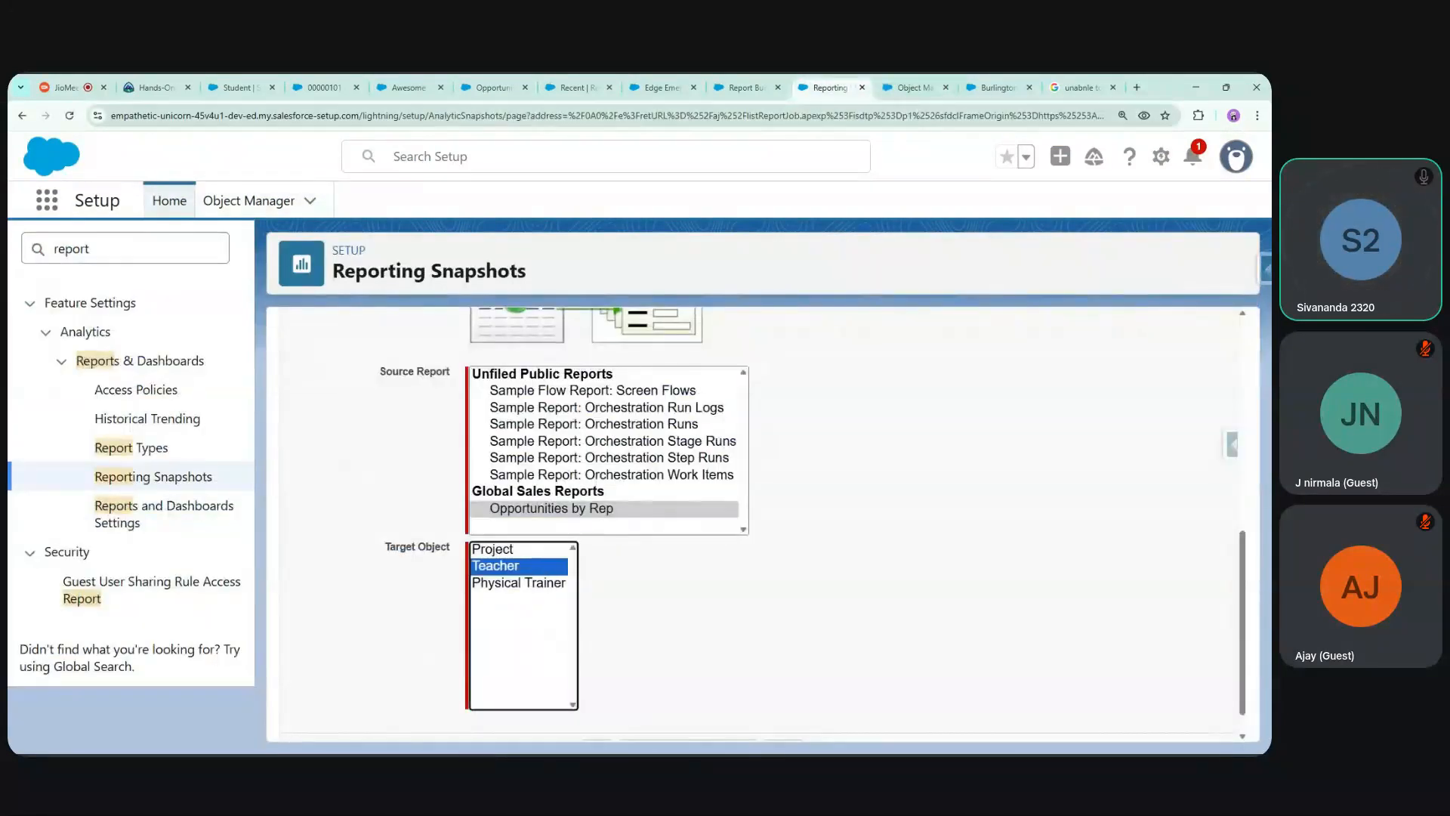
{"action": "left_click", "coordinate": [913, 88]}
{"action": "left_click", "coordinate": [941, 256]}
{"action": "type", "text": "teac"}
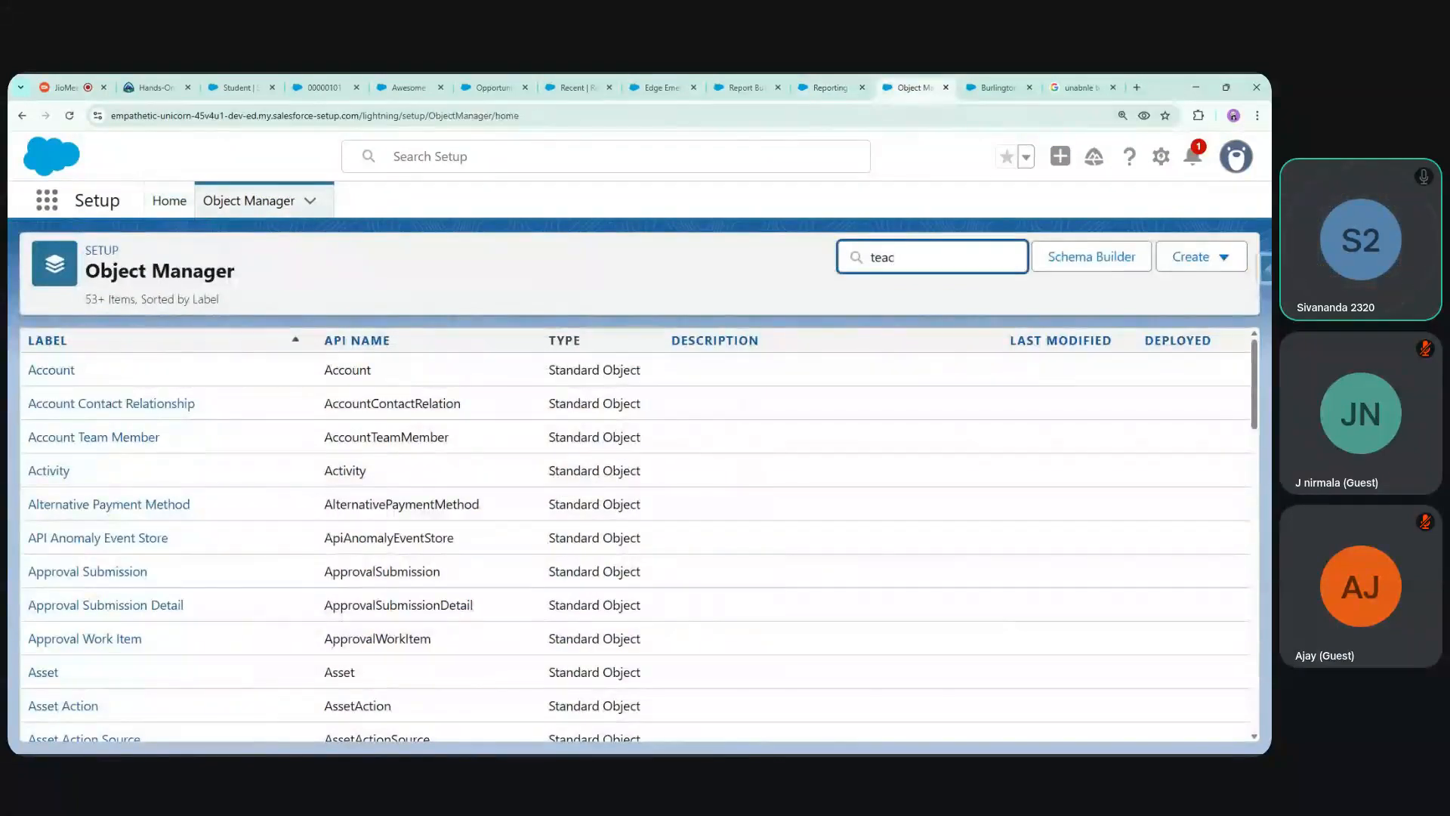
{"action": "left_click", "coordinate": [48, 383]}
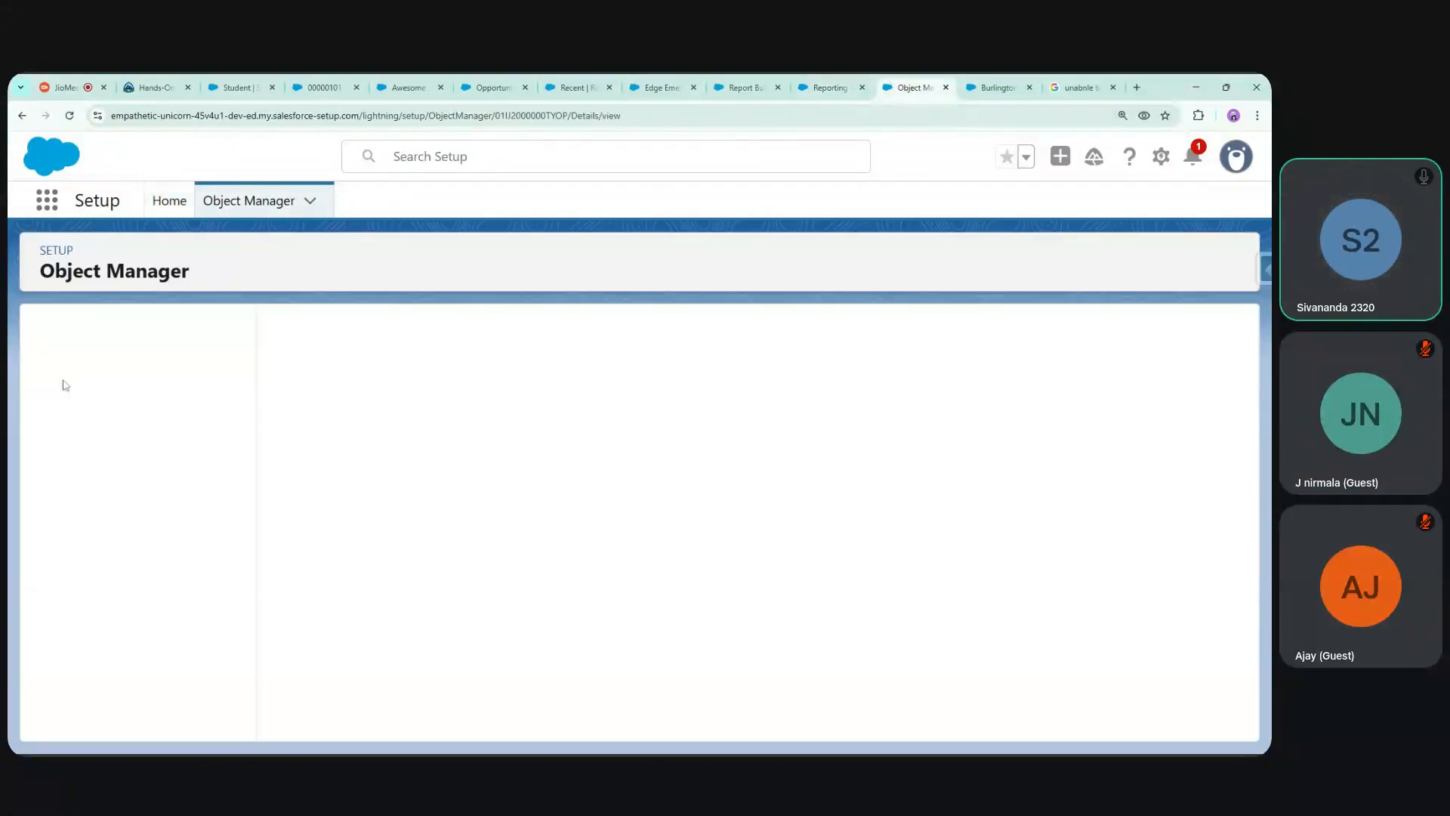
Delete the Min_Hourly_Rate_is_500 validation rule from the Teacher object
{"action": "scroll", "coordinate": [188, 696], "scroll_direction": "down", "scroll_amount": 4}
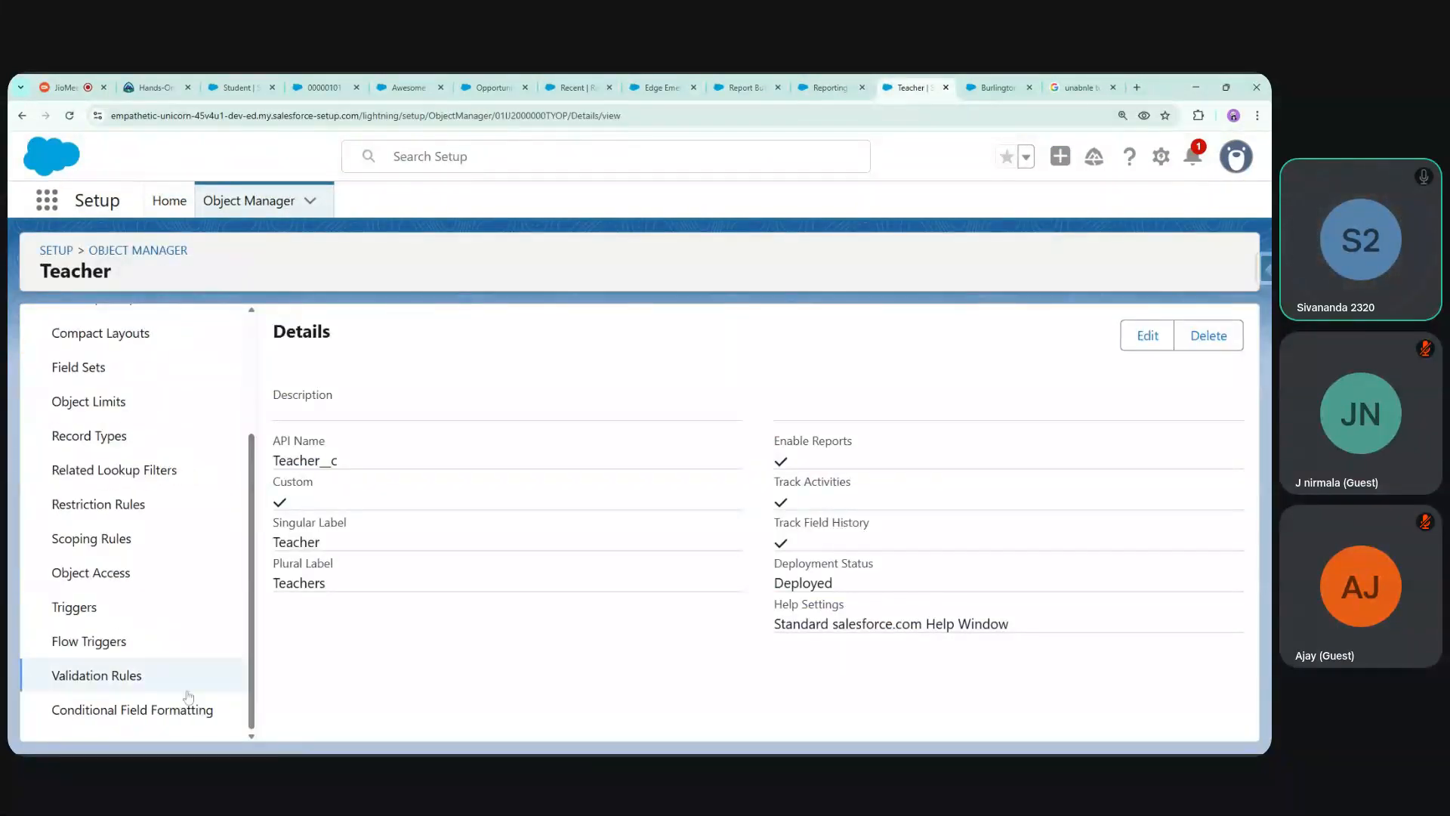
{"action": "left_click", "coordinate": [154, 677]}
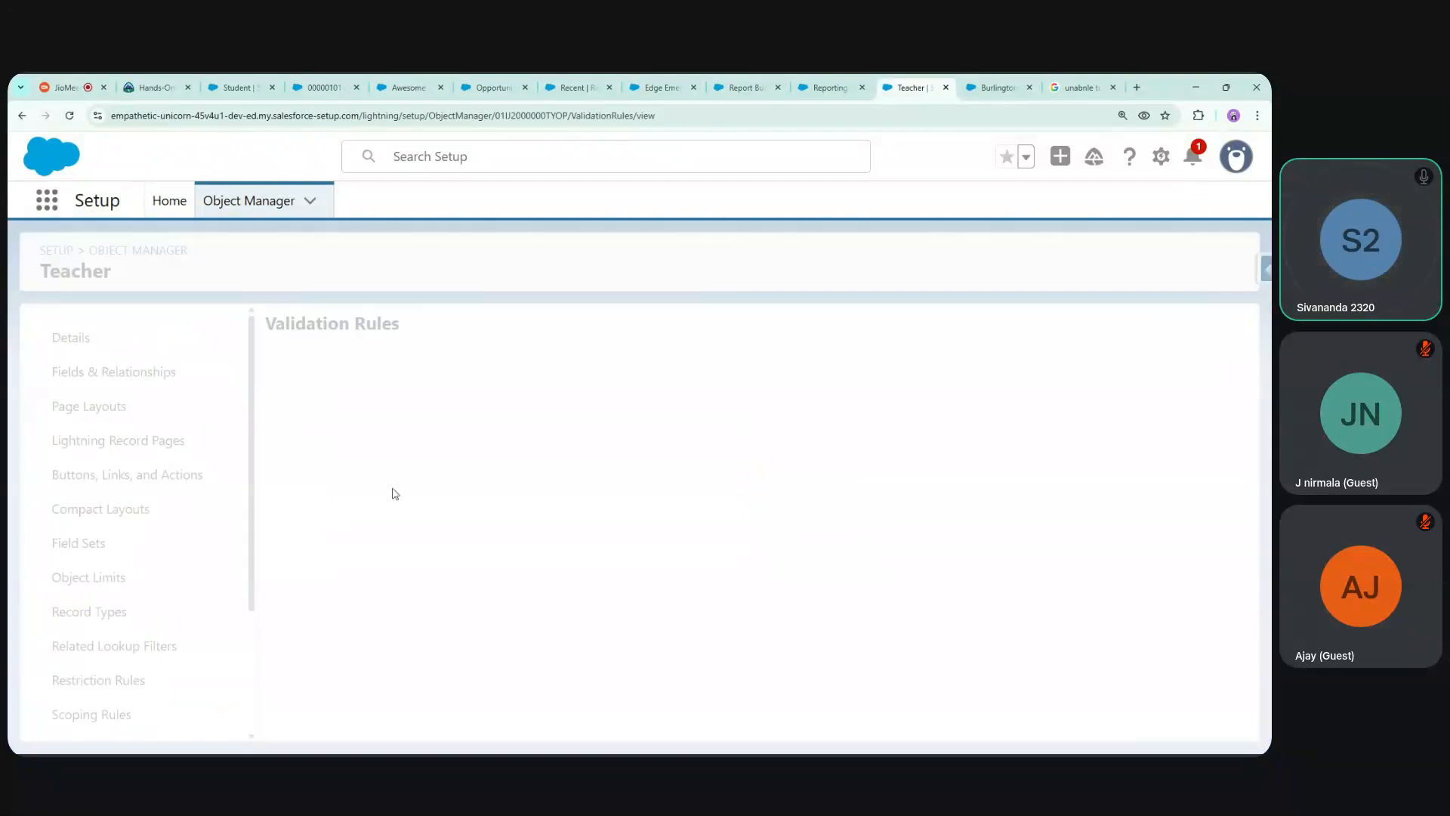
{"action": "left_click", "coordinate": [1235, 435]}
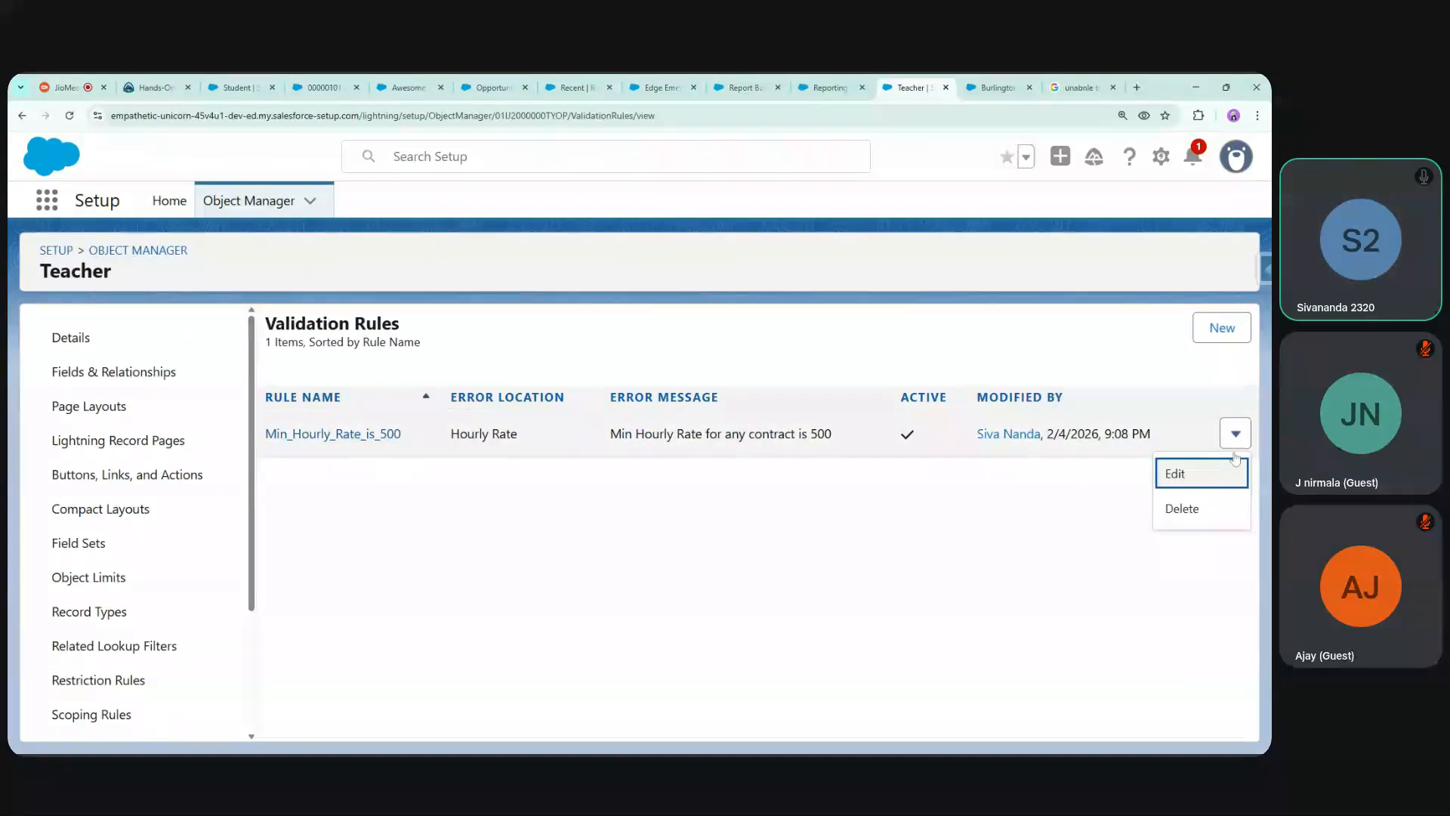
{"action": "left_click", "coordinate": [1201, 508]}
{"action": "left_click", "coordinate": [910, 452]}
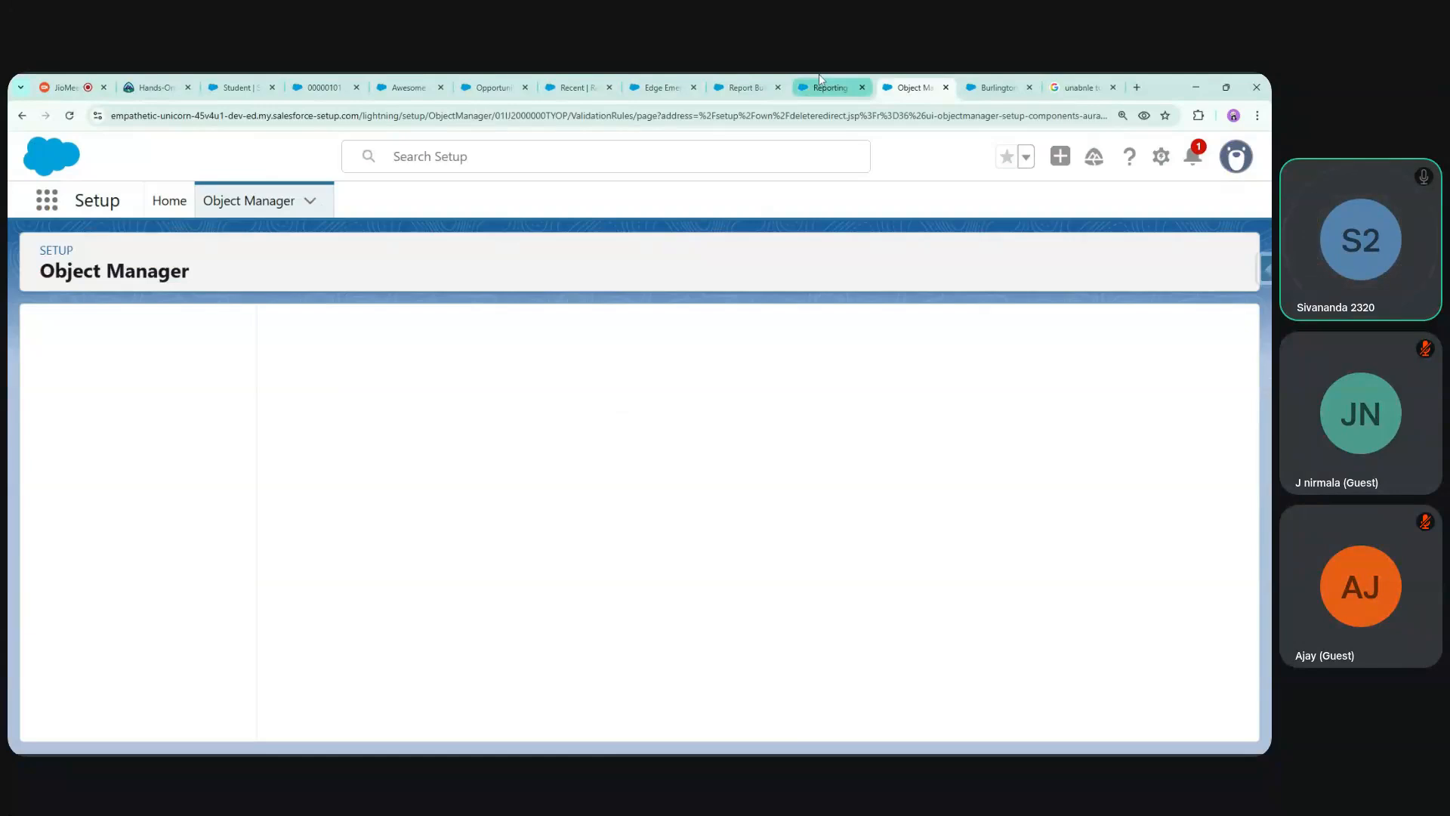
Return to the reporting snapshot form and save it with Teacher as target, continuing to the field mappings
{"action": "left_click", "coordinate": [823, 84]}
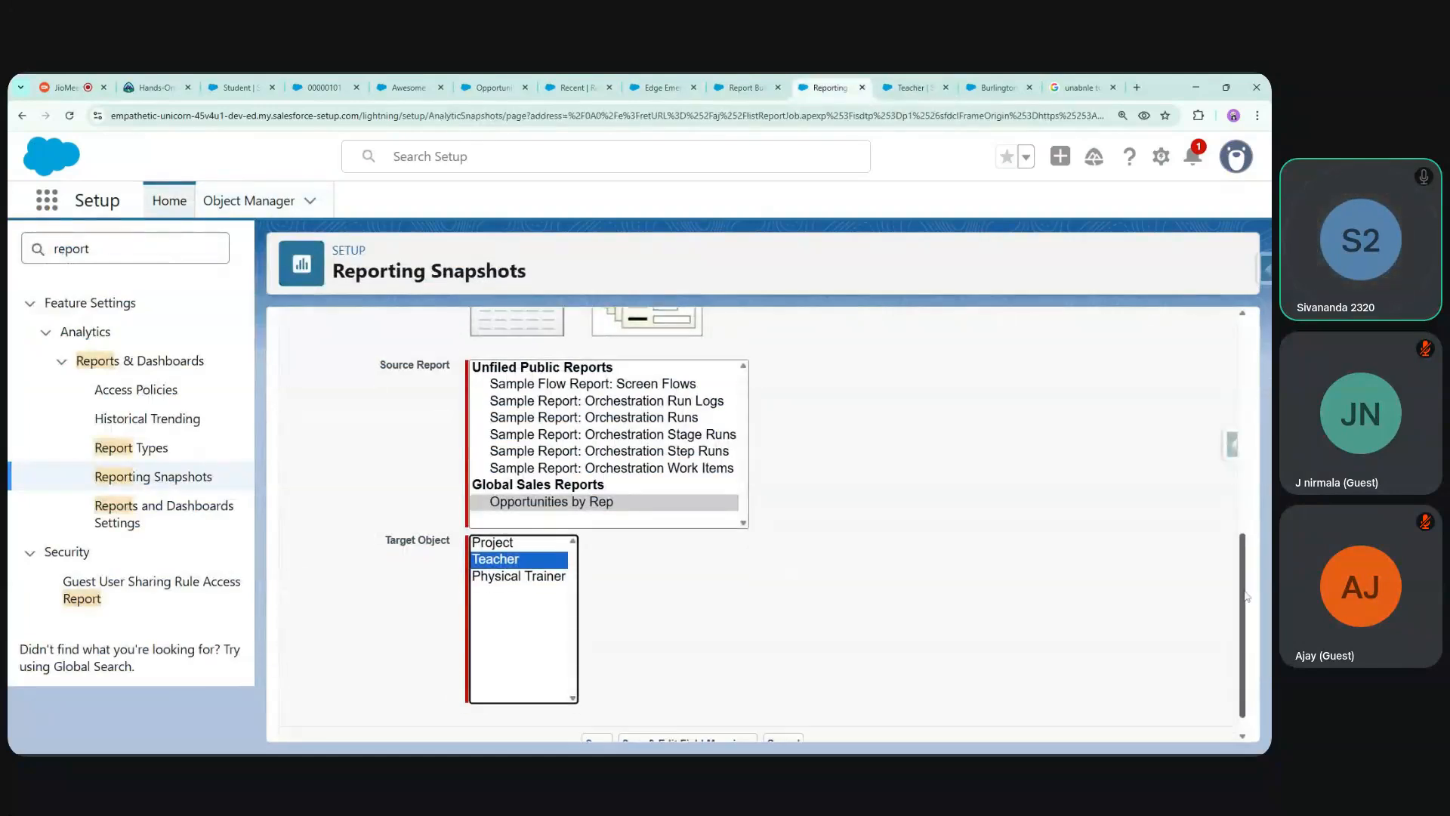
{"action": "scroll", "coordinate": [518, 476], "scroll_direction": "down", "scroll_amount": 1}
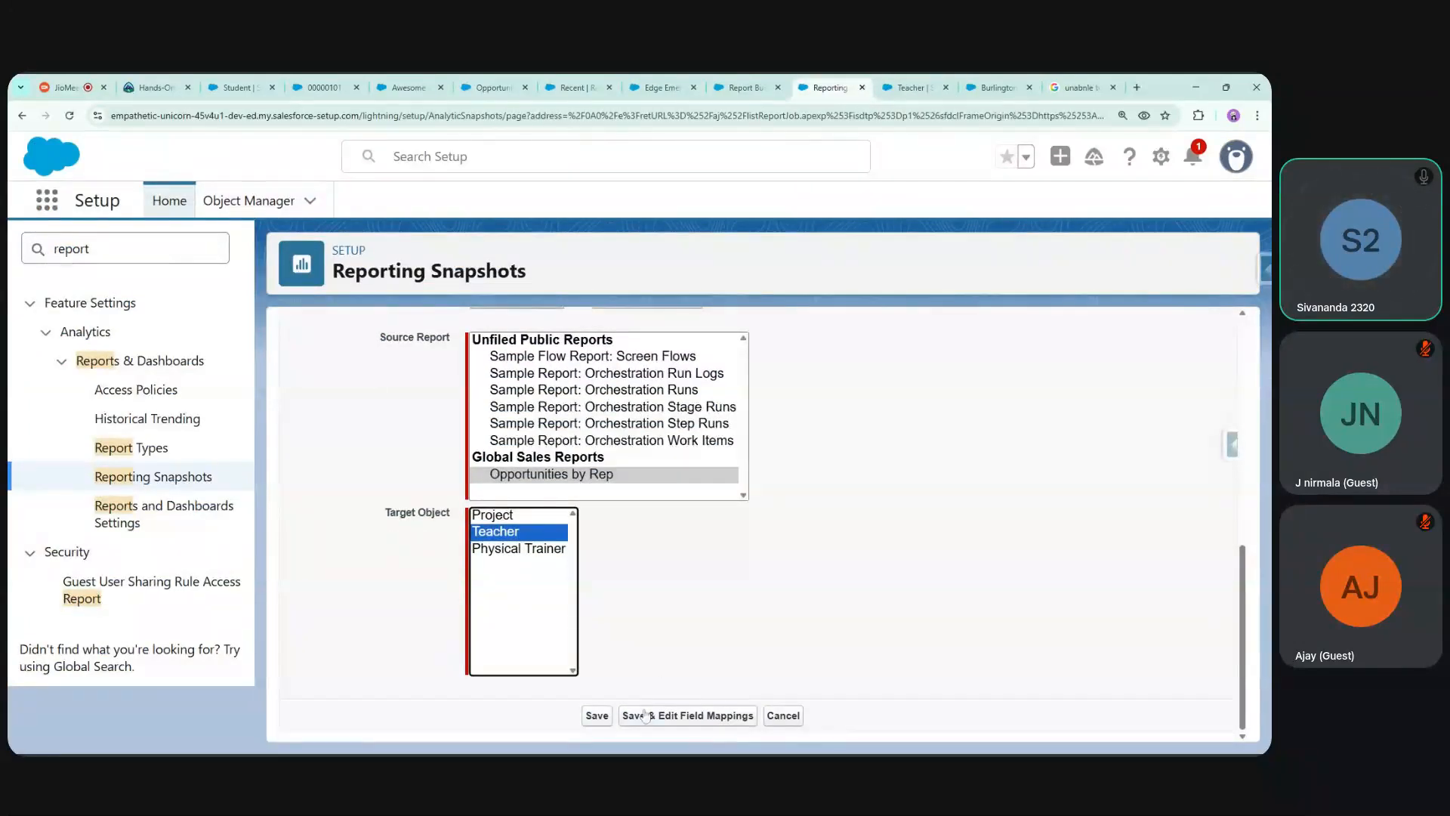
{"action": "left_click", "coordinate": [595, 716]}
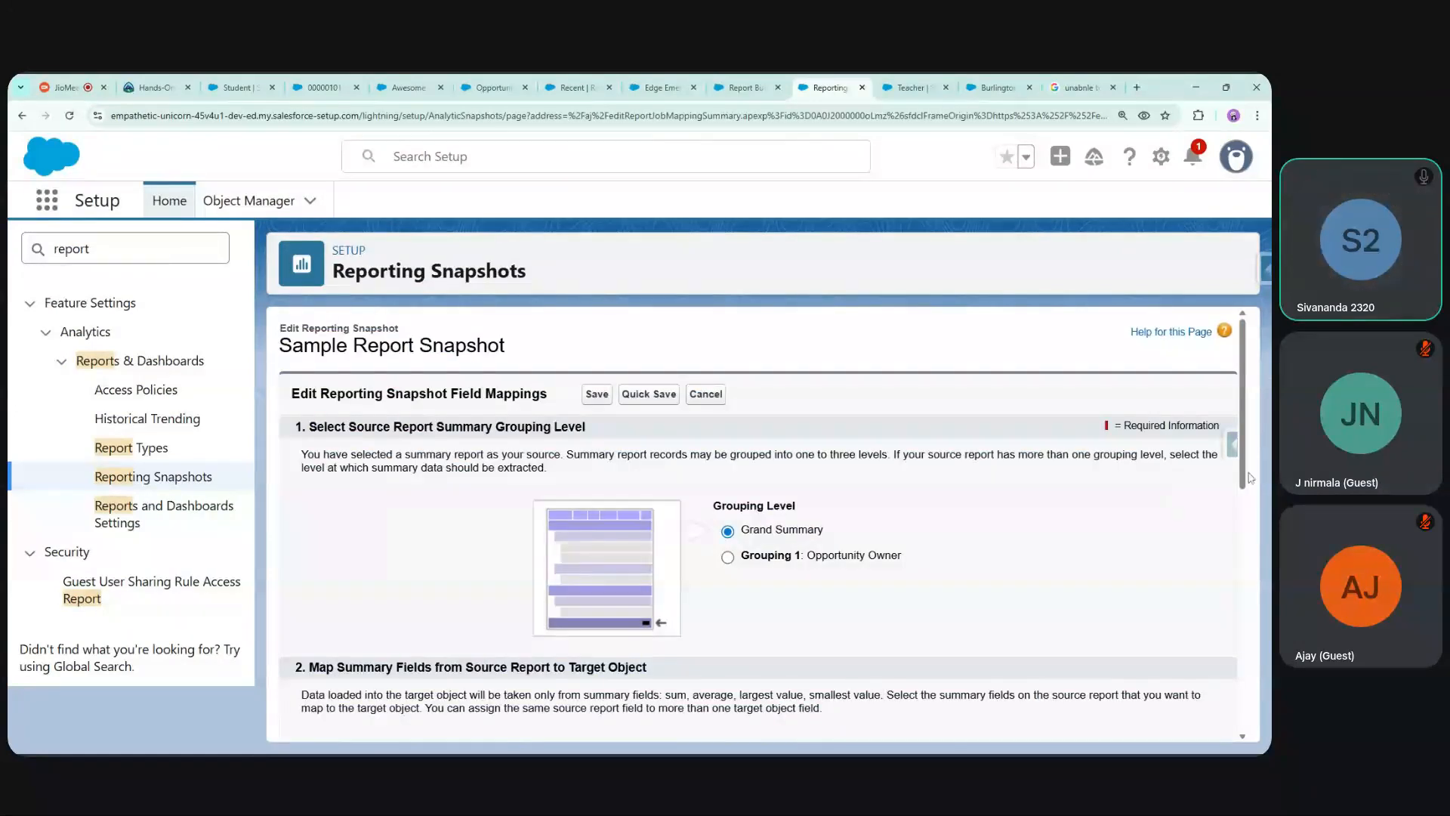
Map Reporting Snapshot Name to the Teacher Name target field and save the field mappings
{"action": "left_click_drag", "start_coordinate": [1243, 477], "coordinate": [1247, 704]}
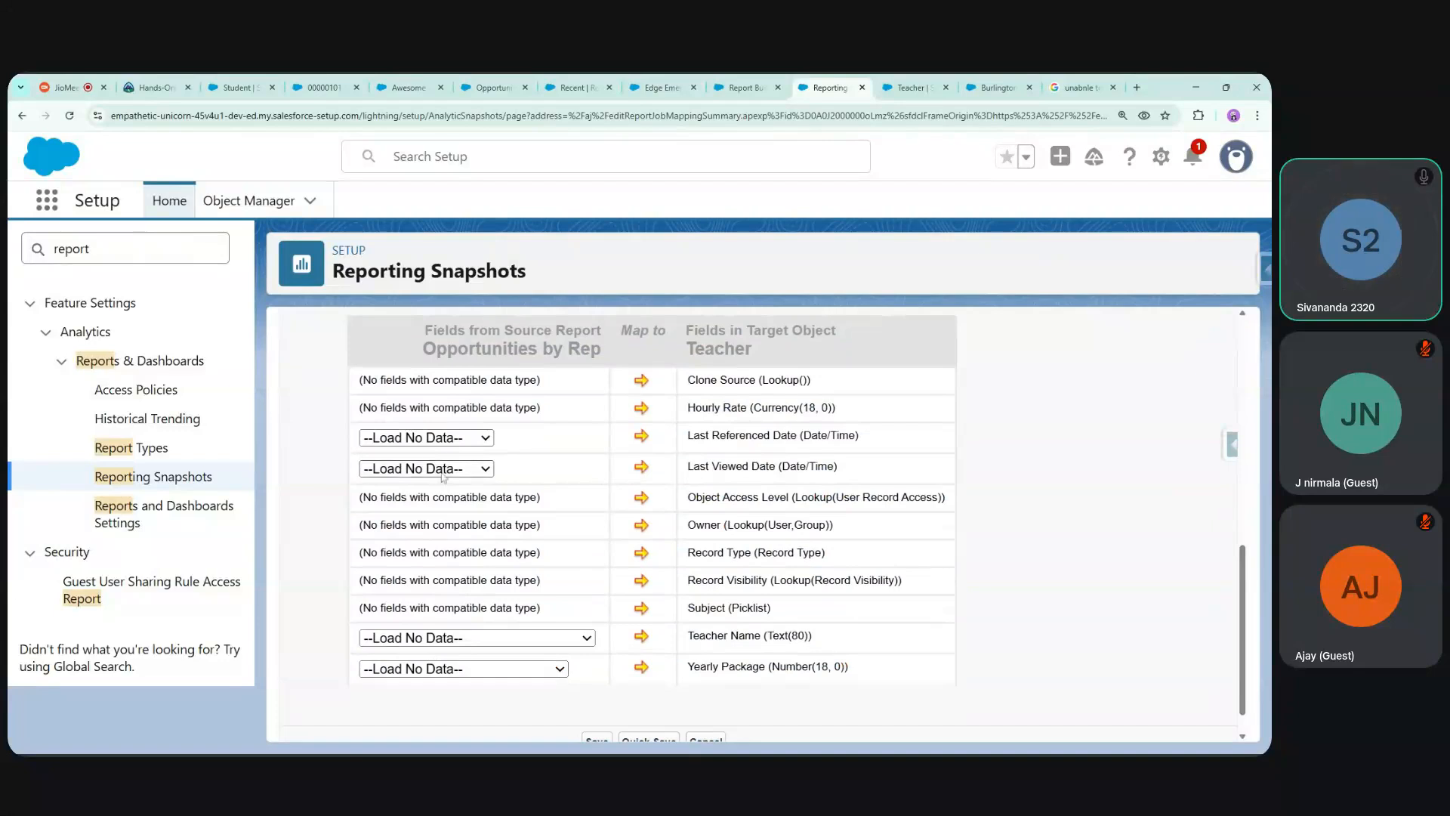
{"action": "left_click", "coordinate": [456, 637]}
{"action": "left_click", "coordinate": [538, 540]}
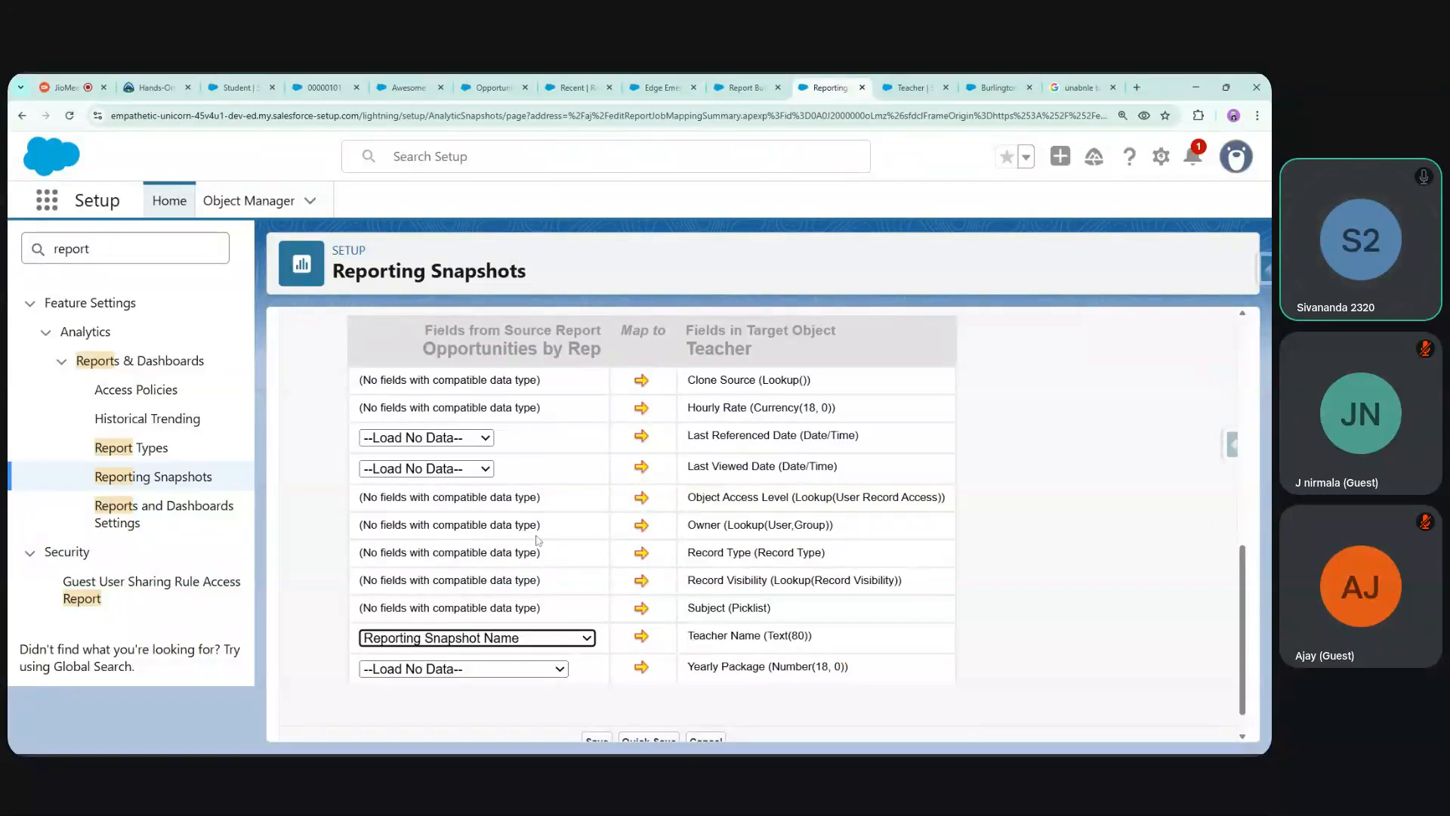
{"action": "left_click", "coordinate": [432, 450]}
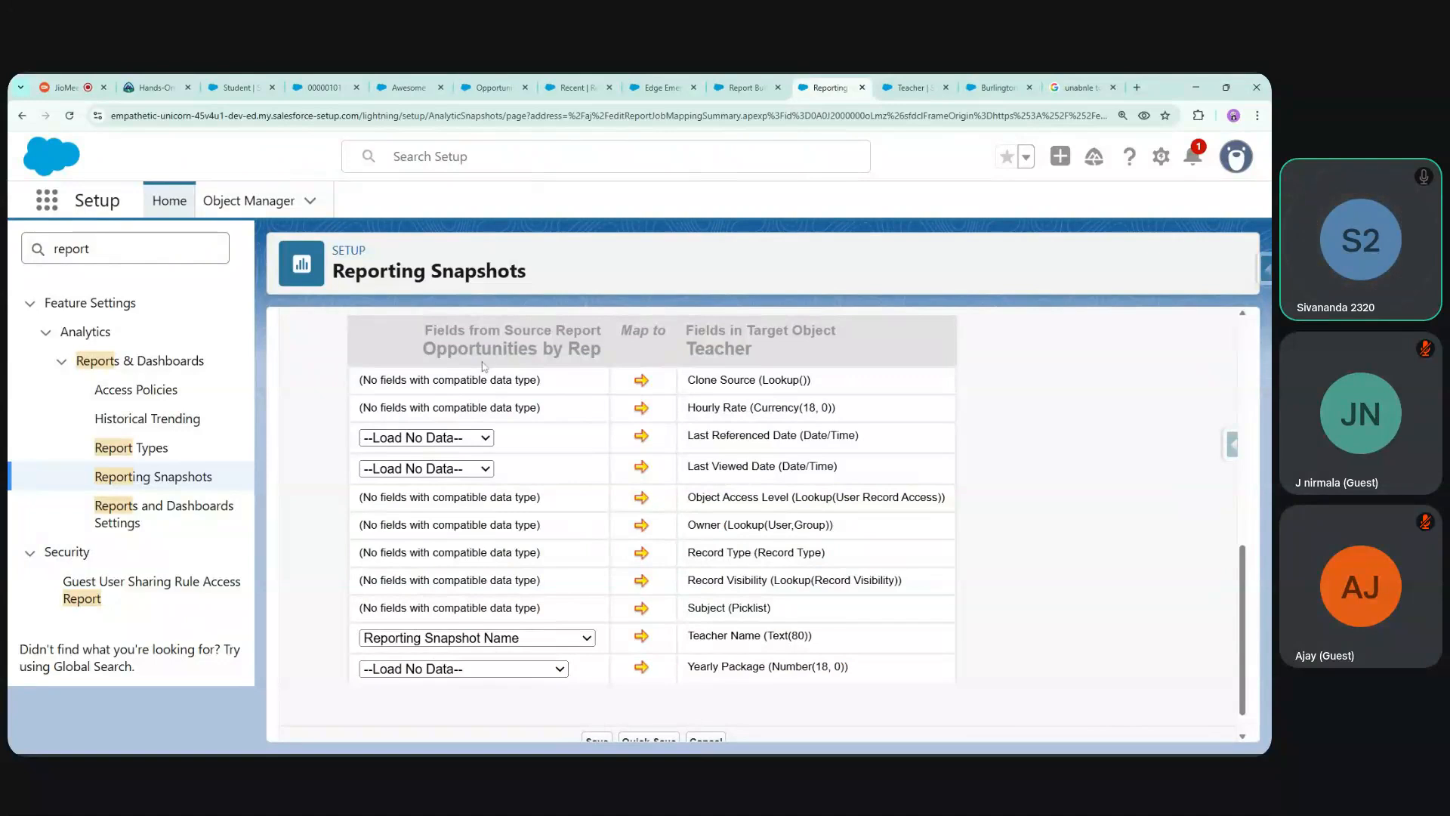
{"action": "left_click_drag", "start_coordinate": [446, 330], "coordinate": [802, 331]}
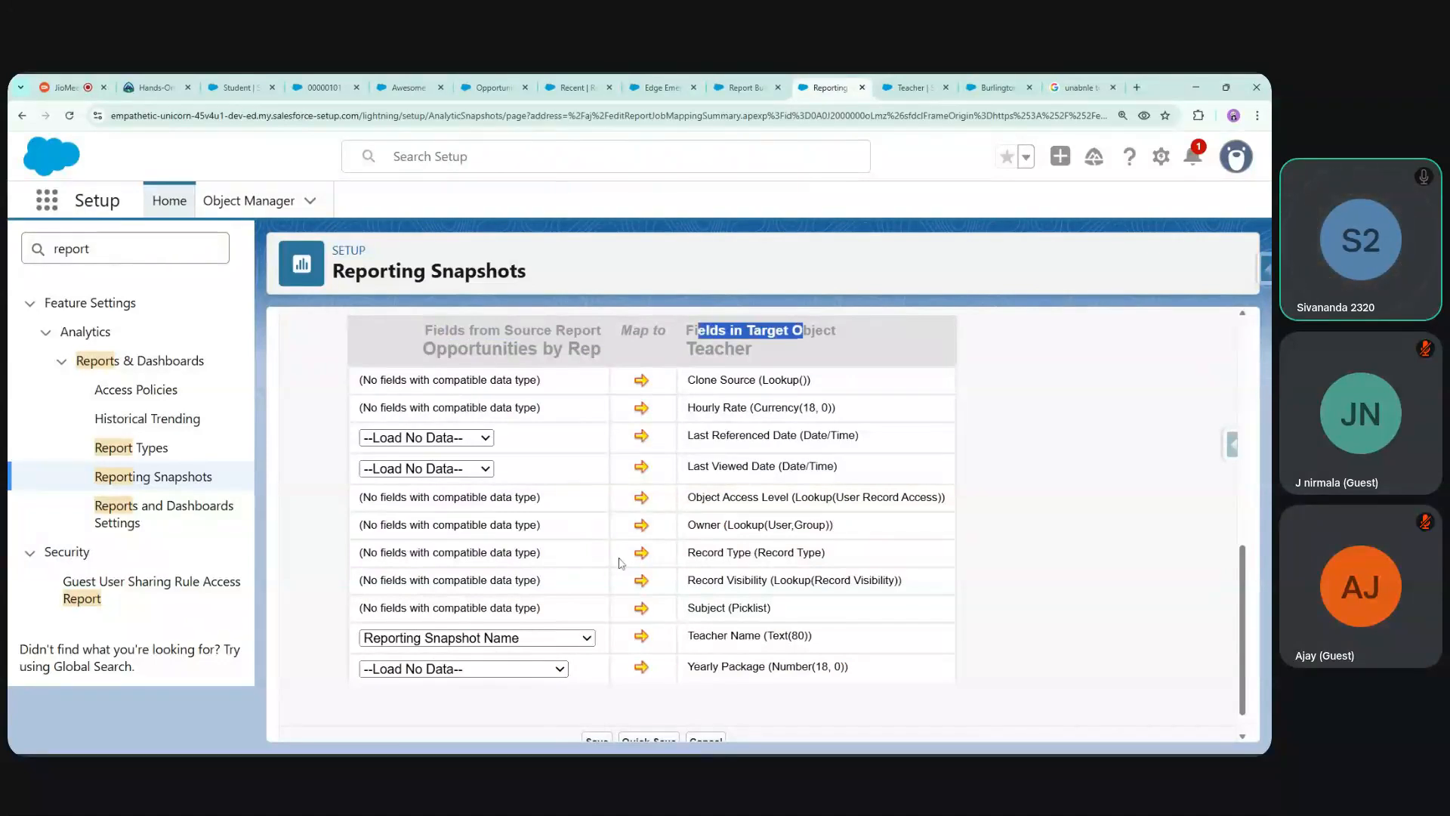
{"action": "scroll", "coordinate": [661, 636], "scroll_direction": "down", "scroll_amount": 1}
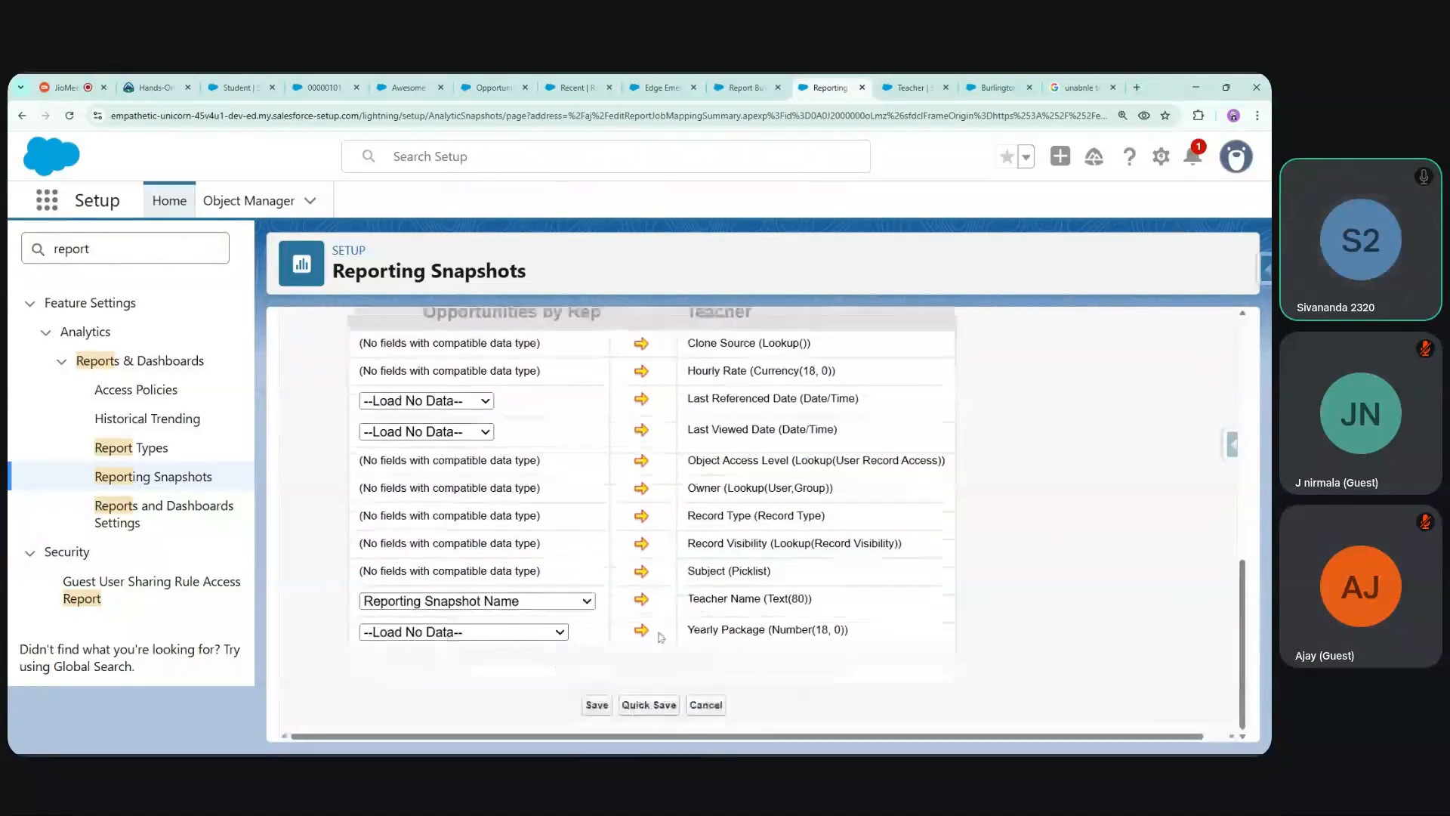
{"action": "left_click", "coordinate": [597, 704]}
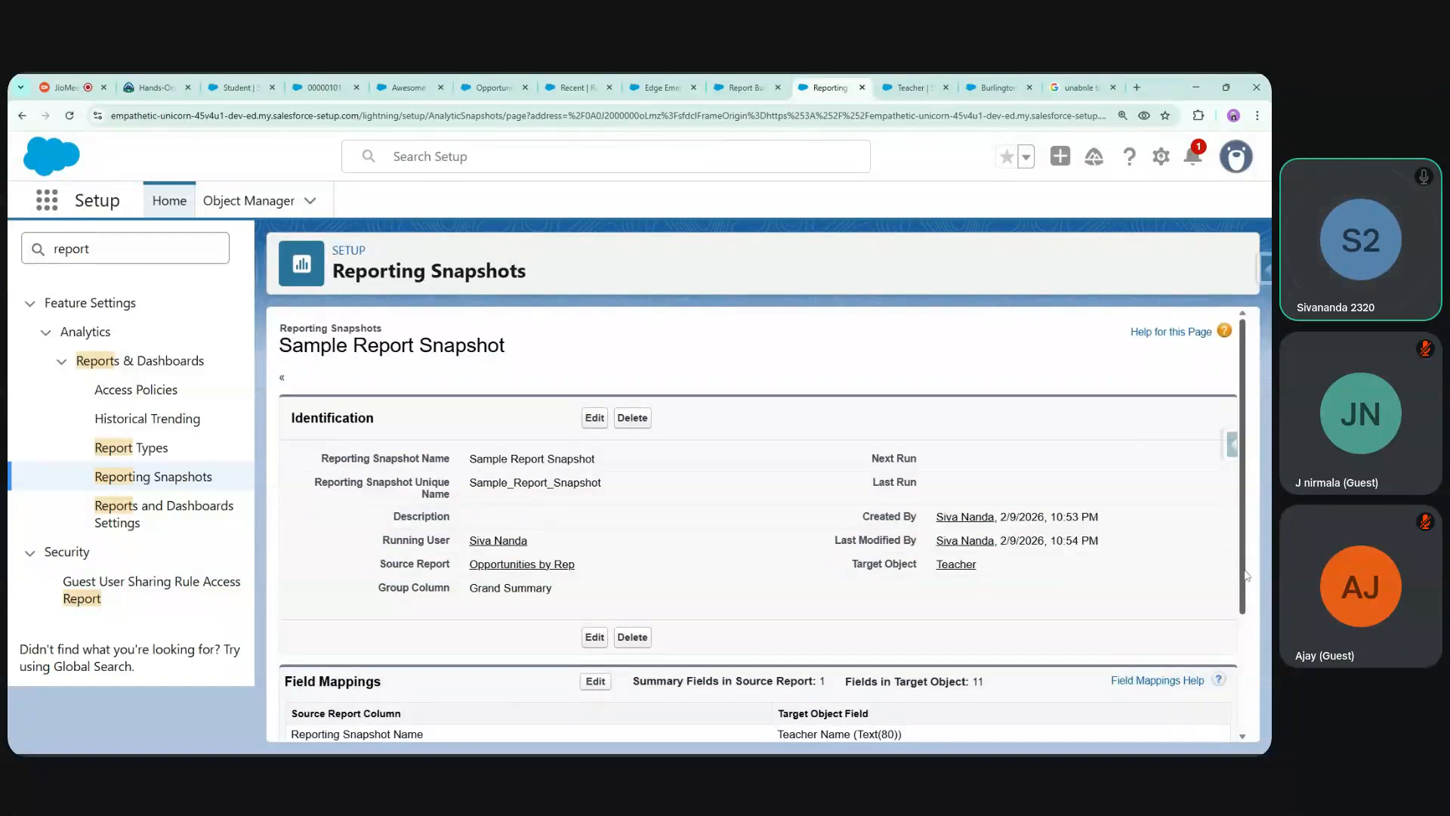
Open the snapshot's schedule settings, review the email, frequency and date options, and leave without saving
{"action": "left_click_drag", "start_coordinate": [1245, 575], "coordinate": [771, 655]}
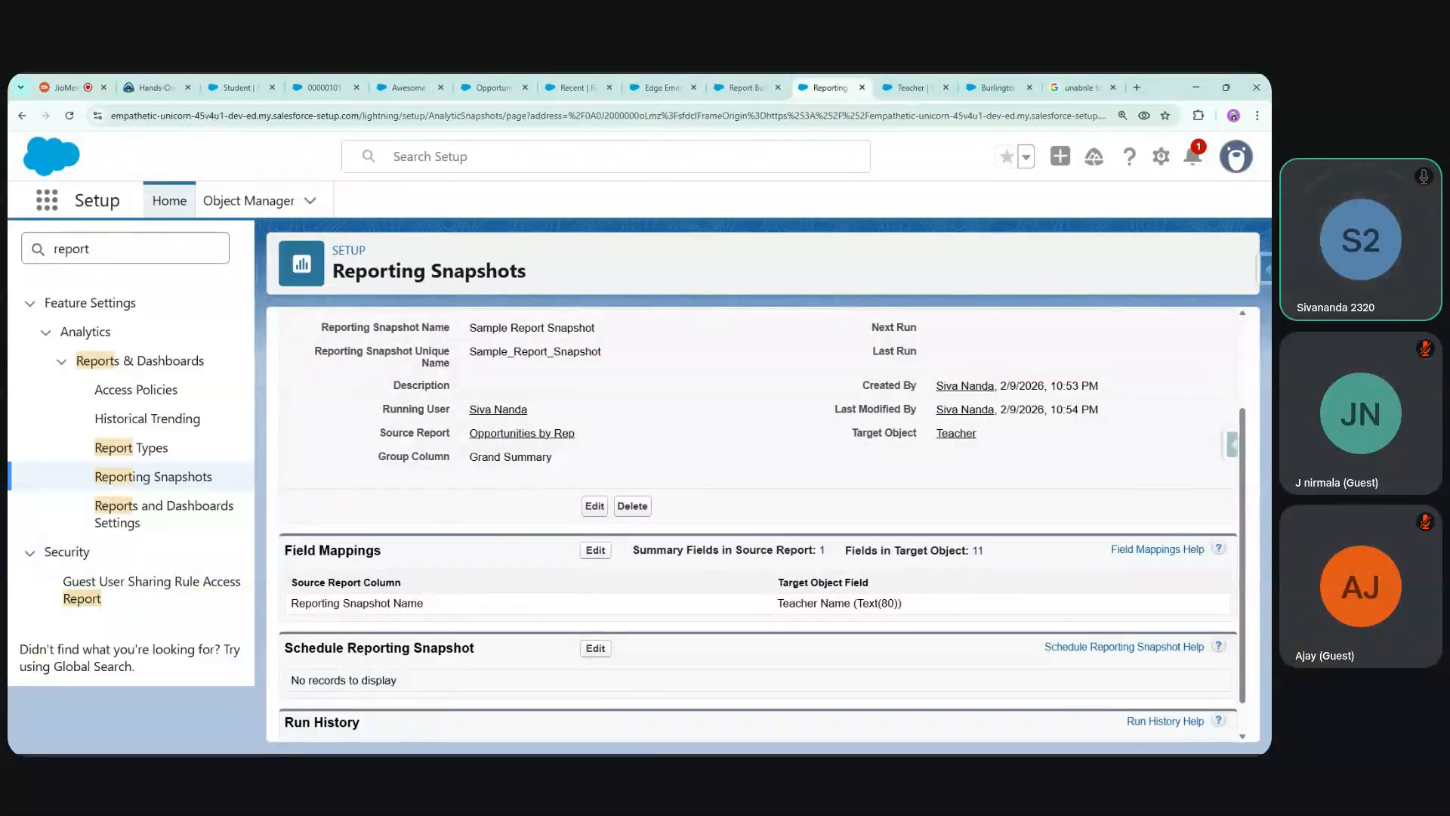
{"action": "left_click_drag", "start_coordinate": [293, 650], "coordinate": [410, 651]}
{"action": "left_click", "coordinate": [481, 654]}
{"action": "left_click", "coordinate": [590, 653]}
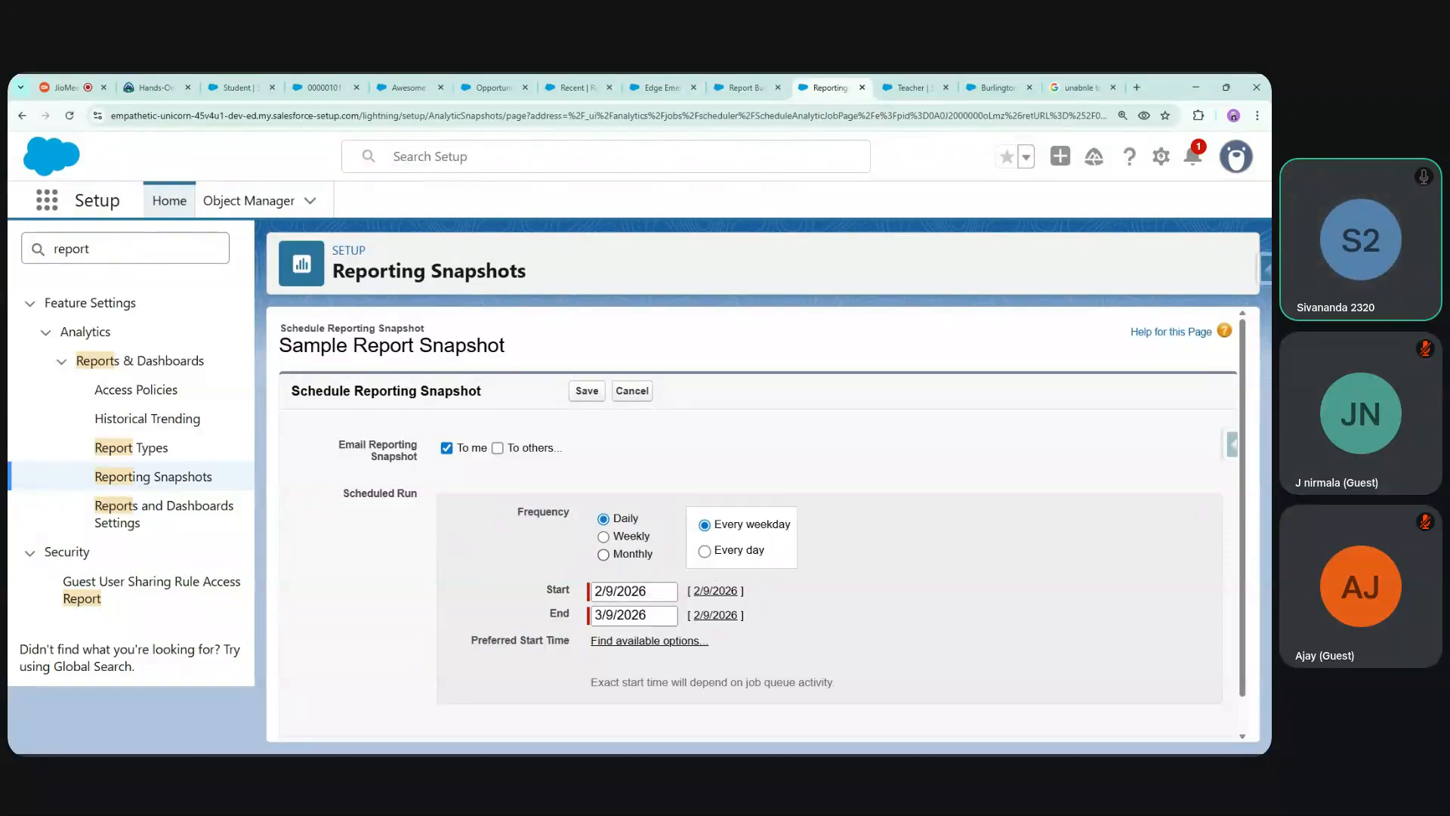
{"action": "scroll", "coordinate": [1259, 574], "scroll_direction": "down", "scroll_amount": 1}
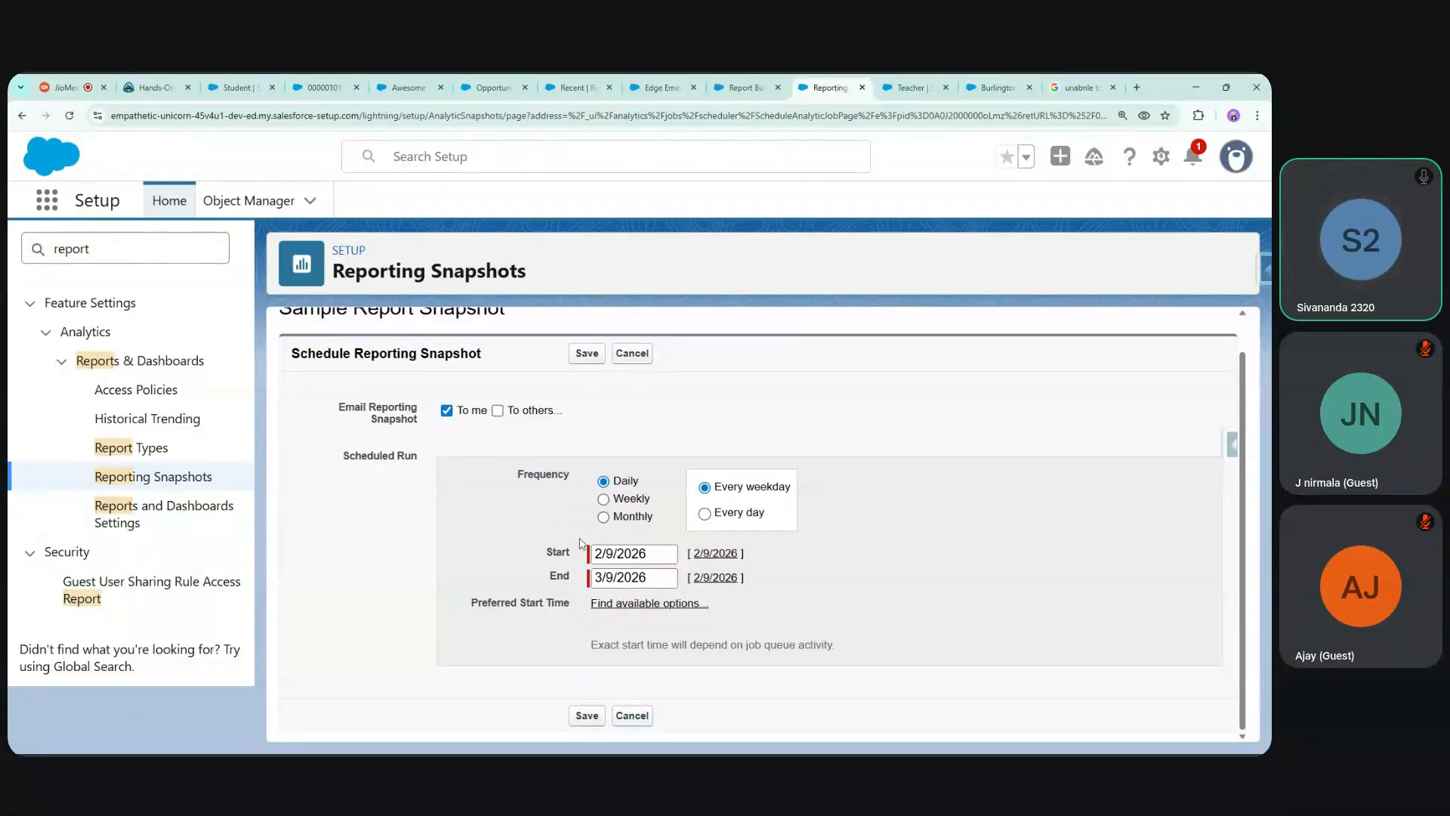
{"action": "left_click", "coordinate": [639, 721]}
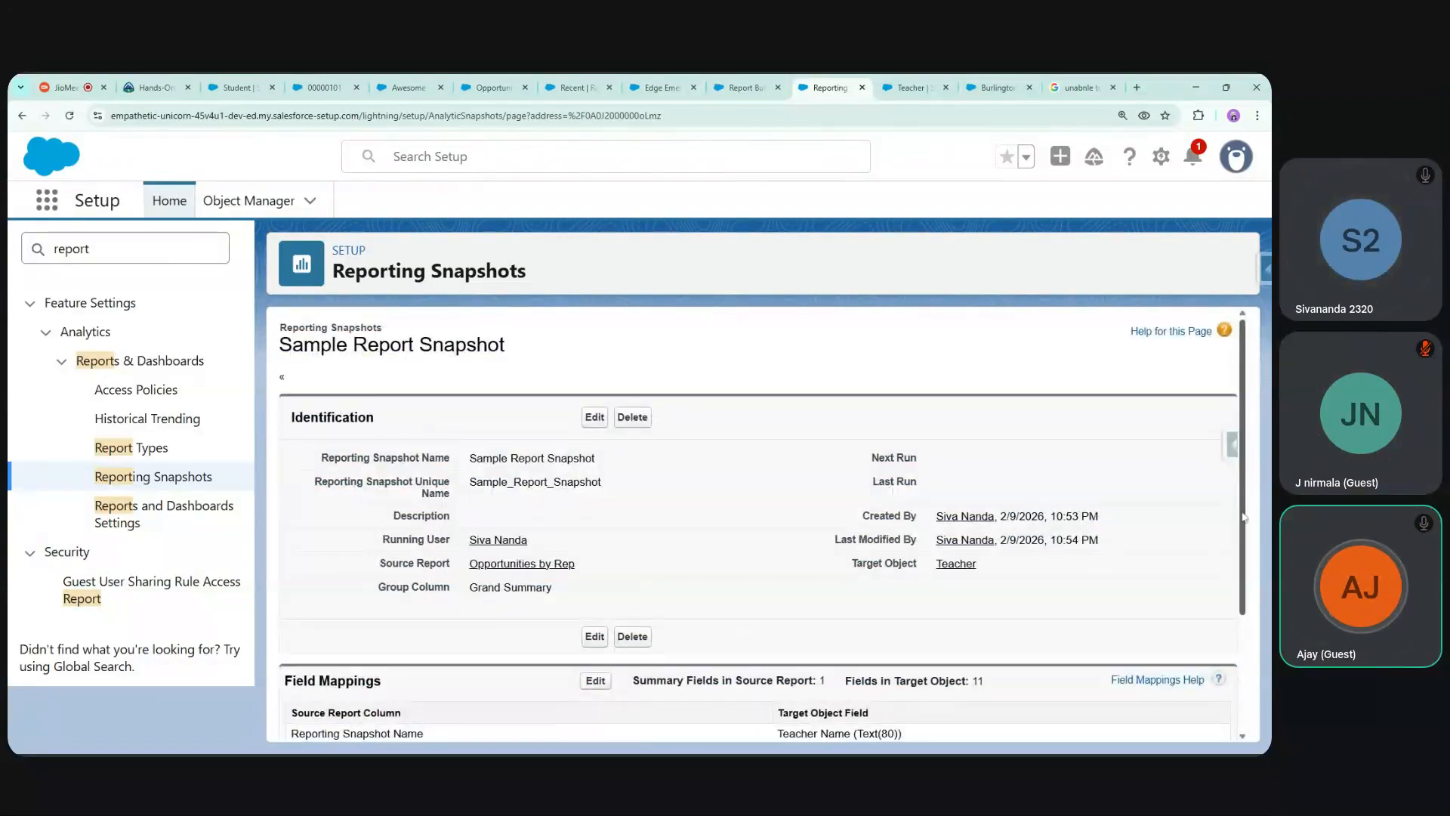
Review the Run History and Field Mappings sections on the Sample Report Snapshot detail page
{"action": "left_click_drag", "start_coordinate": [1243, 530], "coordinate": [1242, 654]}
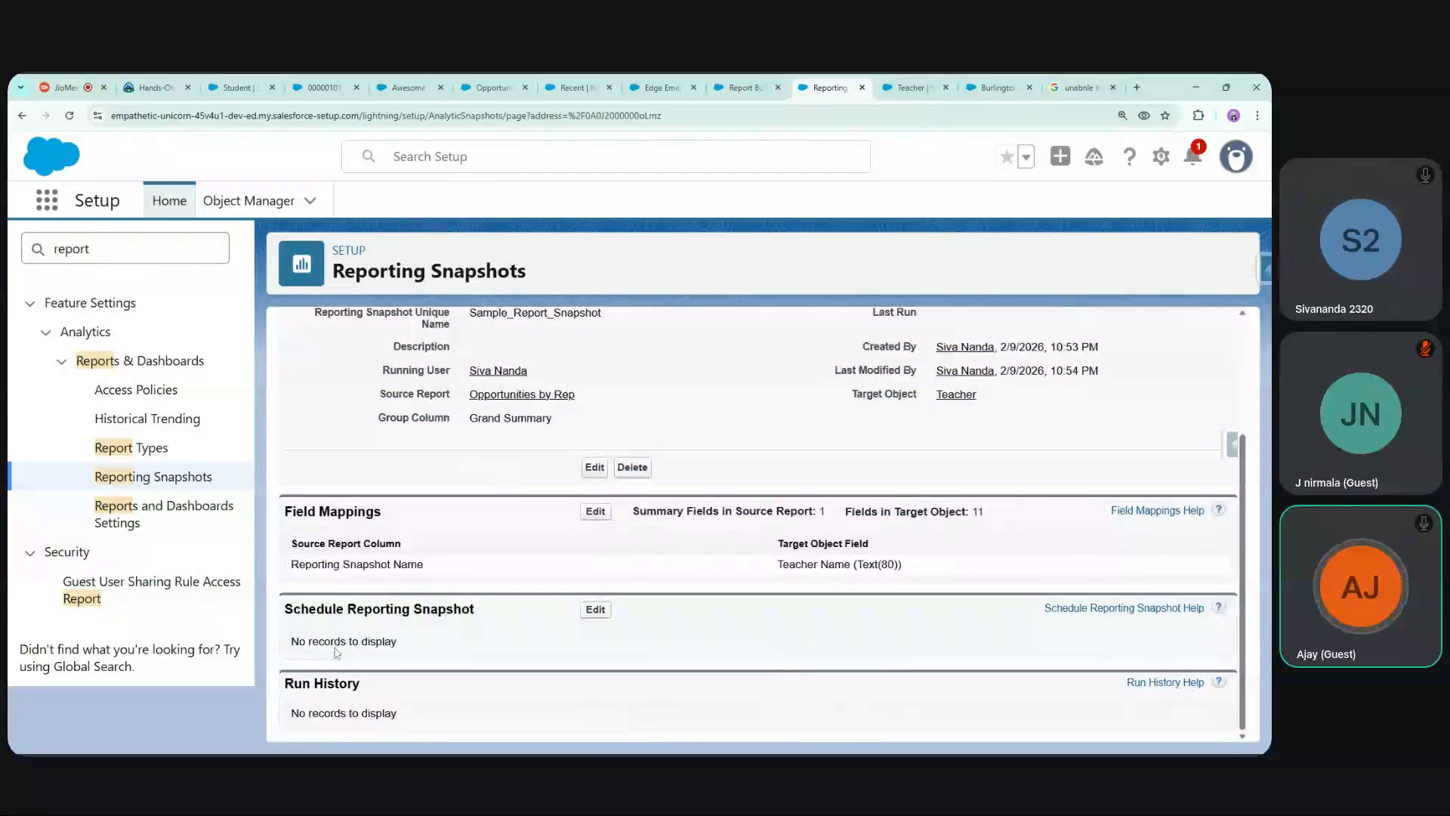
{"action": "left_click_drag", "start_coordinate": [288, 686], "coordinate": [360, 686]}
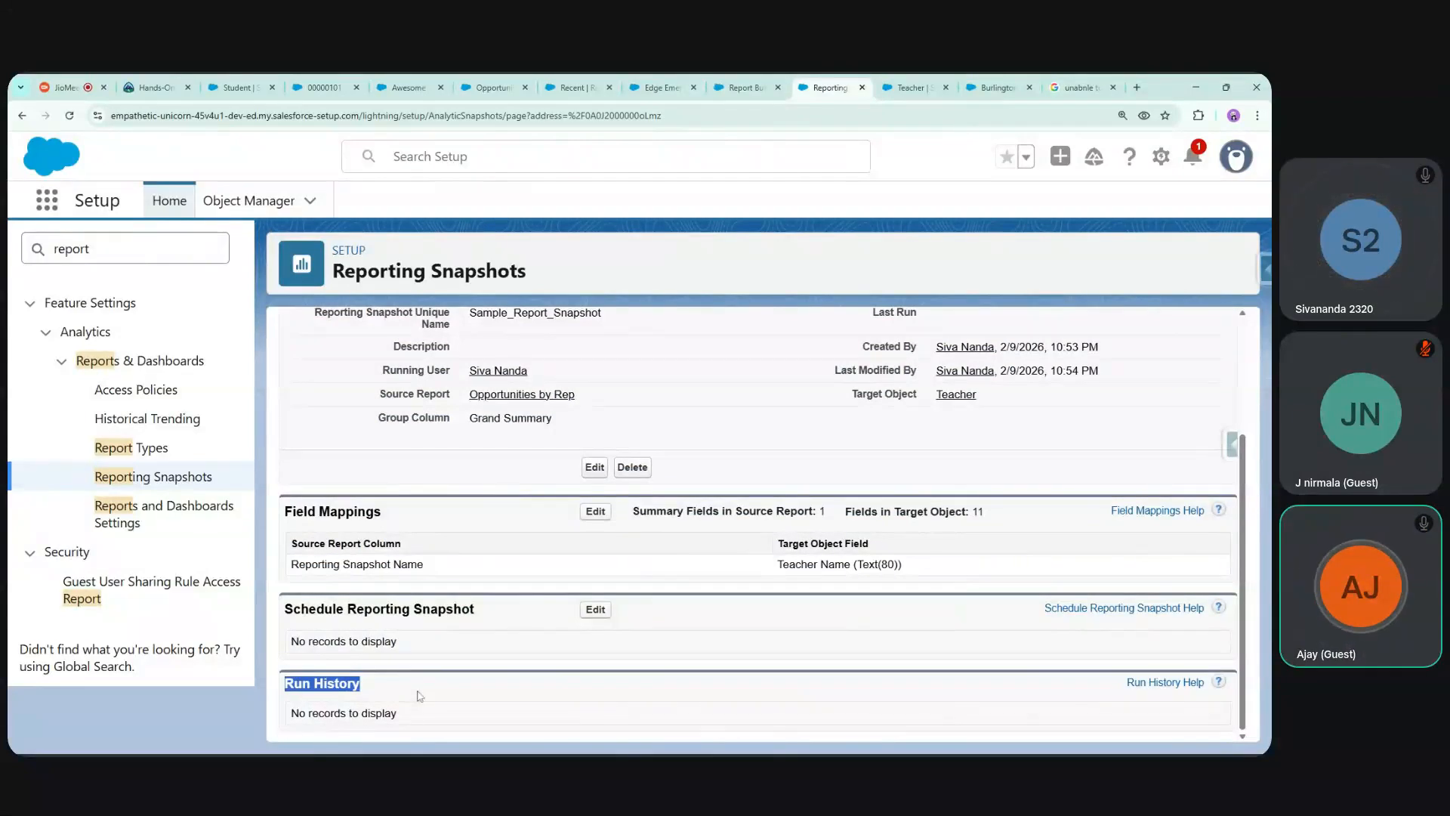
{"action": "left_click_drag", "start_coordinate": [375, 564], "coordinate": [425, 564]}
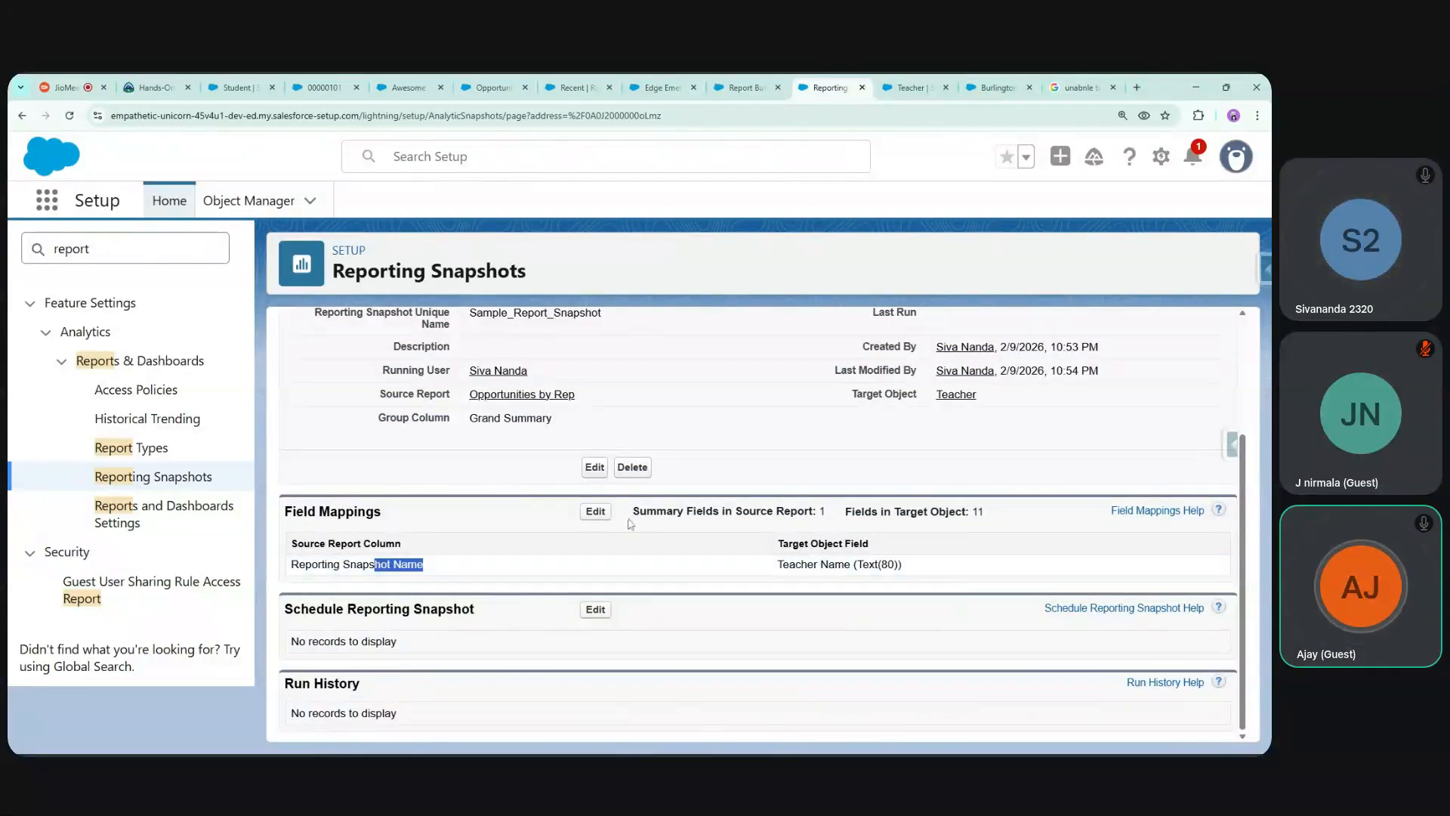
Reopen the field mappings and compare Teacher fields such as Owner and Hourly Rate with the compatible Opportunities by Rep fields
{"action": "left_click", "coordinate": [595, 512]}
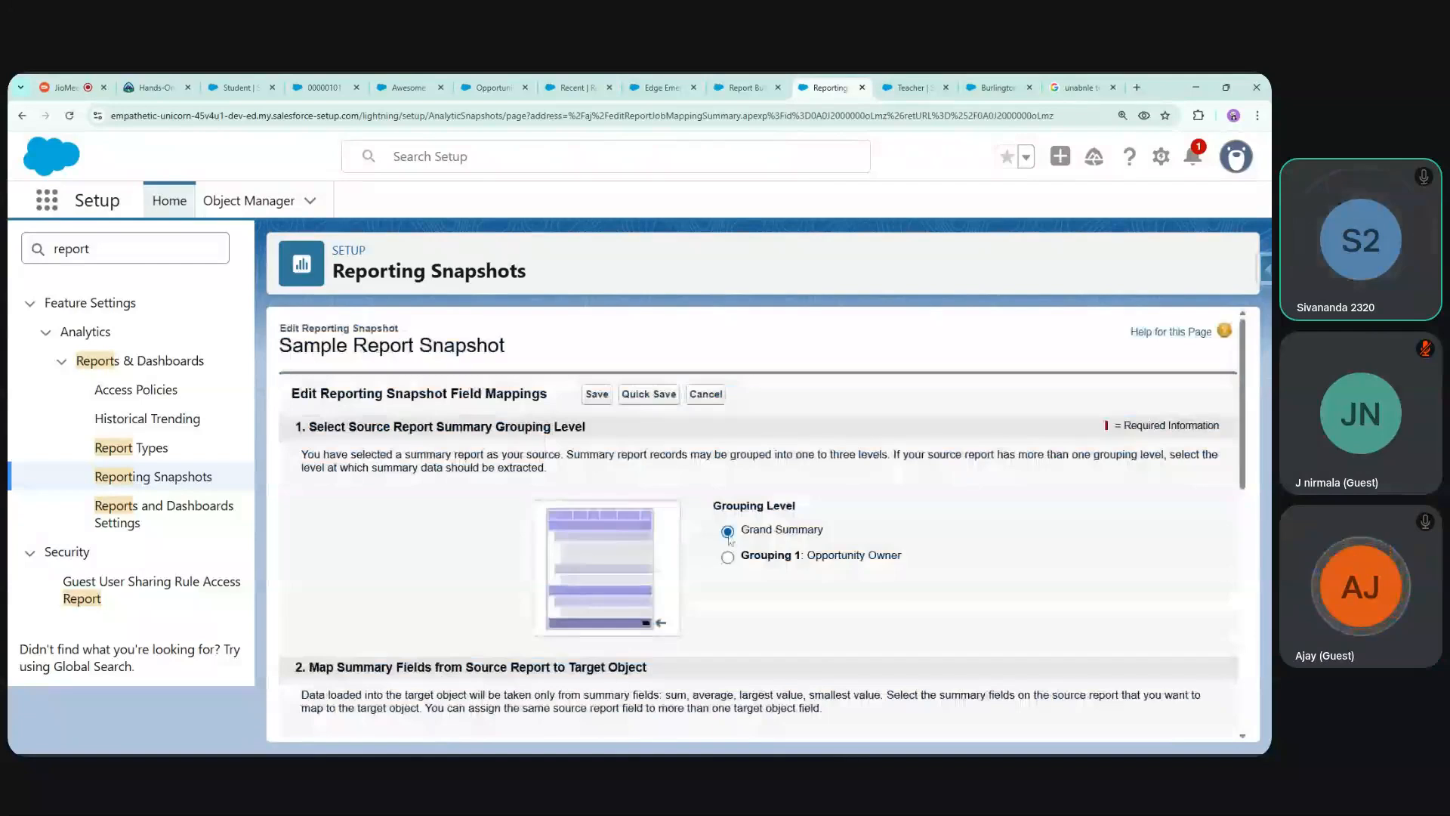
{"action": "left_click_drag", "start_coordinate": [1242, 411], "coordinate": [1250, 633]}
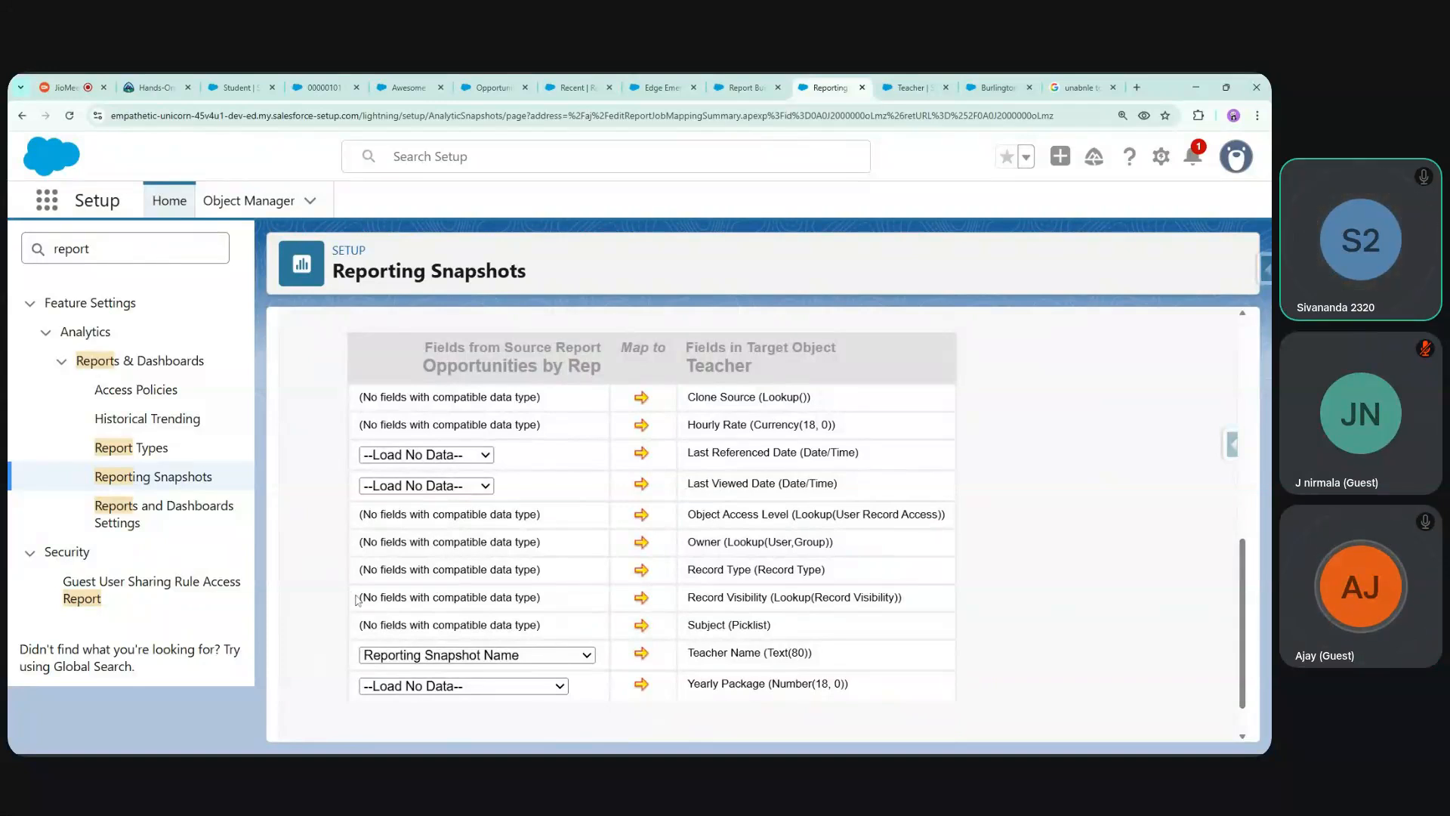
{"action": "left_click_drag", "start_coordinate": [362, 596], "coordinate": [496, 597]}
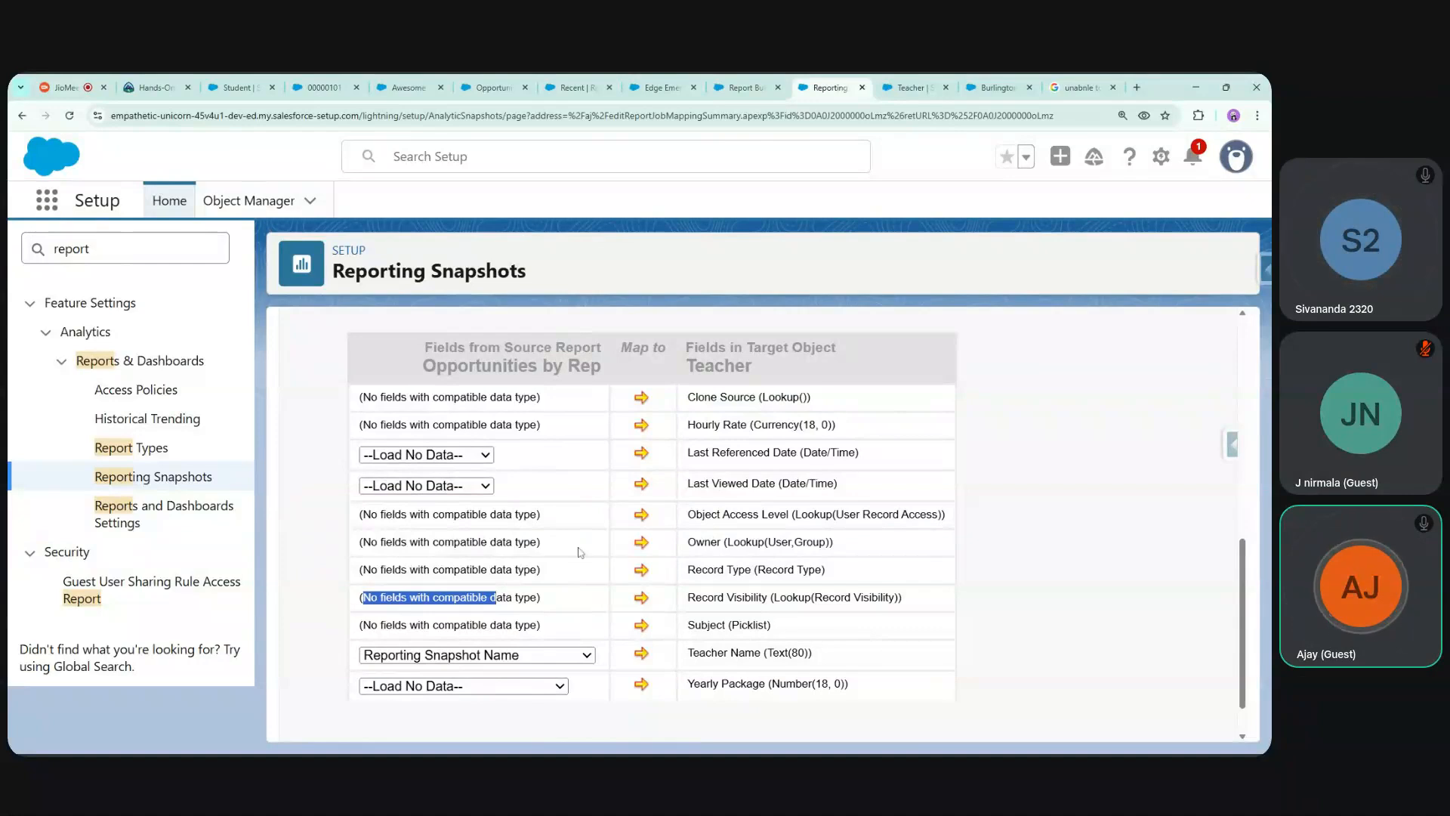
{"action": "left_click_drag", "start_coordinate": [421, 542], "coordinate": [496, 542]}
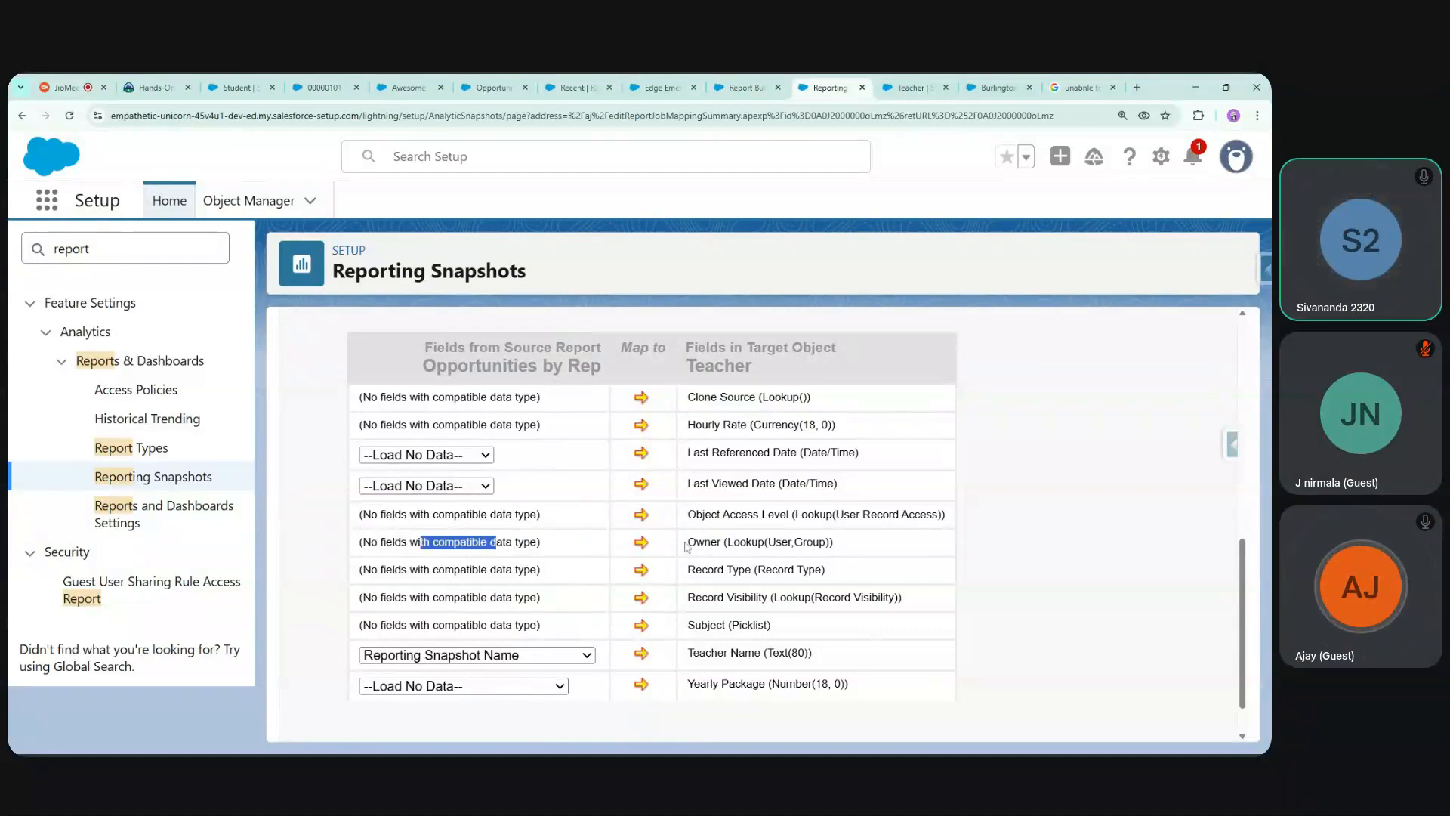
{"action": "left_click_drag", "start_coordinate": [687, 542], "coordinate": [759, 541]}
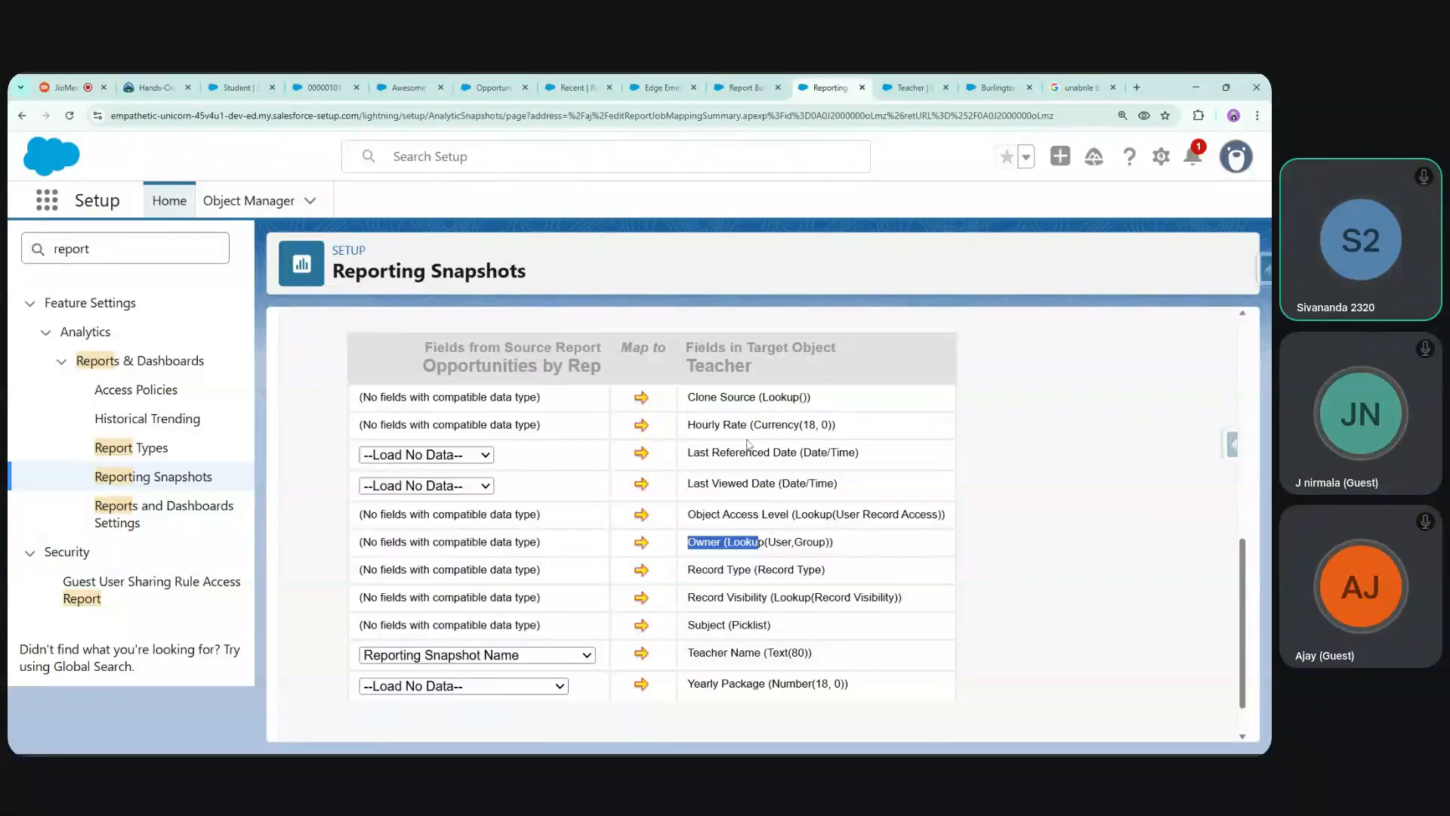
{"action": "left_click_drag", "start_coordinate": [753, 427], "coordinate": [701, 427]}
{"action": "left_click", "coordinate": [799, 430]}
{"action": "left_click_drag", "start_coordinate": [364, 424], "coordinate": [565, 428]}
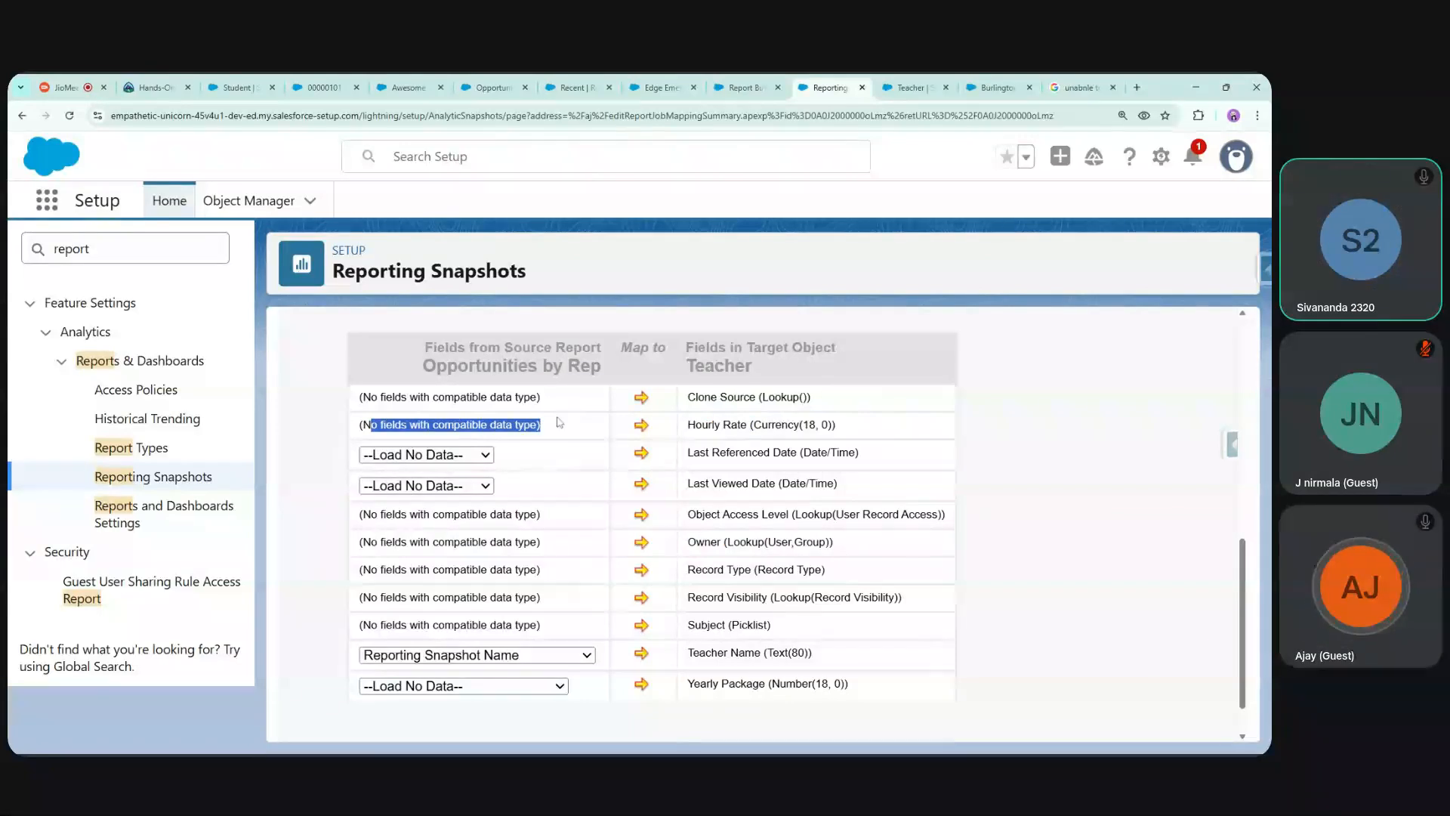
{"action": "left_click_drag", "start_coordinate": [447, 367], "coordinate": [514, 366]}
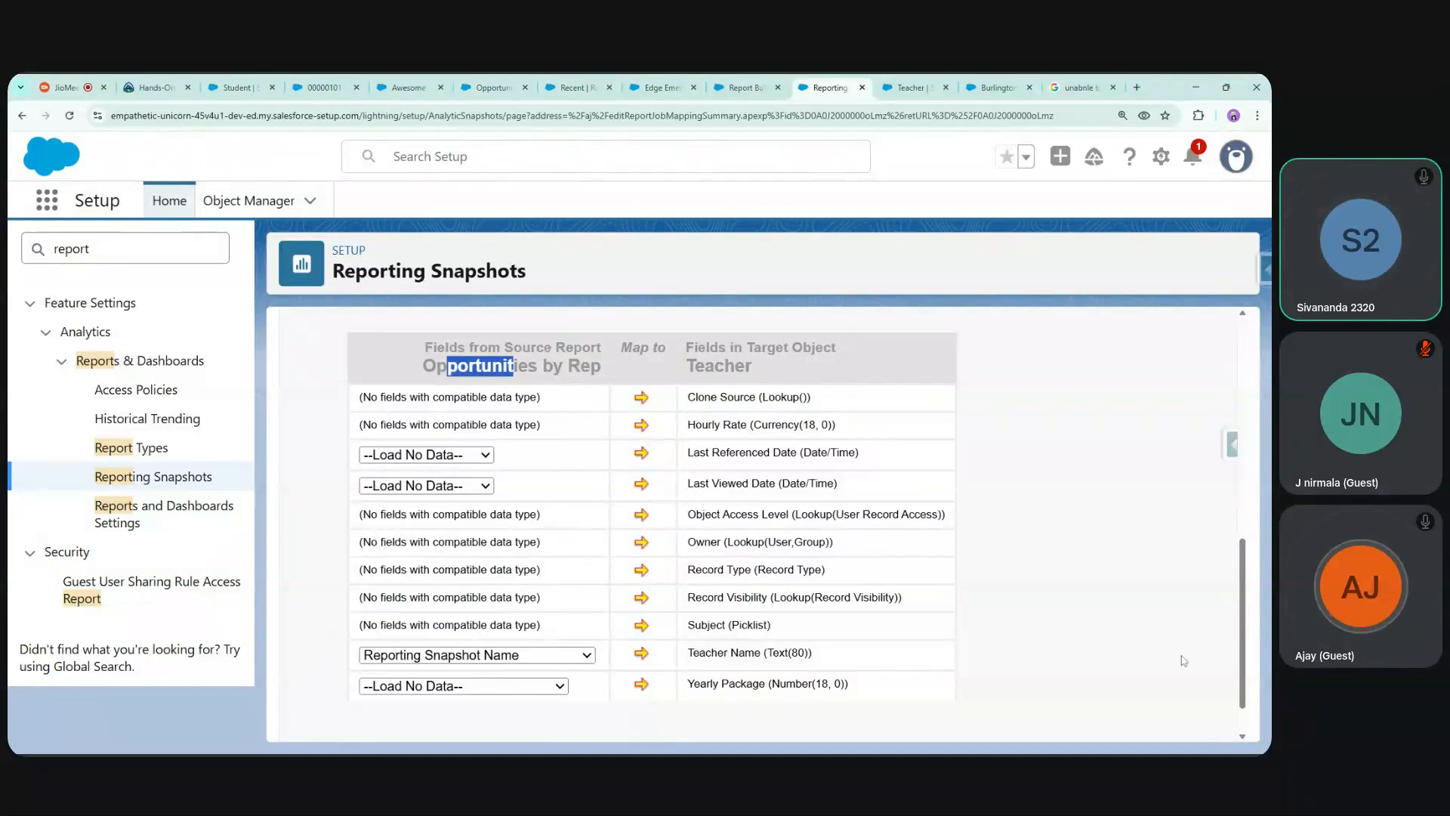
Save the field mappings again and look through the snapshot's detail page
{"action": "scroll", "coordinate": [584, 687], "scroll_direction": "down", "scroll_amount": 1}
{"action": "scroll", "coordinate": [584, 693], "scroll_direction": "up", "scroll_amount": 1}
{"action": "scroll", "coordinate": [585, 695], "scroll_direction": "down", "scroll_amount": 1}
{"action": "left_click", "coordinate": [605, 710]}
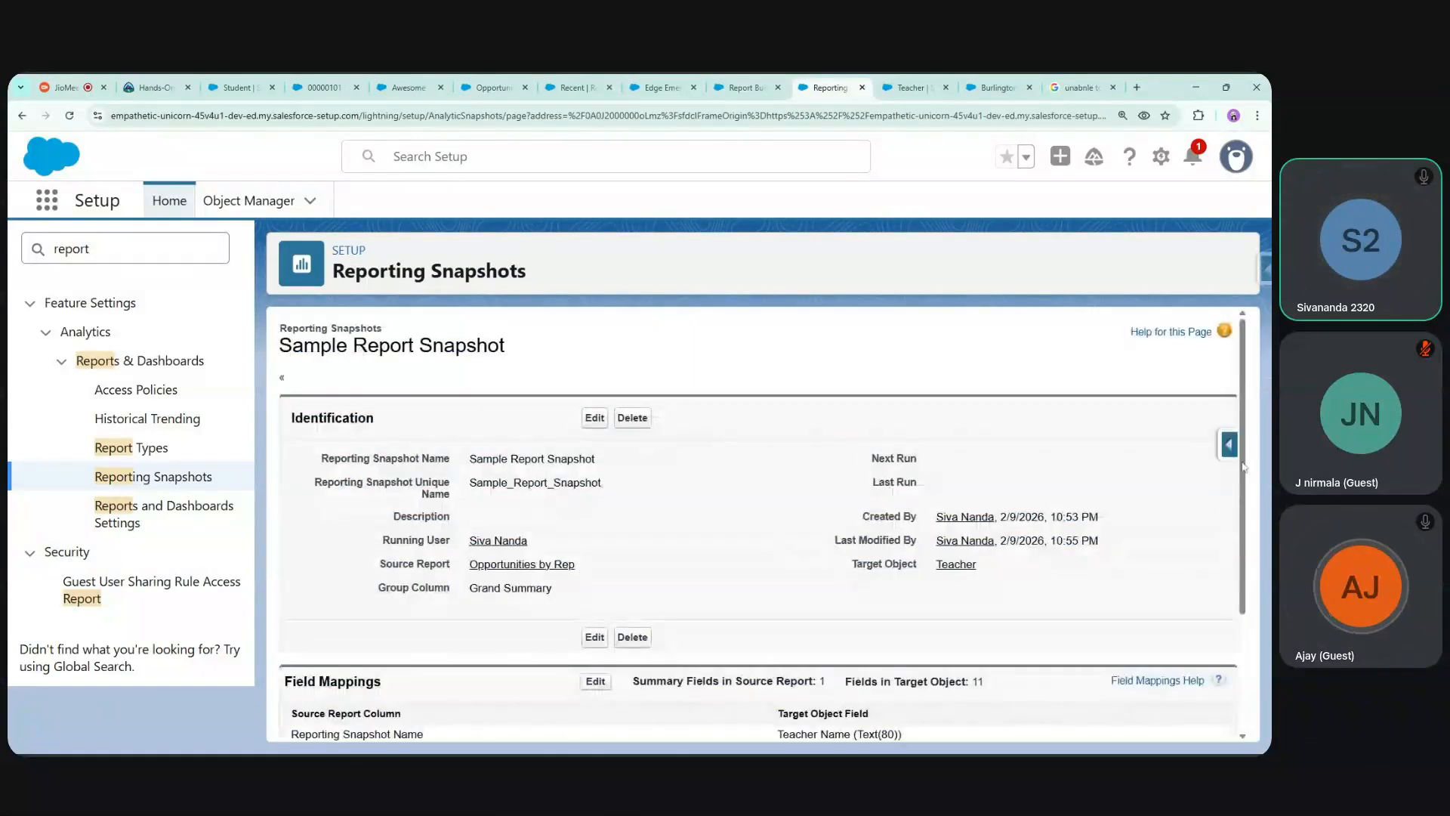
{"action": "scroll", "coordinate": [381, 596], "scroll_direction": "down", "scroll_amount": 3}
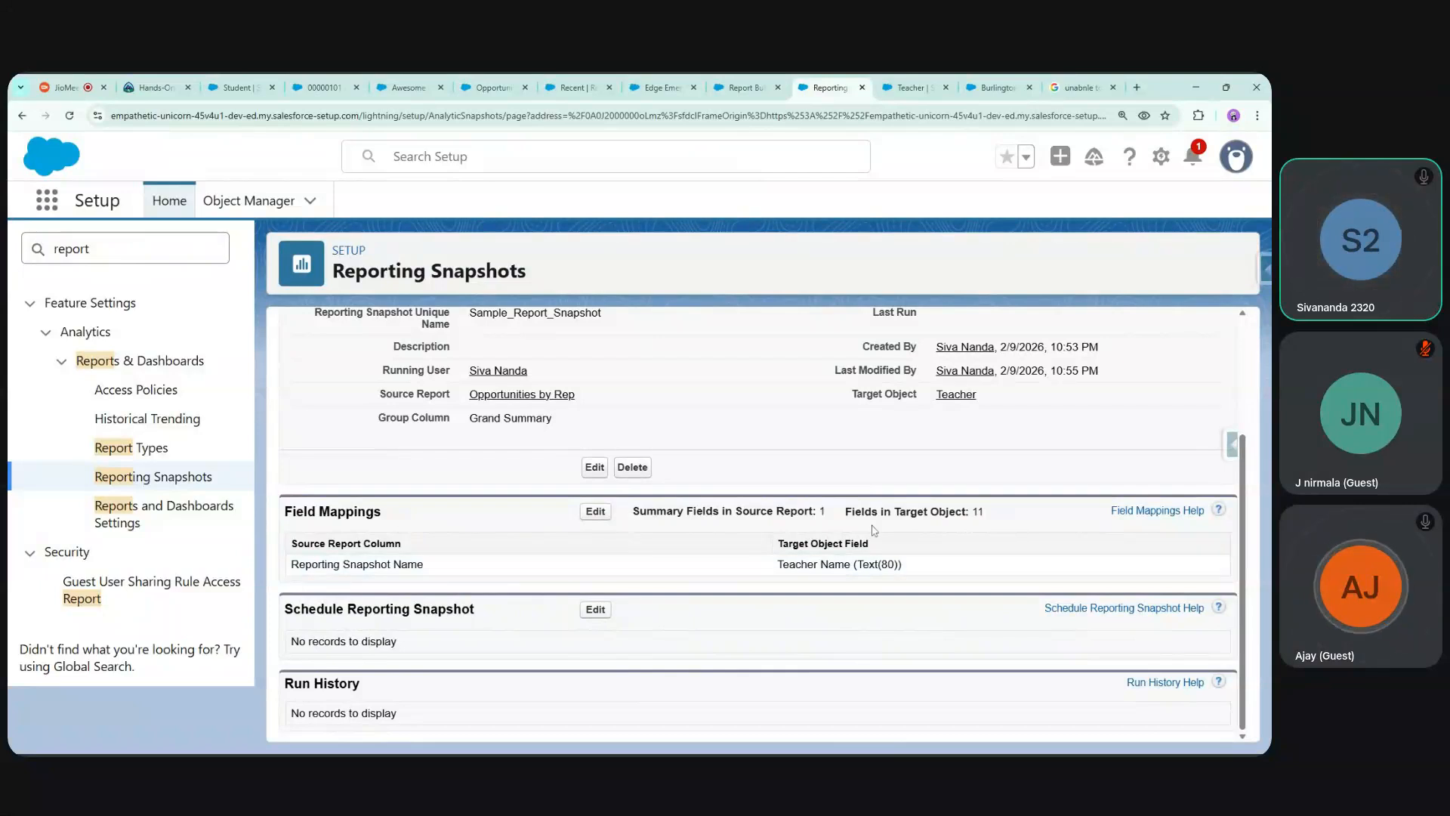
{"action": "mouse_move", "coordinate": [1243, 585]}
{"action": "left_mouse_down"}
{"action": "mouse_move", "coordinate": [1243, 494]}
{"action": "mouse_move", "coordinate": [1243, 586]}
{"action": "left_mouse_up"}
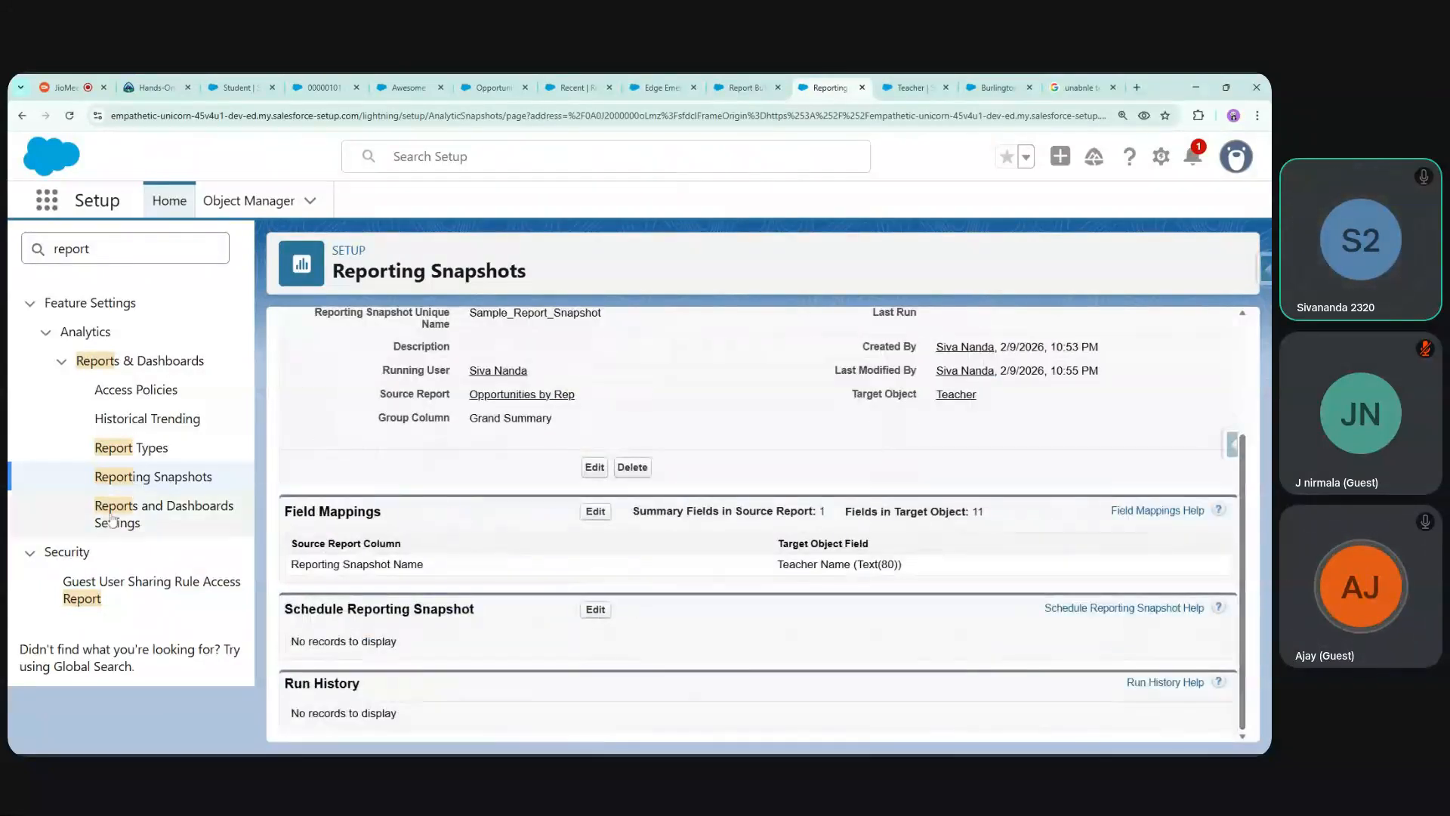
Revisit the Reporting Snapshots introduction, view the Access Policies for reports and dashboards, and follow the link to Identity Verification
{"action": "left_click", "coordinate": [182, 485]}
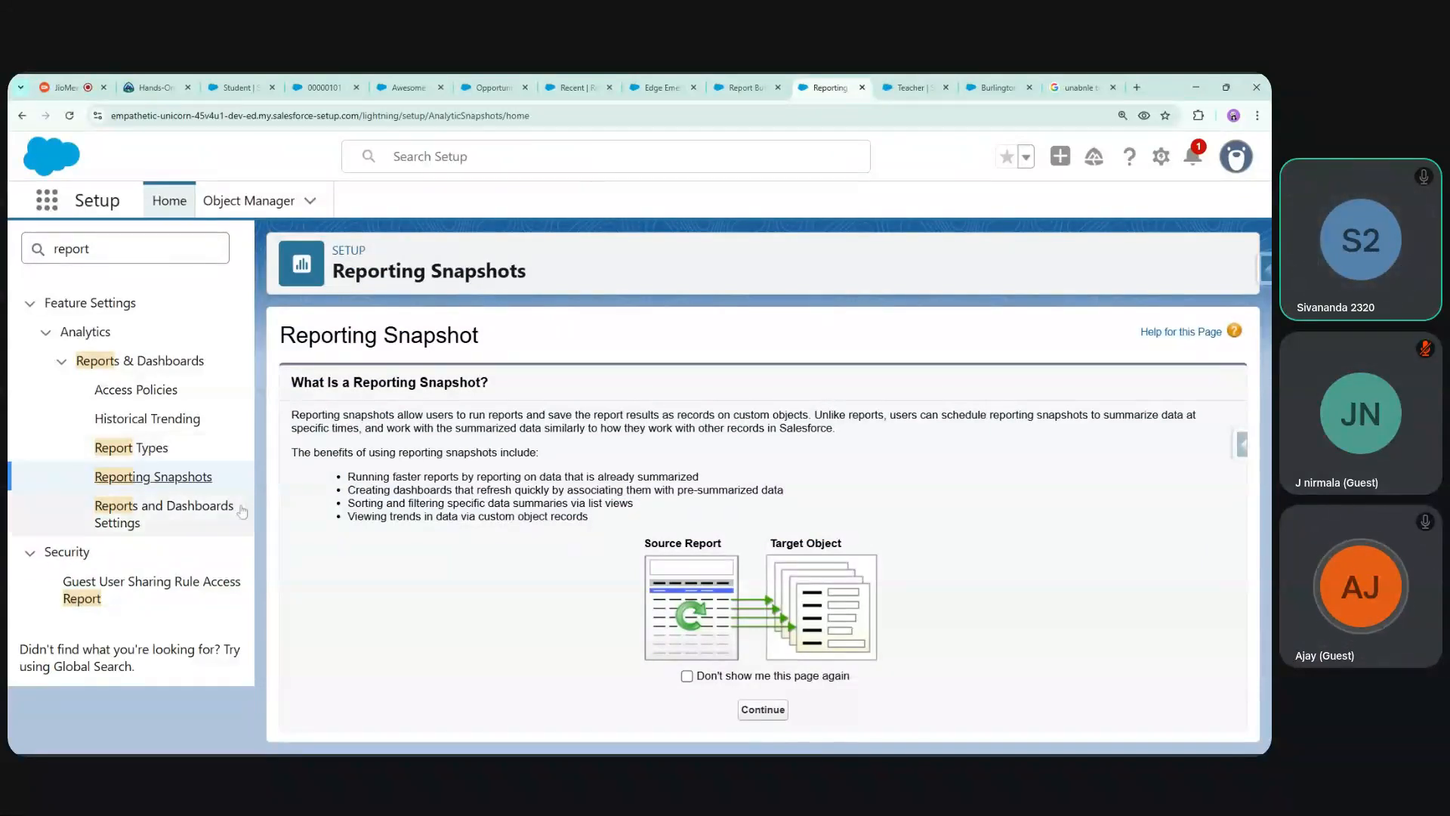
{"action": "left_click", "coordinate": [157, 391]}
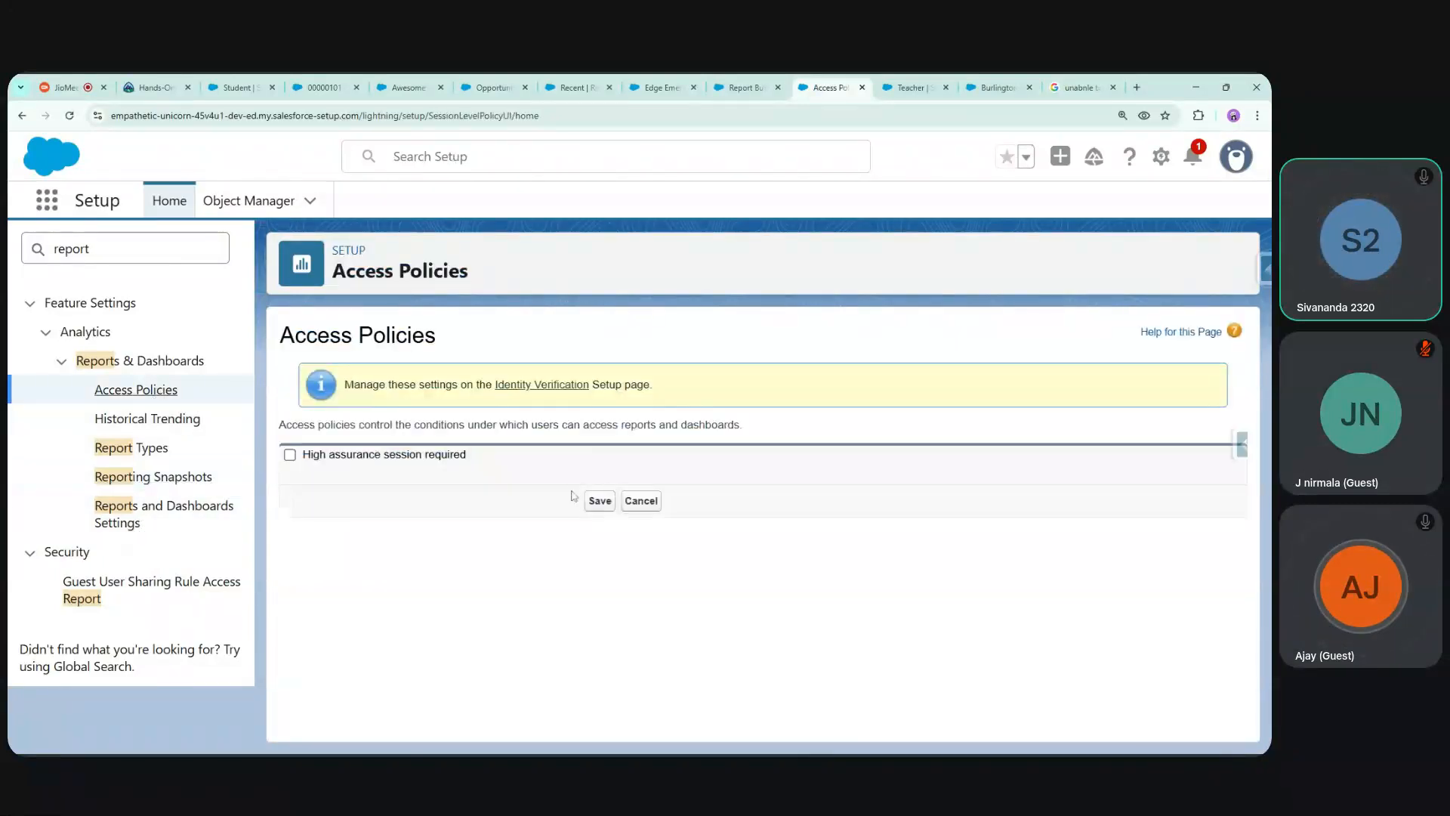
{"action": "left_click", "coordinate": [555, 385]}
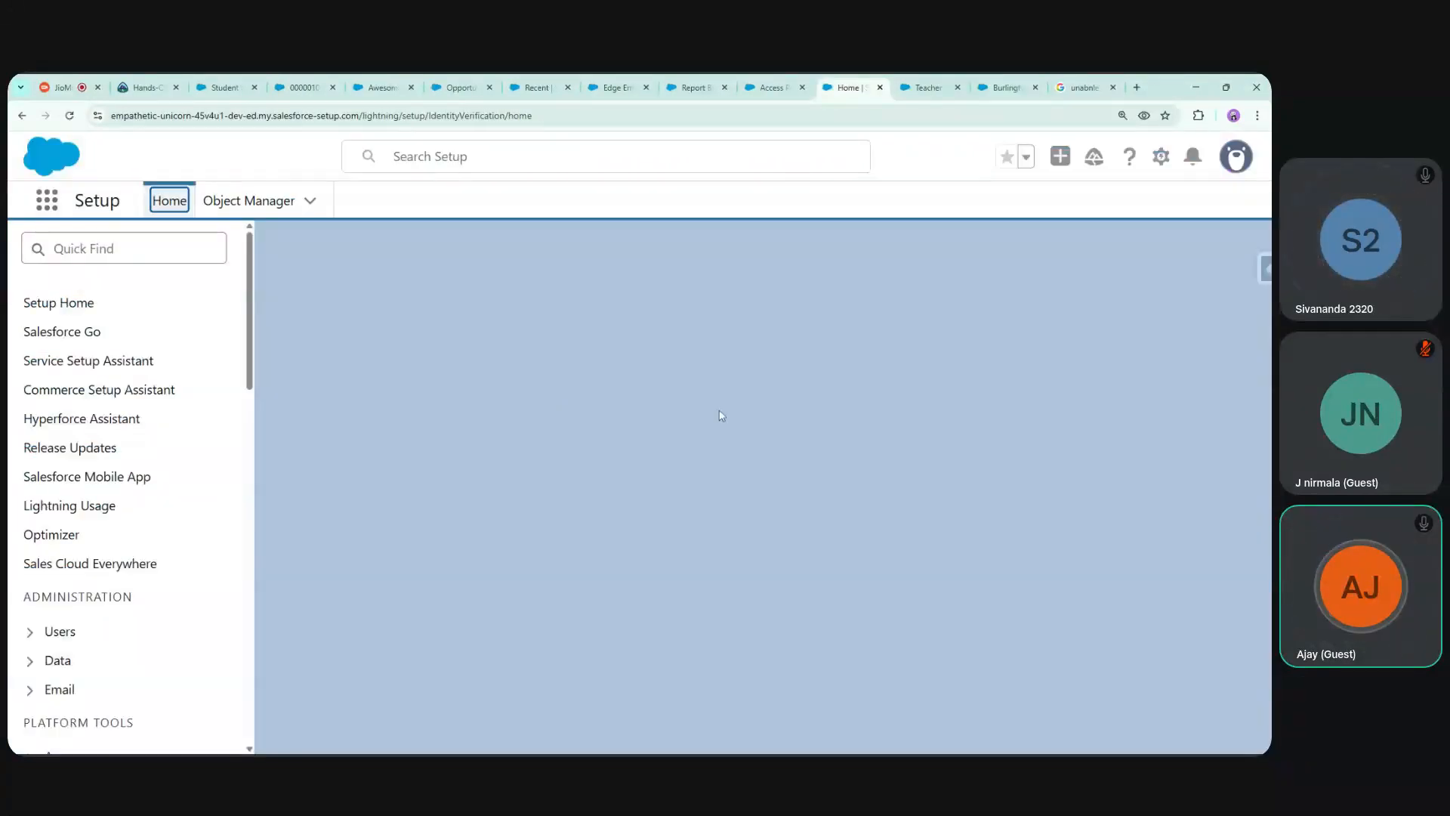